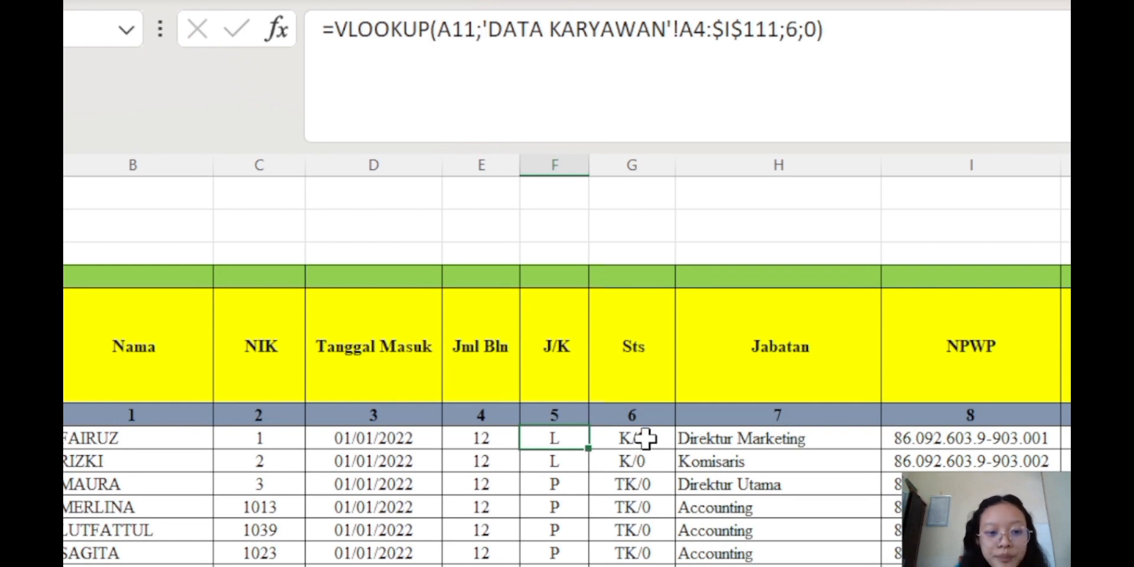
Inspect the lookup formulas behind the Sts, Jabatan and NPWP values
left_click(647, 437)
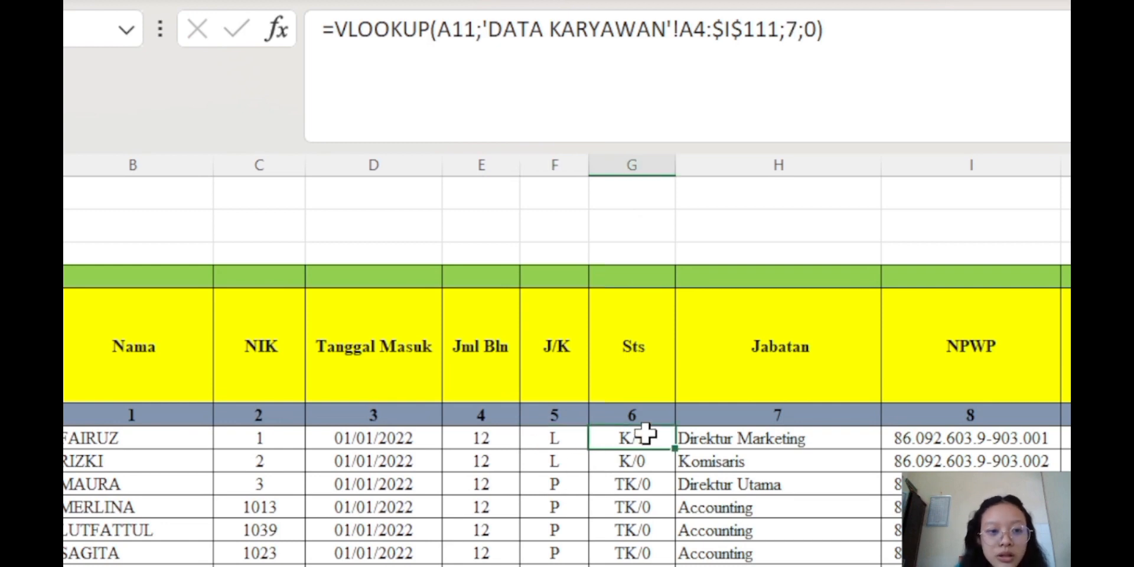
left_click(783, 438)
left_click(987, 439)
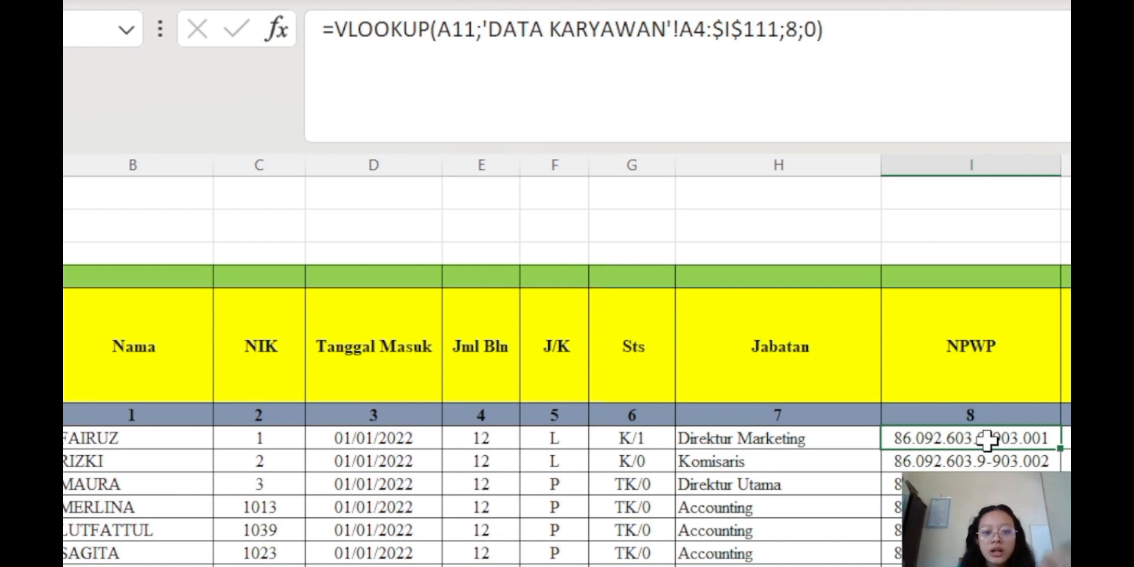
Start an IFNA-wrapped VLOOKUP in J11 using the NIK in C11 as the lookup value
key("Right")
left_click(846, 64)
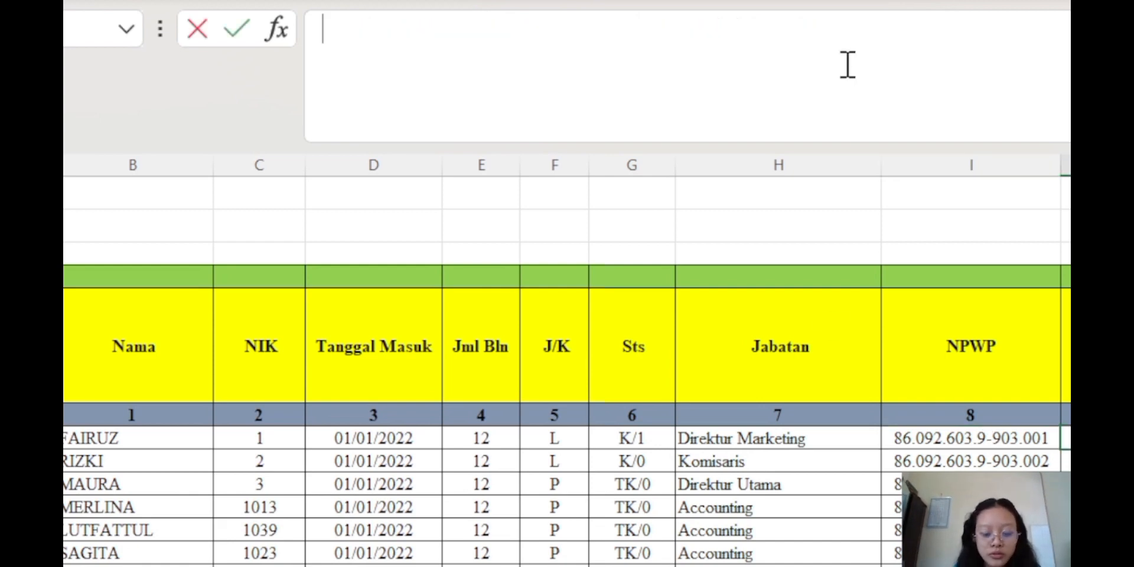
type("=ifna")
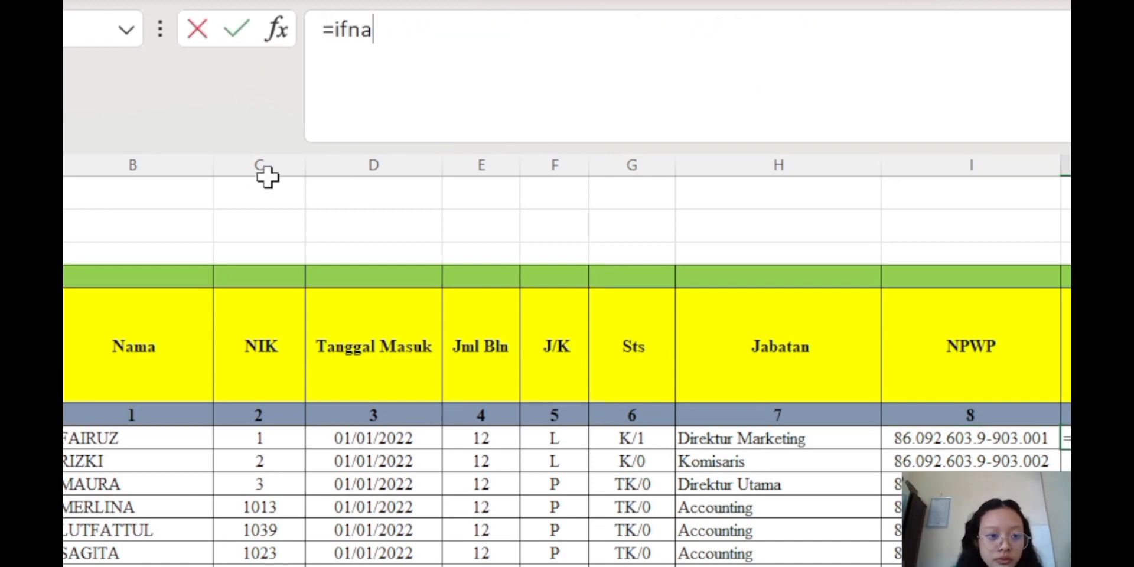
key("Tab")
type("vl")
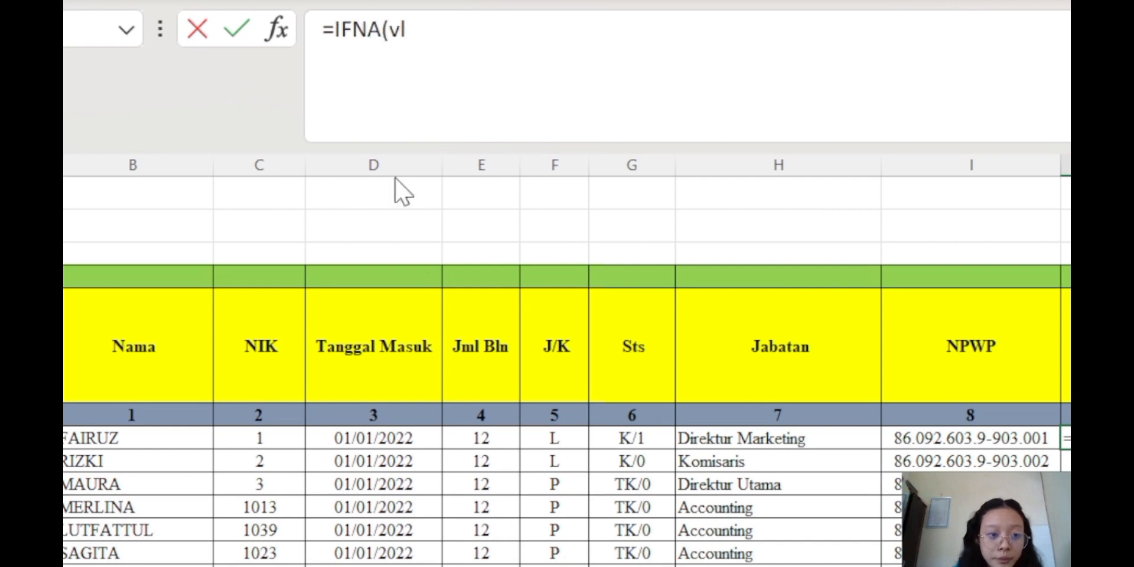
key("Tab")
left_click(252, 436)
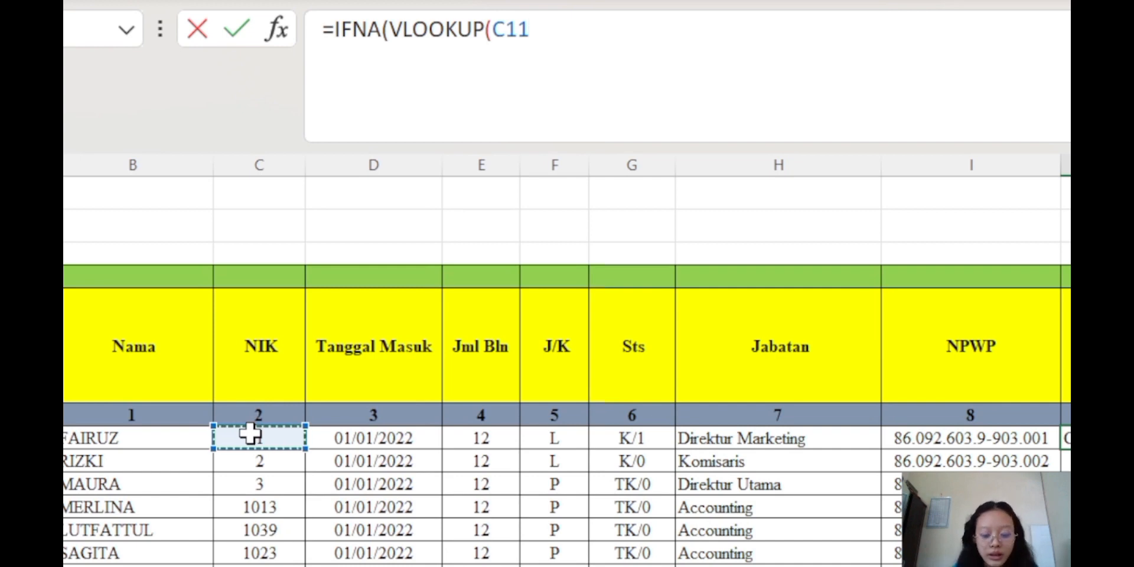
type(";")
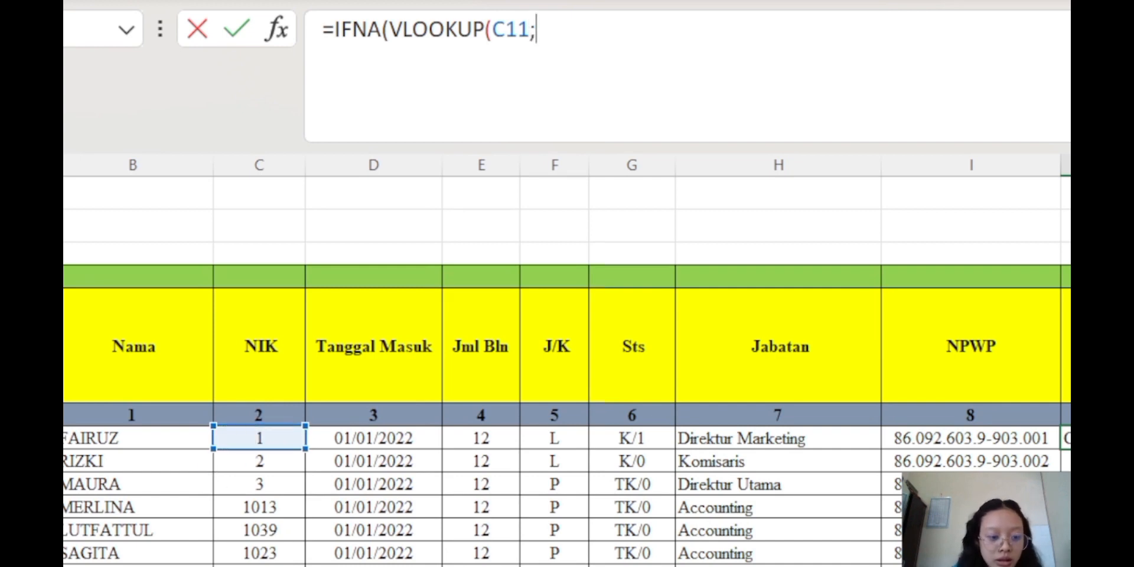
Look up in 'Rekap Gaji Januari'!$B$10:$X$92, column 5, exact match, defaulting to 0
left_click(543, 566)
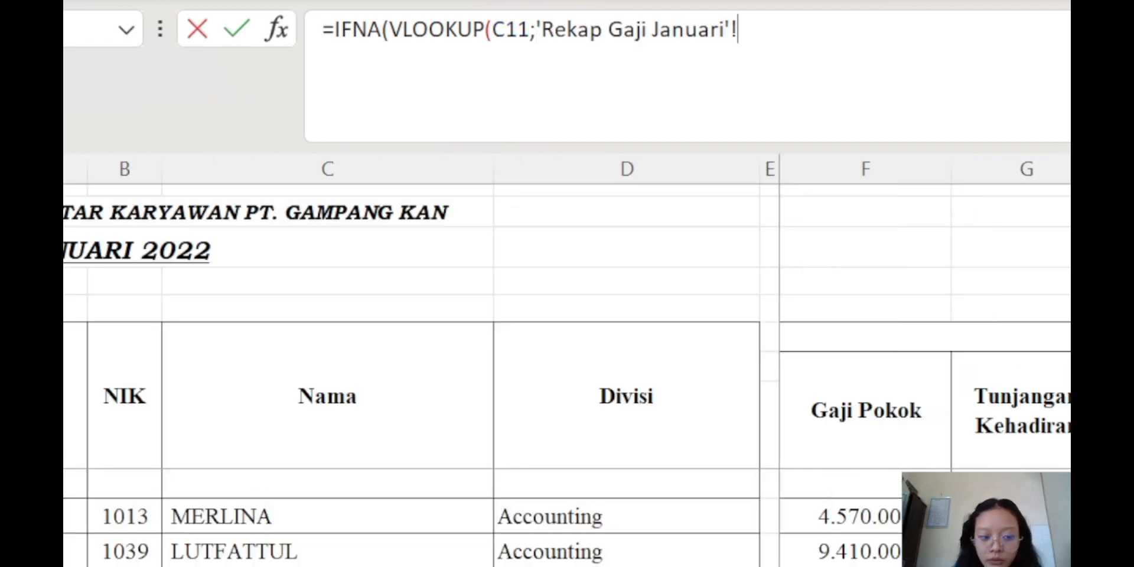
left_click_drag(155, 526, 792, 522)
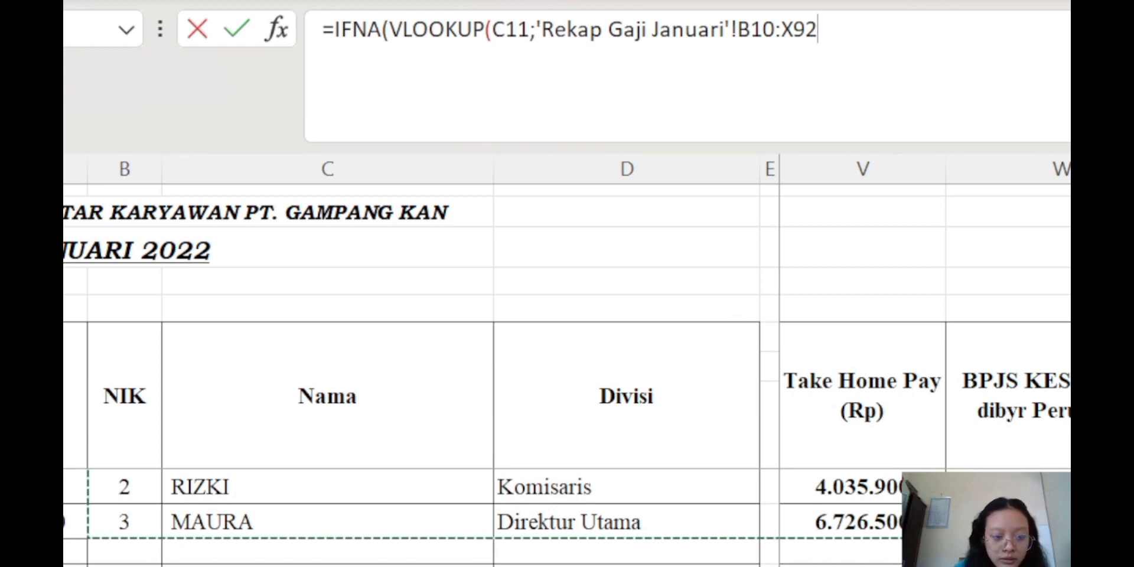
key("F4")
type(";")
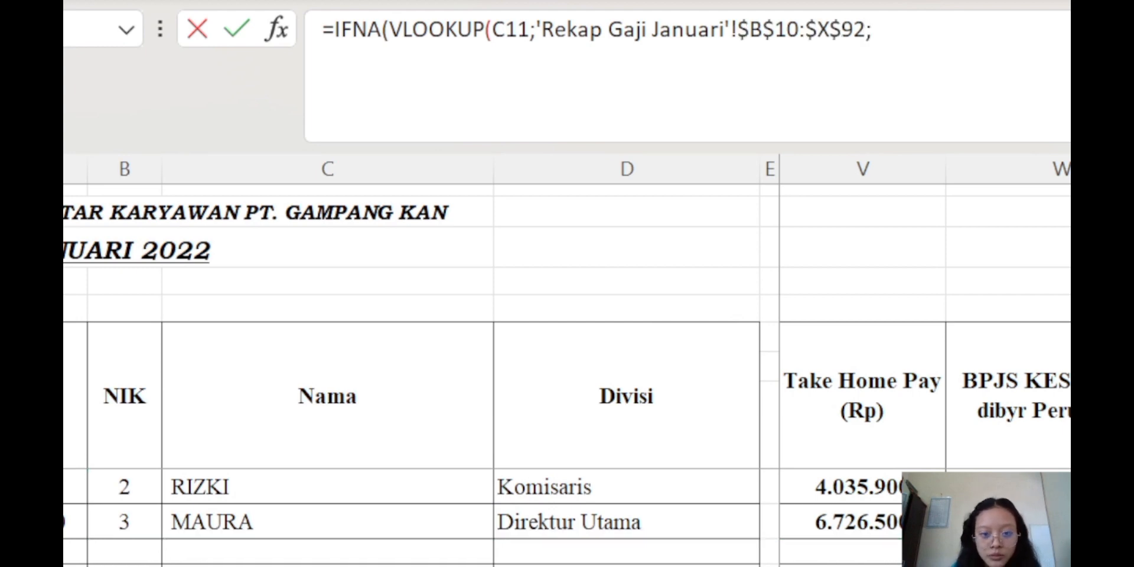
type("5;0")
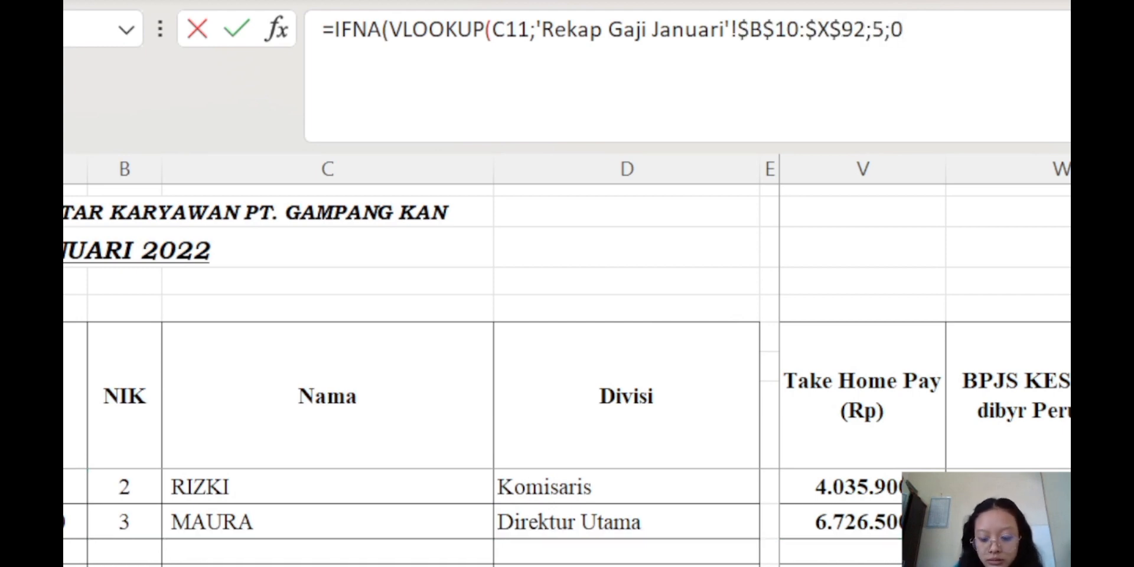
type(");0")
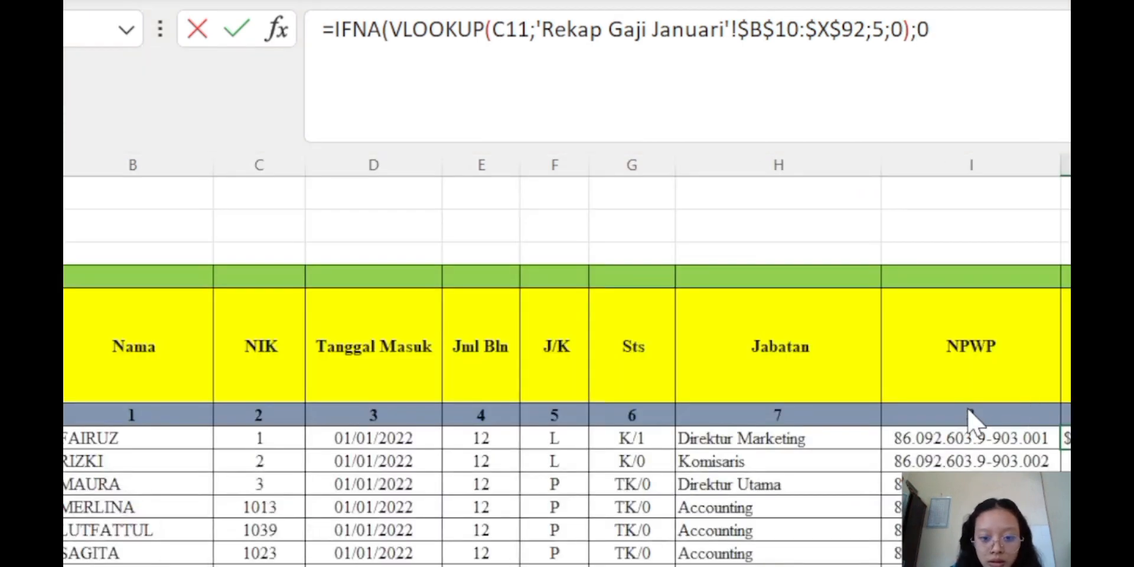
key("Return")
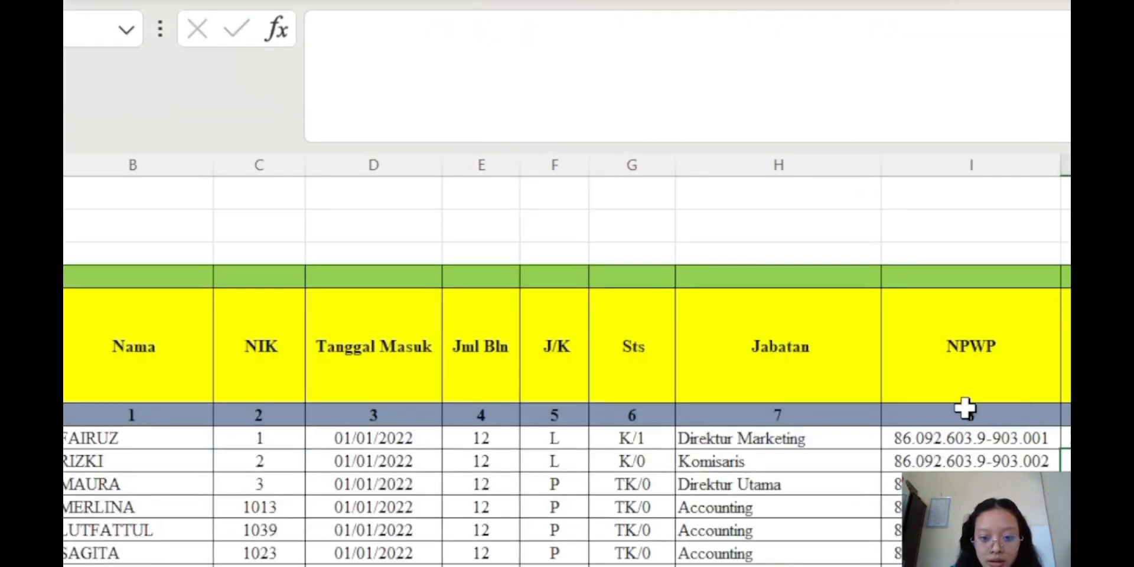
left_click(1066, 439)
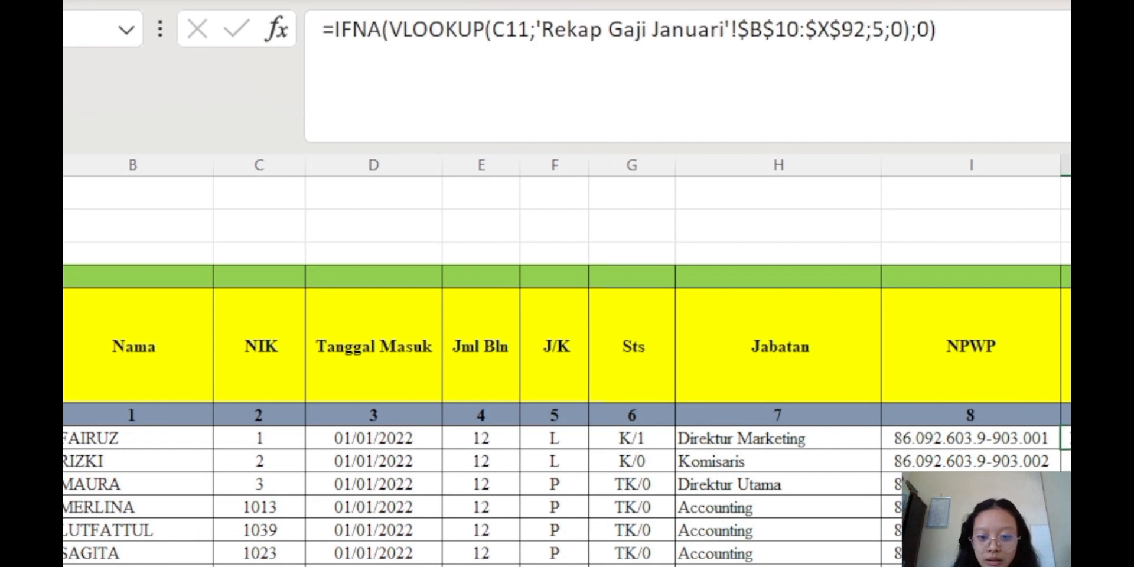
scroll(567, 366, "down", 20)
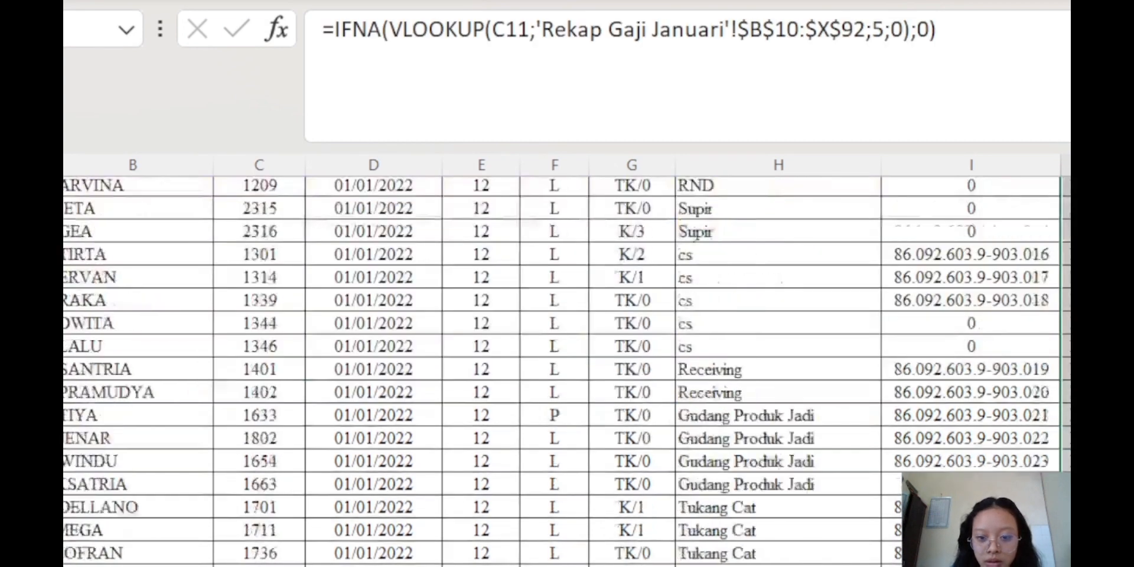
scroll(567, 325, "up", 2)
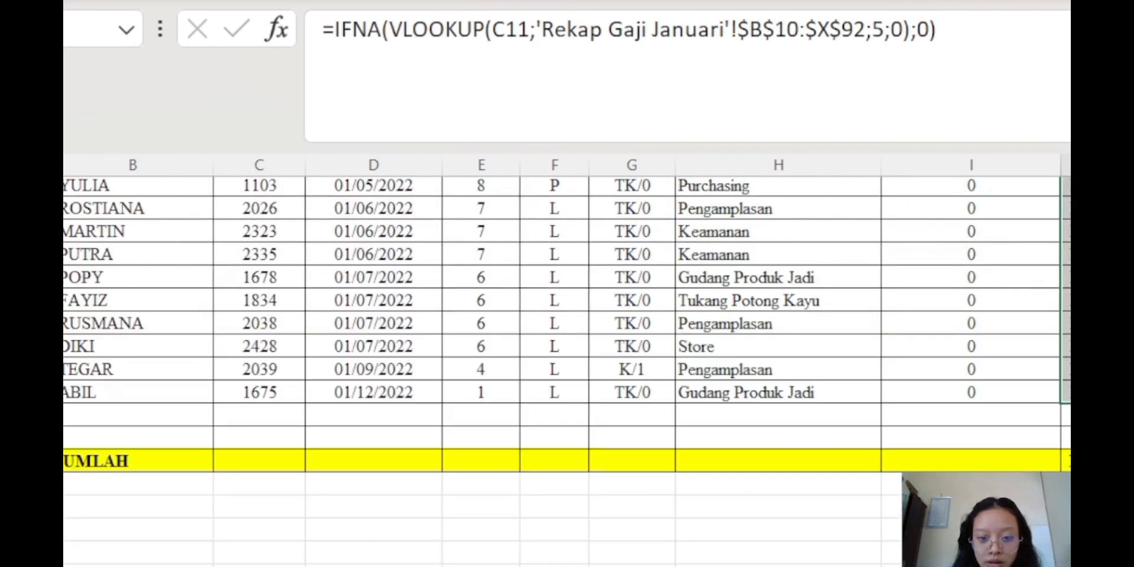
left_click(1067, 461)
scroll(567, 366, "up", 8)
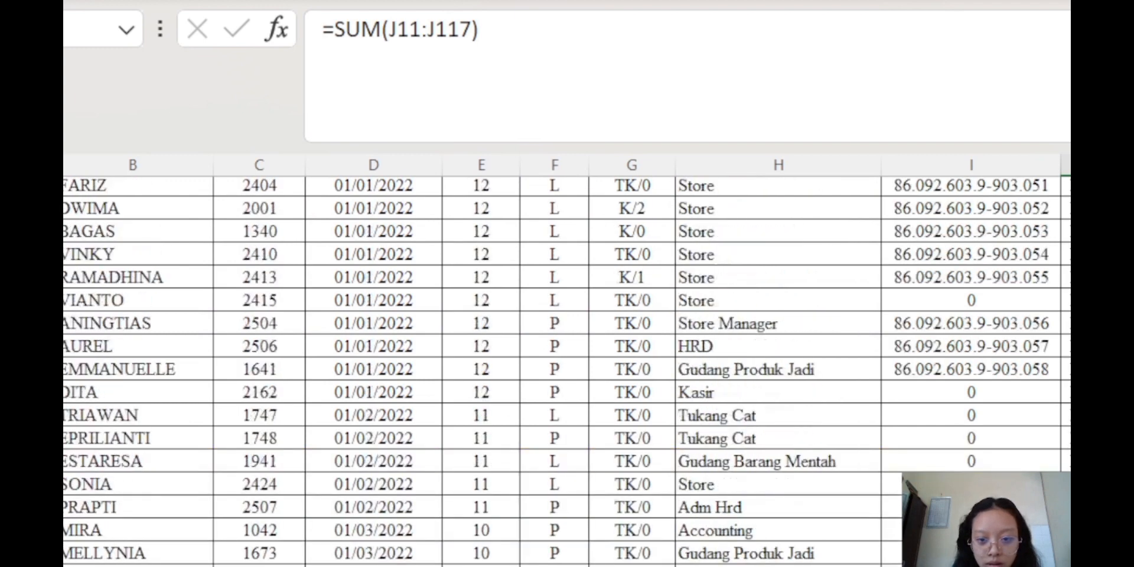
left_click(1066, 415)
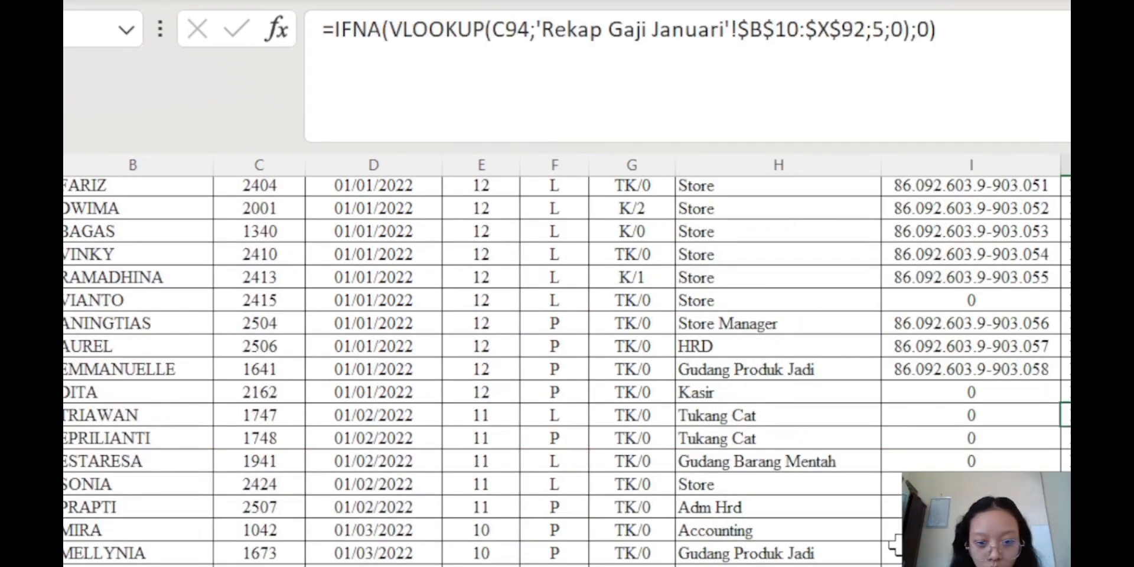
scroll(567, 366, "down", 6)
scroll(567, 366, "up", 20)
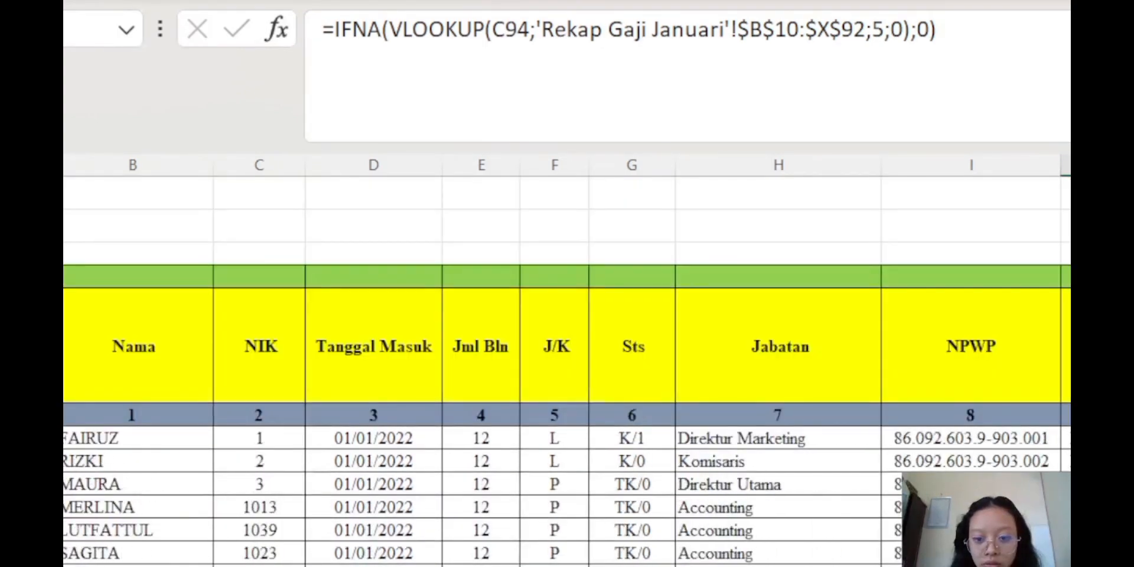
Copy the row 11 lookup formula text from the formula bar
left_click(1066, 277)
left_click(1066, 439)
left_click_drag(962, 25, 302, 47)
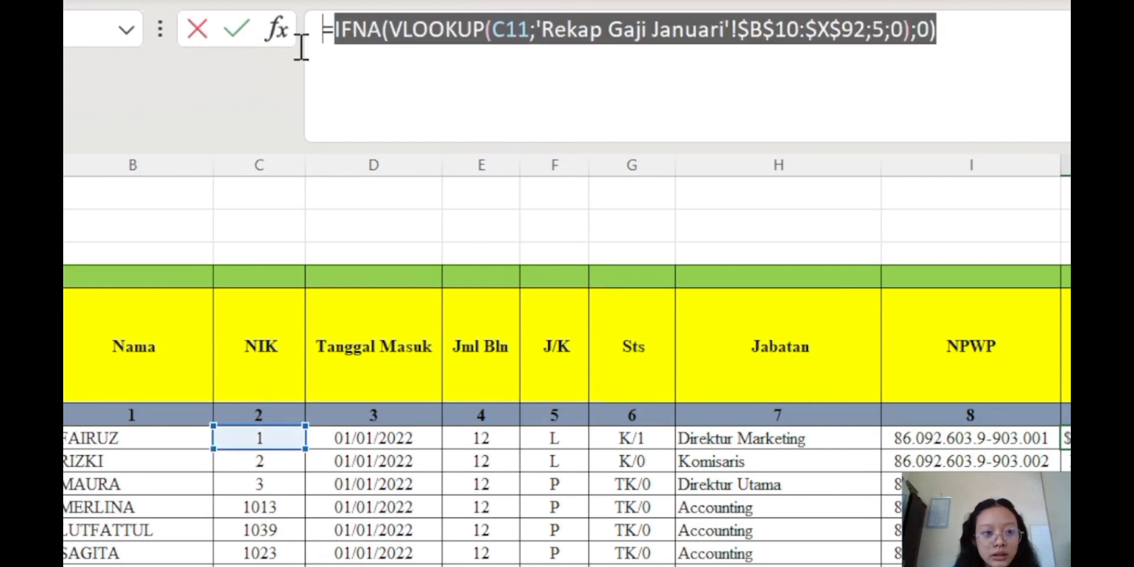
key("Return")
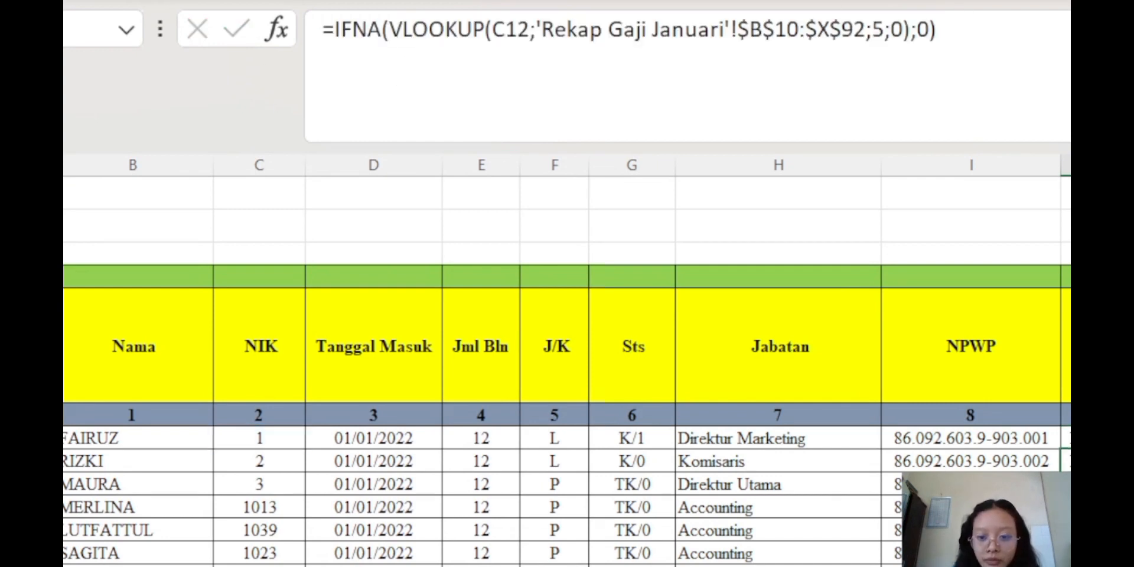
key("Up")
Change the row 11 lookup's column index from 5 to 8
left_click(835, 78)
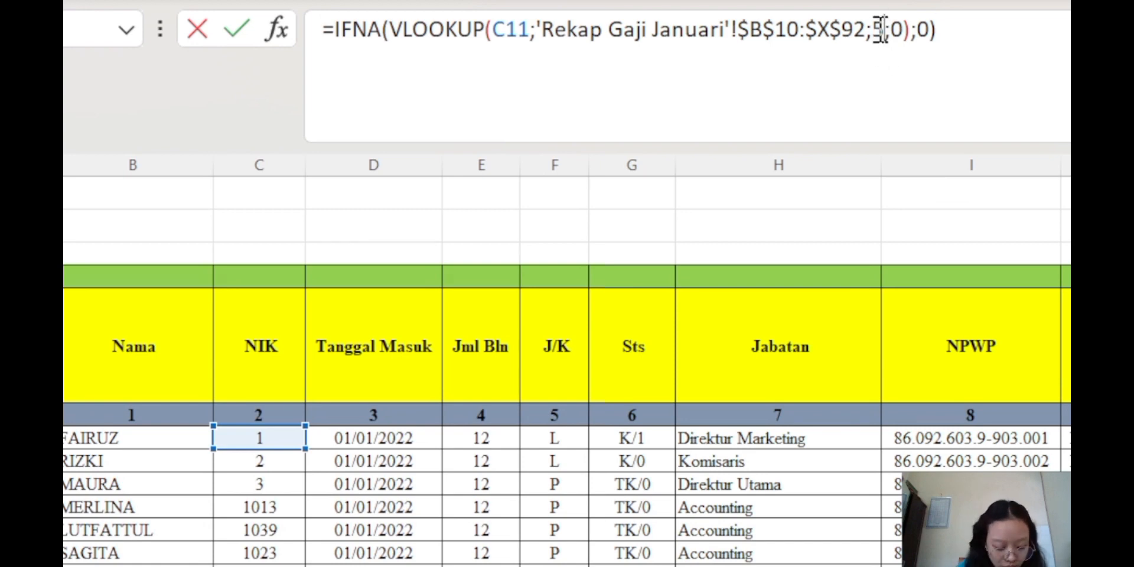
left_click(881, 30)
key("BackSpace")
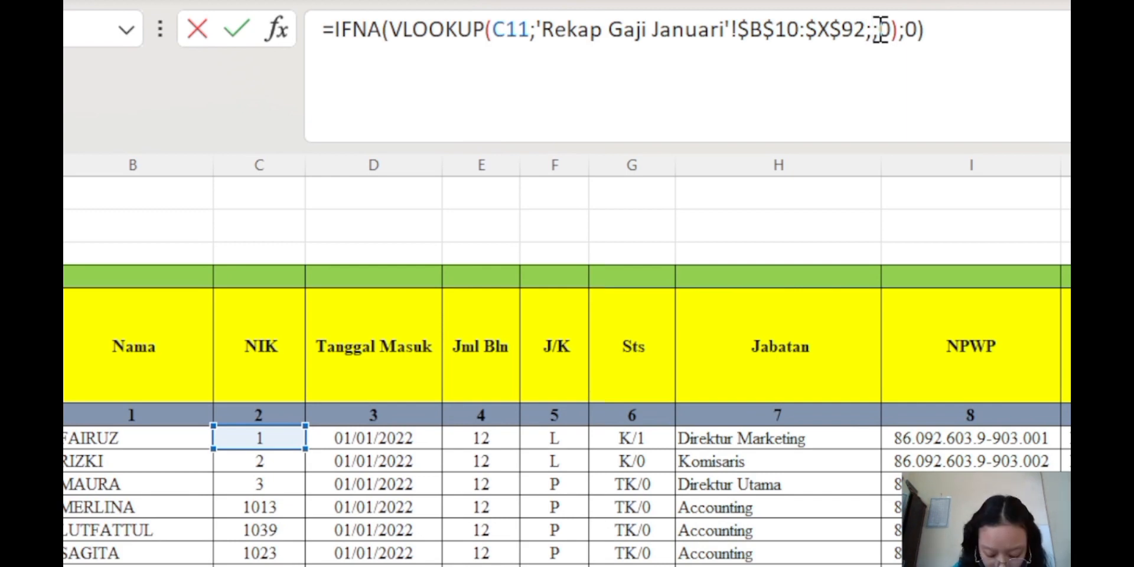
type("8")
key("Return")
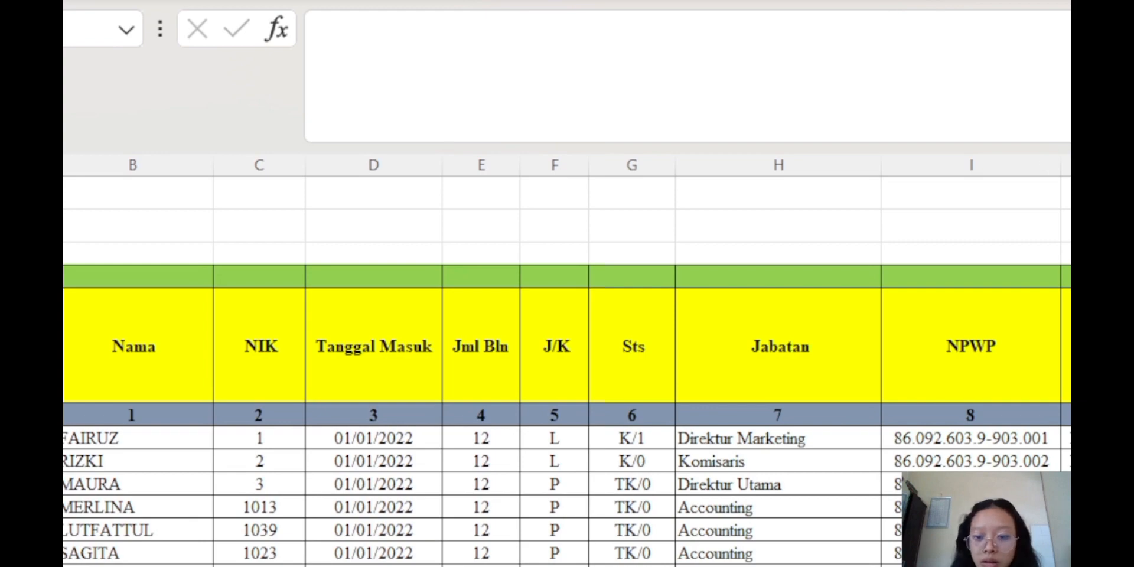
Check the column total in the JUMLAH row
key("Up")
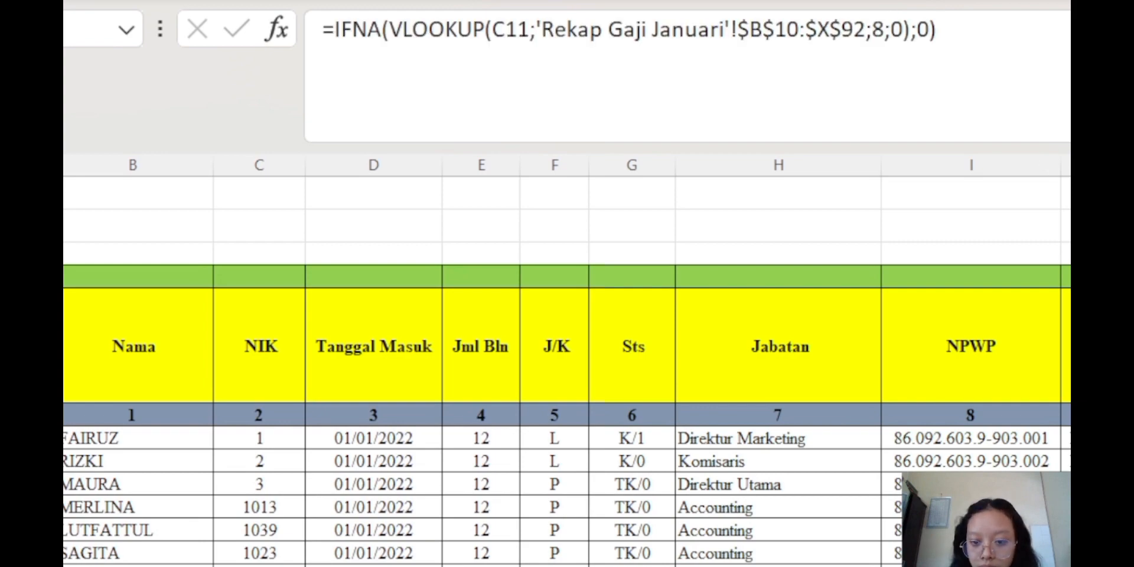
scroll(567, 366, "down", 20)
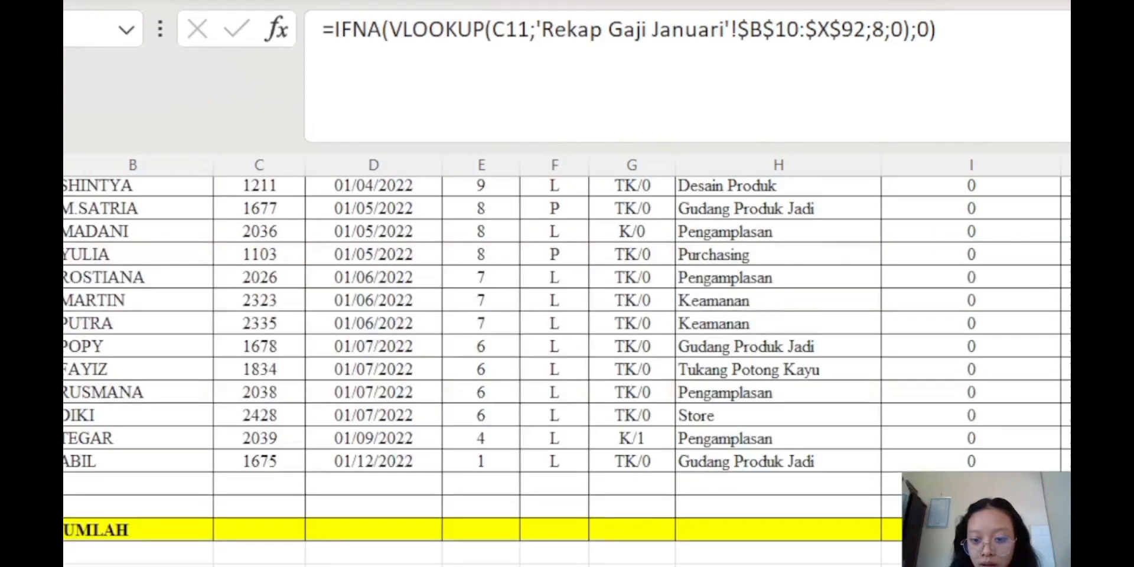
left_click(1069, 530)
scroll(567, 366, "up", 20)
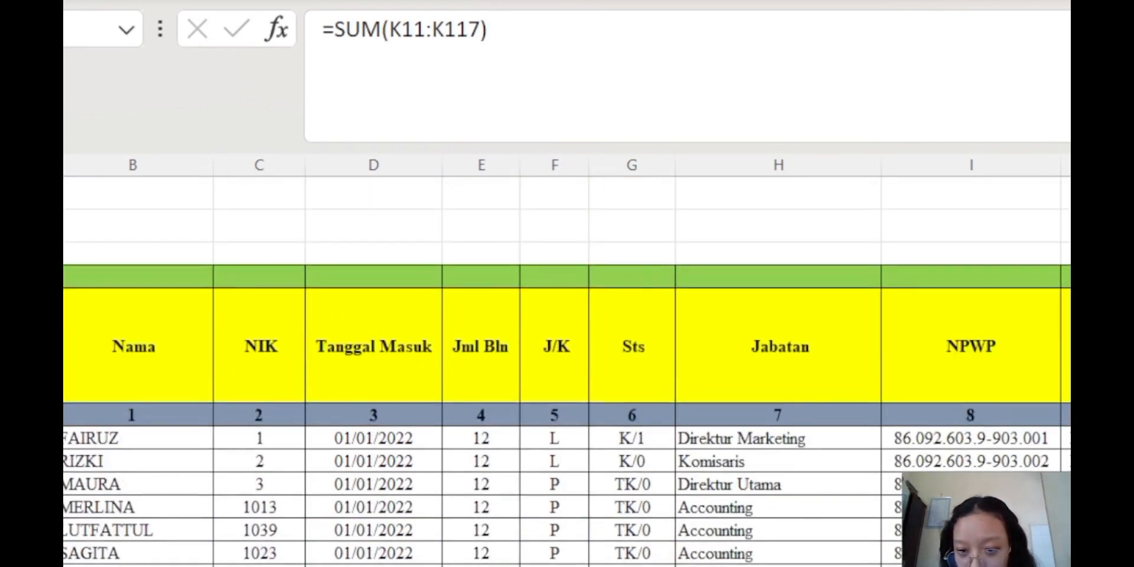
left_click(1069, 439)
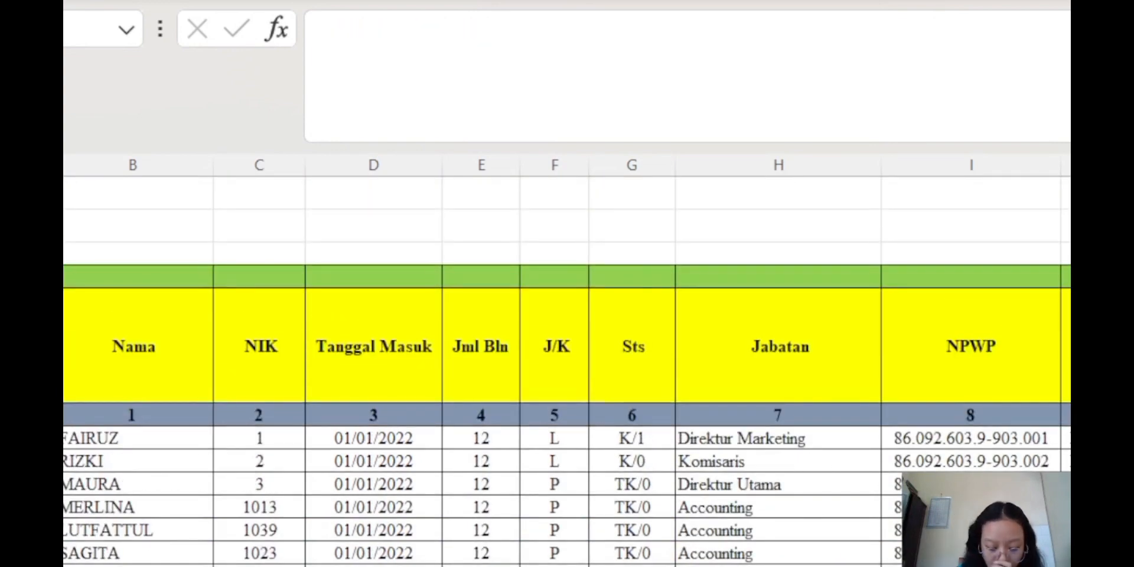
Scroll the January recap back left and return to the yellow-header employee data sheet
key("ctrl+Page_Down")
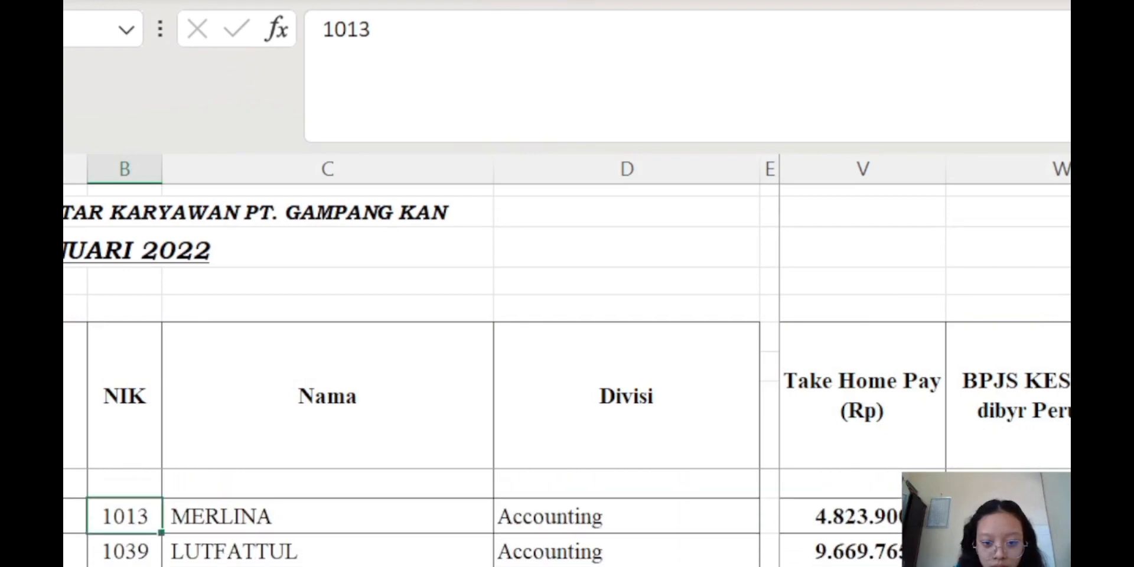
scroll(925, 367, "left", 10)
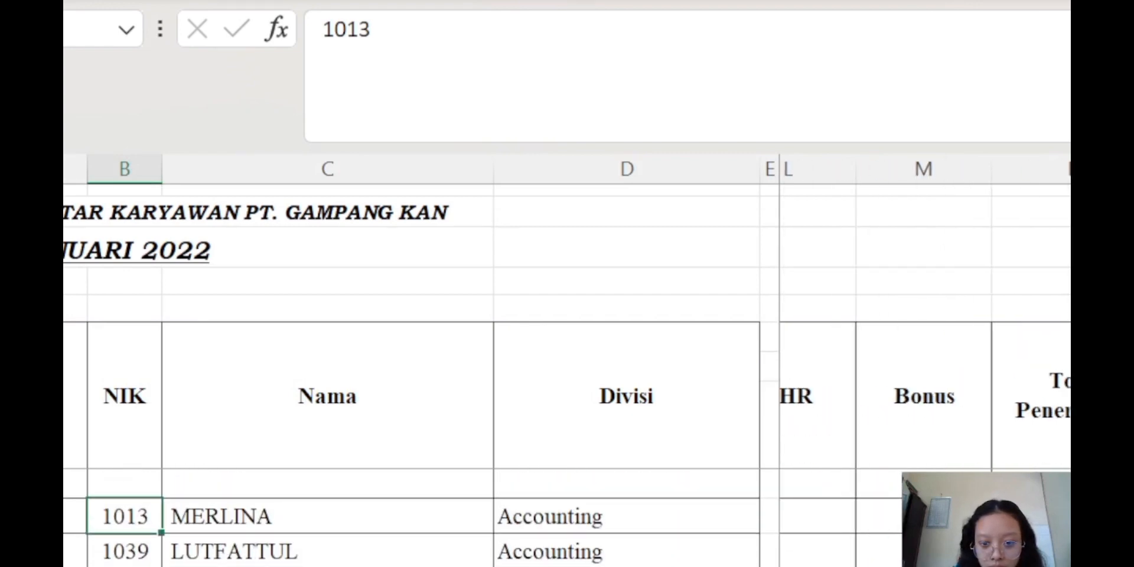
scroll(925, 367, "left", 6)
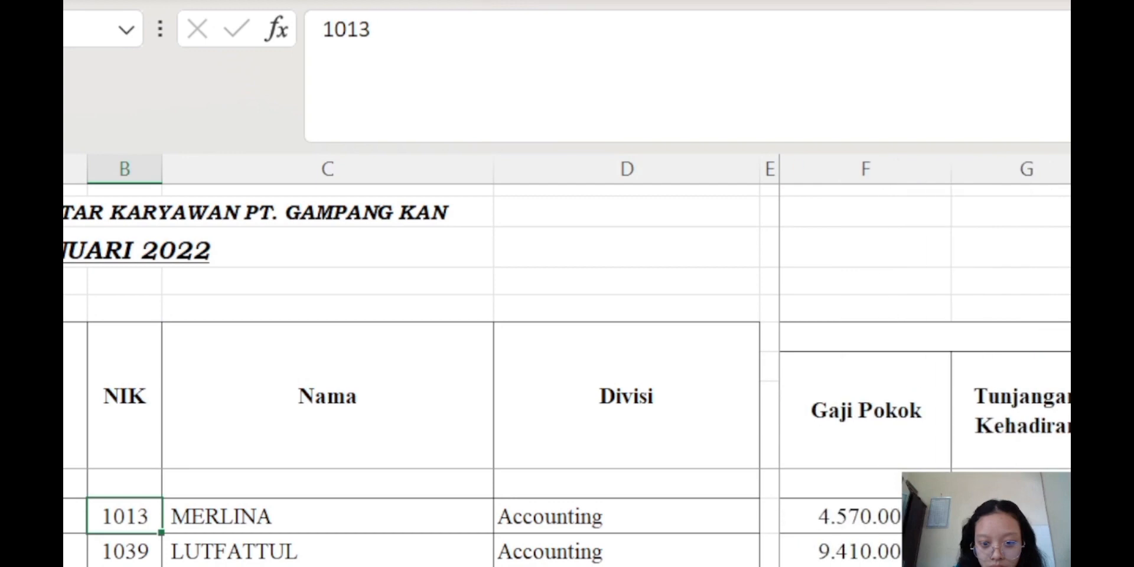
key("ctrl+Page_Up")
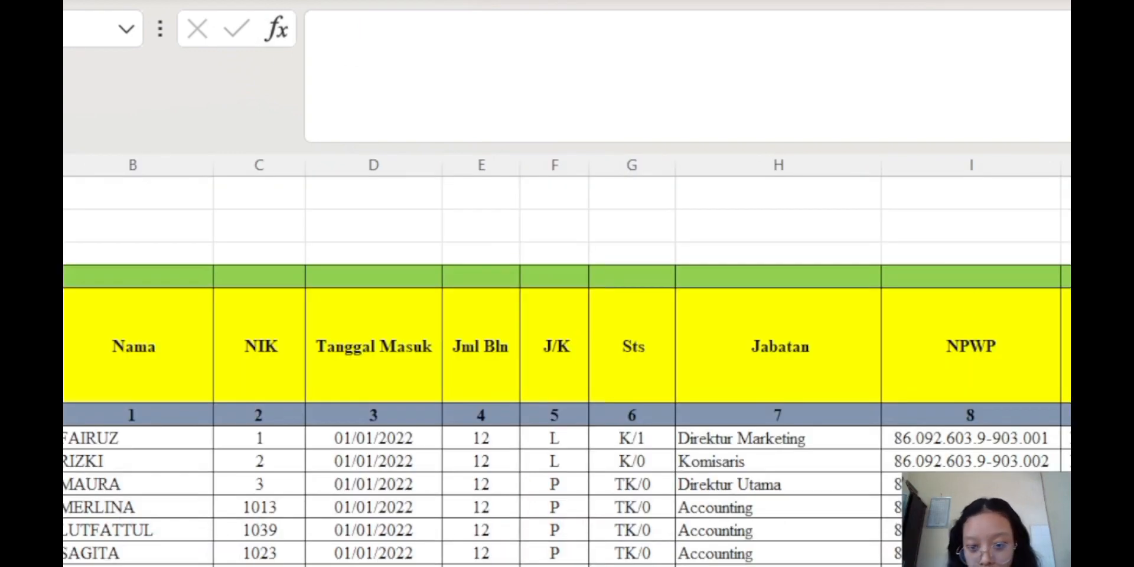
key("Right")
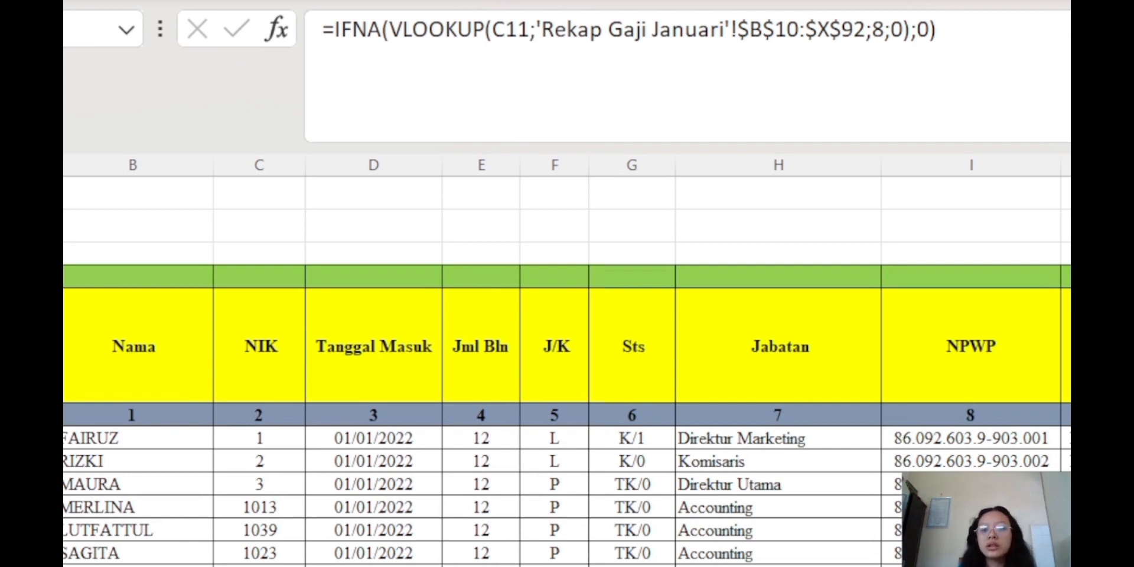
Paste the lookup formula into the adjacent cell with column index 6
key("Left")
left_click(728, 43)
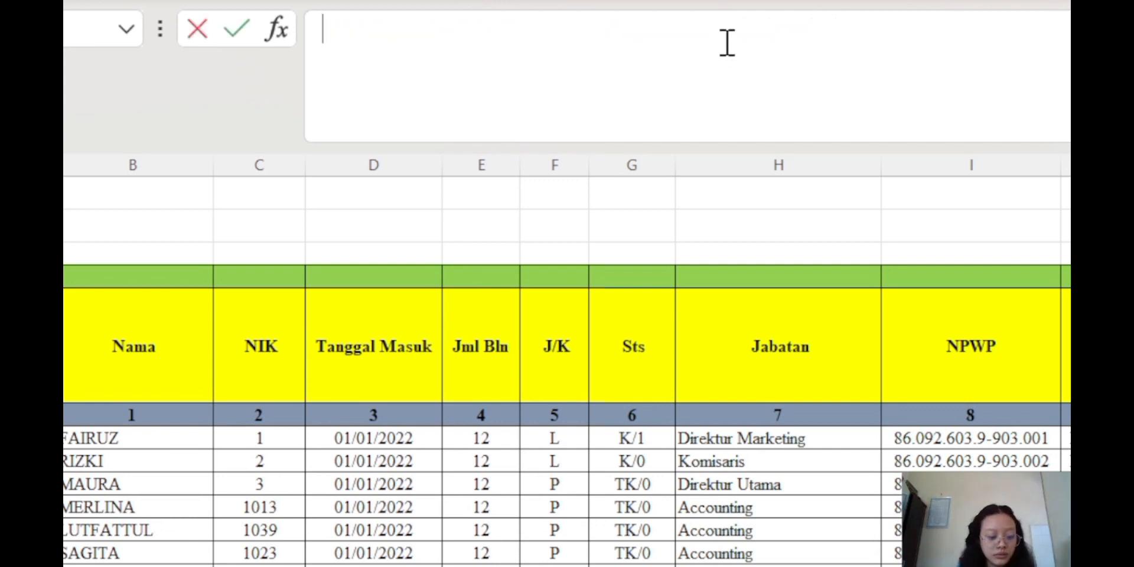
type("=IFNA(VLOOKUP(C11;'Rekap Gaji Januari'!$B$10:$X$92;5;0);0)")
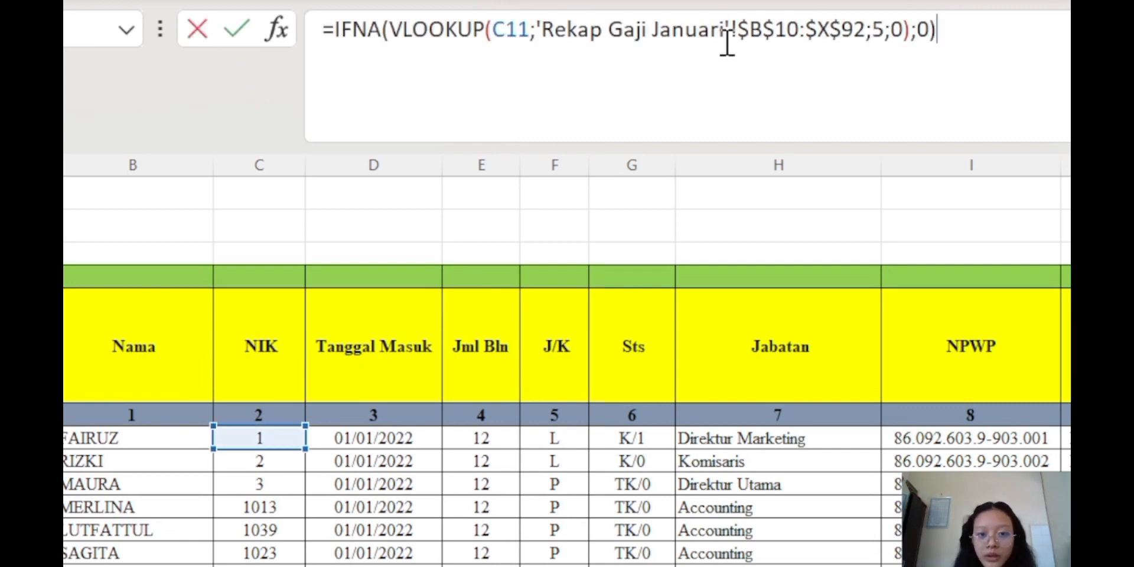
left_click(886, 29)
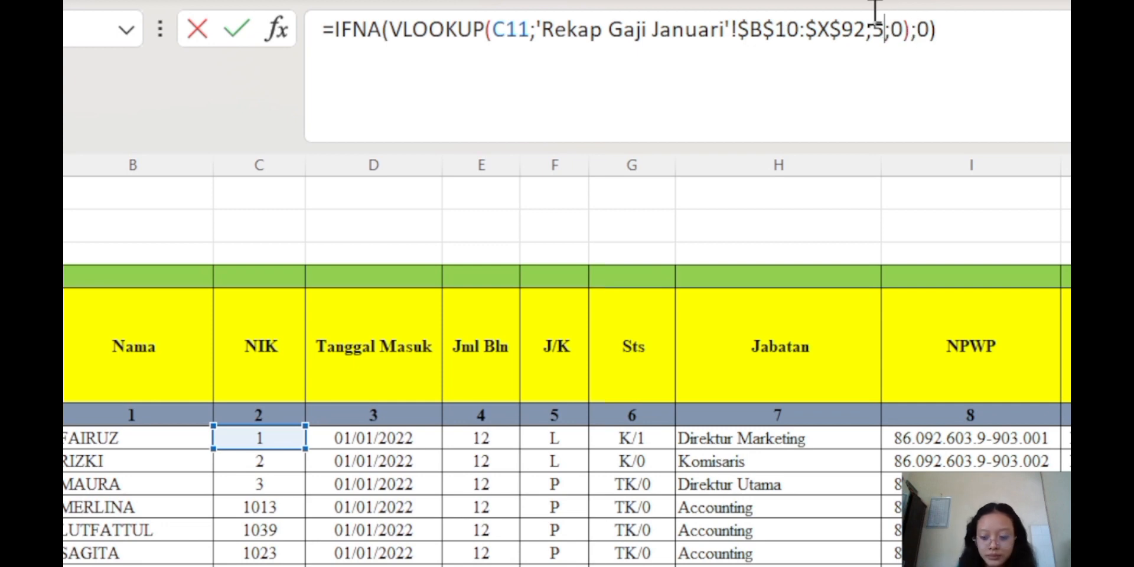
key("BackSpace")
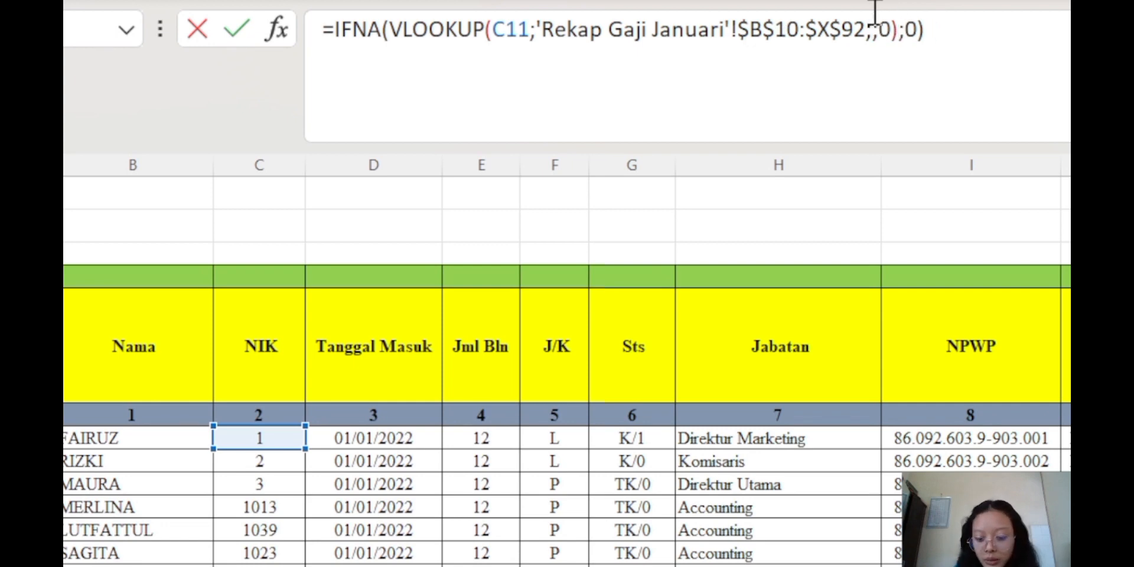
type("6")
key("Return")
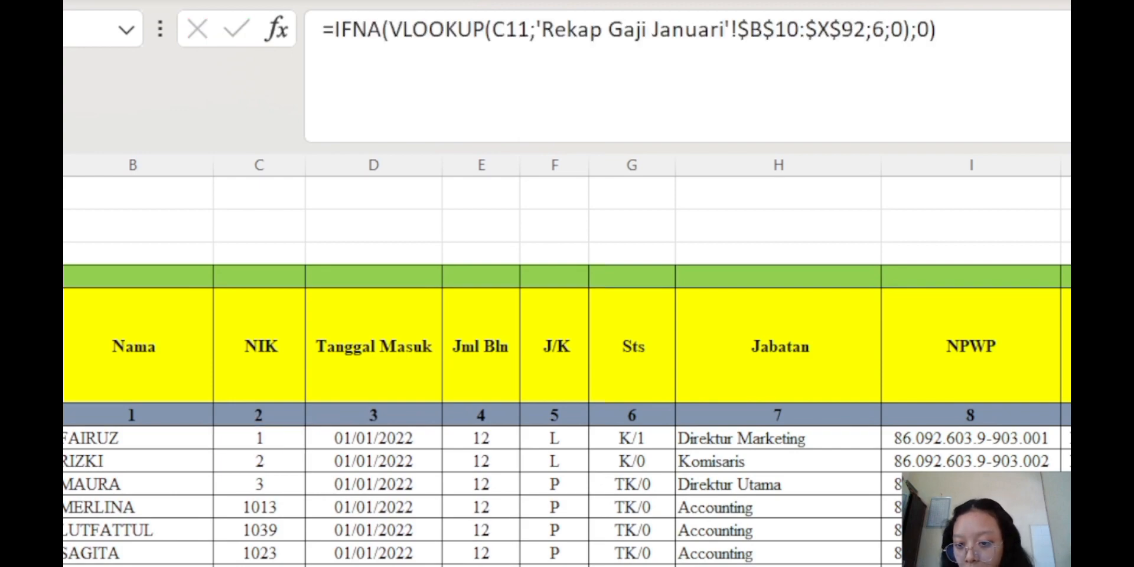
Bring the lookup formula into the next empty cell and confirm it
scroll(567, 367, "down", 20)
scroll(567, 366, "up", 13)
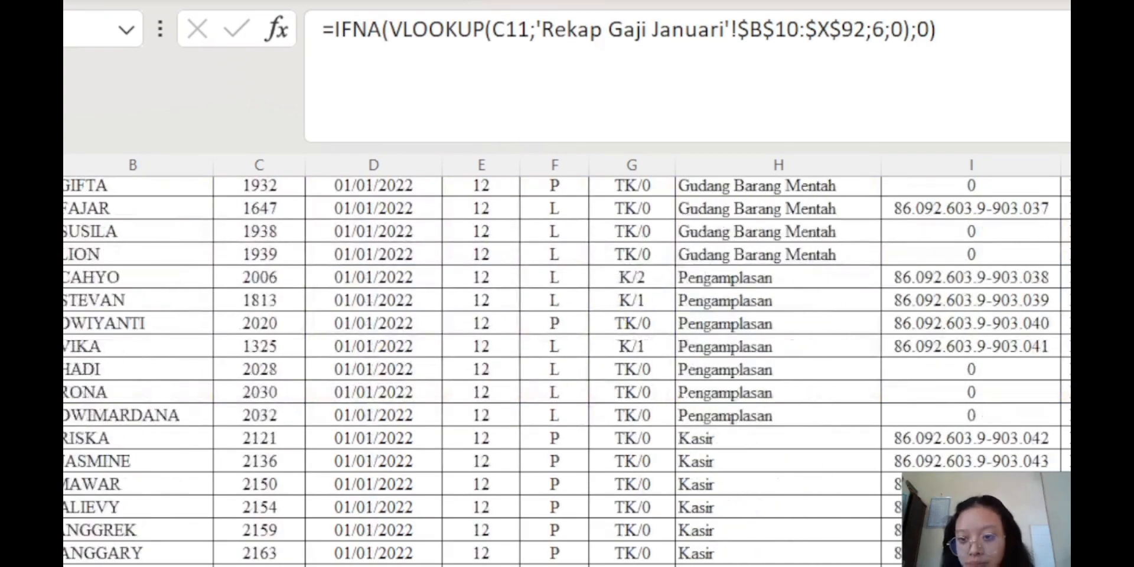
scroll(567, 366, "up", 16)
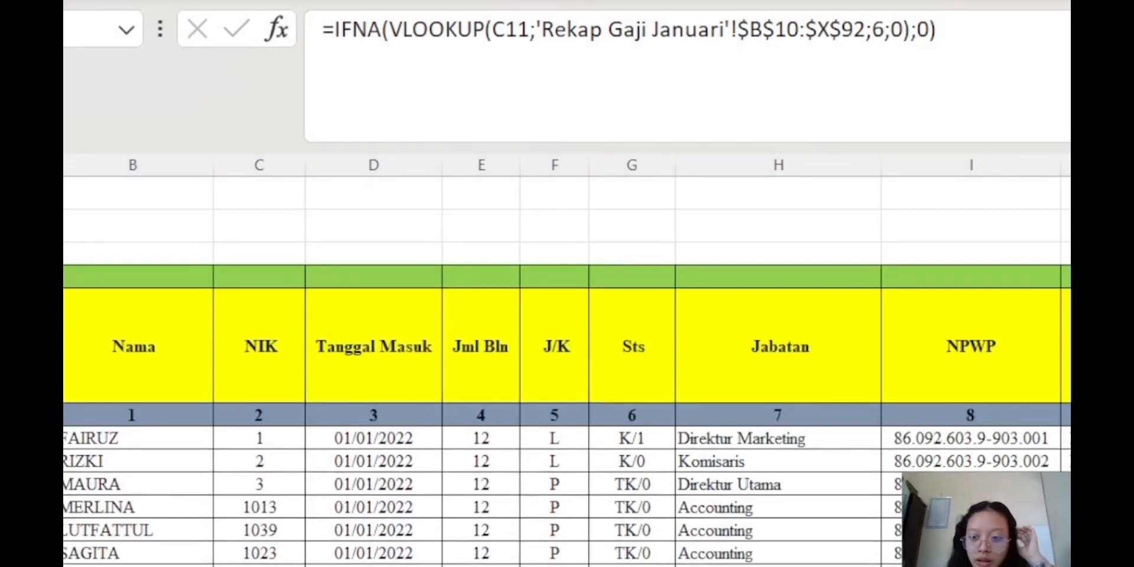
key("Right")
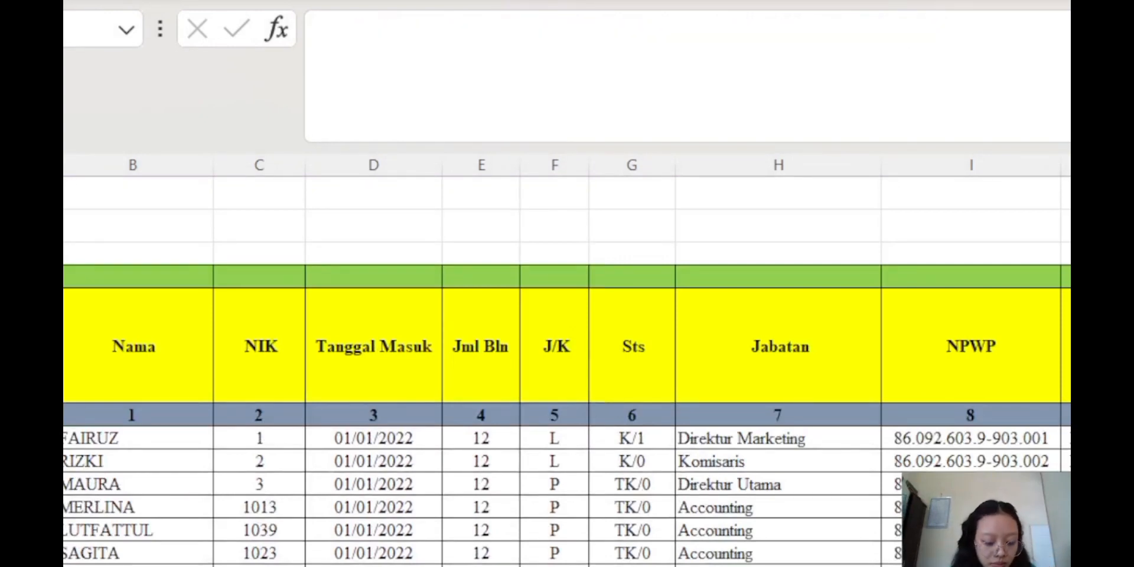
key("Left")
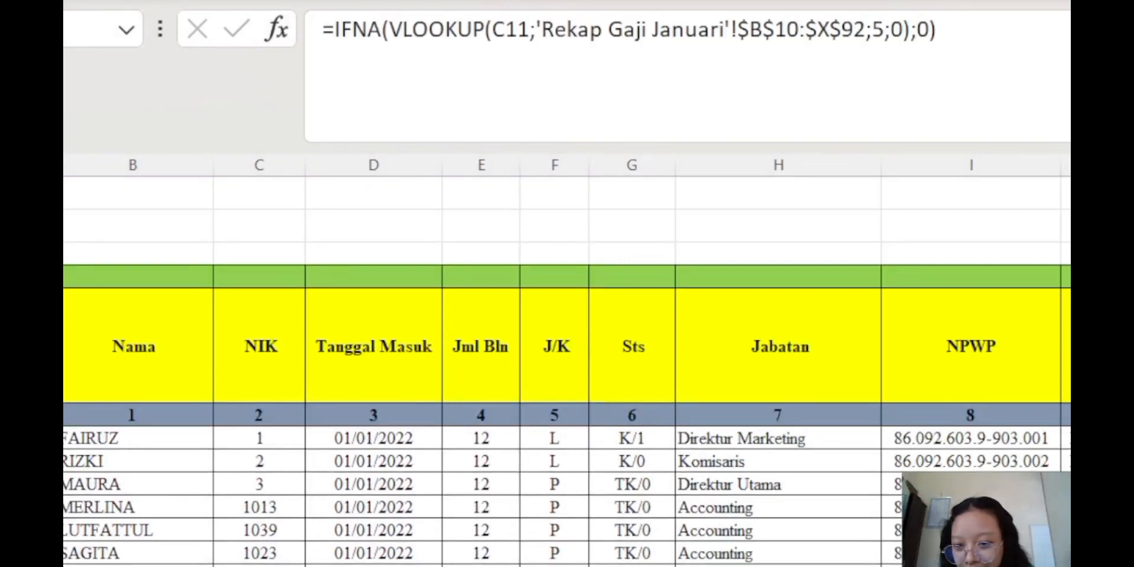
key("Right")
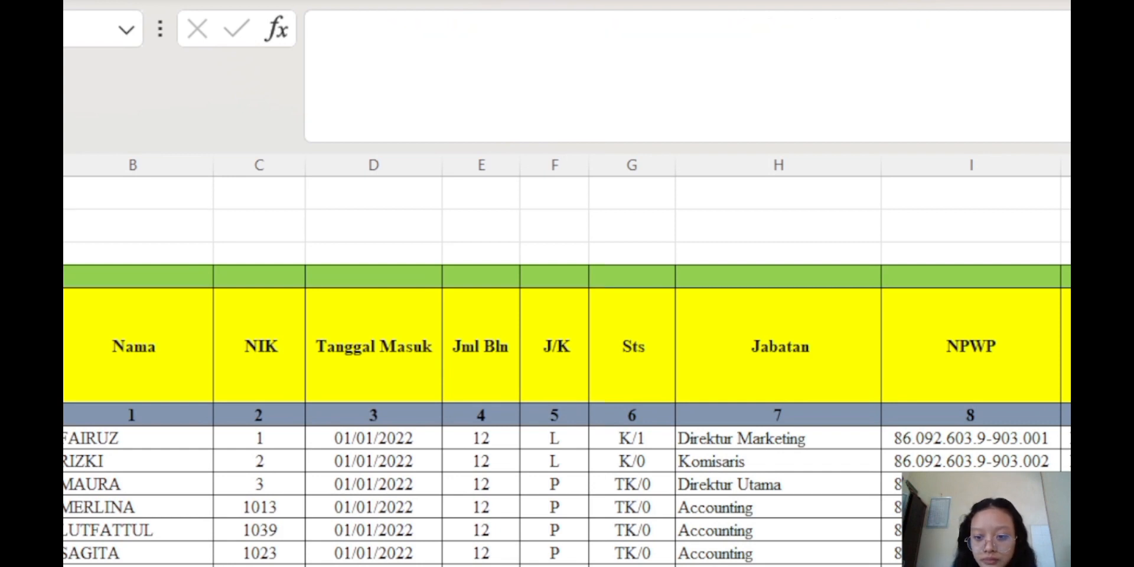
key("Left")
left_click(1000, 43)
key("ctrl+a")
key("ctrl+c")
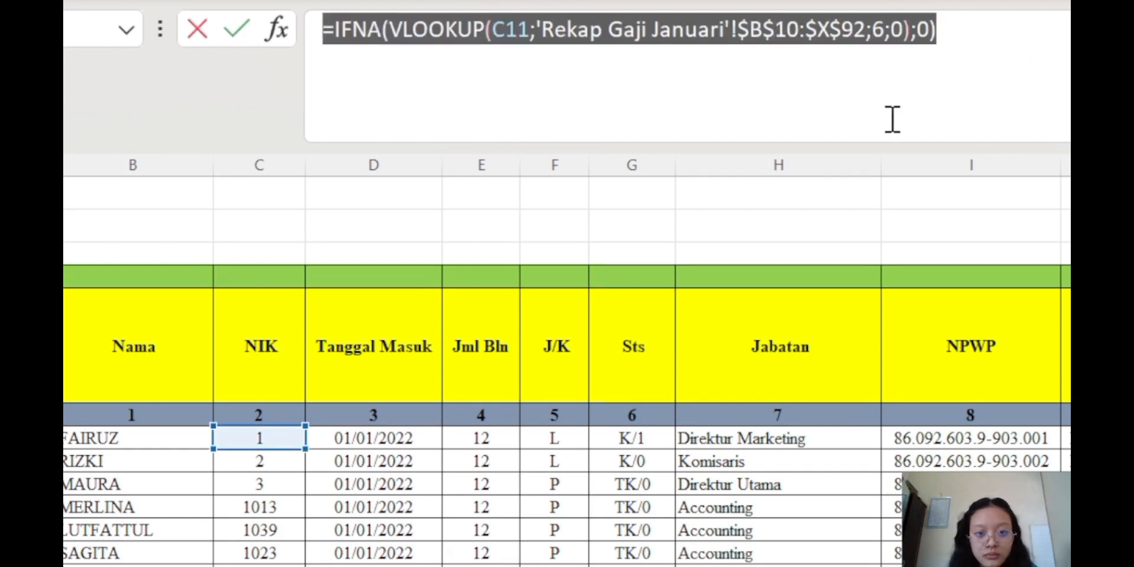
left_click(1055, 41)
key("Return")
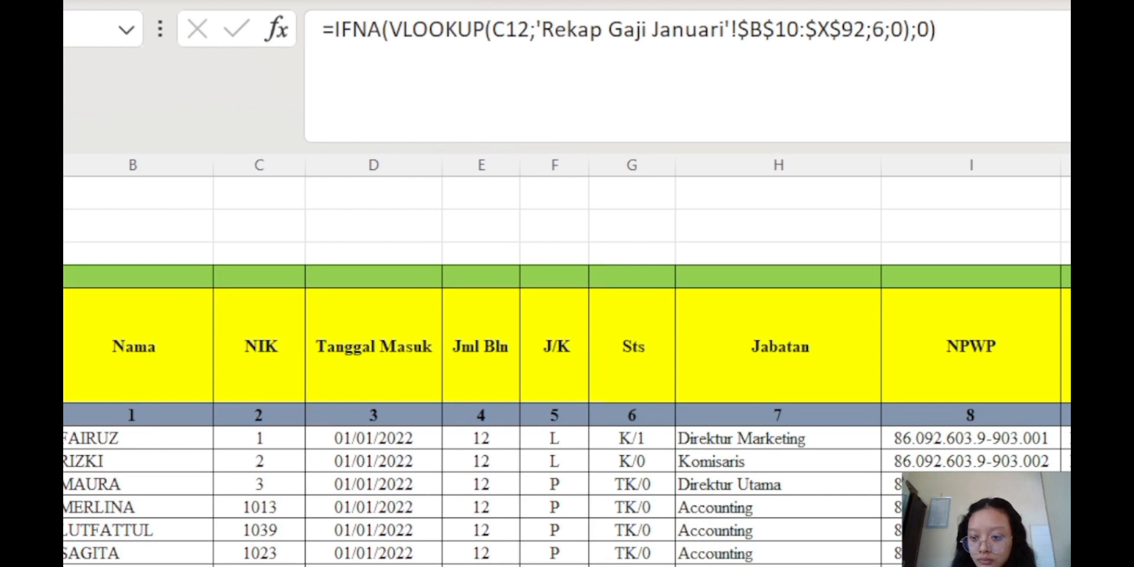
Enter a pasted lookup in the next cell, picking up Rekap and PPh Januari 2022 sheet references
key("Right")
left_click(324, 30)
key("ctrl+v")
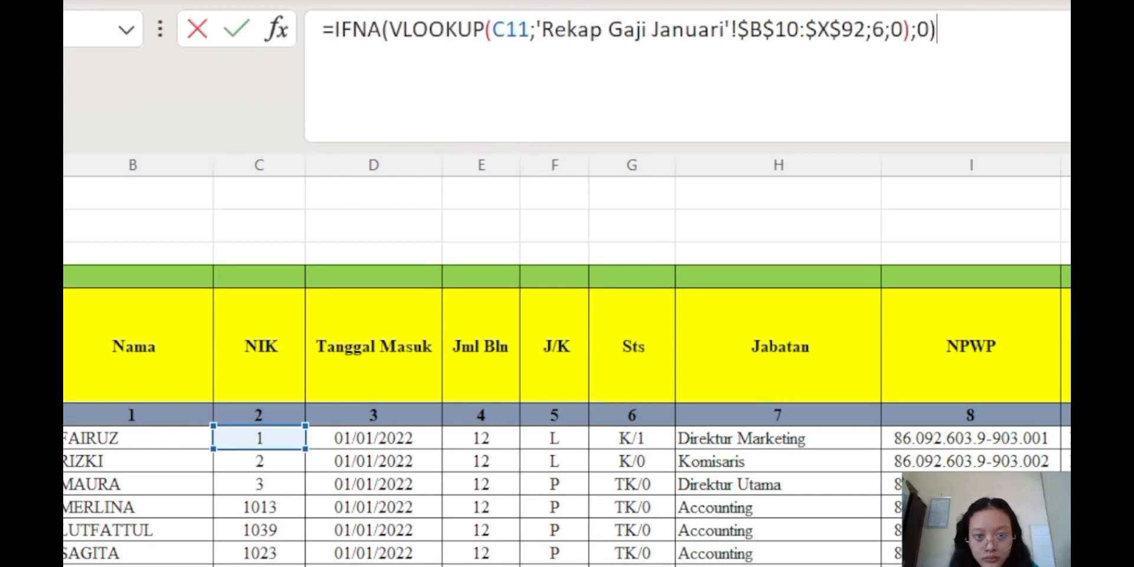
left_click(885, 31)
key("BackSpace")
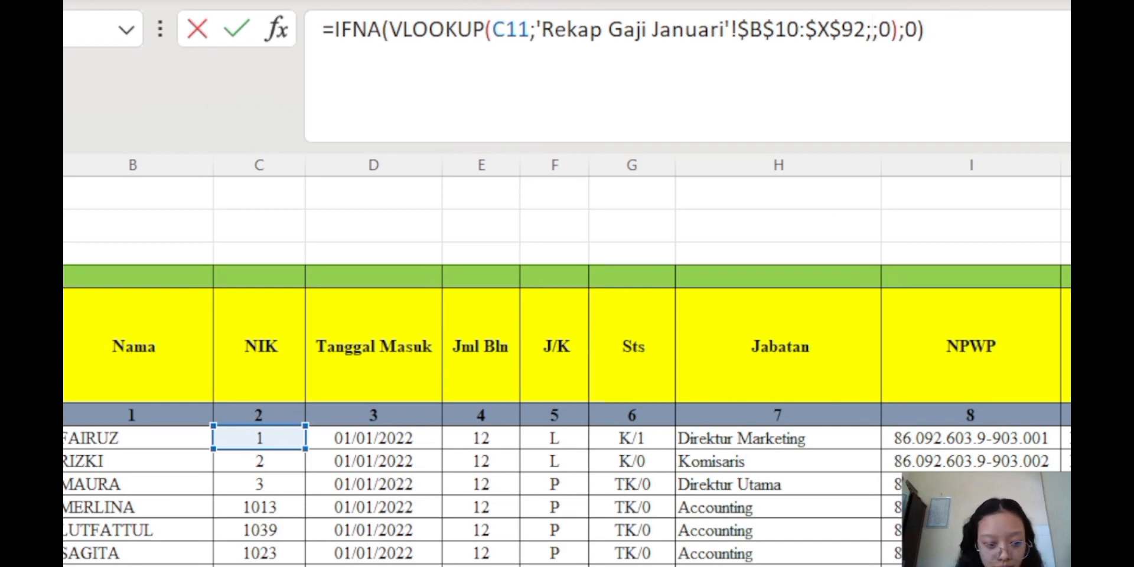
left_click(544, 566)
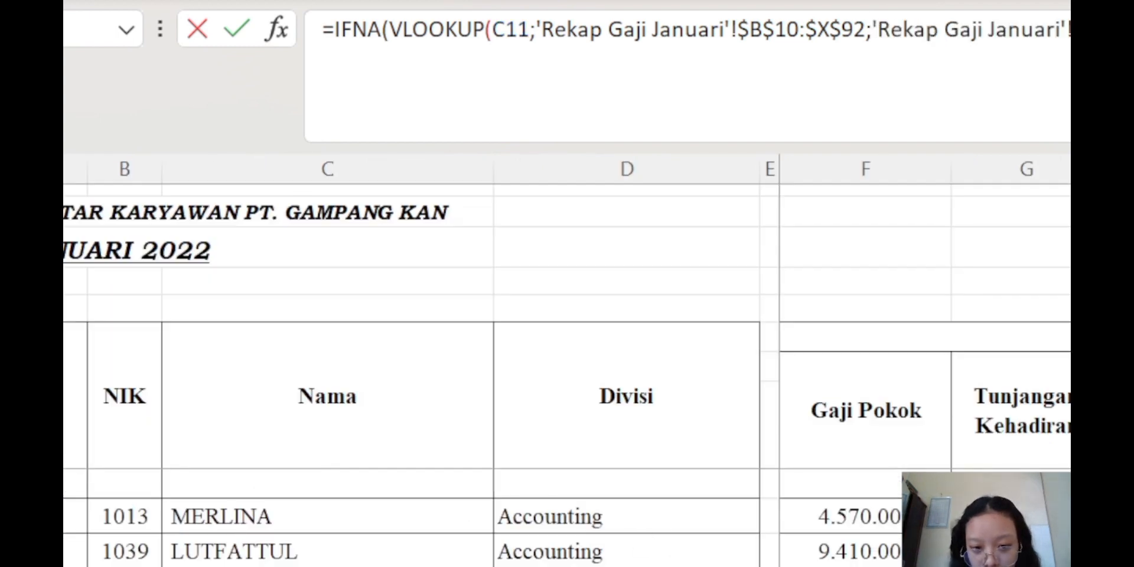
scroll(925, 355, "right", 6)
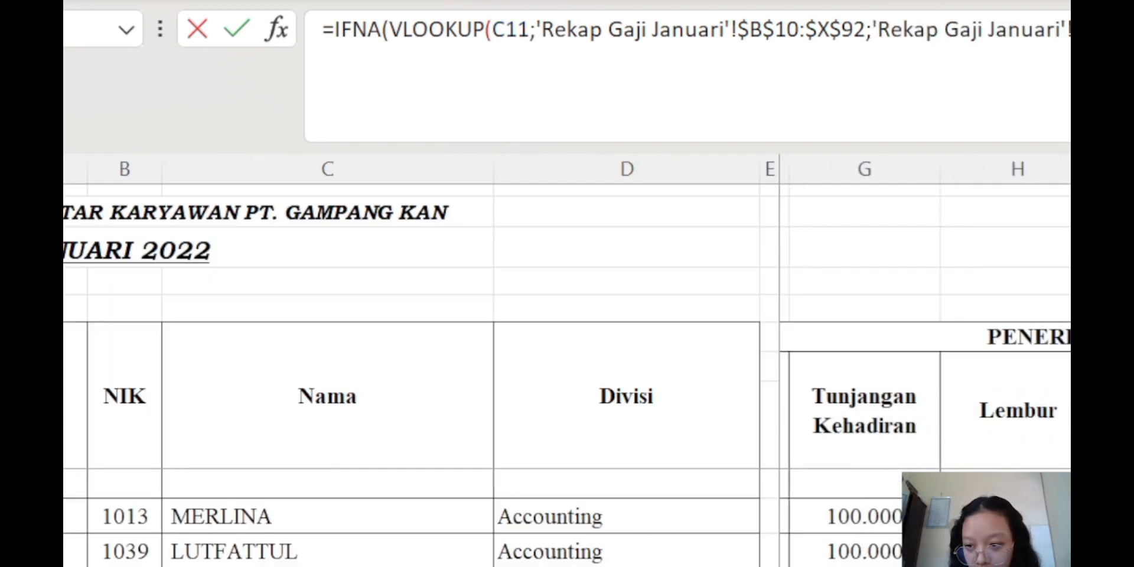
scroll(925, 354, "right", 8)
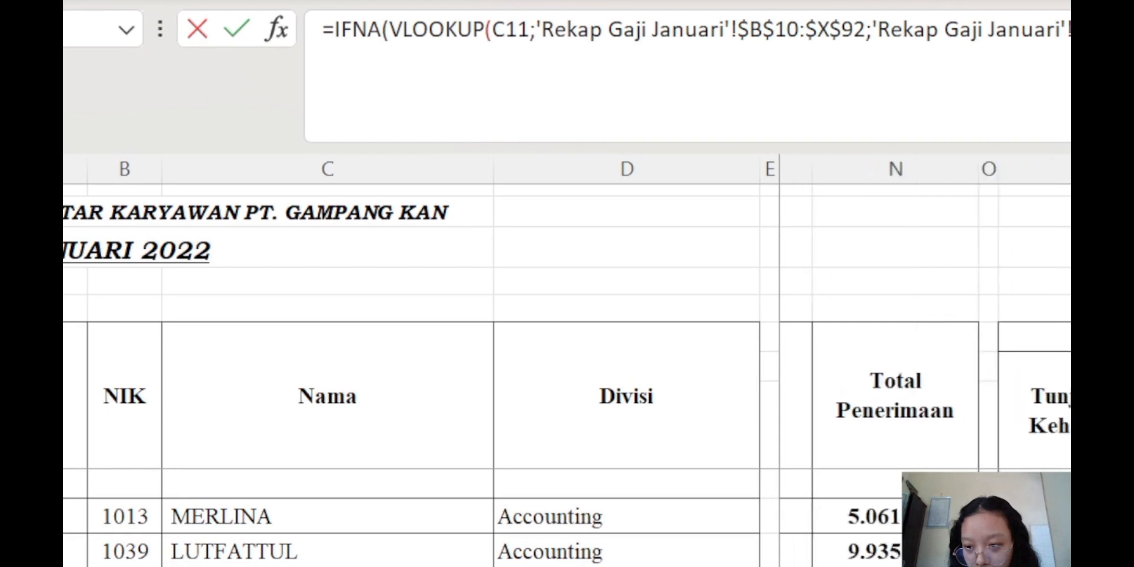
scroll(925, 355, "right", 1)
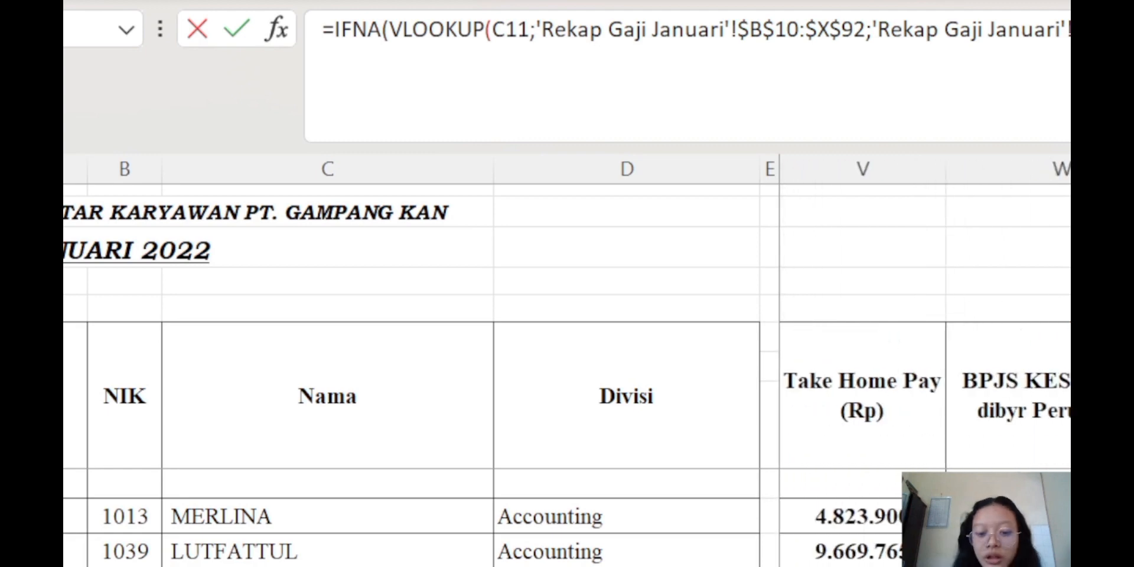
left_click(785, 564)
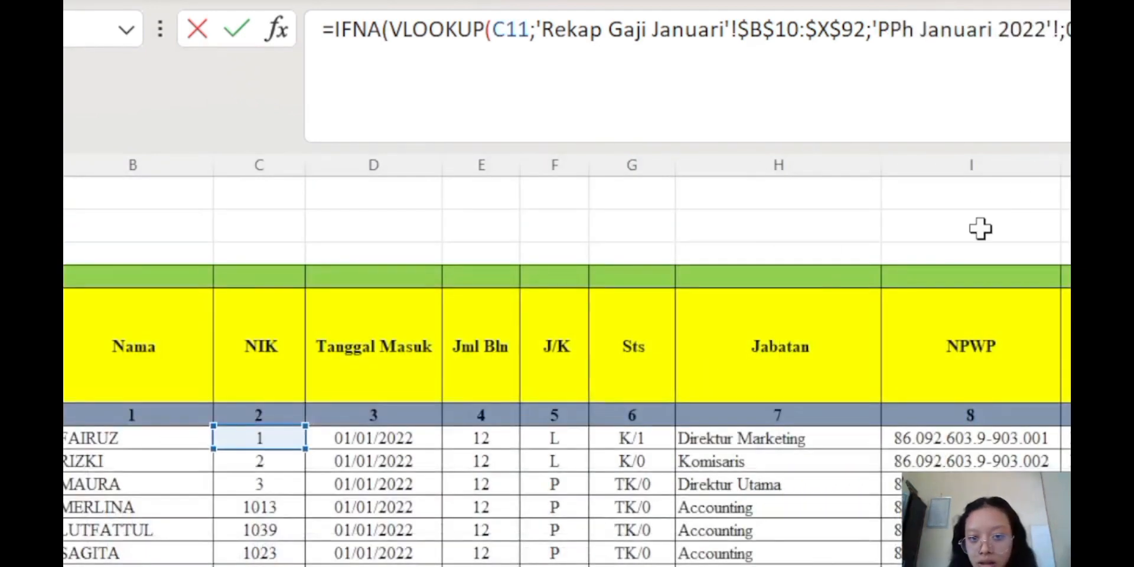
left_click_drag(1069, 31, 229, 78)
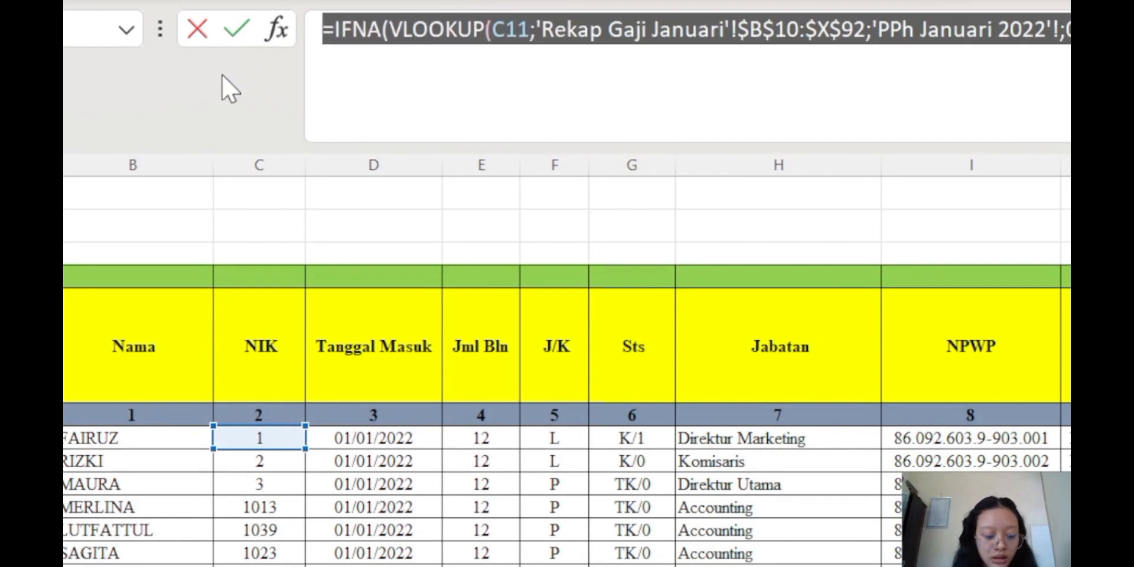
type("='PPh Januari 2022'!O11")
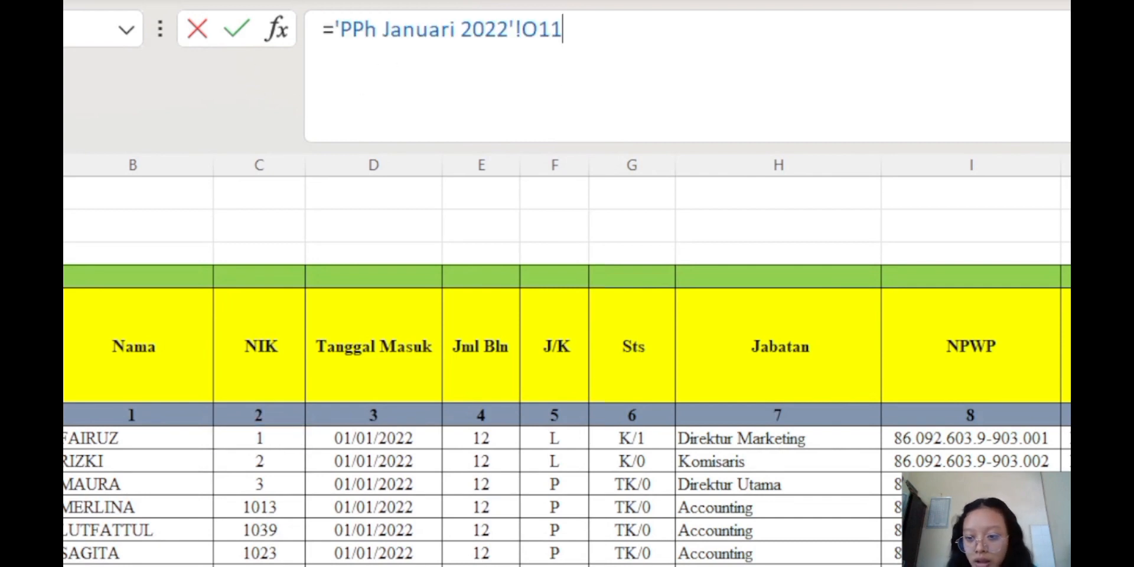
key("Return")
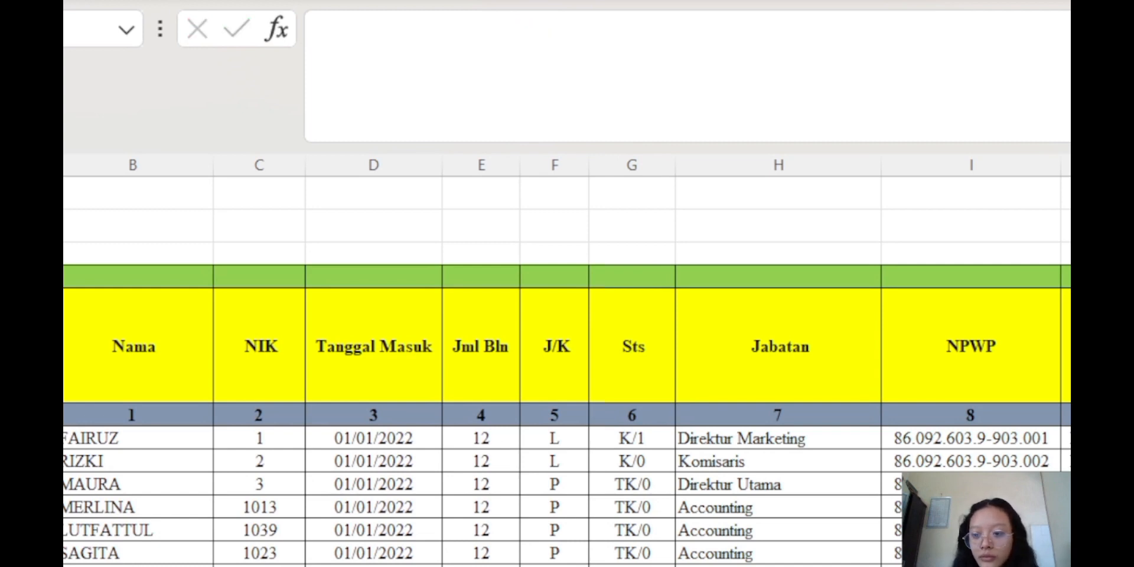
Re-paste the lookup, drop the PPh Januari 2022 reference and set column index 7
left_click(946, 81)
key("ctrl+v")
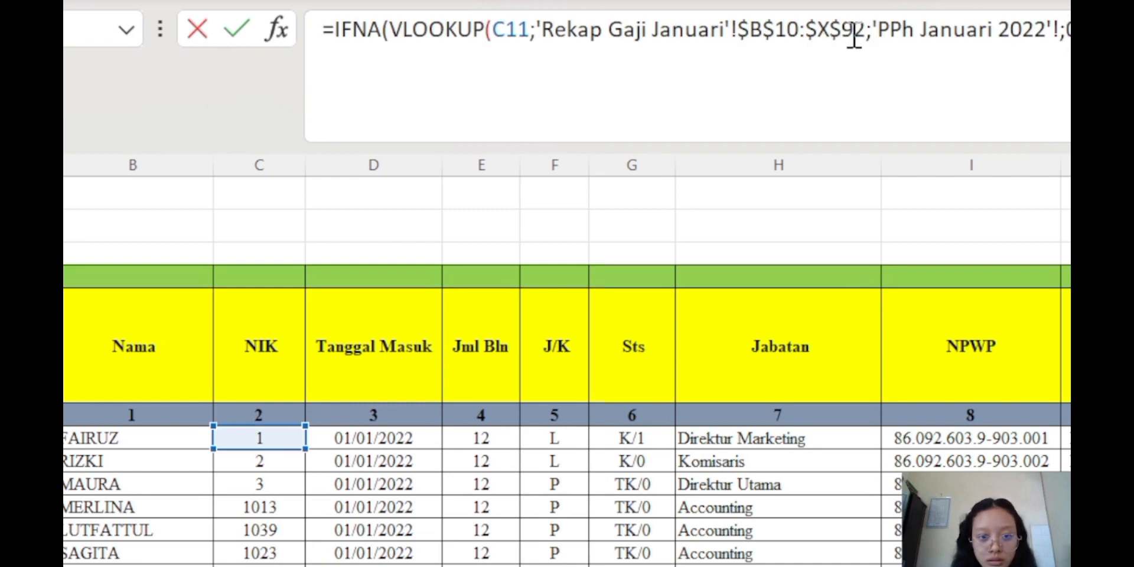
left_click_drag(874, 31, 1062, 51)
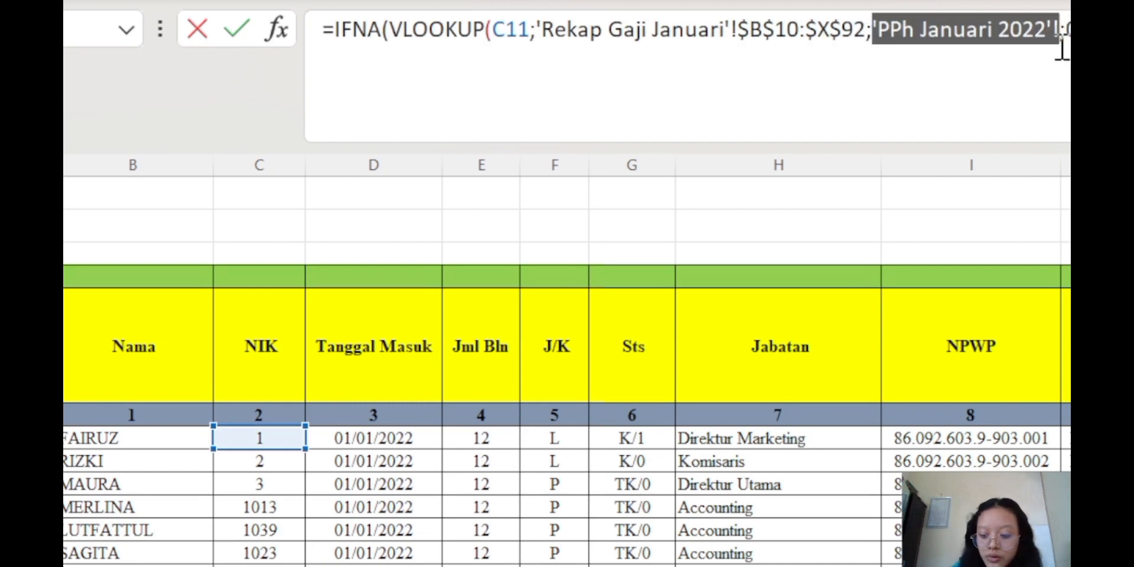
key("BackSpace")
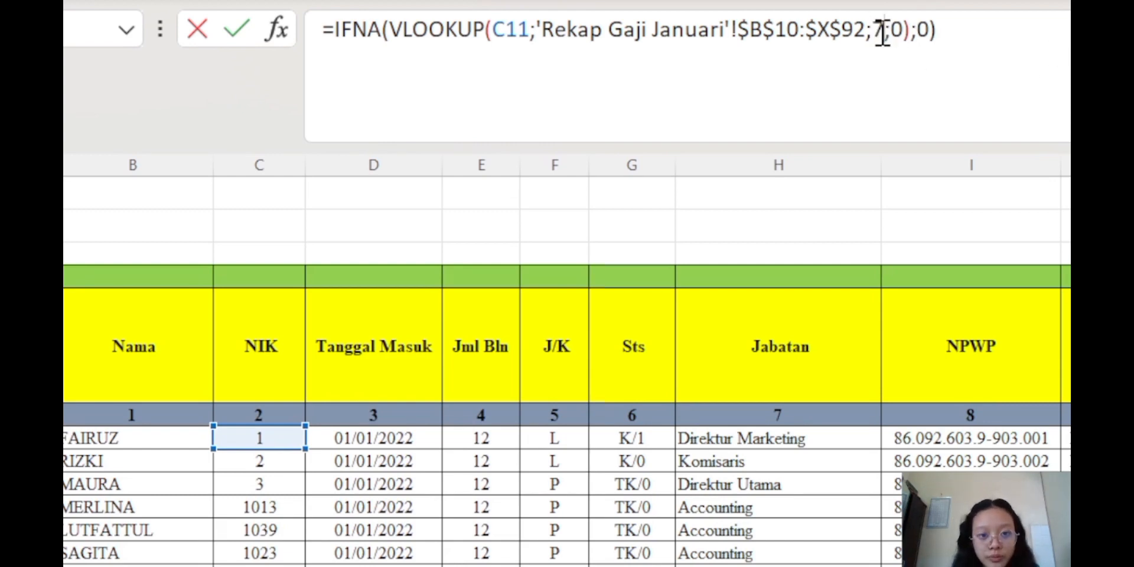
type("7")
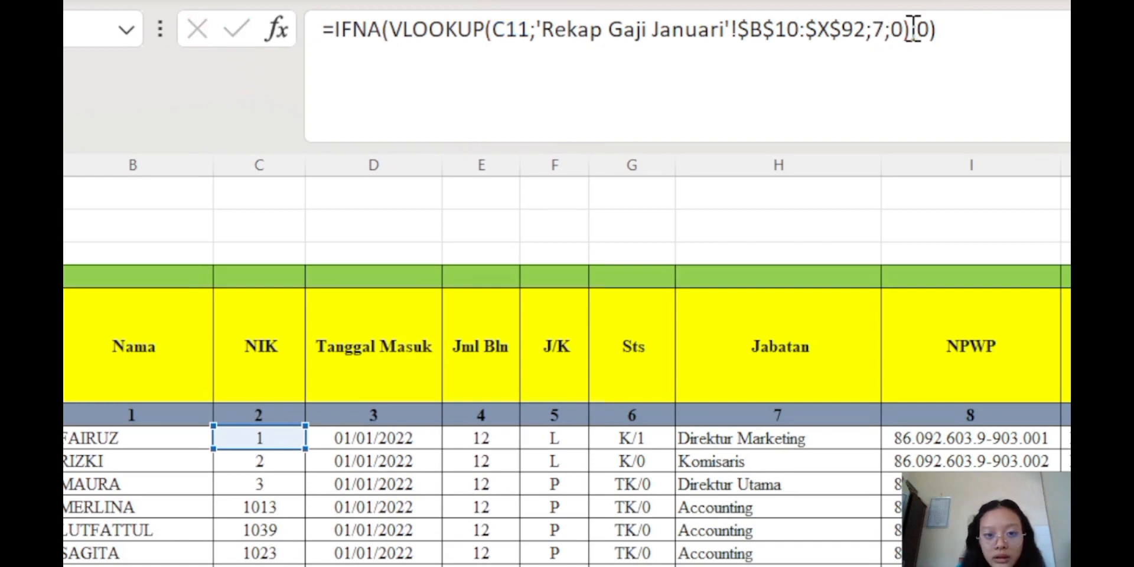
key("Return")
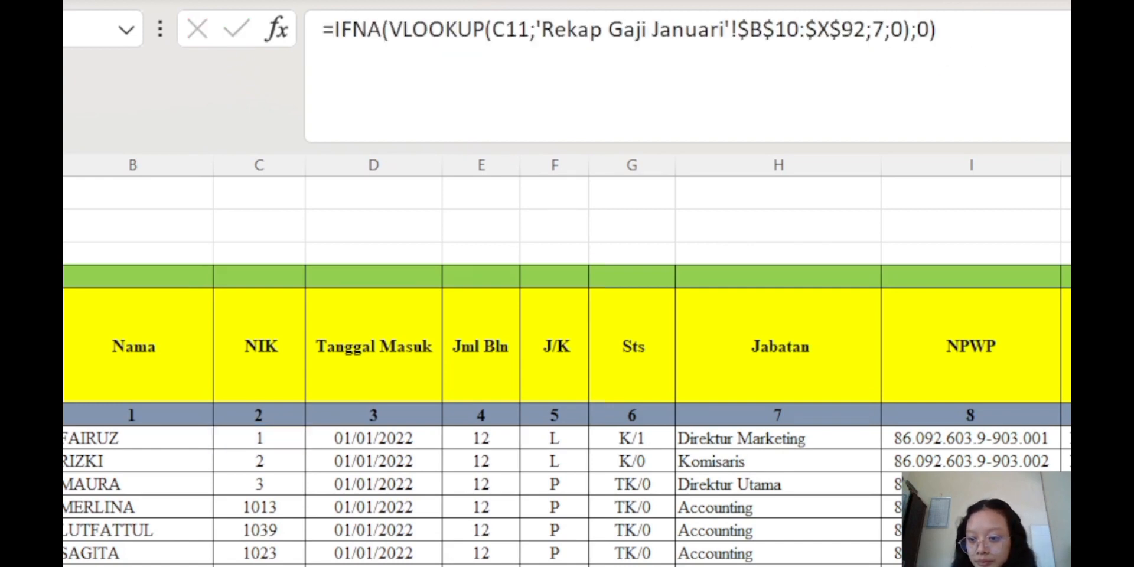
scroll(567, 366, "down", 20)
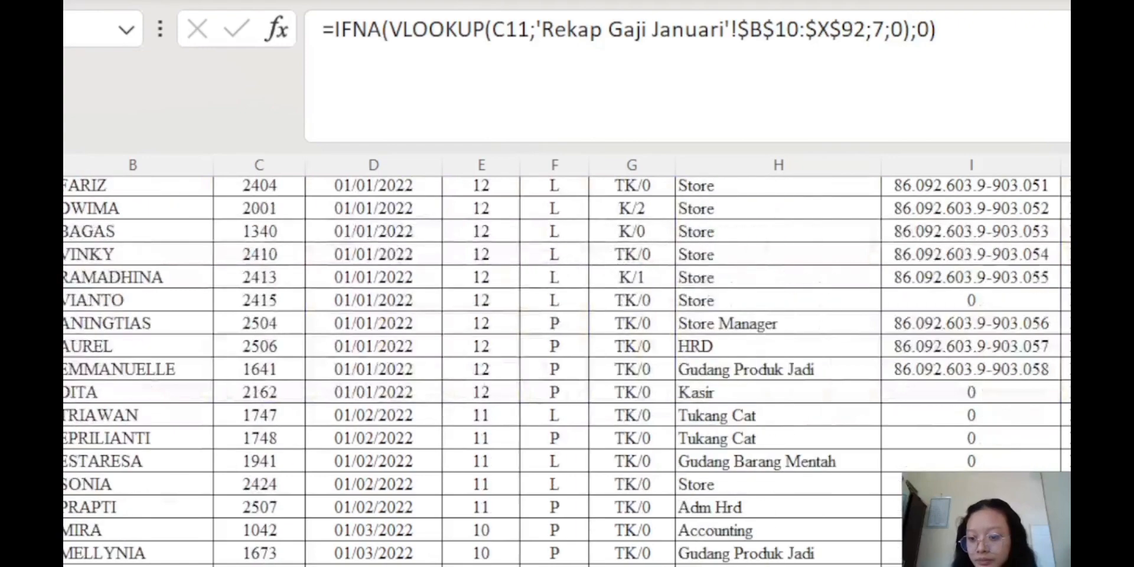
scroll(567, 366, "up", 8)
scroll(567, 367, "up", 15)
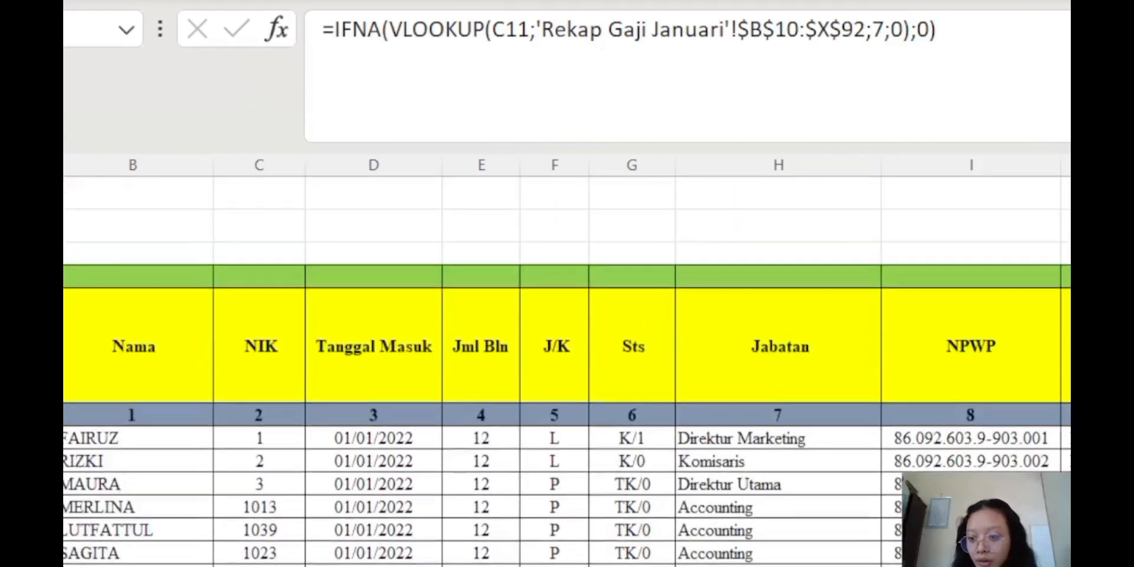
scroll(567, 367, "right", 5)
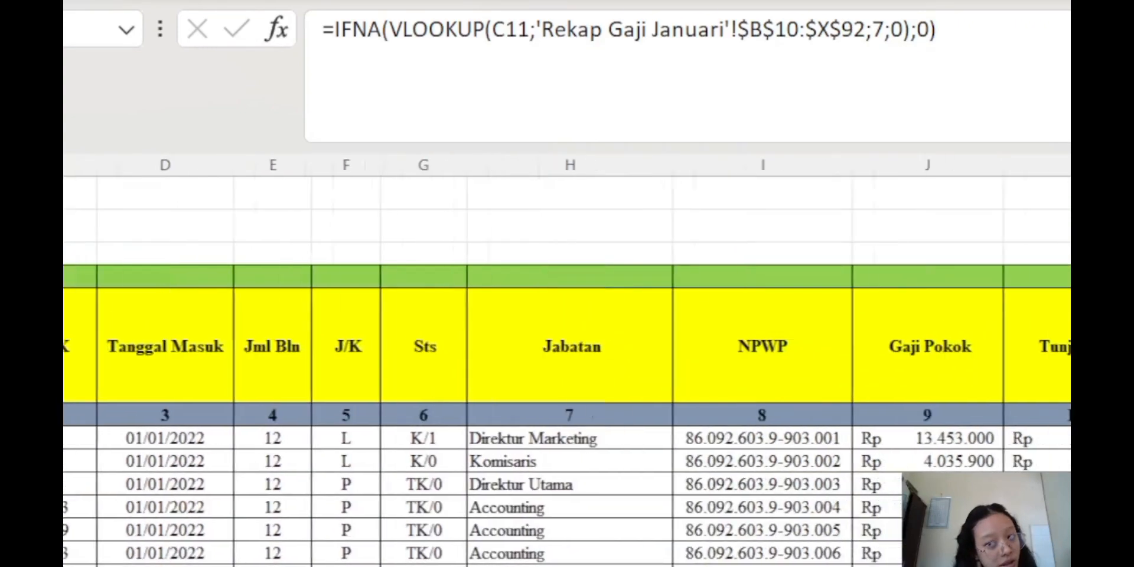
key("ctrl+Page_Up")
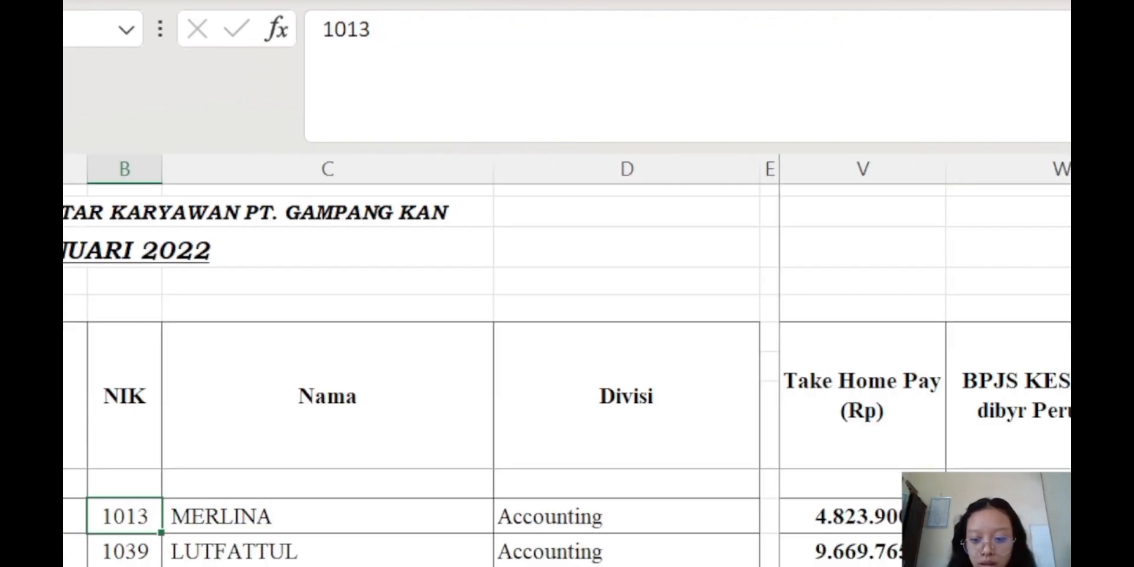
scroll(926, 364, "left", 8)
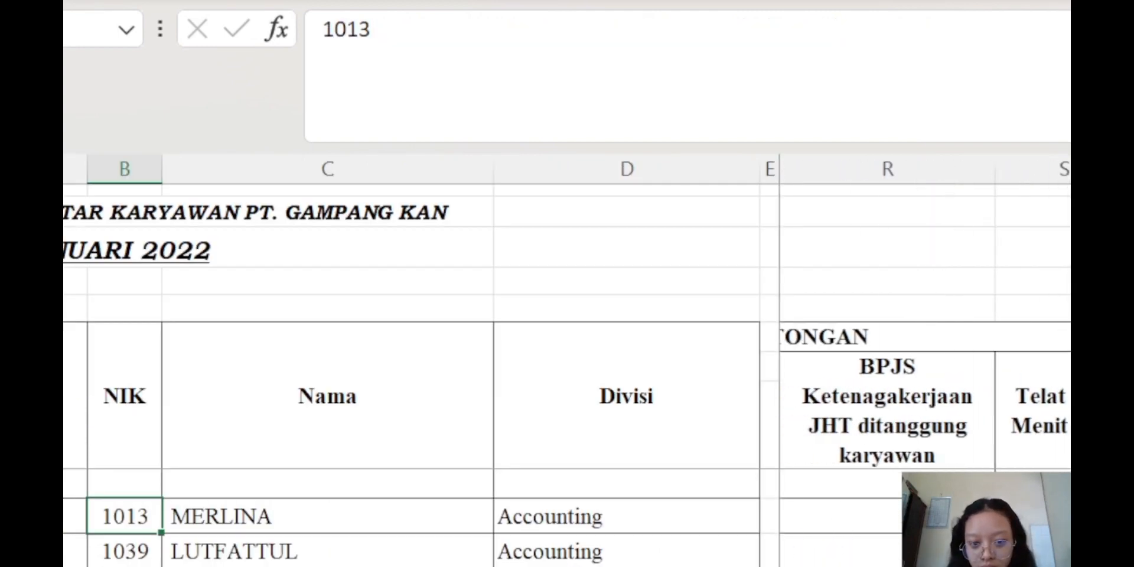
scroll(926, 364, "left", 8)
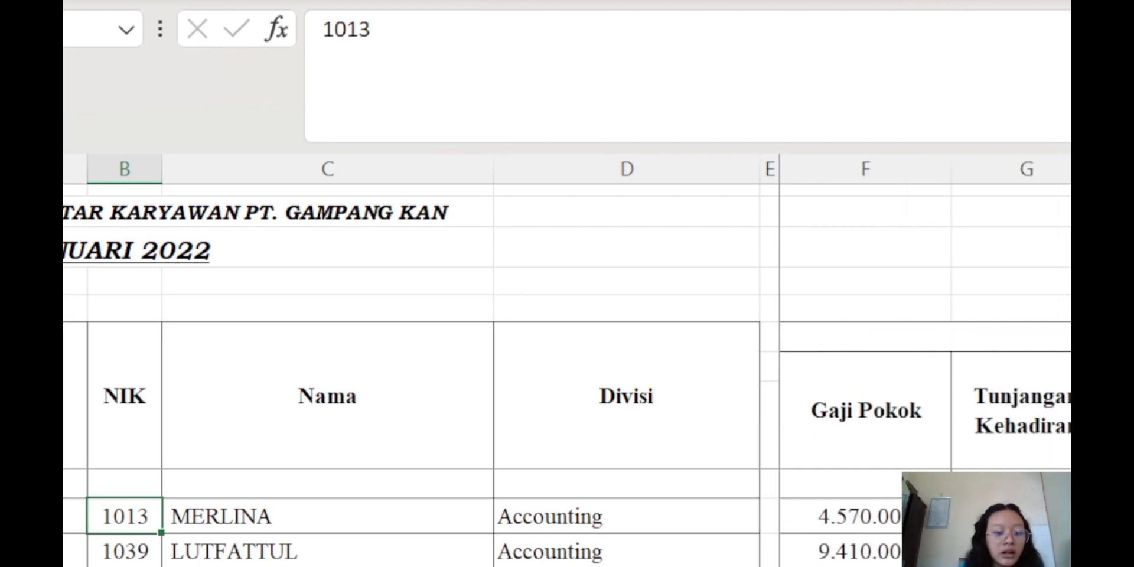
key("ctrl+Page_Down")
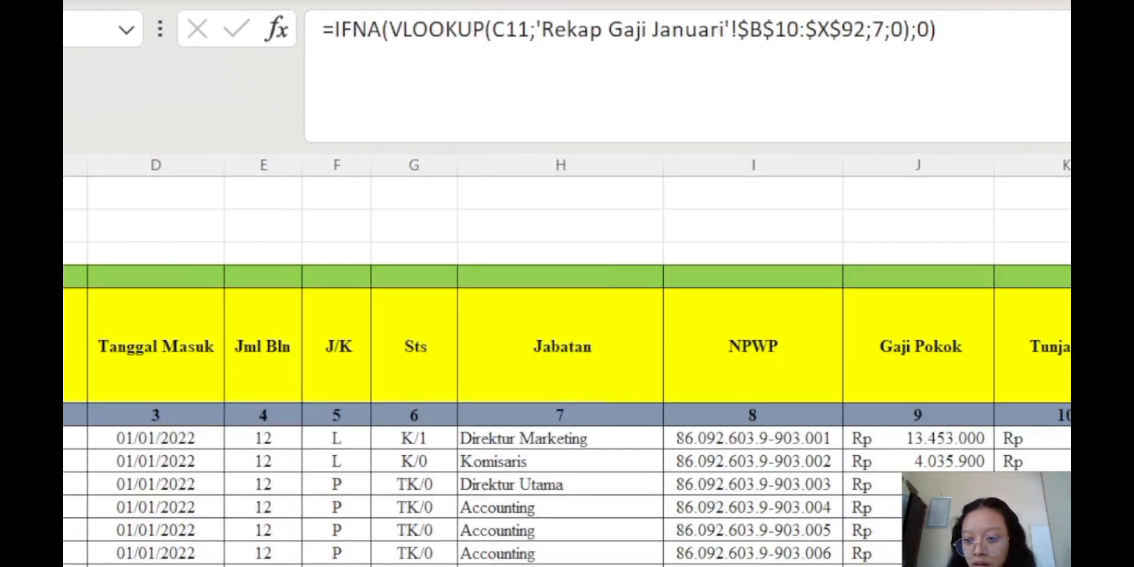
scroll(567, 362, "right", 3)
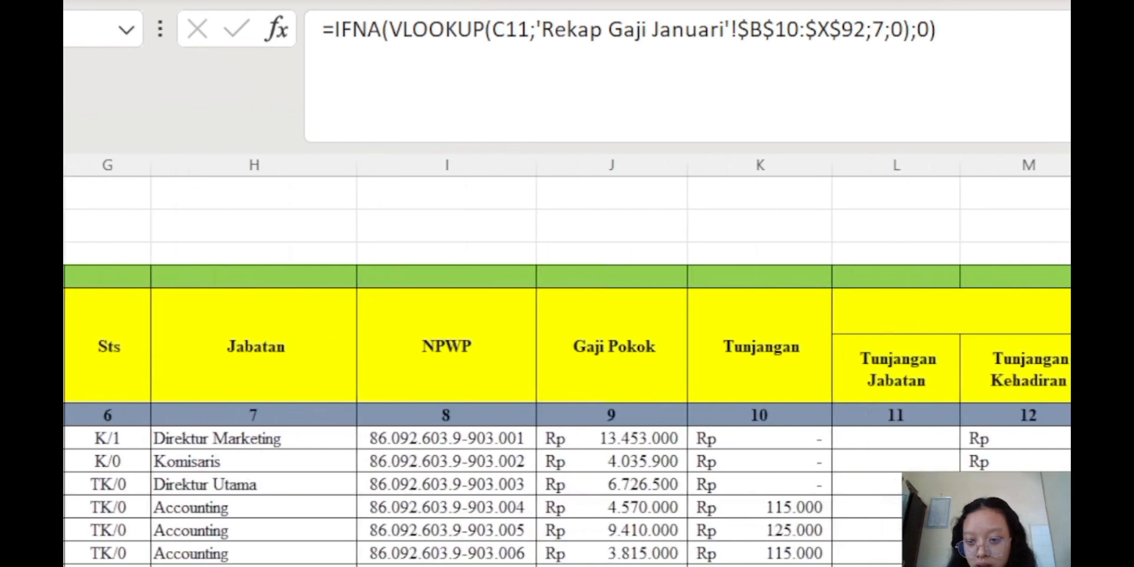
key("Delete")
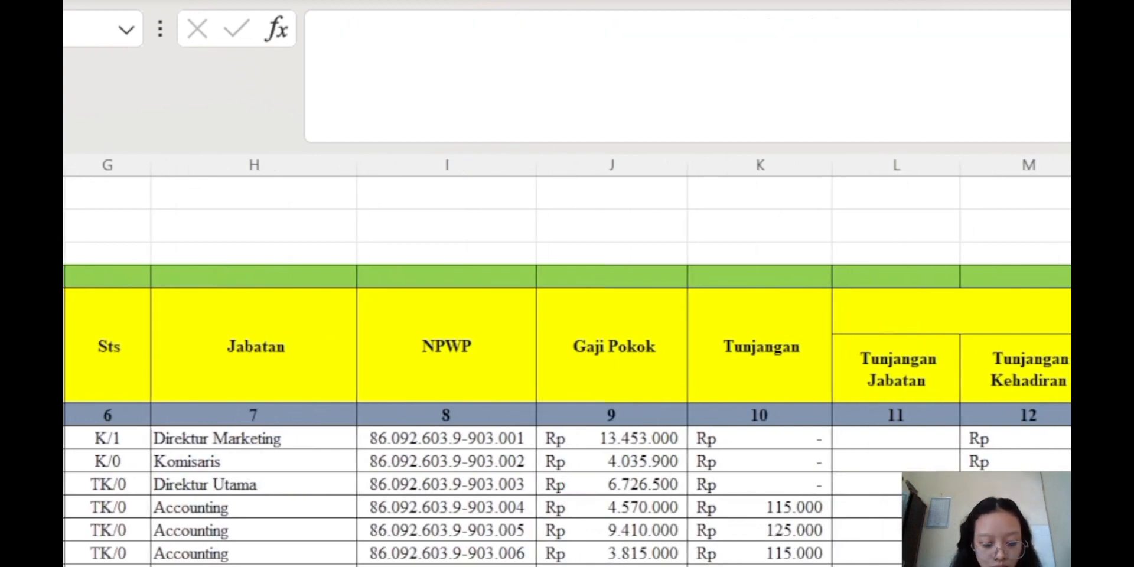
key("ctrl+Page_Up")
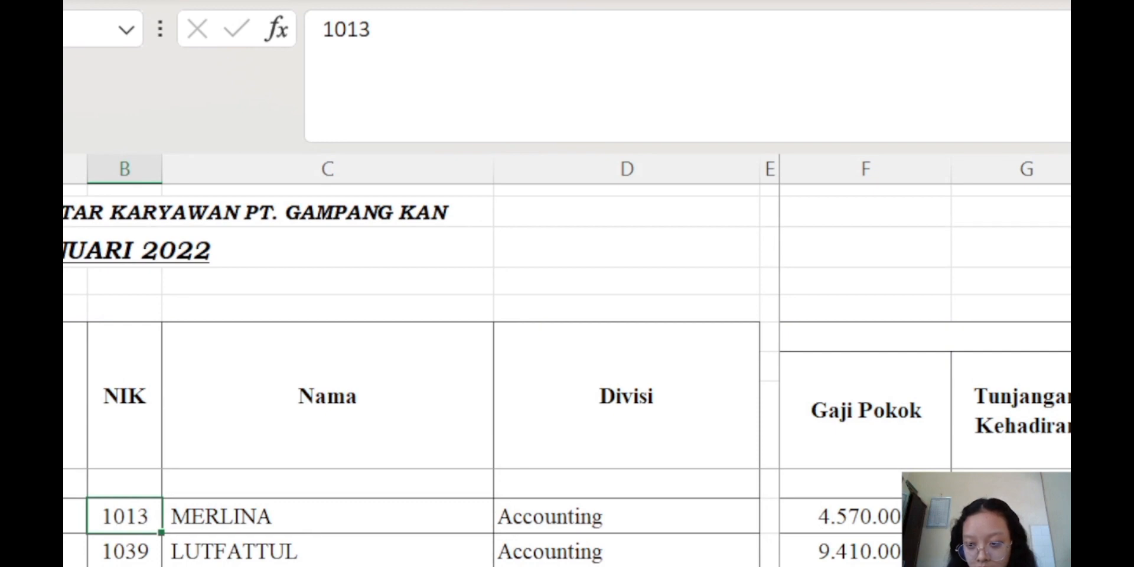
scroll(925, 362, "right", 2)
scroll(922, 354, "right", 6)
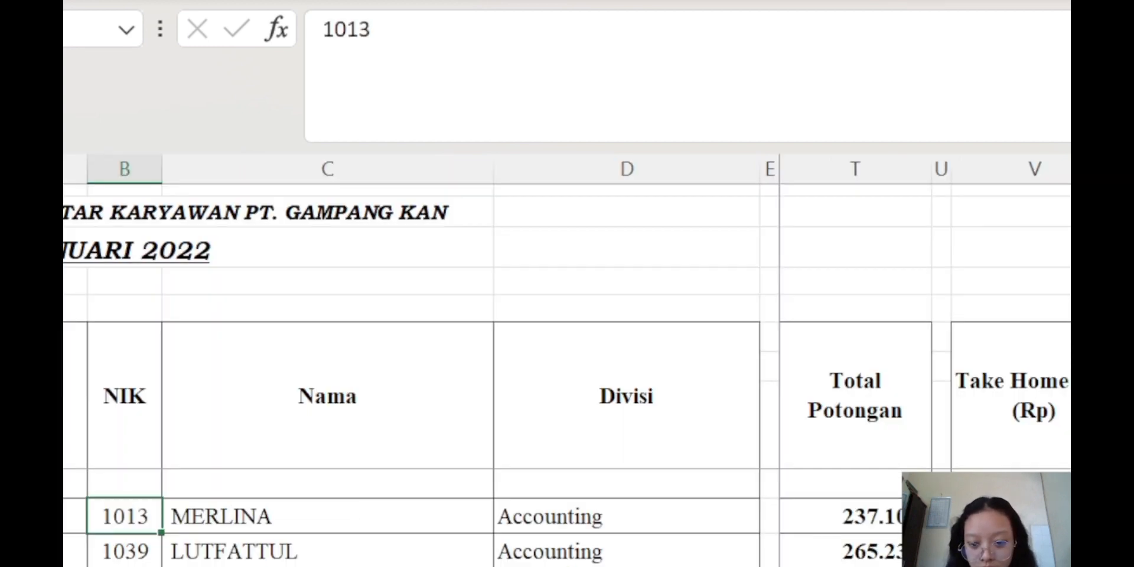
scroll(925, 364, "left", 8)
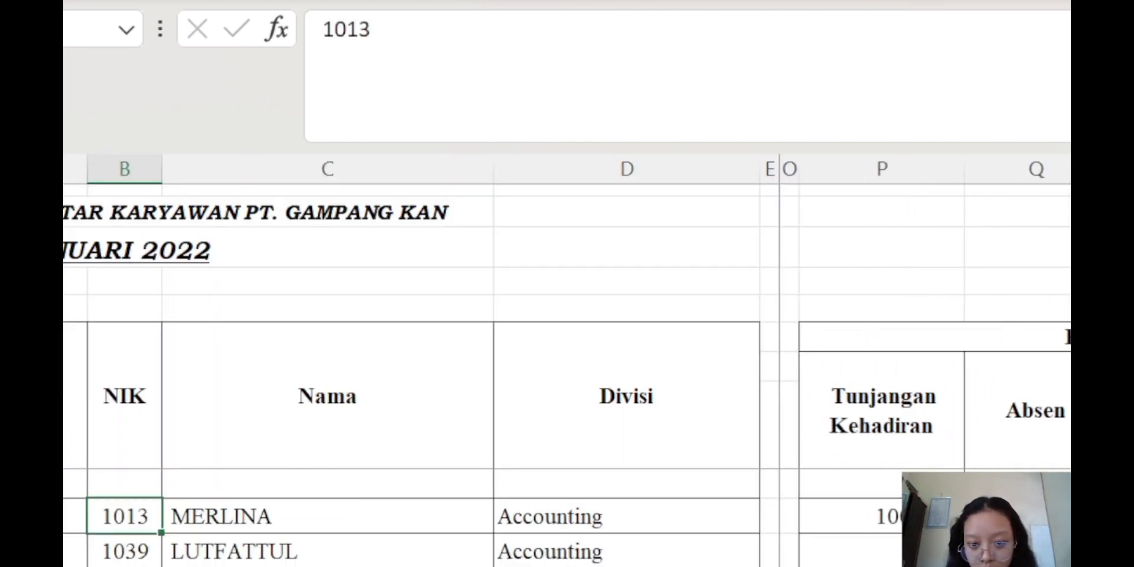
scroll(926, 364, "left", 7)
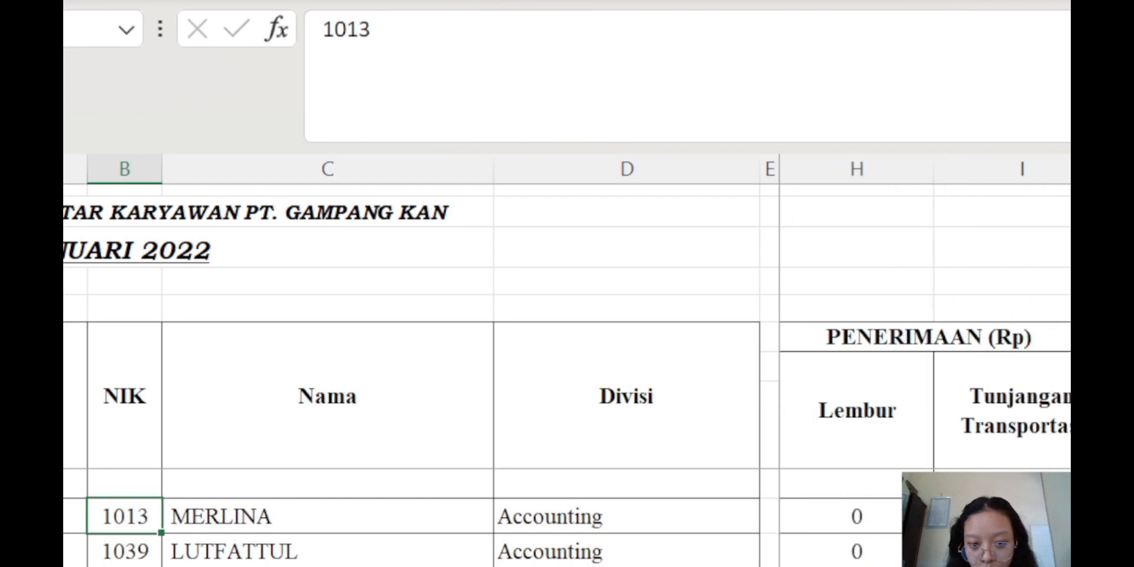
scroll(926, 364, "left", 3)
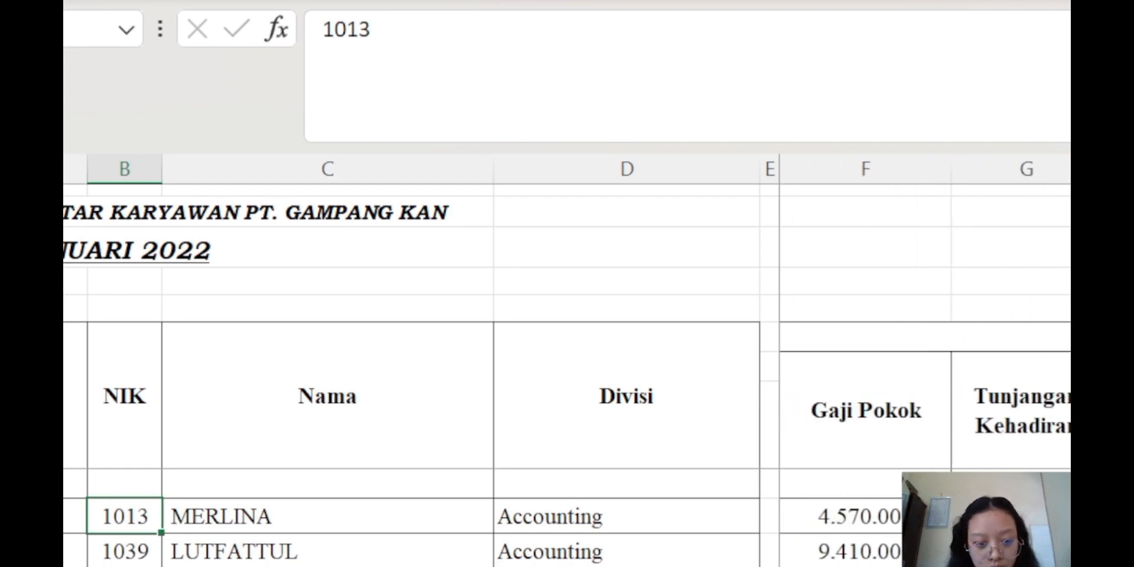
left_click(1122, 517)
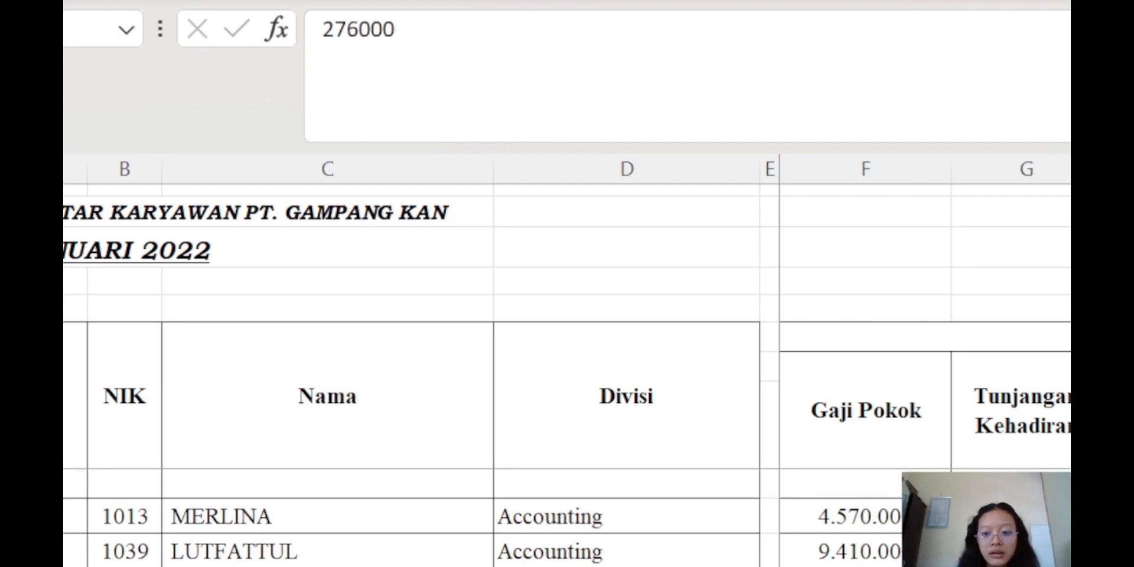
key("ctrl+Page_Down")
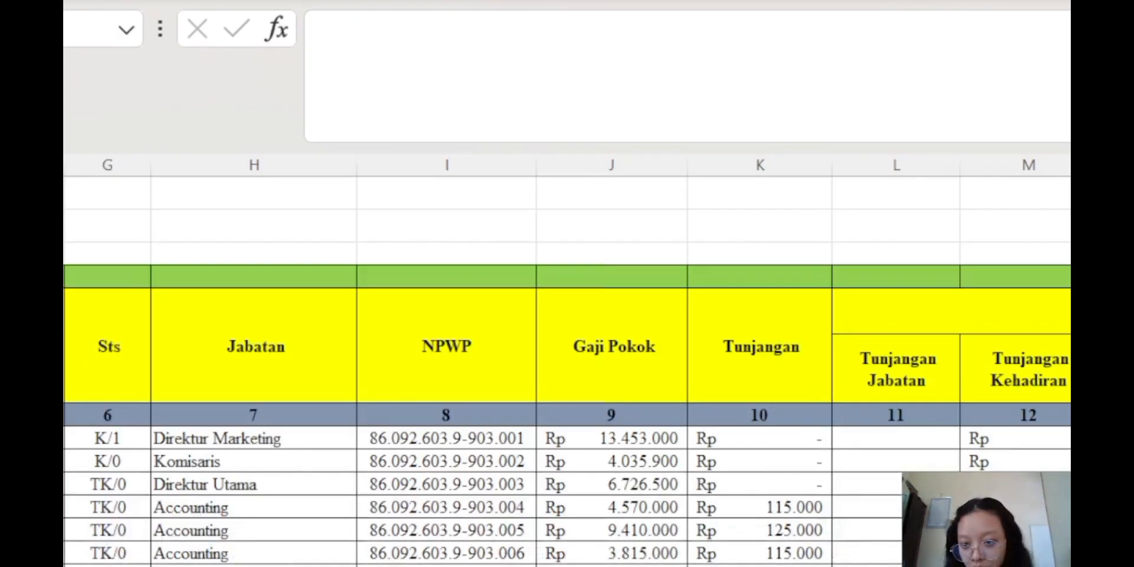
Fill the next cell with the lookup returning column 9, removing the stray PPh Januari 2022 reference
left_click(1054, 55)
key("ctrl+v")
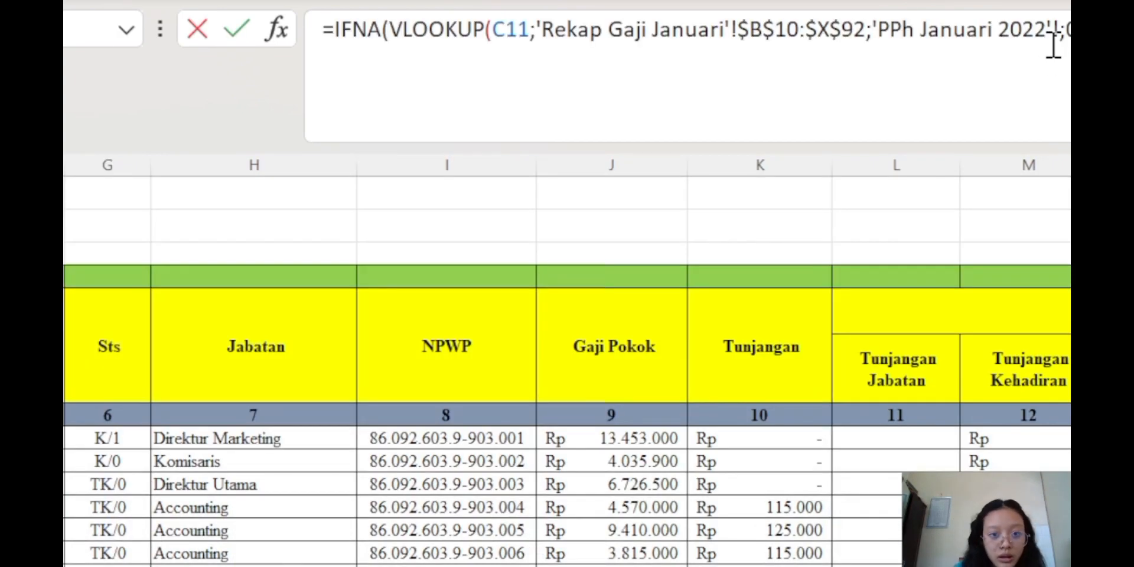
left_click_drag(879, 30, 1059, 47)
key("BackSpace")
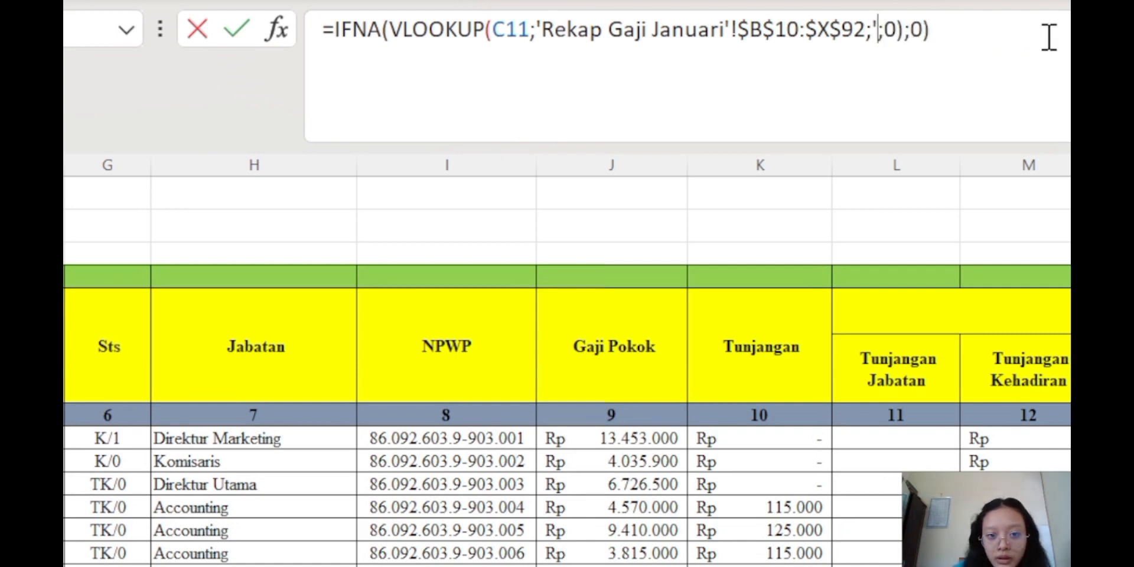
key("BackSpace")
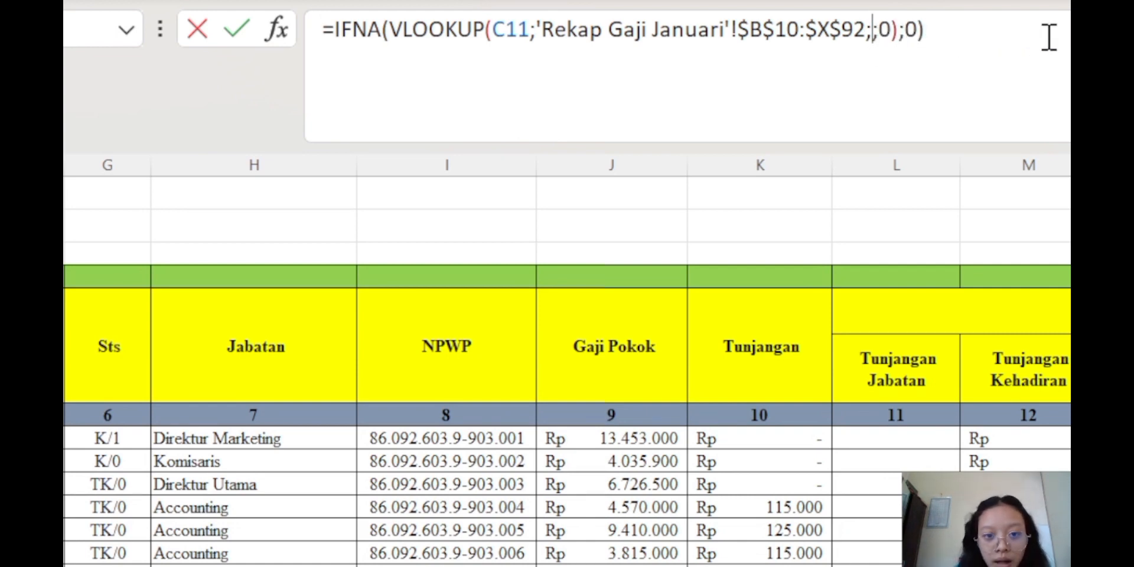
type("9")
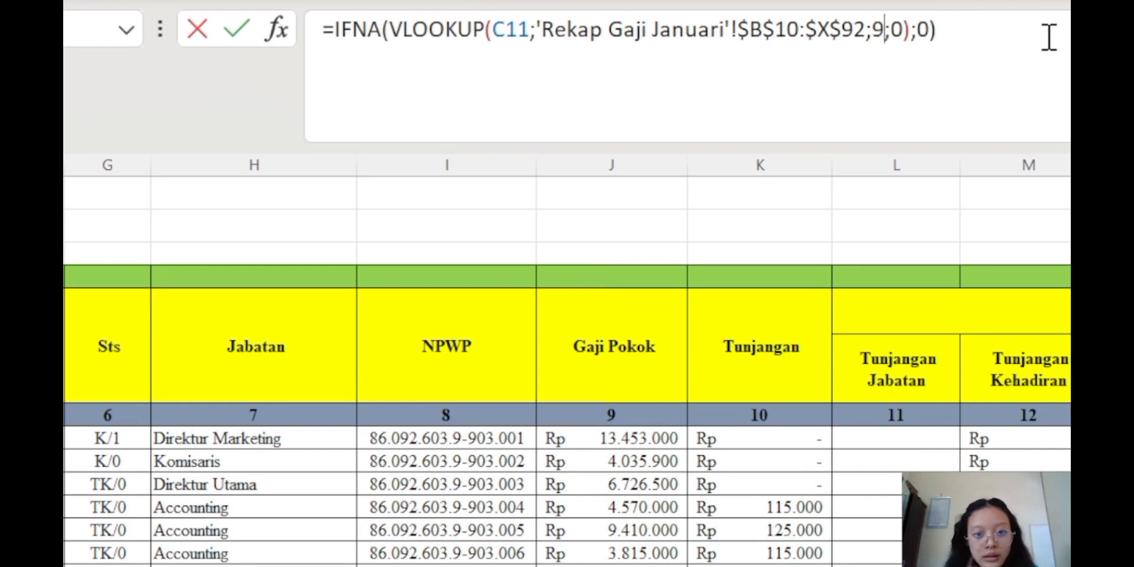
key("Return")
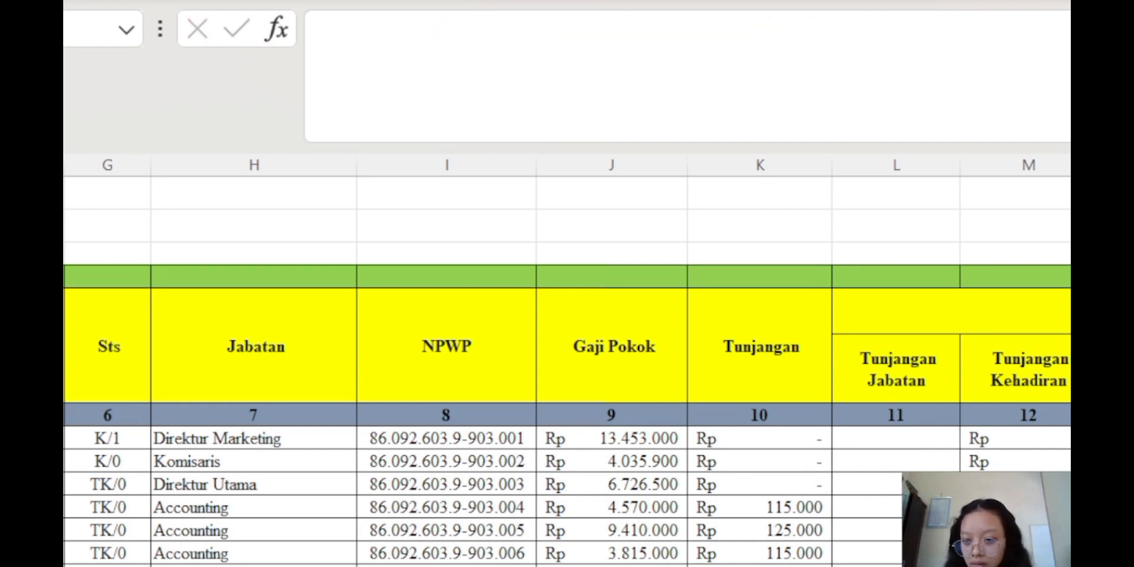
scroll(567, 373, "down", 20)
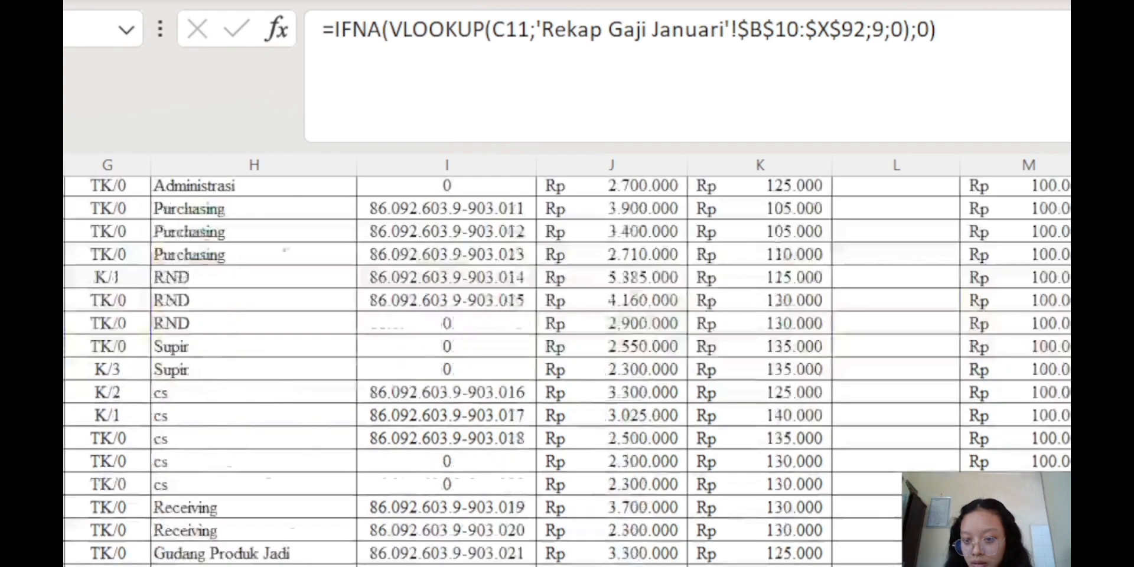
scroll(567, 373, "up", 17)
scroll(568, 372, "up", 5)
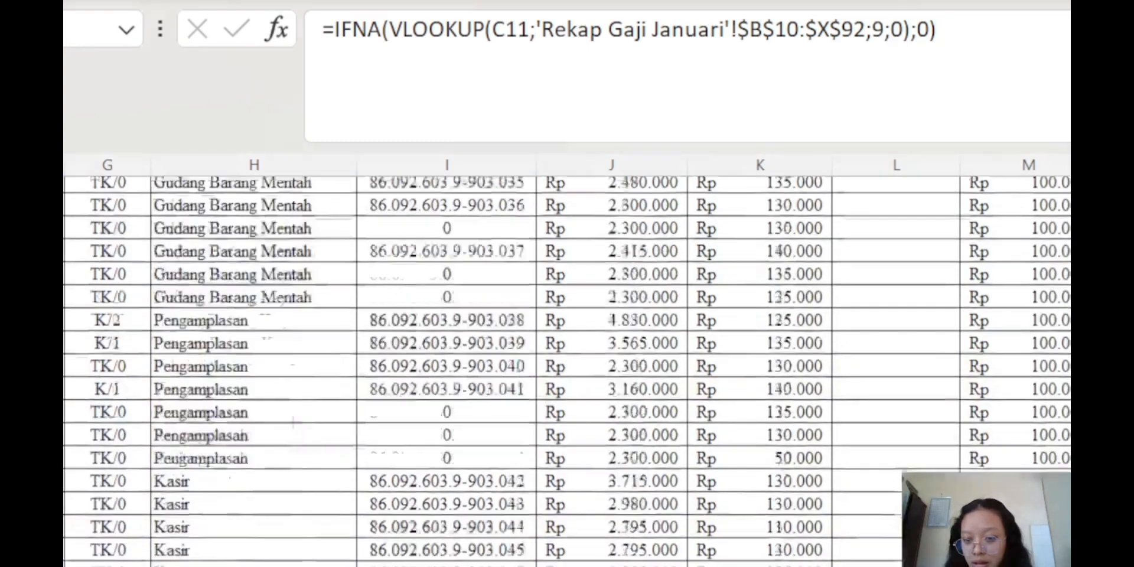
scroll(568, 373, "down", 6)
scroll(567, 372, "up", 18)
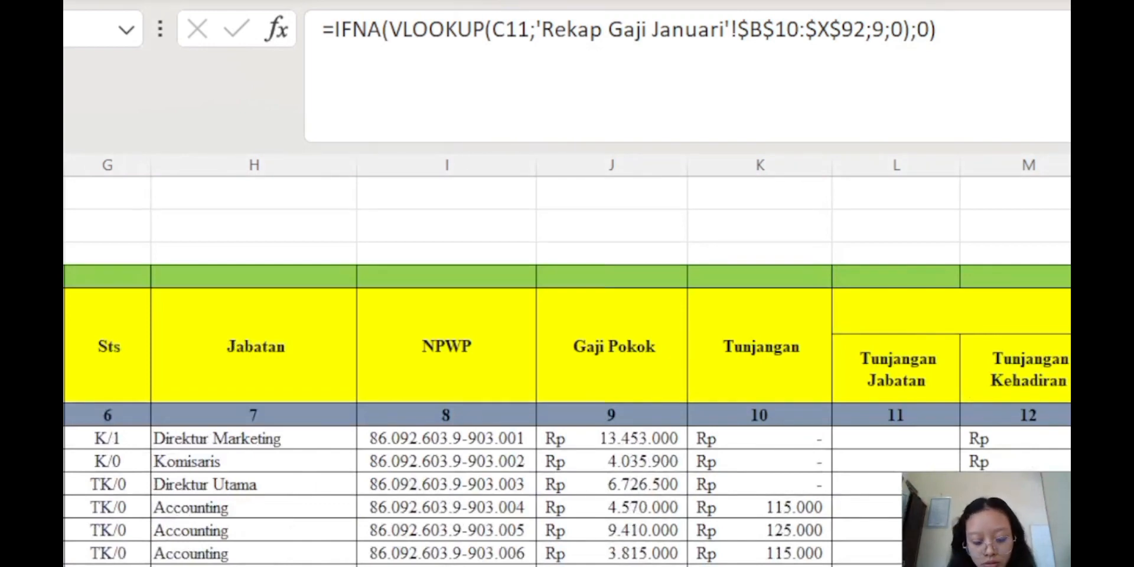
Compare with the January payroll recap, then return to the payroll sheet's BPJS JKK/JKM formula
key("Delete")
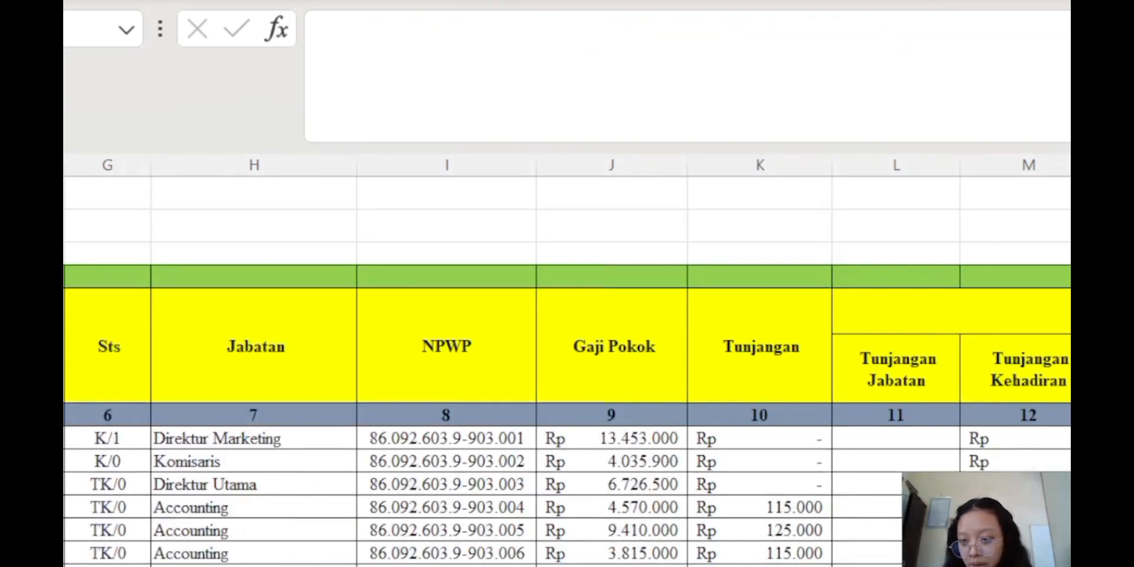
key("ctrl+Page_Down")
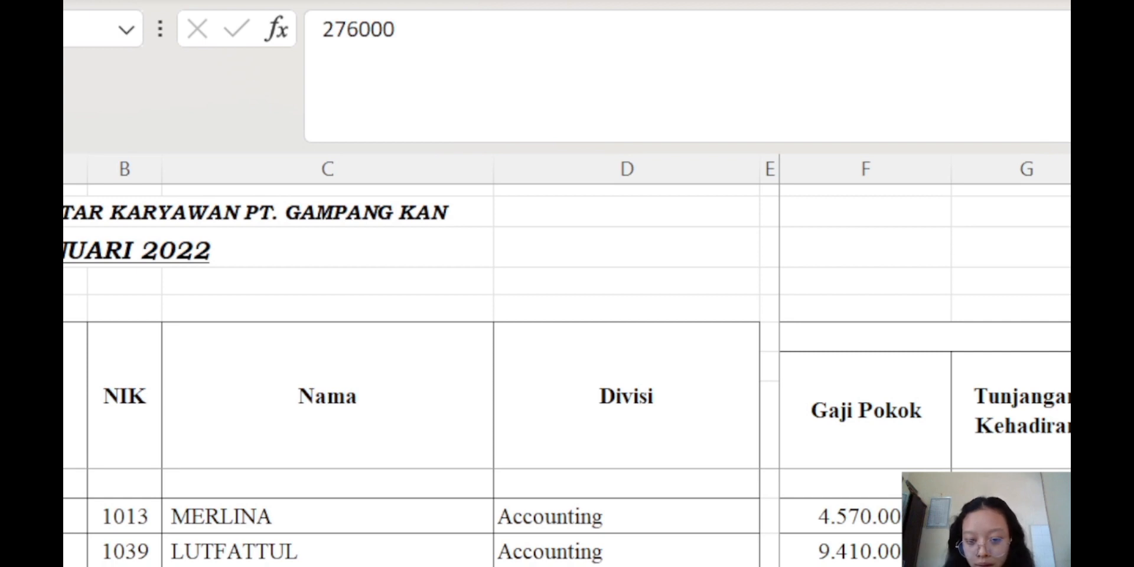
scroll(926, 361, "right", 5)
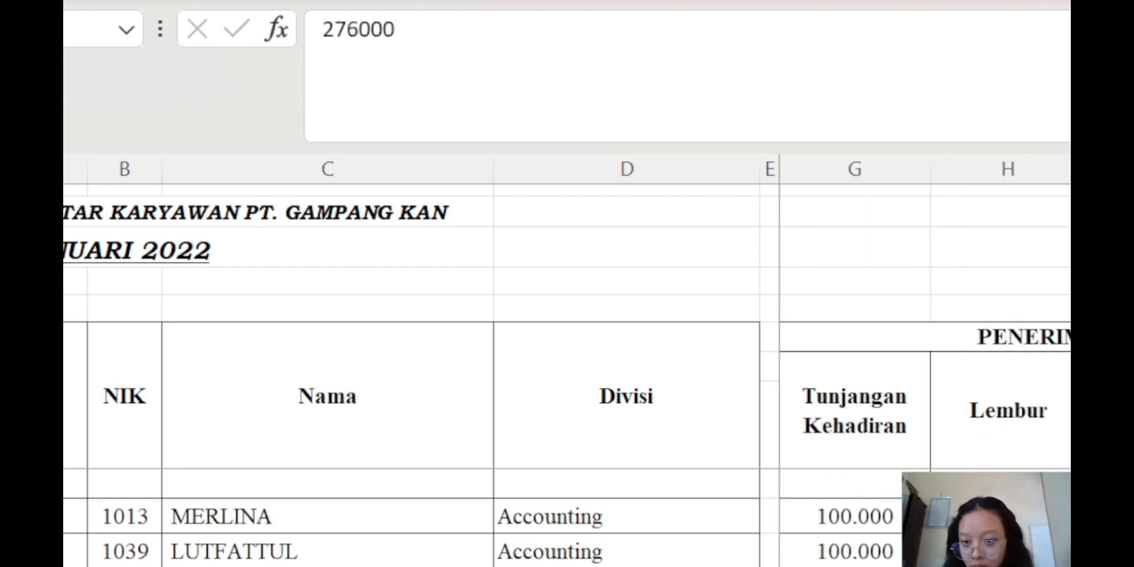
scroll(926, 360, "right", 5)
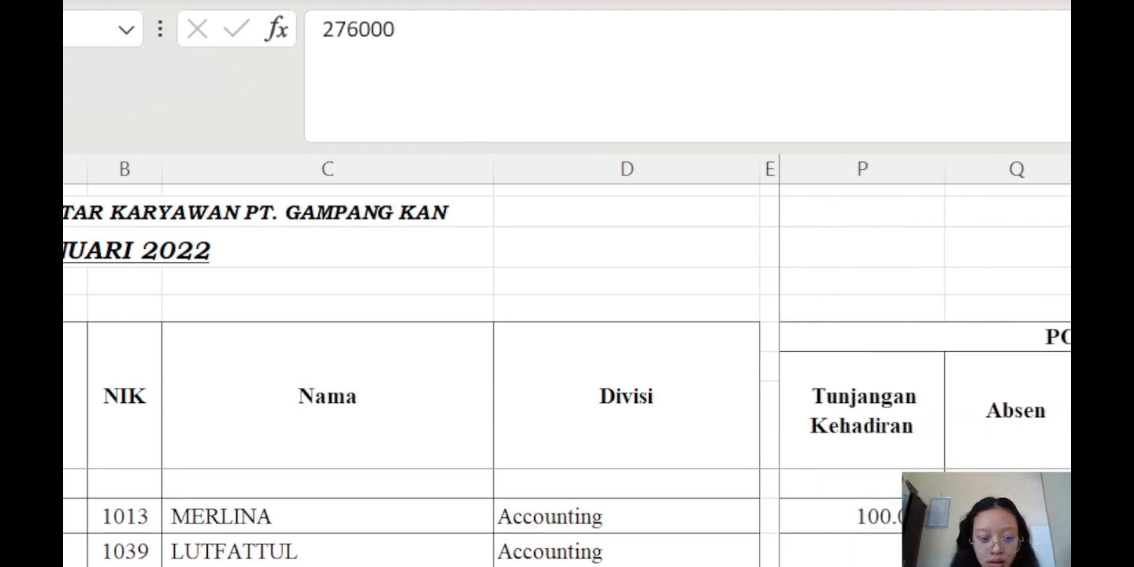
key("ctrl+Page_Down")
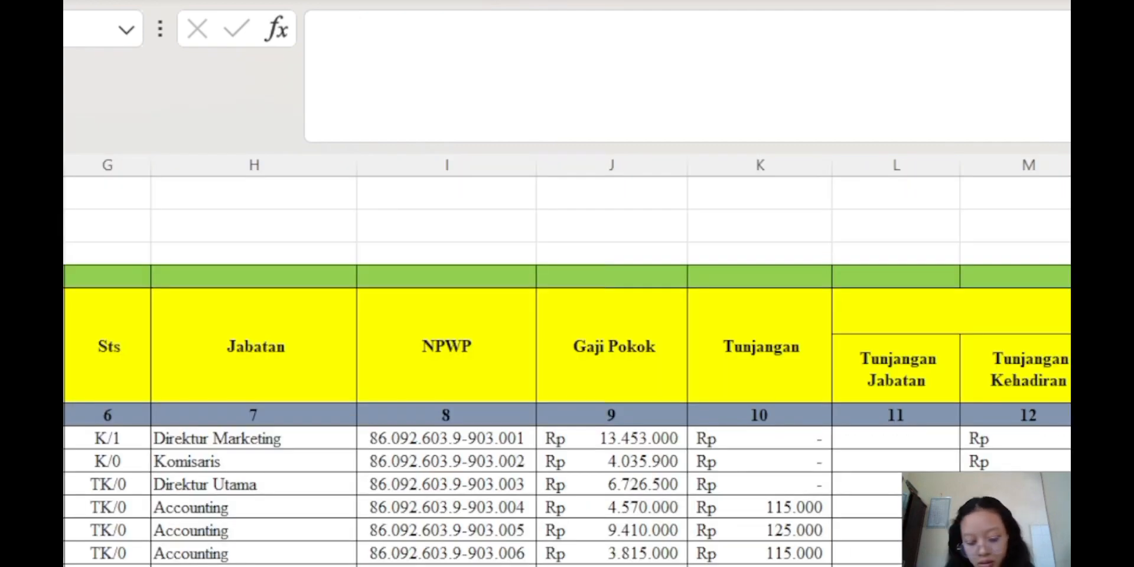
key("ctrl+Page_Down")
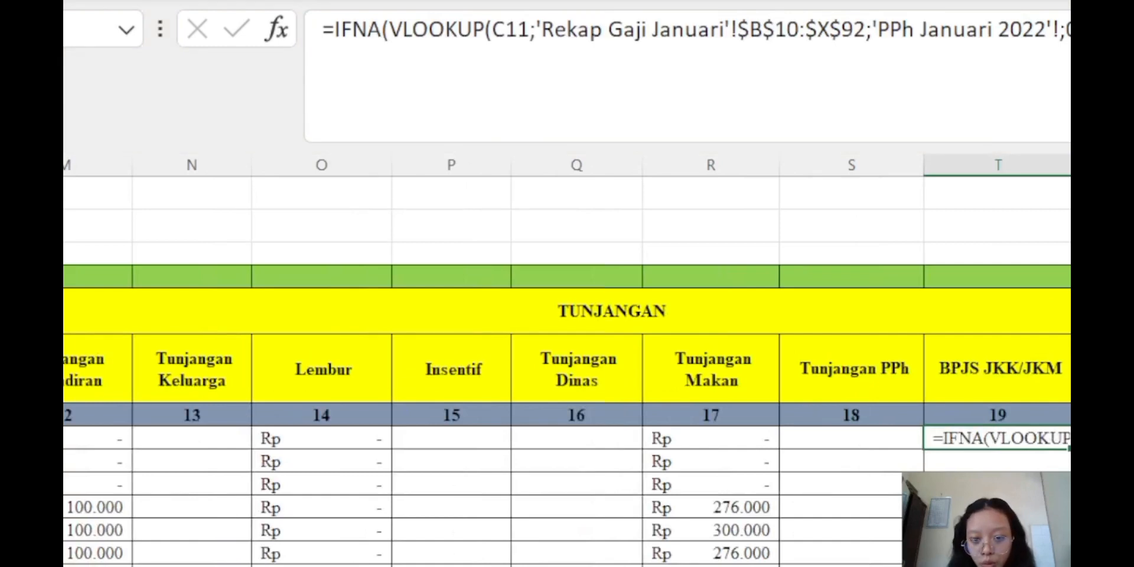
Remove the PPh Januari 2022 reference from the BPJS JKK/JKM lookup and use column 23
left_click(875, 29)
left_click_drag(875, 28, 1060, 30)
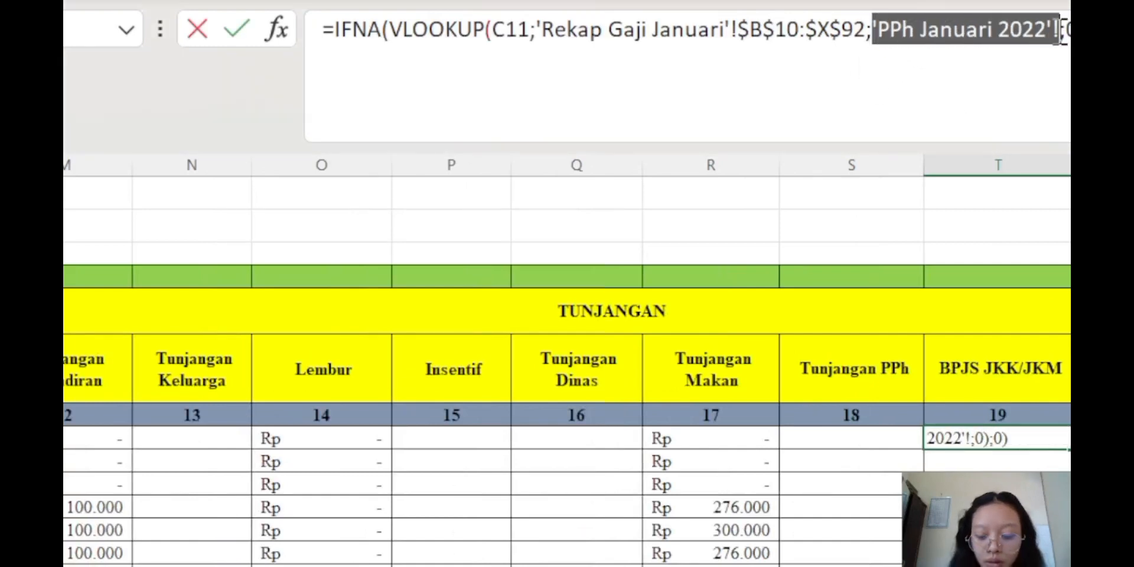
key("BackSpace")
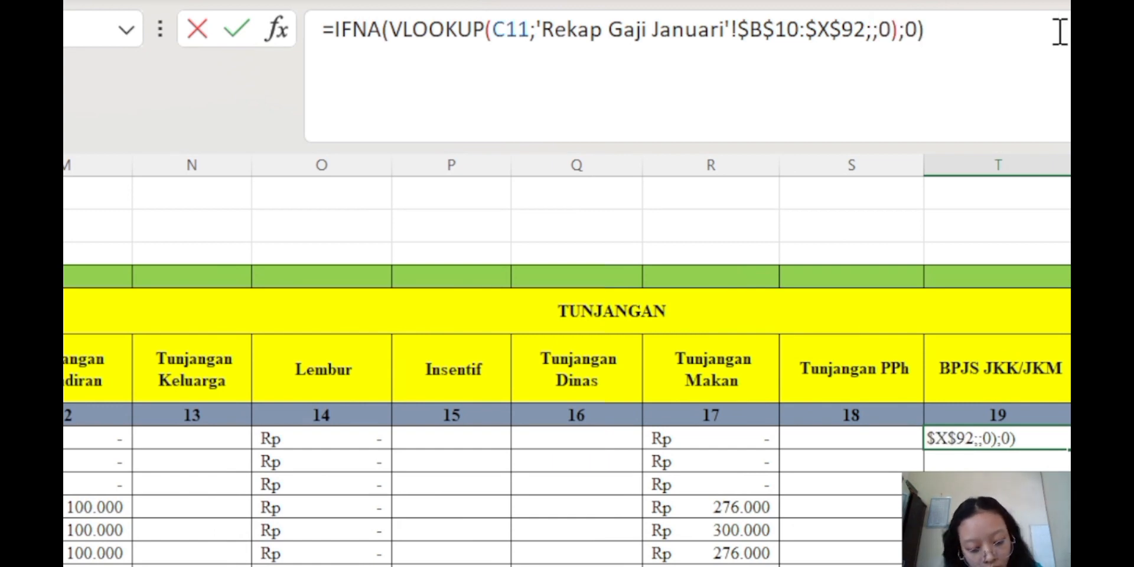
type("23")
key("Return")
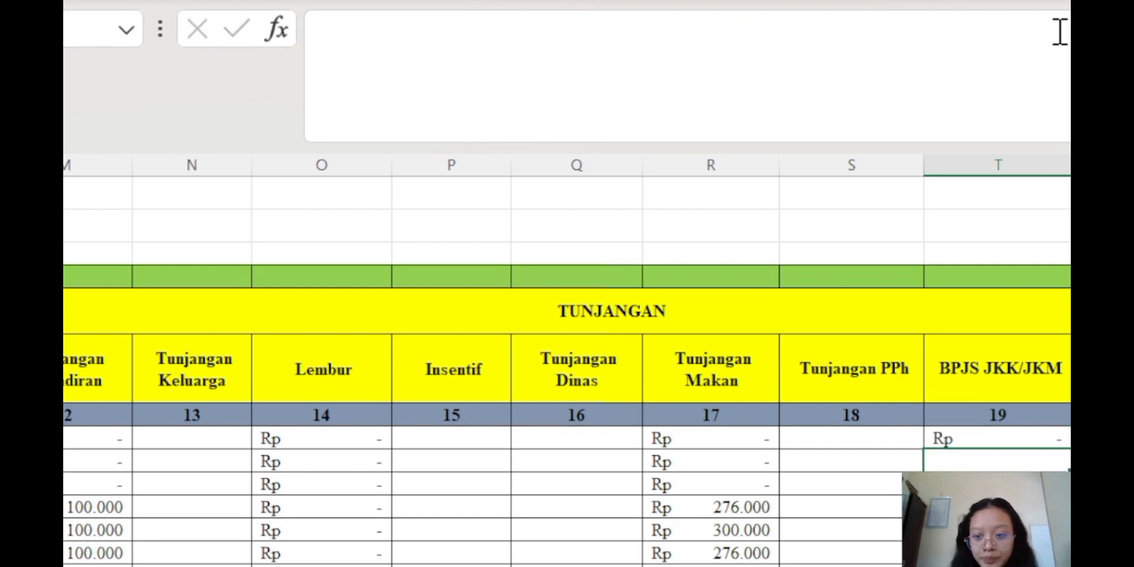
Check the BPJS JKK/JKM results down to the bottom of the column
left_click(1039, 442)
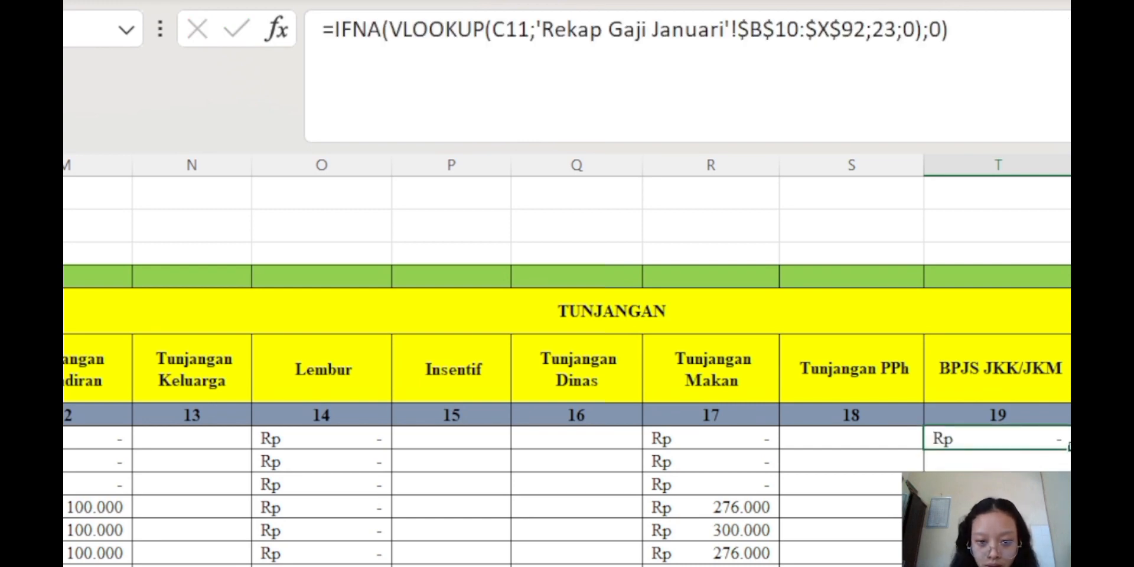
double_click(1069, 446)
scroll(1065, 445, "up", 20)
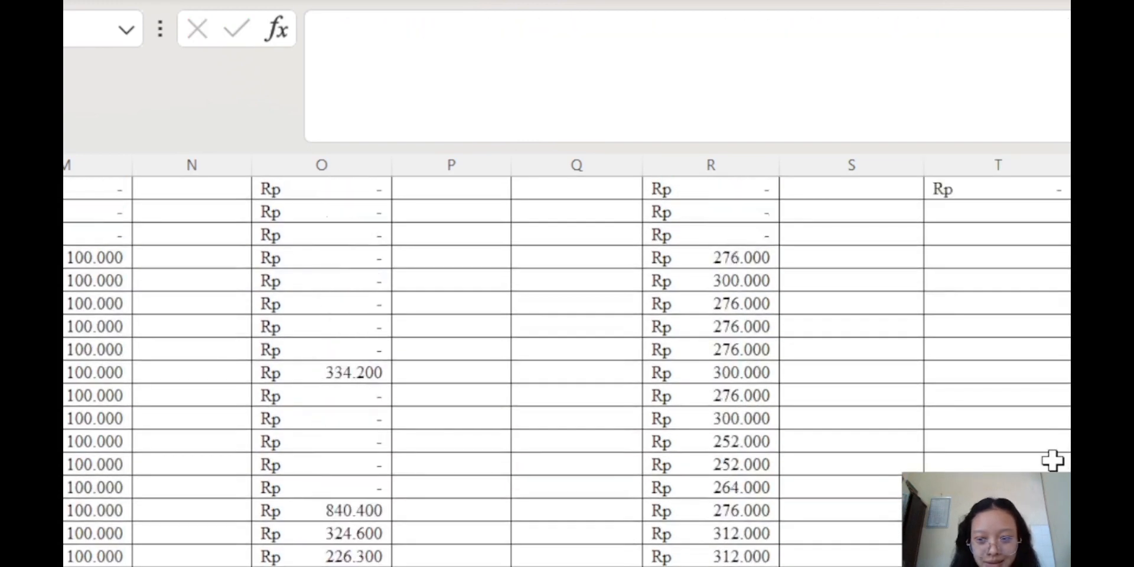
scroll(1053, 460, "up", 4)
left_click(977, 441)
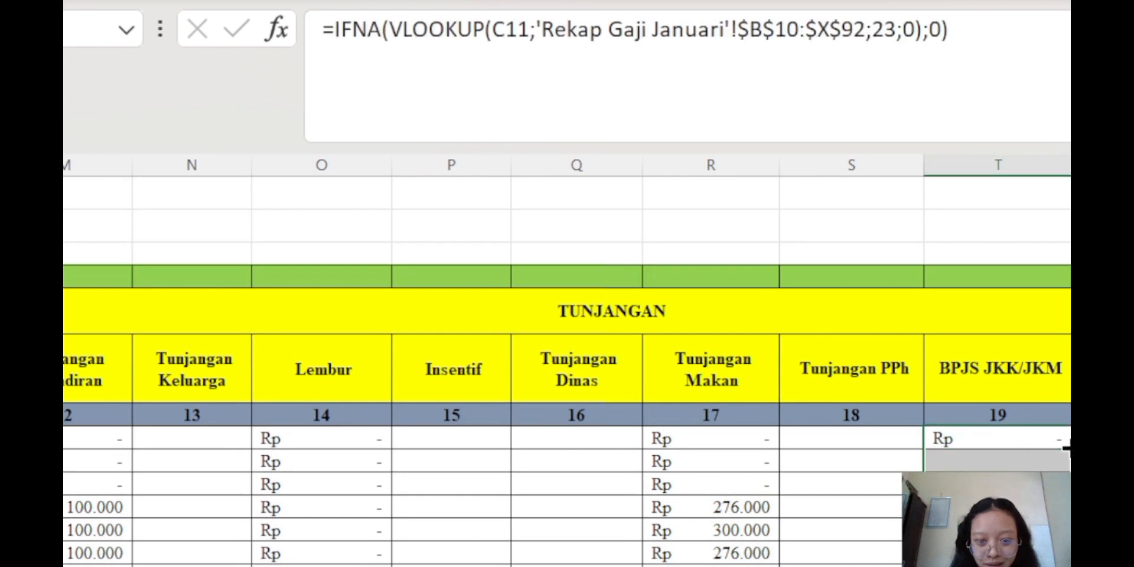
Paste the original lookup into the neighbouring cell, drop the sheet reference, use column 22
left_click(1079, 439)
left_click(838, 50)
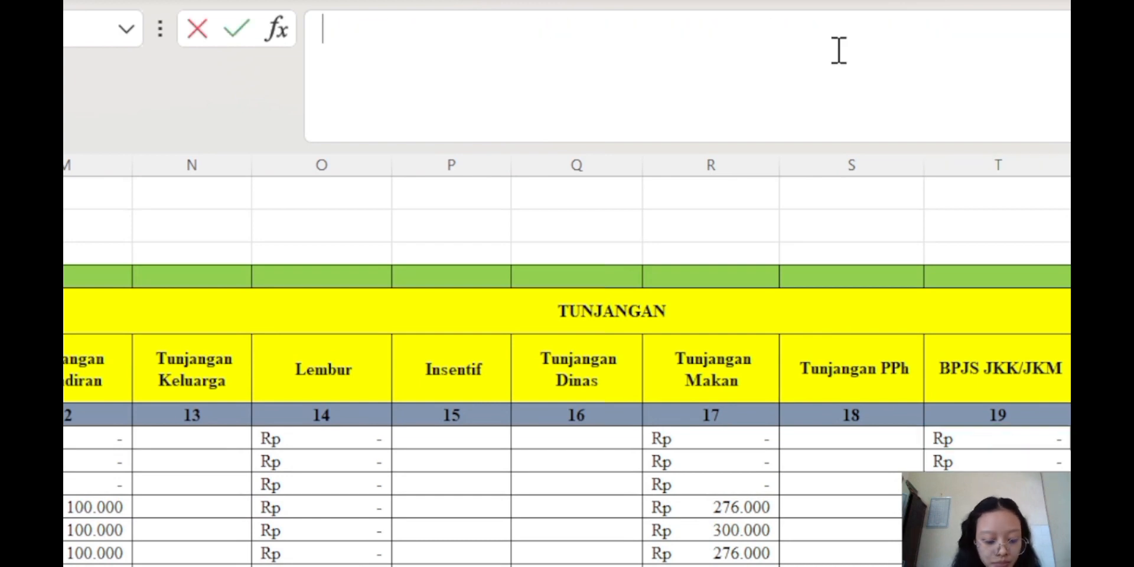
key("ctrl+v")
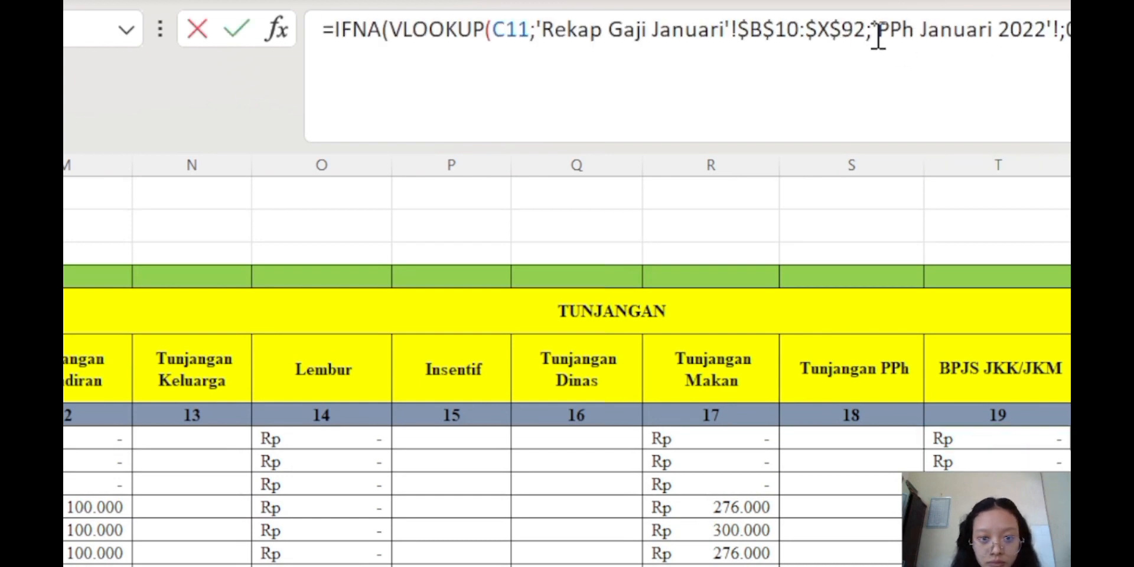
left_click_drag(874, 36, 1058, 53)
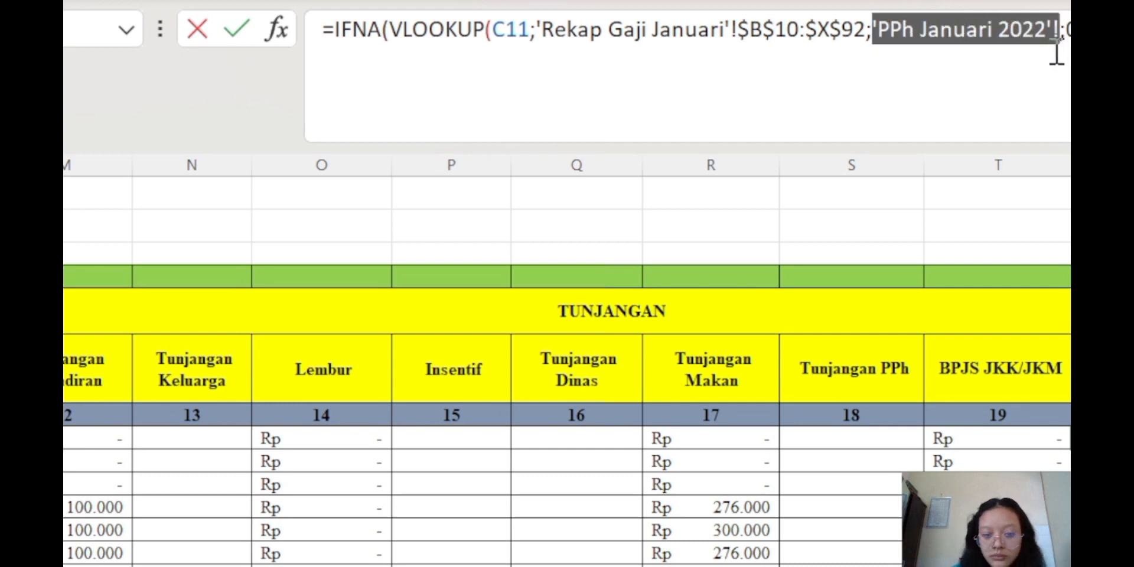
key("Delete")
type("22")
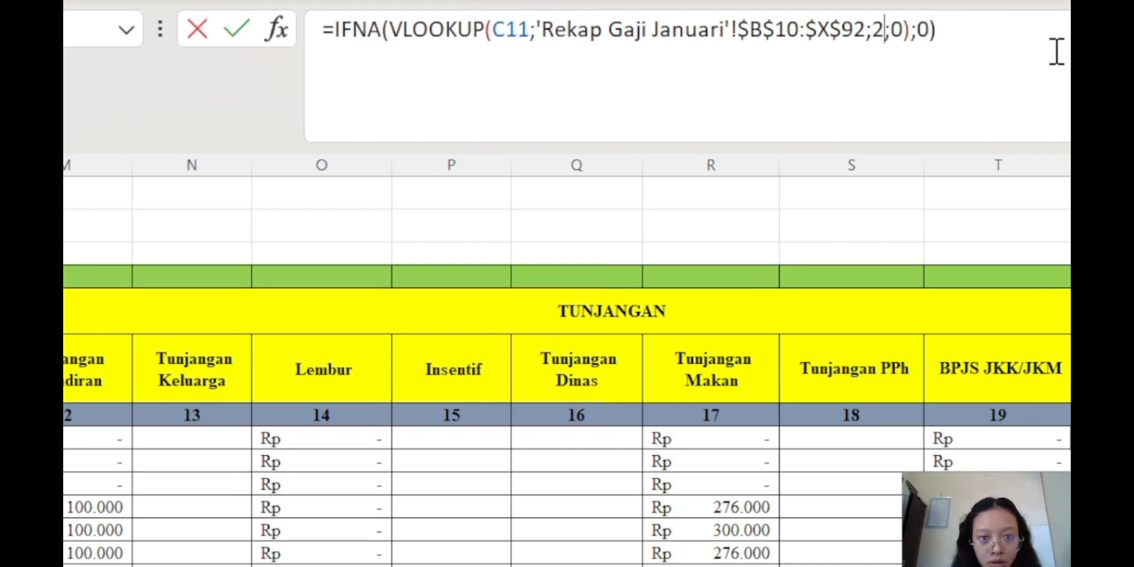
key("Return")
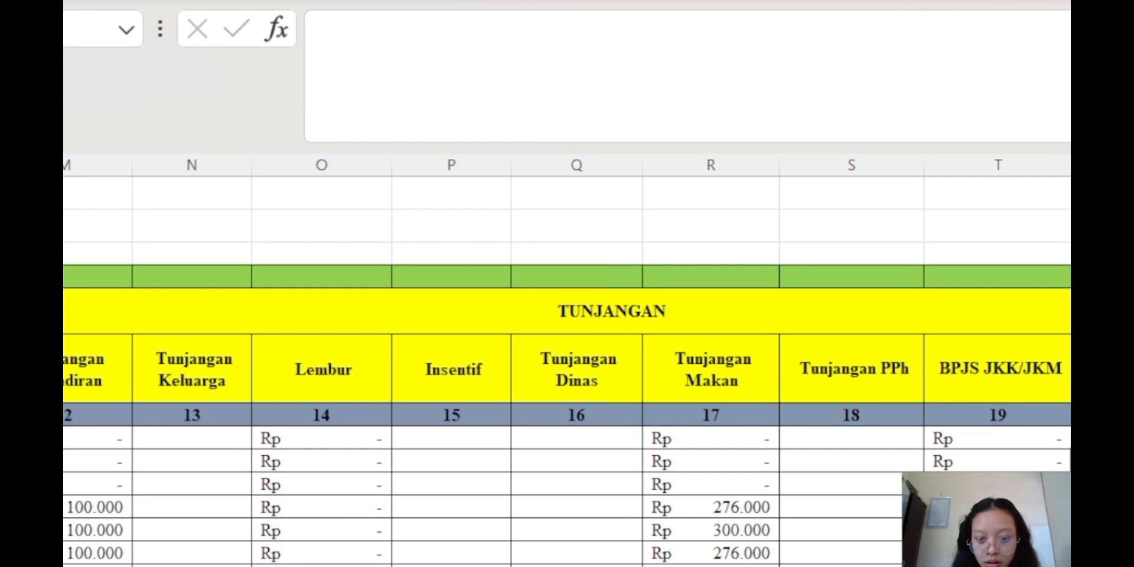
Review the column-22 result and move to the next empty cell's formula
key("Up")
scroll(567, 372, "down", 4)
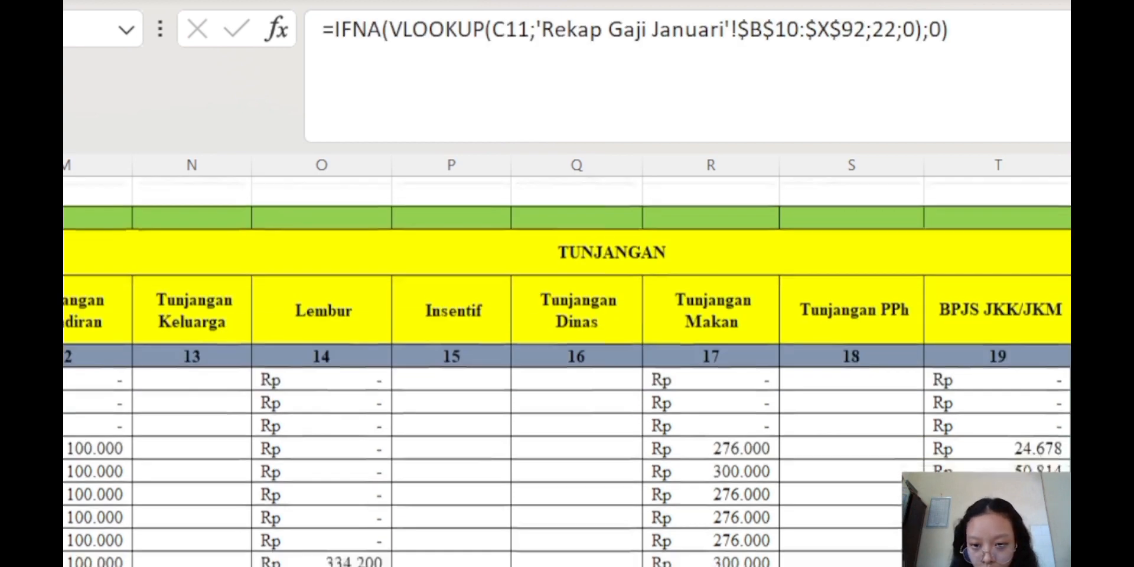
scroll(567, 372, "up", 3)
scroll(567, 372, "up", 1)
key("Right")
left_click(877, 66)
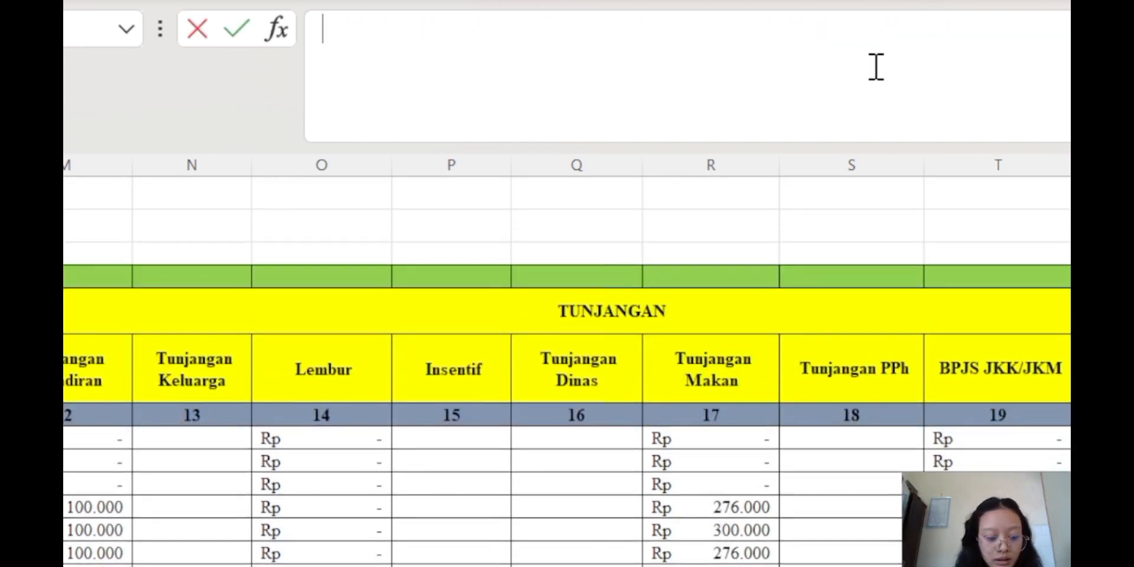
Paste the lookup into the empty cell and commit it with column index 10
key("ctrl+v")
left_click_drag(878, 30, 1062, 33)
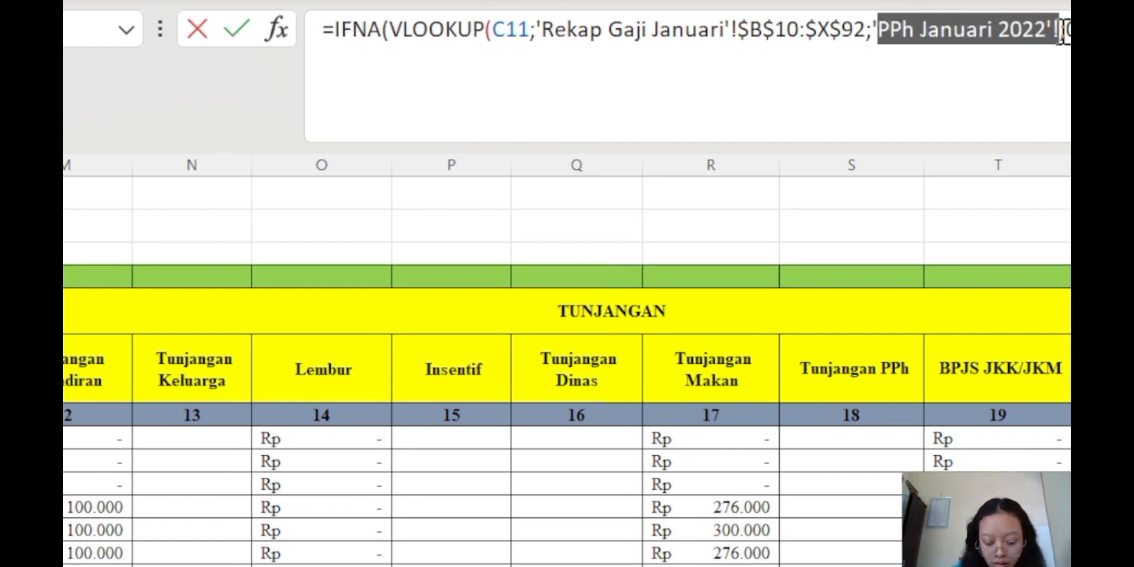
key("BackSpace")
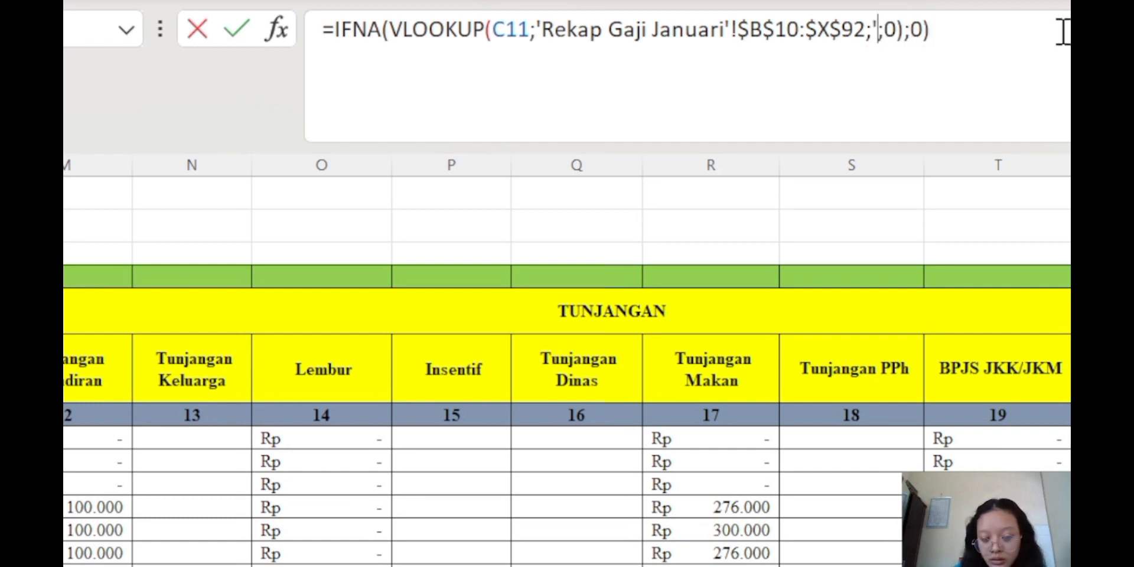
key("BackSpace")
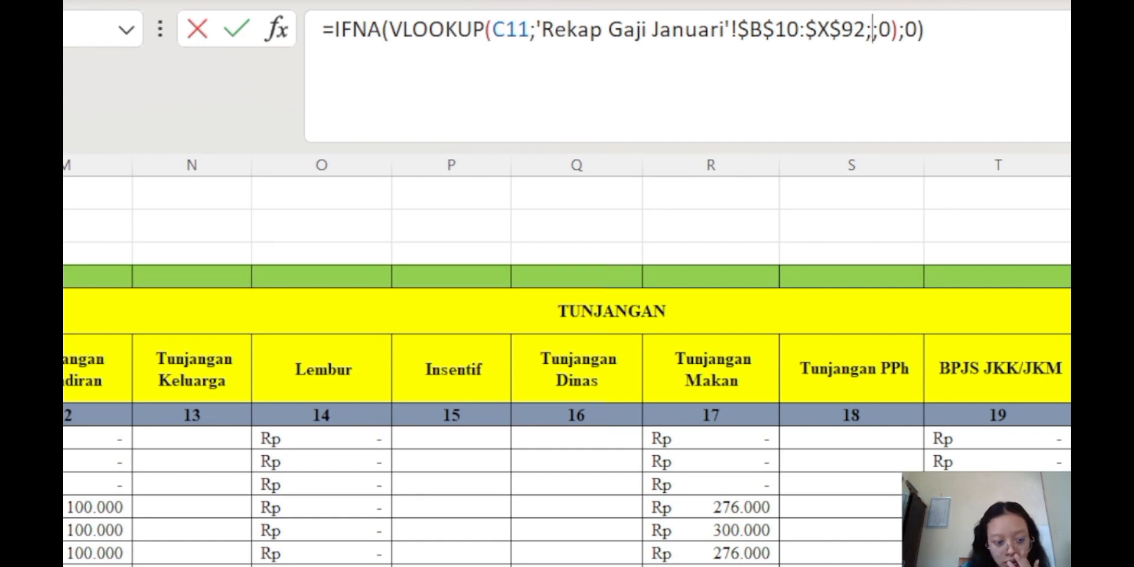
left_click(679, 565)
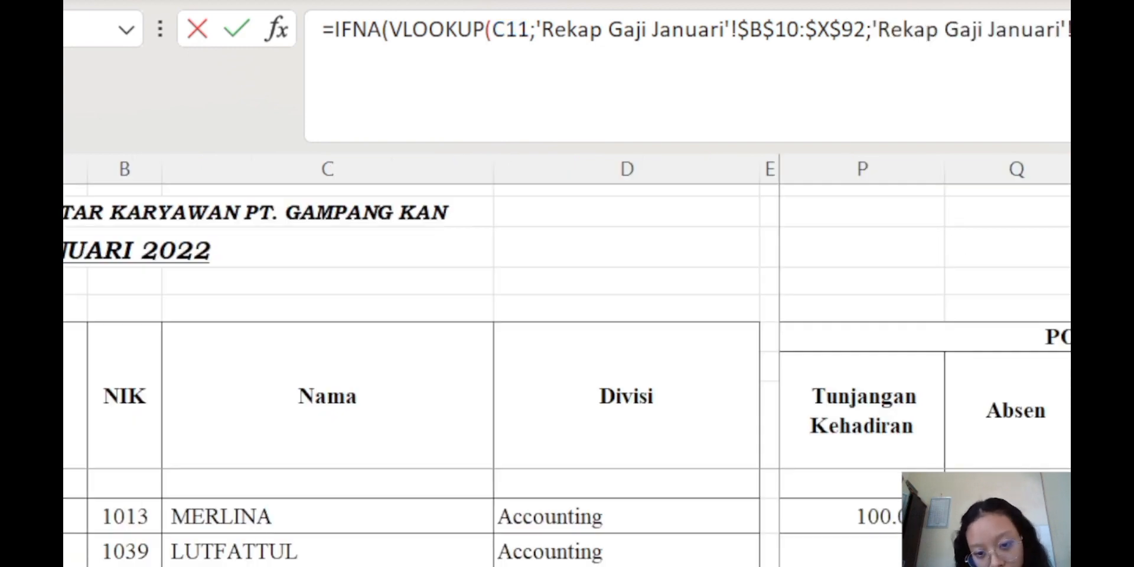
scroll(926, 364, "left", 10)
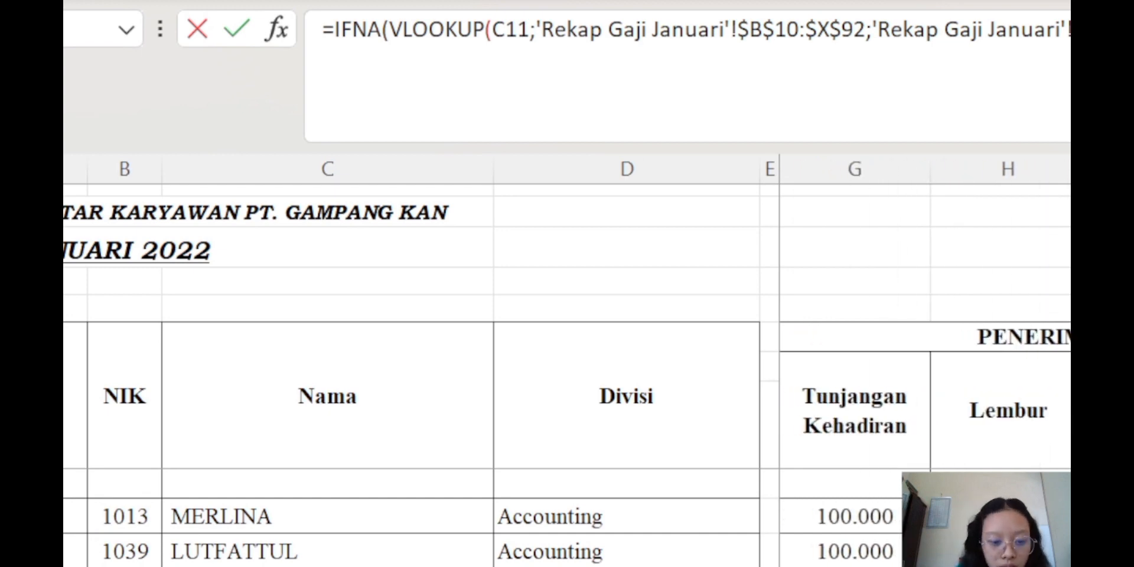
left_click(827, 565)
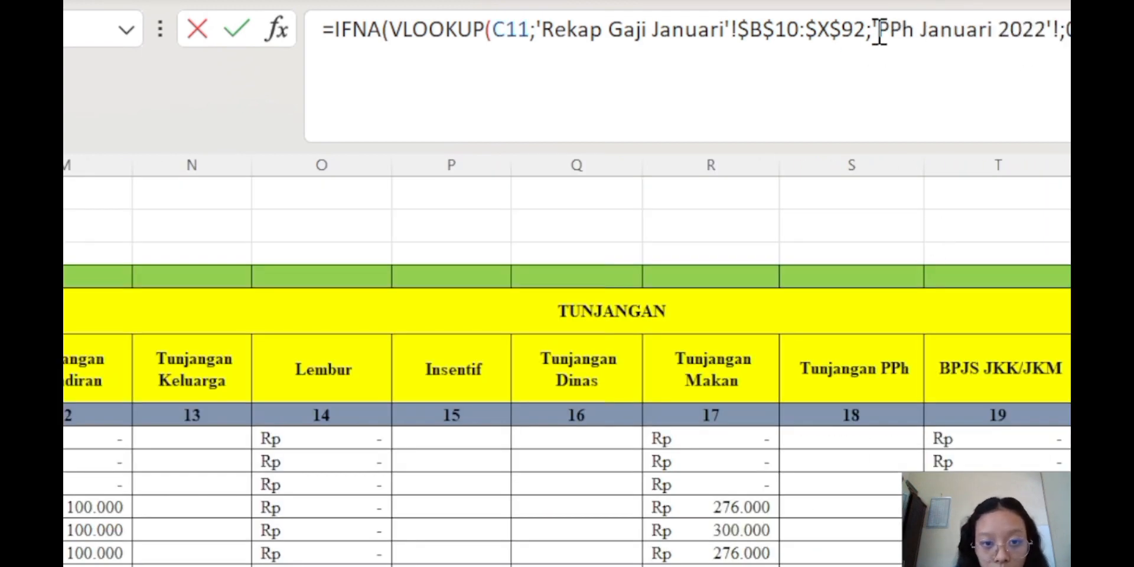
left_click_drag(877, 30, 1063, 46)
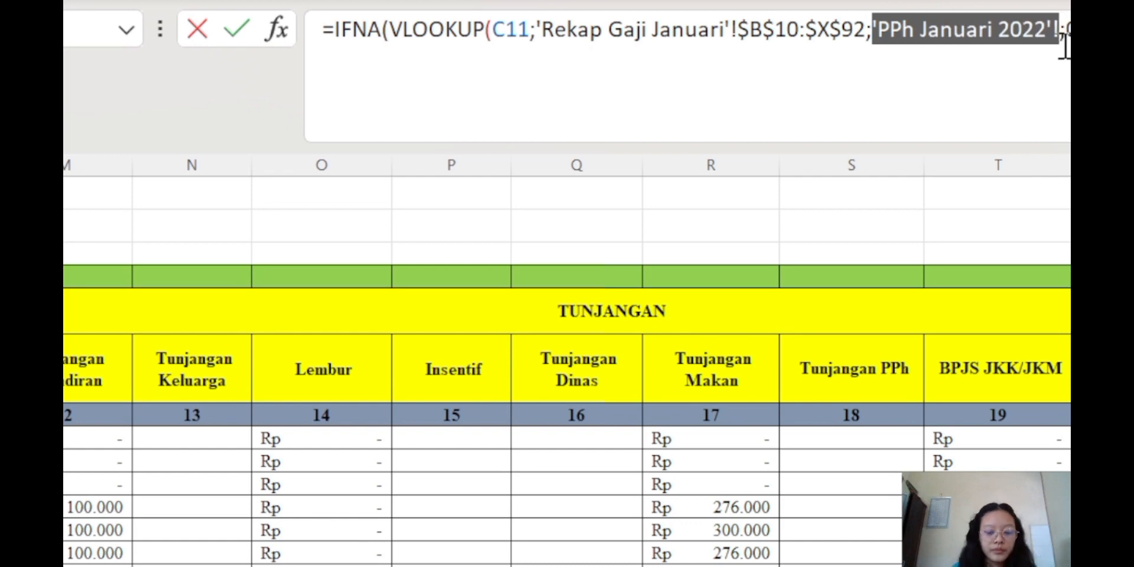
type("10")
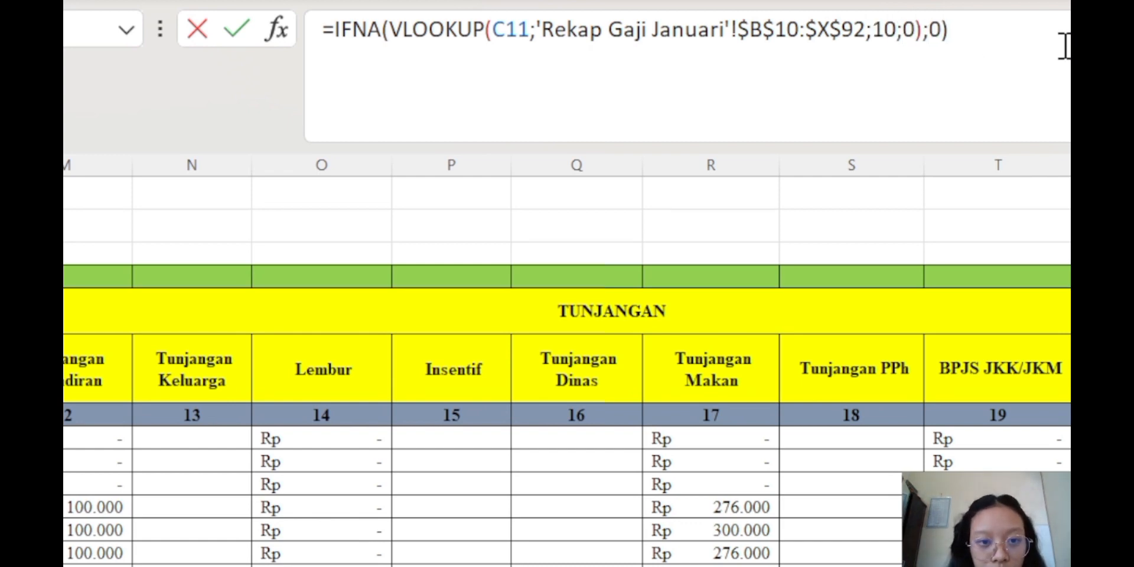
key("Return")
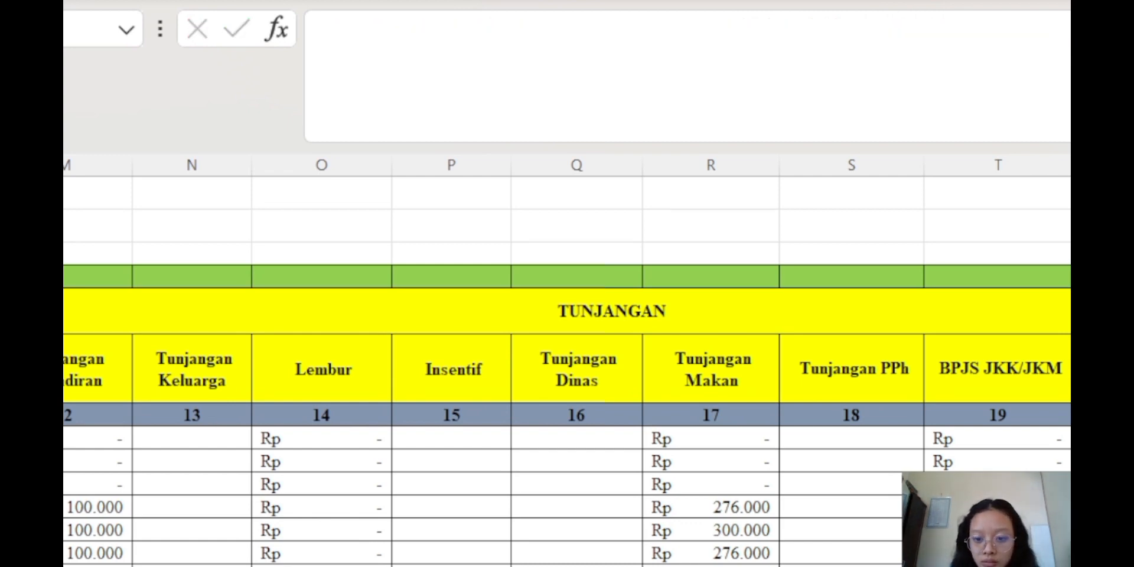
Undo that entry and re-enter the lookup without the PPh Januari 2022 reference, column 15
key("Up")
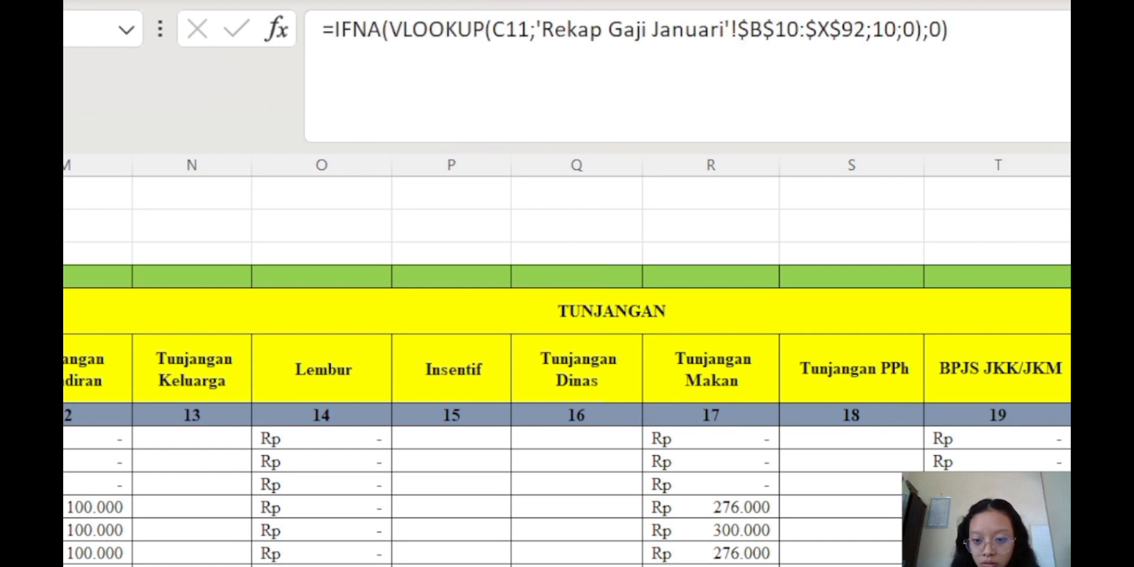
key("ctrl+z")
left_click(961, 52)
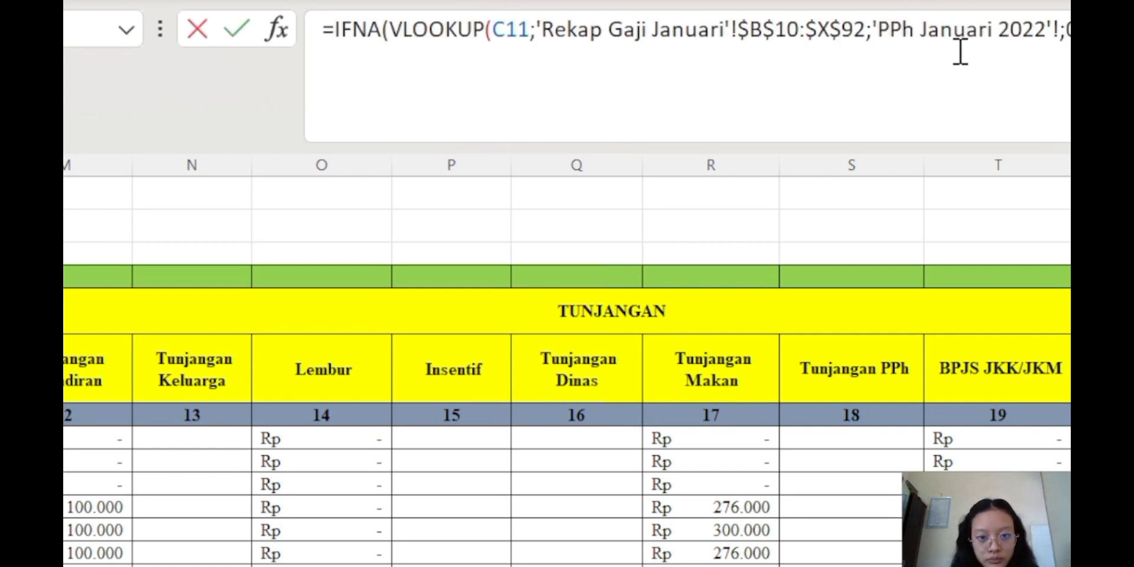
left_click_drag(878, 31, 1062, 31)
key("BackSpace")
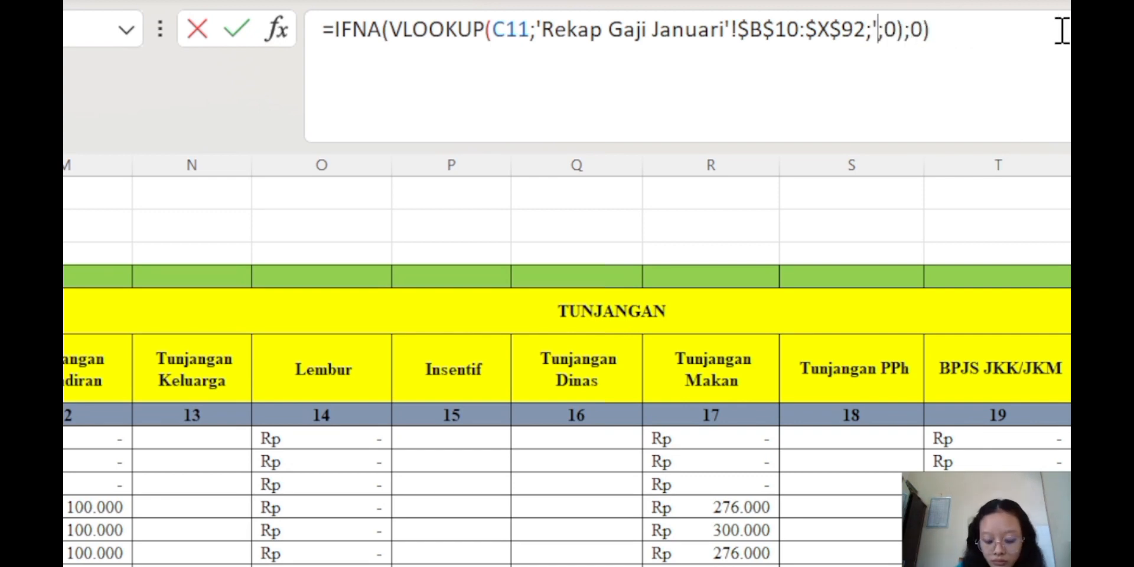
key("BackSpace")
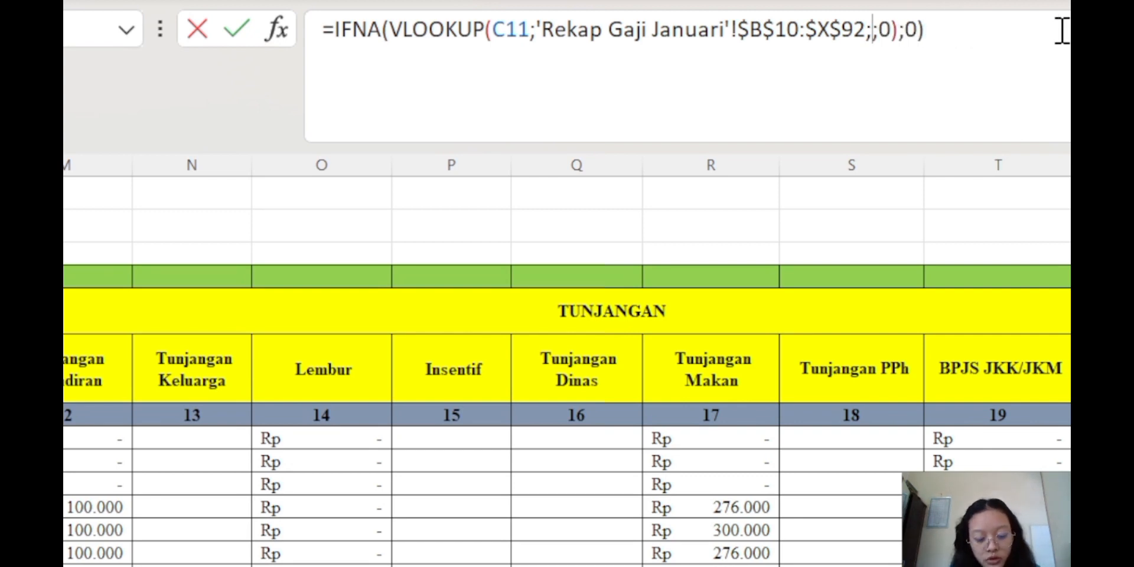
type("15")
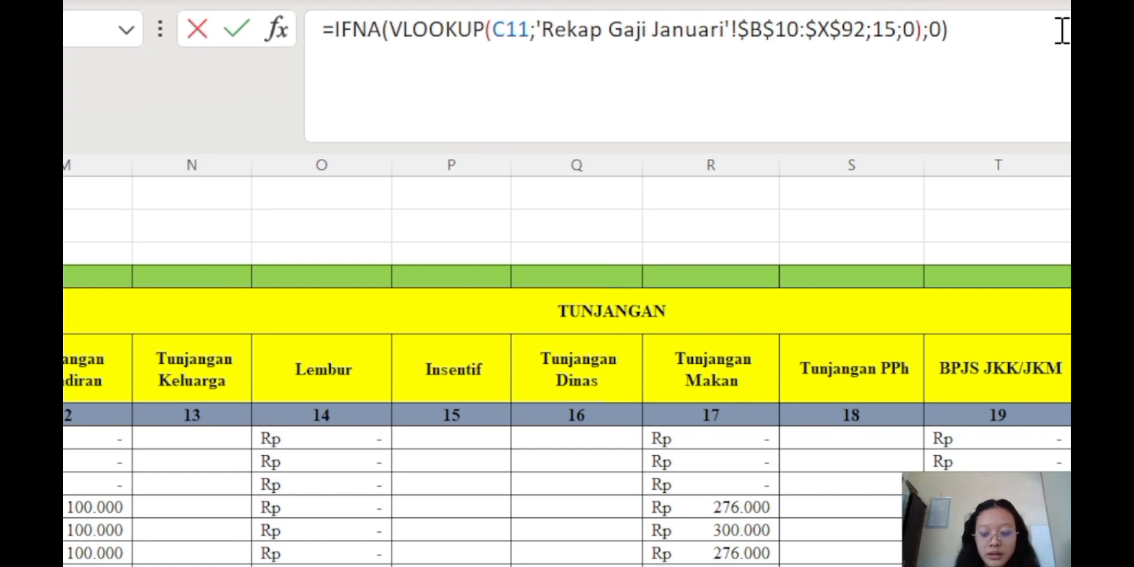
key("Return")
Check the results lower in the column and move on to the next cell
key("Up")
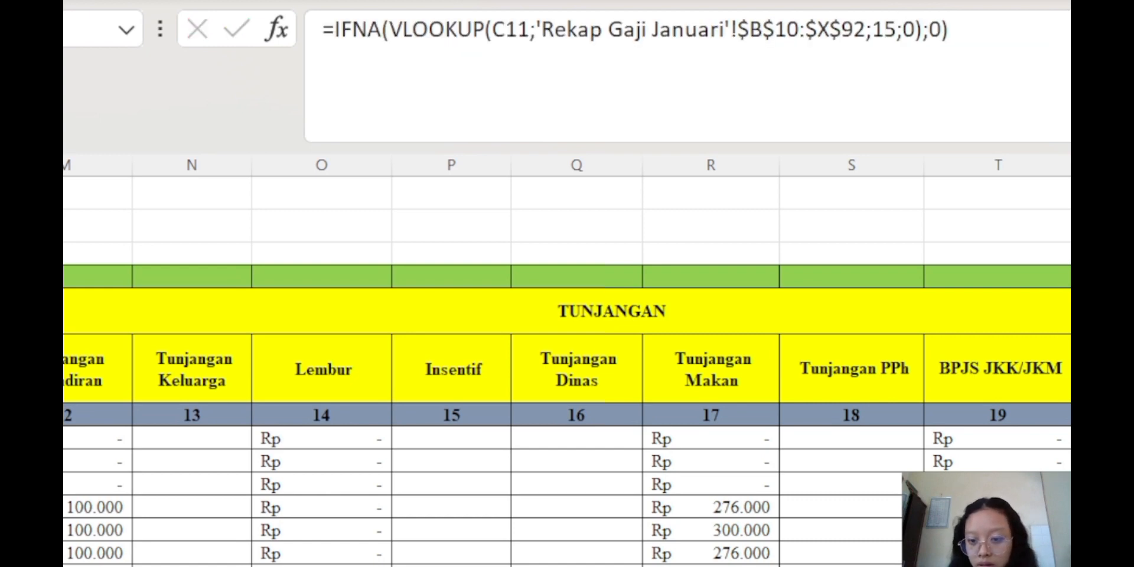
key("ctrl+shift+Down")
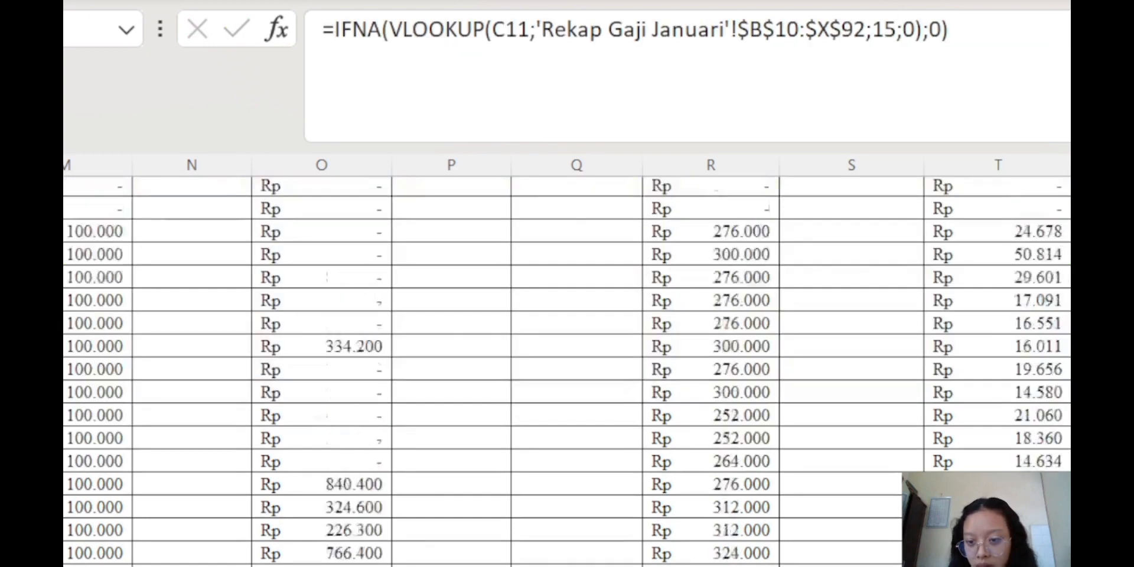
key("ctrl+d")
key("Right")
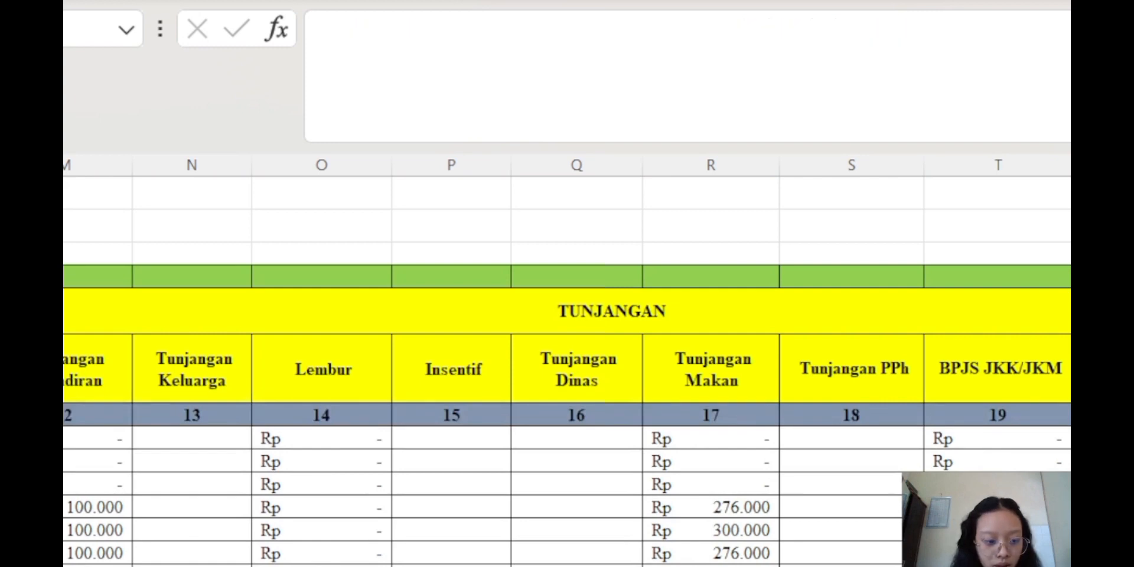
key("ctrl+Page_Up")
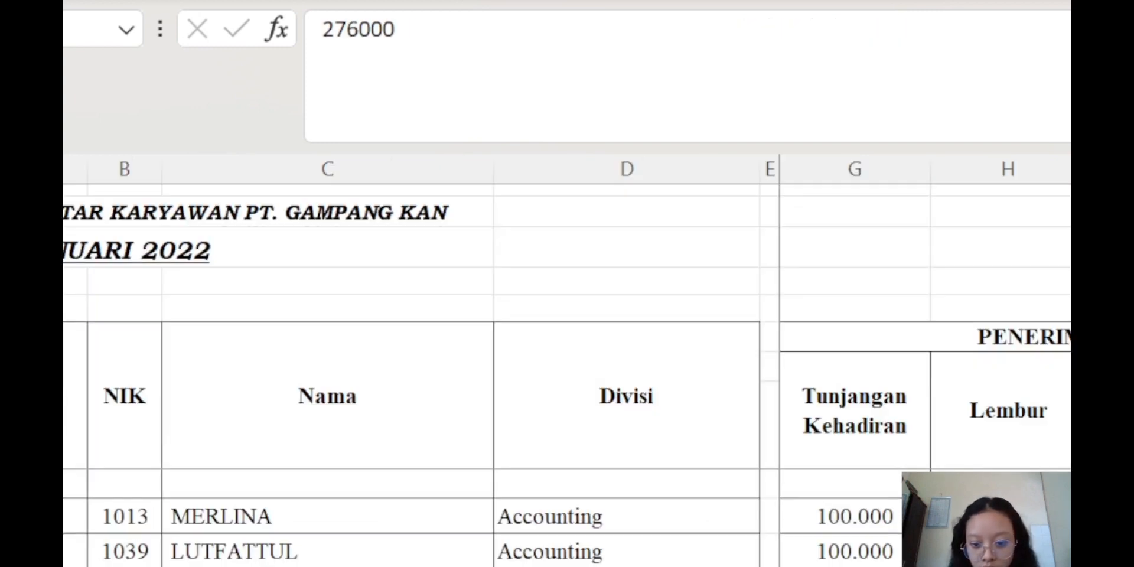
scroll(925, 376, "left", 1)
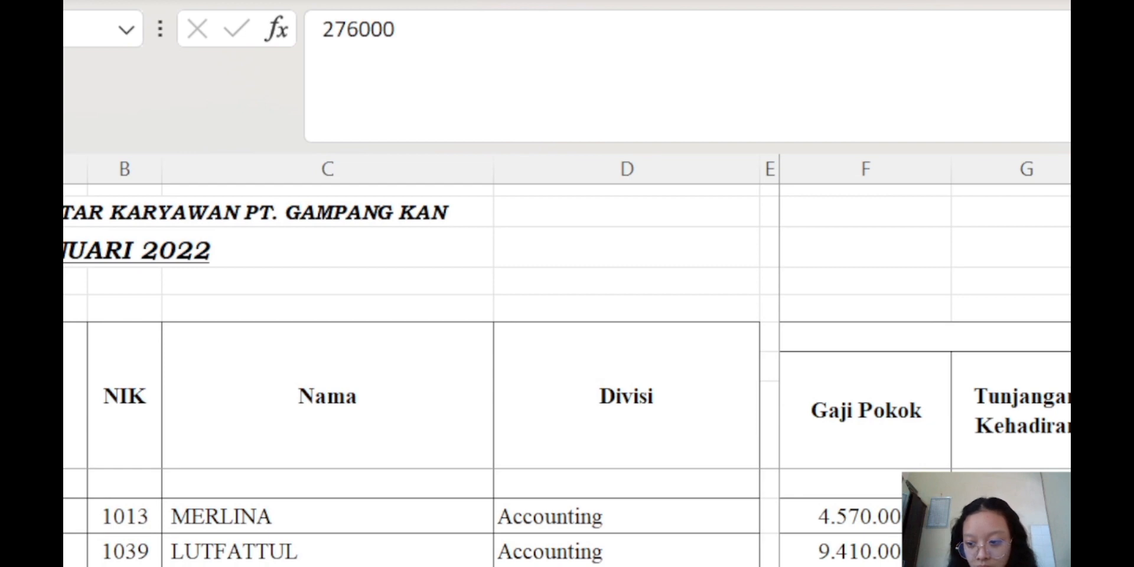
scroll(925, 376, "right", 5)
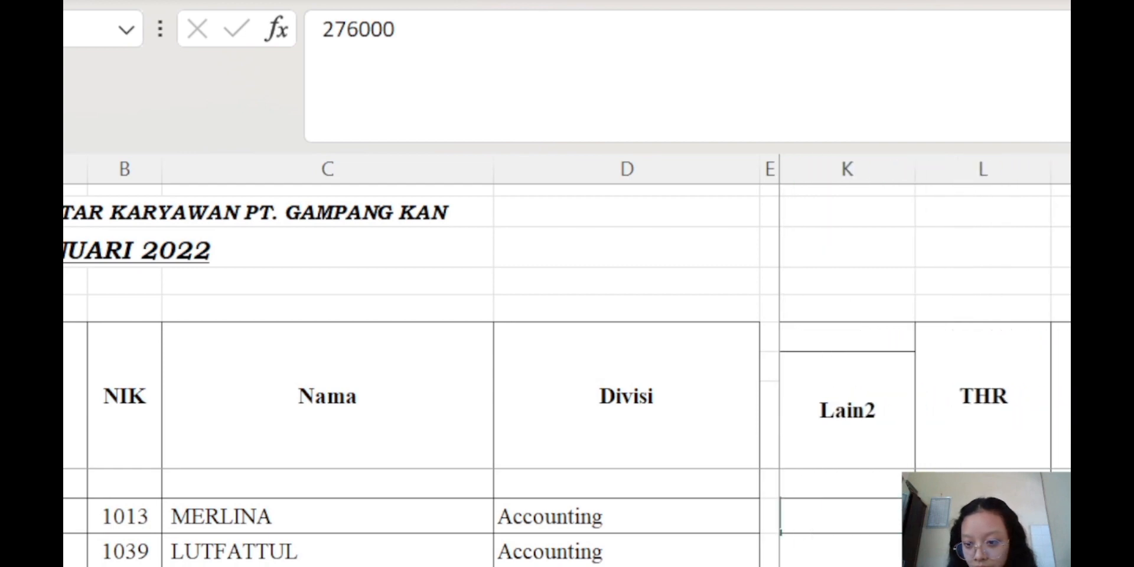
left_click(983, 517)
scroll(983, 516, "down", 3)
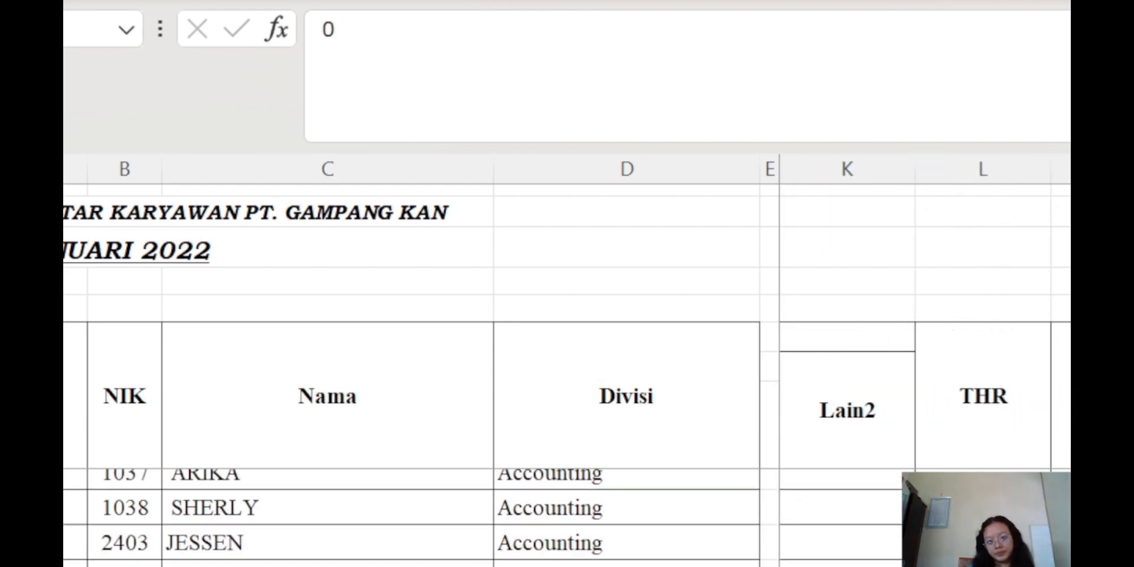
scroll(483, 517, "down", 3)
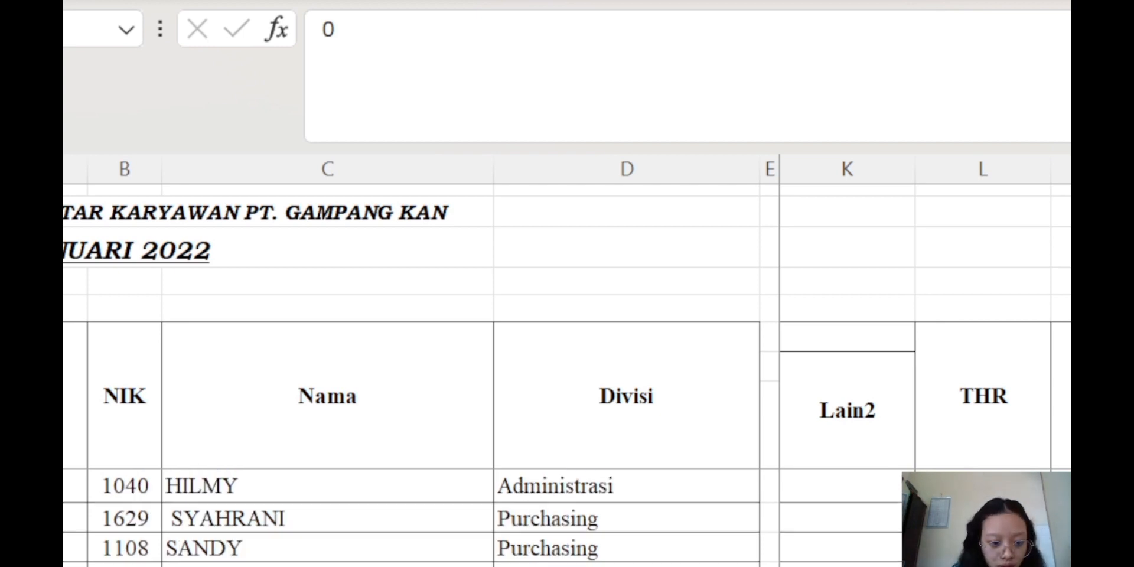
key("ctrl+Page_Down")
left_click(731, 71)
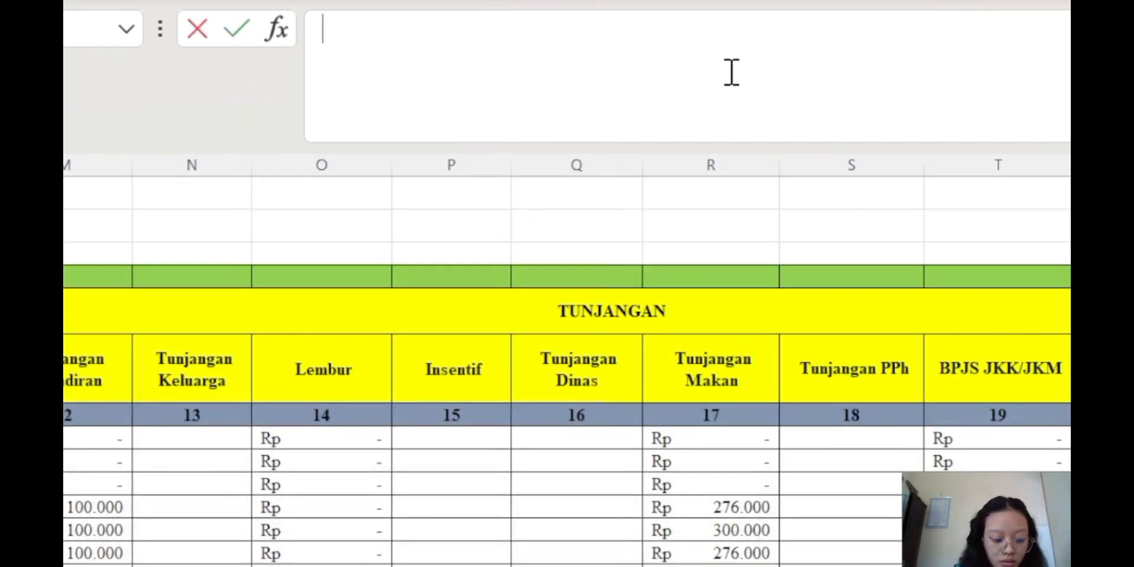
Enter the IFNA(VLOOKUP) formula returning column 16 of 'Rekap Gaji Januari' by NIK, defaulting to 0
key("ctrl+v")
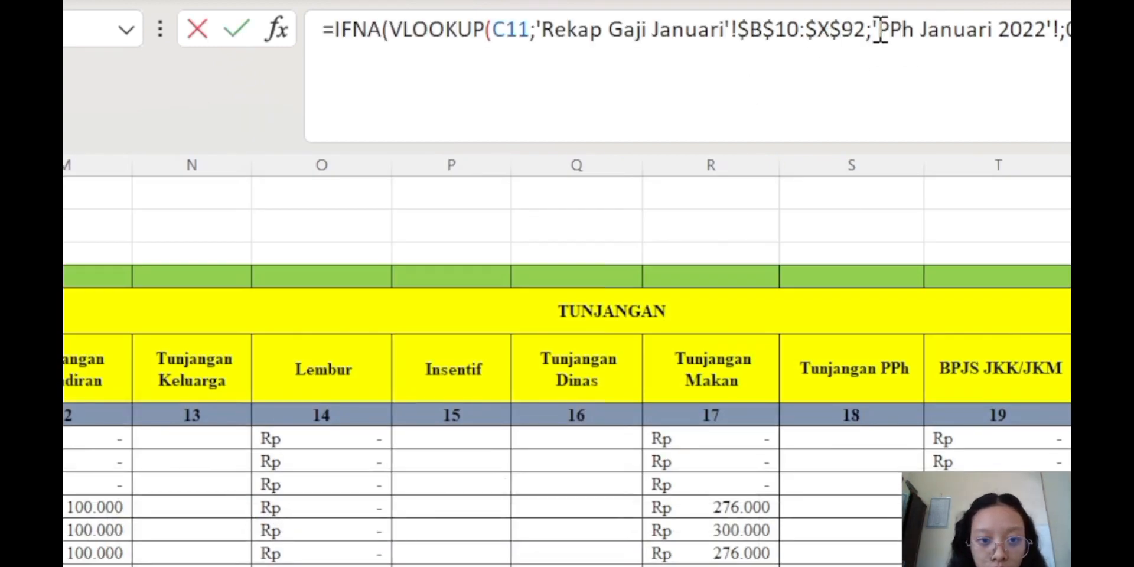
left_click_drag(866, 31, 1057, 30)
type("16")
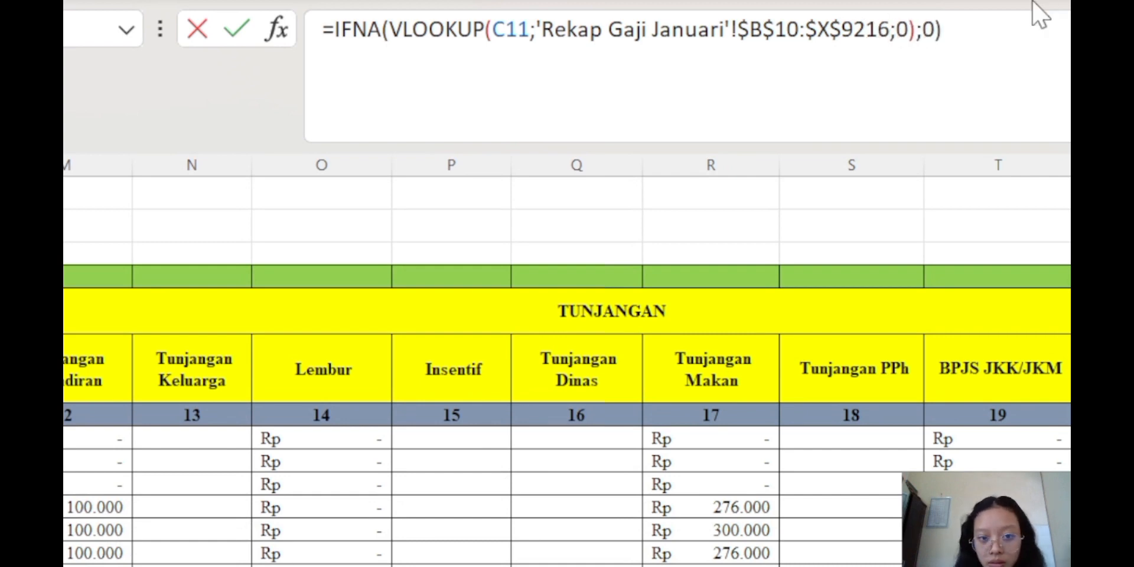
key("Left")
key("Left")
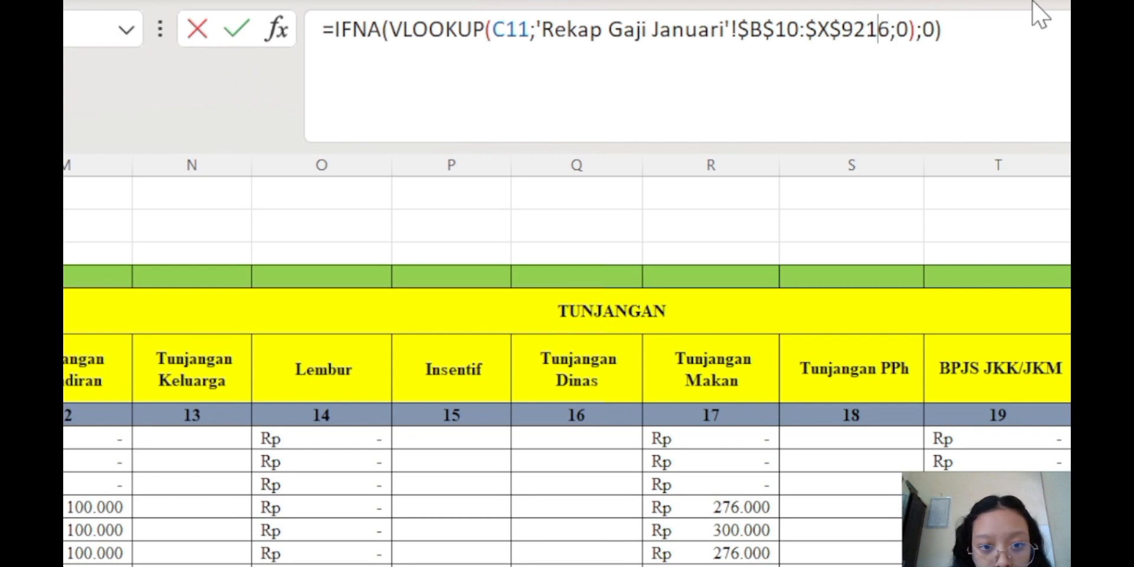
type(";")
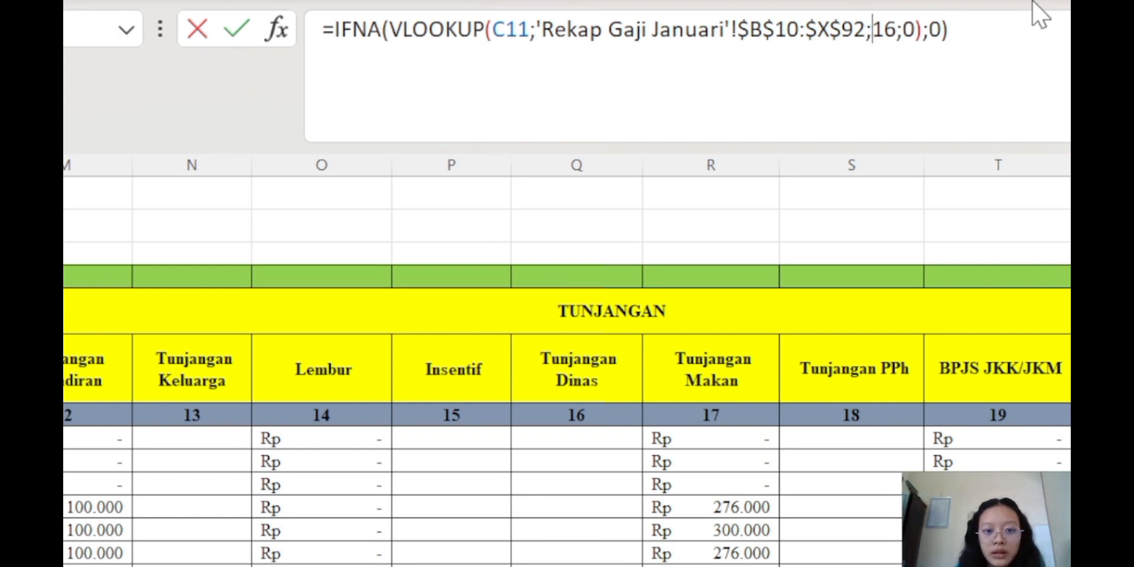
key("Return")
key("Up")
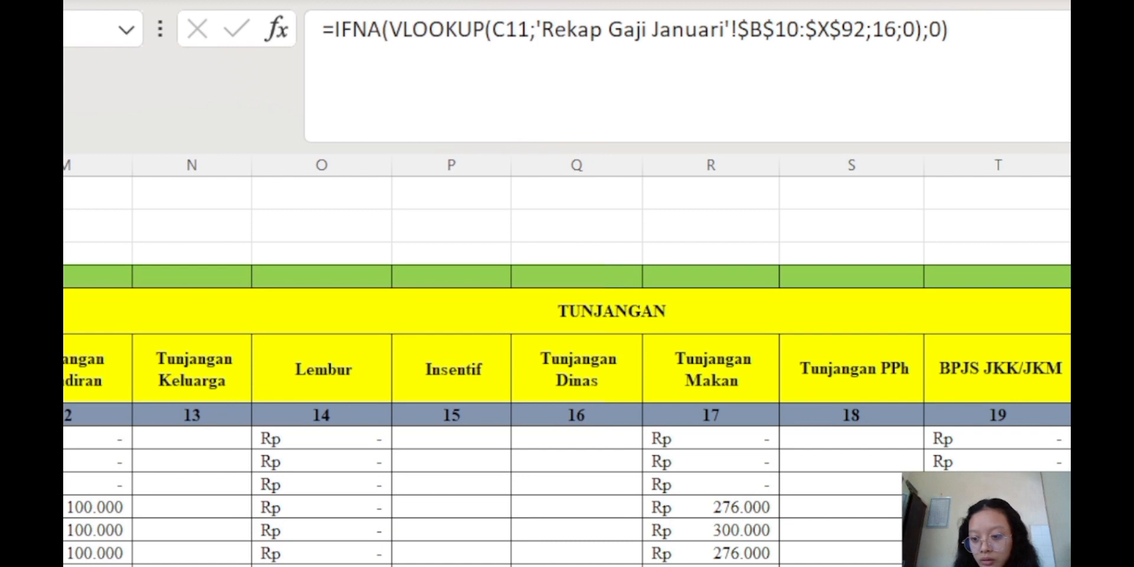
scroll(568, 363, "right", 3)
key("Right")
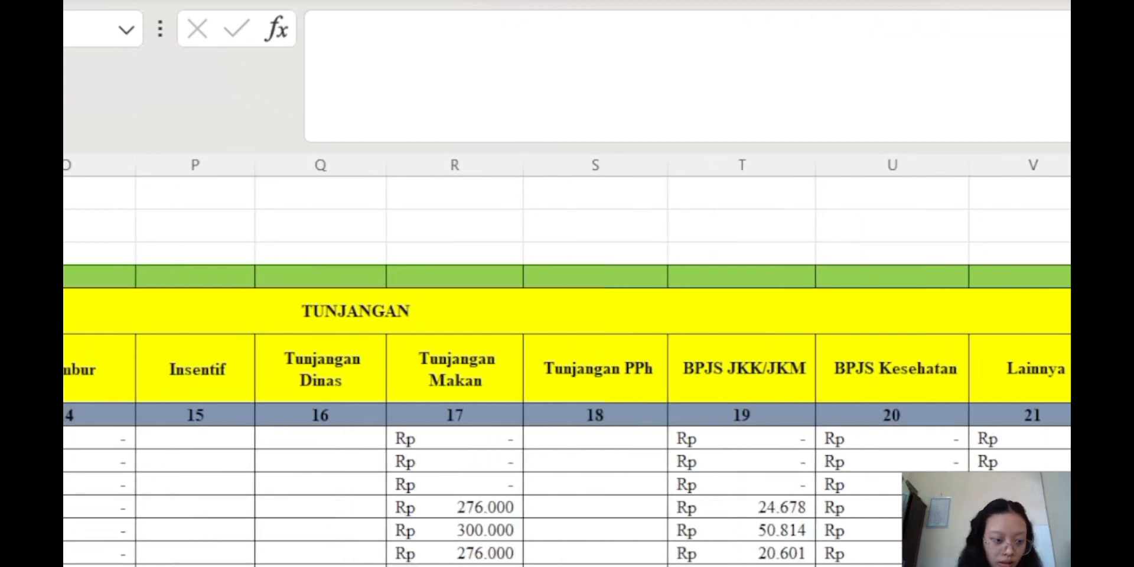
Check the Telat > 15 Menit (Rp) heading on the employee list sheet
key("ctrl+Page_Up")
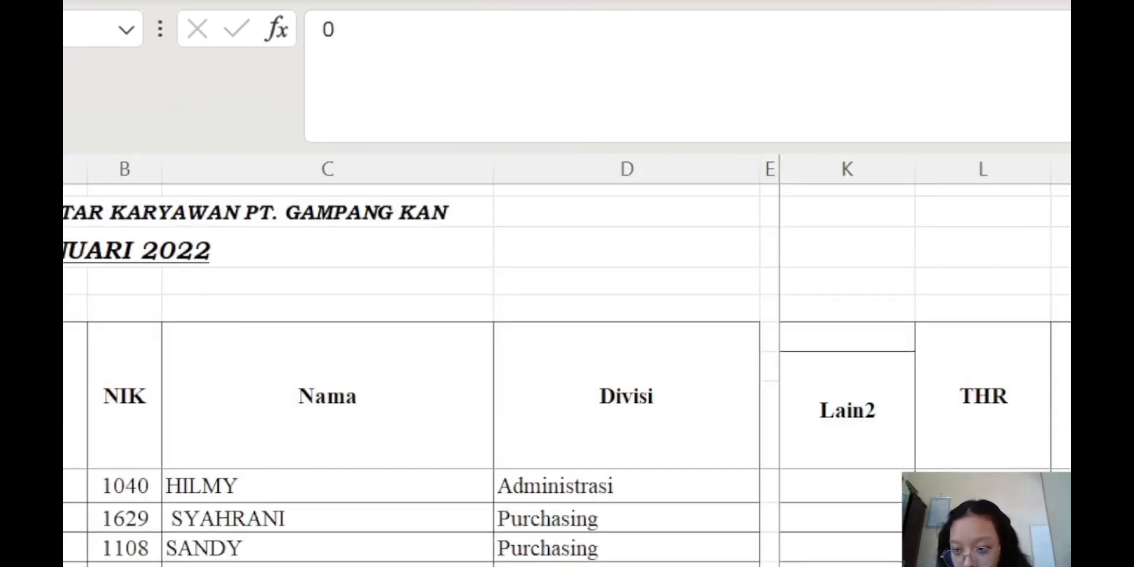
scroll(926, 362, "right", 3)
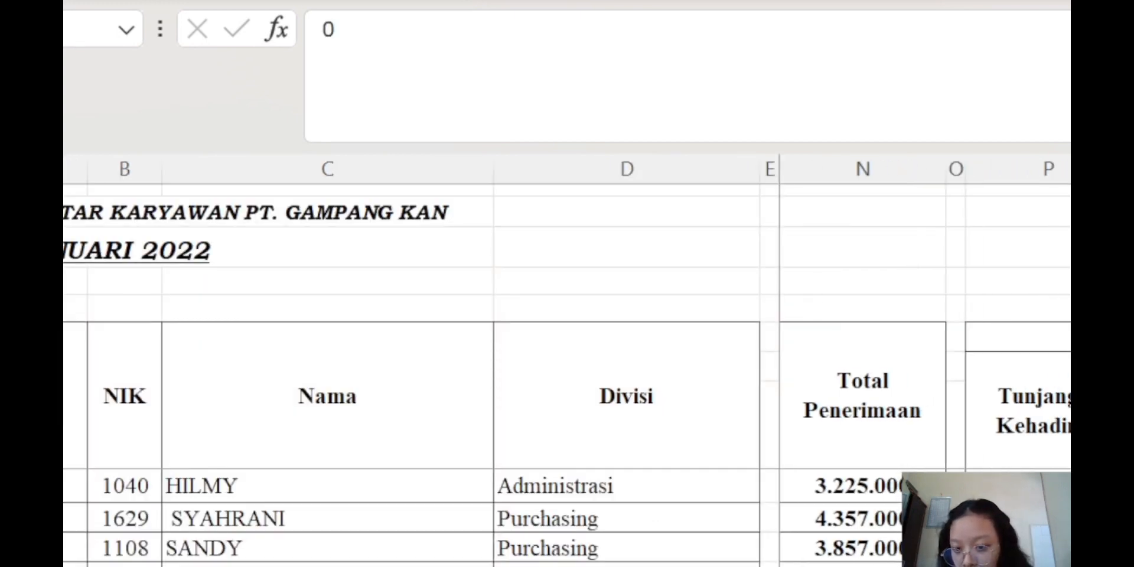
left_click(1064, 412)
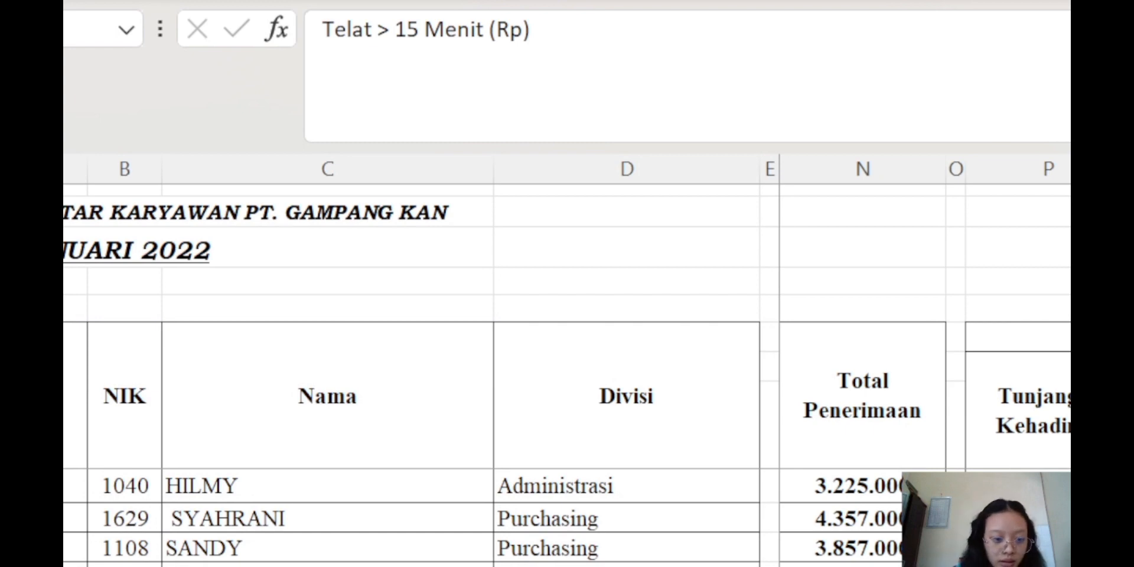
key("ctrl+Page_Down")
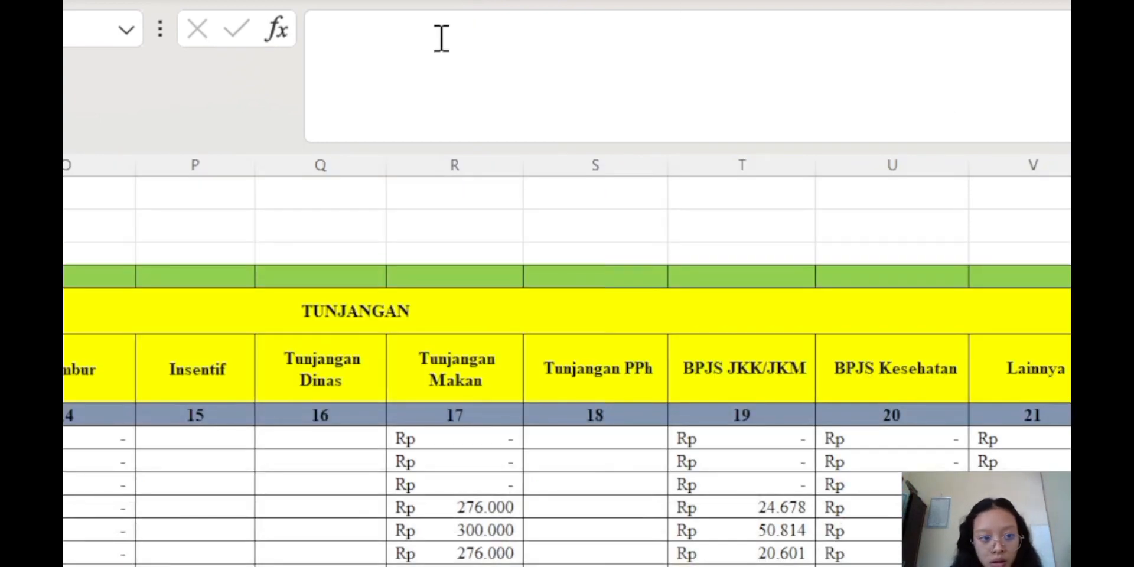
Enter the IFNA(VLOOKUP) formula with column index 18, filling Tunjangan Kehadiran with Rp 100.000
left_click(461, 69)
key("ctrl+v")
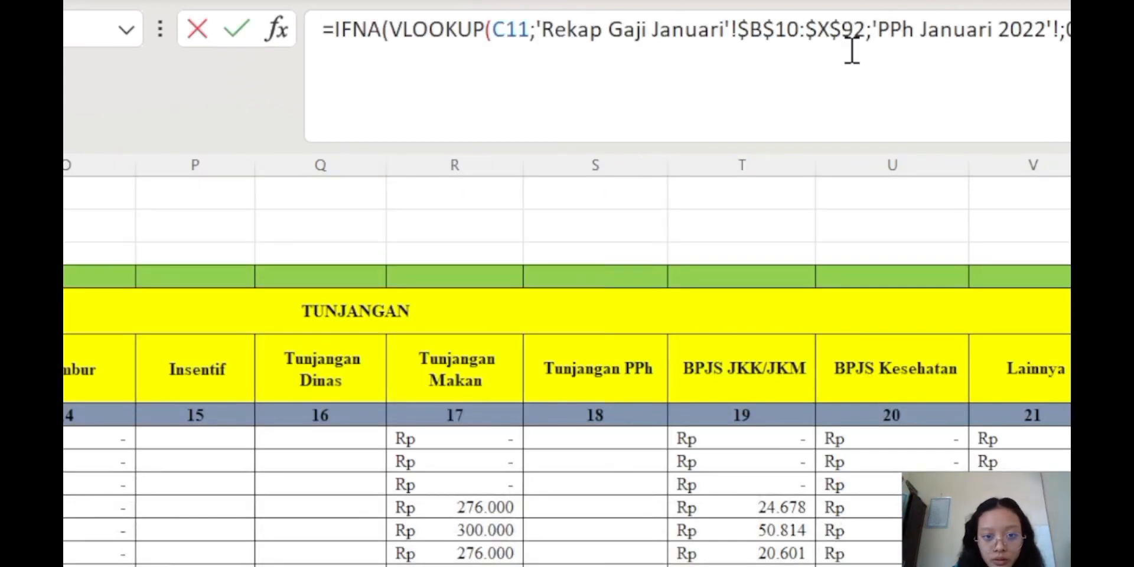
left_click_drag(872, 30, 1058, 11)
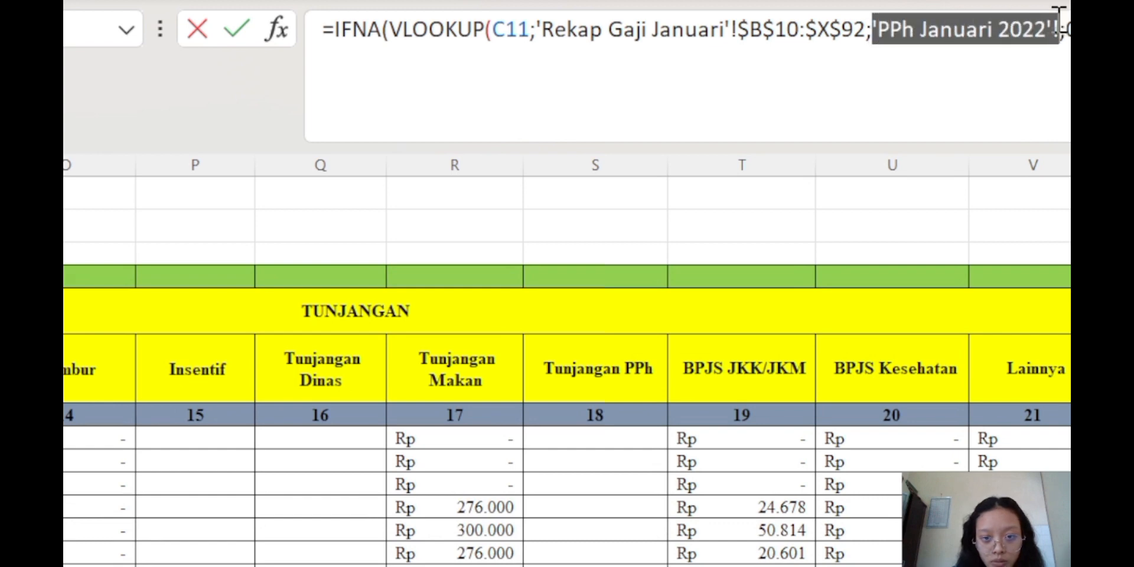
key("BackSpace")
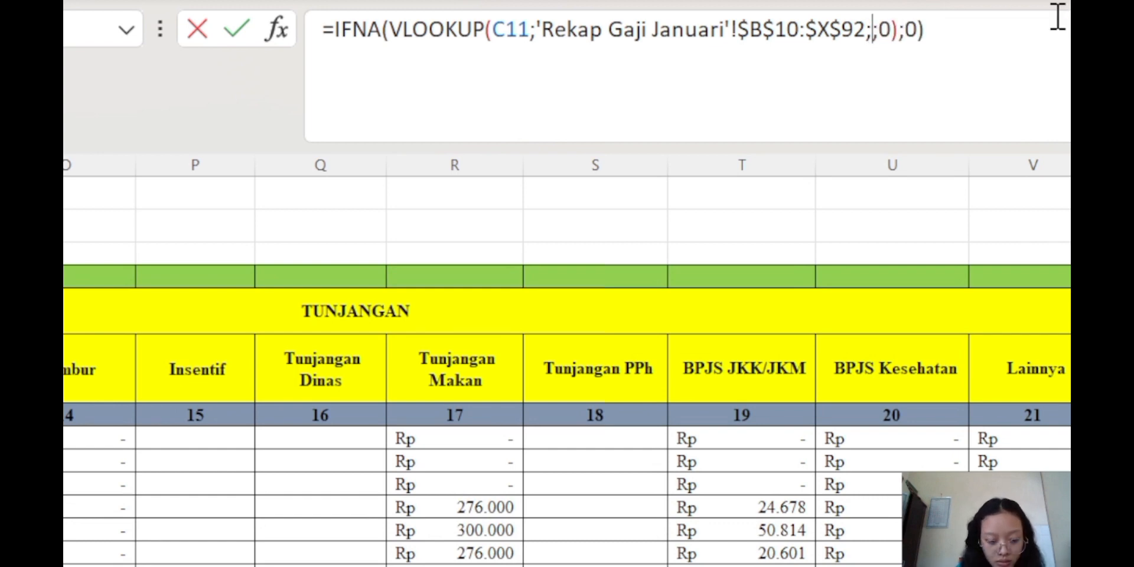
type("18")
key("Return")
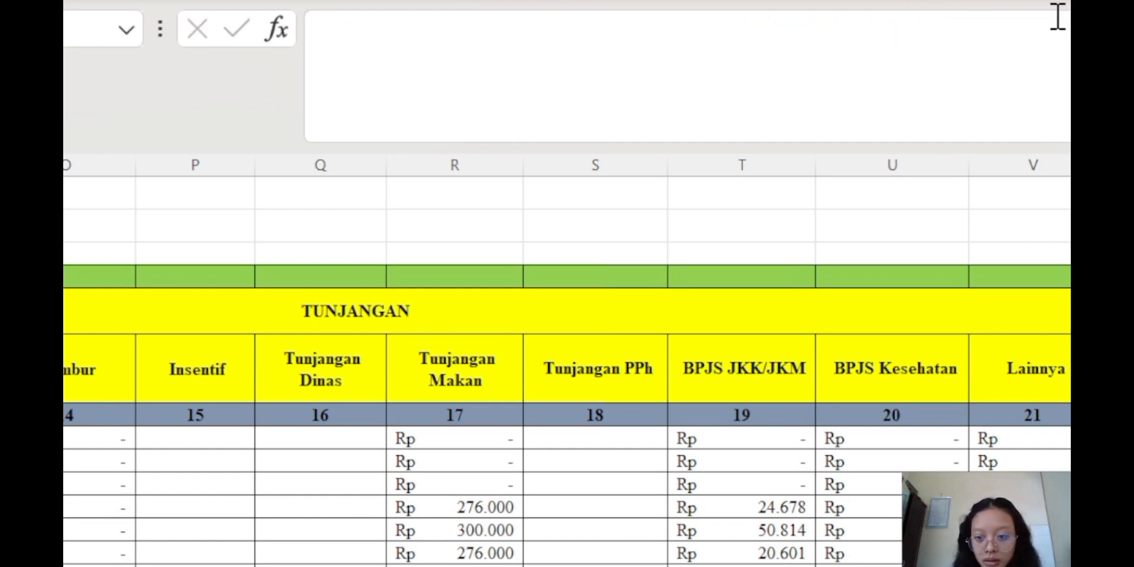
key("Up")
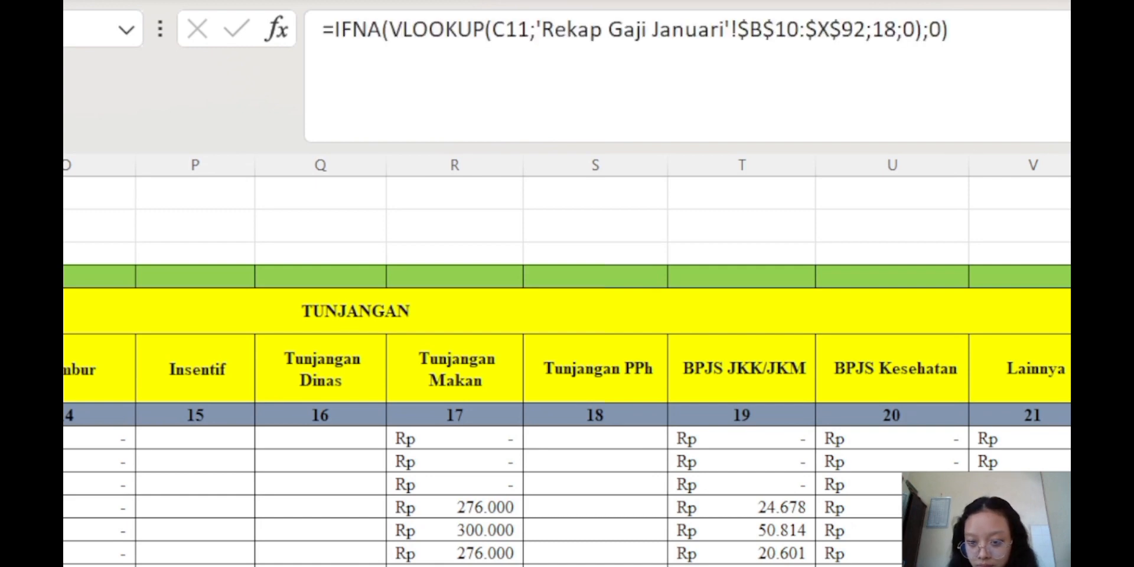
scroll(568, 366, "down", 20)
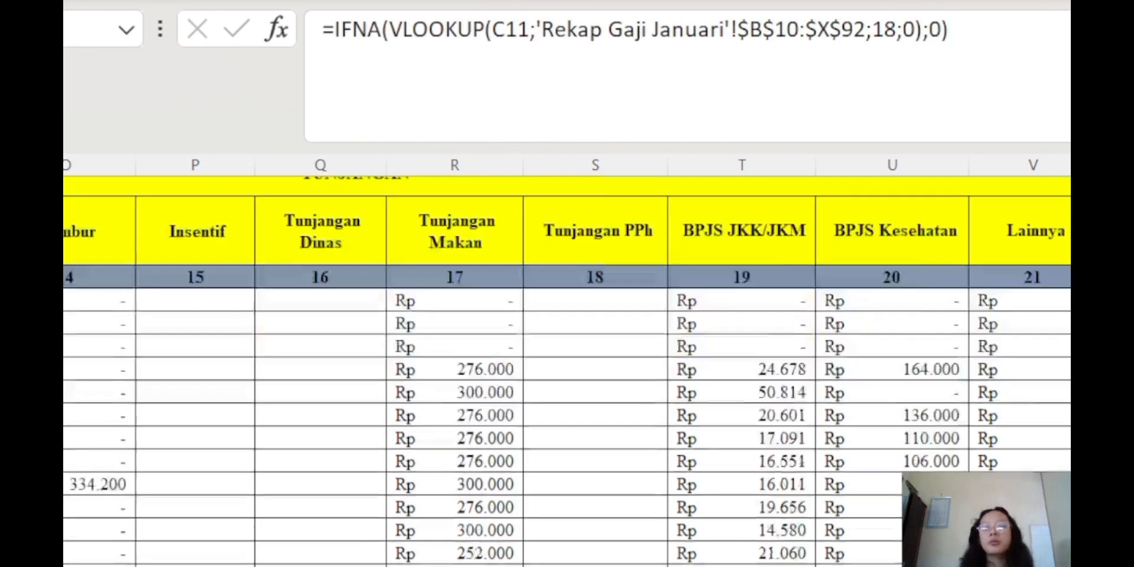
scroll(567, 367, "up", 20)
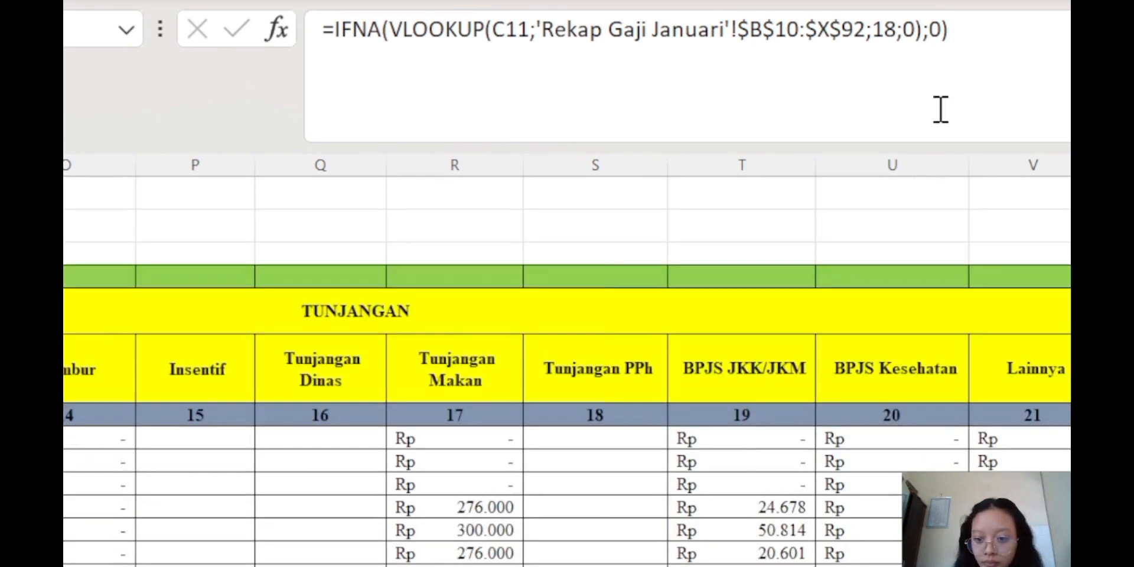
scroll(567, 366, "left", 10)
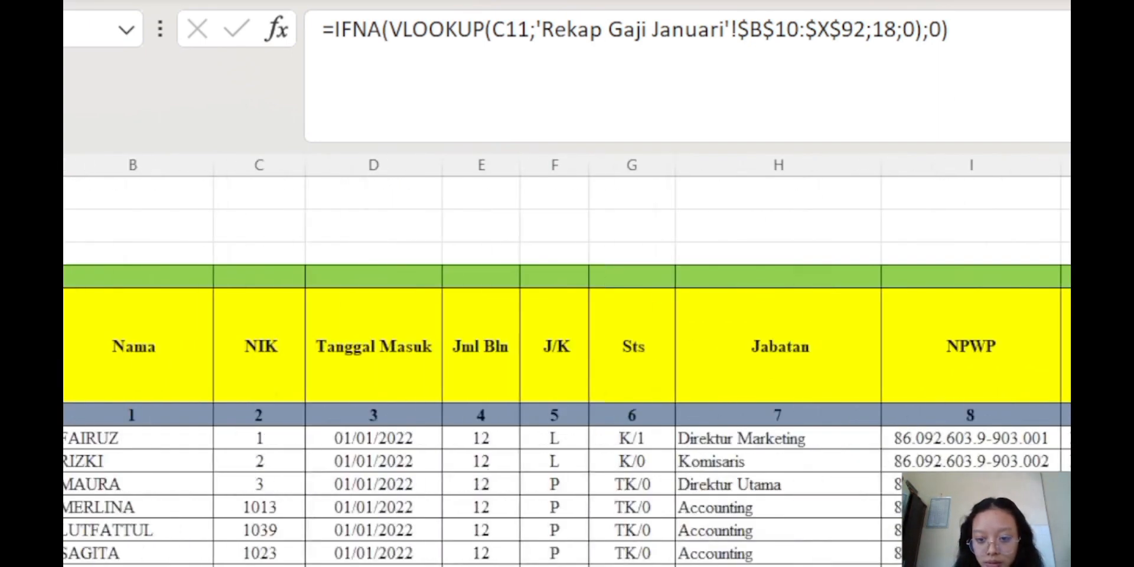
scroll(567, 366, "down", 2)
scroll(567, 366, "up", 2)
scroll(567, 366, "right", 10)
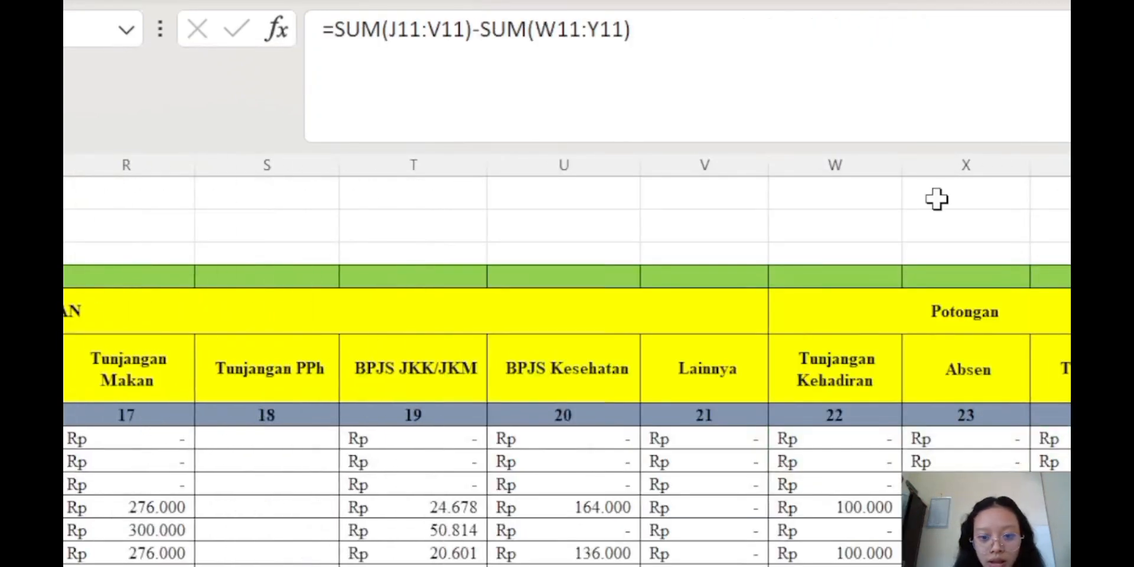
left_click(869, 71)
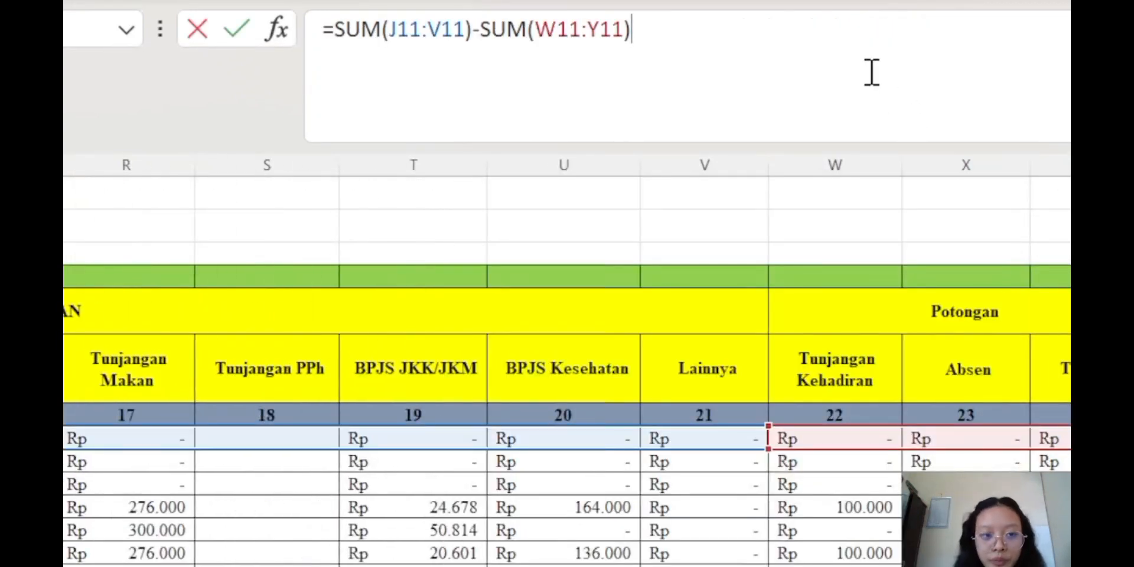
scroll(567, 366, "left", 10)
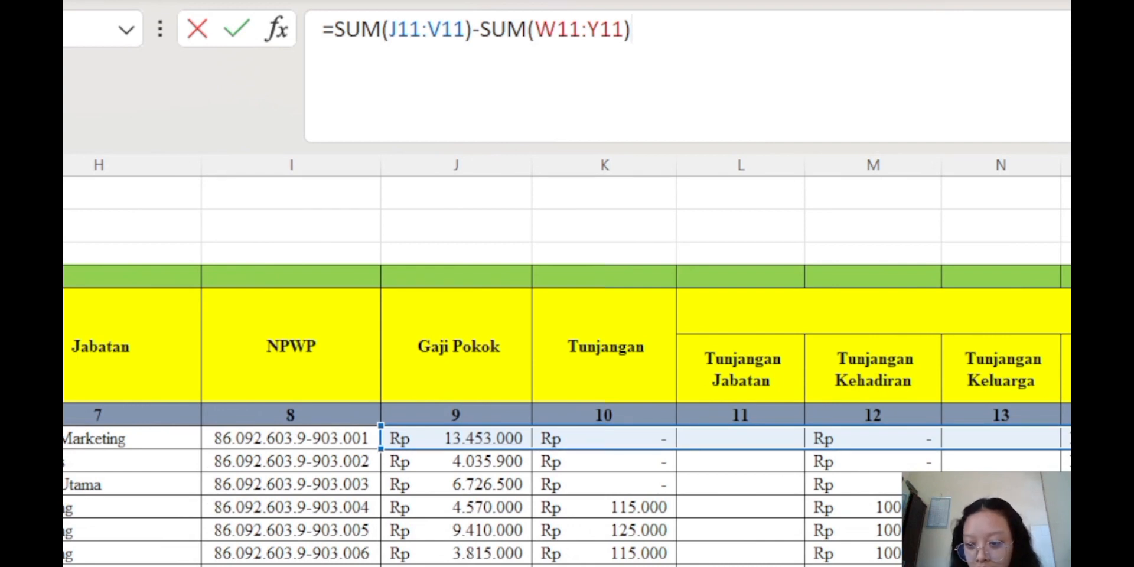
scroll(568, 366, "right", 6)
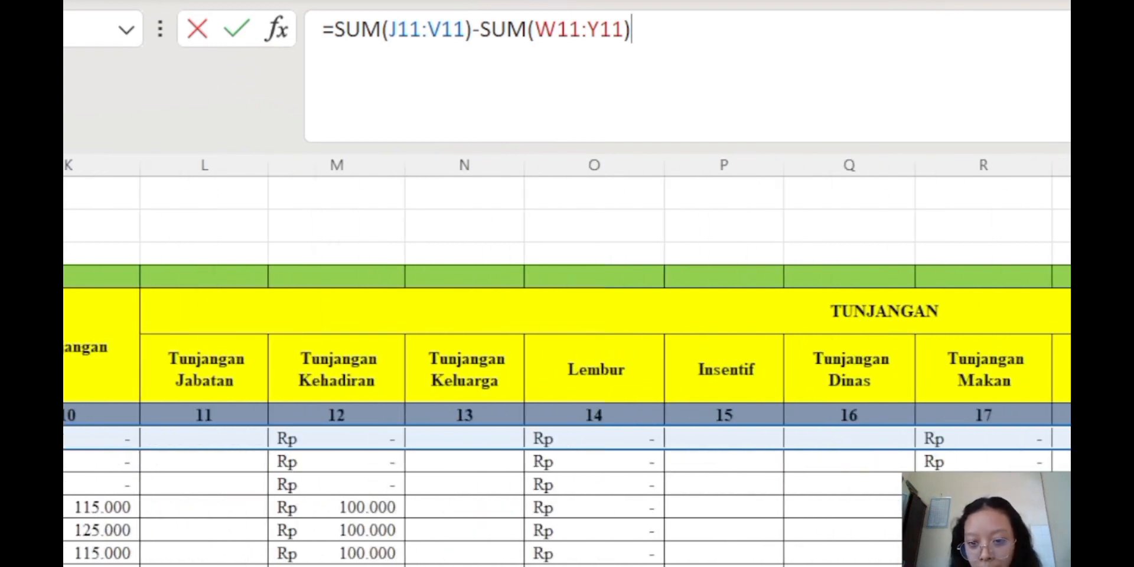
scroll(567, 367, "right", 2)
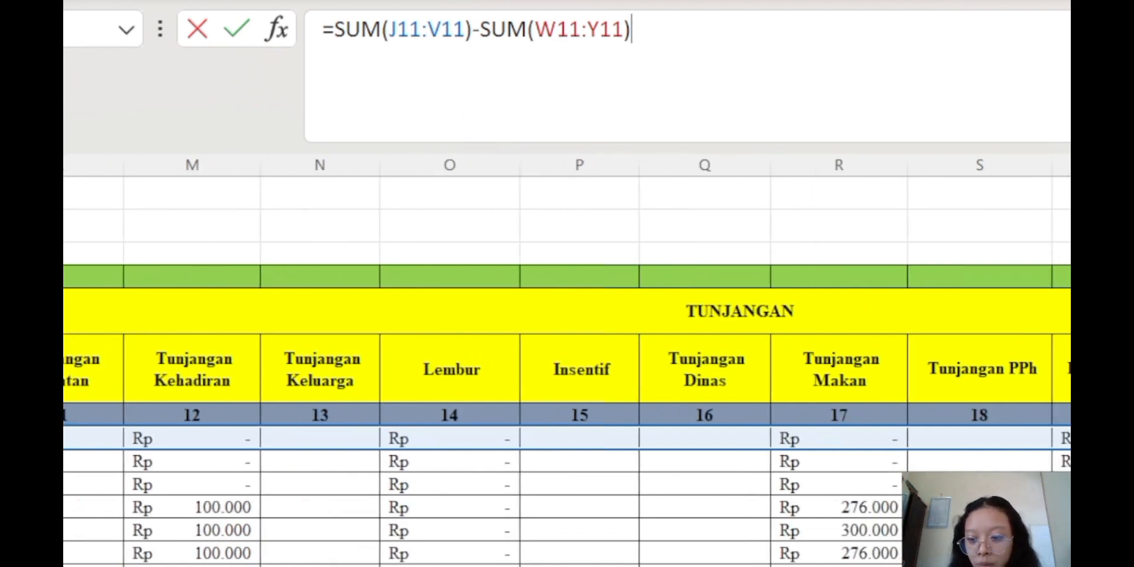
scroll(567, 367, "right", 1)
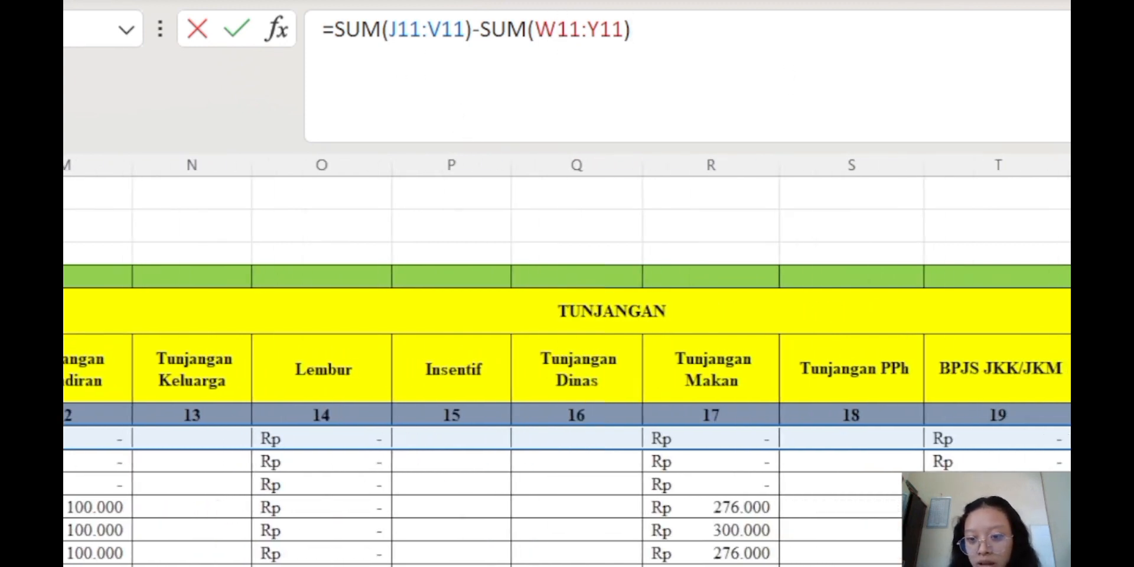
key("Return")
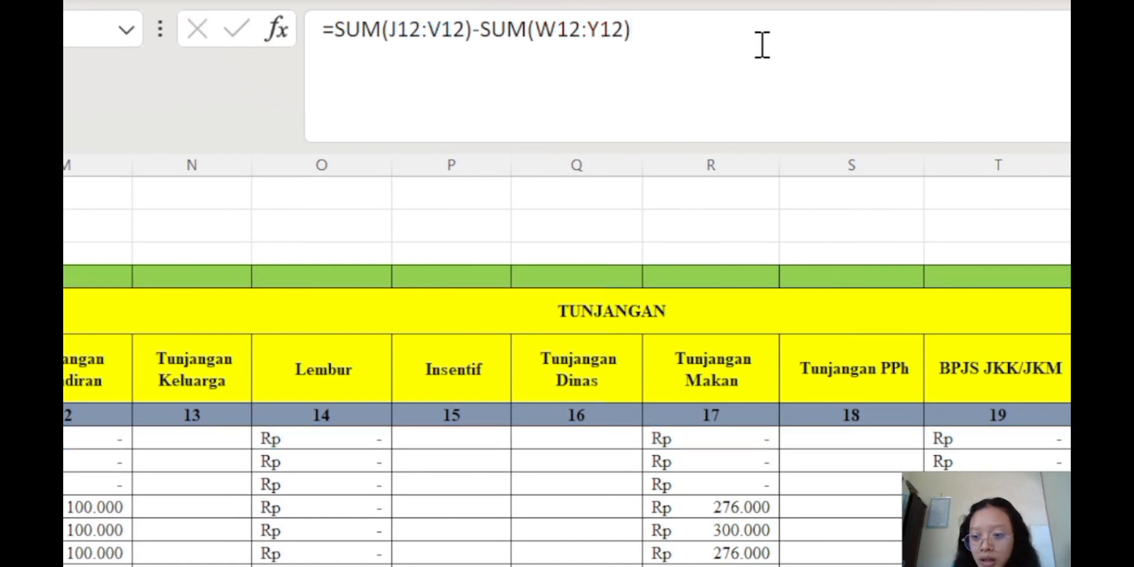
key("Up")
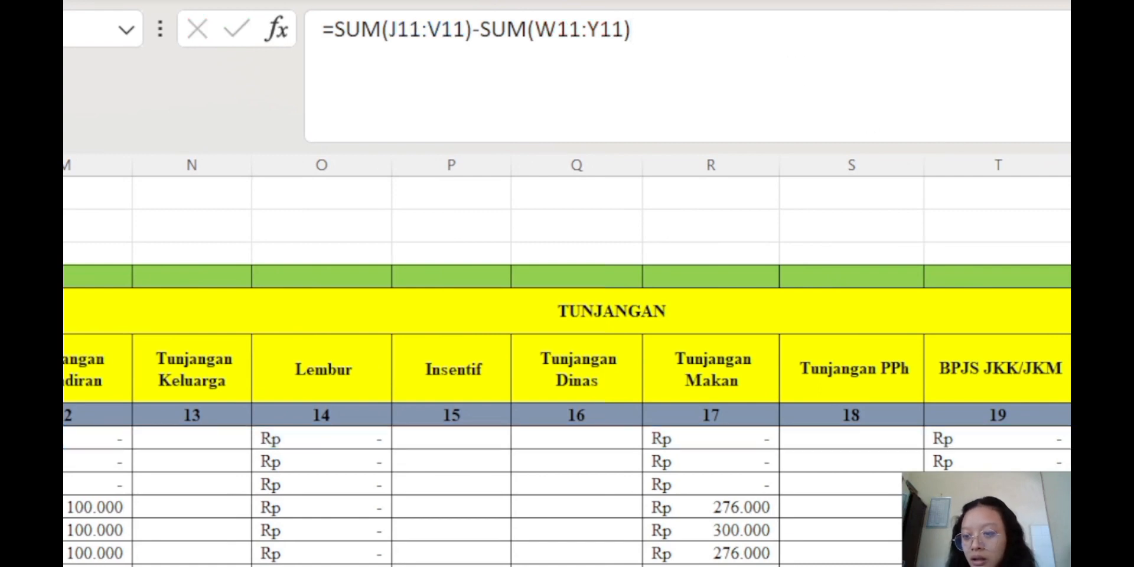
scroll(567, 366, "right", 2)
key("Right")
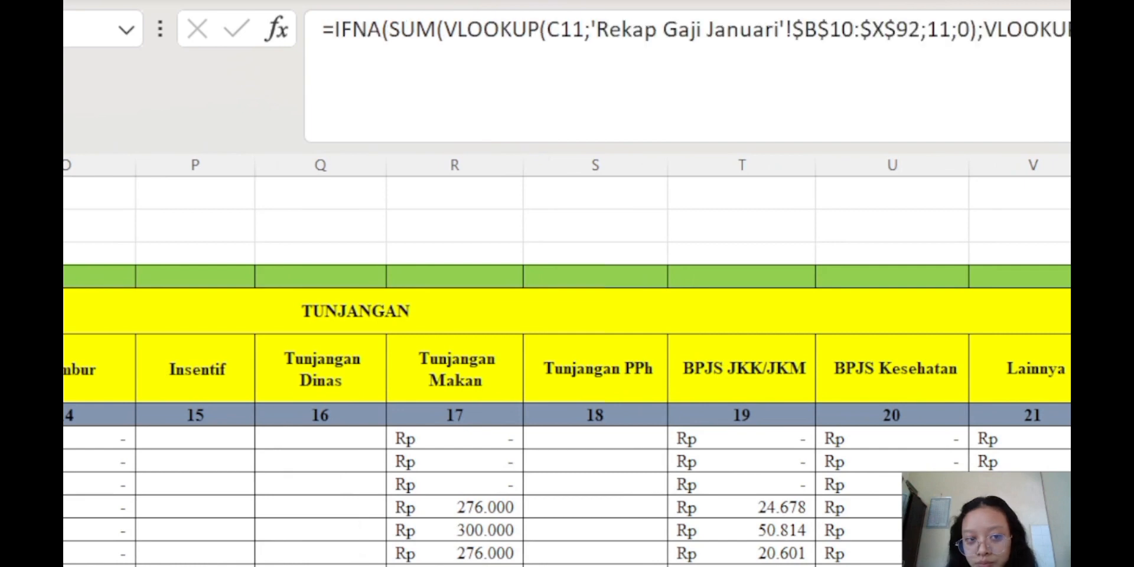
key("F2")
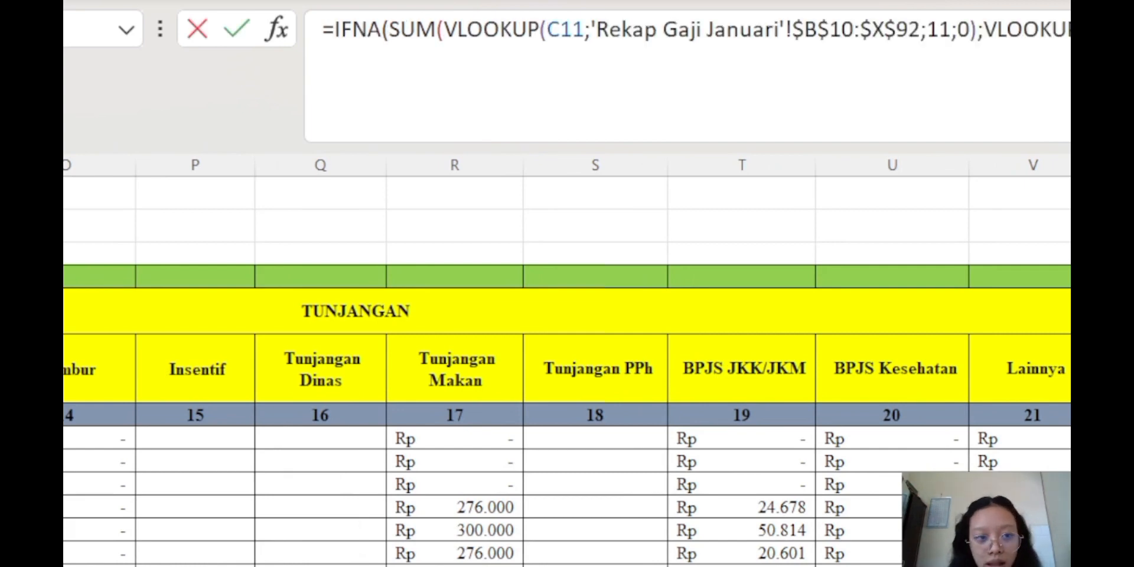
scroll(164, 359, "left", 10)
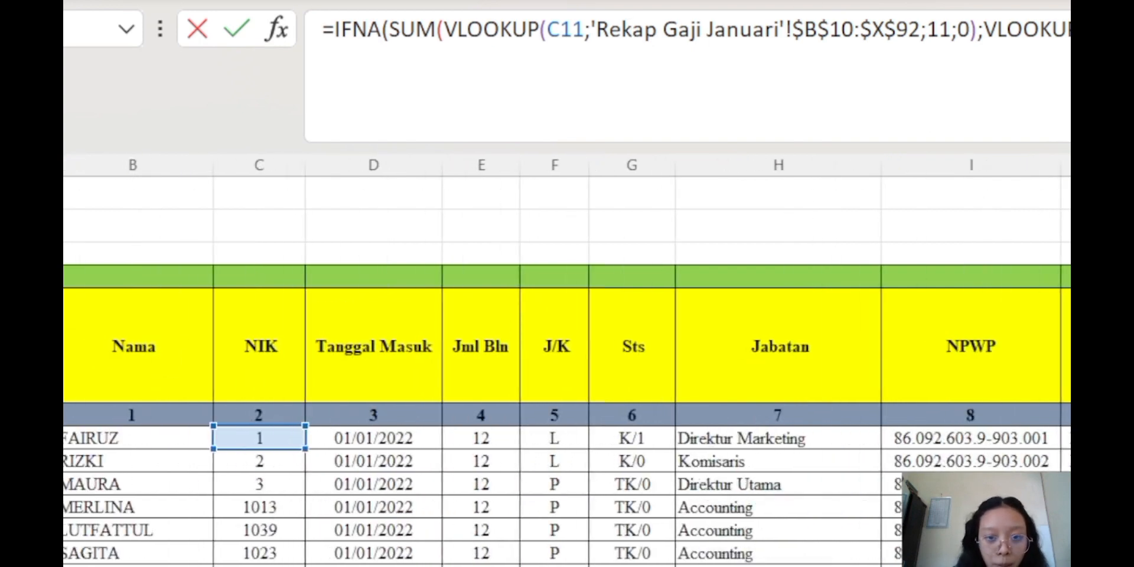
key("ctrl+Page_Down")
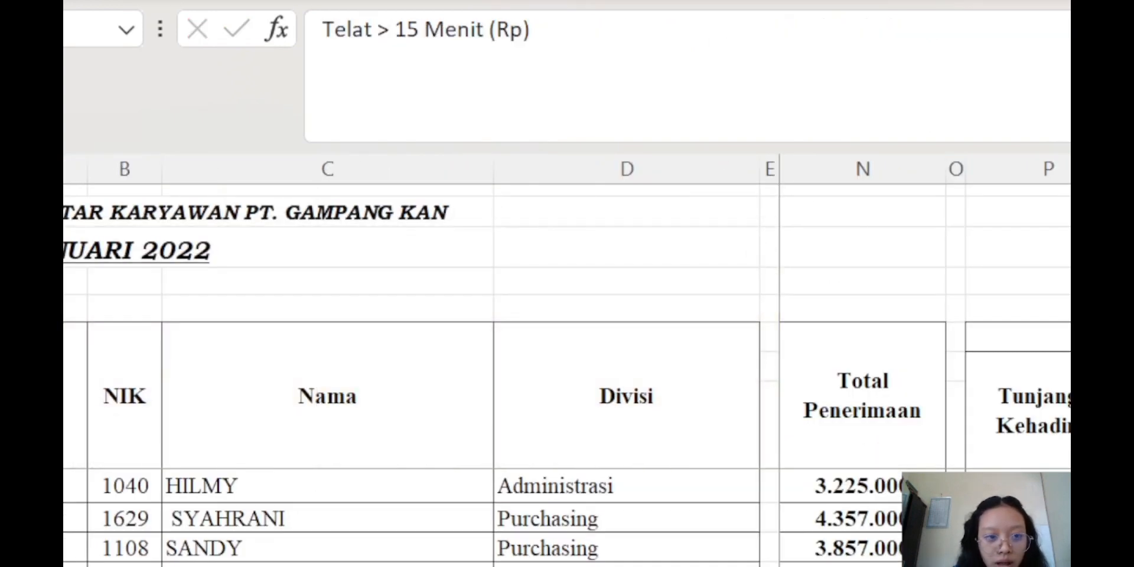
key("ctrl+Page_Up")
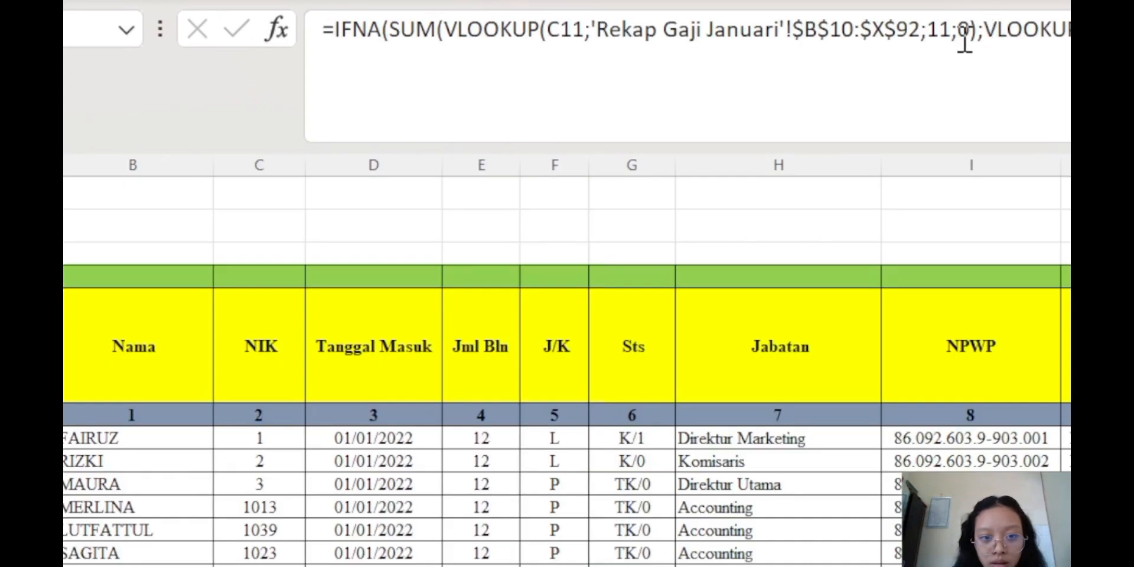
left_click(950, 30)
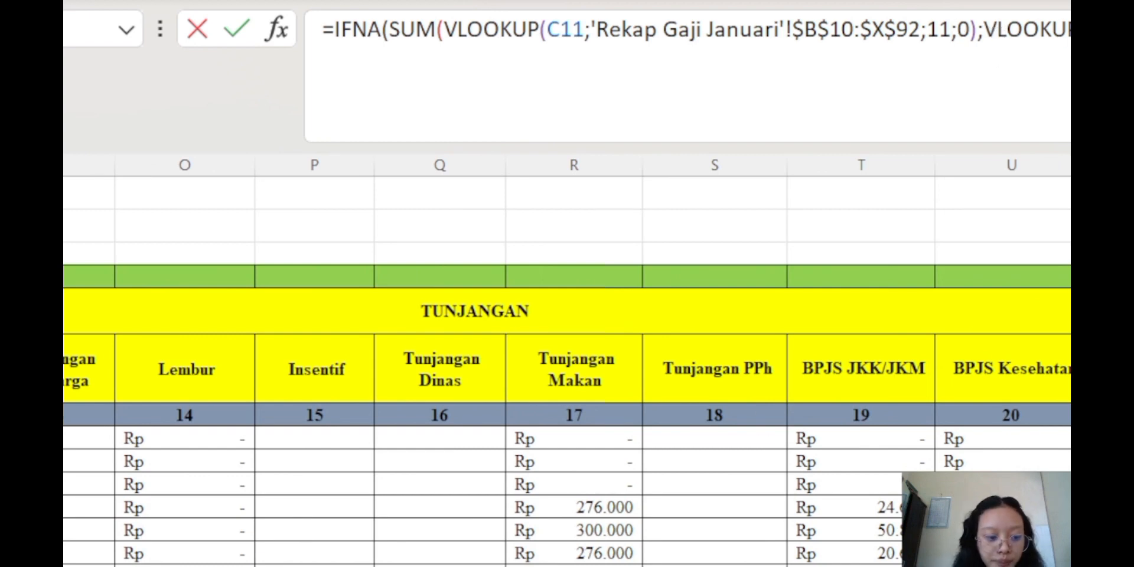
key("ctrl+Page_Up")
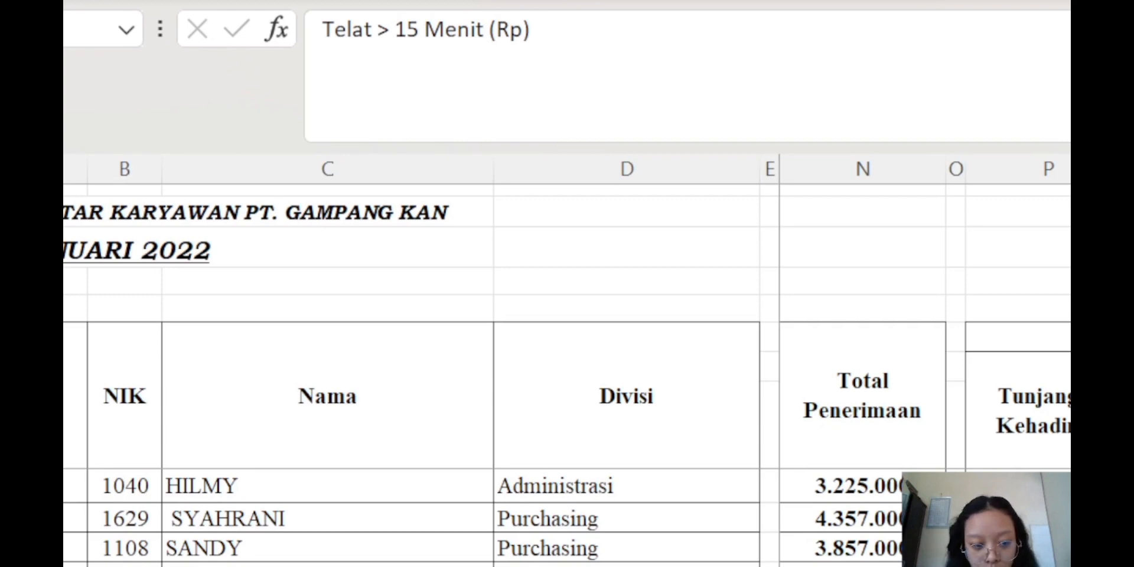
key("ctrl+Page_Down")
key("ctrl+Page_Up")
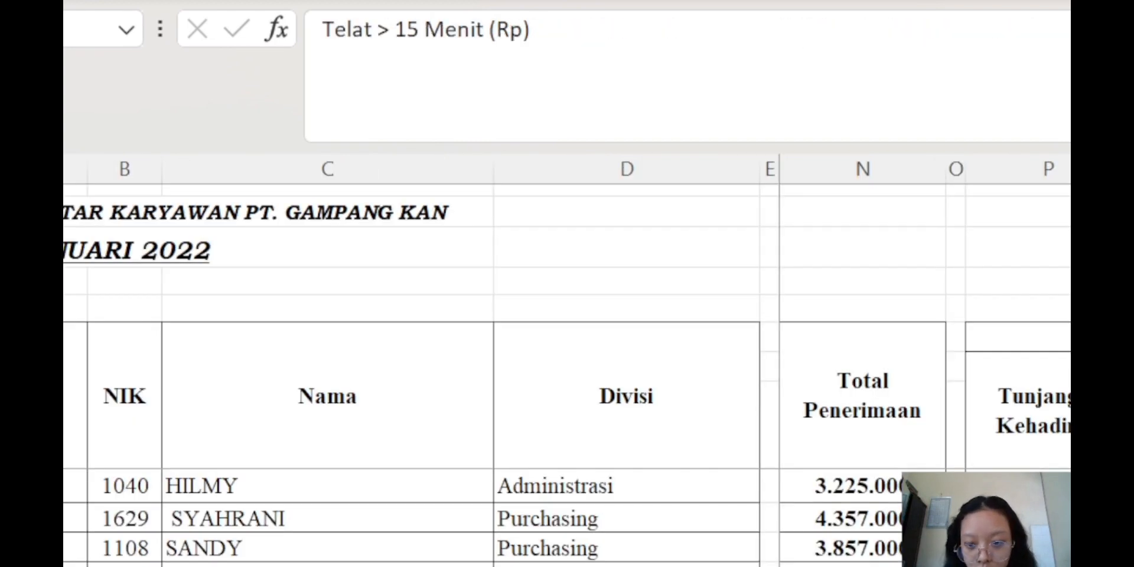
scroll(925, 355, "left", 5)
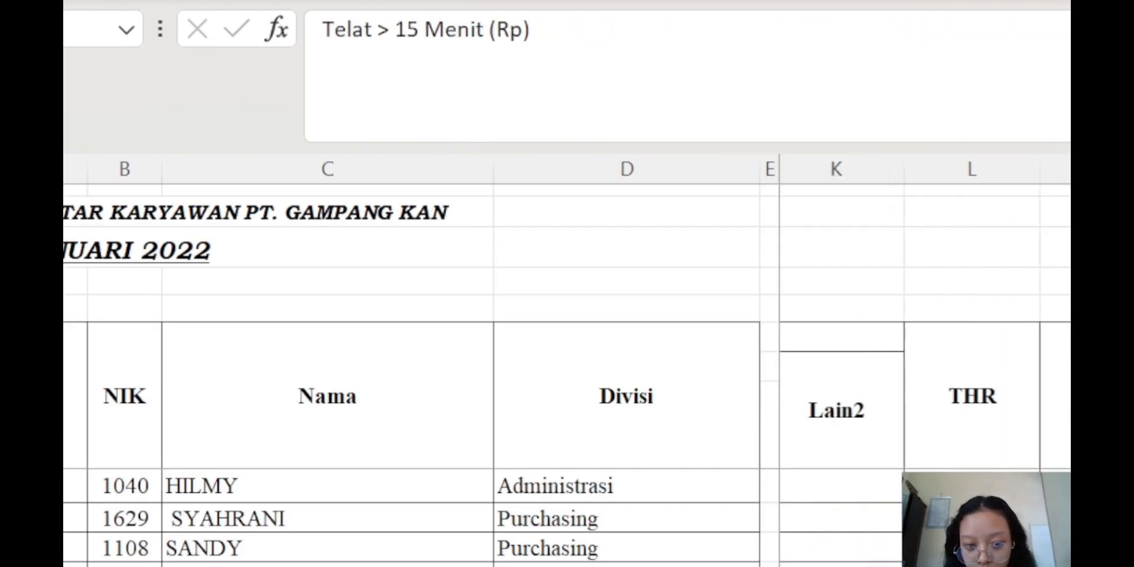
key("Down")
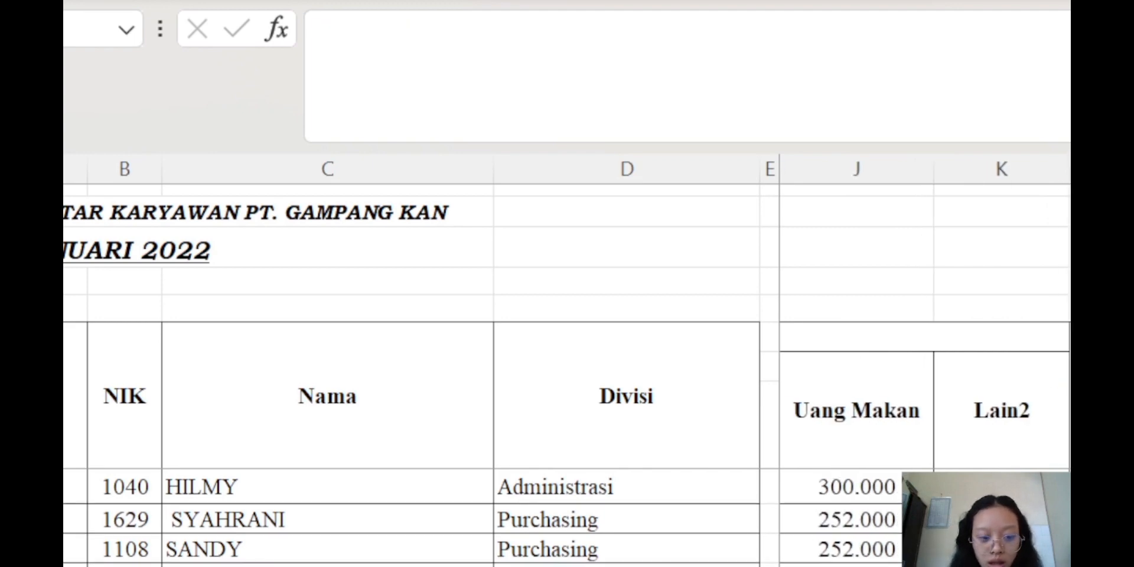
key("ctrl+Page_Down")
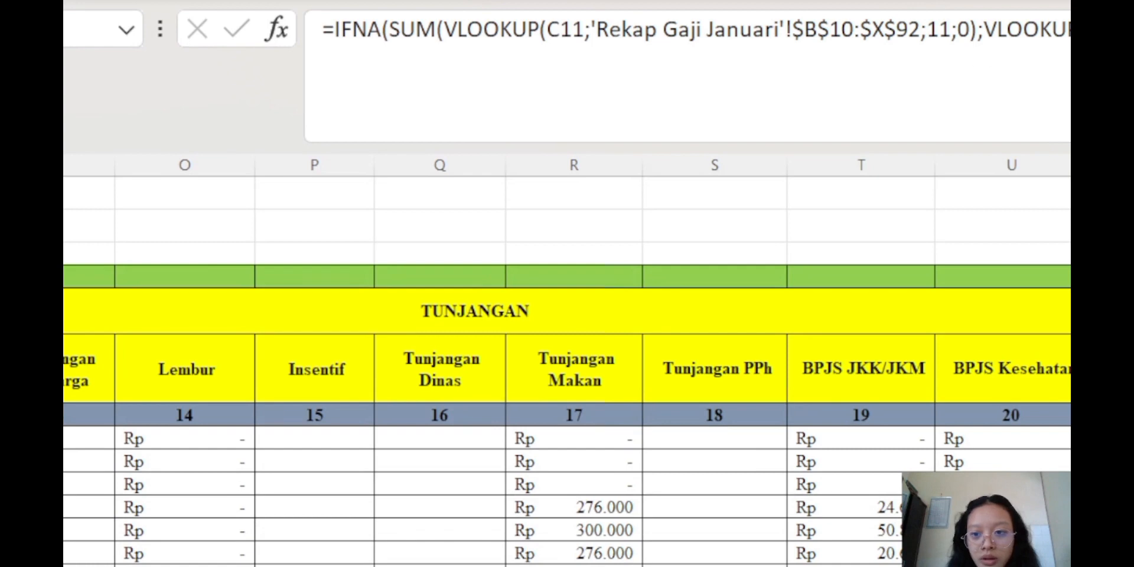
left_click(733, 31)
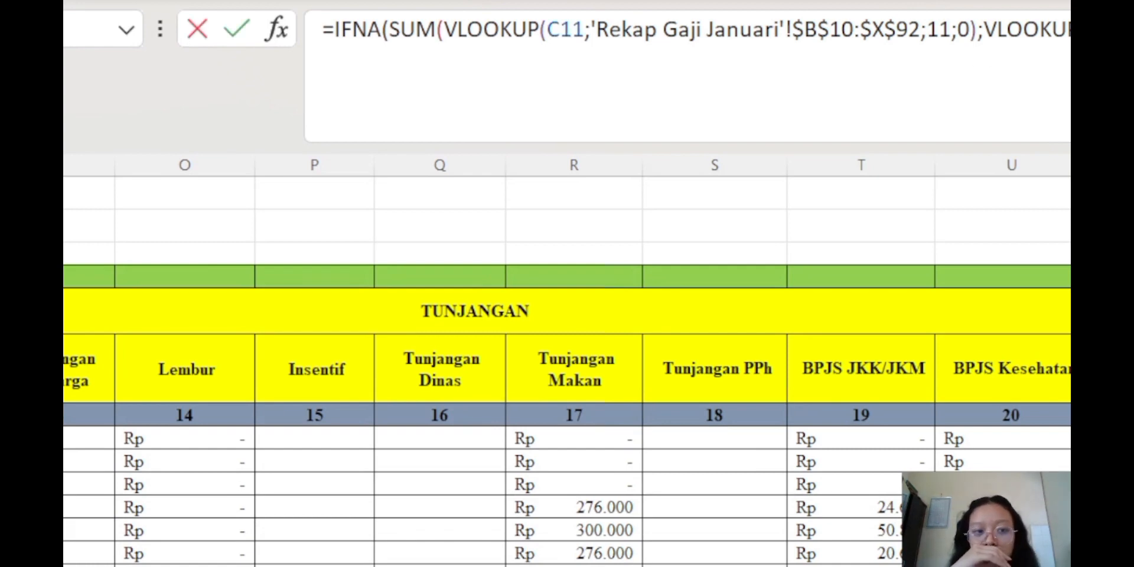
key("Return")
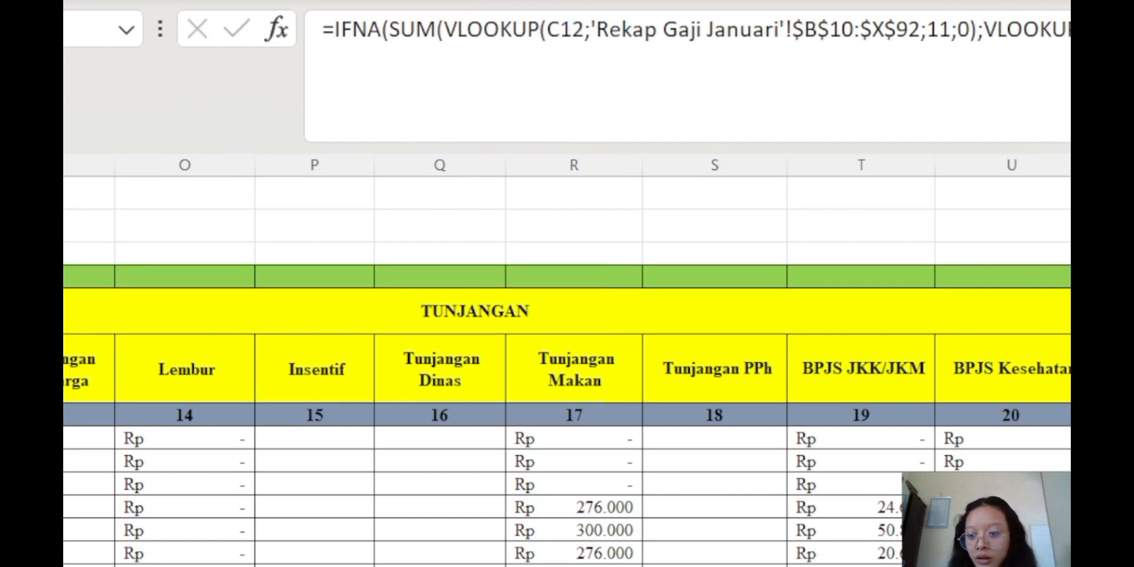
scroll(567, 371, "down", 20)
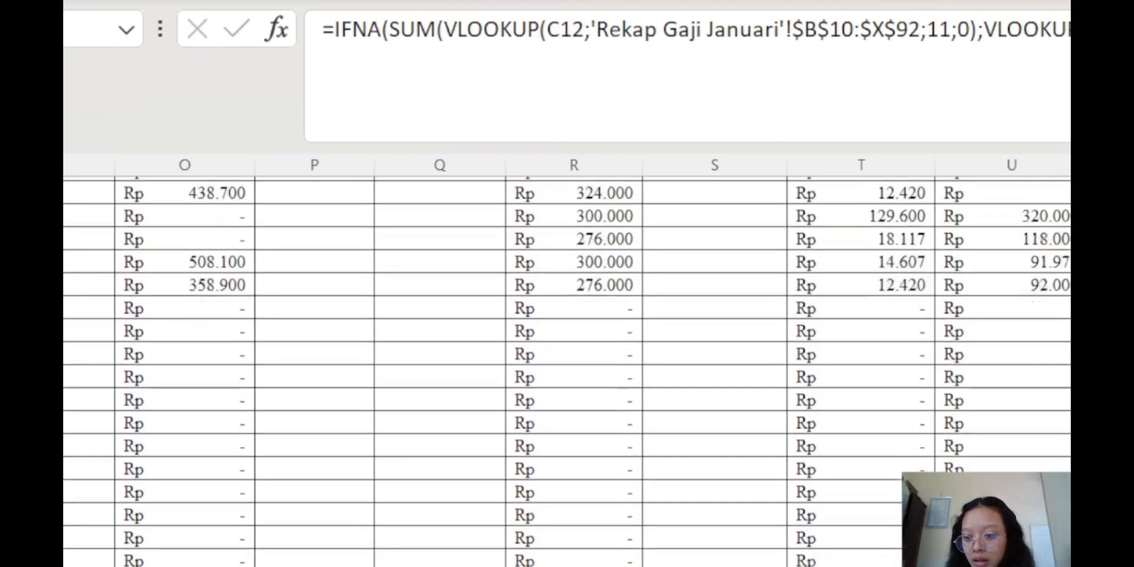
scroll(567, 371, "up", 20)
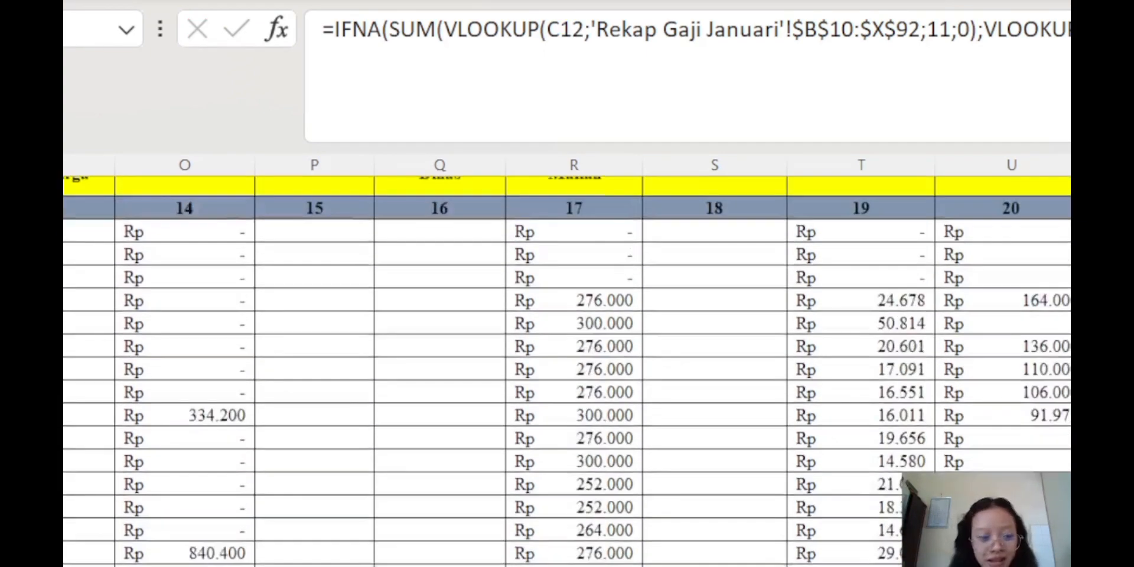
key("ctrl+Page_Up")
scroll(567, 518, "down", 8)
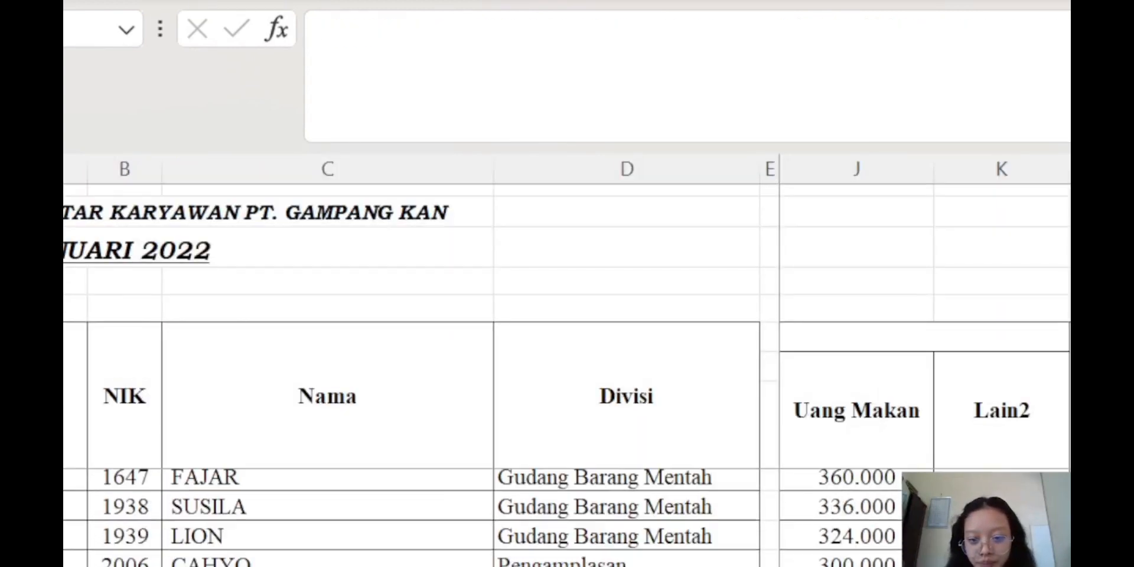
scroll(568, 518, "up", 8)
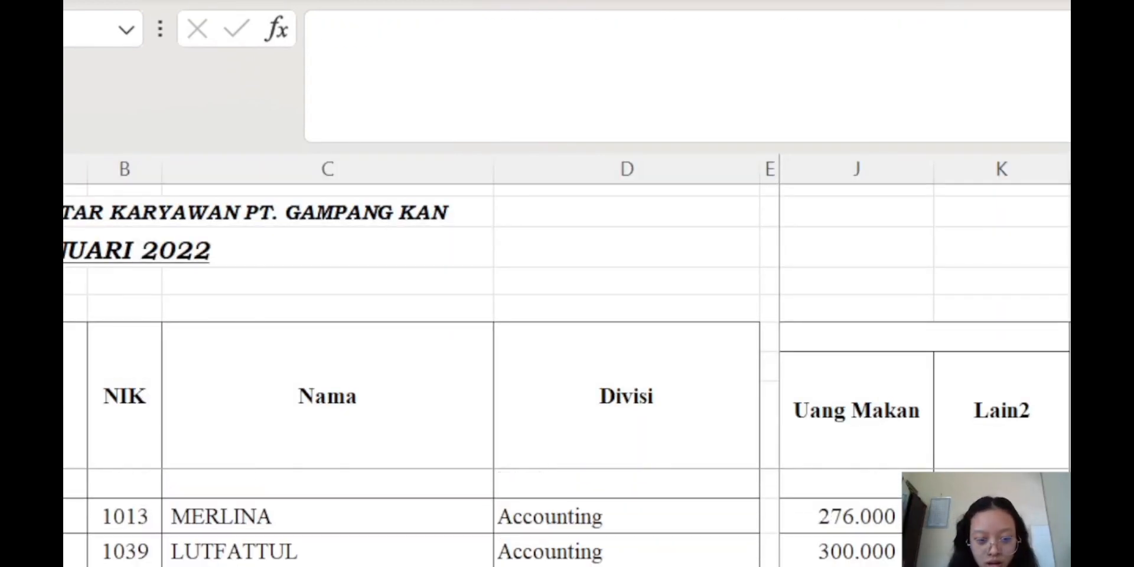
key("ctrl+Page_Down")
scroll(567, 371, "up", 5)
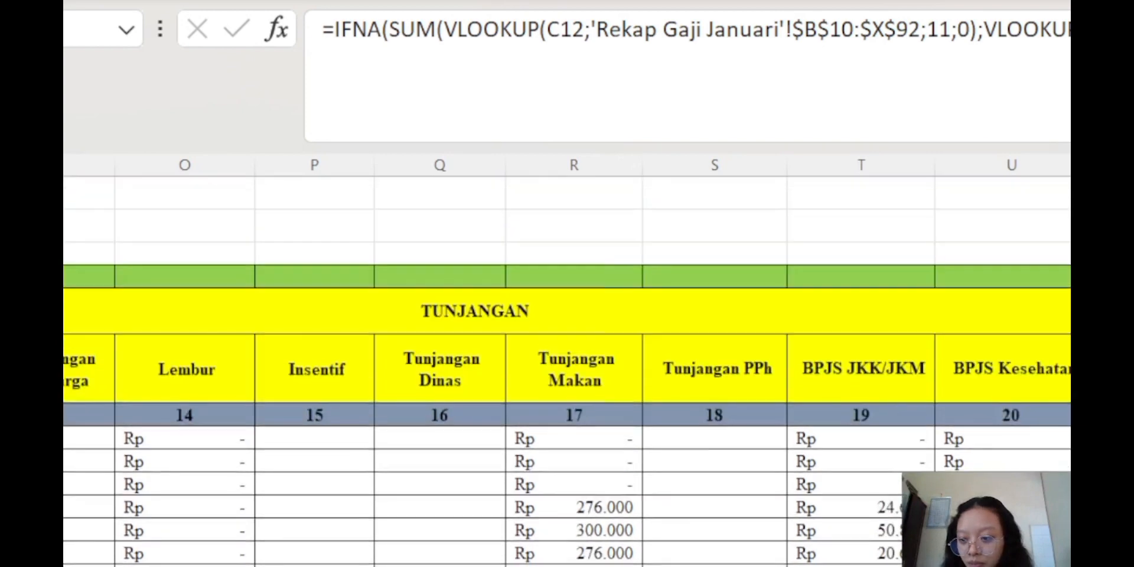
scroll(567, 362, "right", 4)
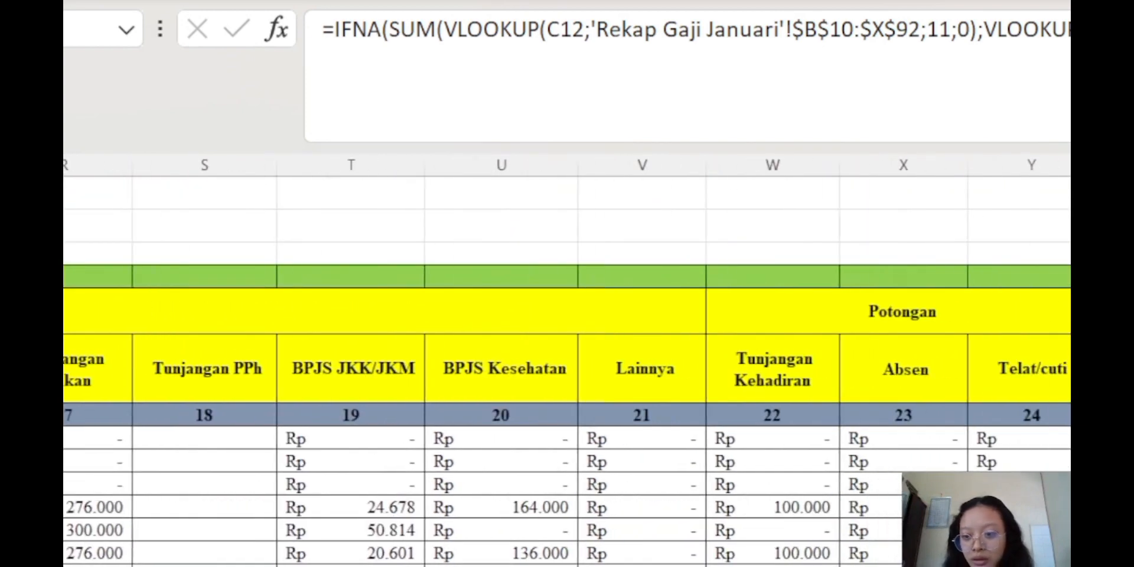
left_click(1111, 439)
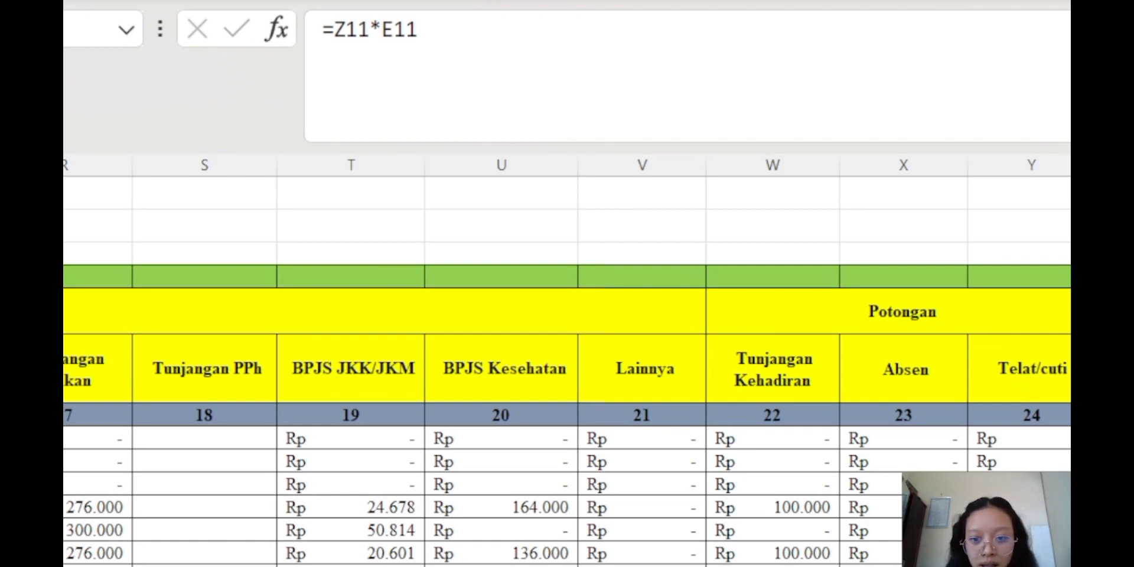
scroll(567, 362, "left", 10)
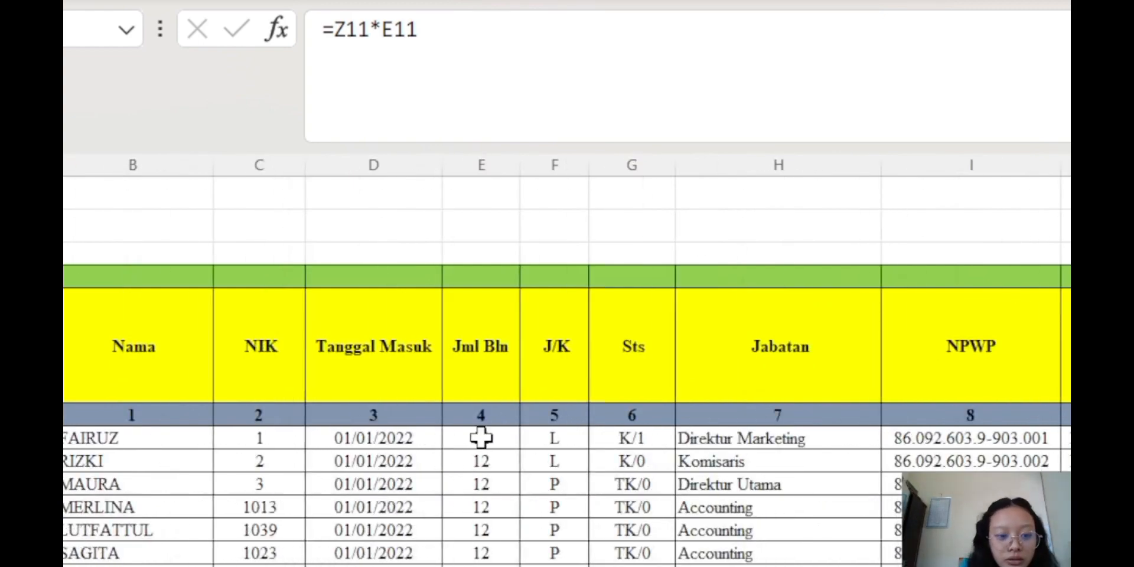
scroll(489, 430, "down", 10)
scroll(489, 430, "up", 6)
scroll(489, 426, "down", 7)
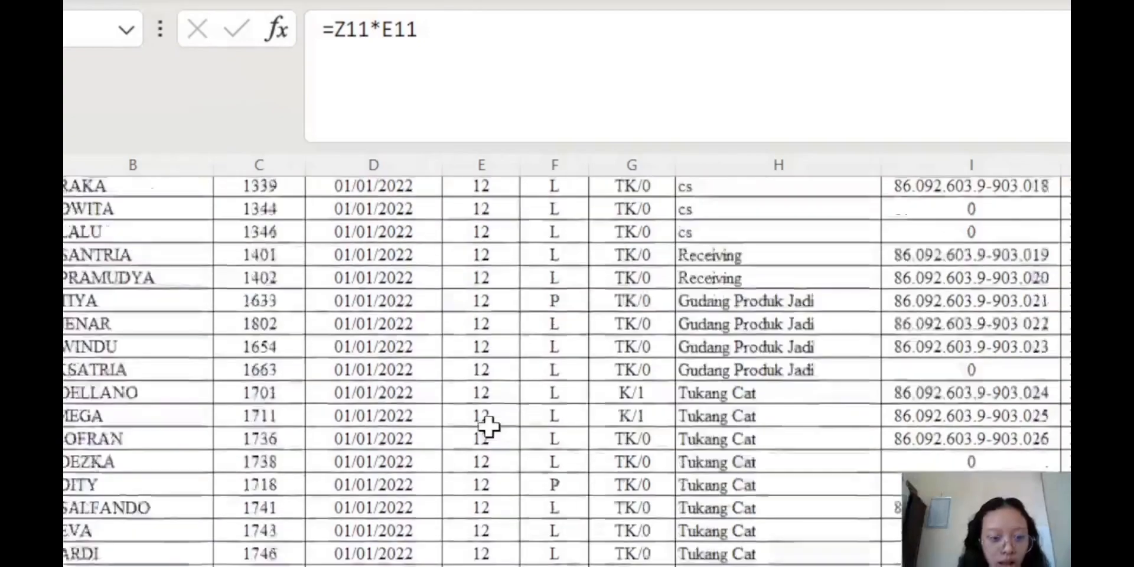
scroll(489, 426, "down", 20)
scroll(490, 423, "up", 5)
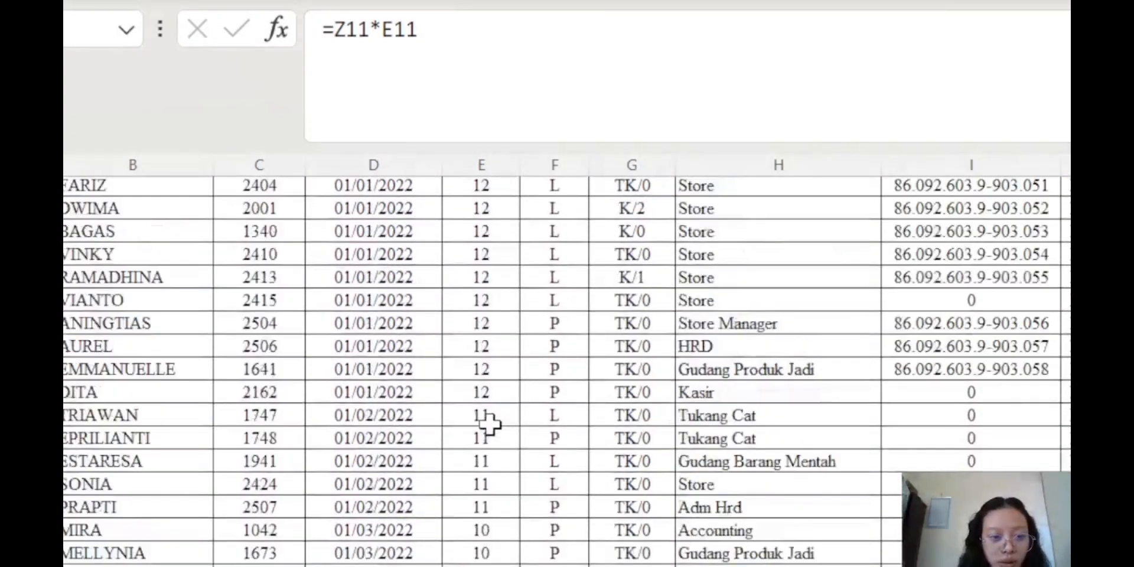
scroll(489, 422, "up", 5)
scroll(498, 425, "down", 11)
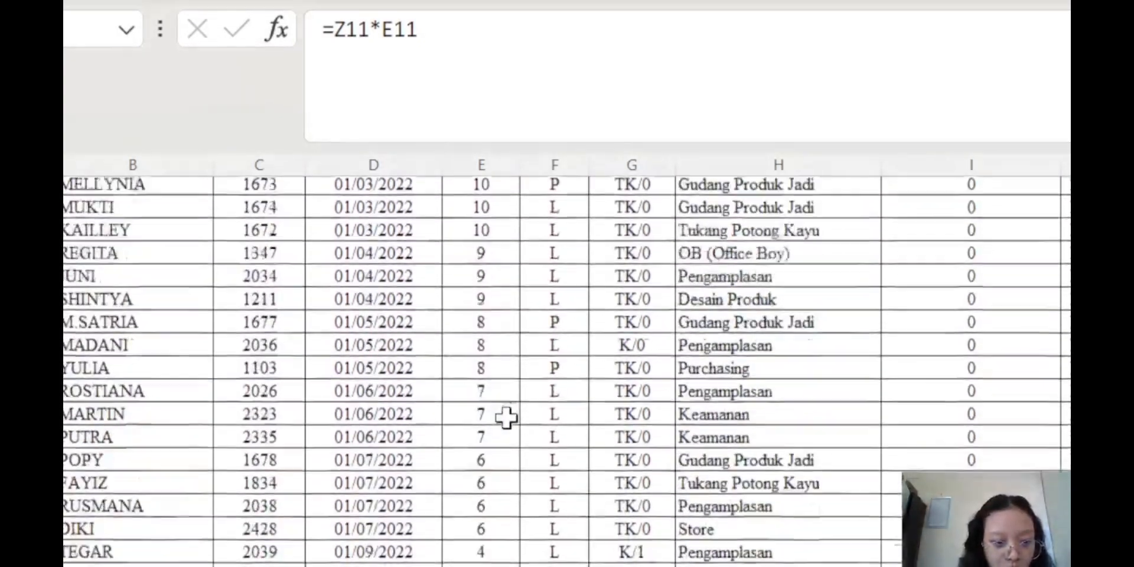
scroll(507, 418, "down", 1)
scroll(473, 517, "up", 3)
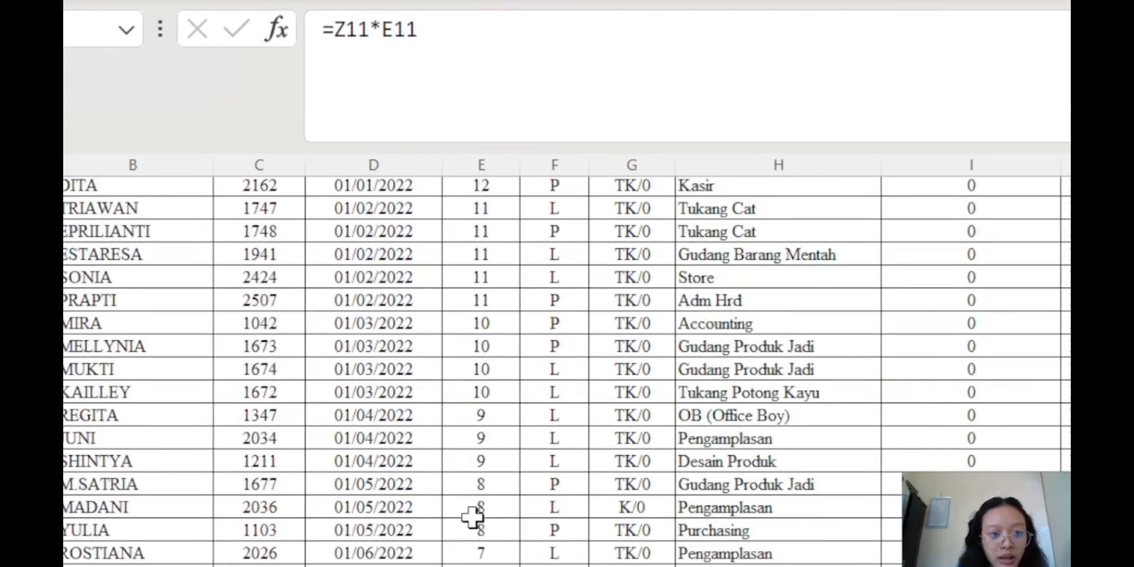
scroll(473, 517, "up", 10)
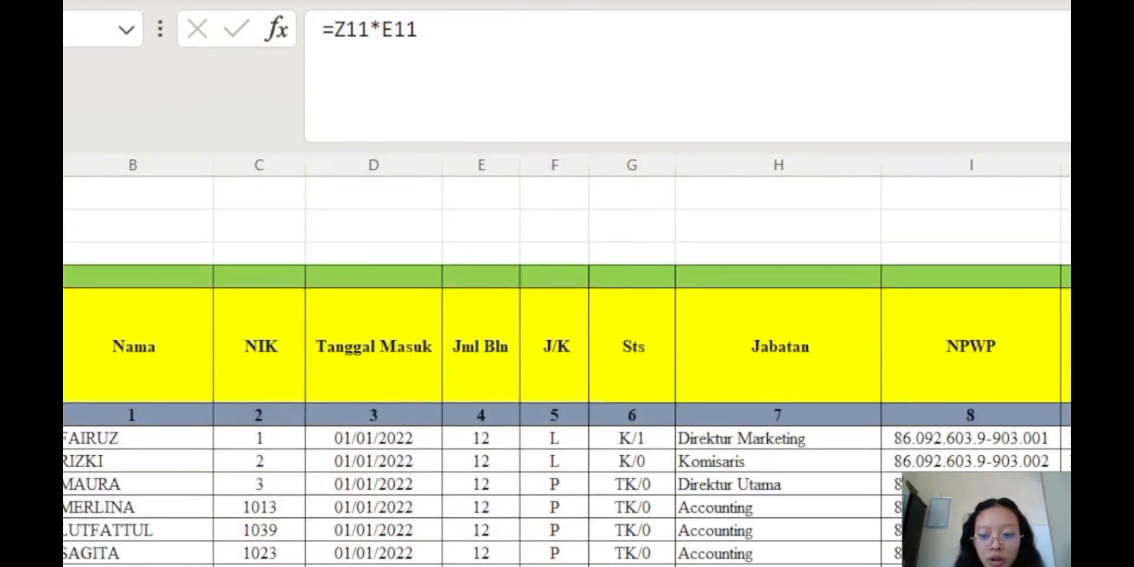
scroll(567, 362, "right", 15)
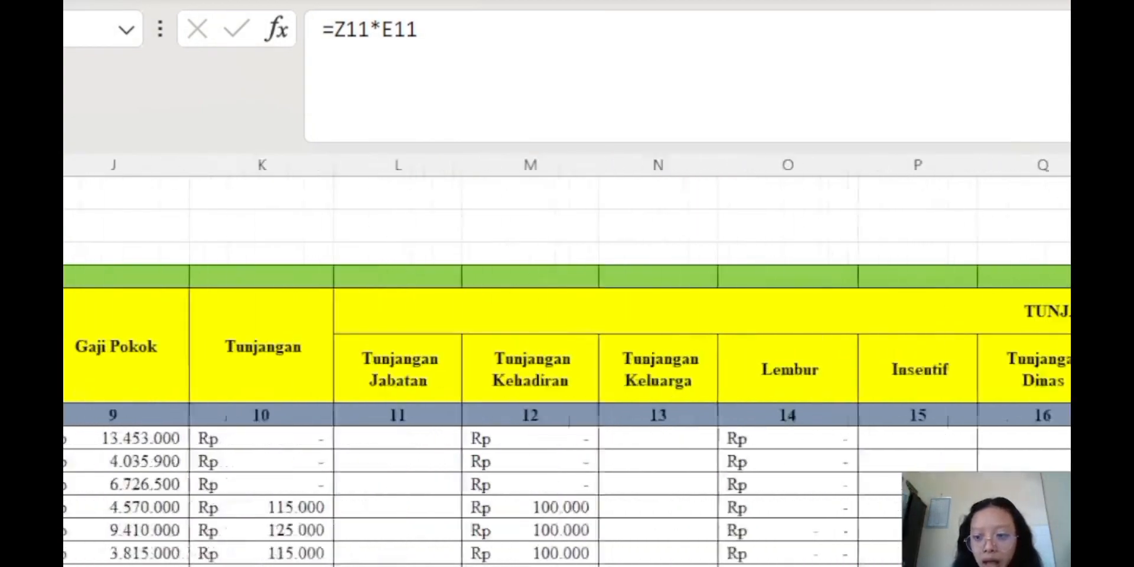
scroll(567, 362, "right", 6)
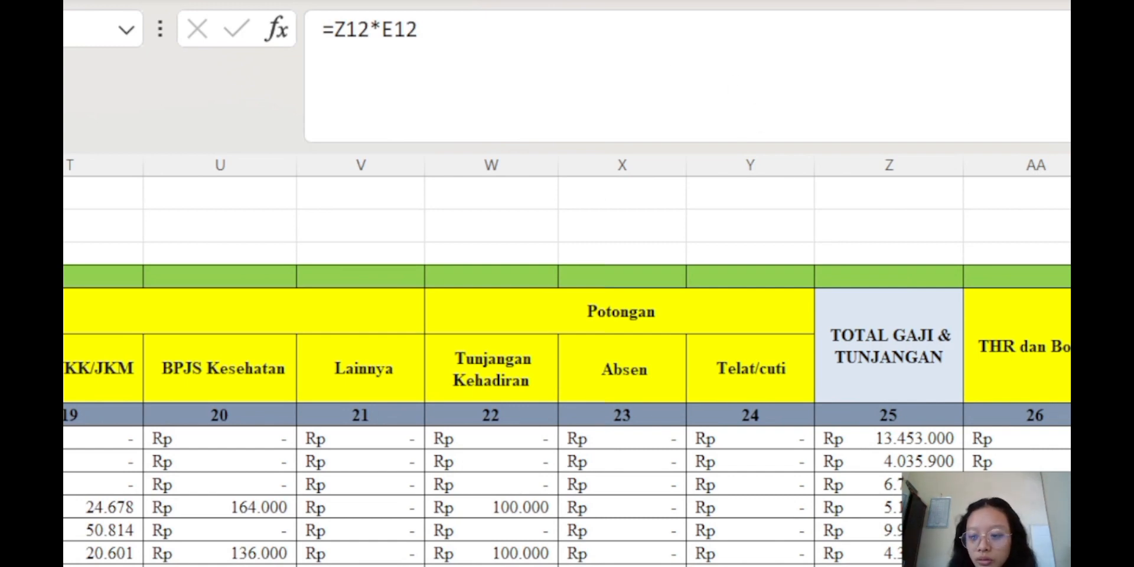
scroll(567, 361, "right", 4)
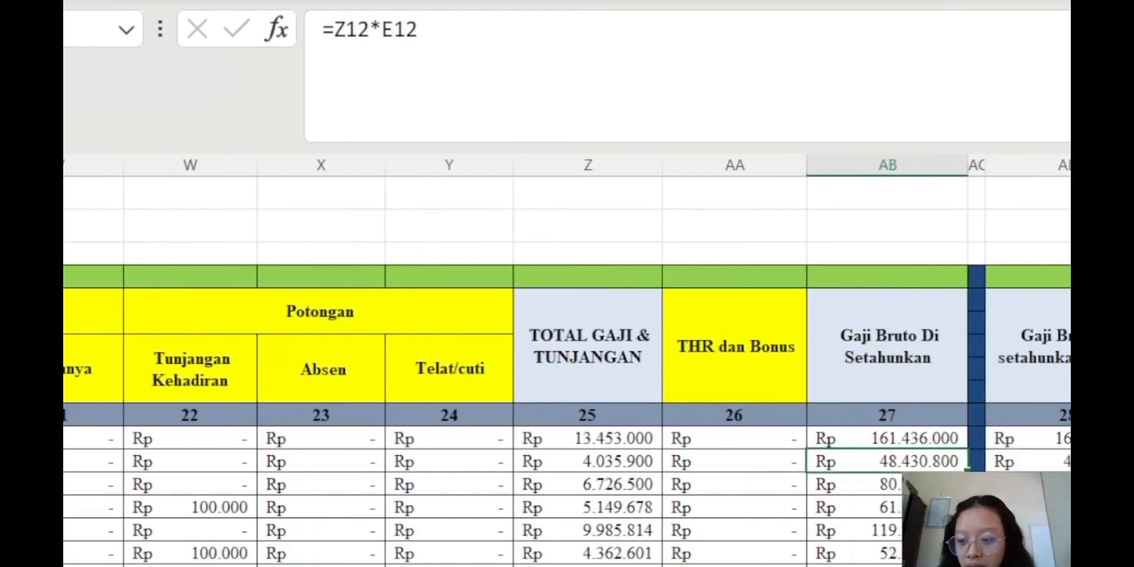
scroll(567, 360, "right", 5)
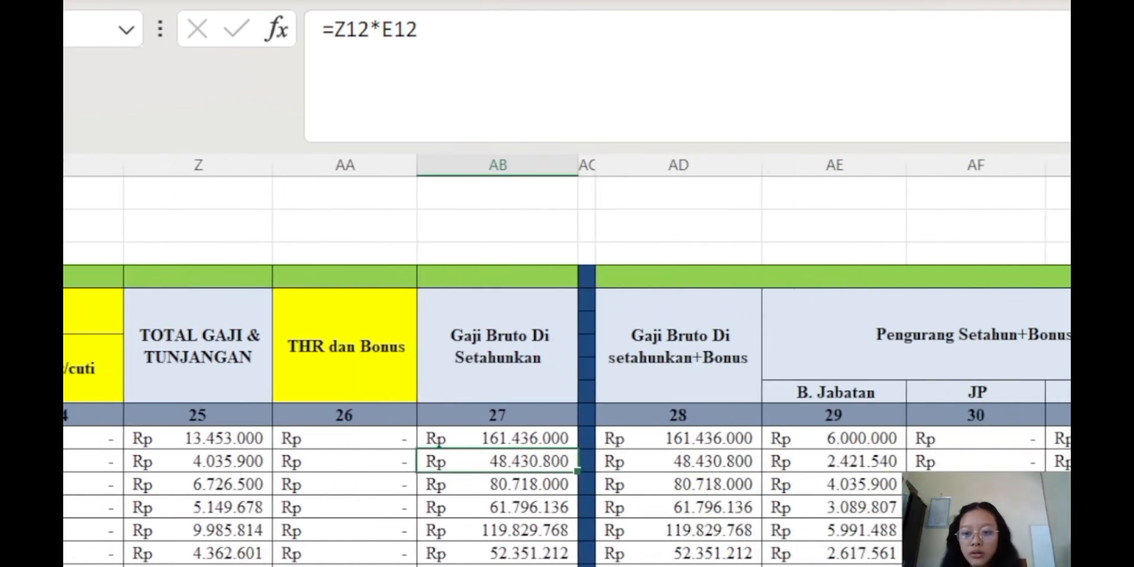
Compare the gross-plus-bonus formula in AD11 with the annualised gross formula in AB11
left_click(683, 358)
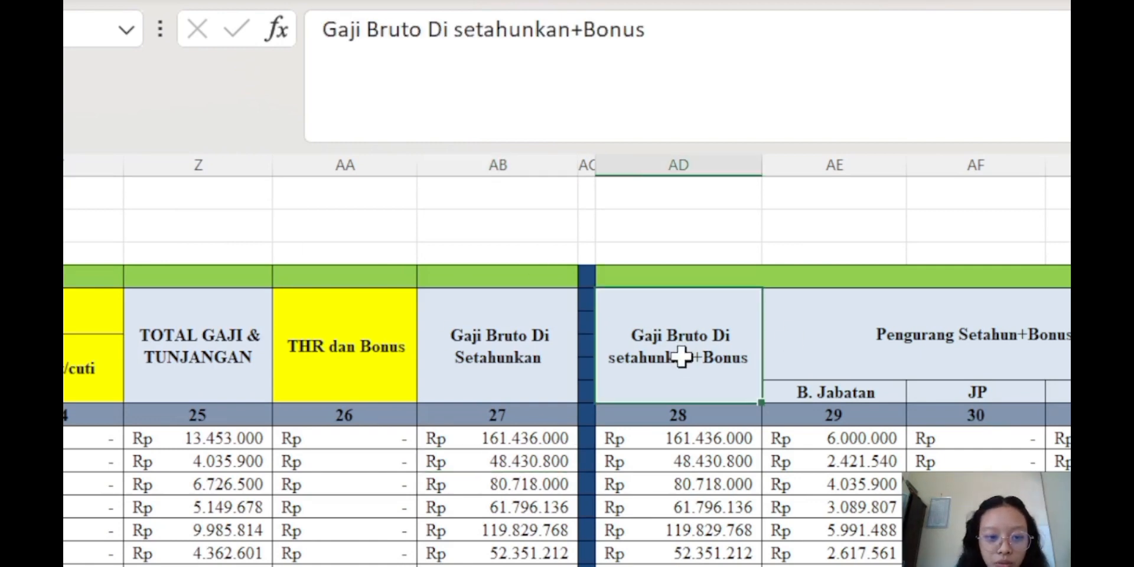
scroll(473, 506, "down", 1)
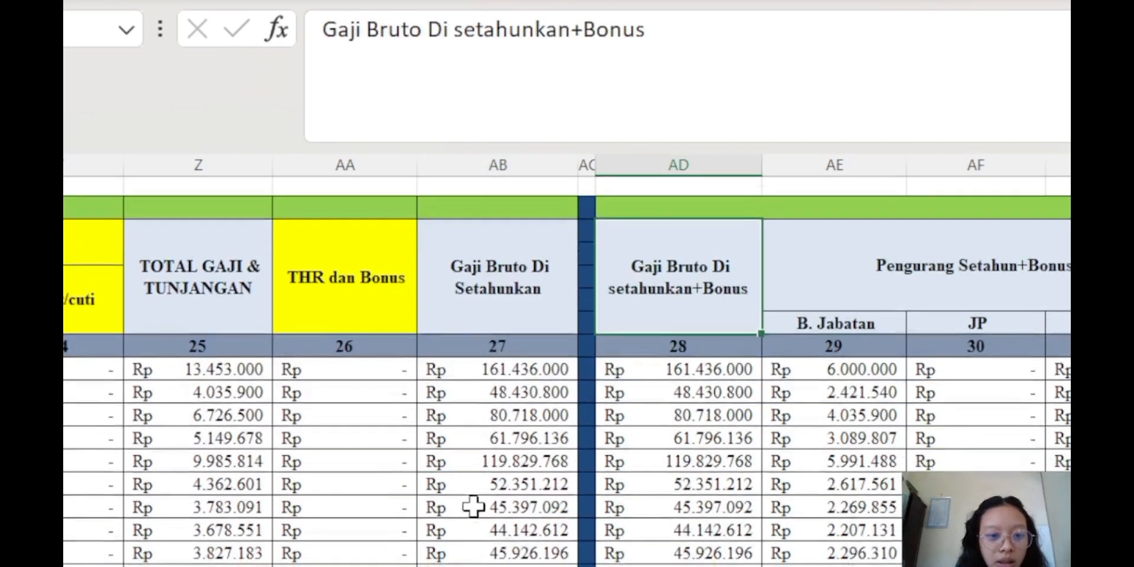
left_click(680, 369)
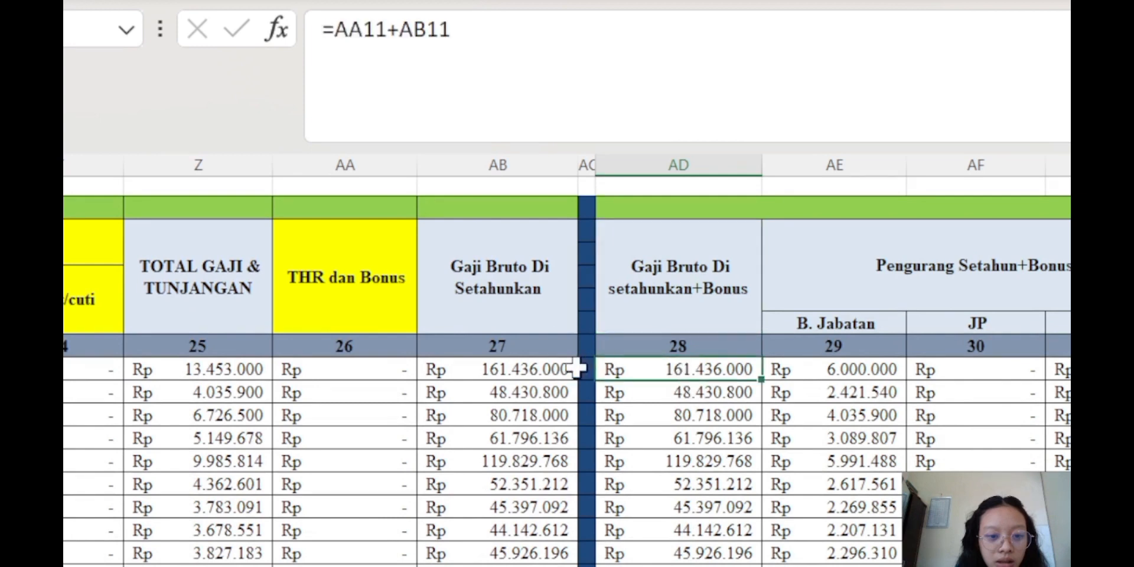
left_click(543, 370)
left_click(690, 371)
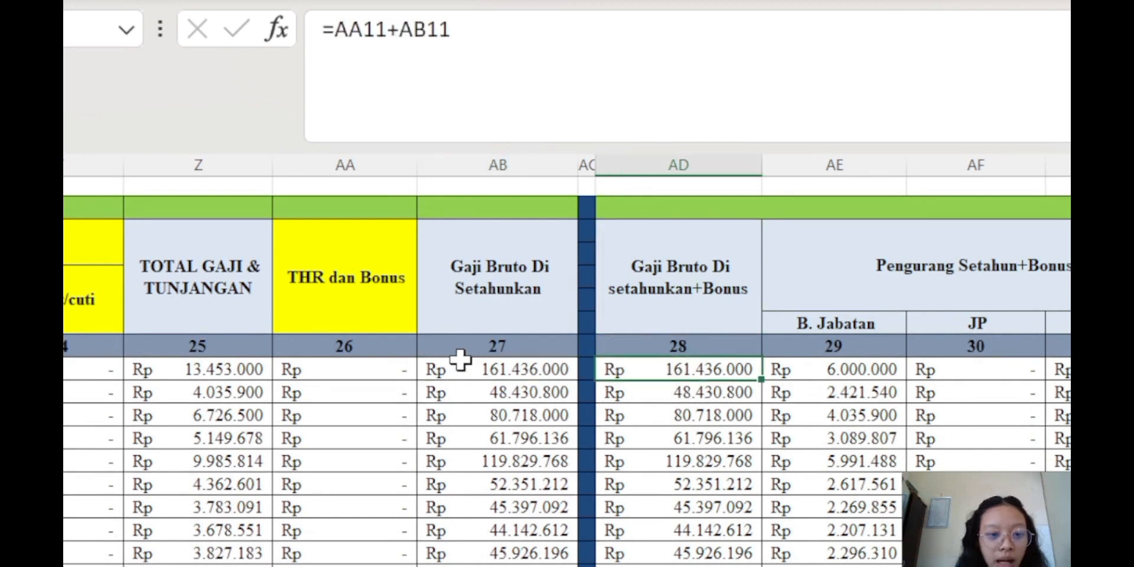
left_click(496, 370)
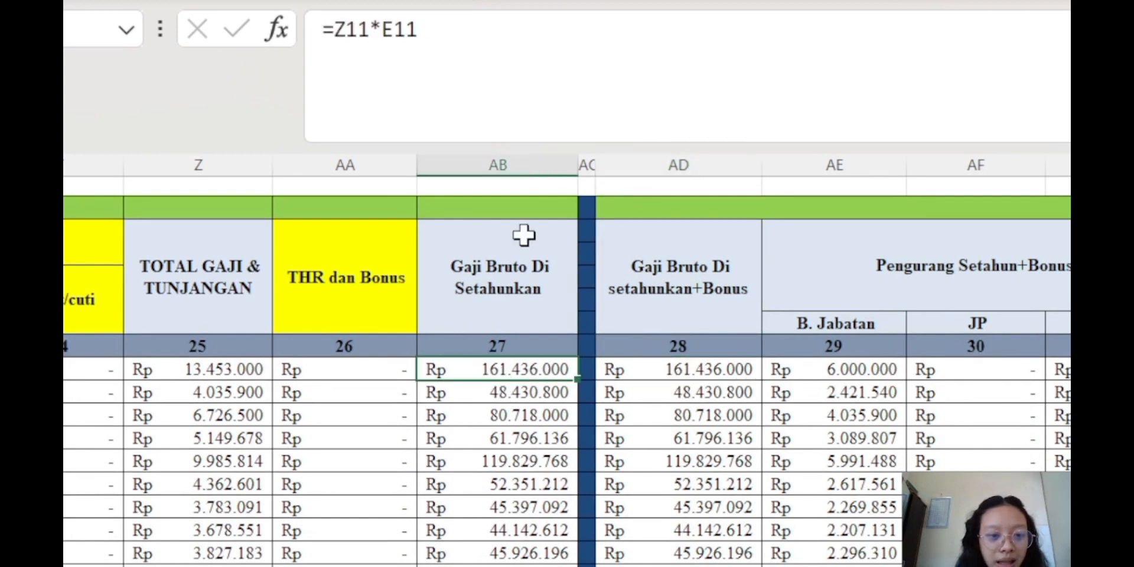
left_click(642, 371)
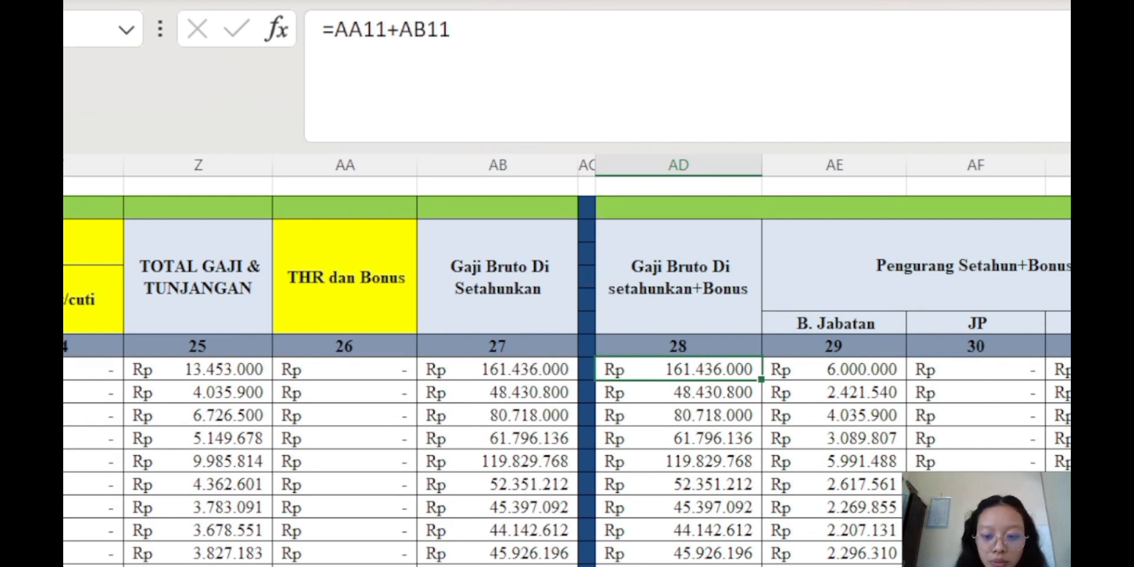
Change AD11 to =AA11+AB11, giving Rp 161.436.000, then review the B. Jabatan, JP and JHT headings
left_click(835, 70)
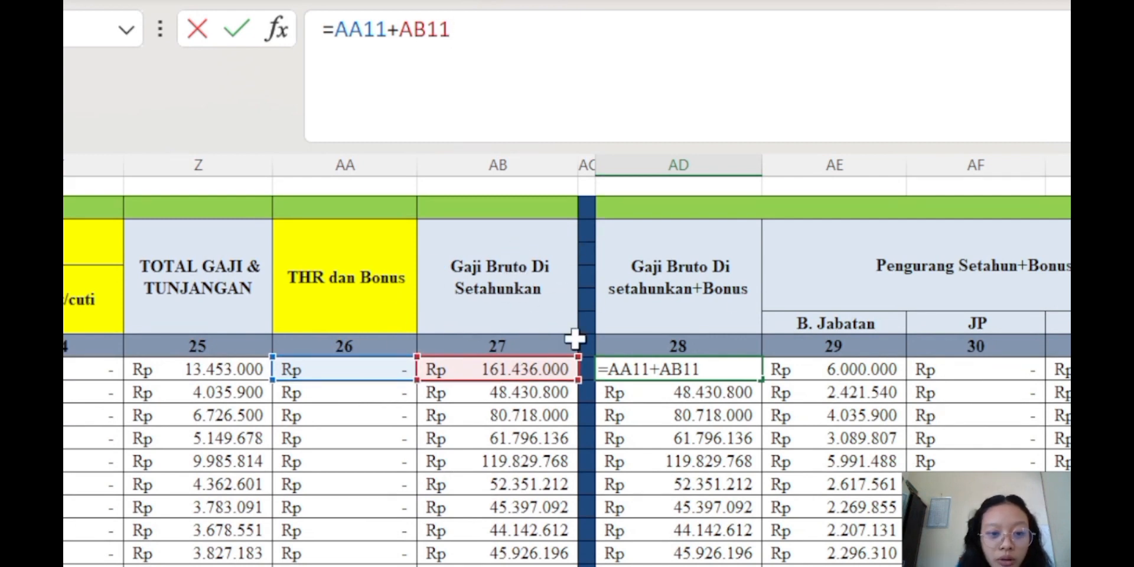
key("Return")
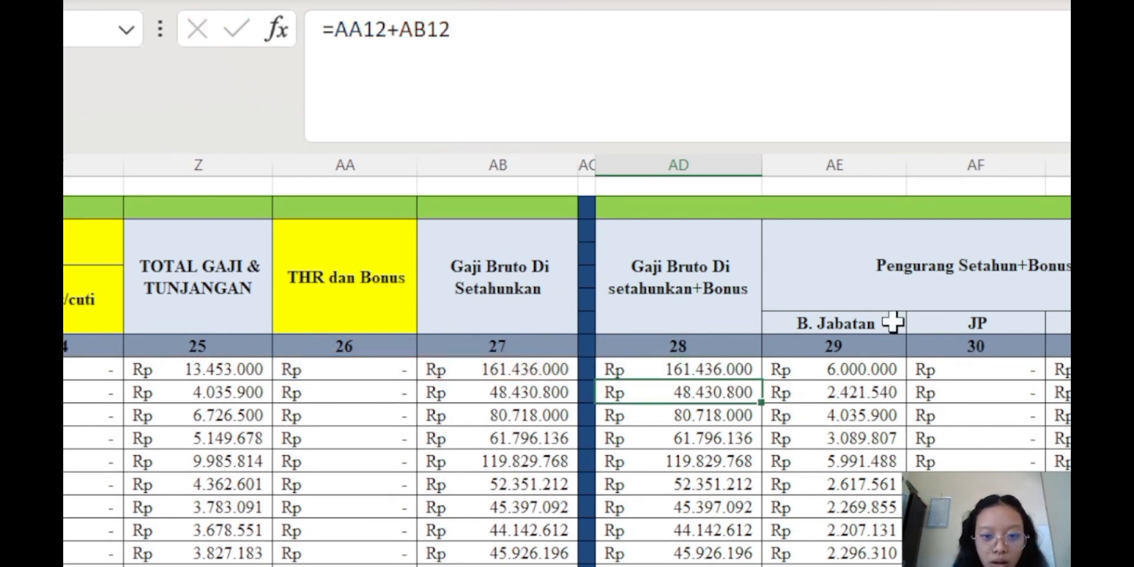
left_click(971, 283)
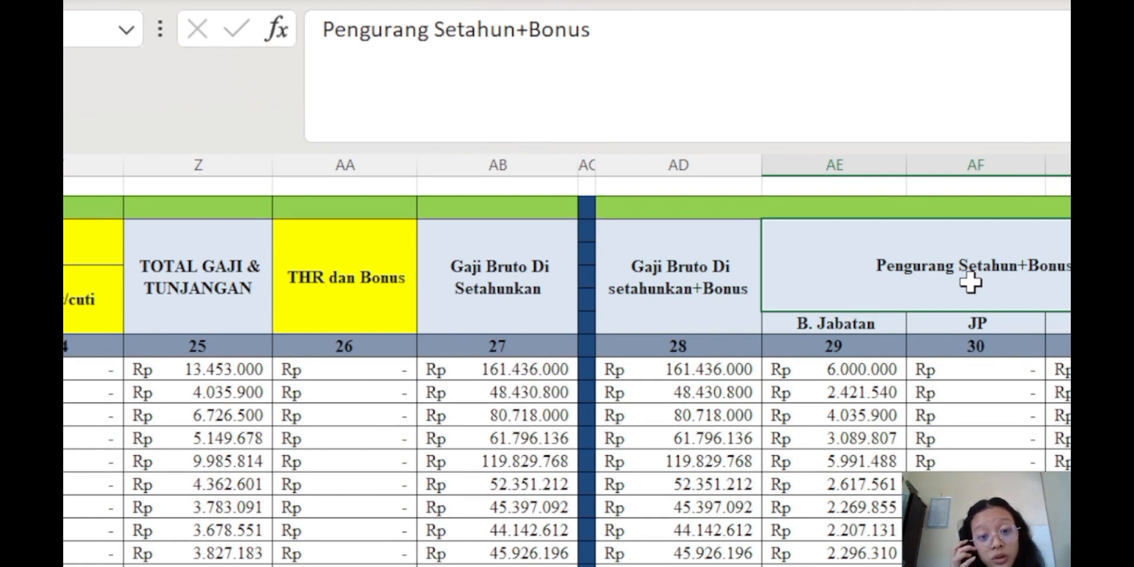
left_click(898, 324)
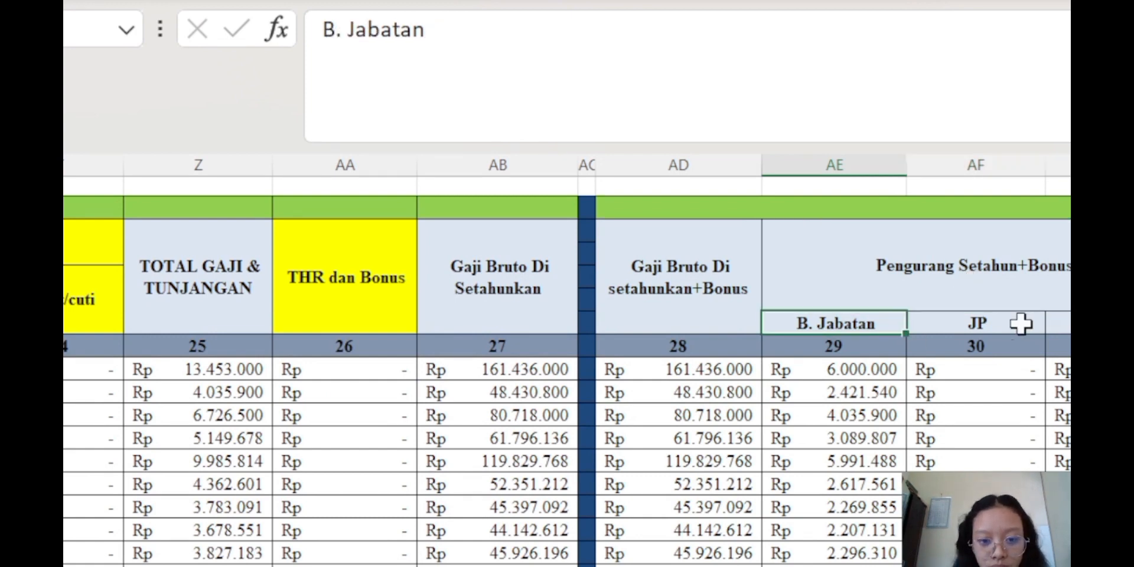
left_click(1018, 321)
left_click(1064, 323)
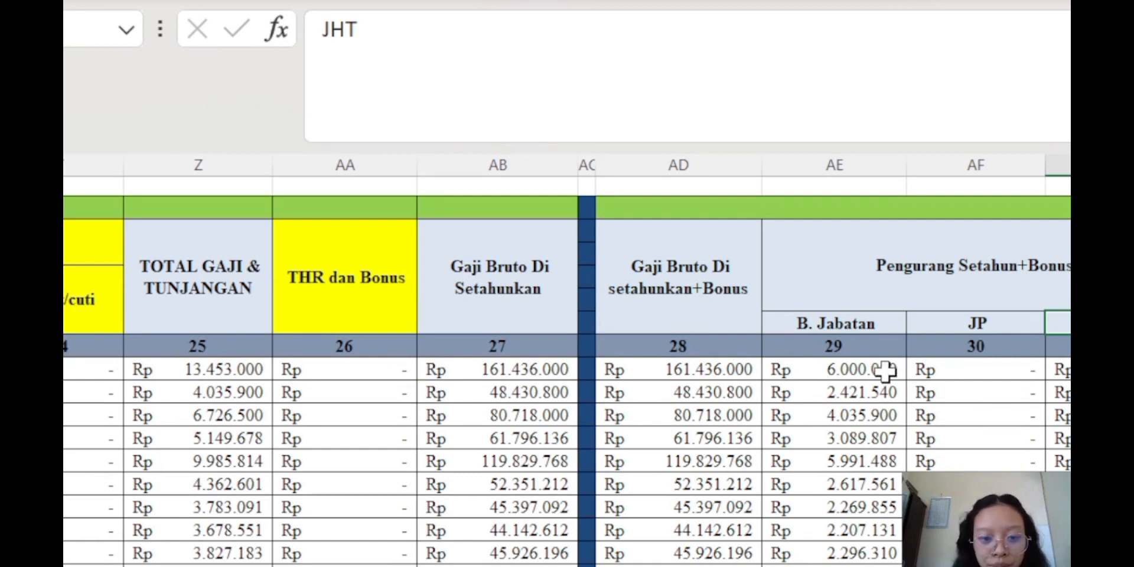
Enter =MIN(E11*500000;(AD11)*5%) in AE11, giving a position cost of Rp 6.000.000
left_click(881, 369)
left_click(745, 37)
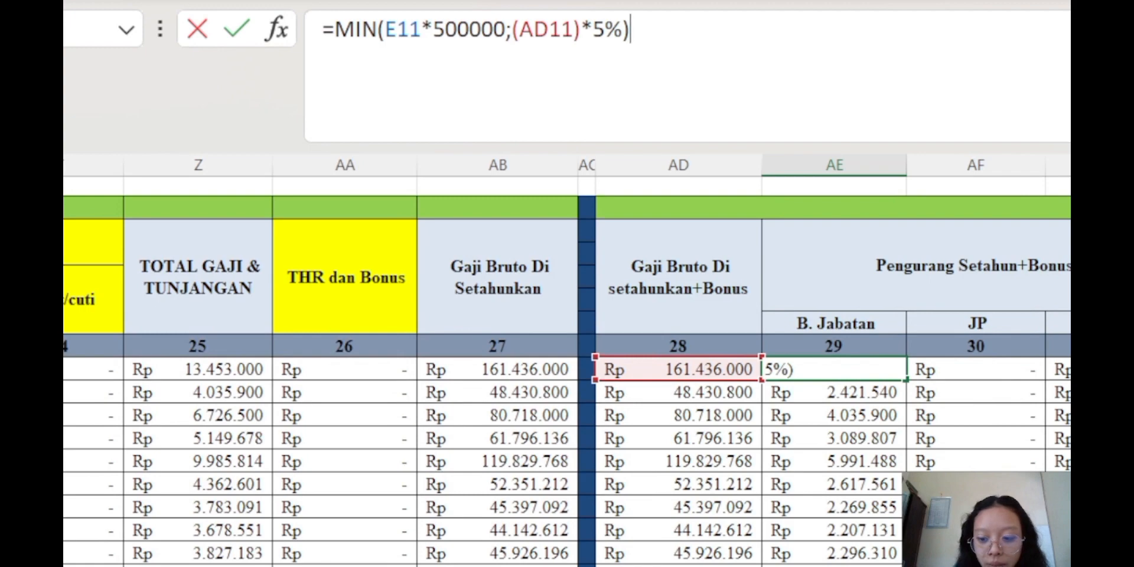
scroll(567, 367, "left", 10)
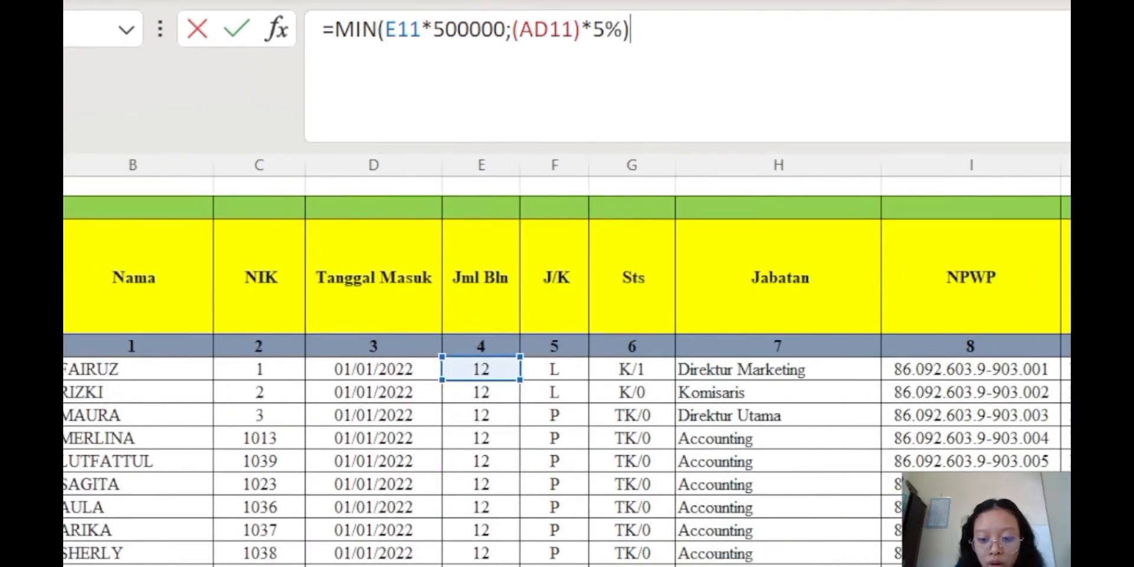
scroll(567, 366, "right", 10)
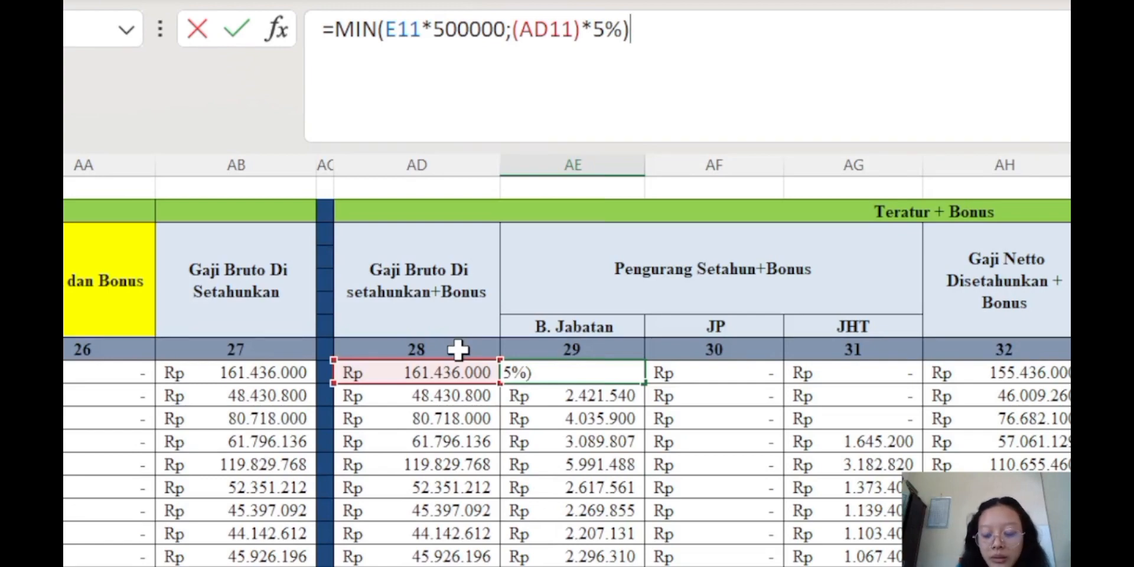
key("Return")
left_click(552, 371)
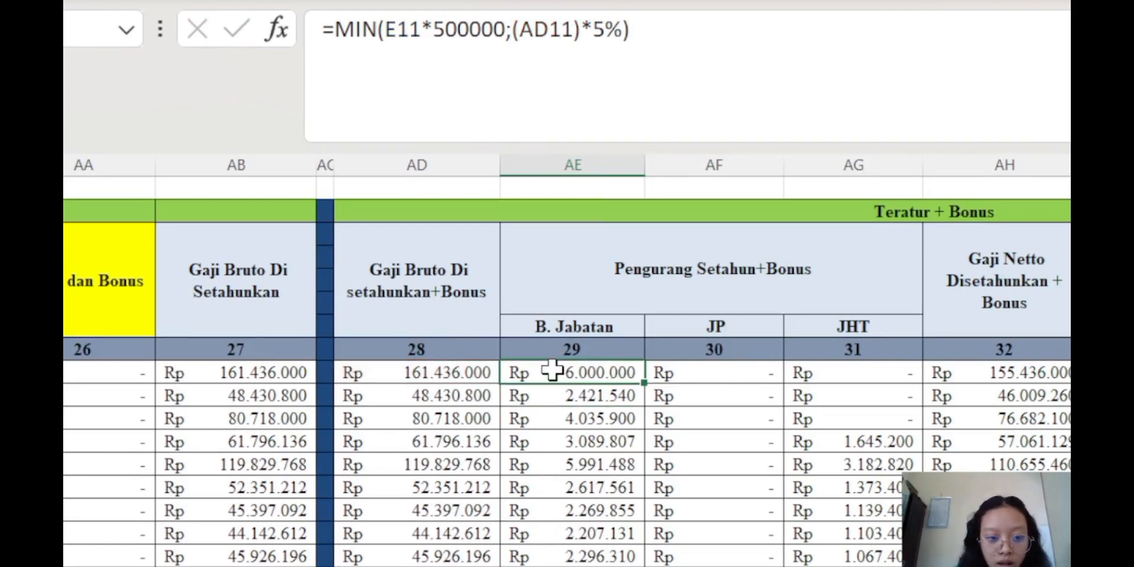
In AG11 enter =IFNA(VLOOKUP(C11;'Rekap Gaji Januari'!$B$10:$X$92;17;0);0)*E11 for JHT
left_click(738, 371)
scroll(705, 374, "down", 5)
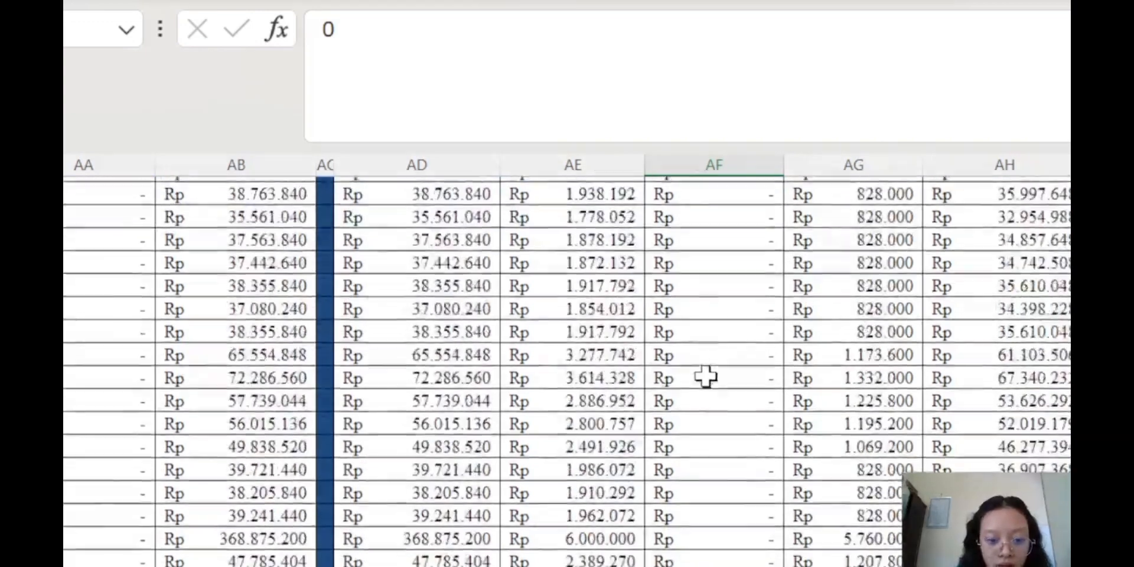
scroll(706, 377, "down", 5)
scroll(706, 377, "up", 15)
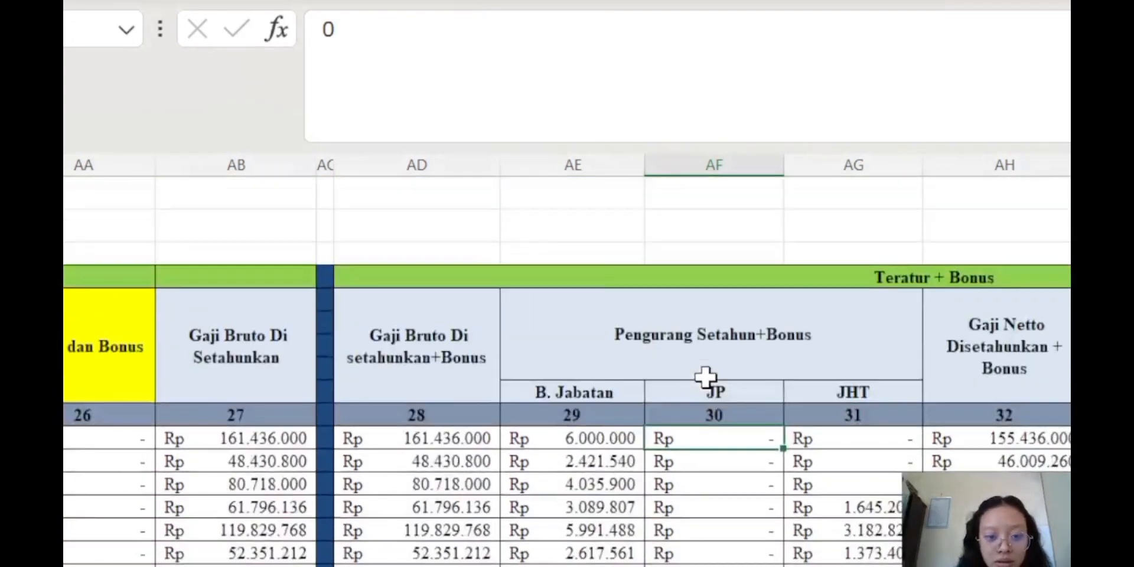
left_click(809, 437)
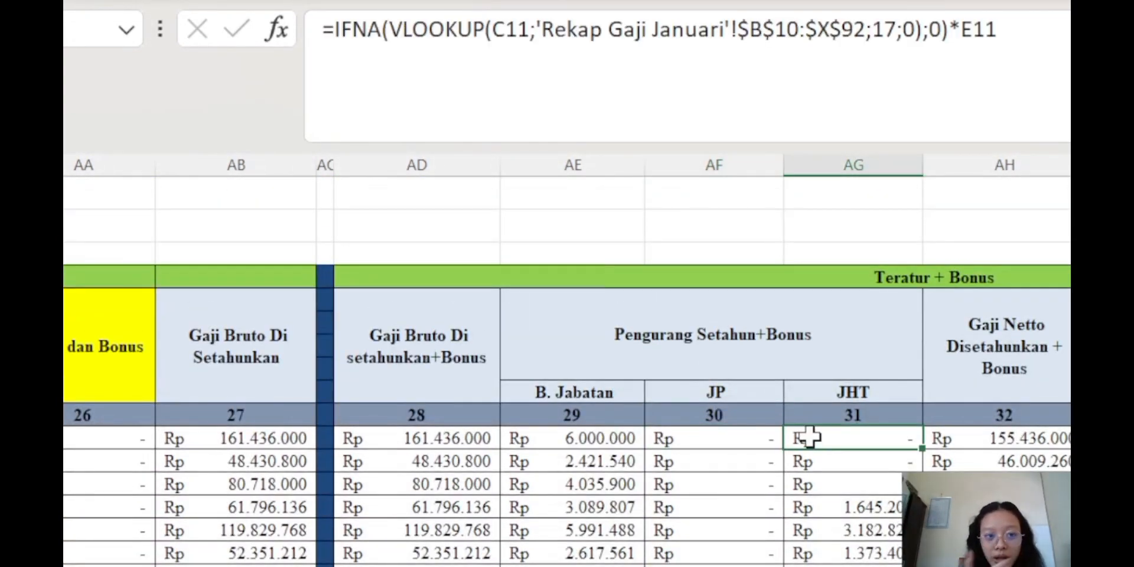
left_click(1051, 53)
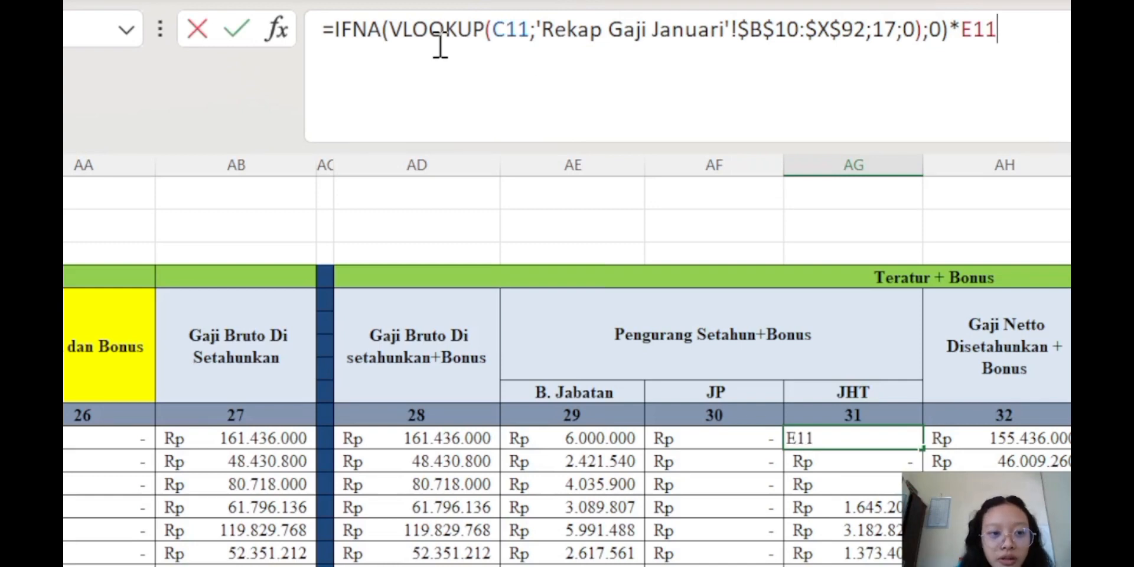
left_click_drag(534, 30, 861, 40)
left_click(1005, 29)
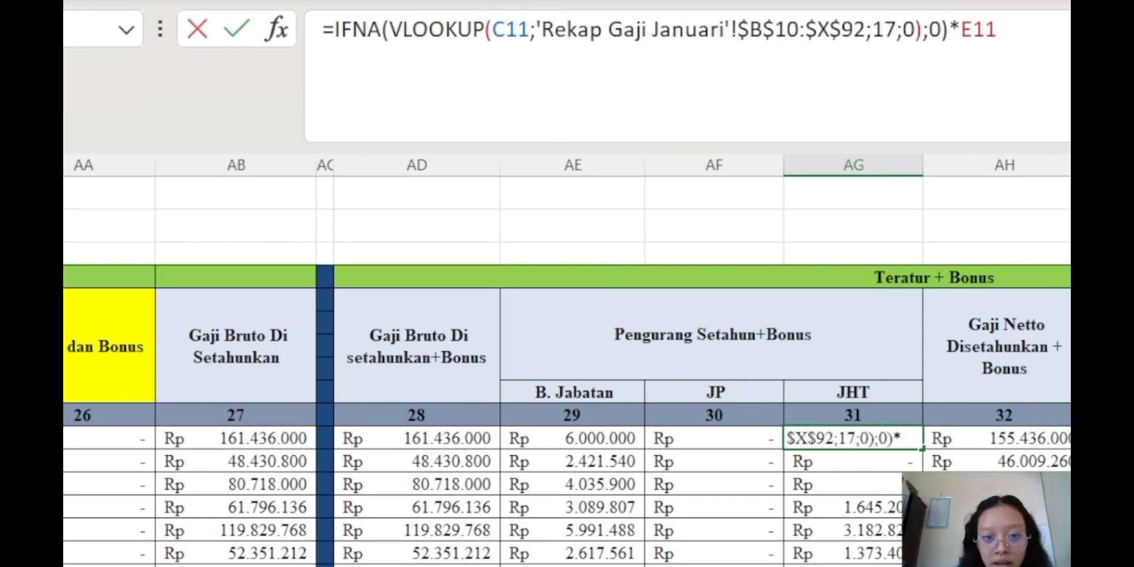
left_click_drag(868, 32, 897, 32)
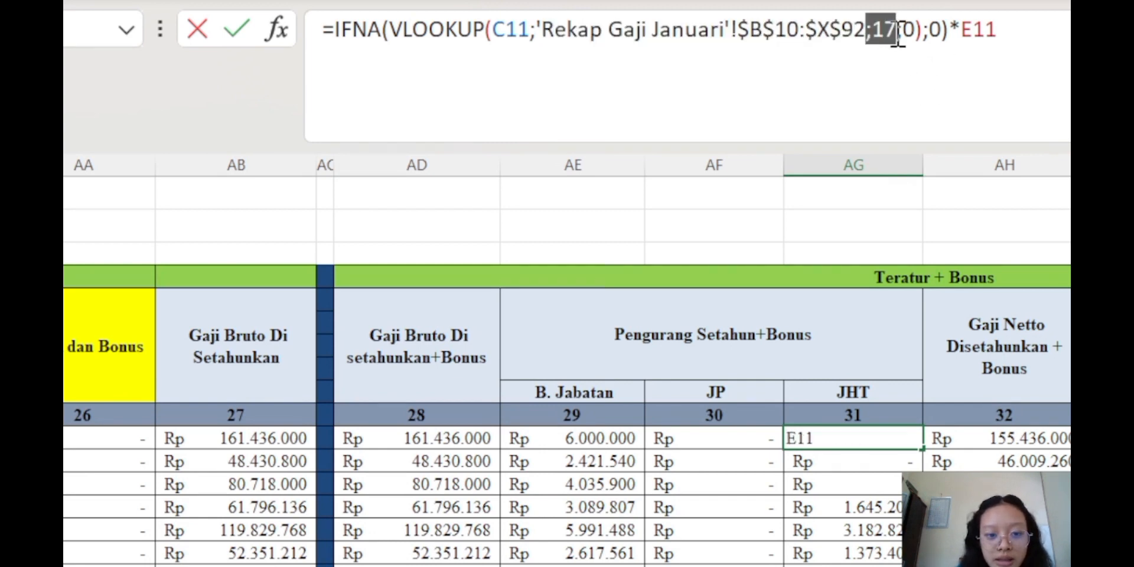
left_click(1066, 28)
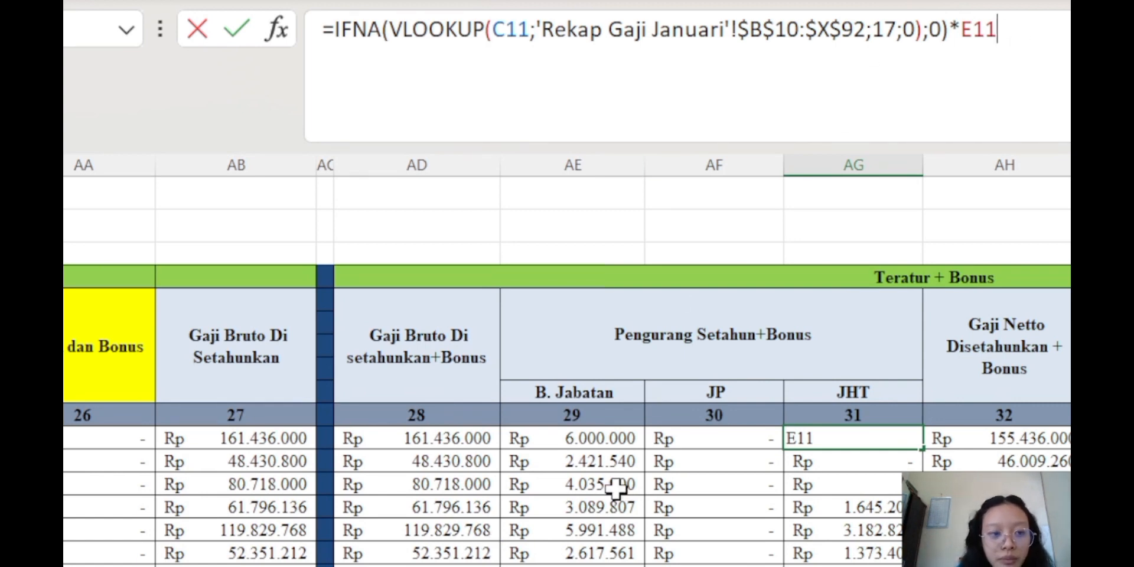
scroll(615, 496, "left", 5)
scroll(567, 360, "left", 4)
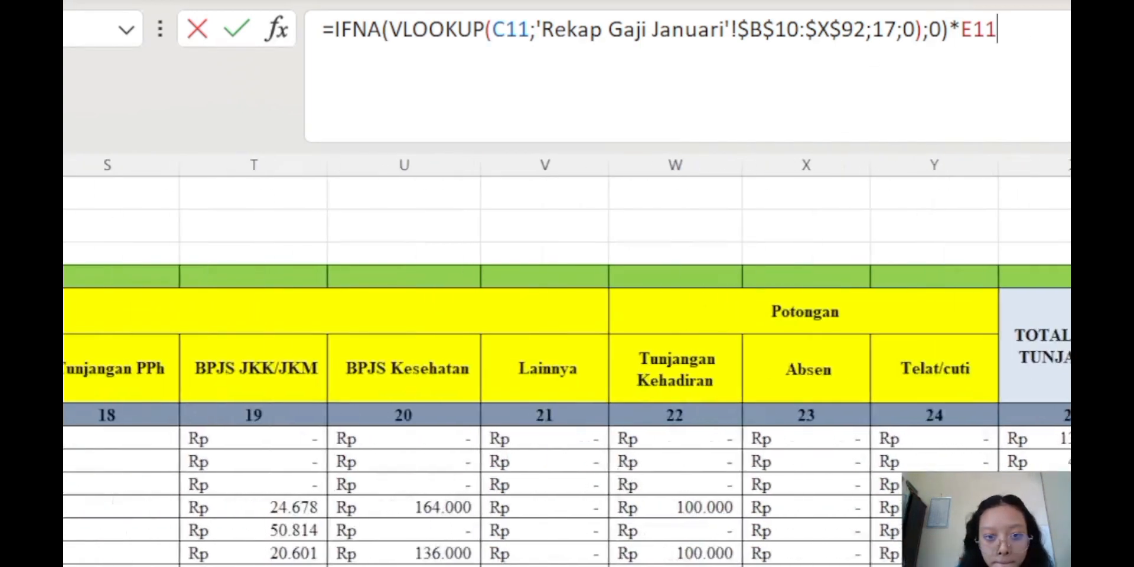
scroll(567, 360, "right", 3)
scroll(567, 360, "left", 8)
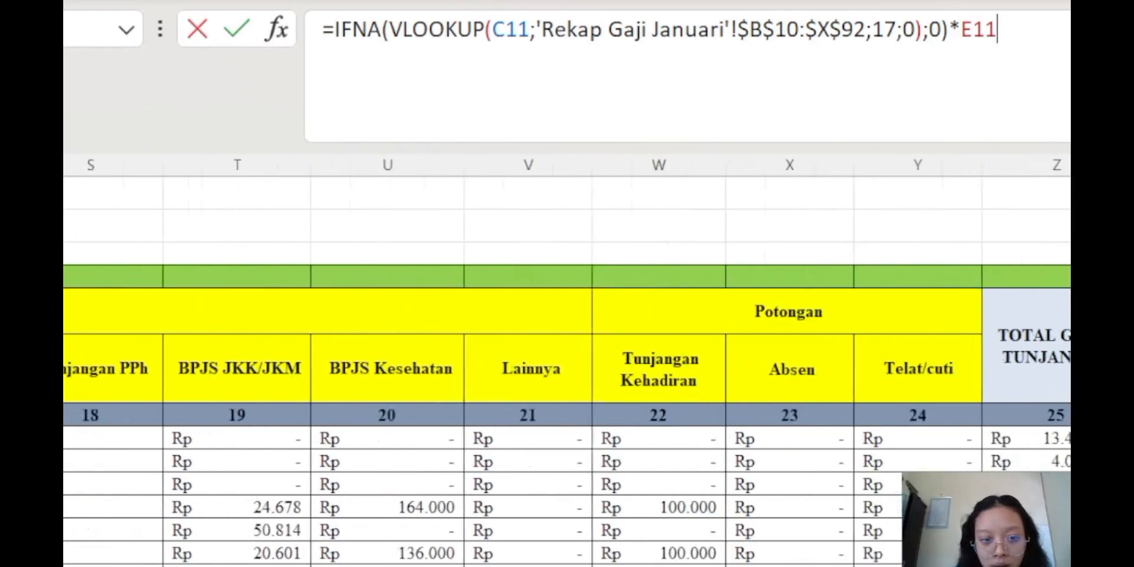
scroll(567, 360, "left", 10)
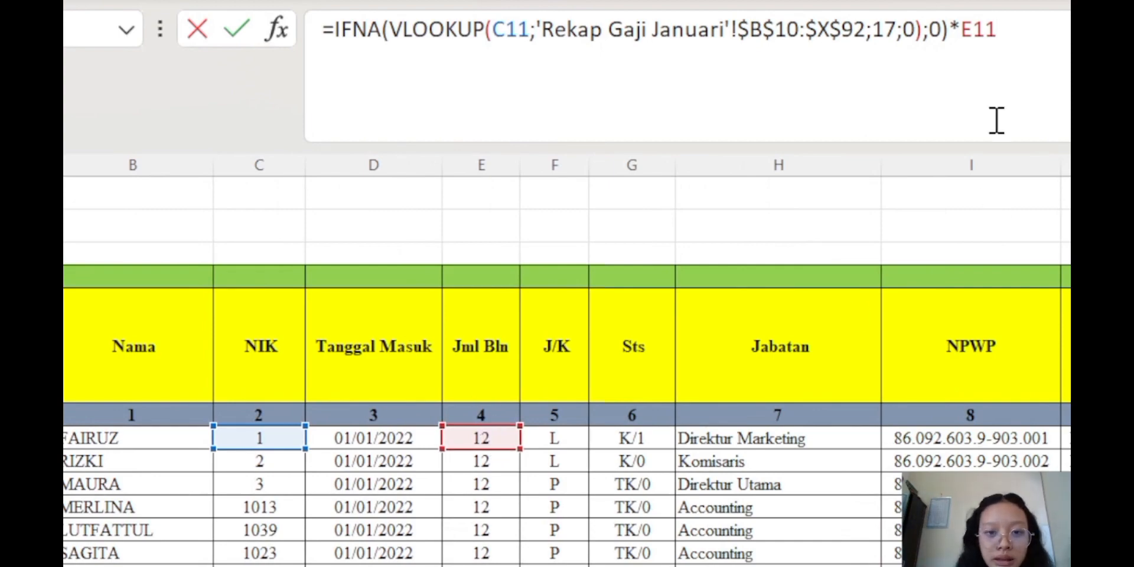
scroll(568, 361, "down", 5)
scroll(567, 361, "up", 4)
scroll(549, 499, "up", 3)
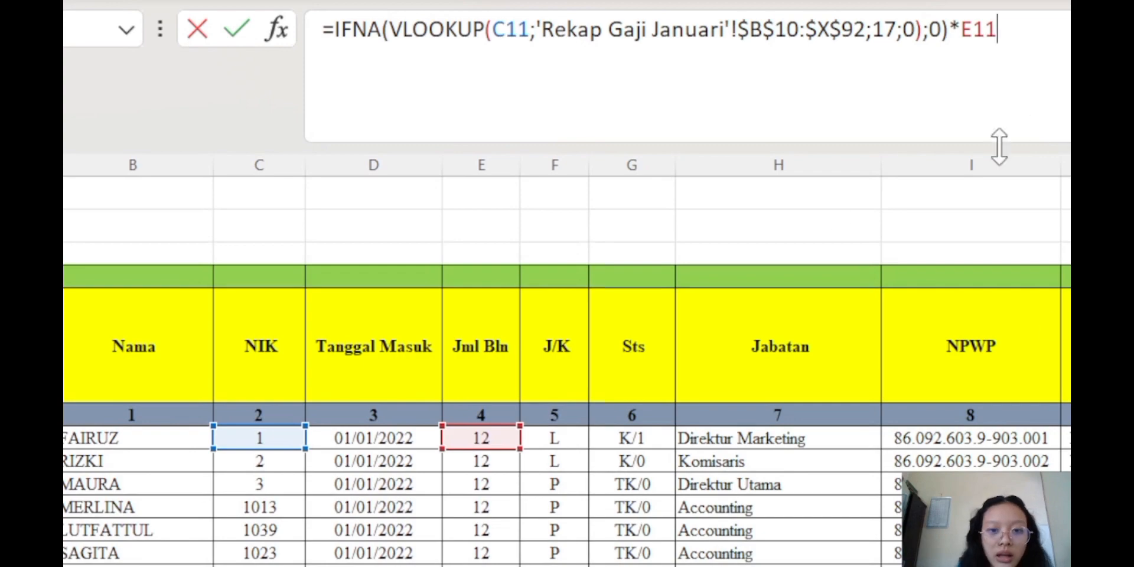
key("Return")
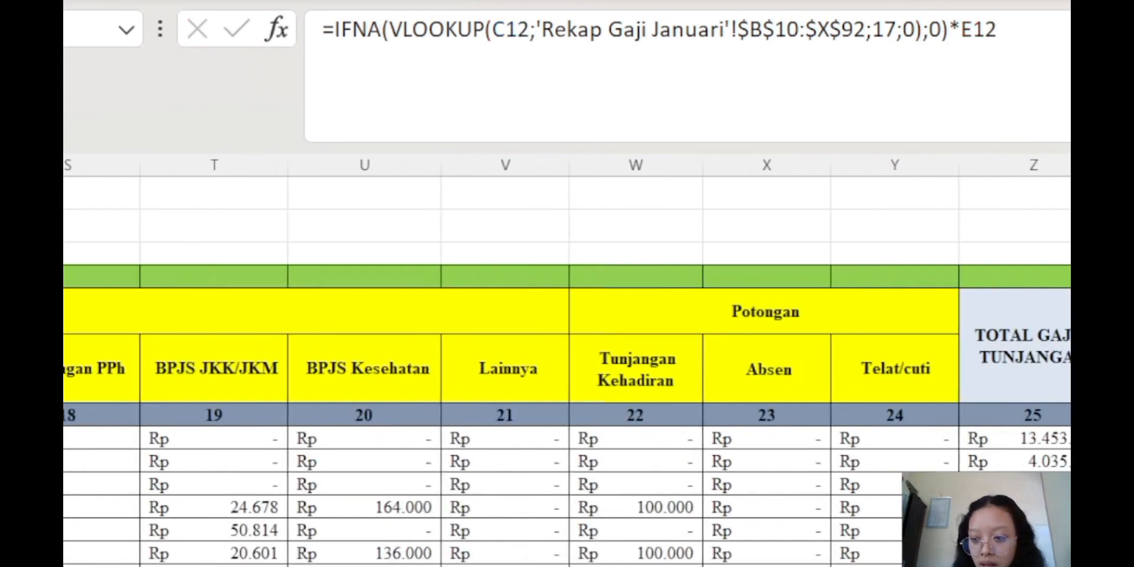
Verify the JHT formula has been filled down to row 102 for the last employee
scroll(567, 363, "right", 5)
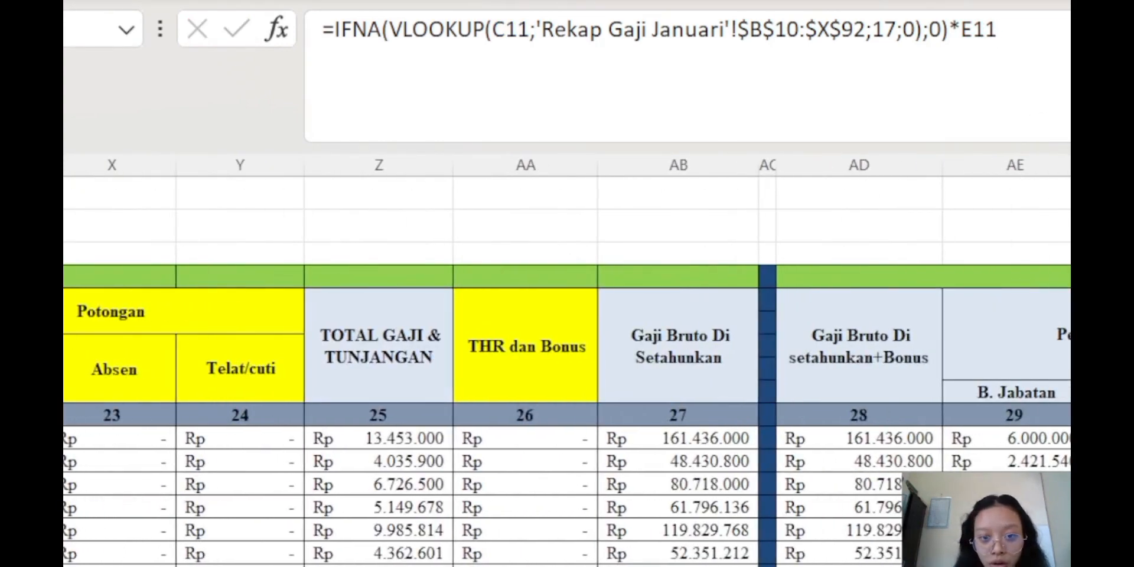
scroll(567, 371, "down", 15)
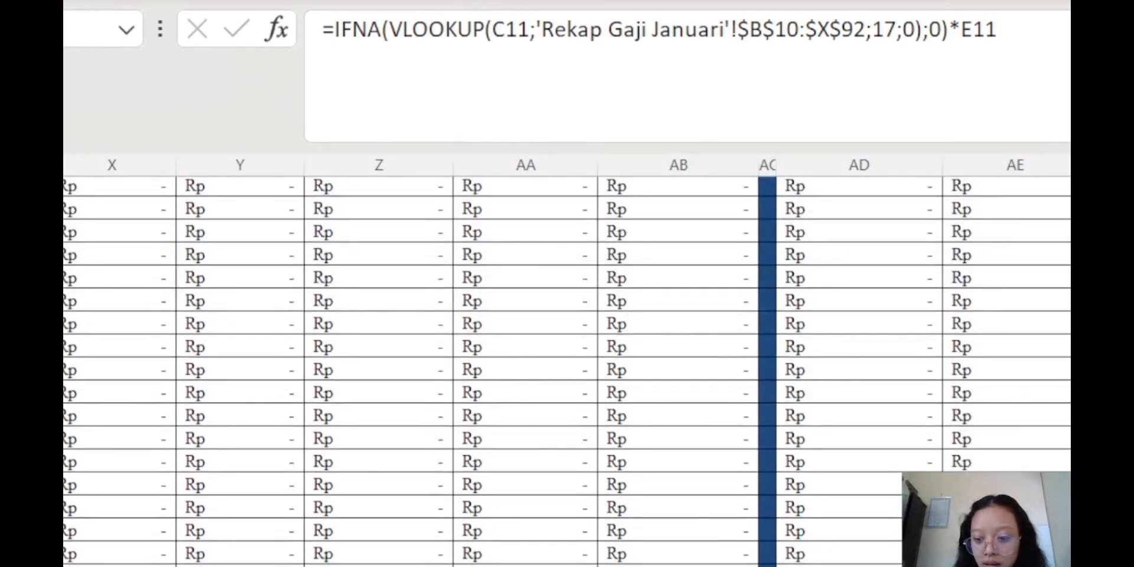
scroll(568, 362, "left", 15)
scroll(554, 459, "up", 4)
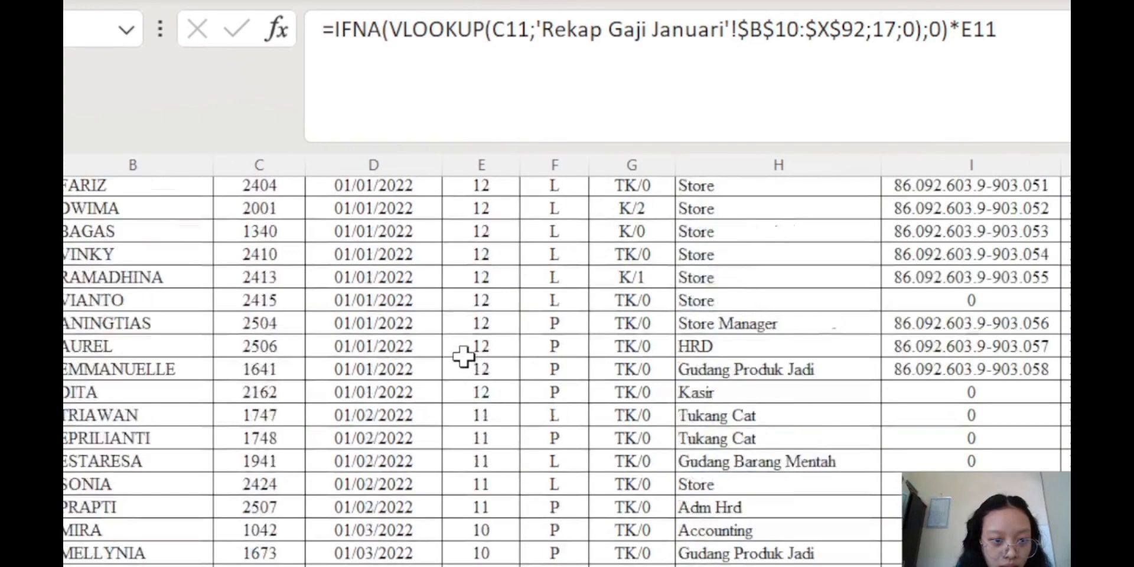
scroll(463, 355, "down", 2)
left_click(65, 461)
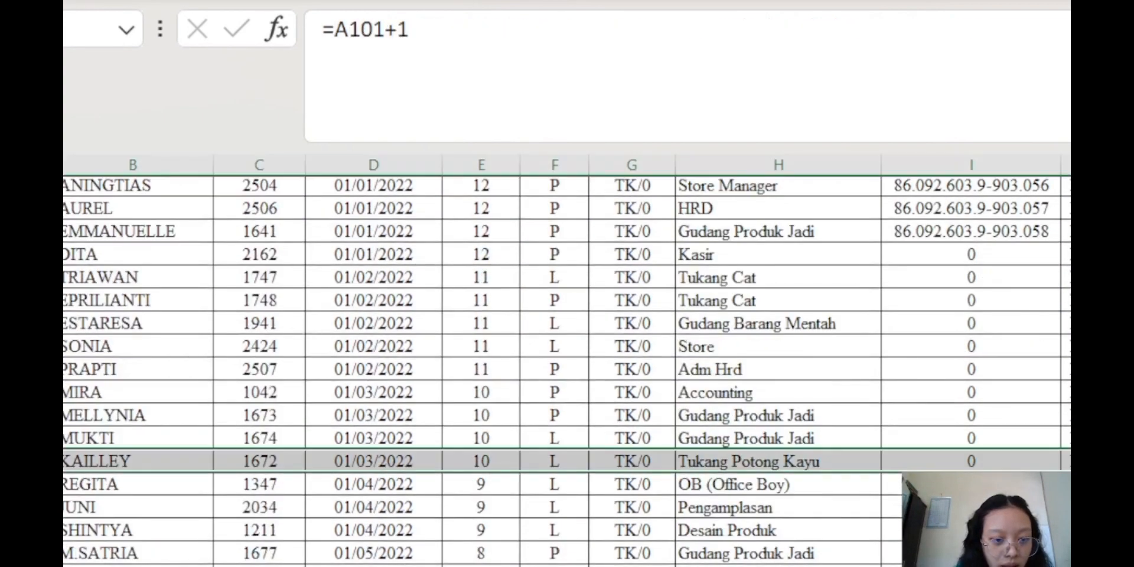
scroll(567, 367, "right", 10)
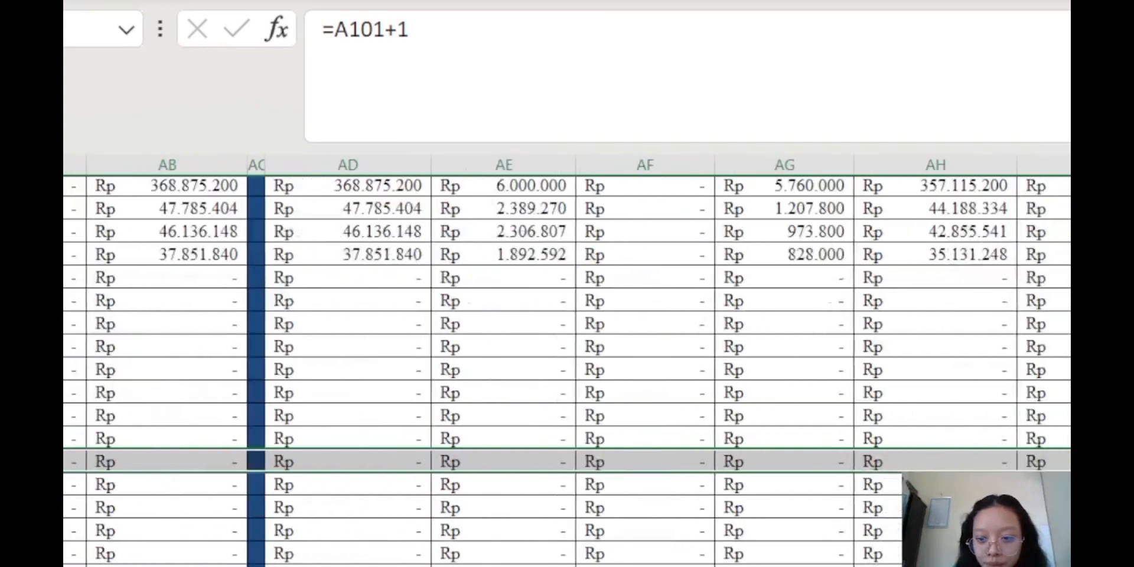
scroll(567, 366, "up", 20)
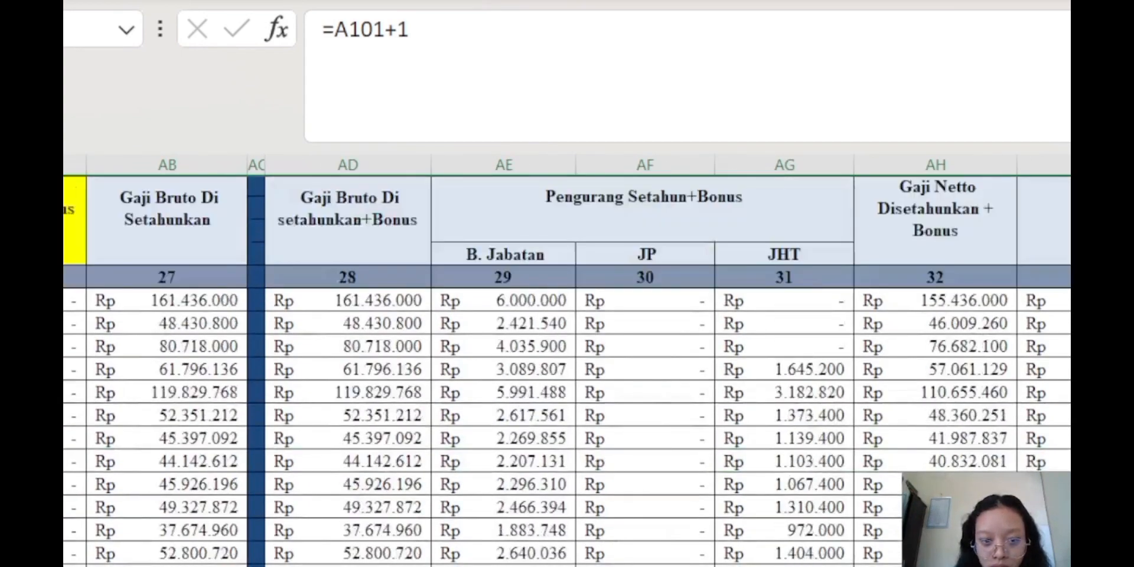
scroll(568, 371, "down", 20)
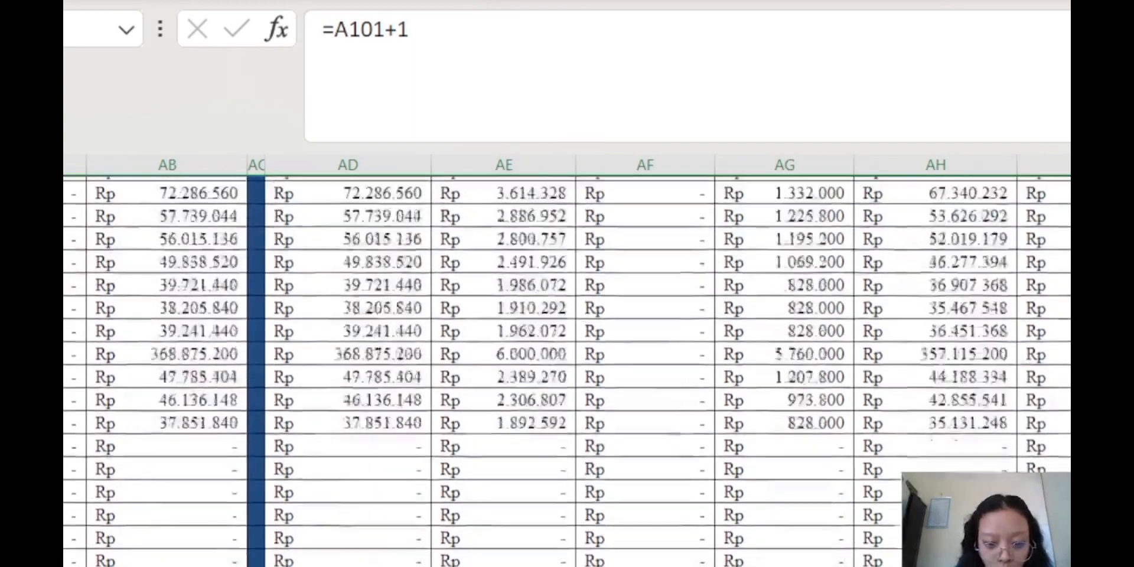
scroll(829, 402, "down", 3)
left_click(801, 393)
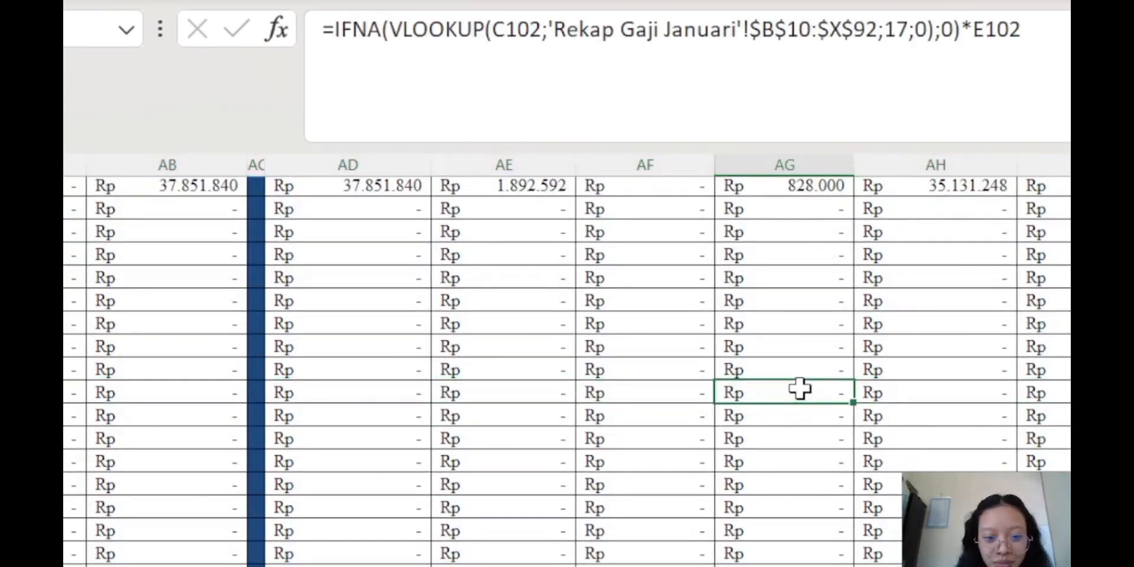
left_click(925, 393)
scroll(939, 470, "up", 7)
scroll(941, 467, "up", 10)
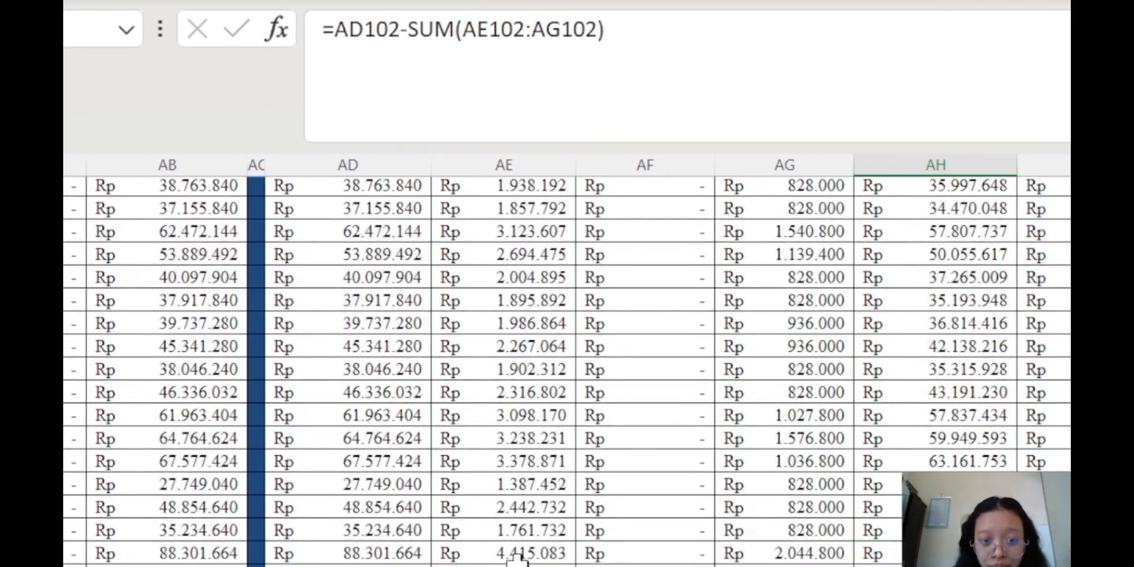
scroll(595, 544, "up", 8)
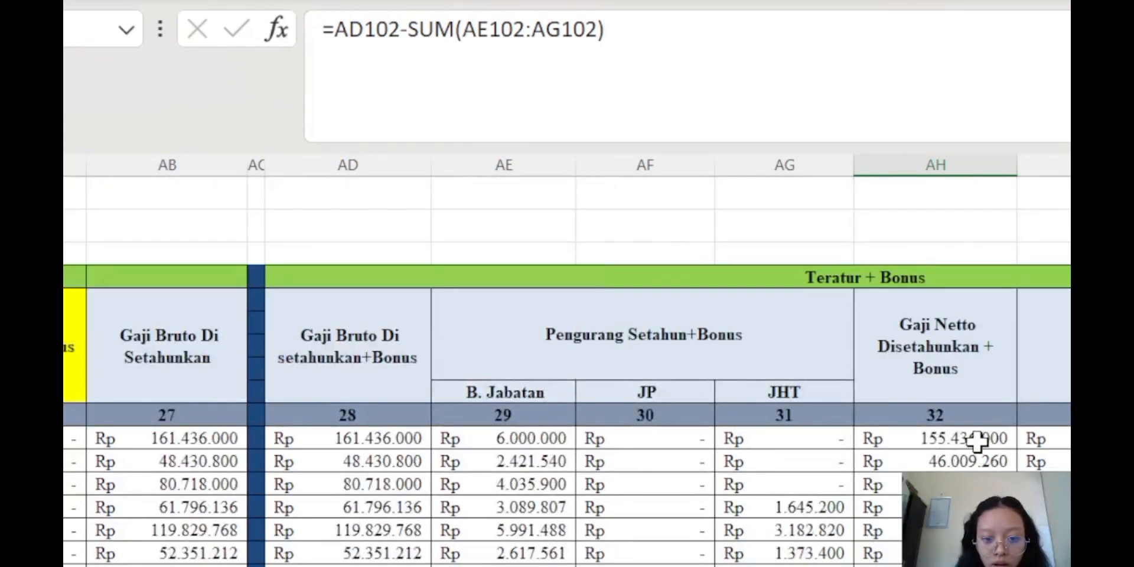
left_click(976, 442)
left_click(932, 354)
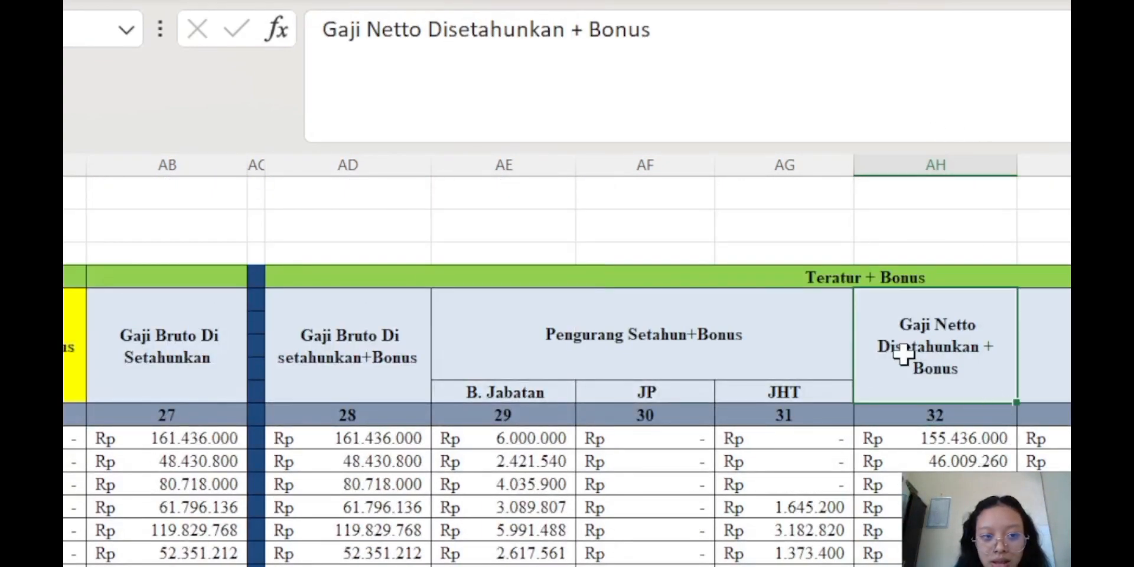
left_click(922, 442)
left_click(735, 91)
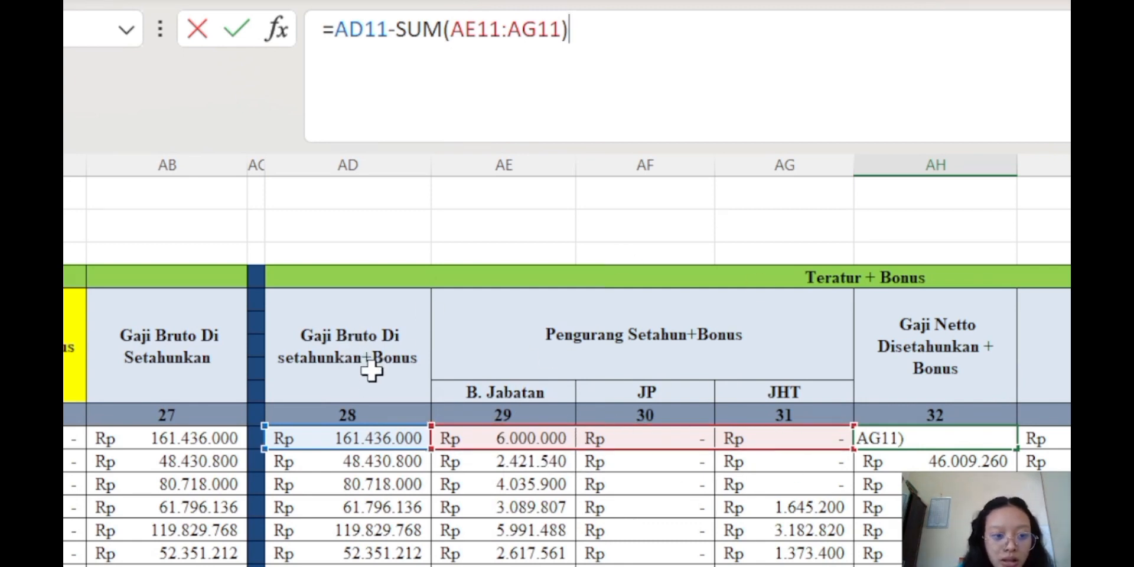
key("Return")
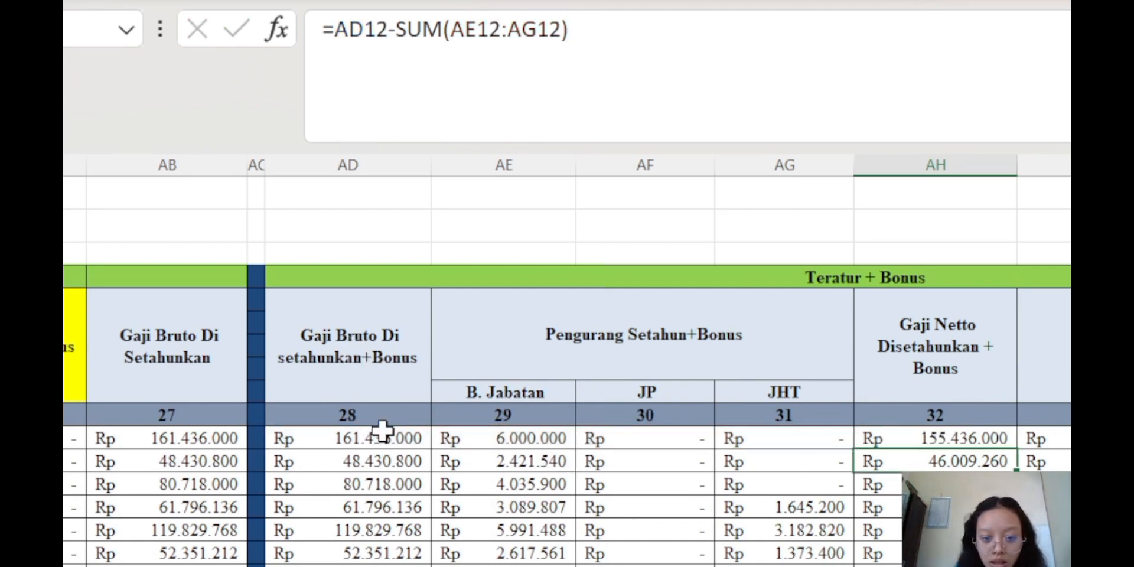
Open the PTKP formula in AI11 and highlight its LEFT(G11;1)="K" status test
left_click(935, 438)
left_click(1063, 437)
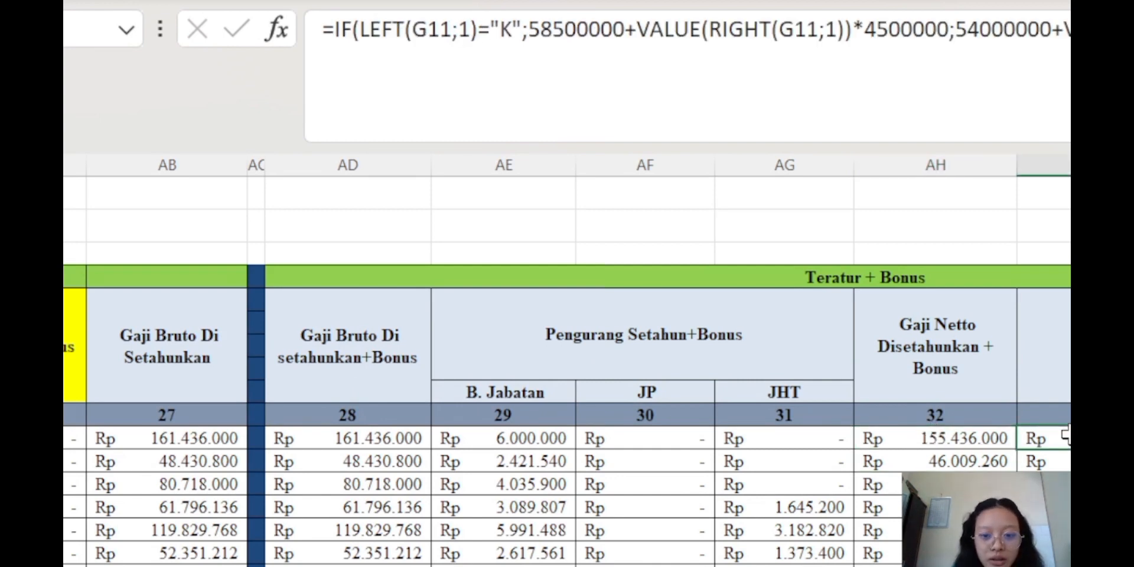
double_click(1065, 437)
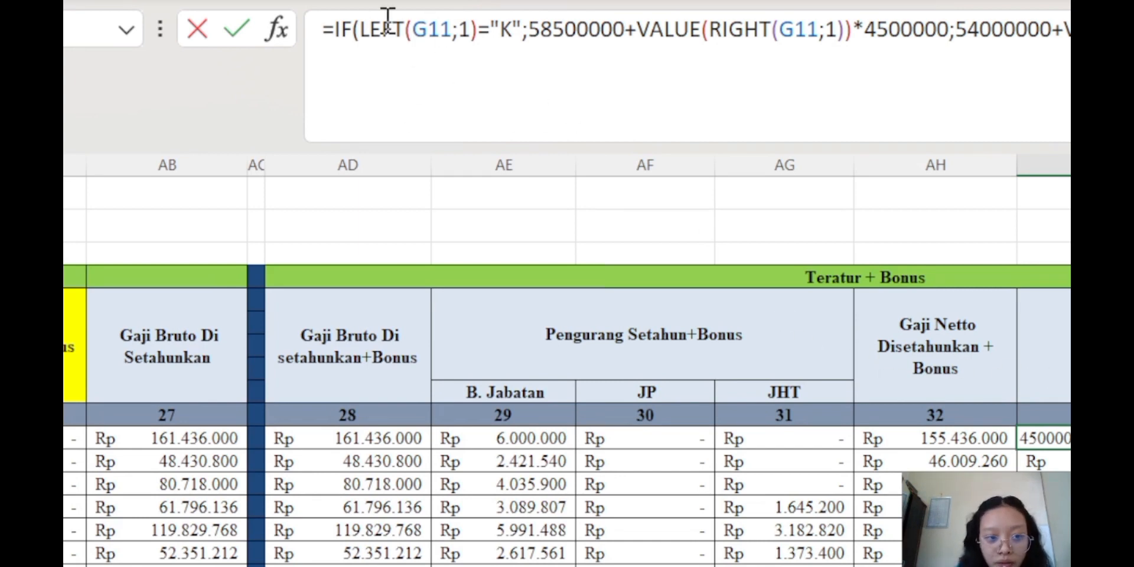
left_click_drag(452, 30, 421, 36)
left_click(468, 28)
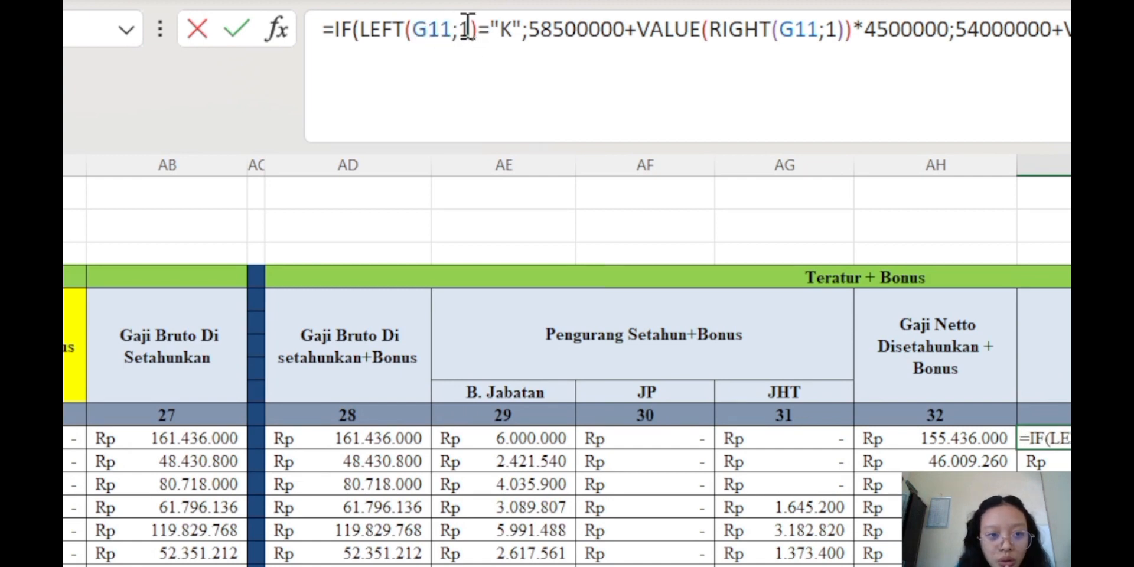
Examine the 58500000 married base and 4500000 per-dependant amounts in the PTKP formula
scroll(567, 366, "left", 20)
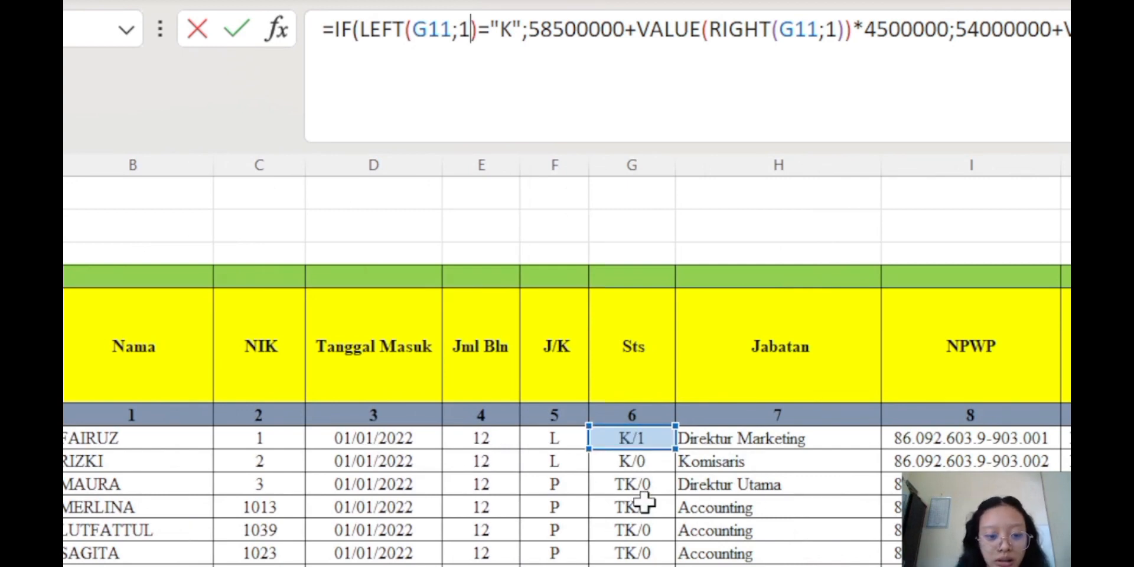
scroll(644, 502, "down", 10)
scroll(643, 506, "up", 4)
scroll(641, 508, "up", 6)
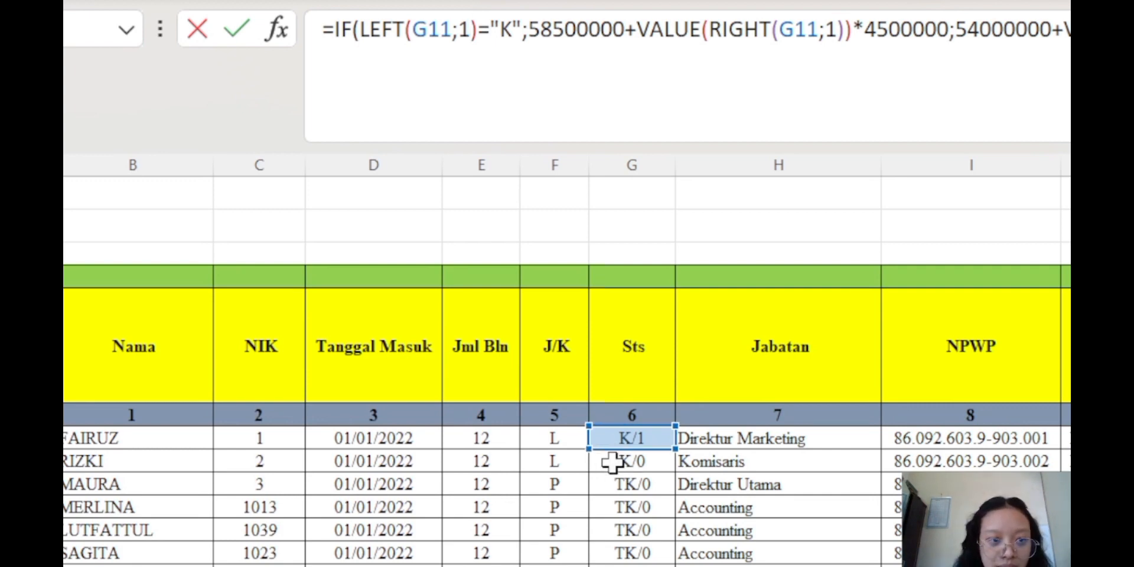
left_click(553, 27)
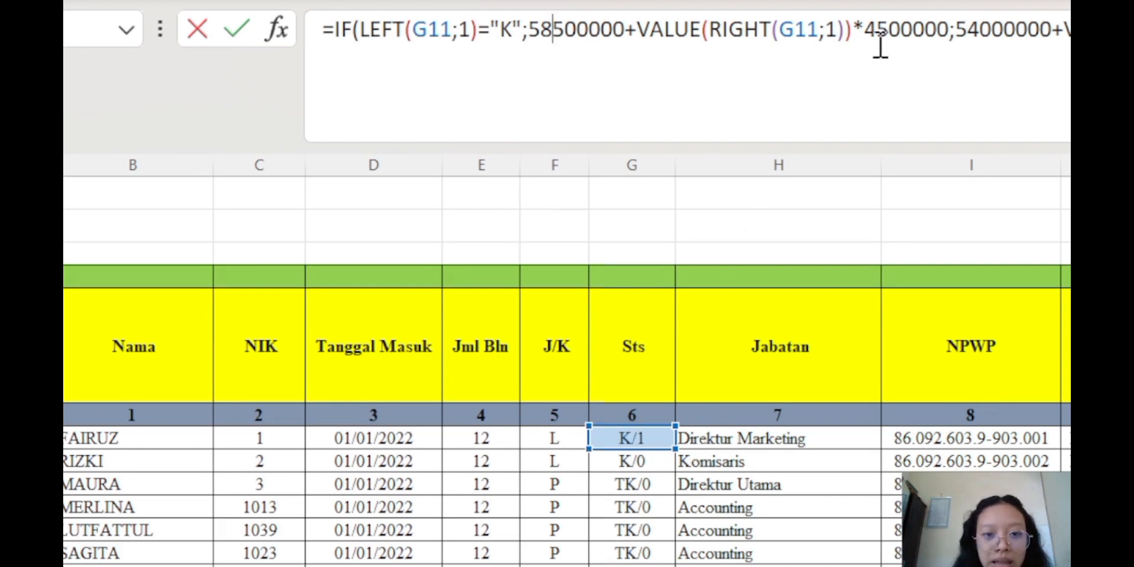
left_click(914, 29)
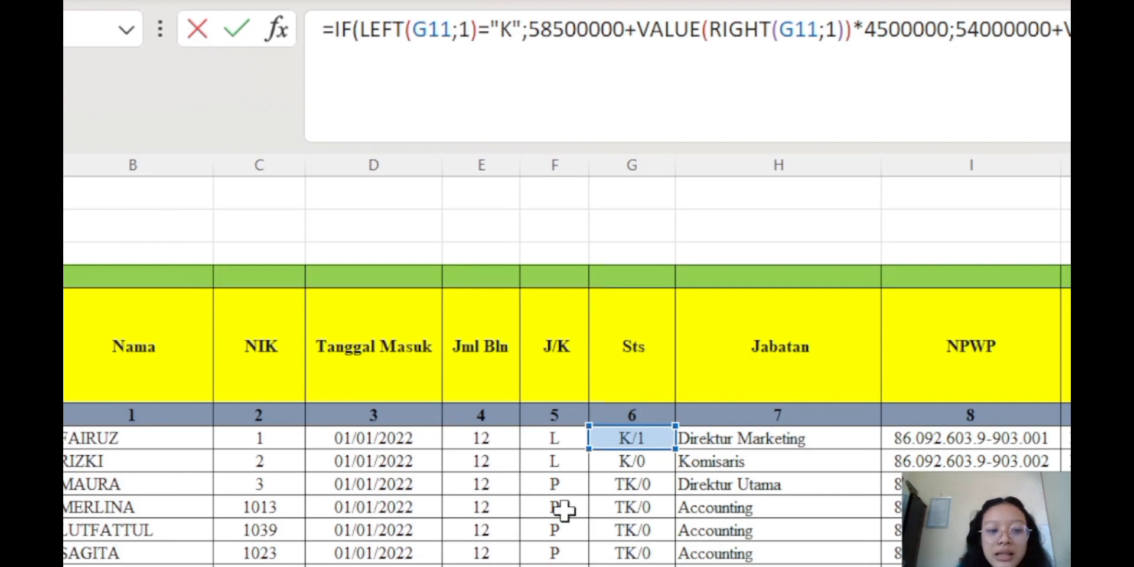
scroll(587, 511, "down", 3)
scroll(595, 512, "up", 3)
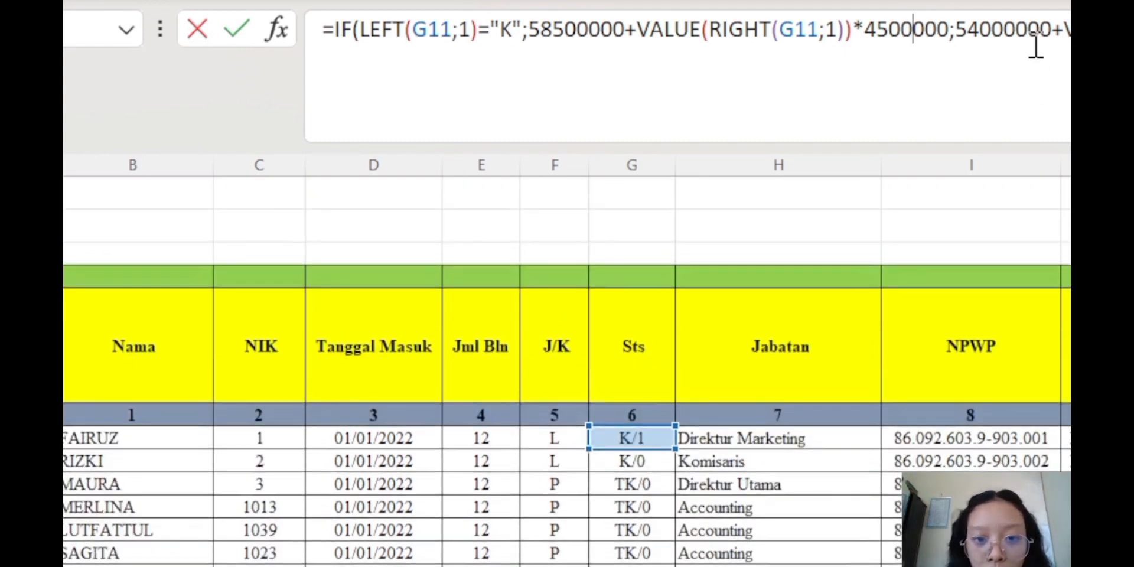
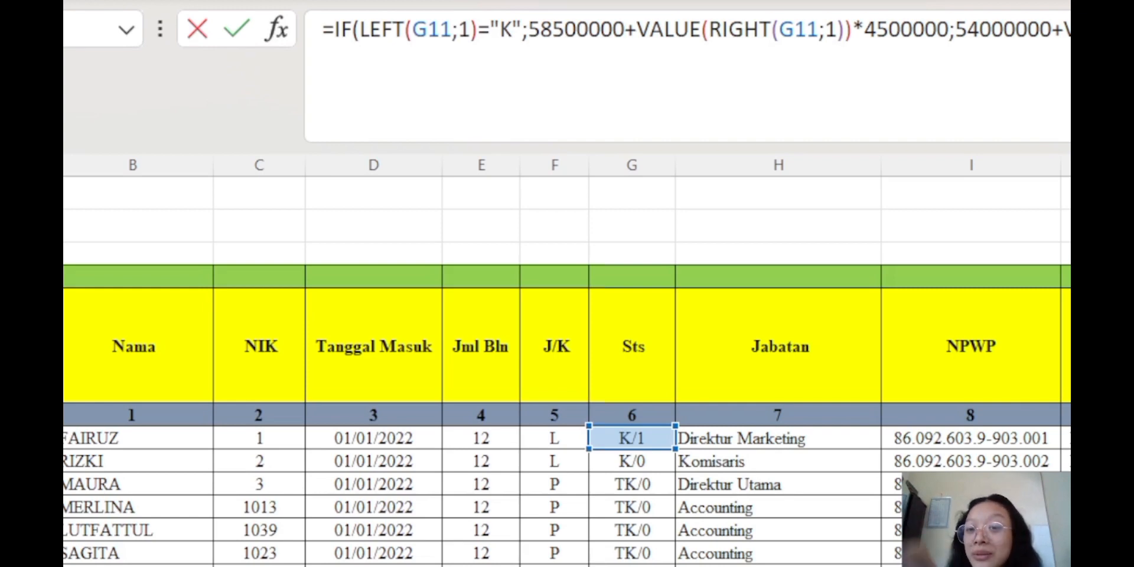
Commit the status-based PTKP IF formula in AI11 and check the first employee's 63.000.000 allowance
key("Return")
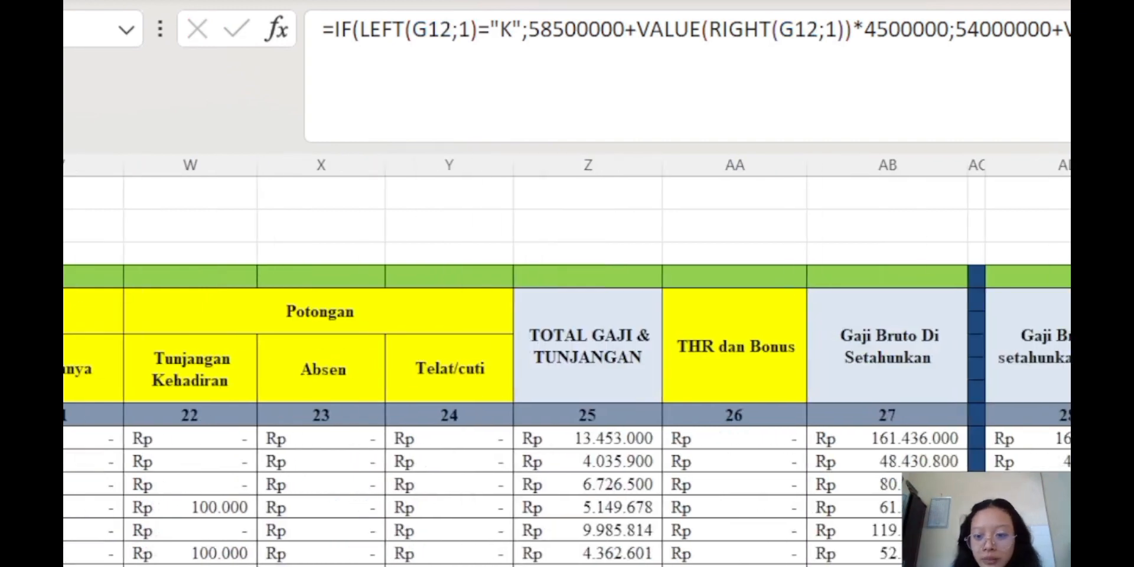
scroll(567, 414, "right", 5)
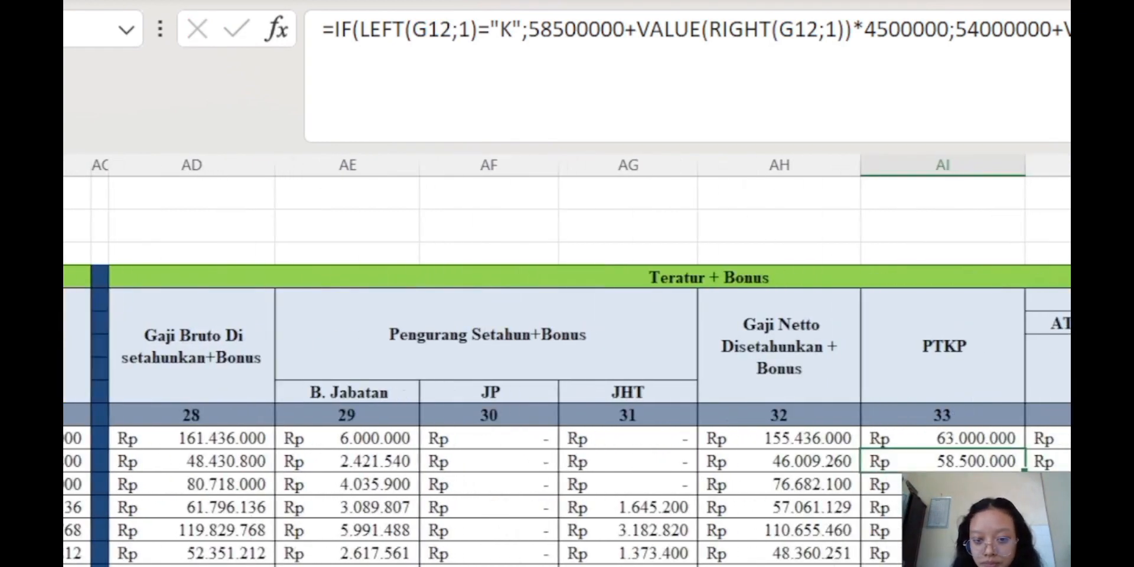
scroll(567, 413, "left", 1)
left_click(1013, 437)
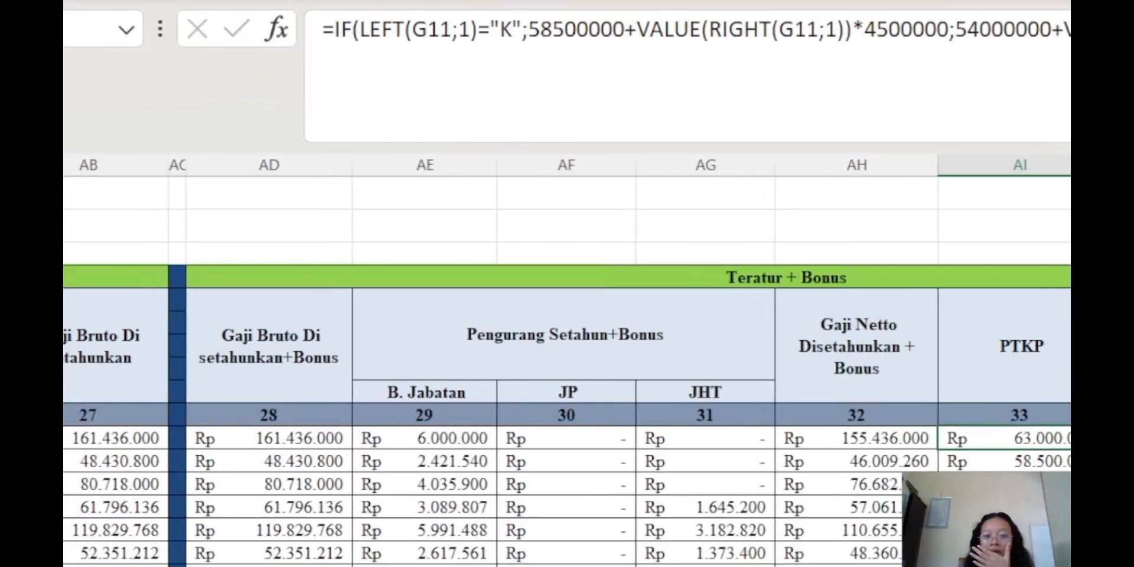
Set the PKP cell AJ11 to =IF(AI11>AH11;0;ROUNDDOWN(AH11-AI11;-3))
left_click(1123, 346)
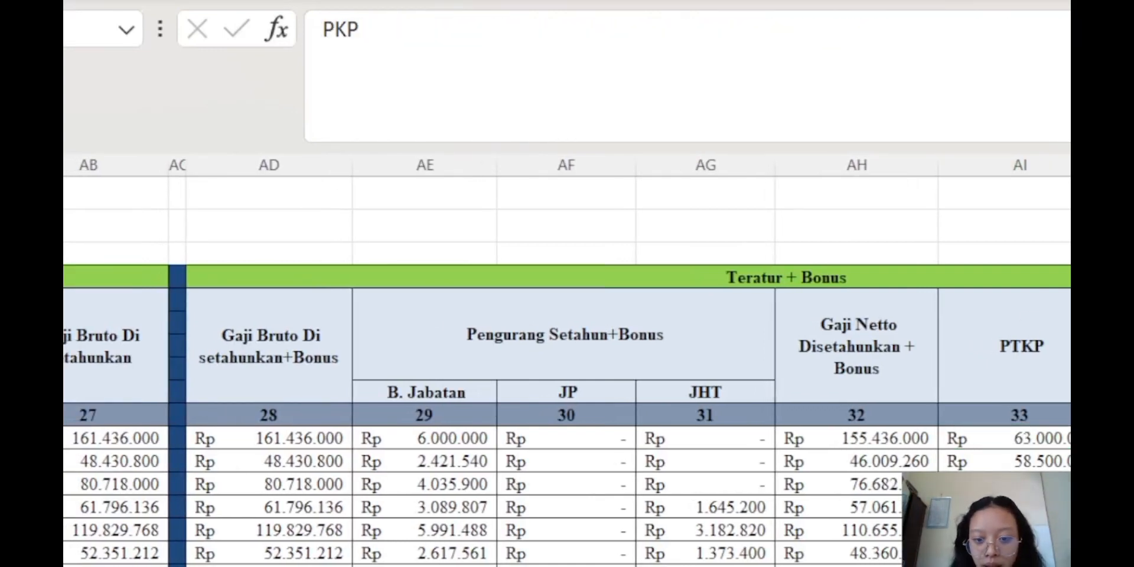
left_click(1122, 439)
left_click(988, 29)
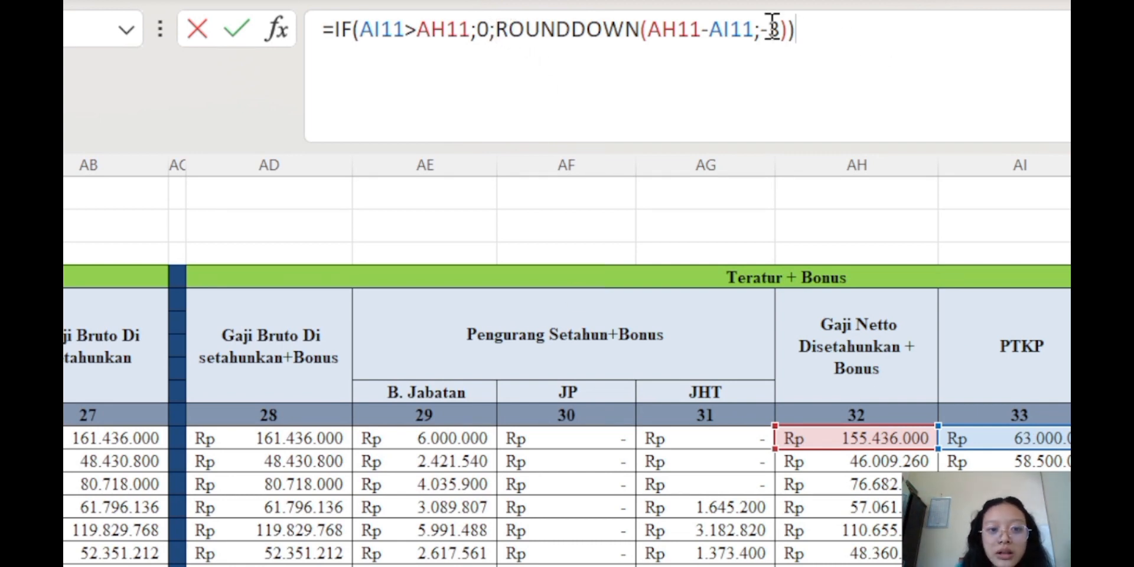
left_click_drag(762, 36, 783, 34)
left_click(797, 33)
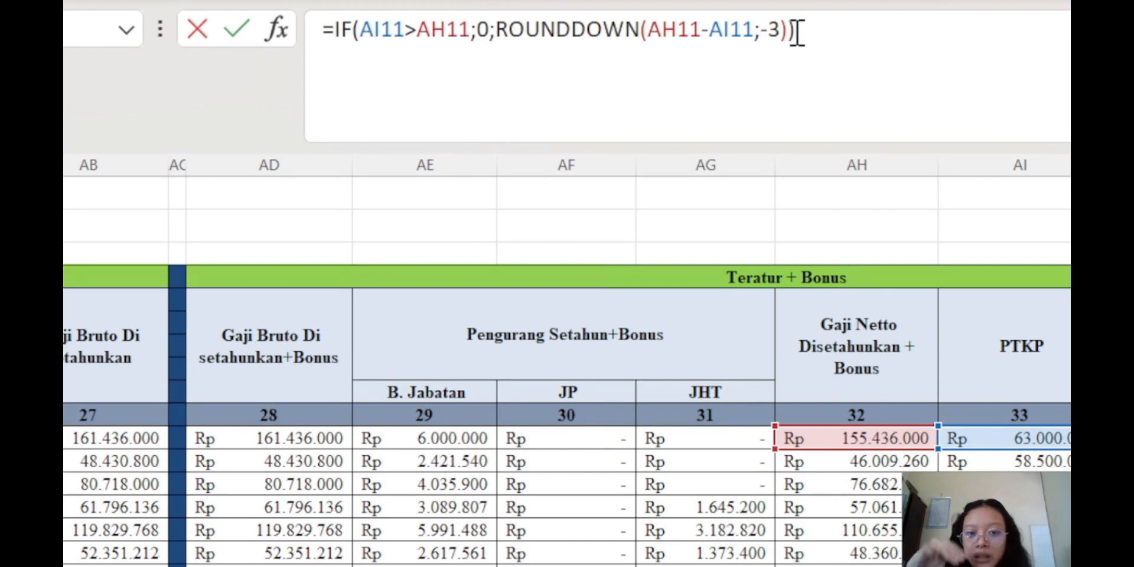
key("Return")
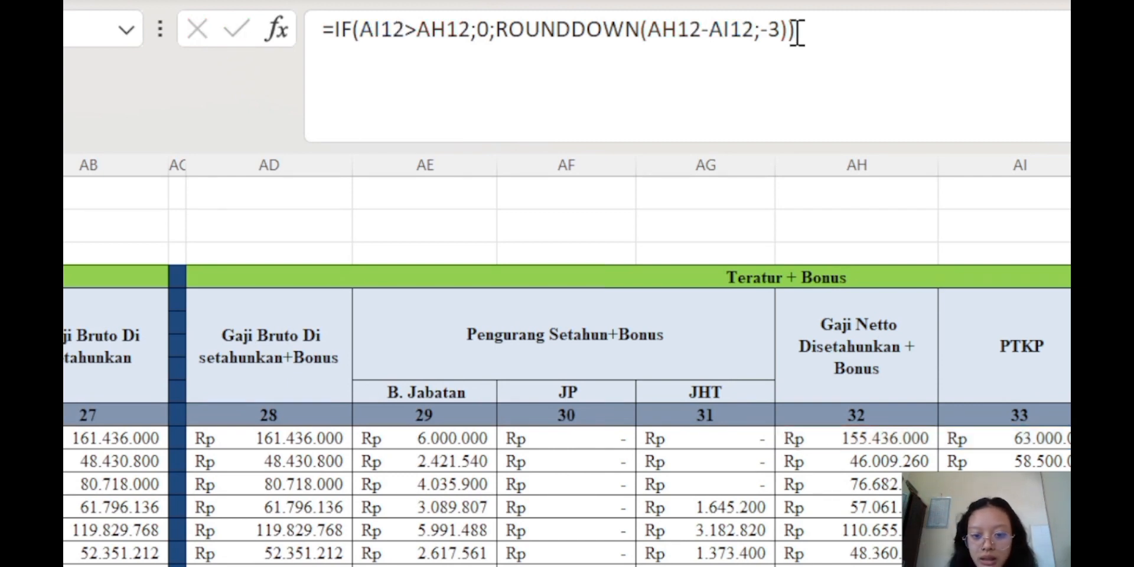
key("Up")
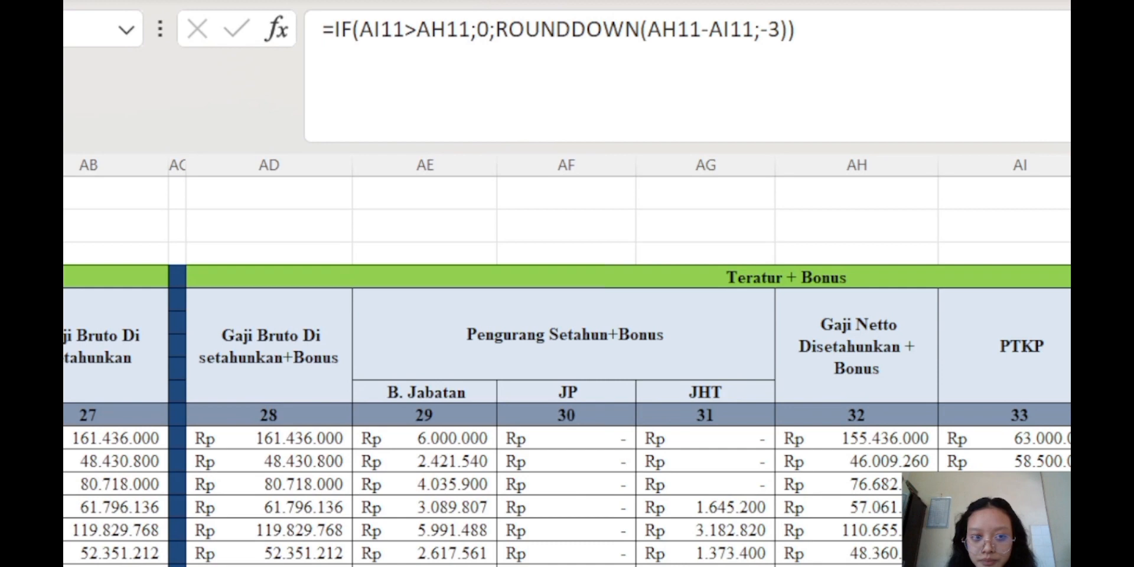
key("Right")
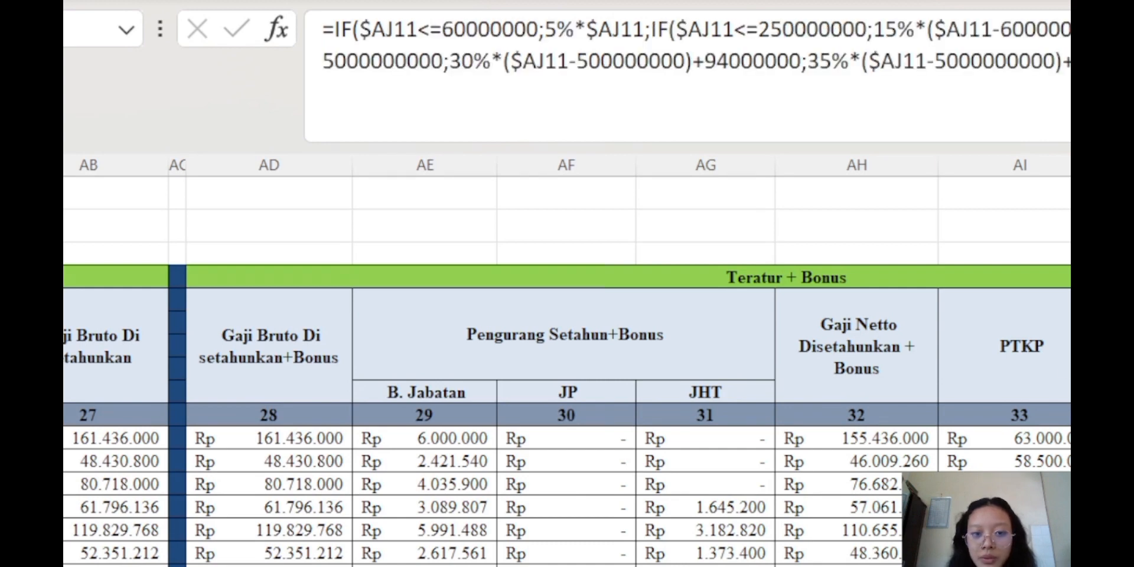
Enter the nested IF bracket formula on $AJ11 in AK11, giving 7.865.400 tax for the first employee
key("F2")
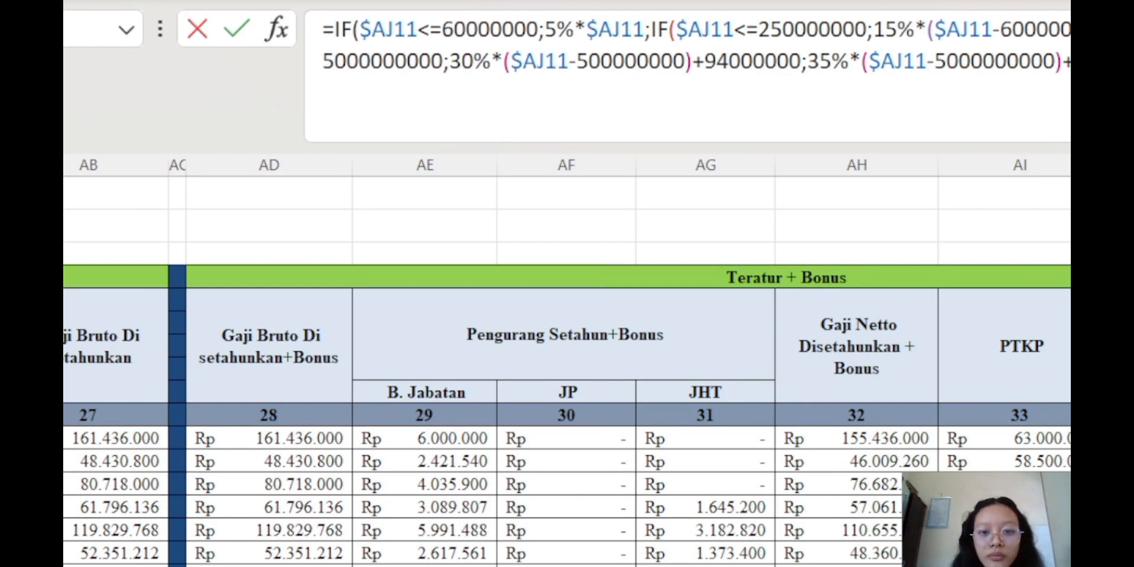
key("Return")
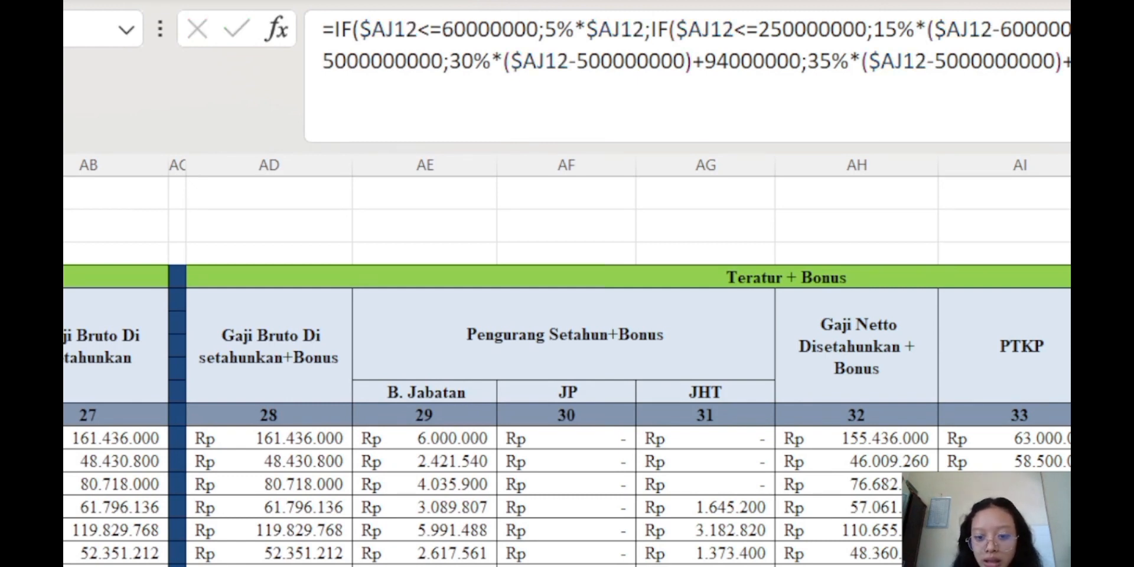
key("Up")
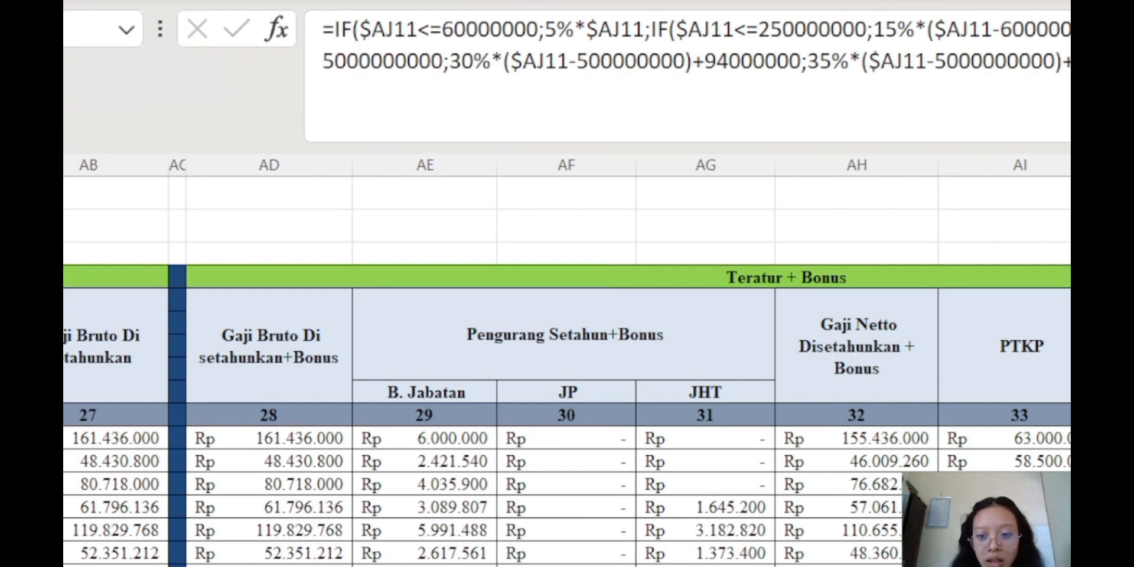
scroll(567, 371, "down", 10)
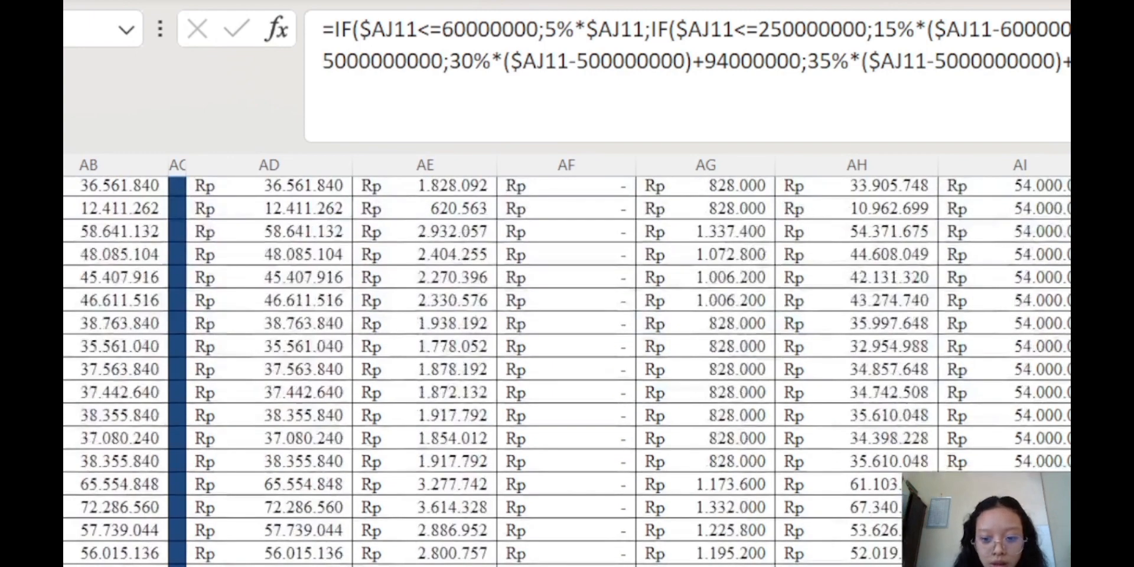
scroll(567, 371, "up", 10)
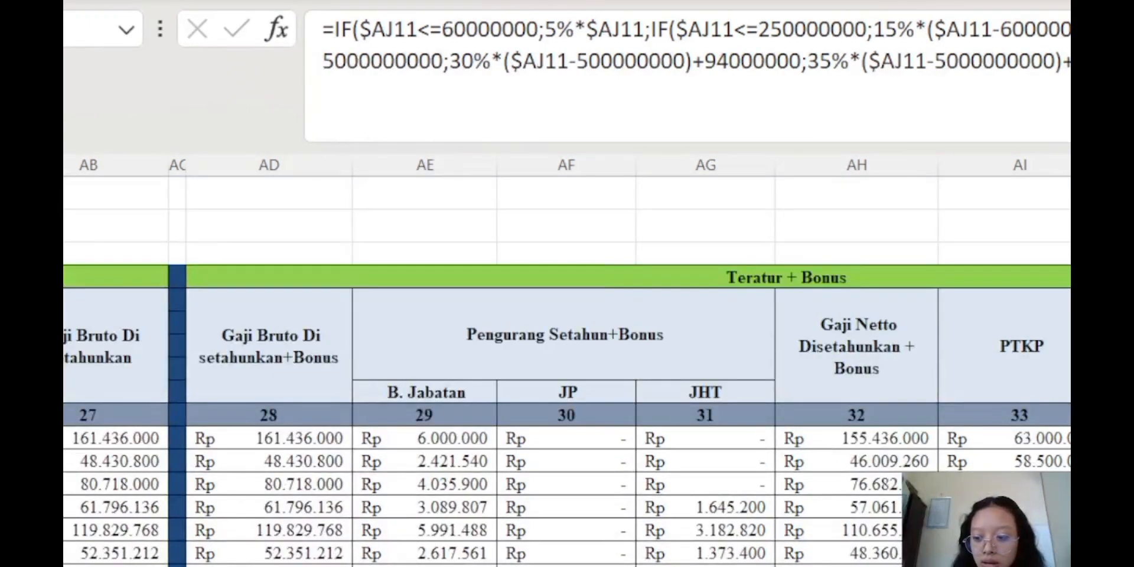
scroll(568, 371, "right", 10)
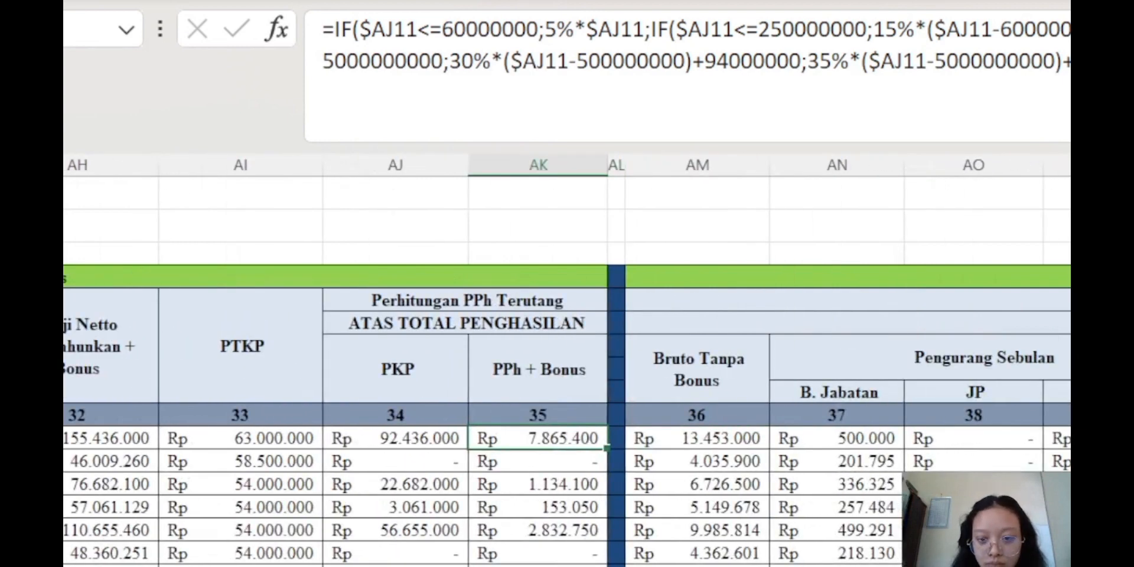
scroll(567, 372, "down", 1)
left_click(848, 231)
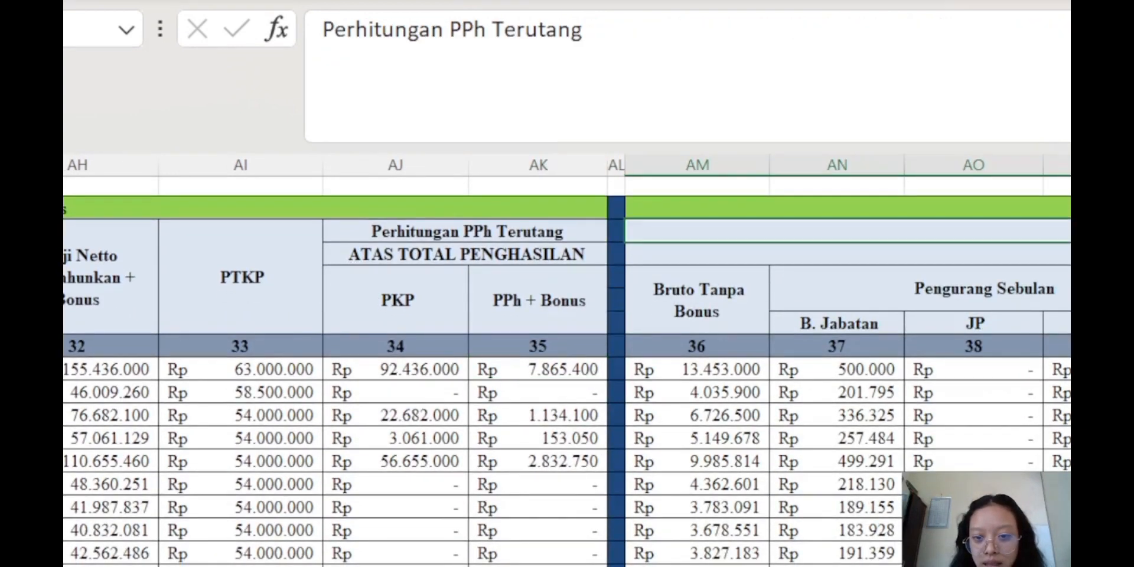
left_click(847, 254)
left_click(703, 306)
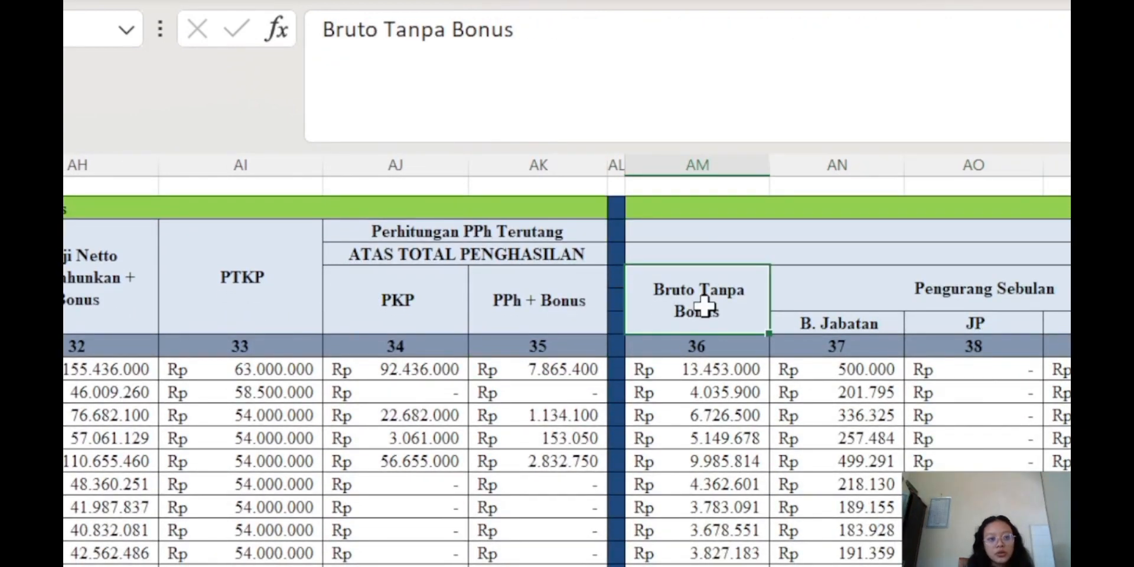
left_click(749, 371)
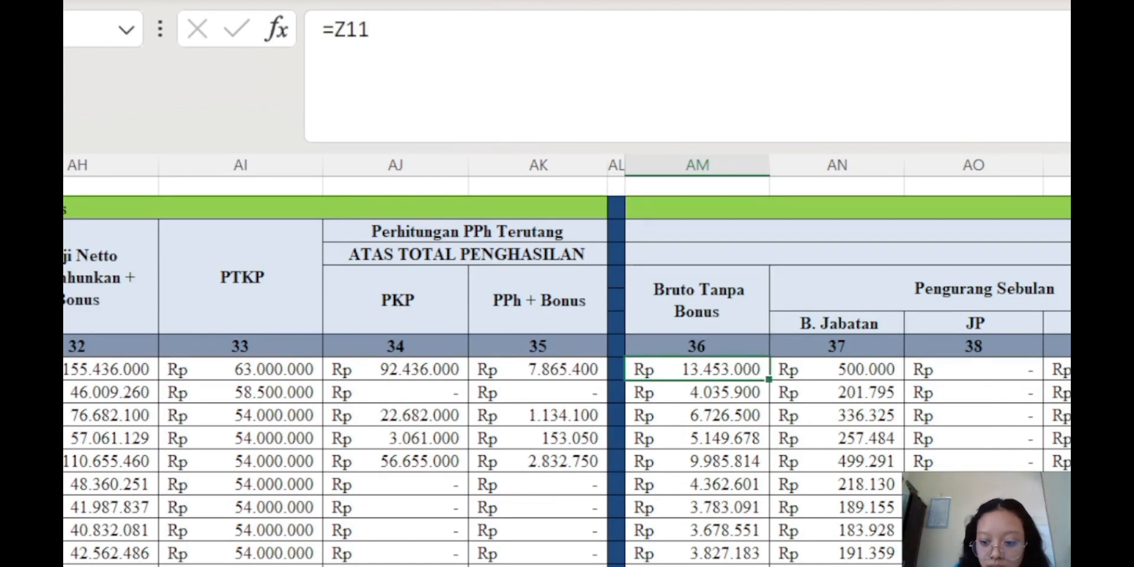
scroll(520, 384, "left", 10)
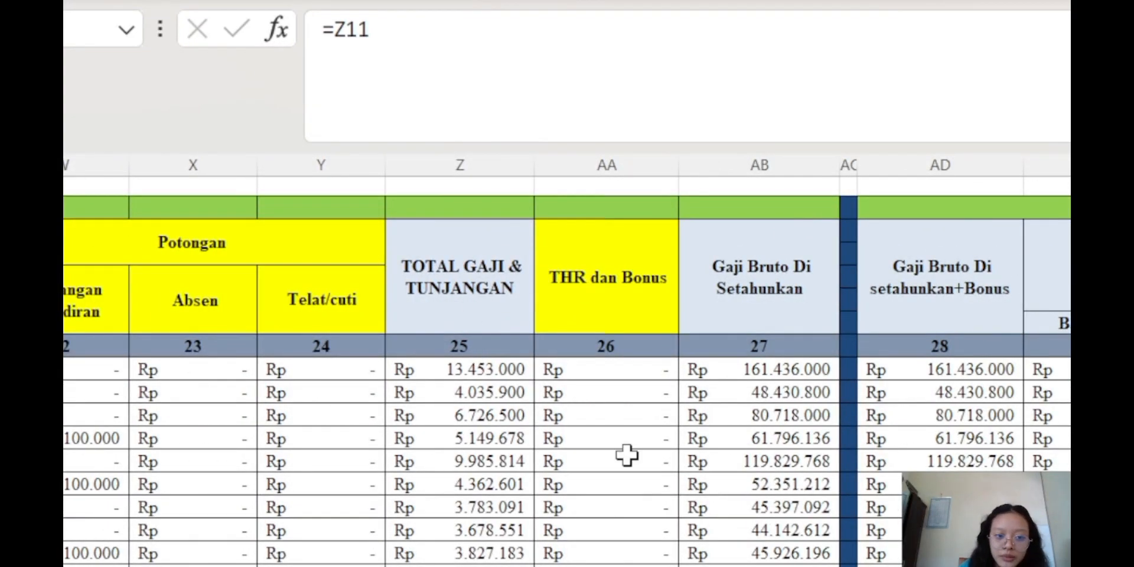
scroll(567, 384, "right", 10)
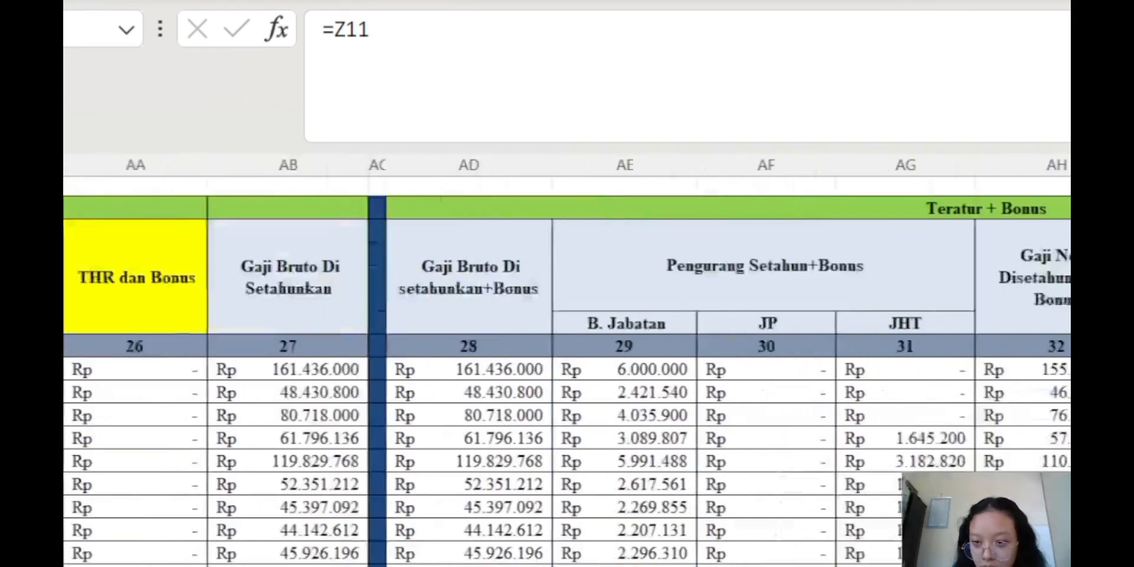
scroll(568, 384, "right", 3)
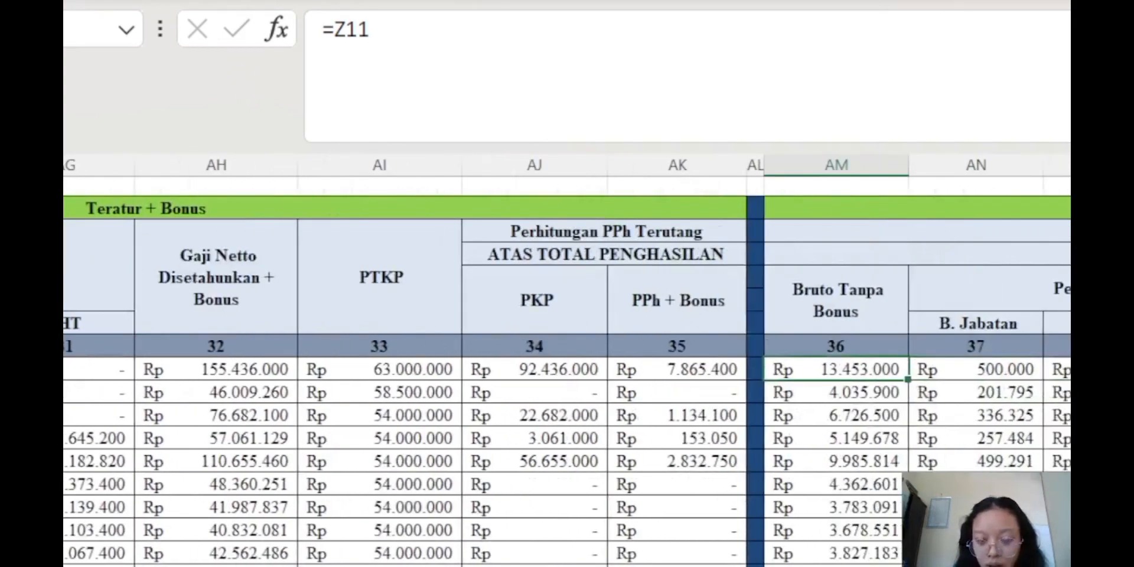
left_click(983, 289)
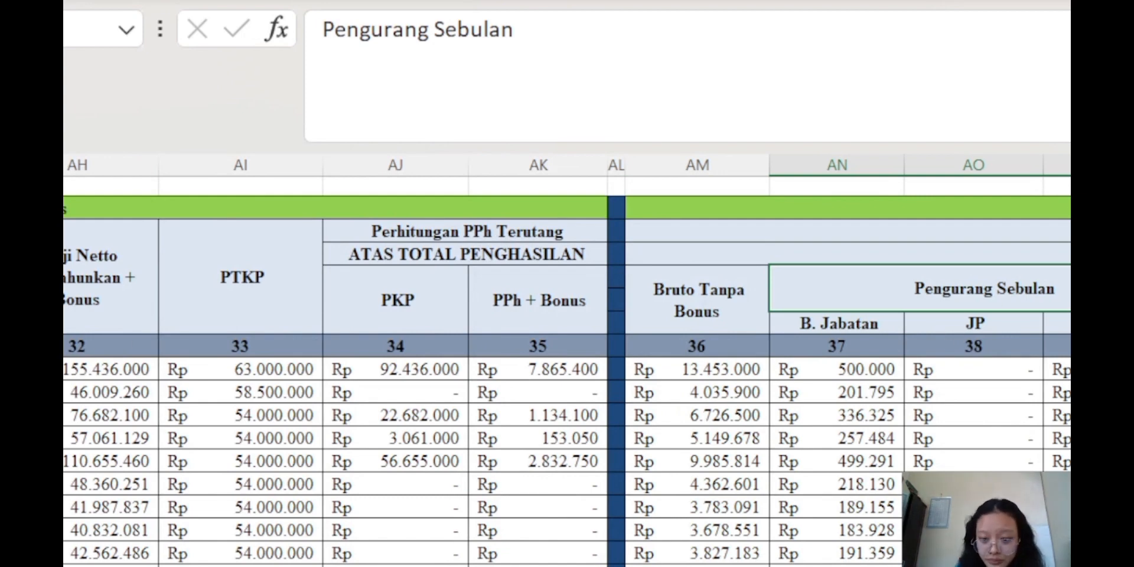
scroll(1004, 348, "left", 3)
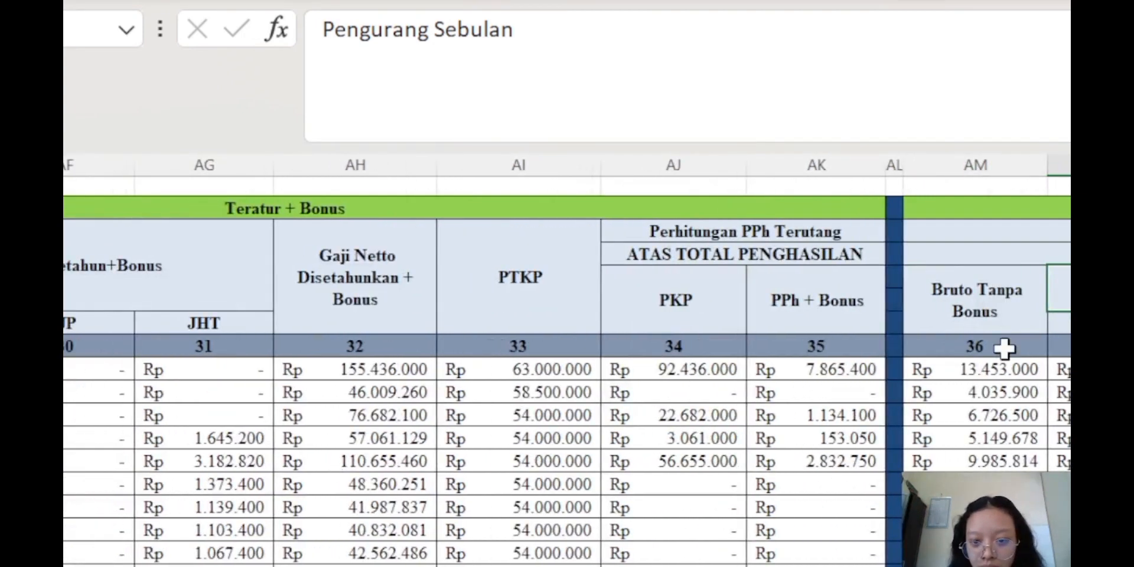
Set the monthly B. Jabatan cell AN11 to =MIN(500000;AM11*5%)
left_click(1061, 370)
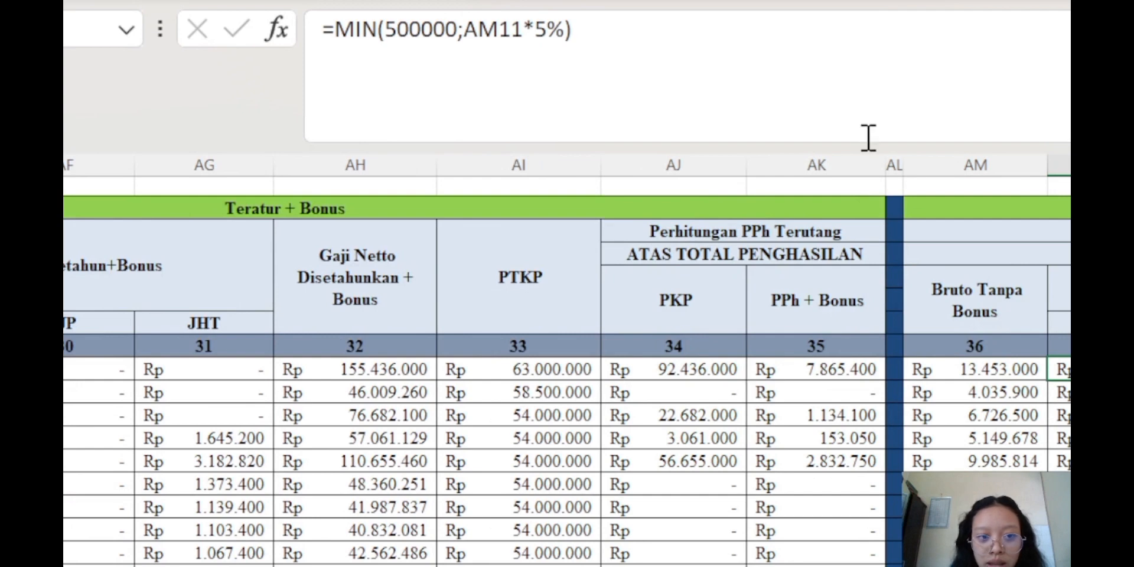
left_click(739, 80)
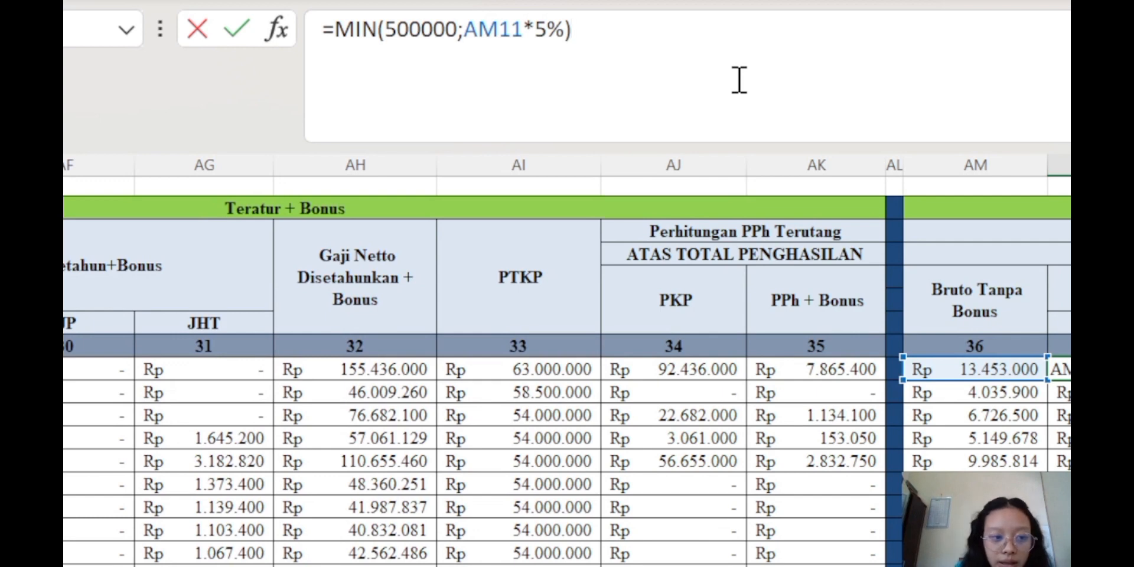
key("Return")
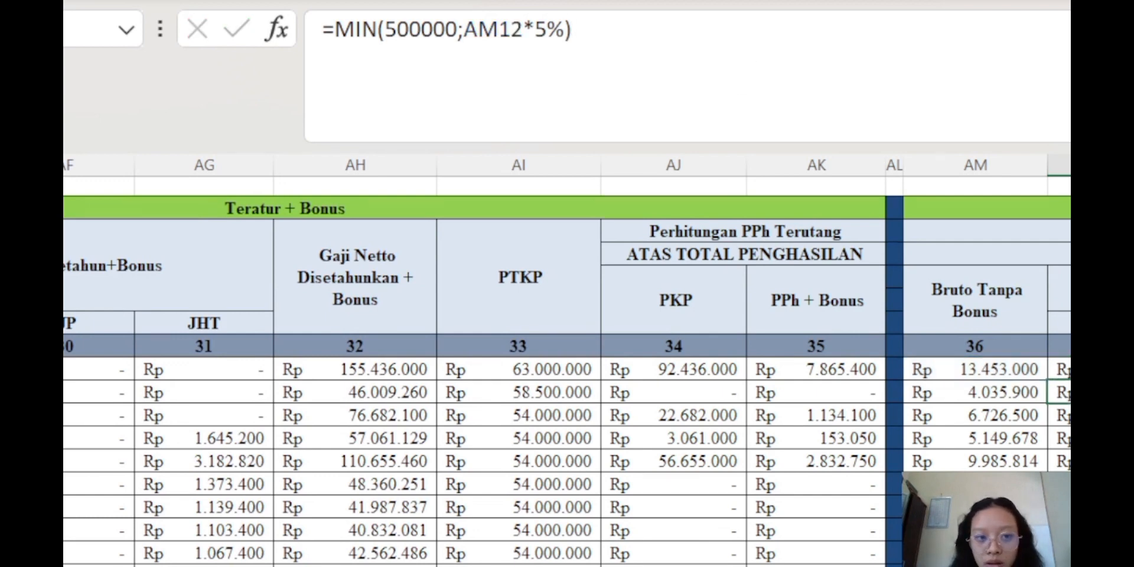
Review the JP IFNA(VLOOKUP) formula unchanged and the Pengurang Setahun+Bonus heading
key("Right")
key("Up")
key("F2")
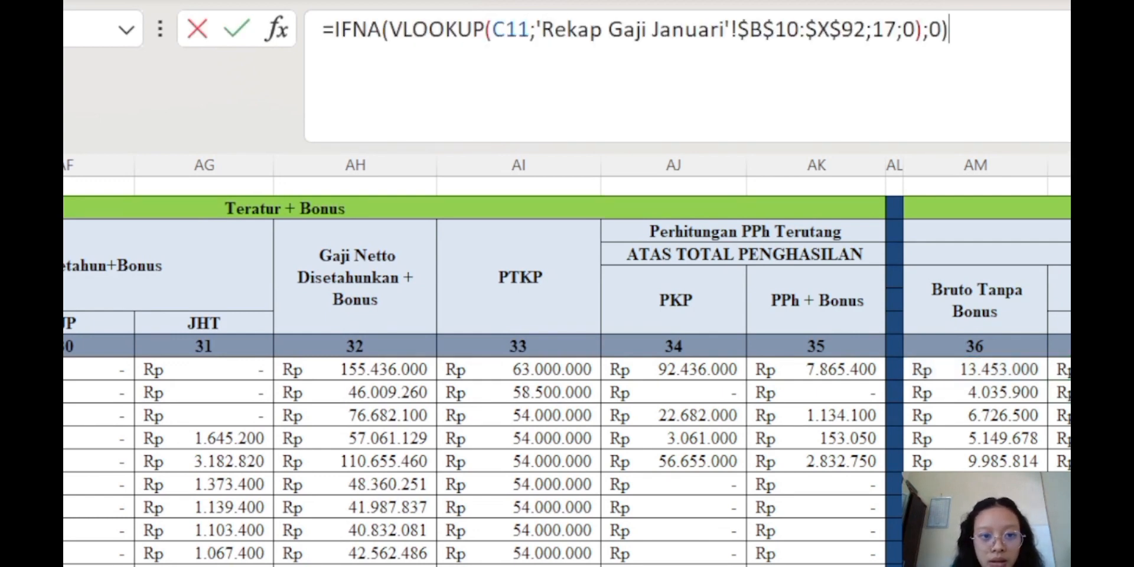
key("Return")
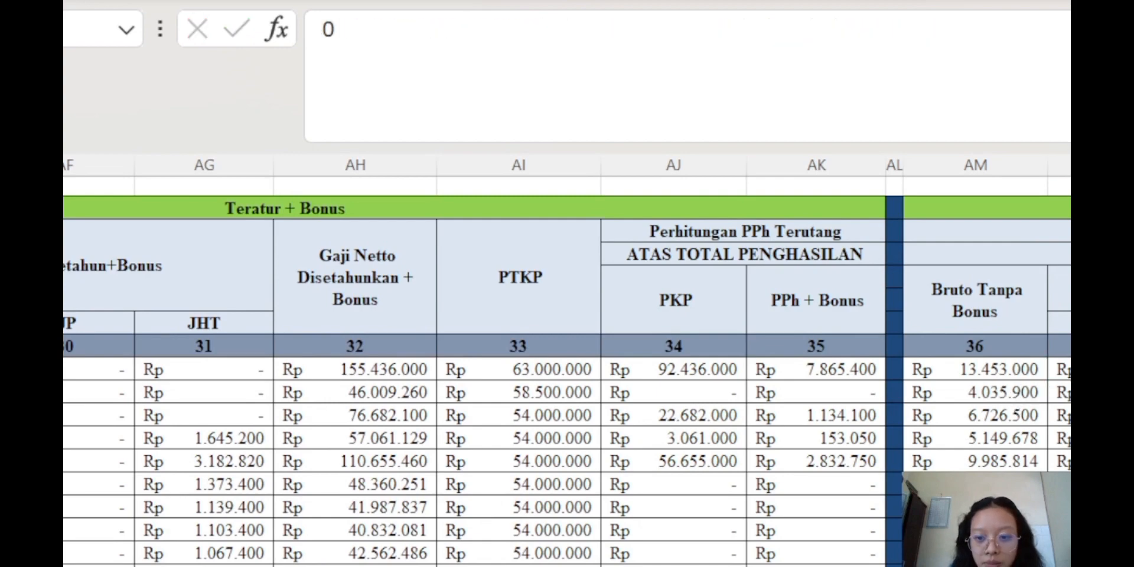
key("Up")
scroll(458, 301, "left", 4)
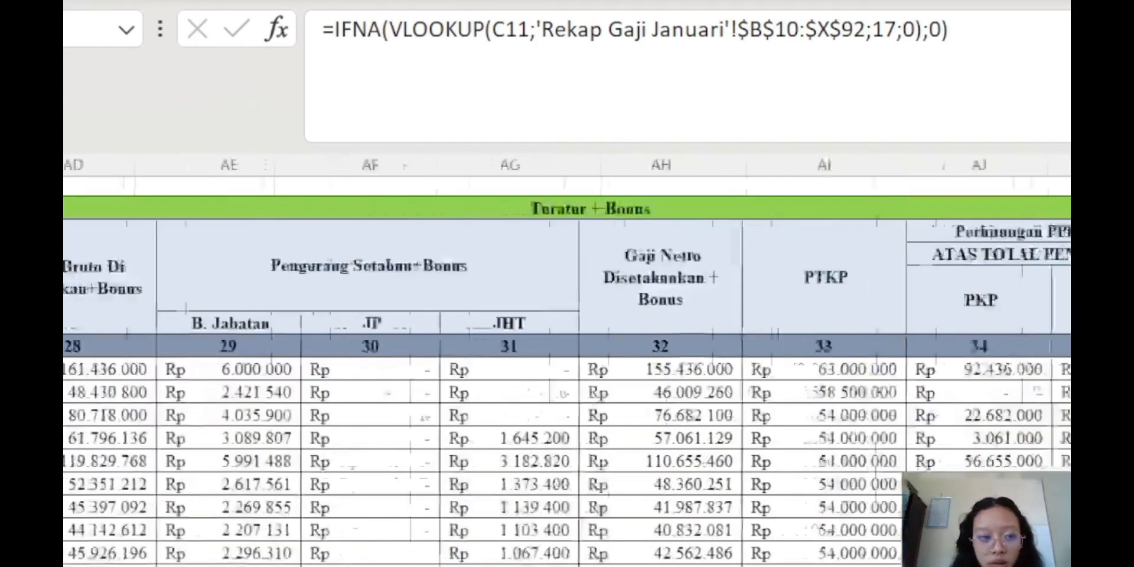
left_click(475, 263)
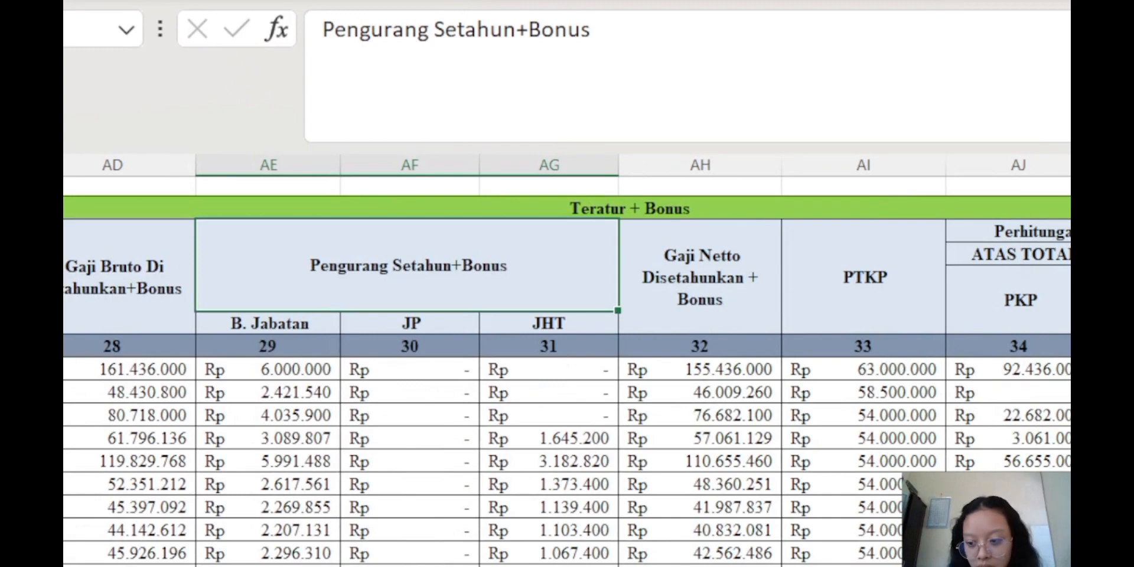
scroll(568, 360, "right", 5)
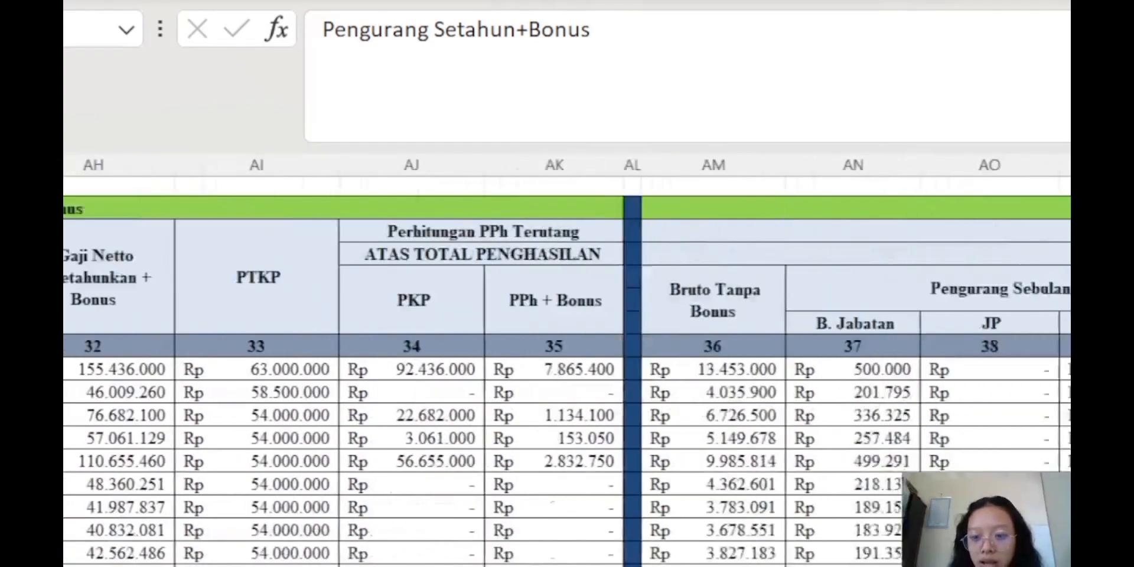
left_click(1055, 300)
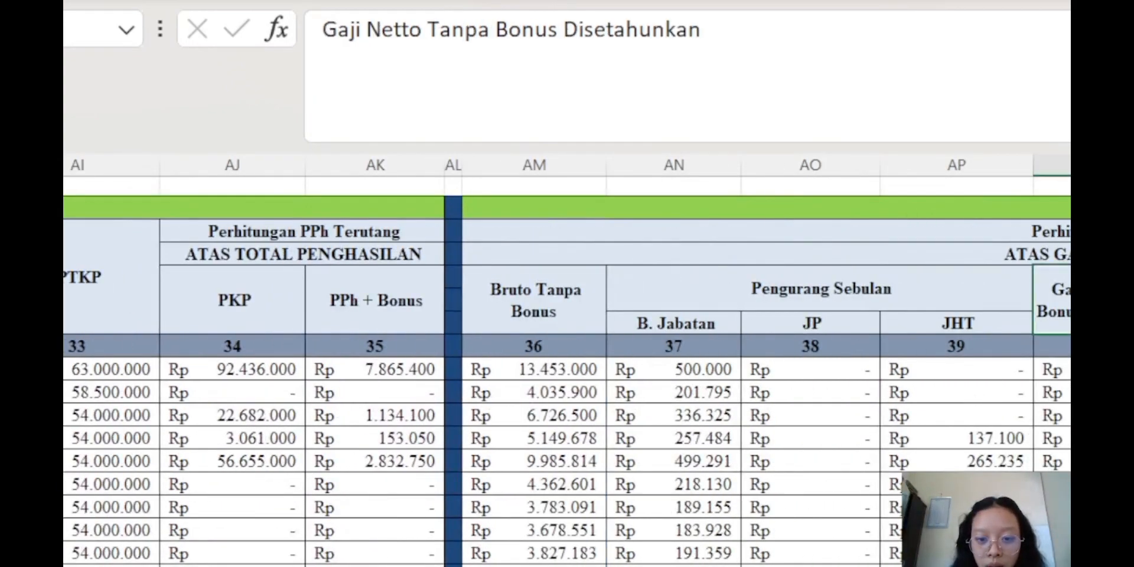
left_click(1055, 369)
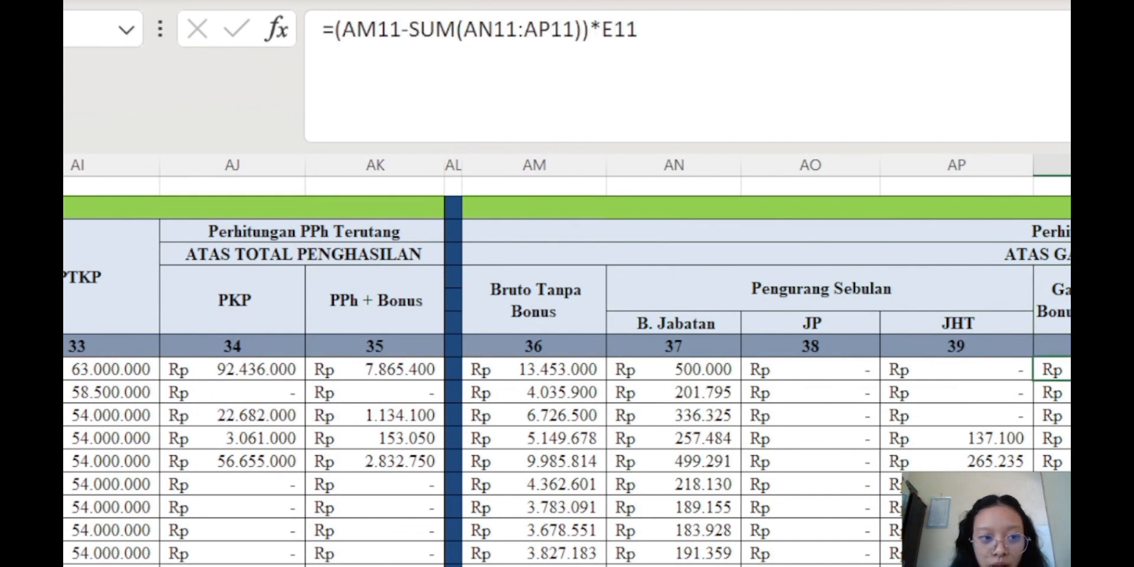
left_click(860, 41)
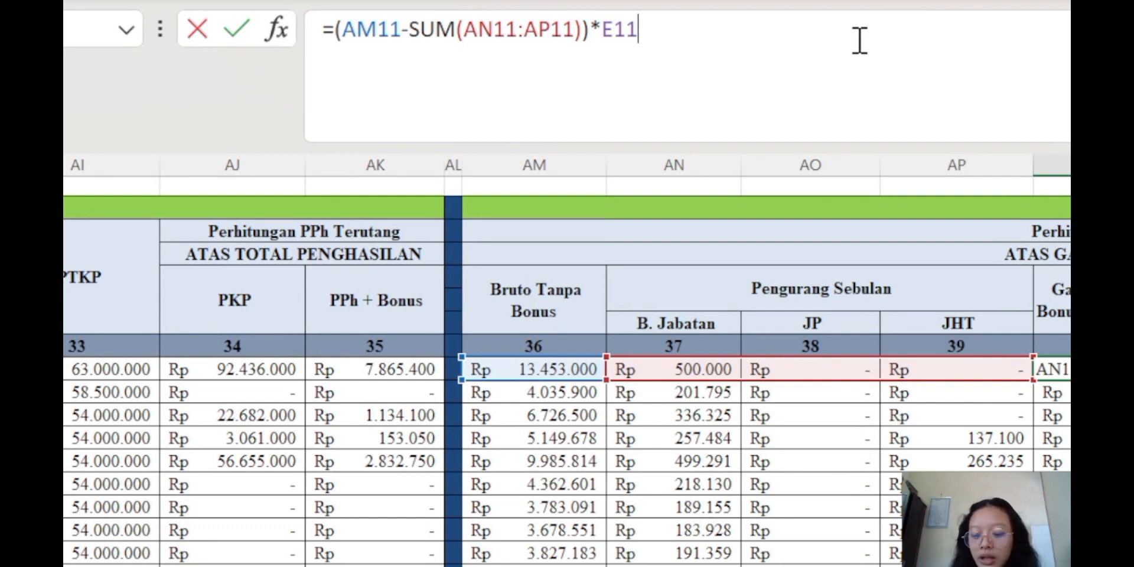
key("Return")
left_click(1131, 369)
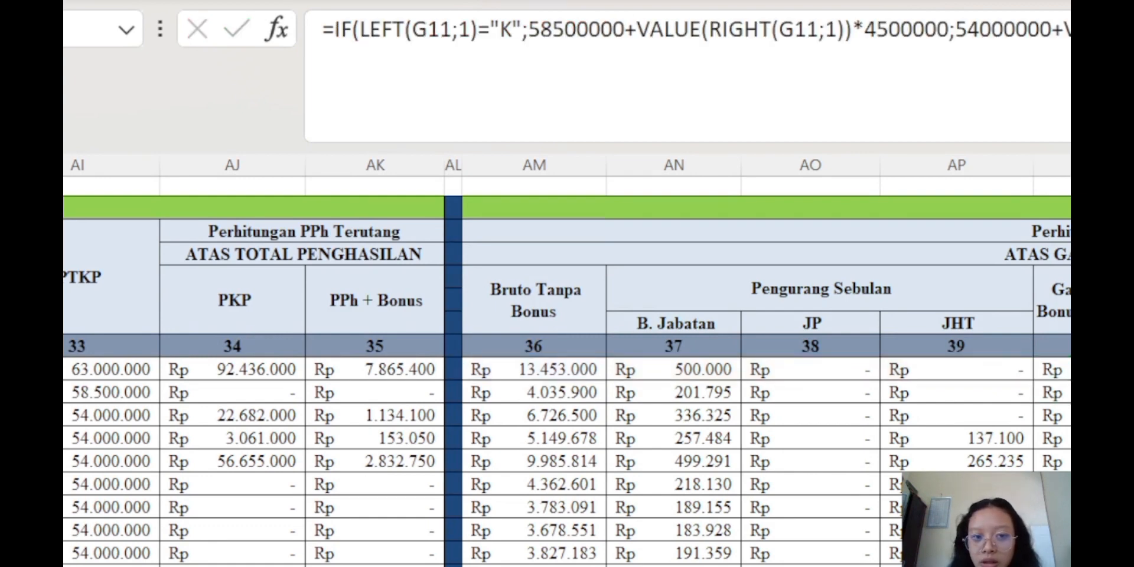
key("Right")
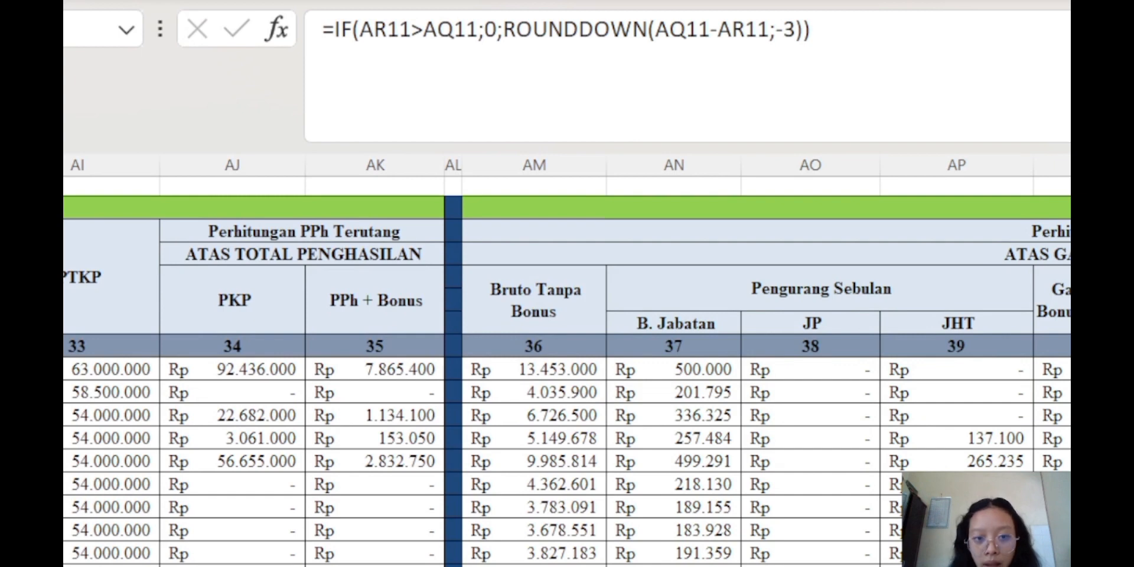
key("Right")
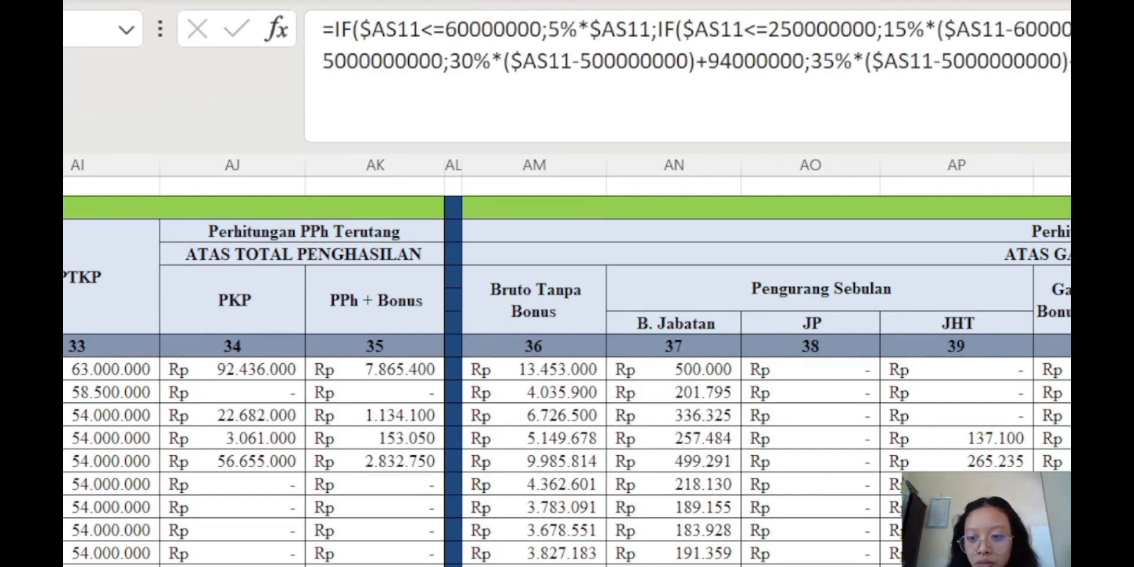
key("Right")
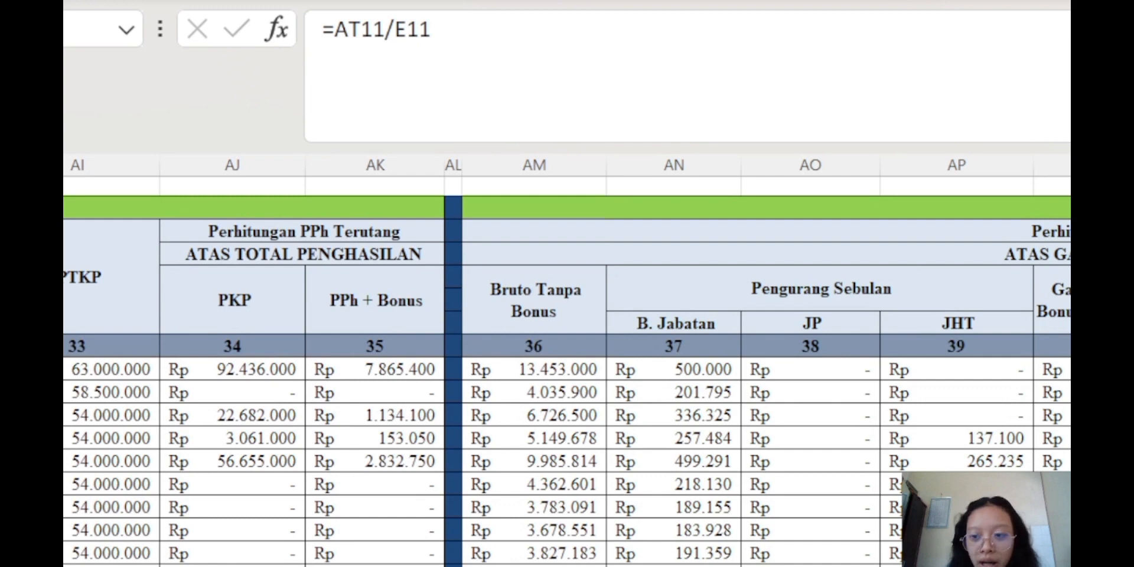
scroll(567, 362, "left", 3)
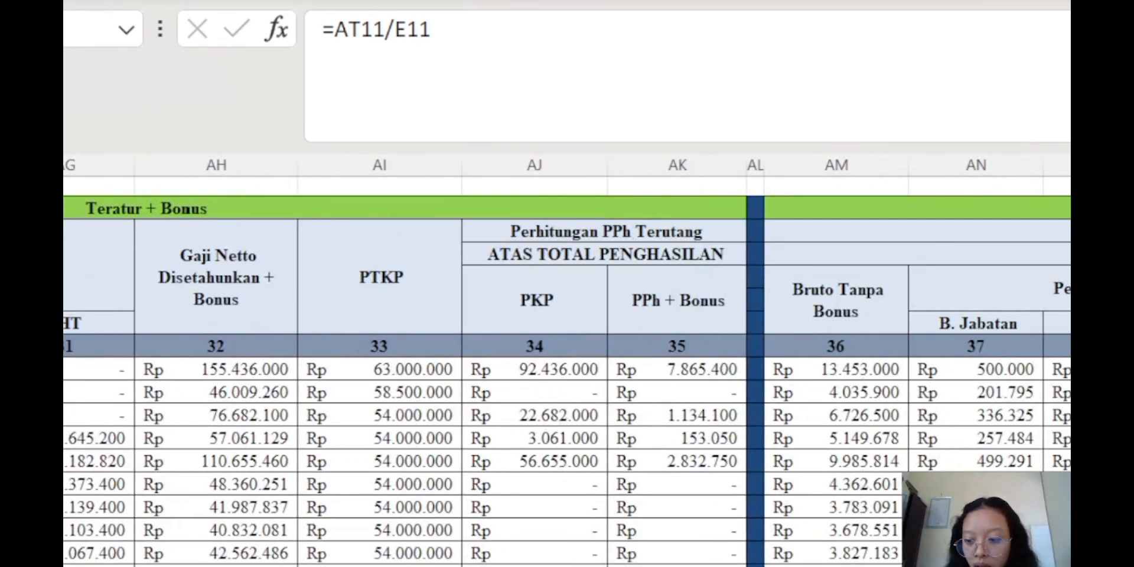
scroll(567, 362, "right", 5)
key("Left")
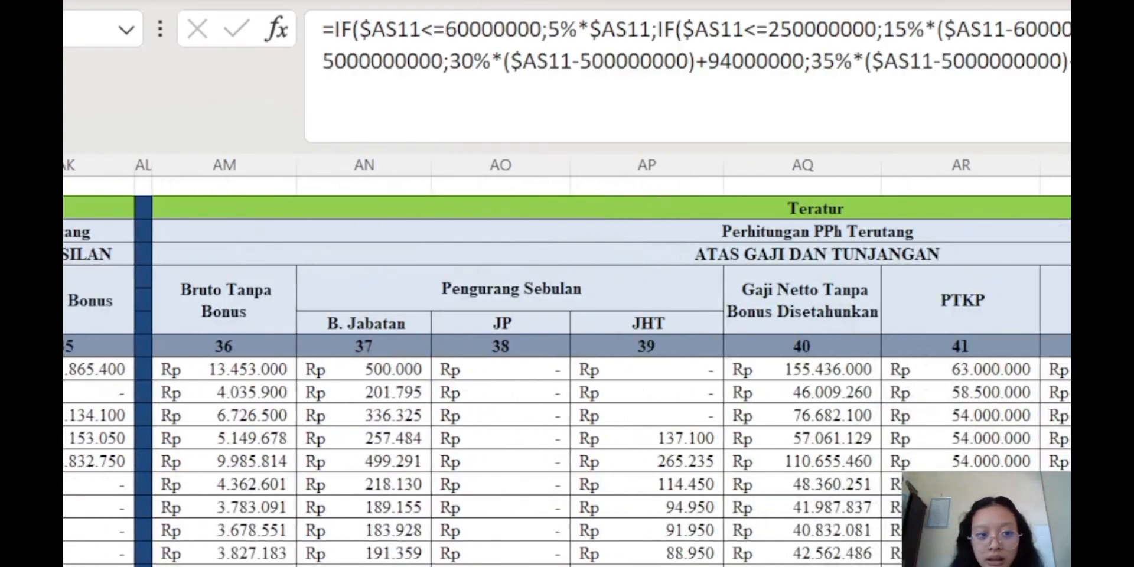
key("F2")
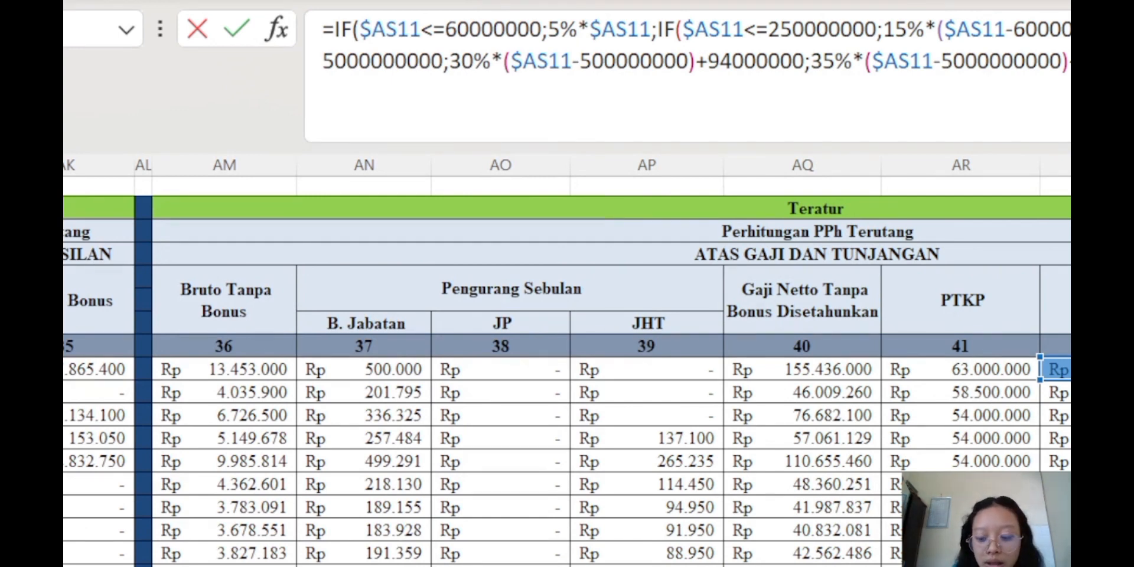
key("Return")
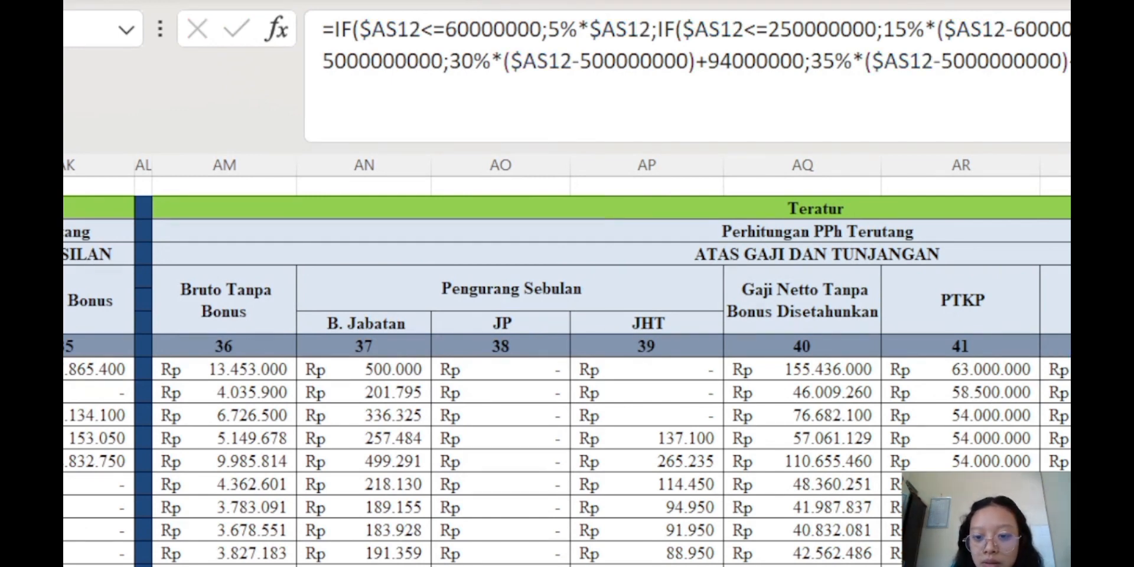
key("Up")
key("Right")
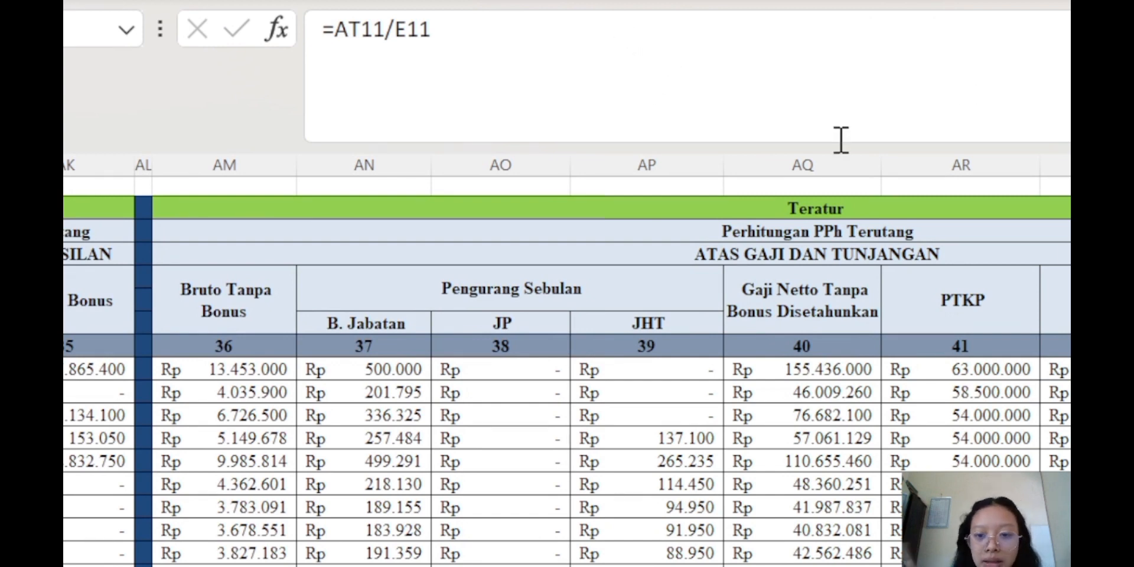
left_click(1069, 300)
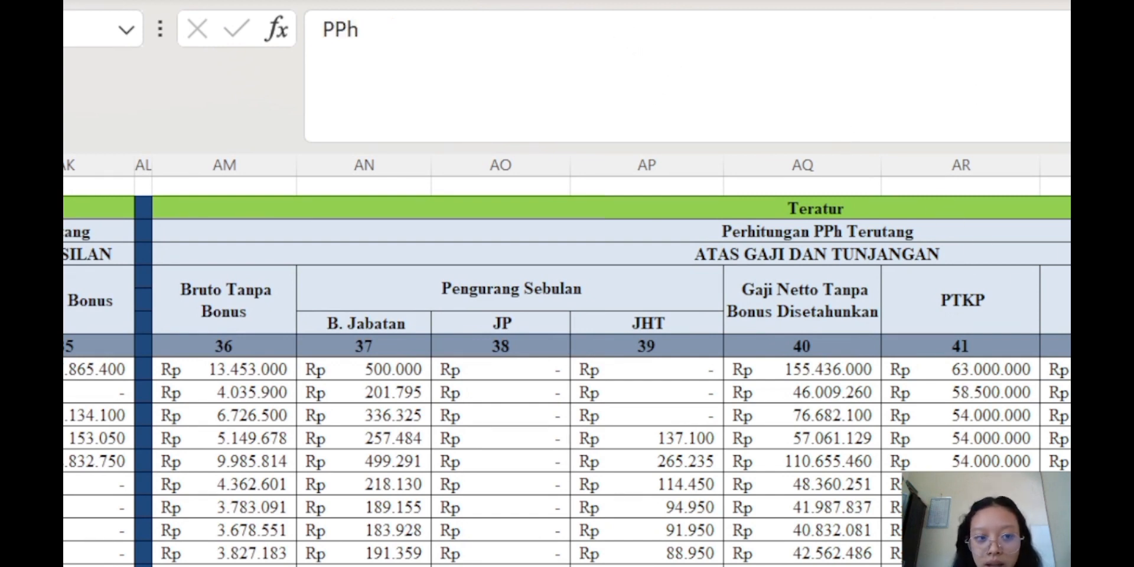
left_click(1069, 370)
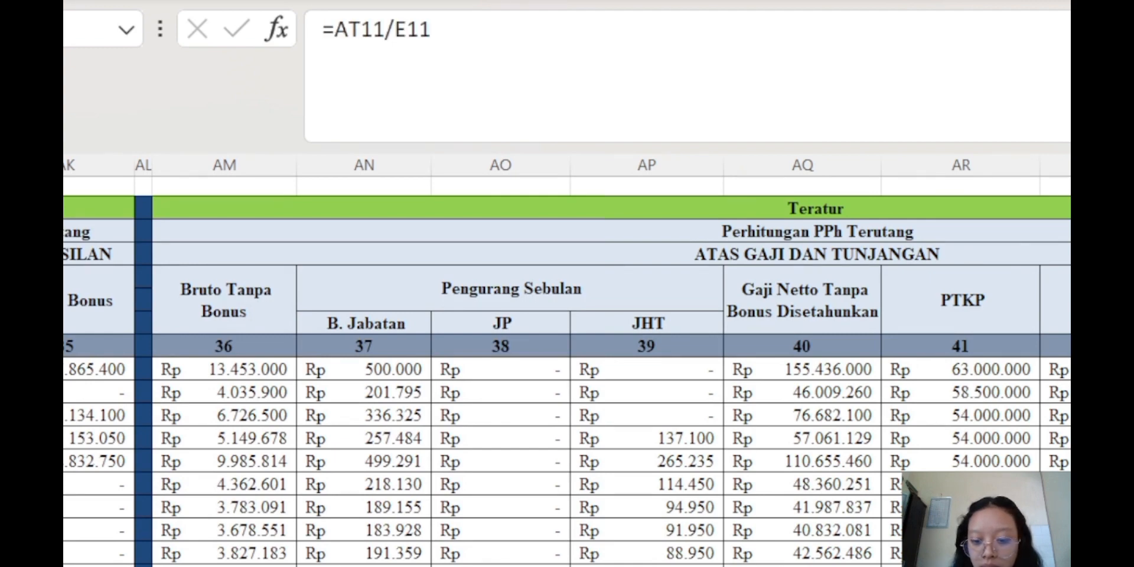
scroll(567, 378, "left", 15)
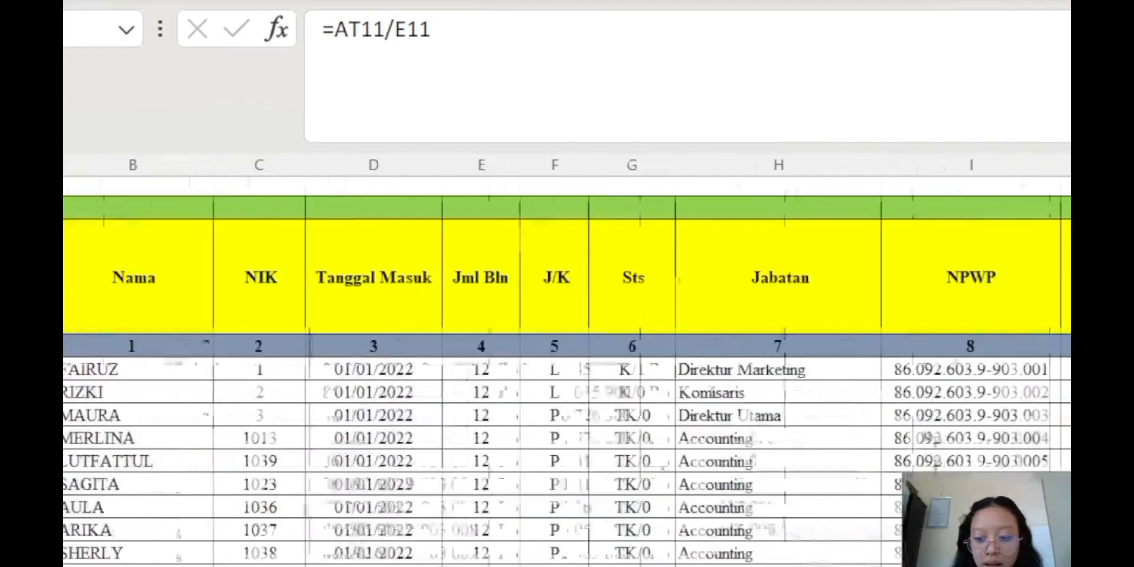
left_click(451, 390)
left_click(454, 368)
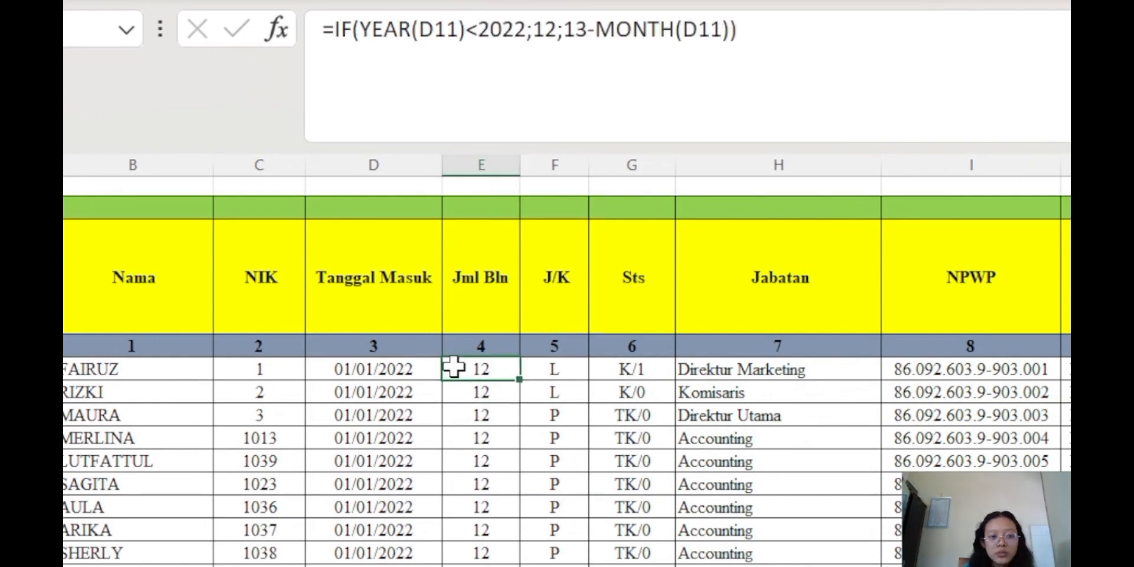
scroll(568, 366, "right", 10)
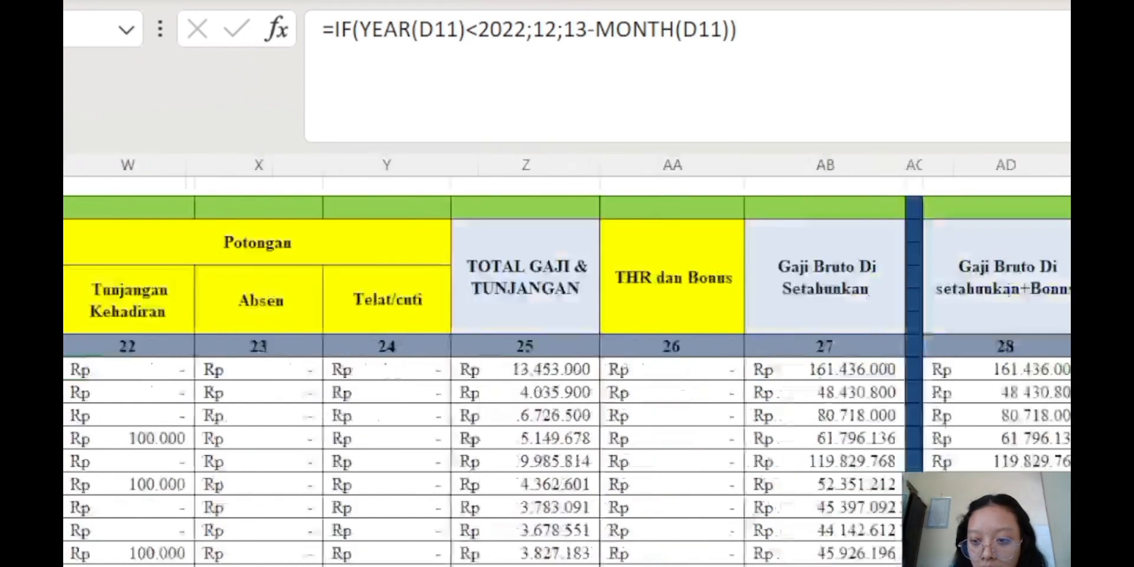
left_click(1123, 370)
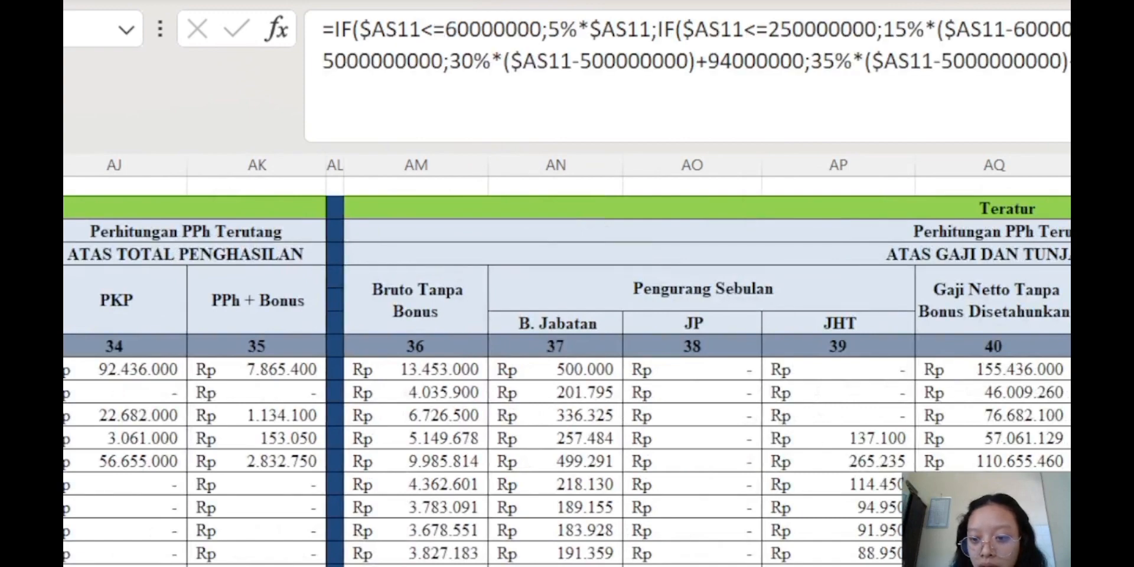
key("Right")
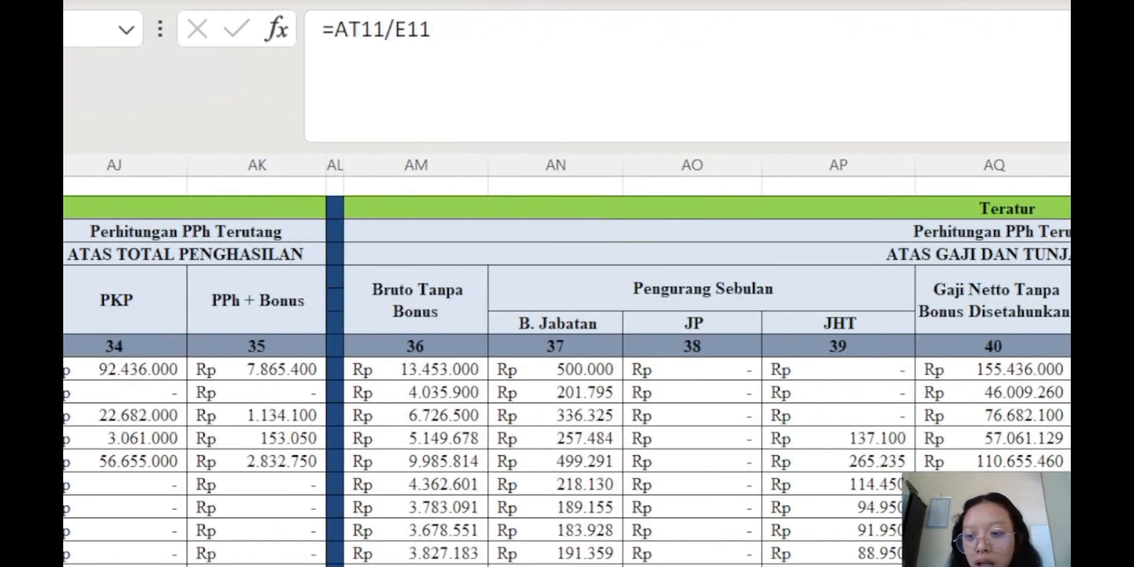
scroll(567, 367, "down", 10)
scroll(567, 366, "up", 15)
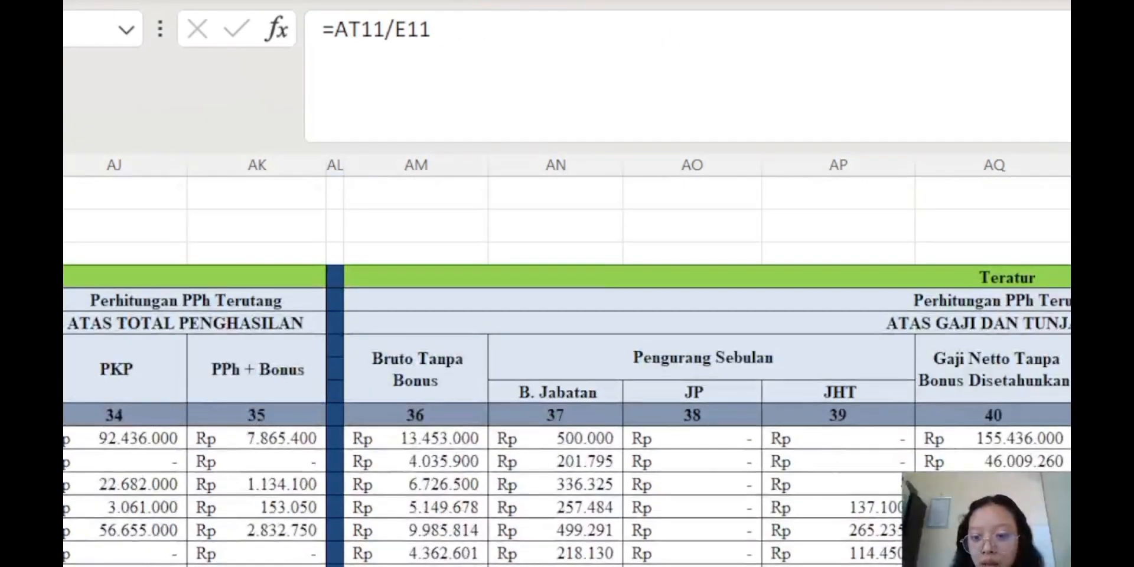
left_click(1122, 358)
left_click(1123, 393)
scroll(450, 540, "left", 15)
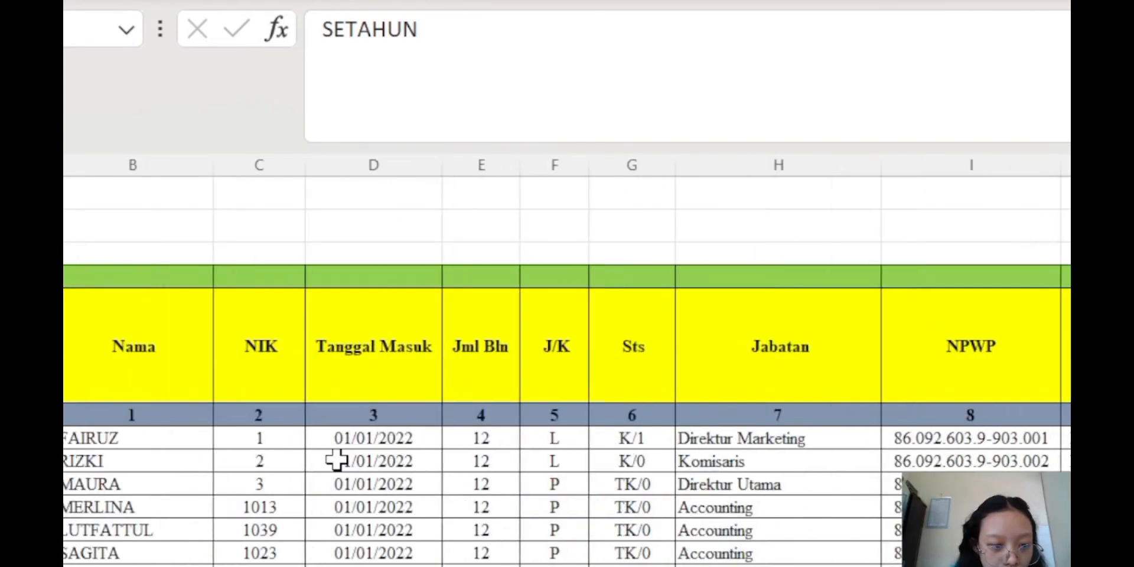
left_click(472, 443)
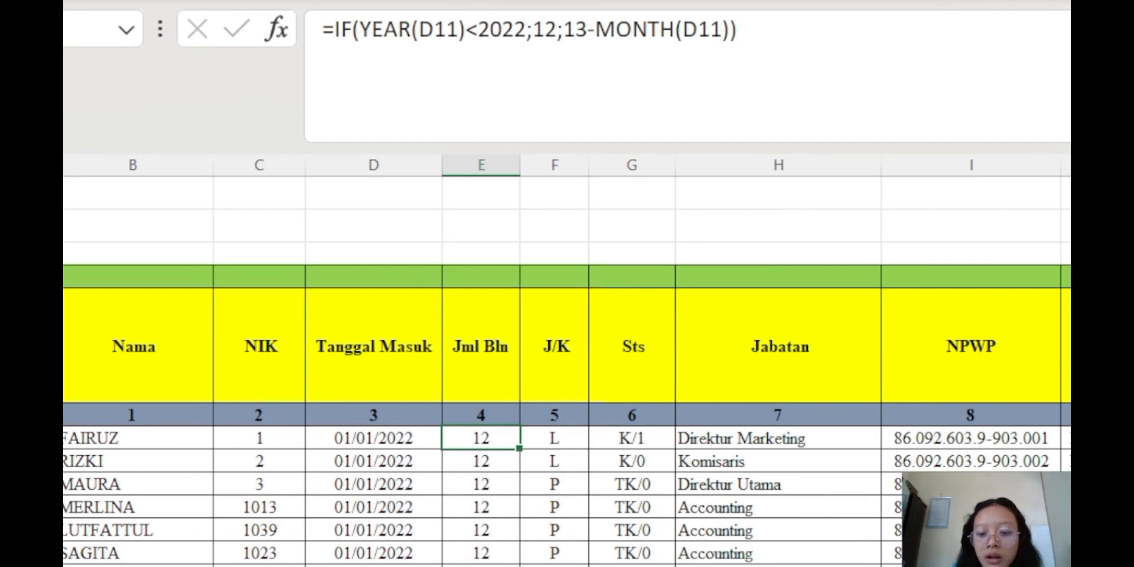
scroll(567, 366, "right", 15)
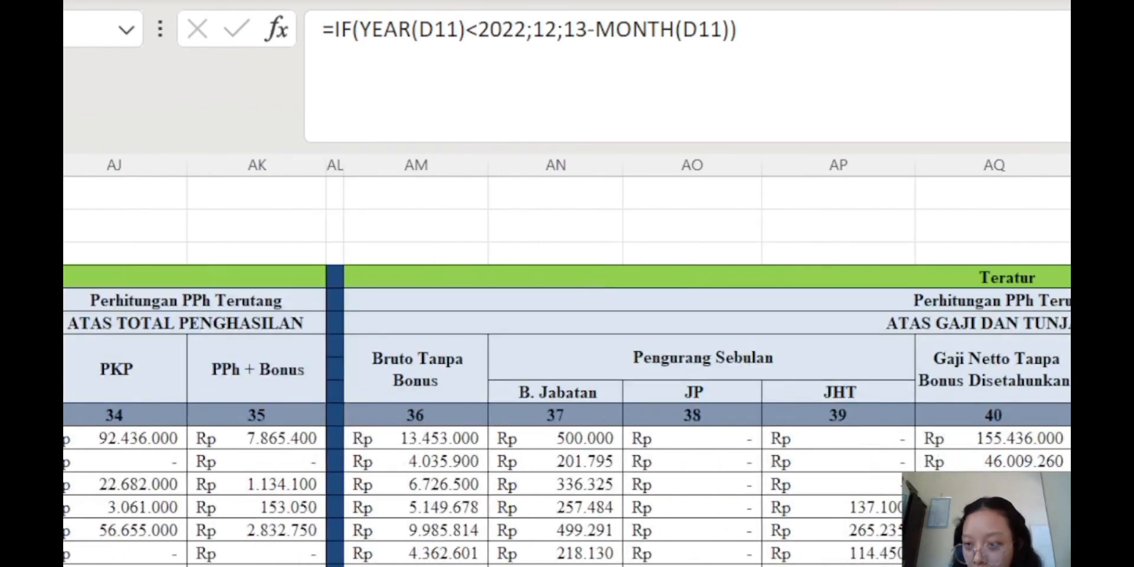
left_click(1070, 369)
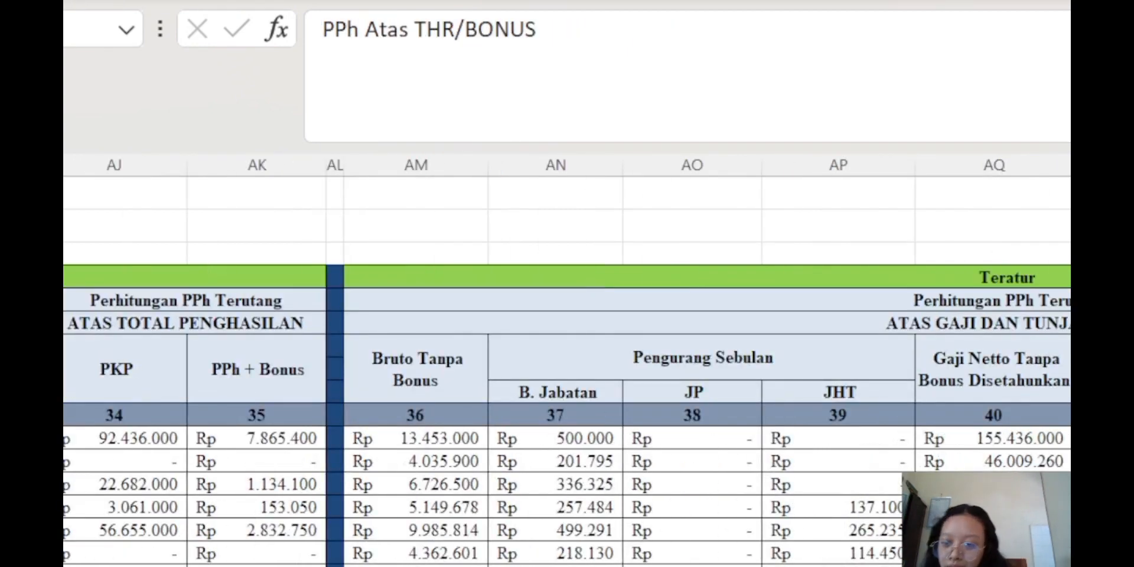
Inspect the row 11 bonus PPh formula and the PPh heading above it
left_click(1070, 439)
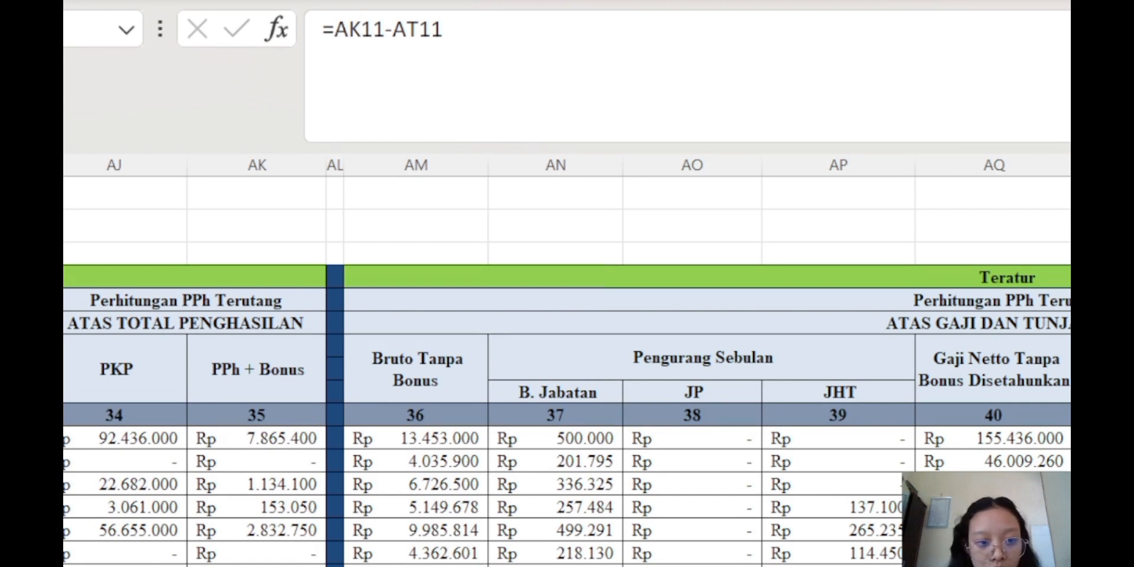
scroll(422, 300, "left", 5)
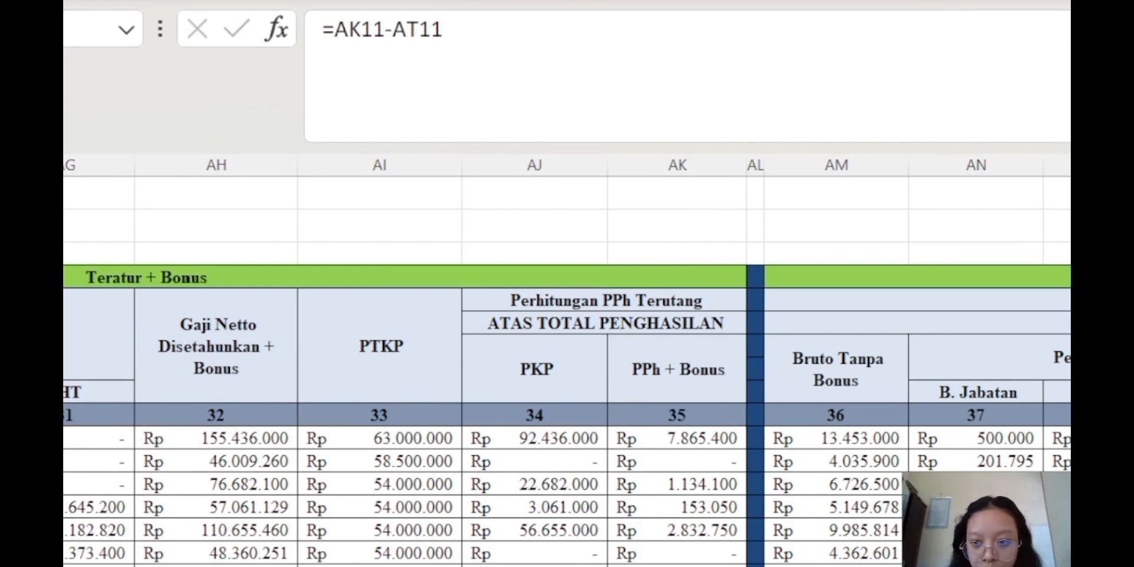
scroll(567, 362, "left", 6)
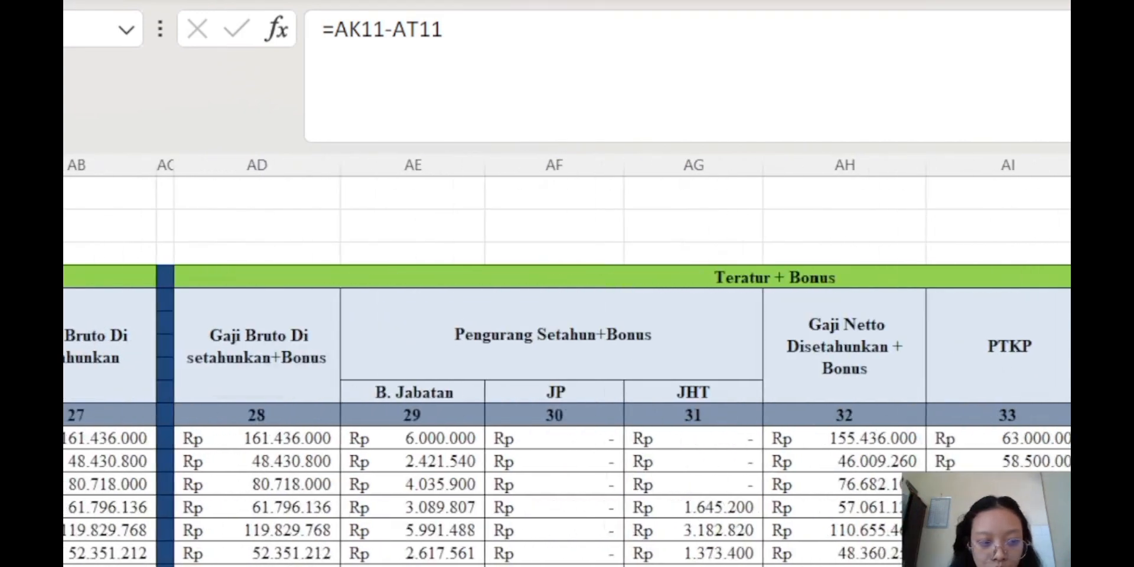
scroll(567, 362, "right", 8)
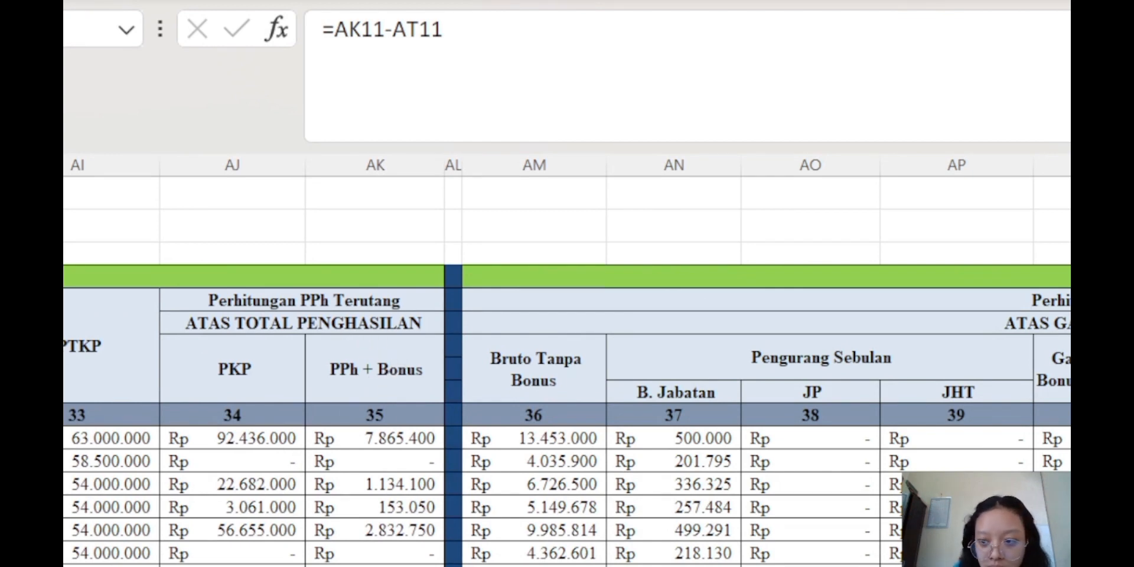
key("Up")
key("Up")
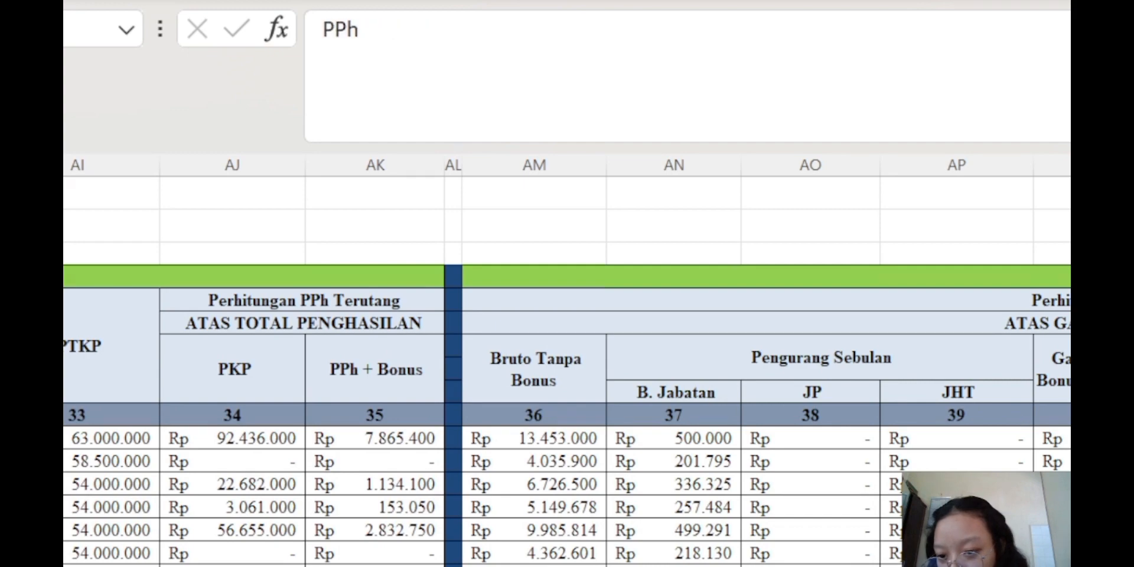
key("Down")
key("Down")
scroll(567, 371, "down", 18)
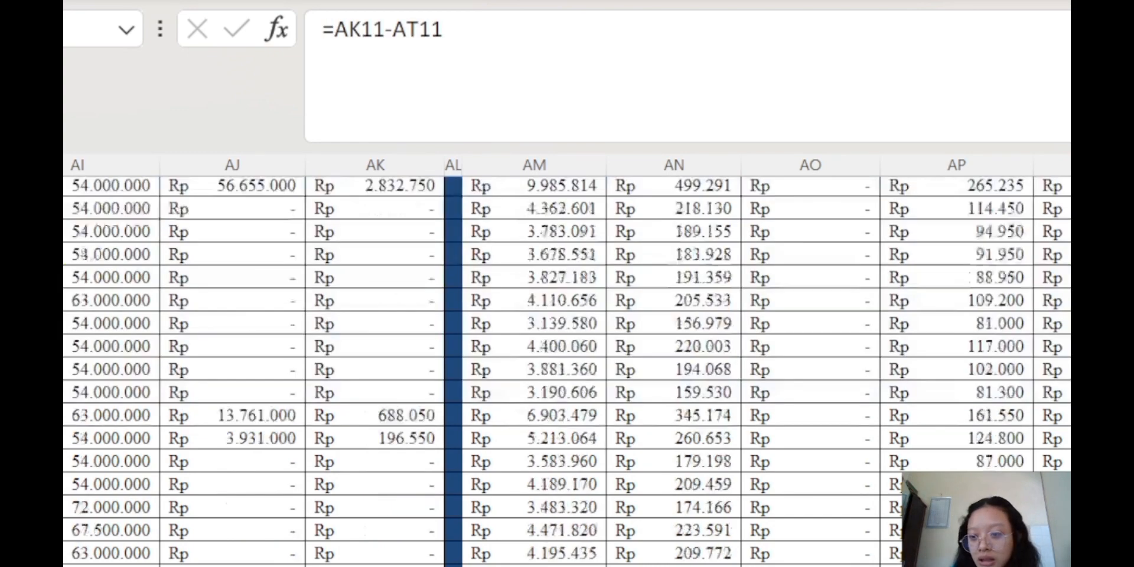
scroll(568, 371, "up", 7)
scroll(567, 371, "up", 5)
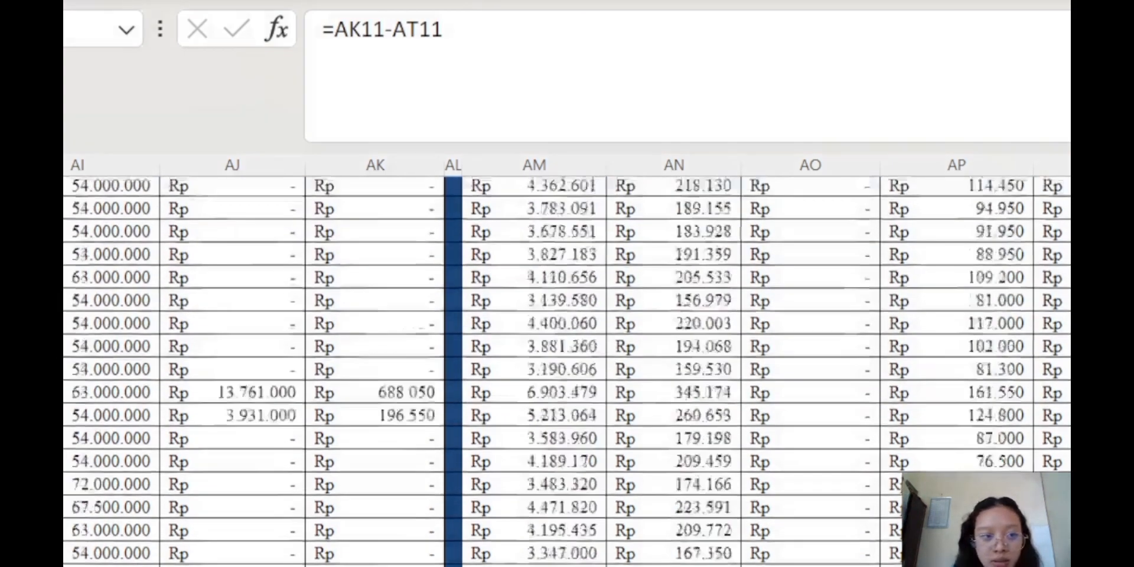
Confirm the PPh Atas THR/Bonus formula =AK11-AT11 and check the neighbouring row
left_click(872, 44)
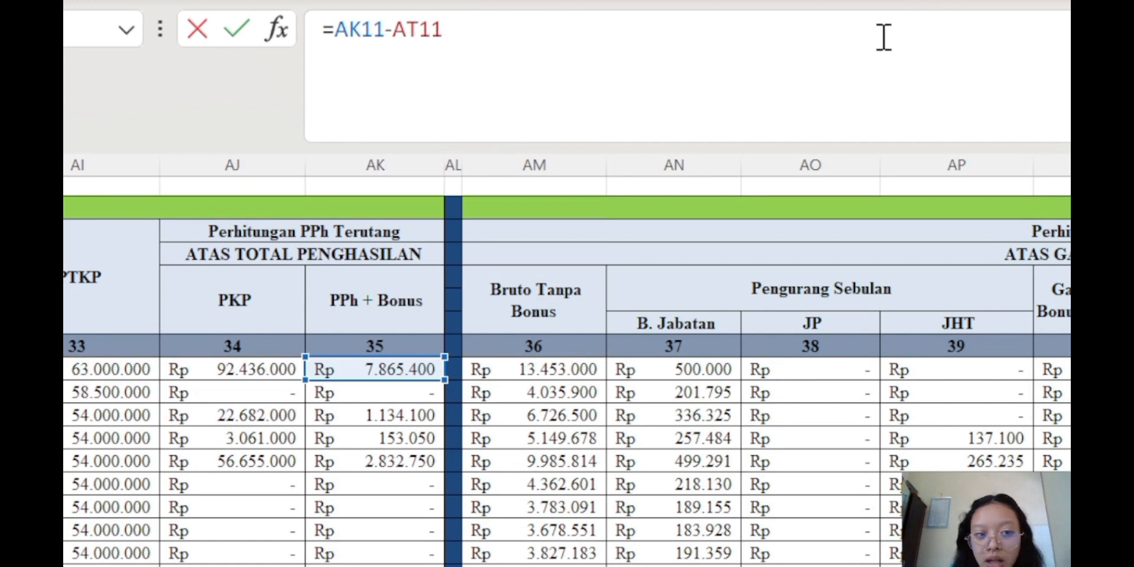
key("Return")
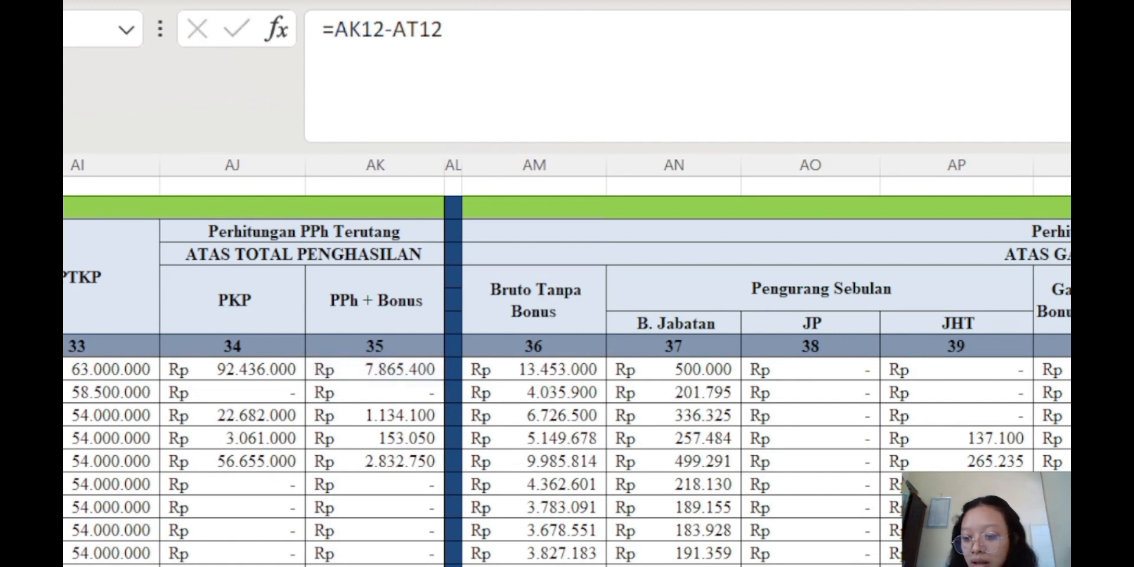
scroll(567, 366, "right", 5)
key("Up")
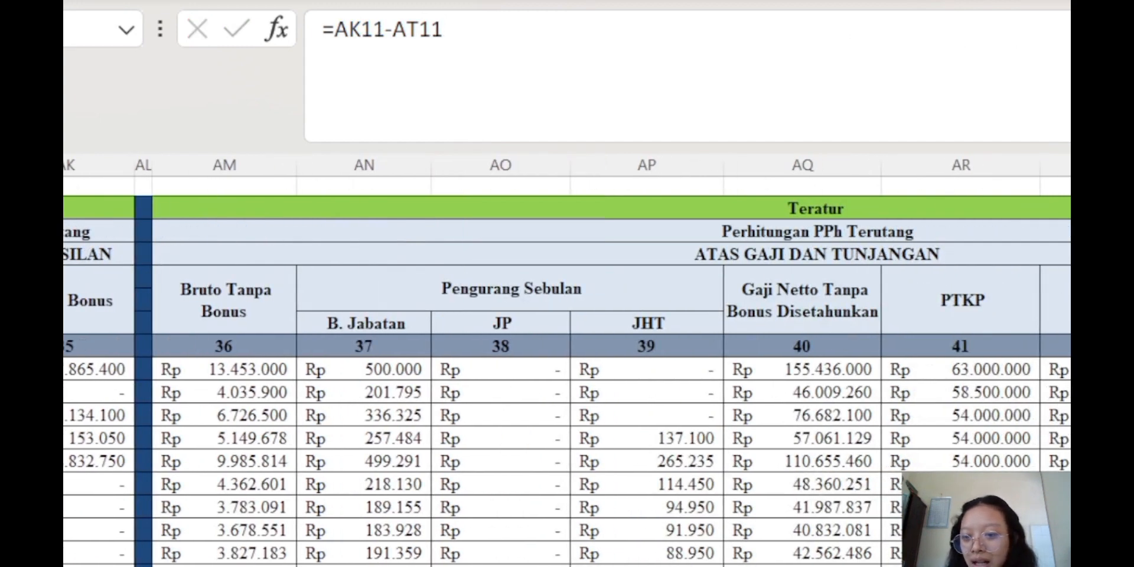
Scroll across and down the PPh calculation columns to review their results
key("Right")
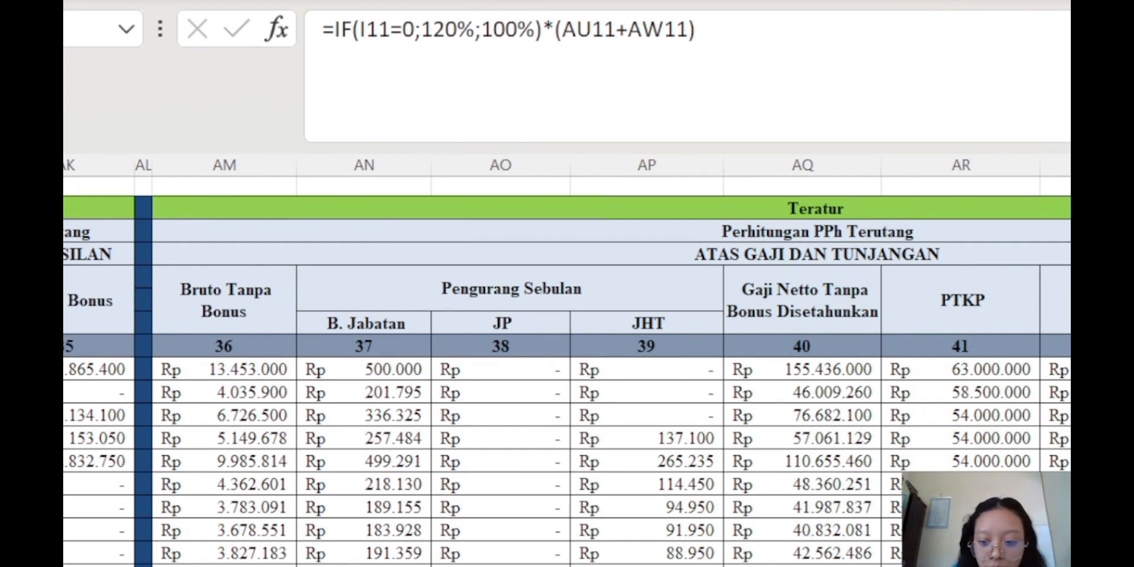
scroll(567, 363, "left", 10)
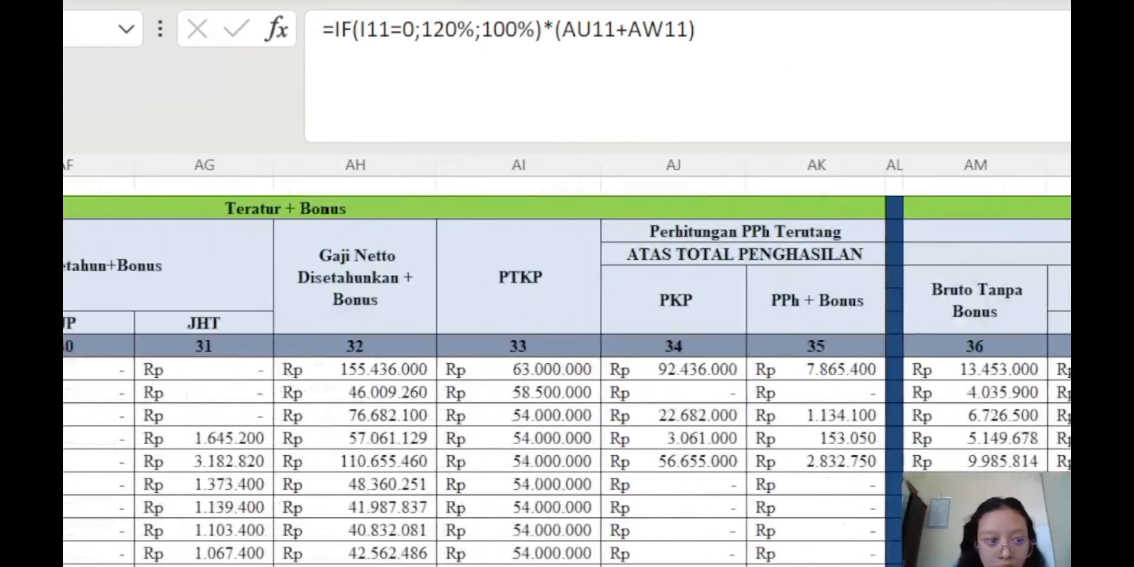
scroll(567, 381, "left", 10)
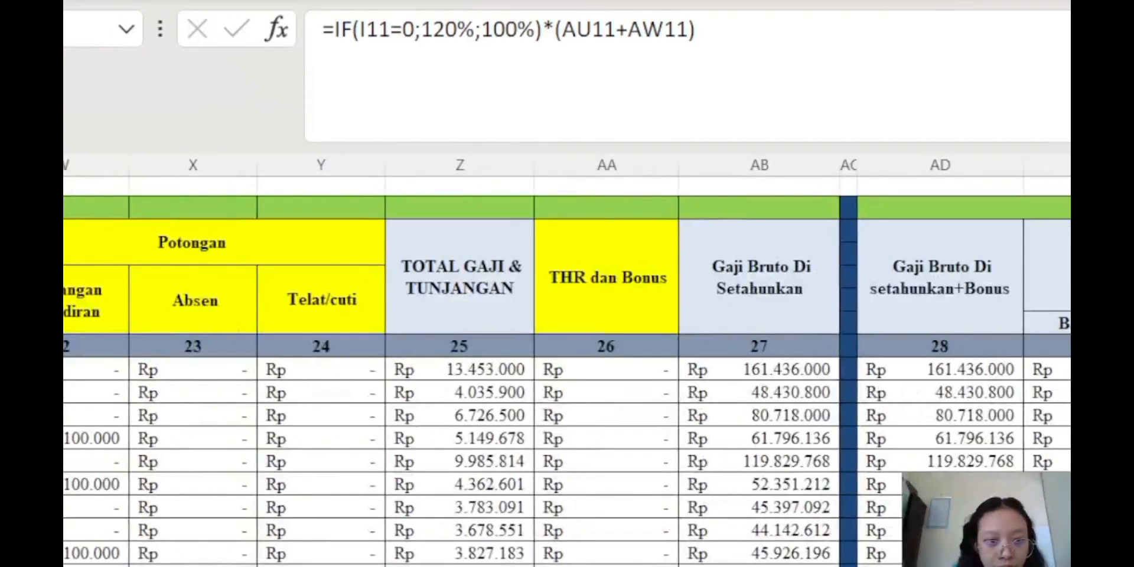
scroll(567, 381, "left", 4)
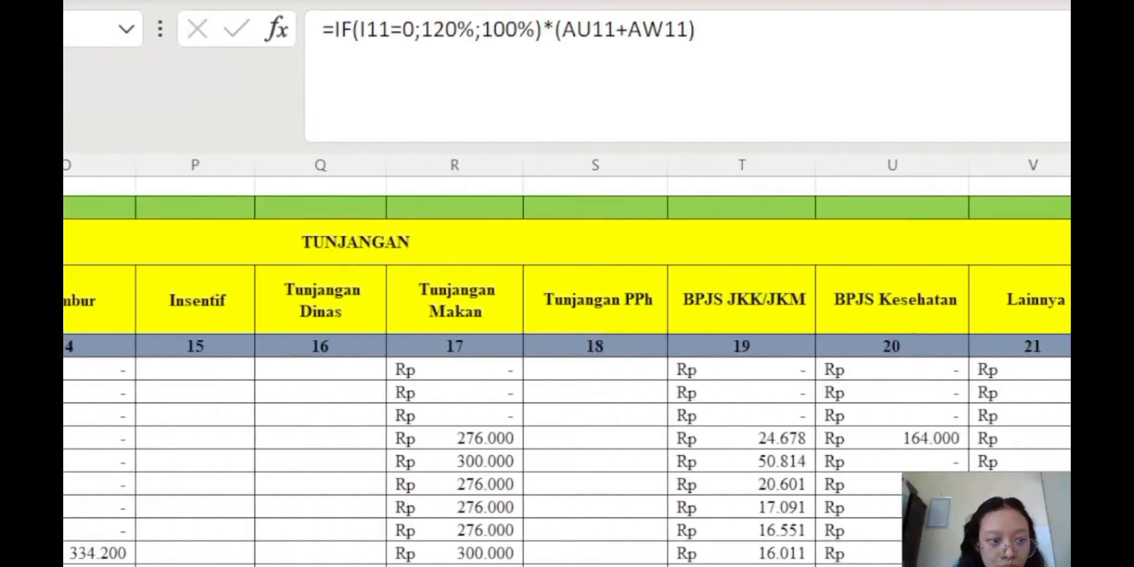
scroll(568, 381, "left", 5)
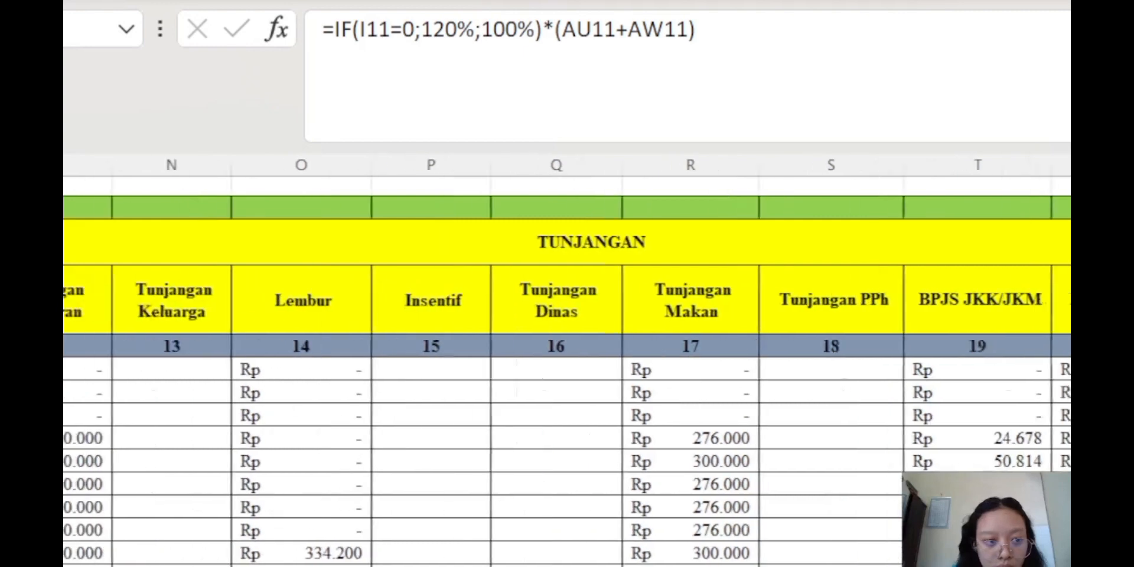
scroll(568, 381, "left", 4)
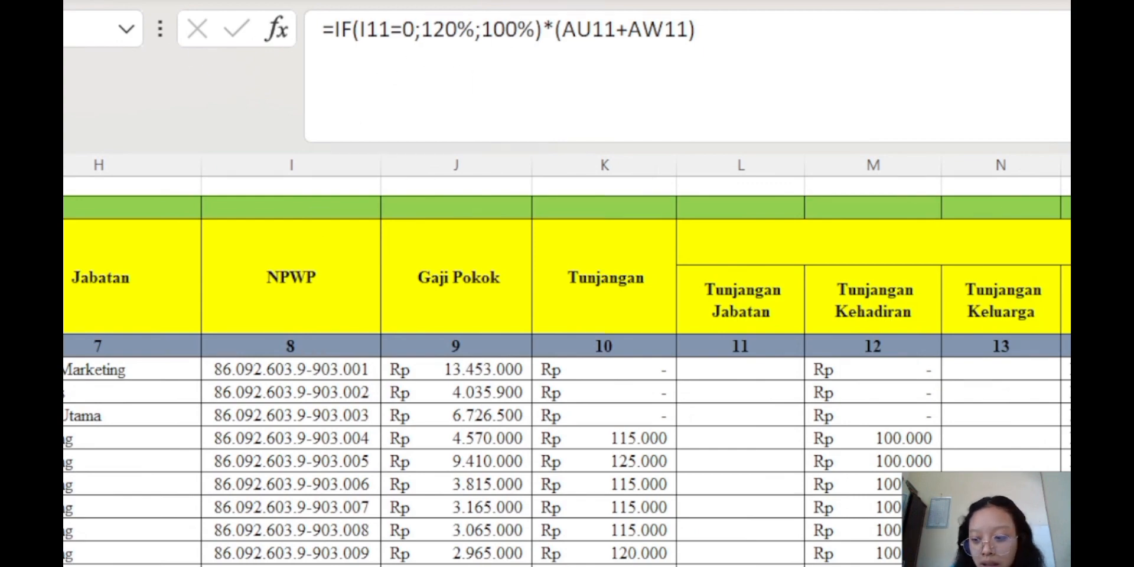
scroll(568, 381, "right", 15)
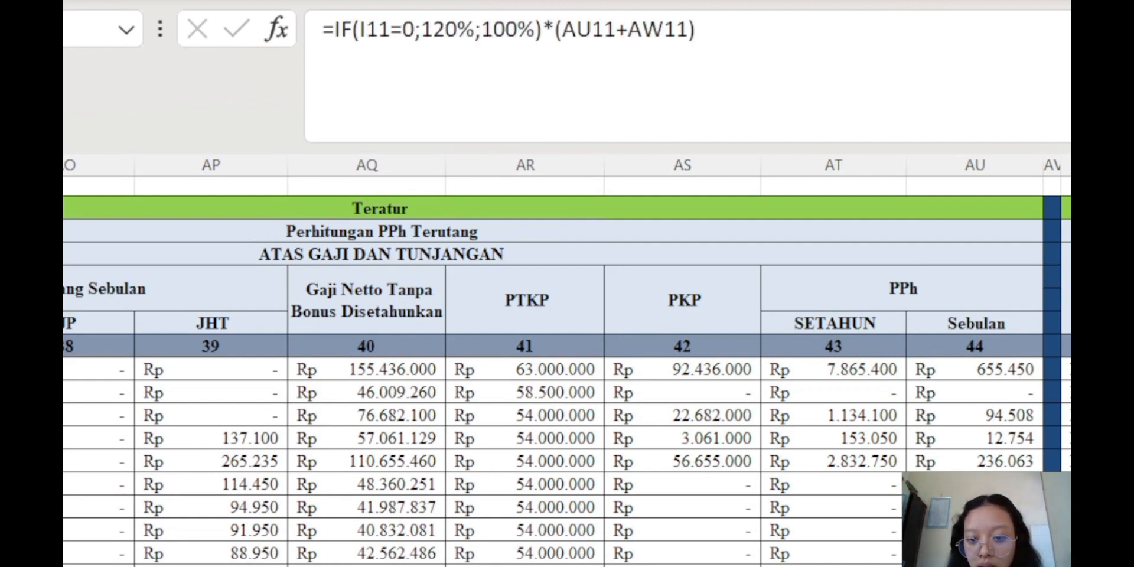
scroll(567, 366, "down", 5)
scroll(567, 367, "up", 8)
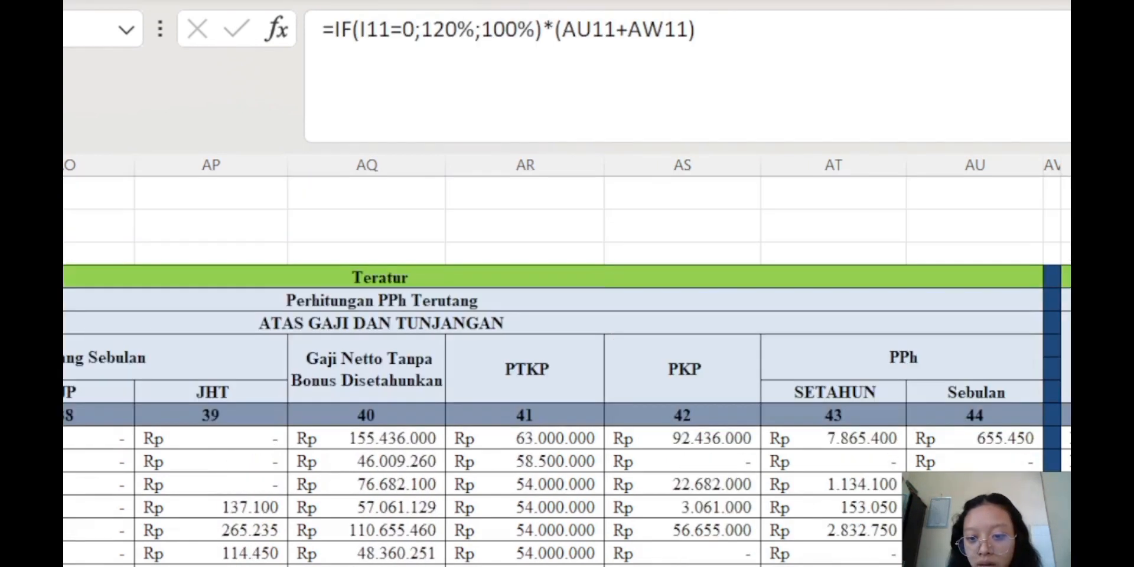
scroll(567, 366, "down", 15)
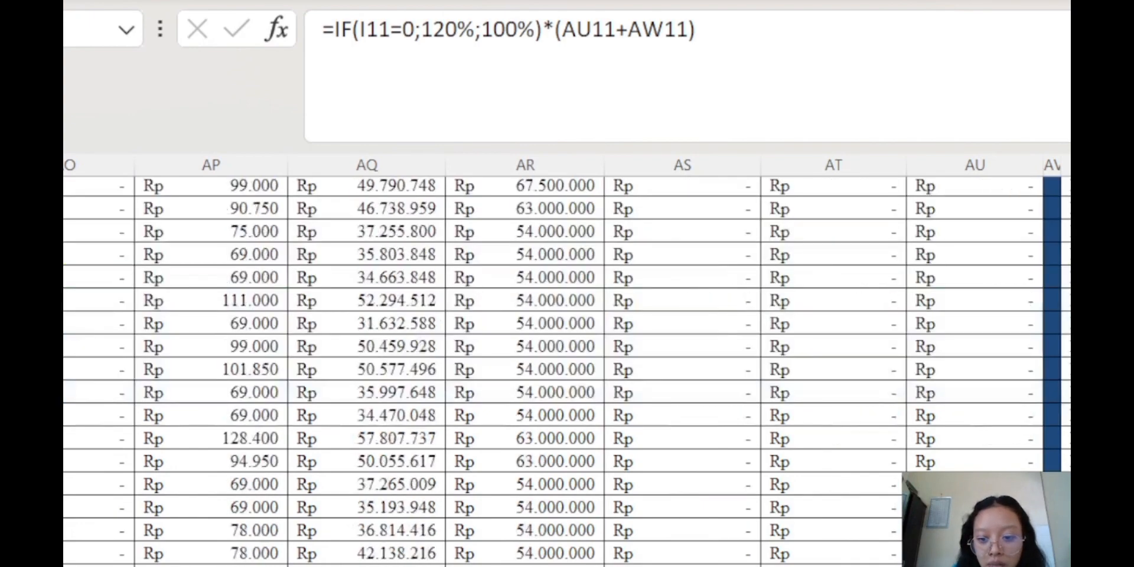
scroll(567, 366, "up", 2)
scroll(567, 366, "up", 15)
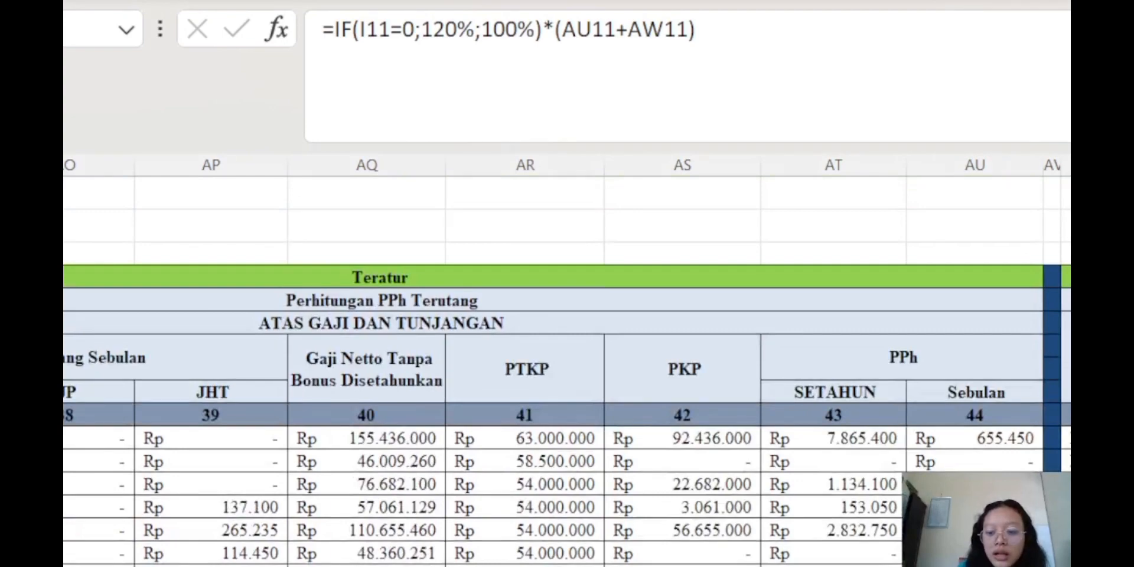
scroll(272, 472, "left", 15)
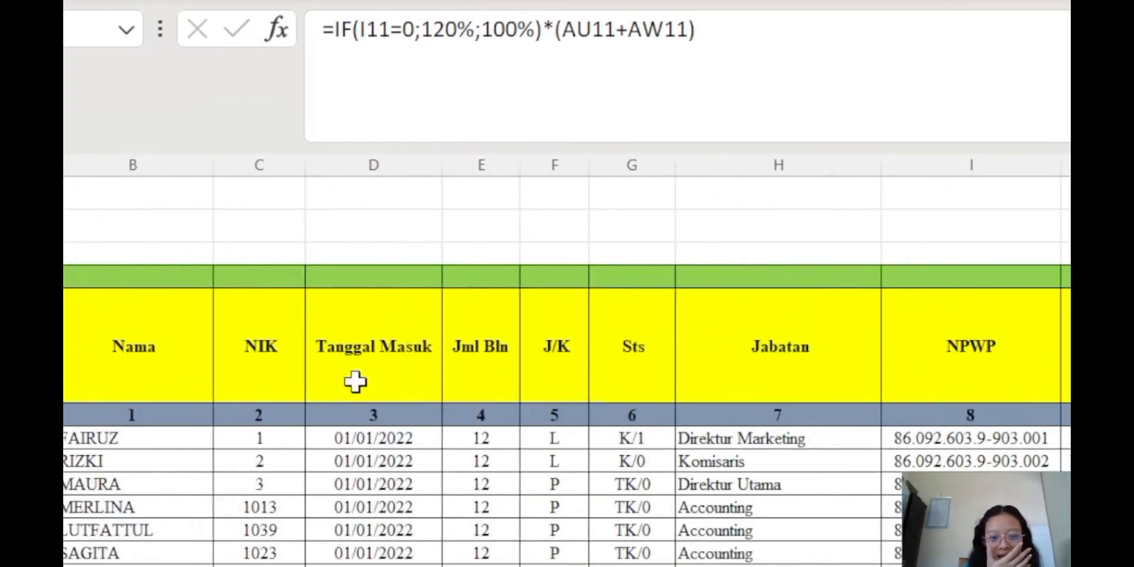
scroll(568, 414, "right", 13)
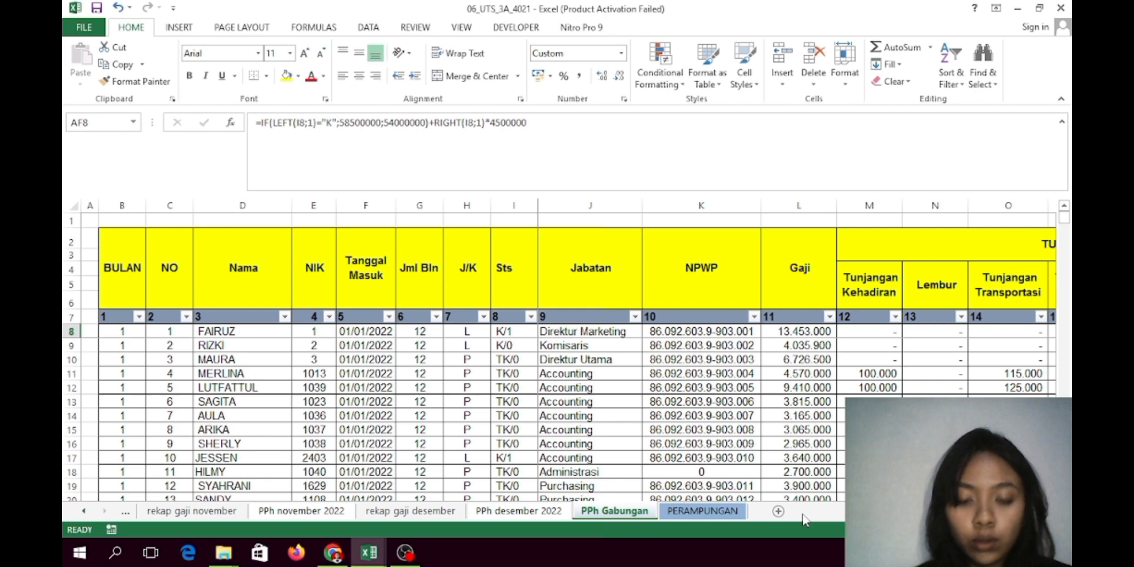
left_click(773, 333)
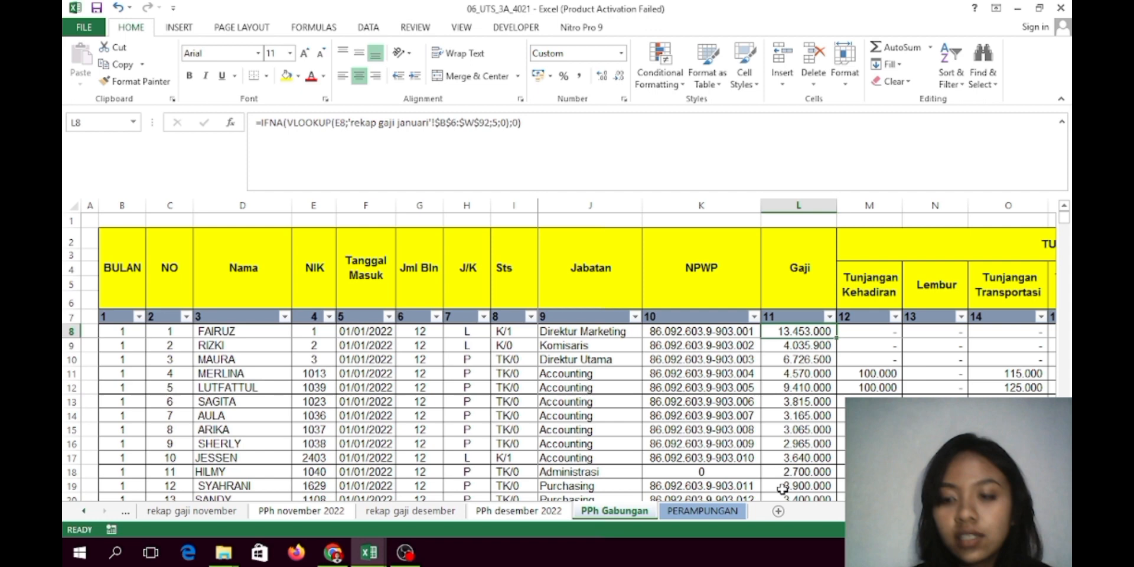
scroll(783, 489, "right", 5)
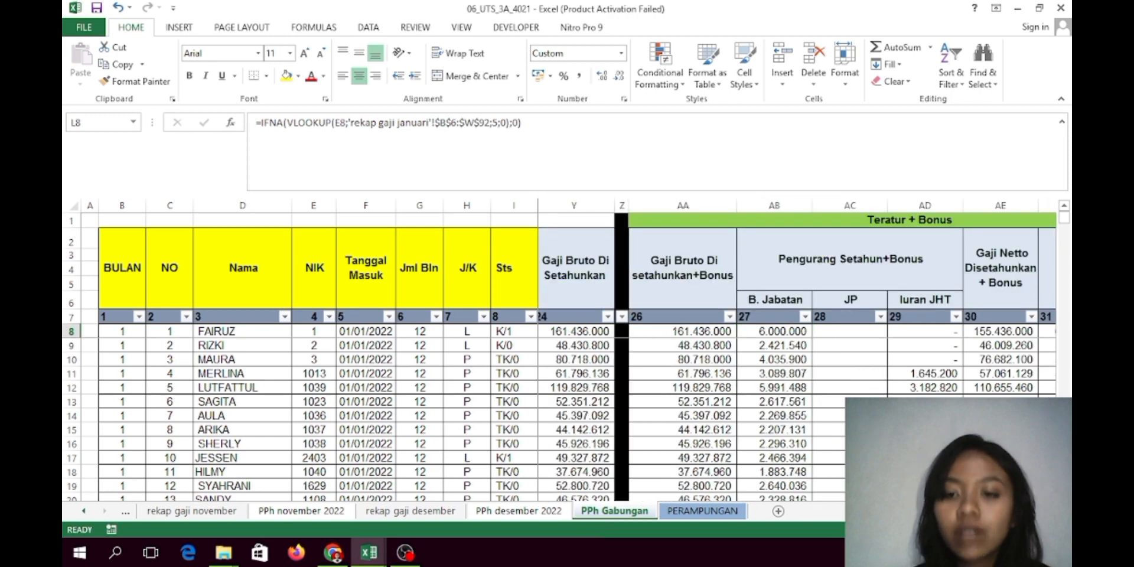
scroll(798, 355, "right", 1)
scroll(797, 355, "right", 3)
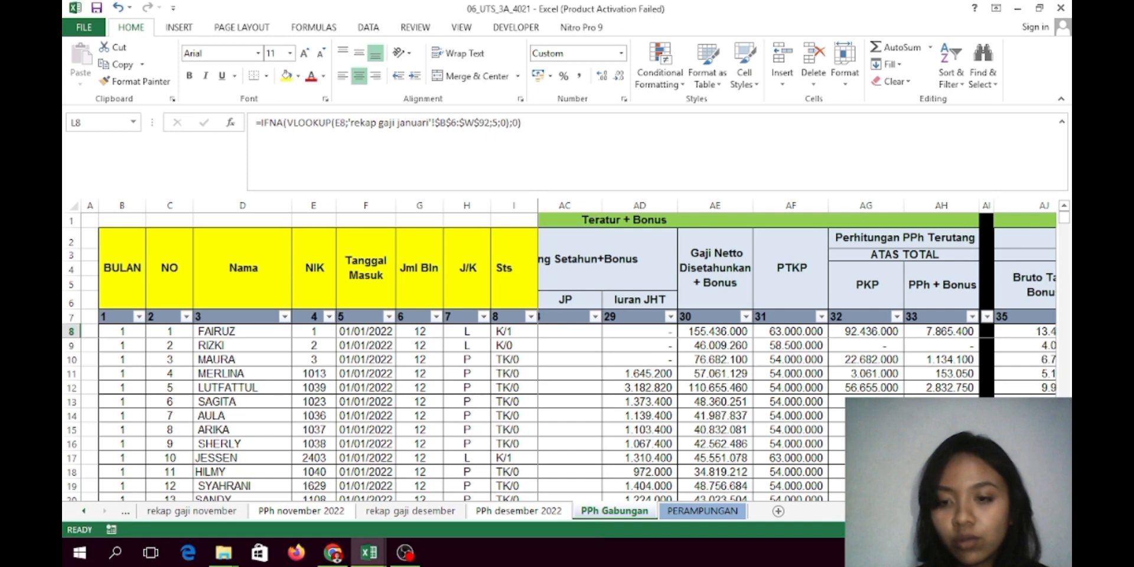
scroll(797, 355, "right", 4)
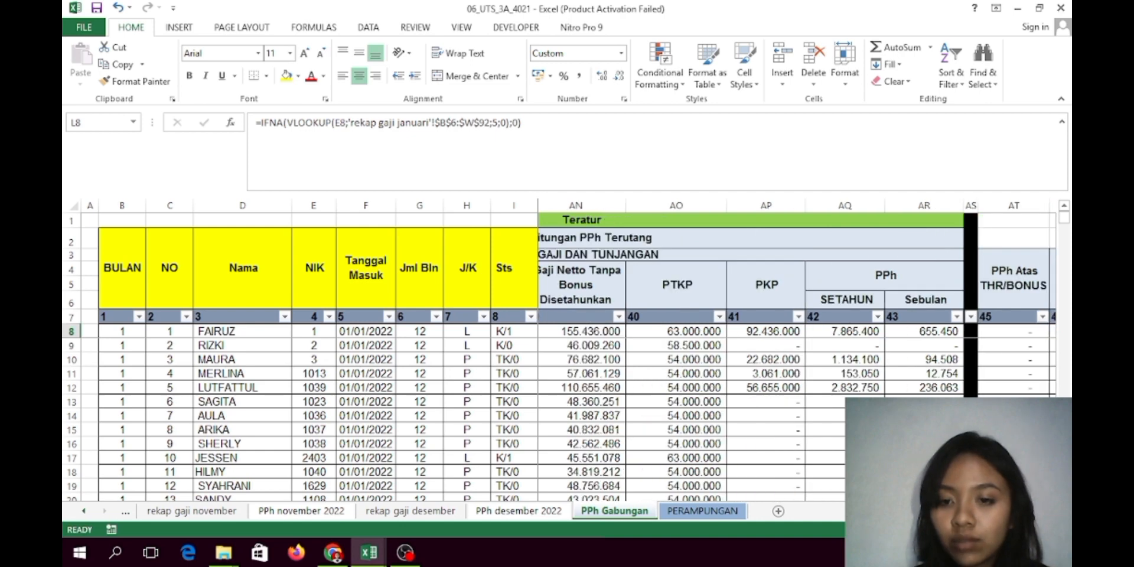
scroll(798, 354, "right", 2)
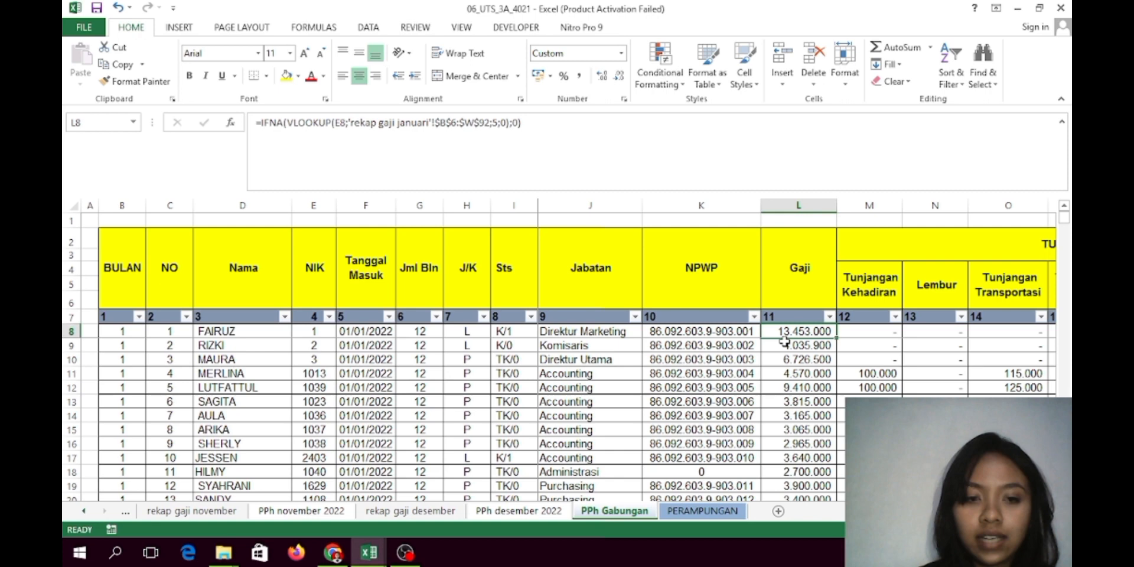
left_click(137, 317)
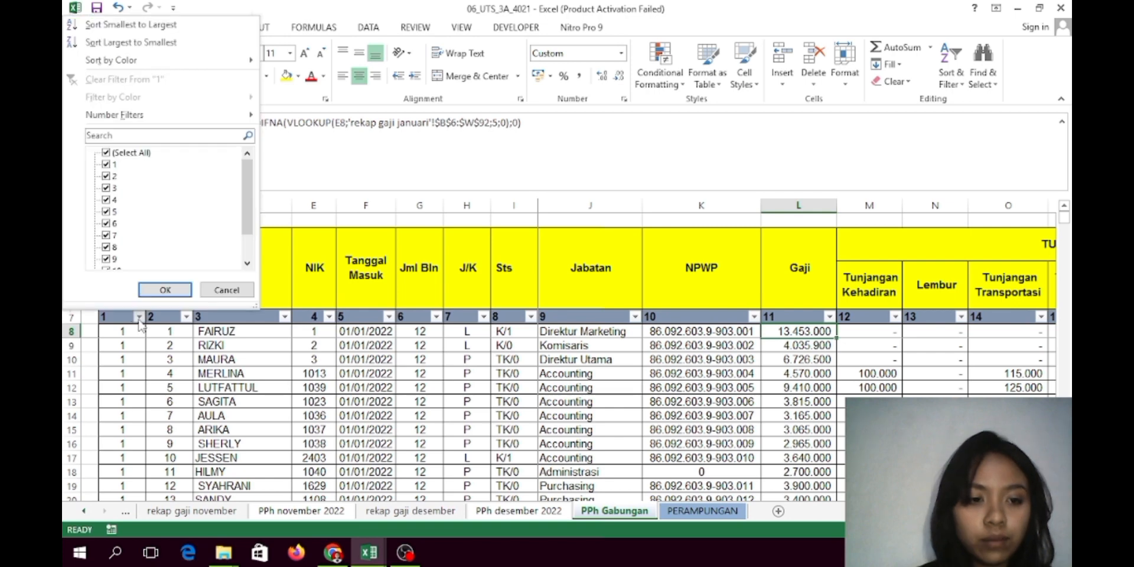
left_click(140, 322)
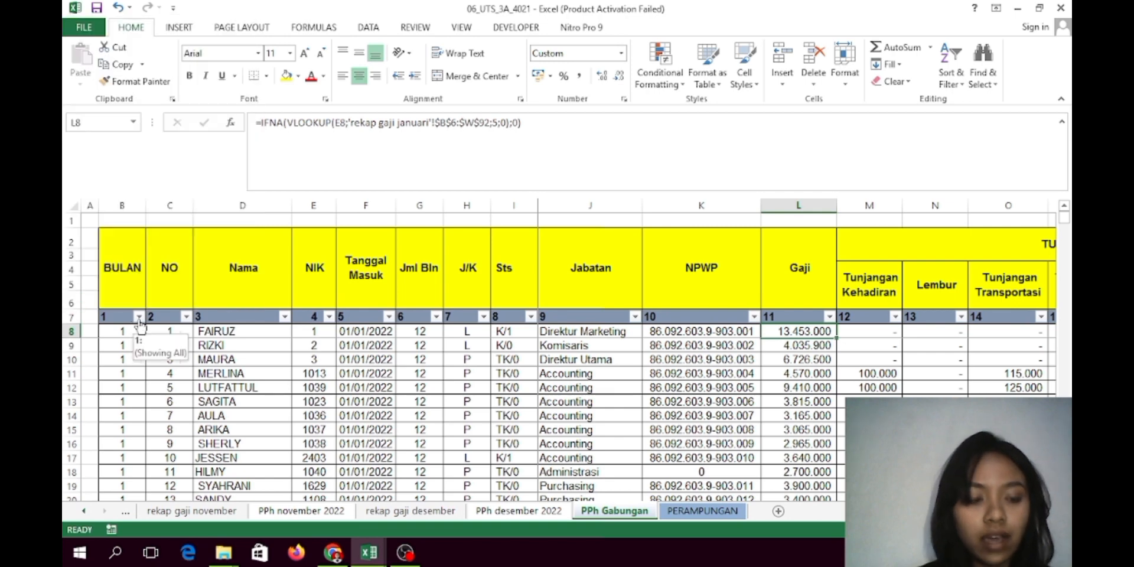
left_click(138, 317)
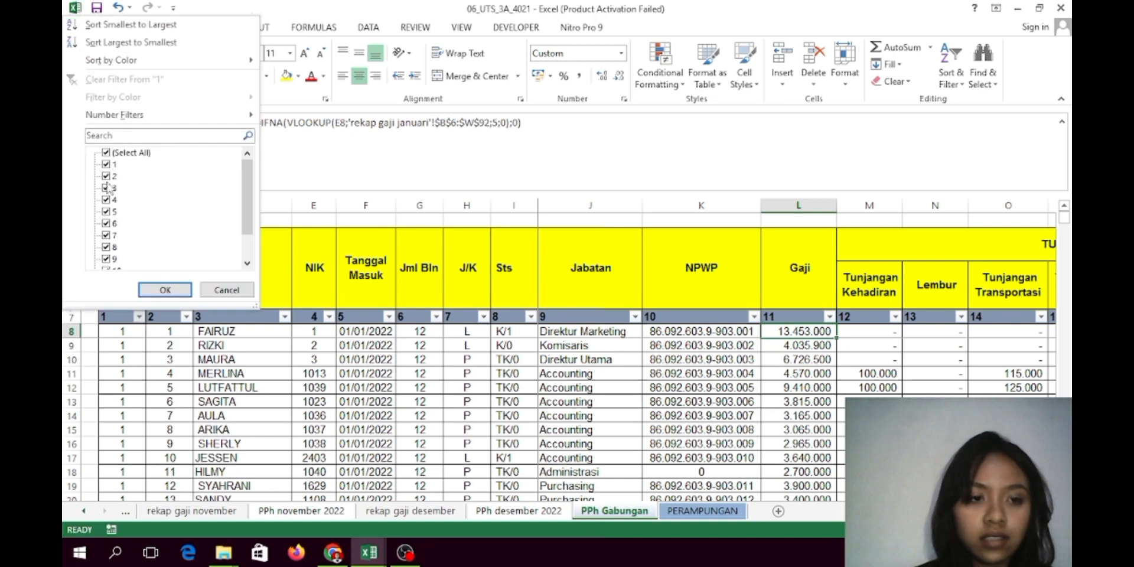
left_click(157, 394)
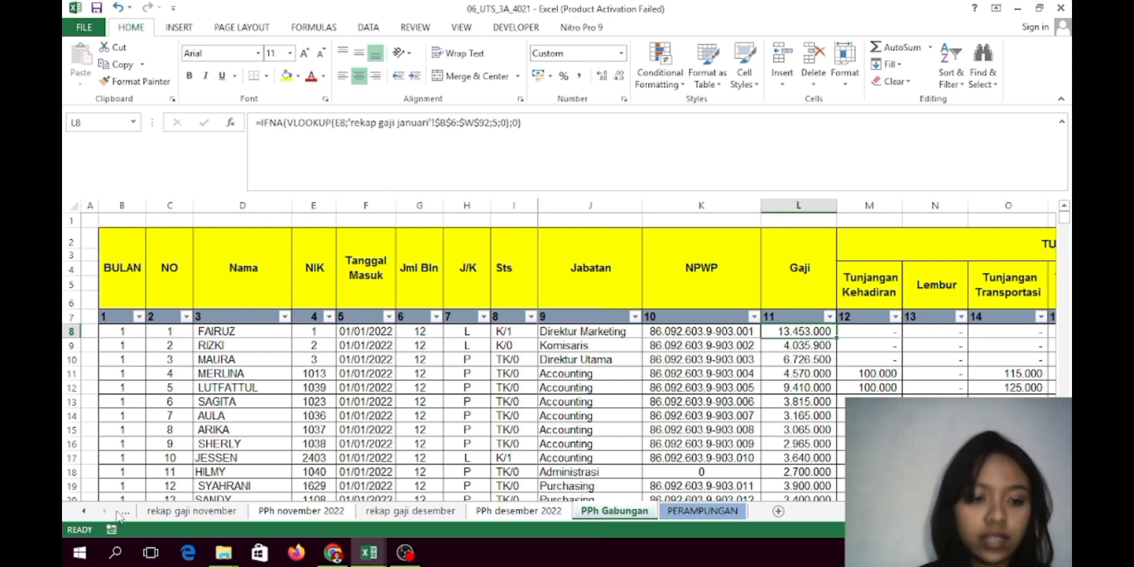
Open the rekap gaji januari sheet and look over its payroll table header rows
left_click(83, 511)
left_click(83, 512)
left_click(83, 512)
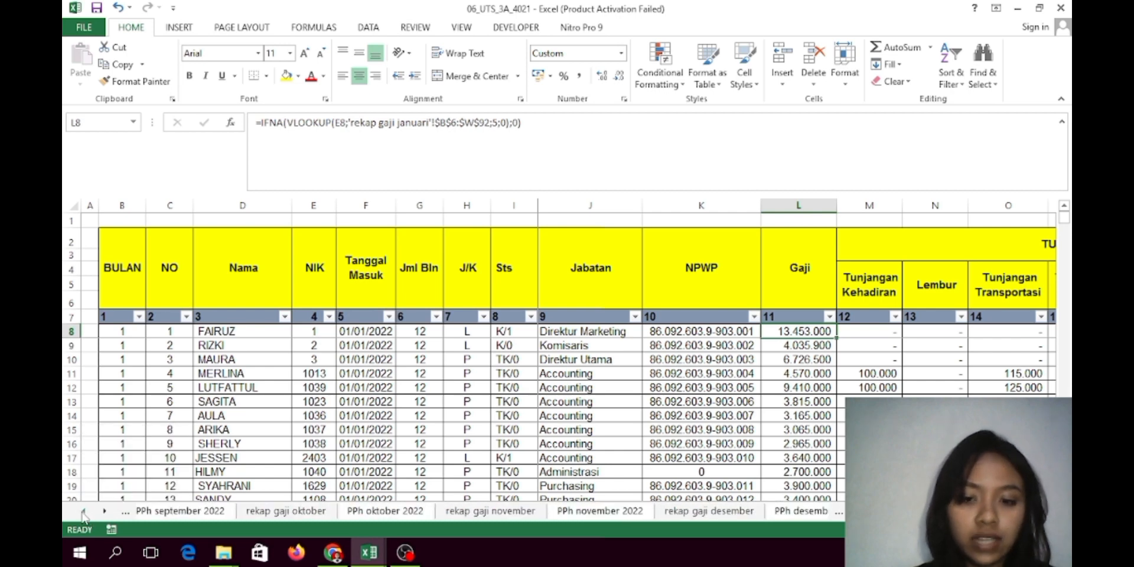
left_click(83, 512)
left_click(83, 511)
left_click(83, 511)
left_click(83, 511)
left_click(83, 512)
left_click(83, 512)
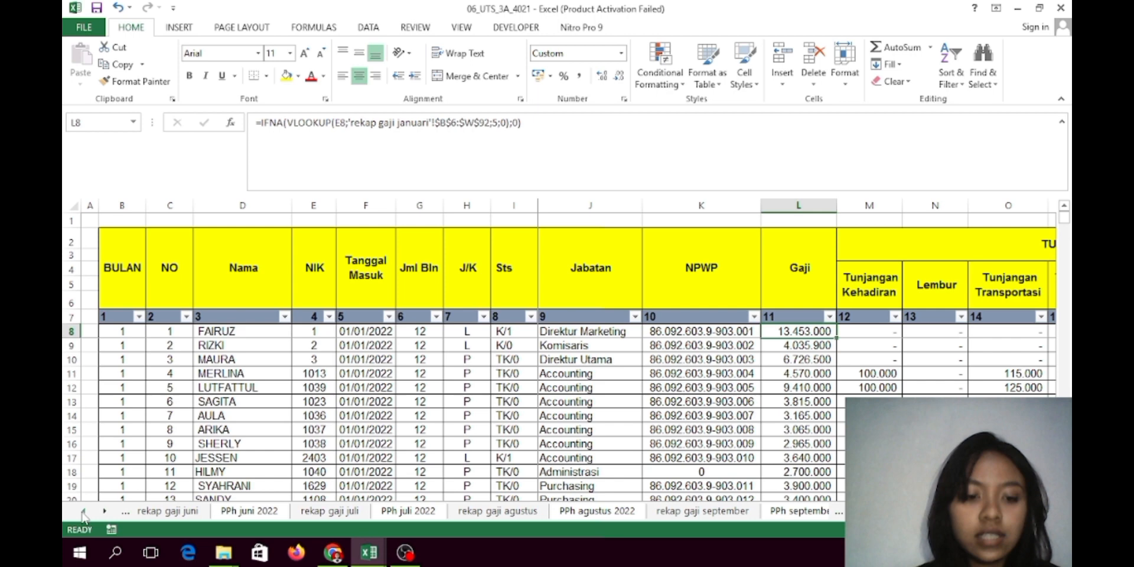
left_click(83, 512)
left_click(83, 512)
left_click(83, 512)
left_click(83, 512)
left_click(83, 511)
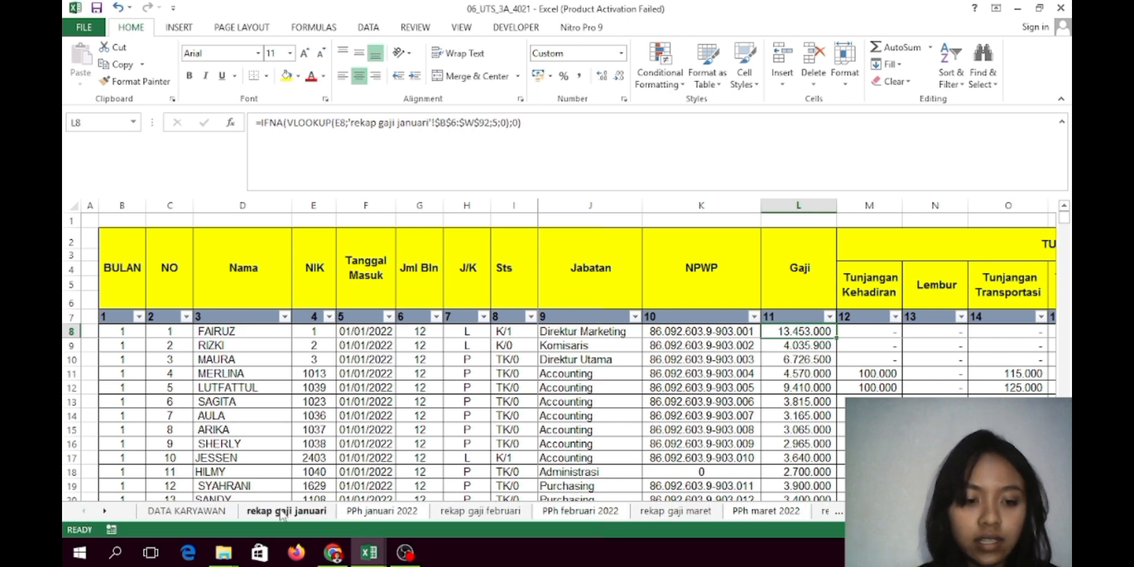
left_click(282, 512)
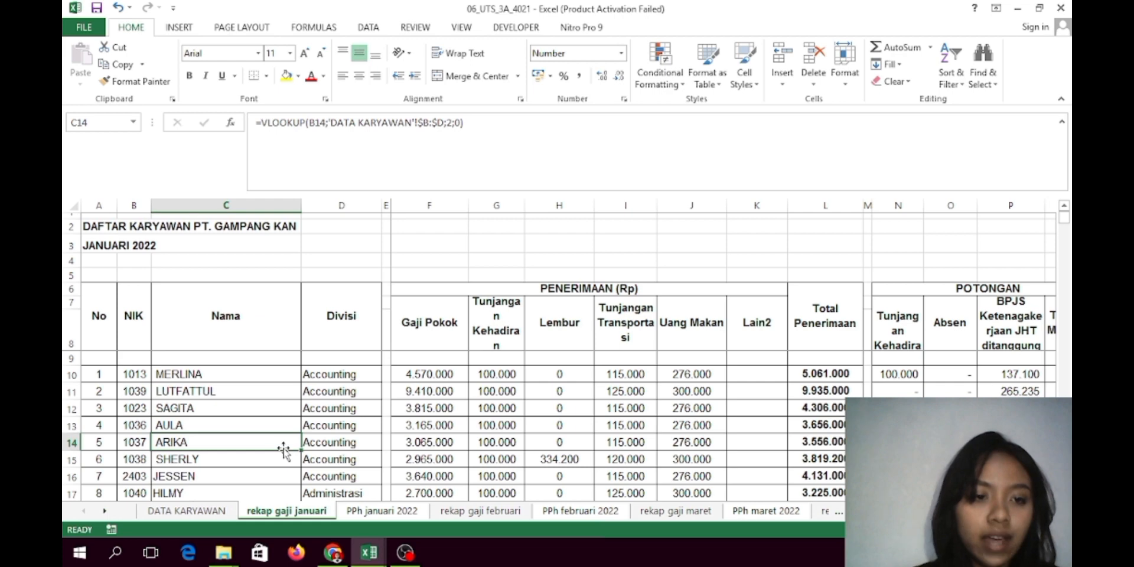
left_click_drag(133, 316, 784, 374)
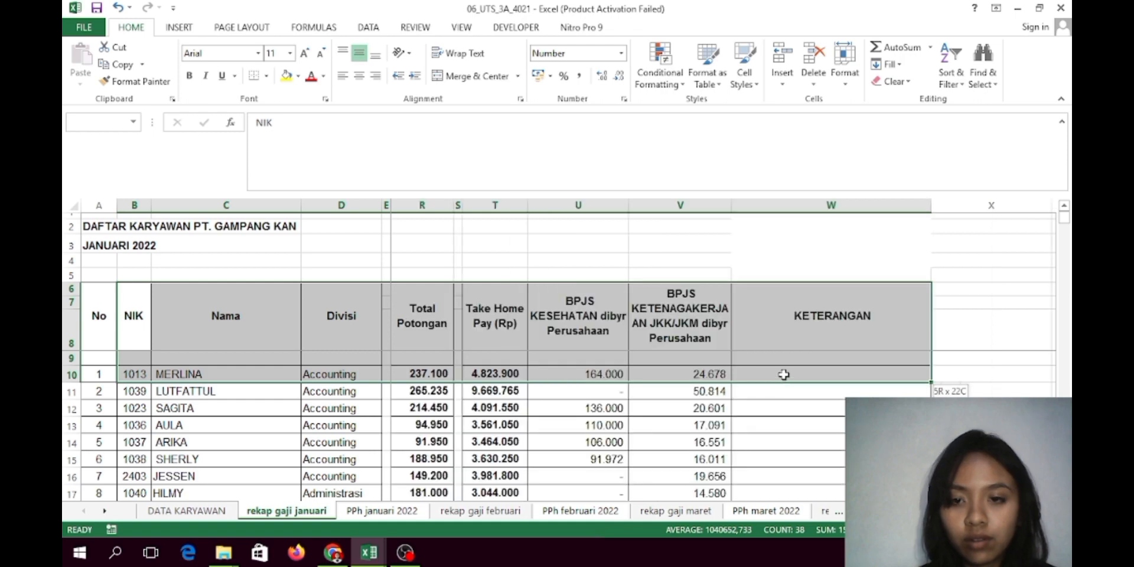
left_click(784, 358)
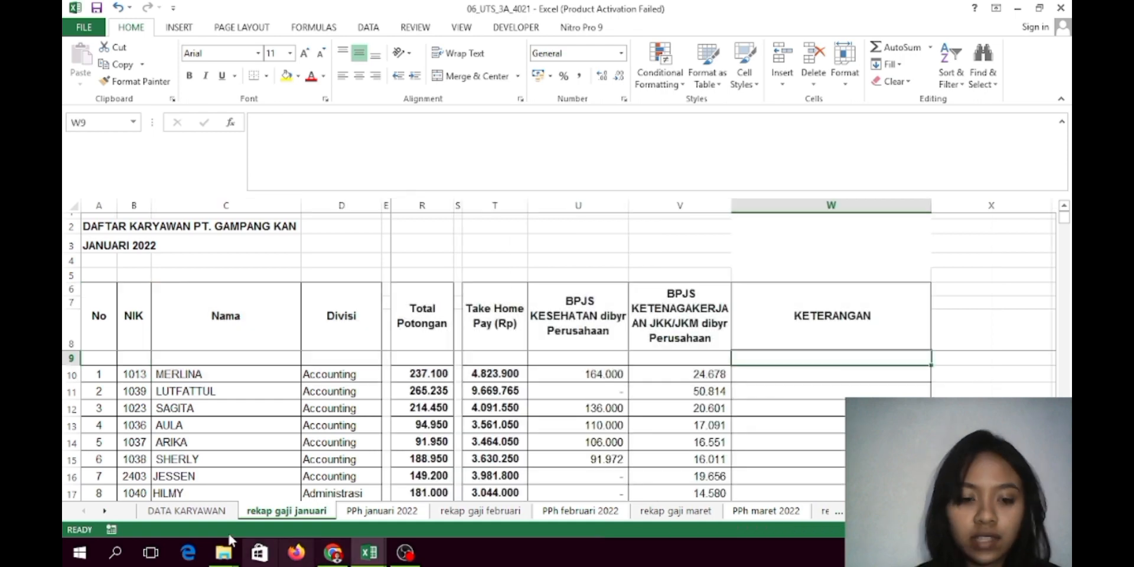
Scroll the sheet tabs forward until PPh Gabungan and PERAMPUNGAN are visible
double_click(105, 512)
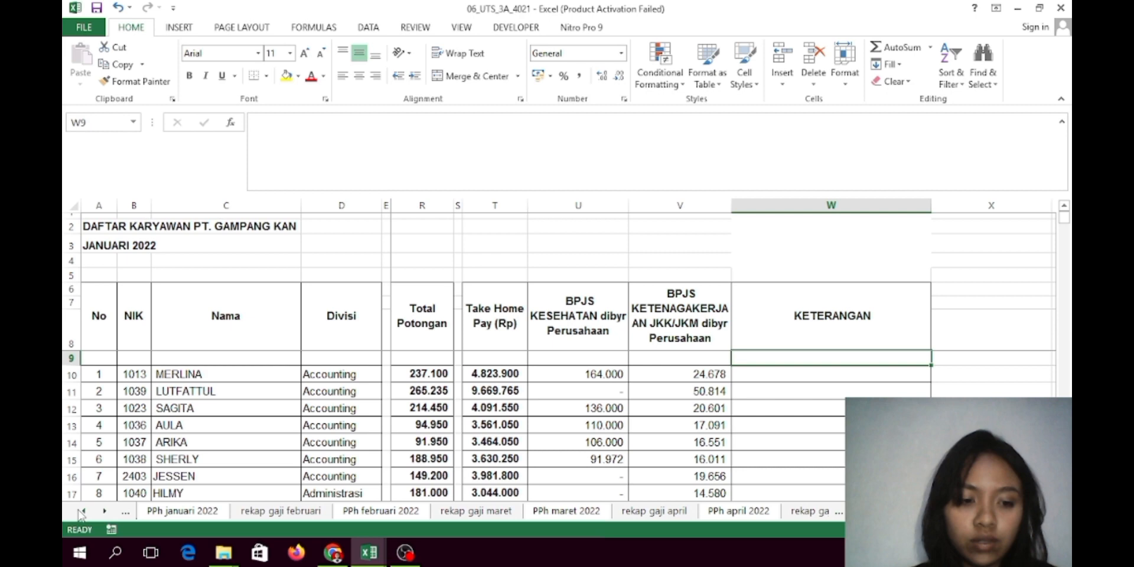
double_click(82, 512)
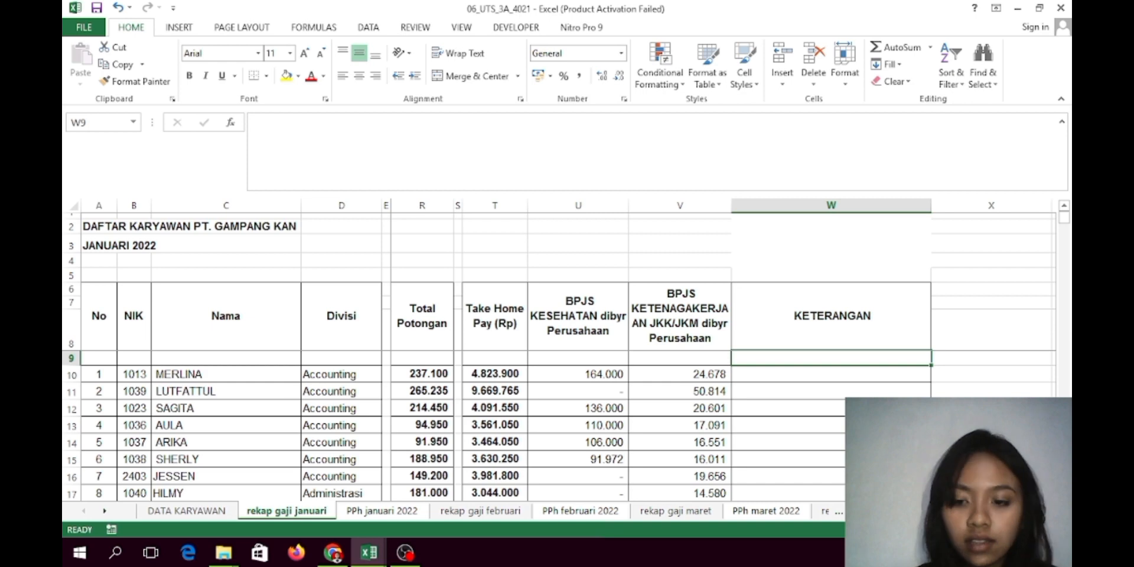
scroll(721, 375, "left", 5)
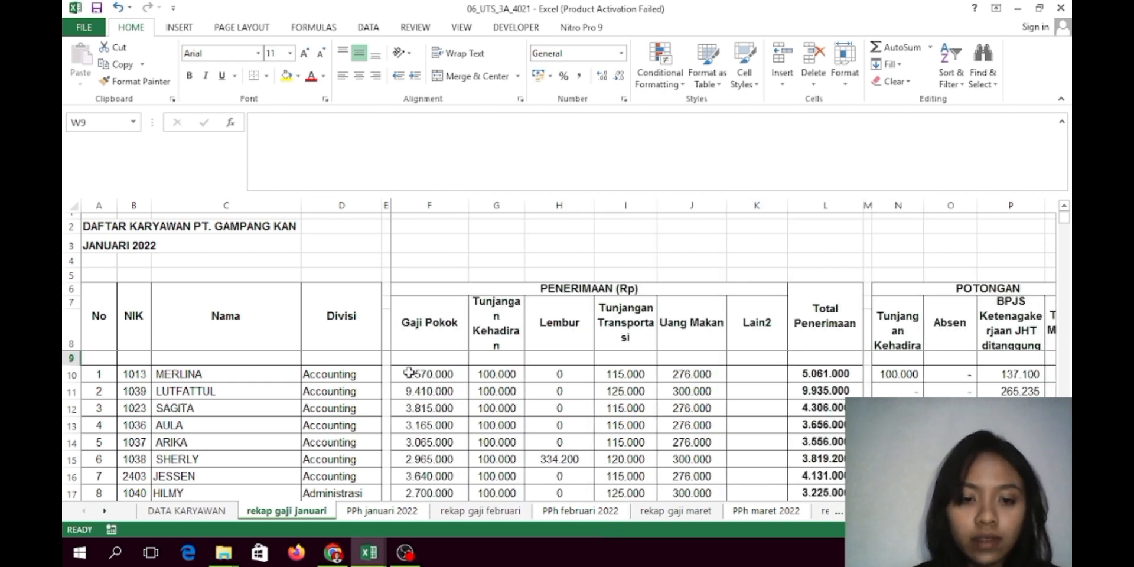
left_click(104, 511)
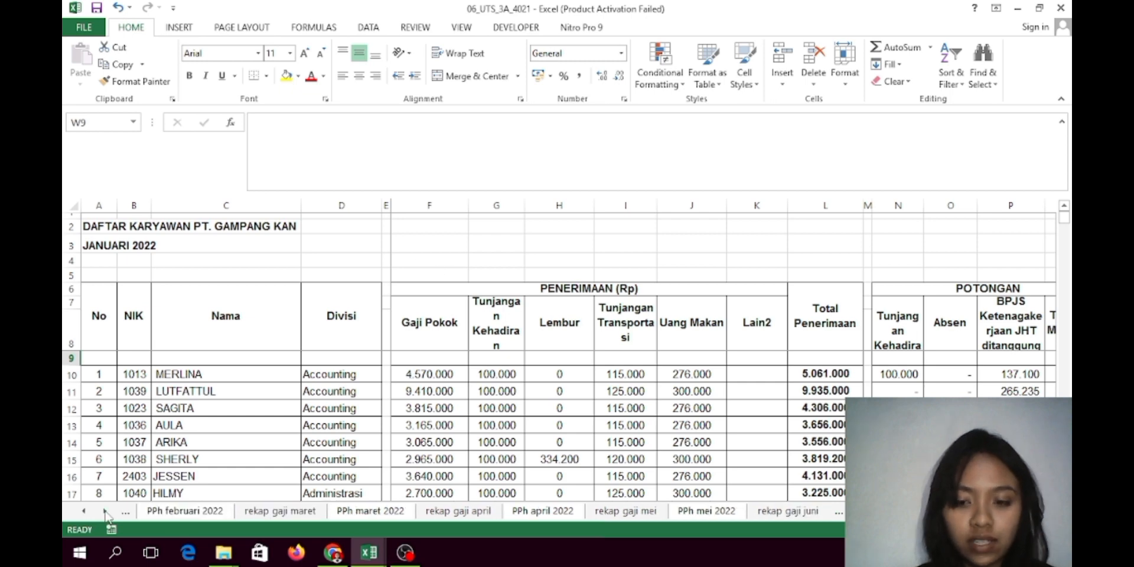
left_click(105, 513)
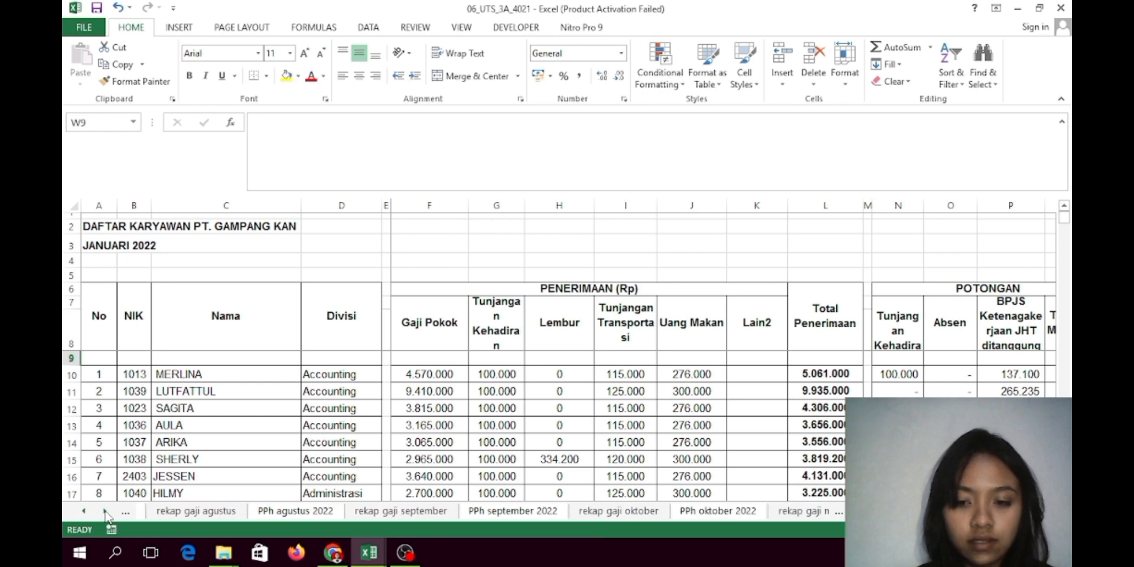
left_click(105, 512)
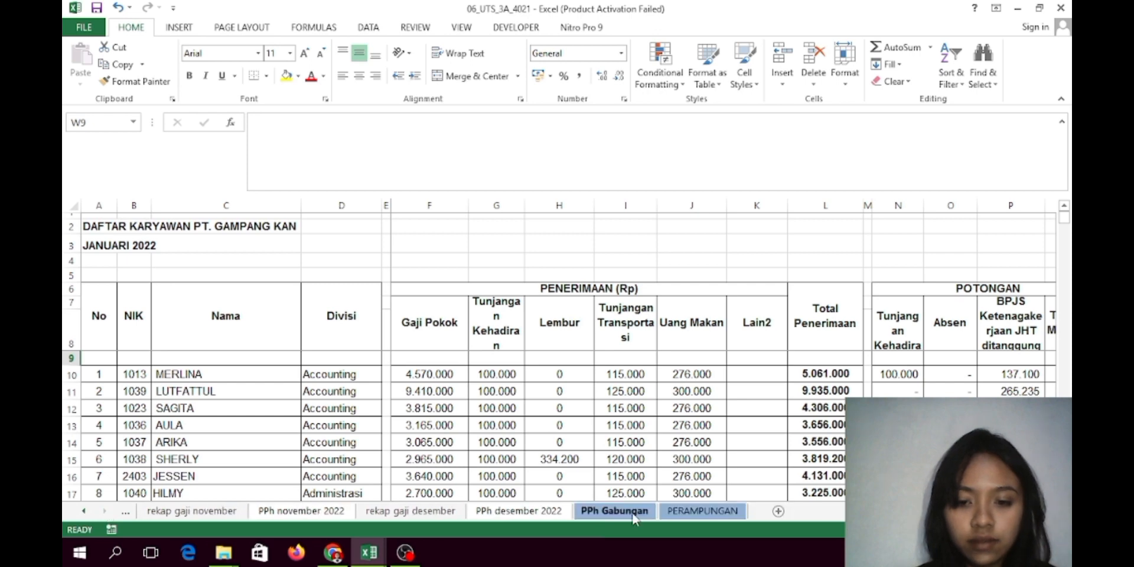
On PPh Gabungan, read the row 9 salary and M8 Tunjangan Kehadiran IFNA(VLOOKUP) formulas
left_click(634, 514)
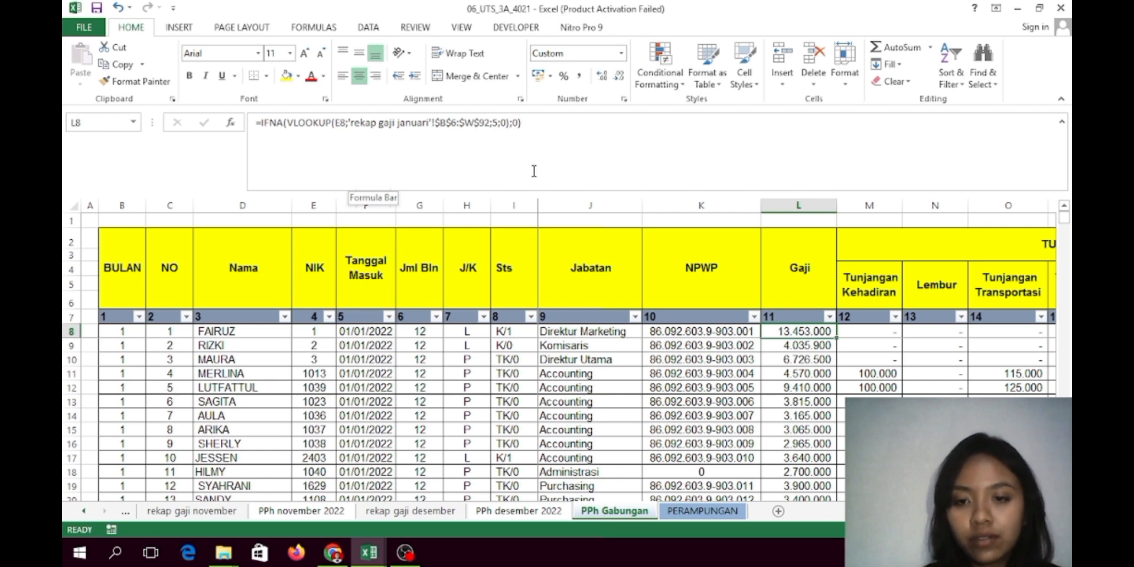
left_click(798, 343)
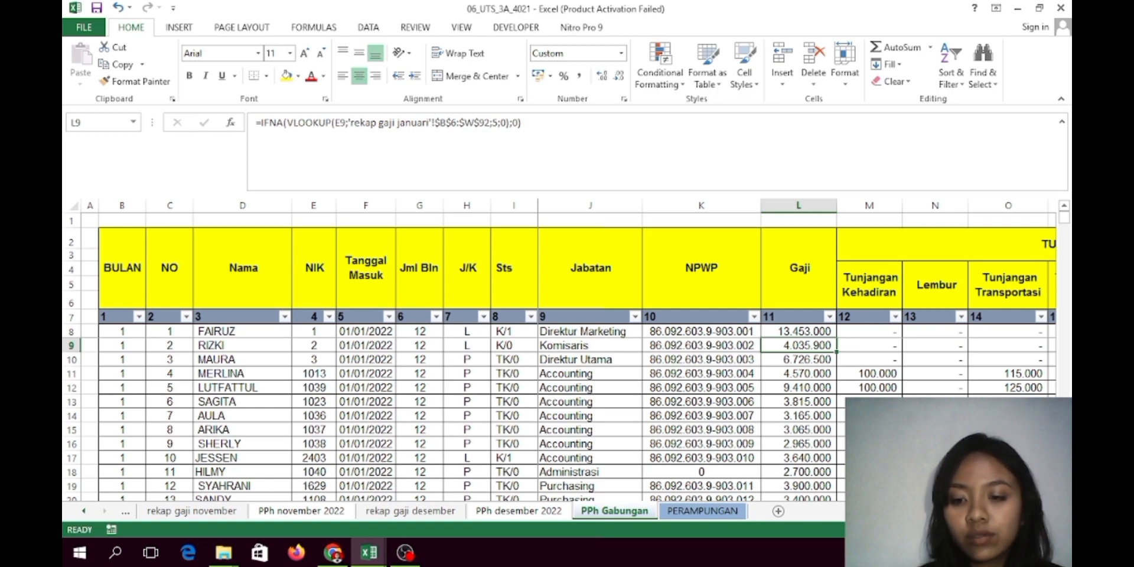
scroll(649, 351, "right", 3)
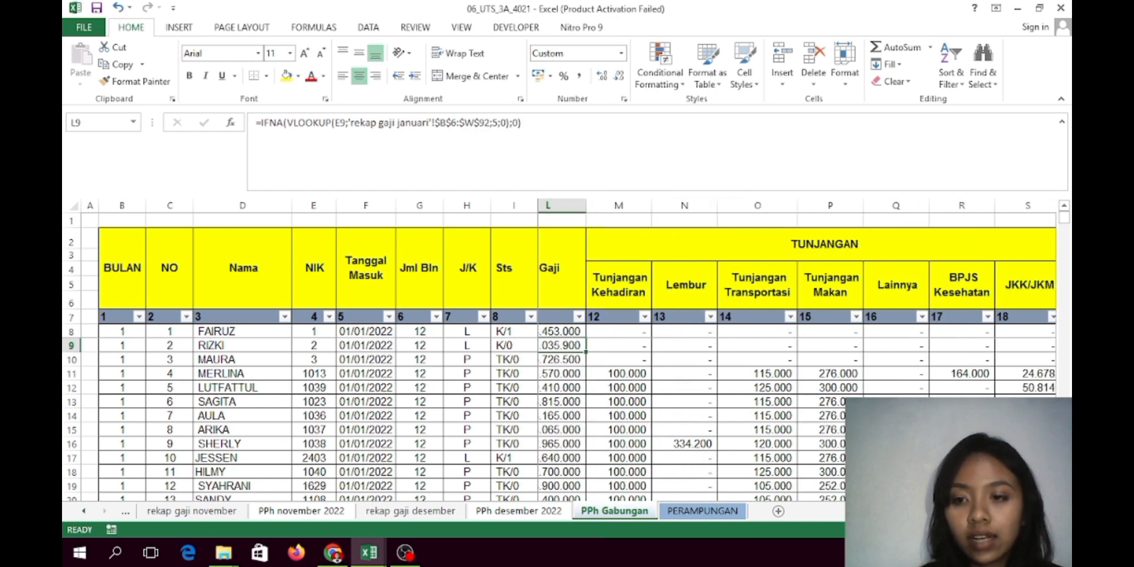
left_click(644, 332)
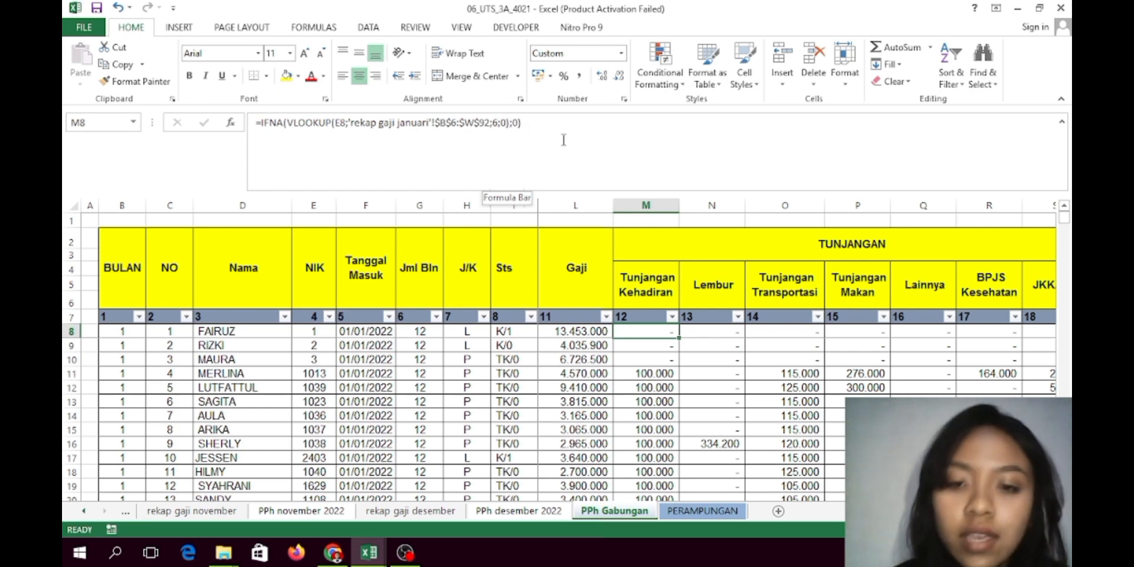
left_click(711, 332)
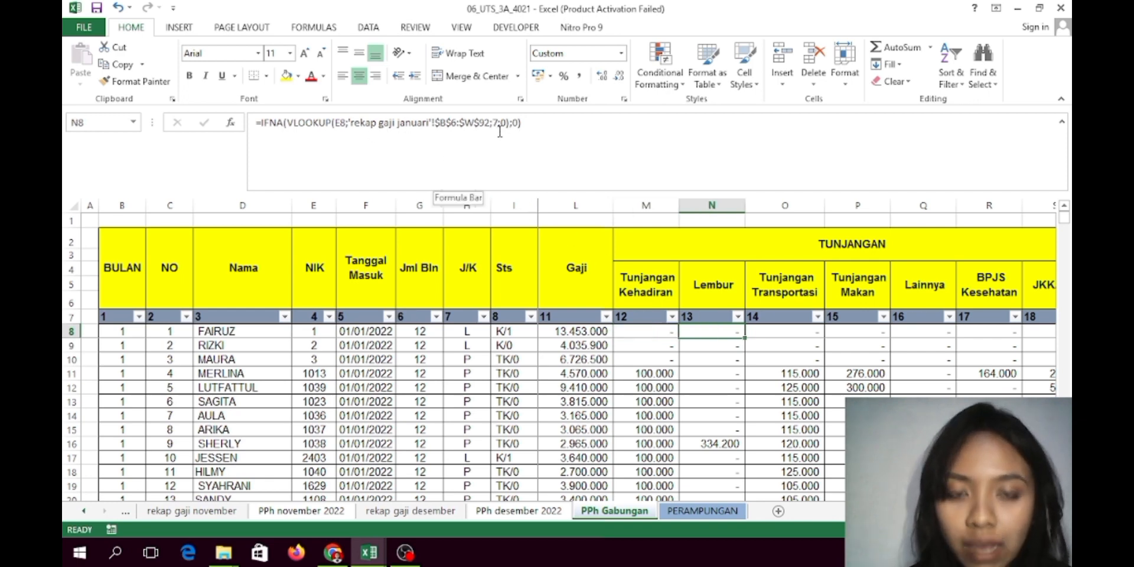
left_click(810, 332)
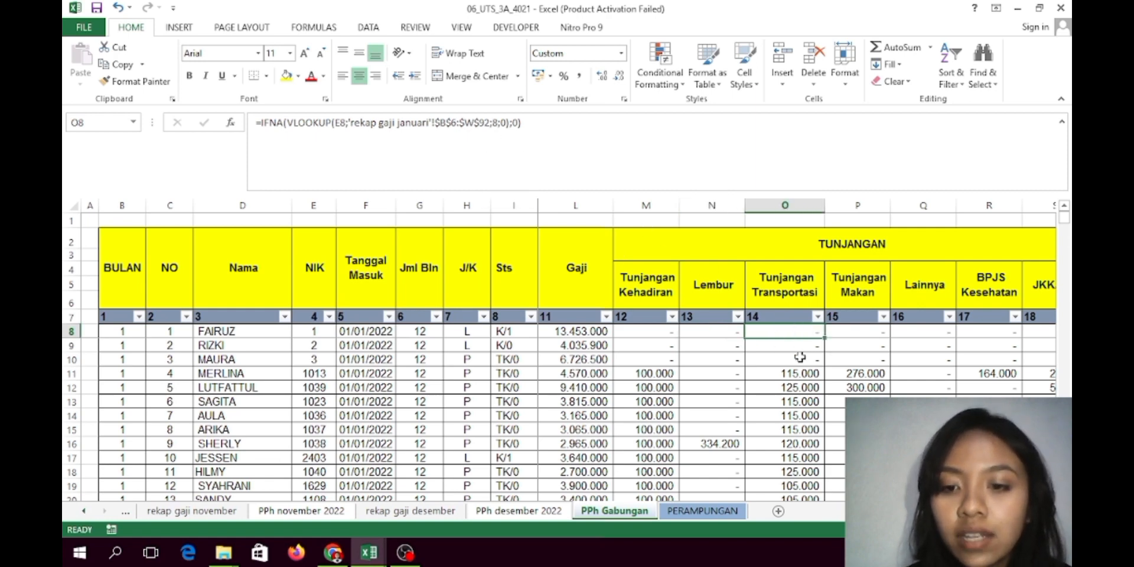
left_click(849, 330)
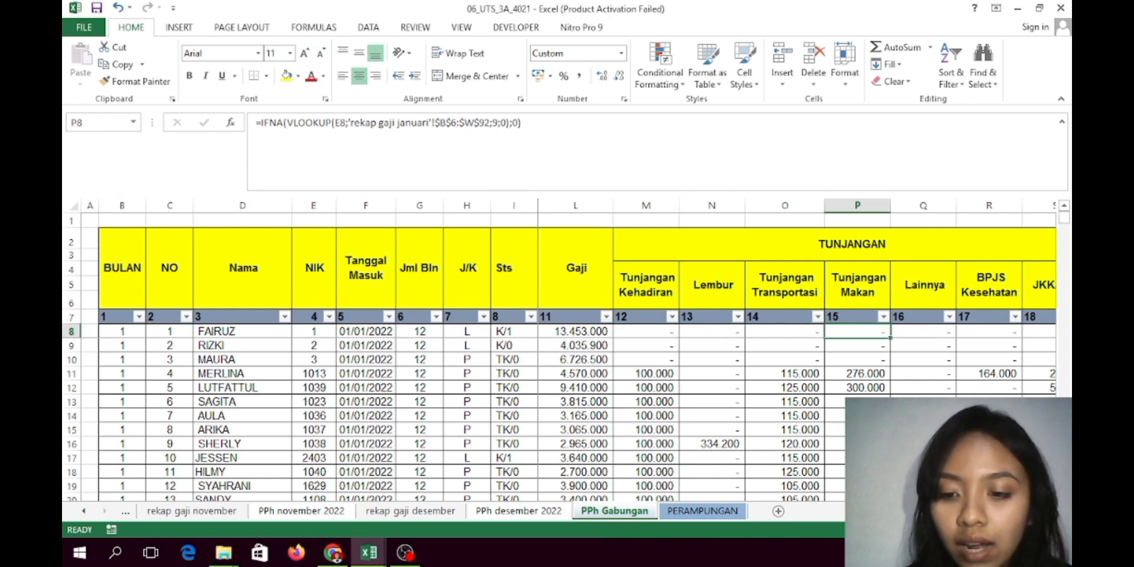
scroll(782, 335, "right", 3)
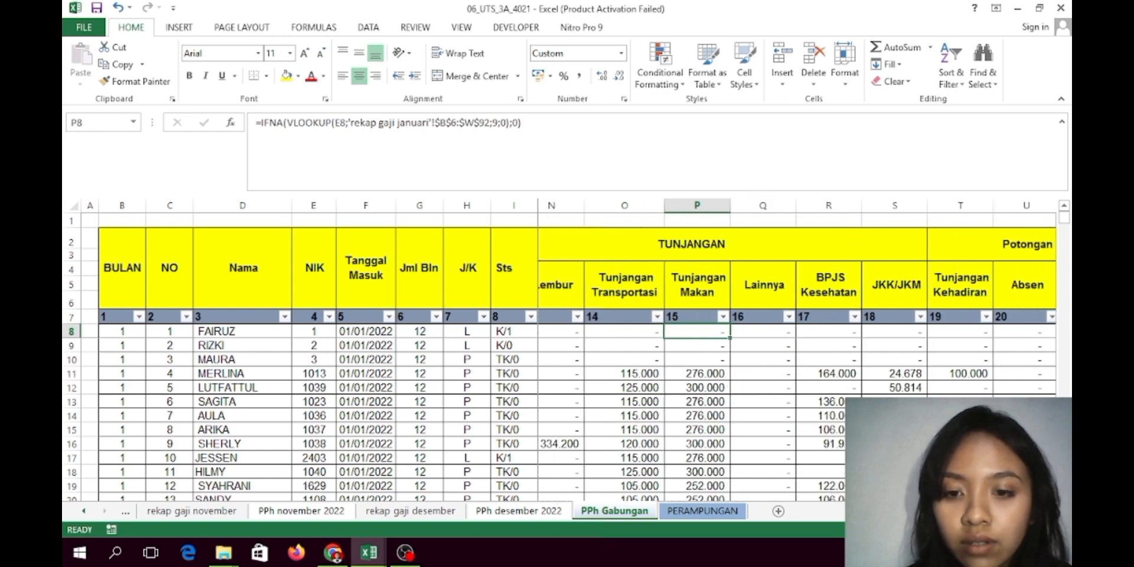
left_click(782, 335)
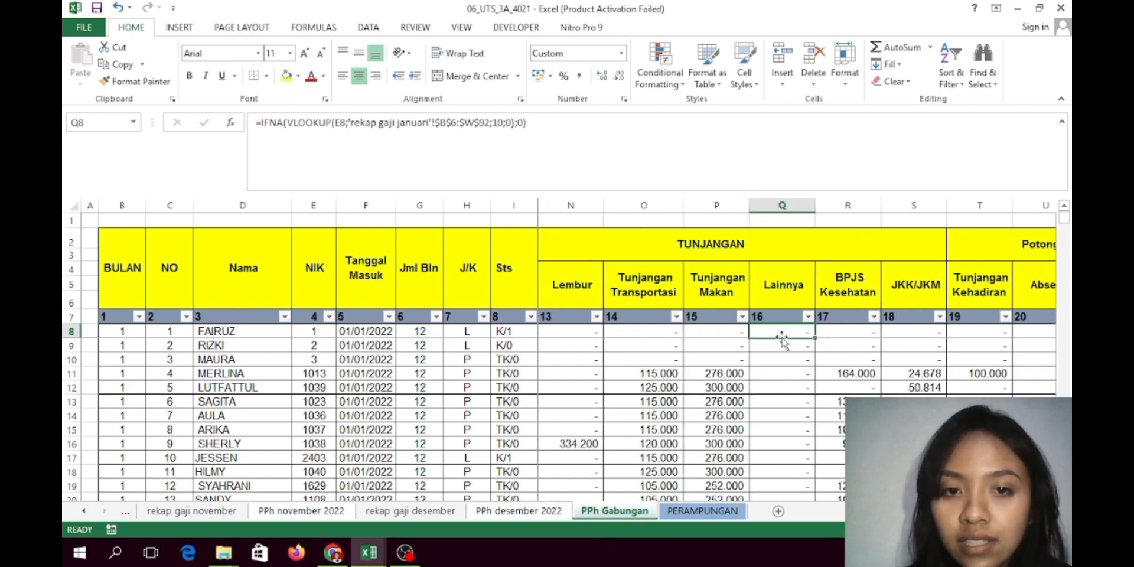
left_click(850, 335)
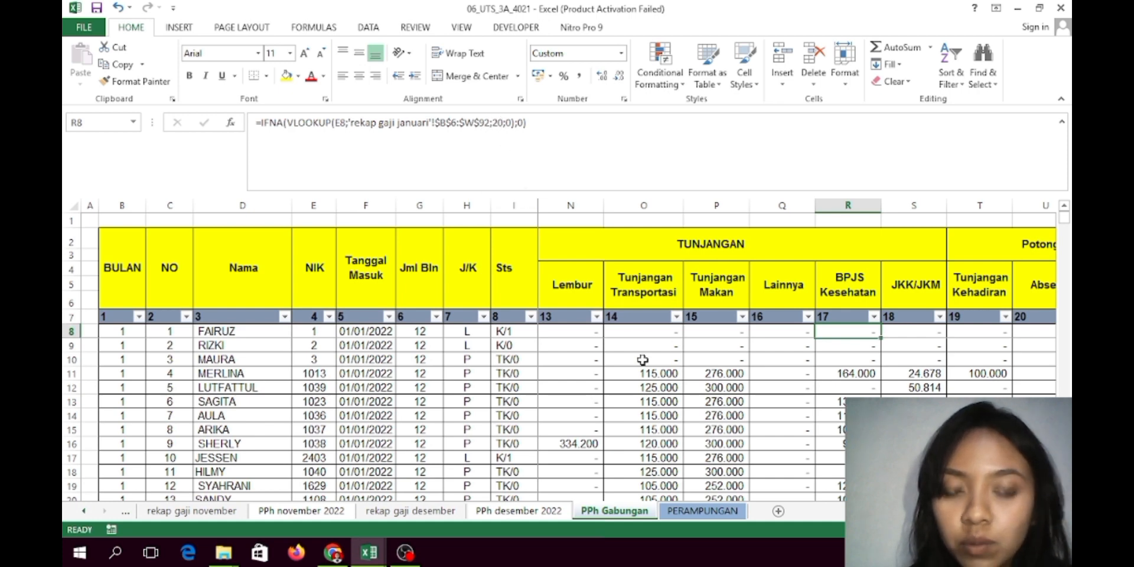
scroll(796, 350, "right", 1)
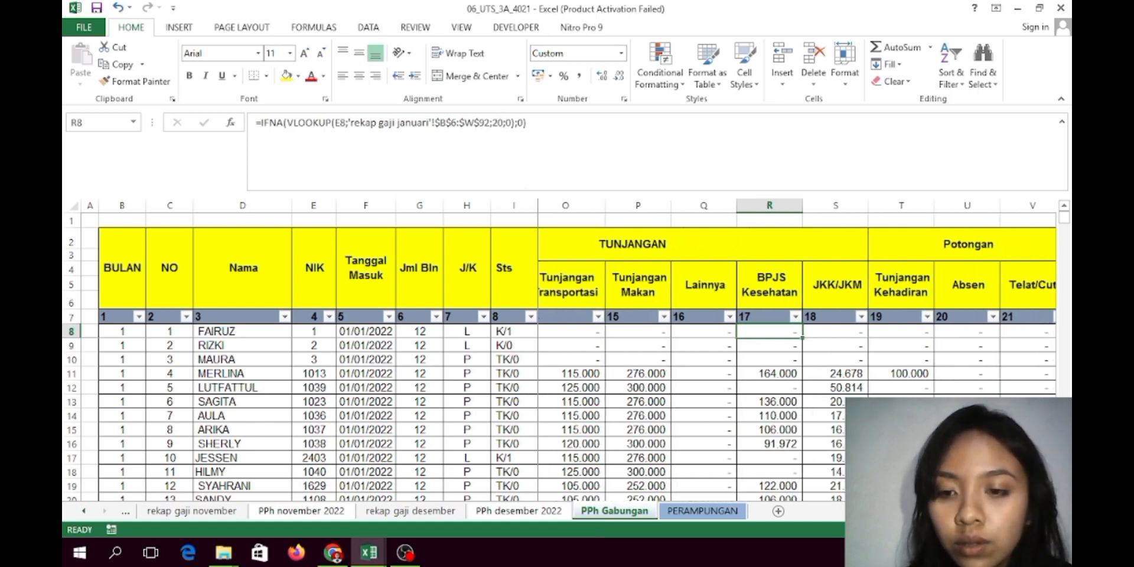
left_click(840, 334)
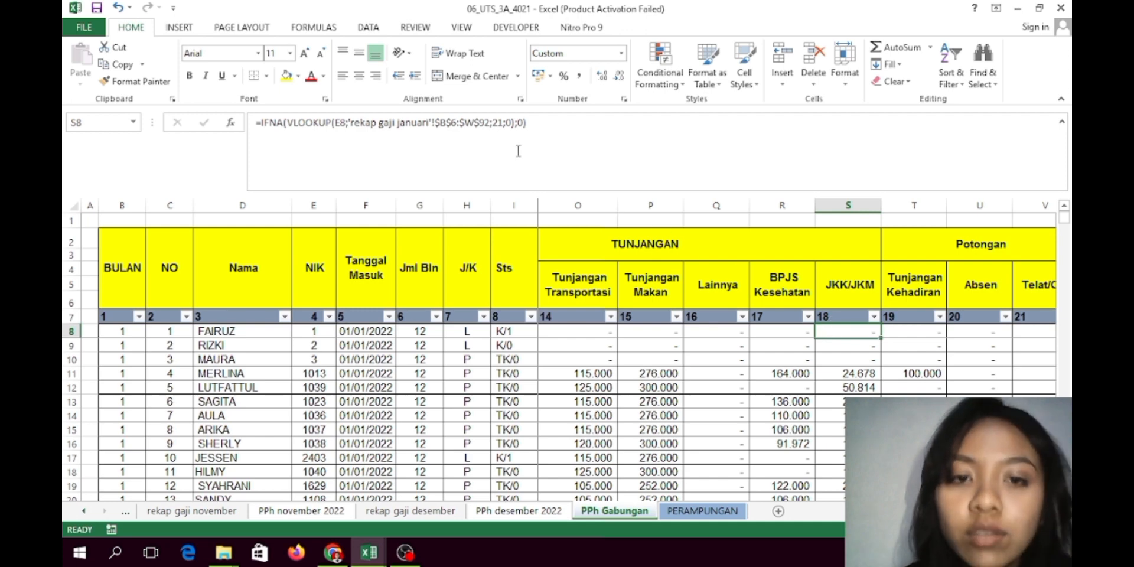
left_click(925, 332)
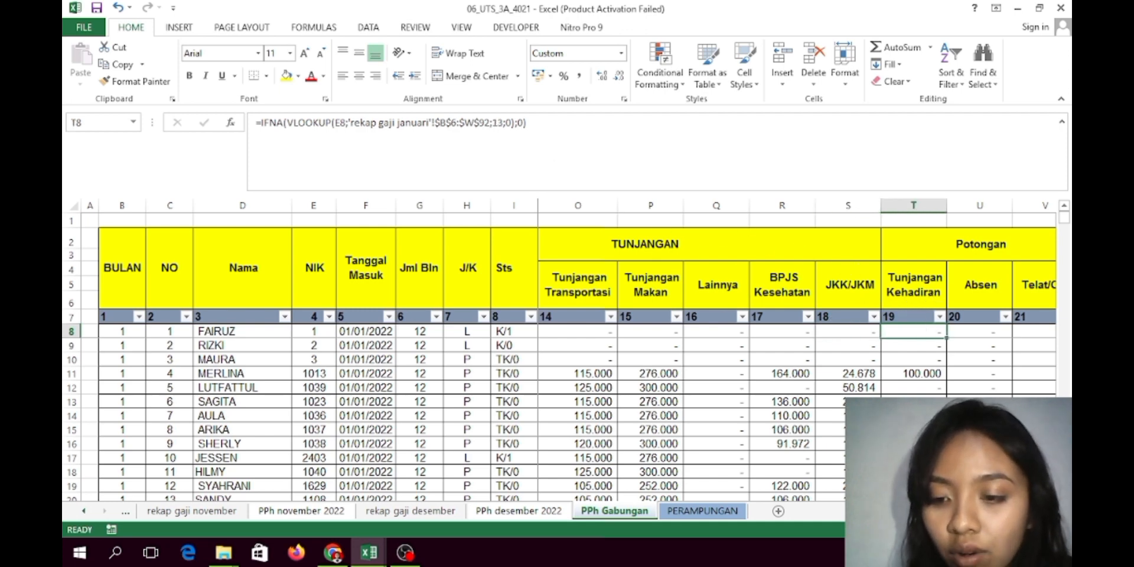
scroll(666, 357, "right", 3)
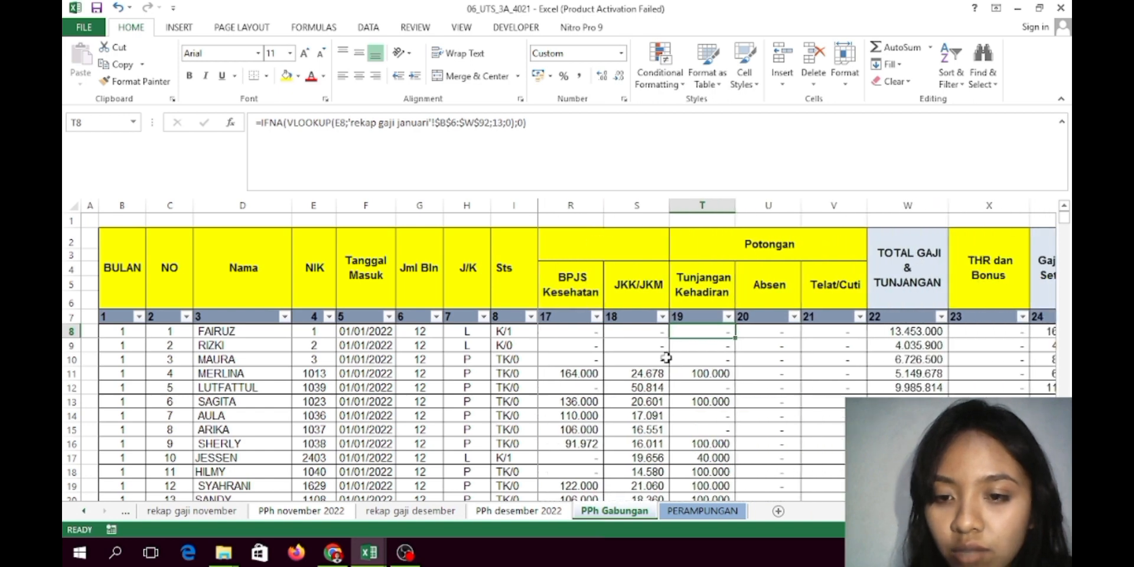
left_click(768, 332)
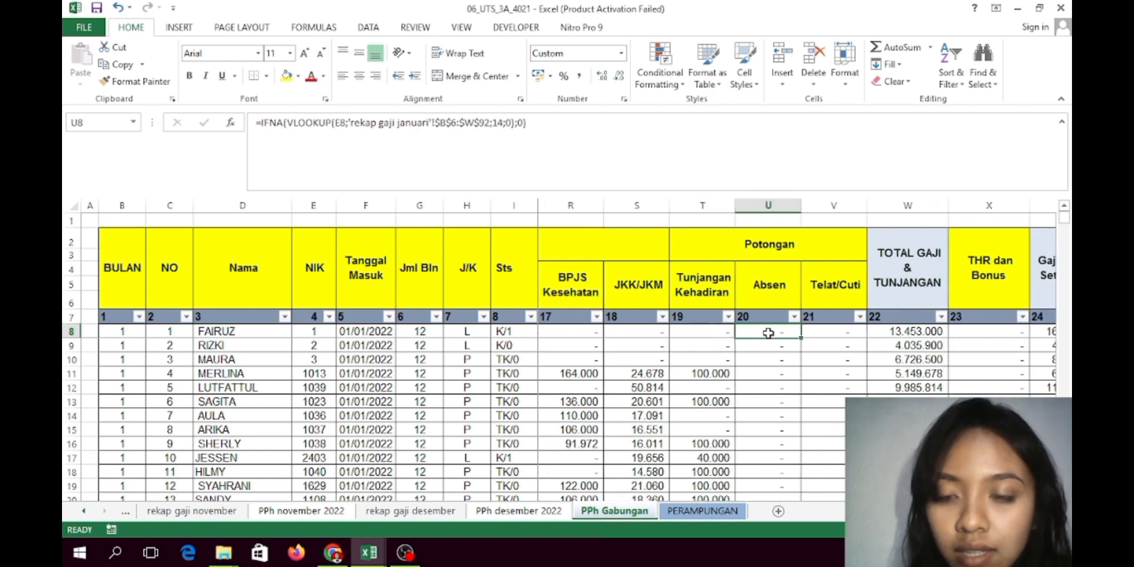
left_click(819, 335)
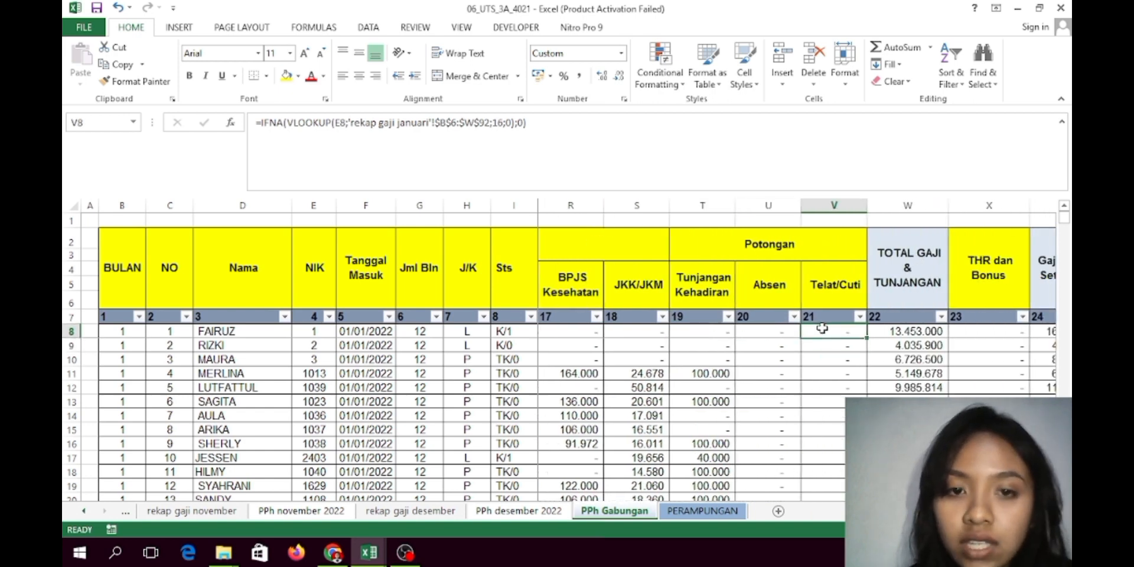
scroll(717, 333, "right", 3)
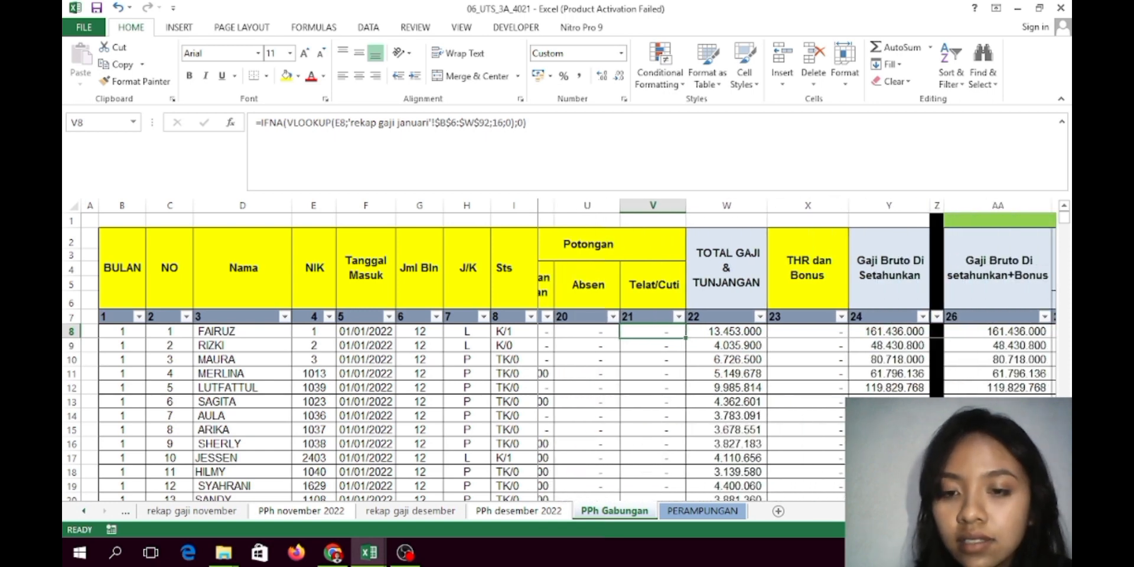
left_click(717, 333)
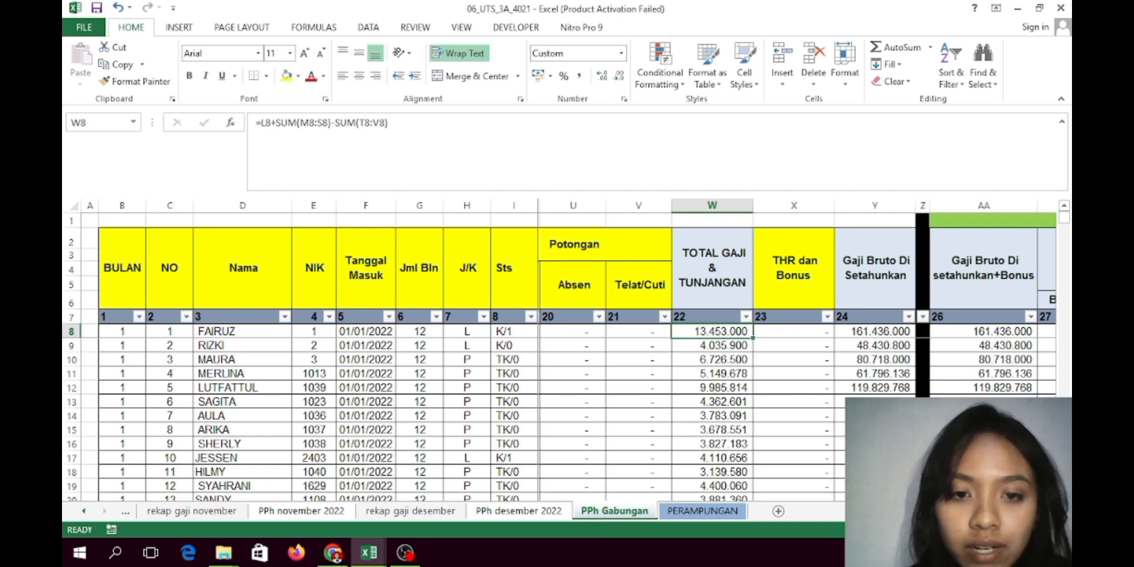
scroll(792, 355, "left", 5)
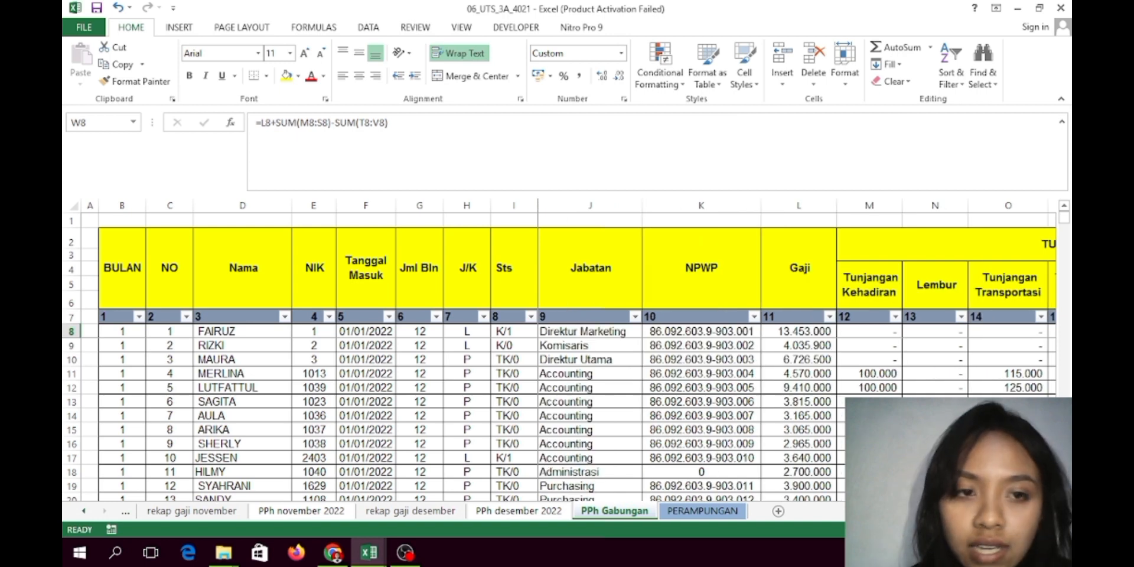
scroll(797, 355, "right", 3)
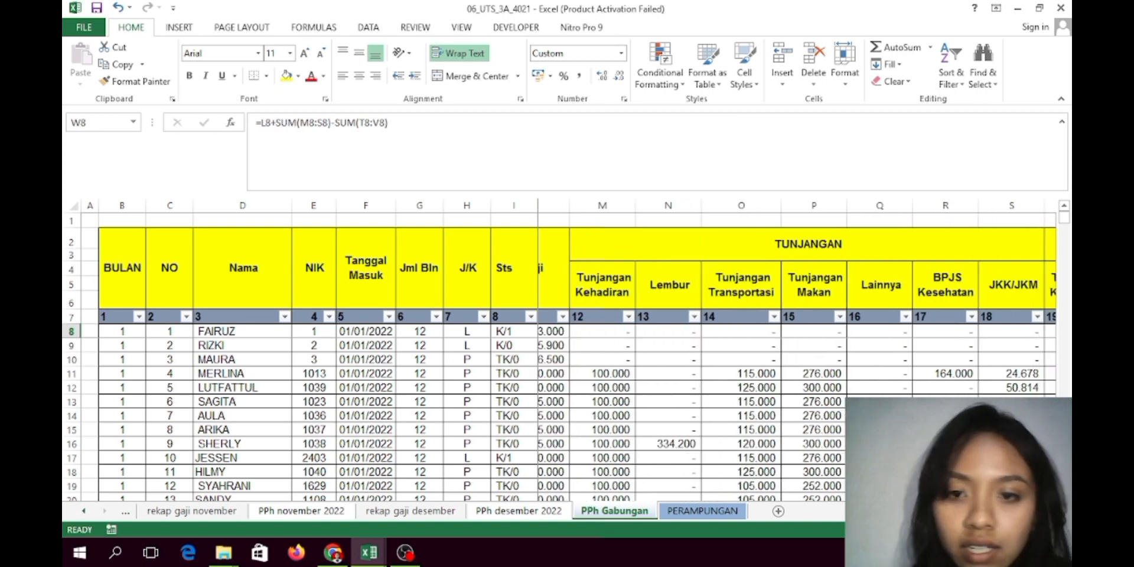
scroll(764, 413, "left", 1)
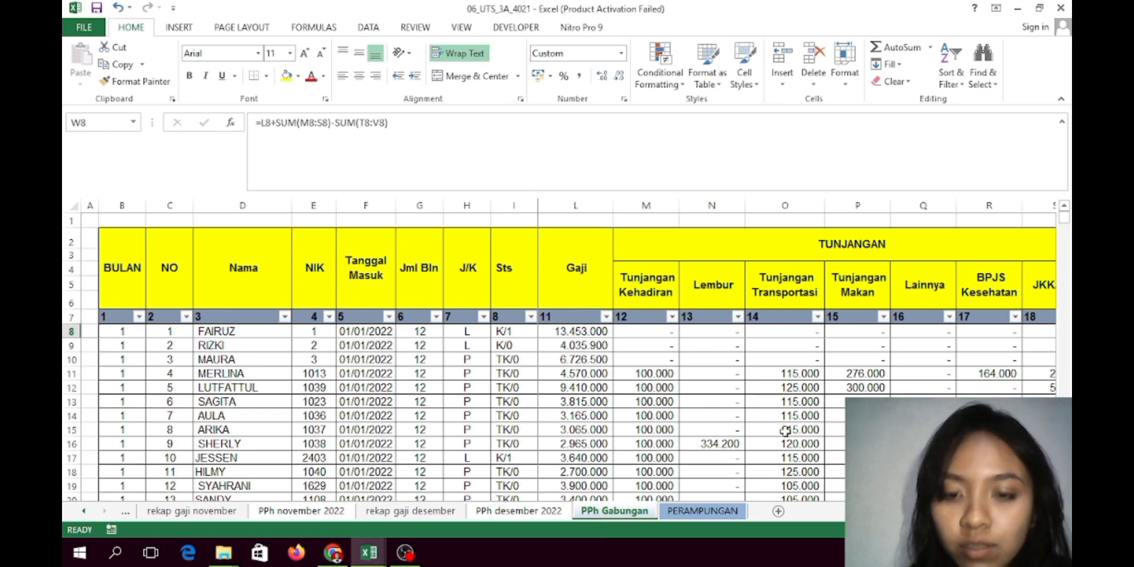
scroll(785, 429, "right", 3)
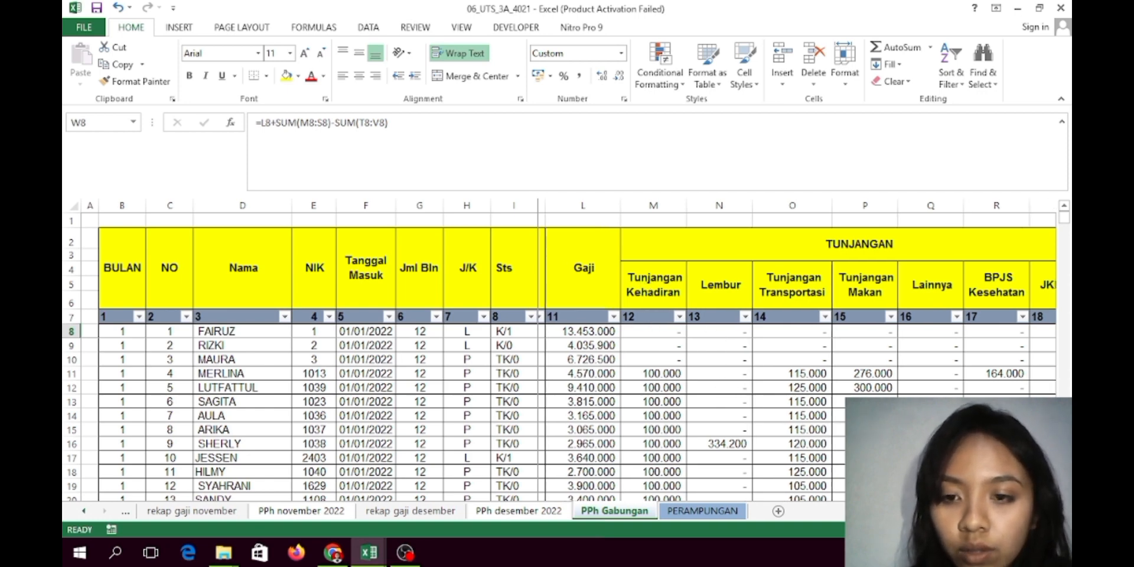
scroll(797, 351, "right", 2)
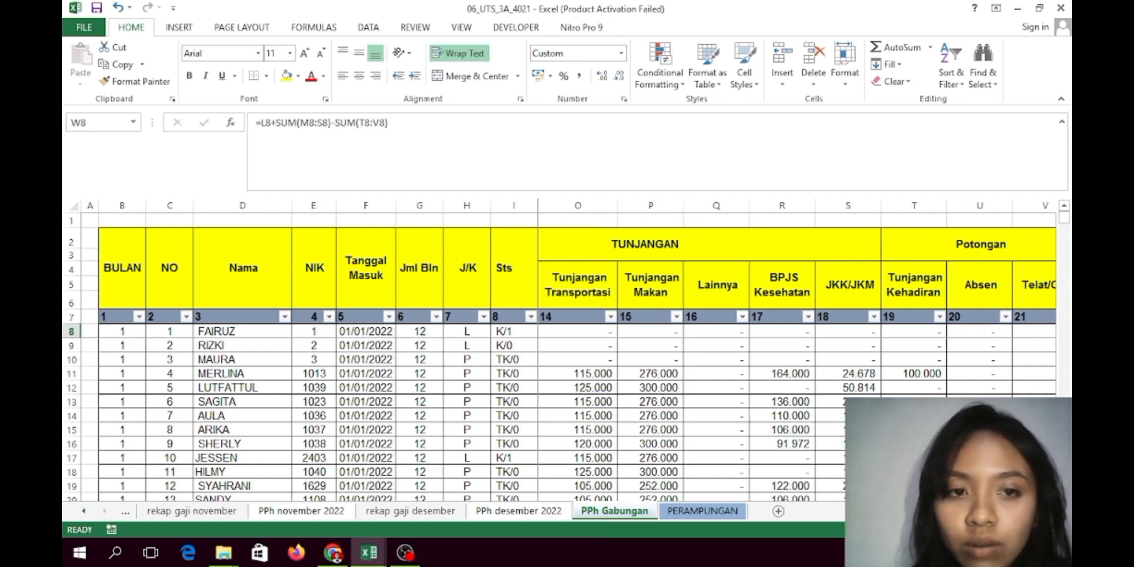
scroll(843, 445, "right", 3)
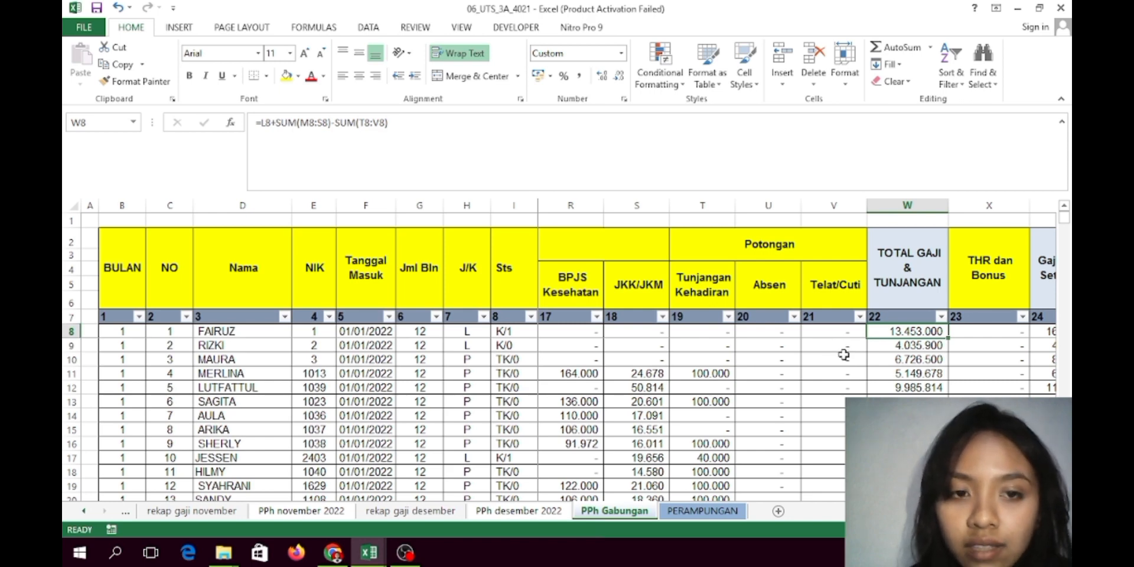
left_click(899, 343)
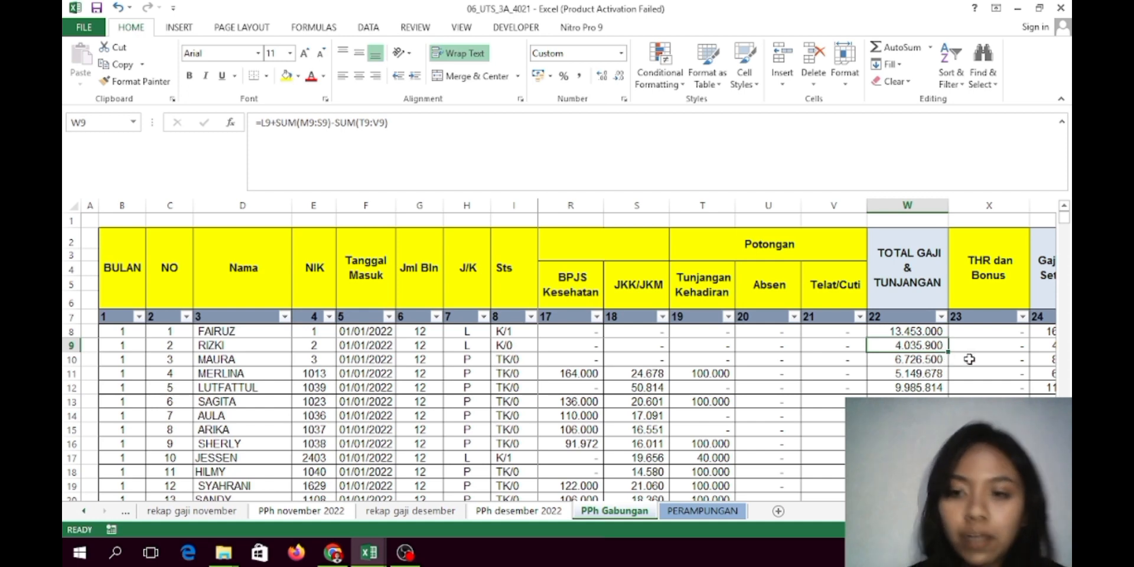
left_click(996, 333)
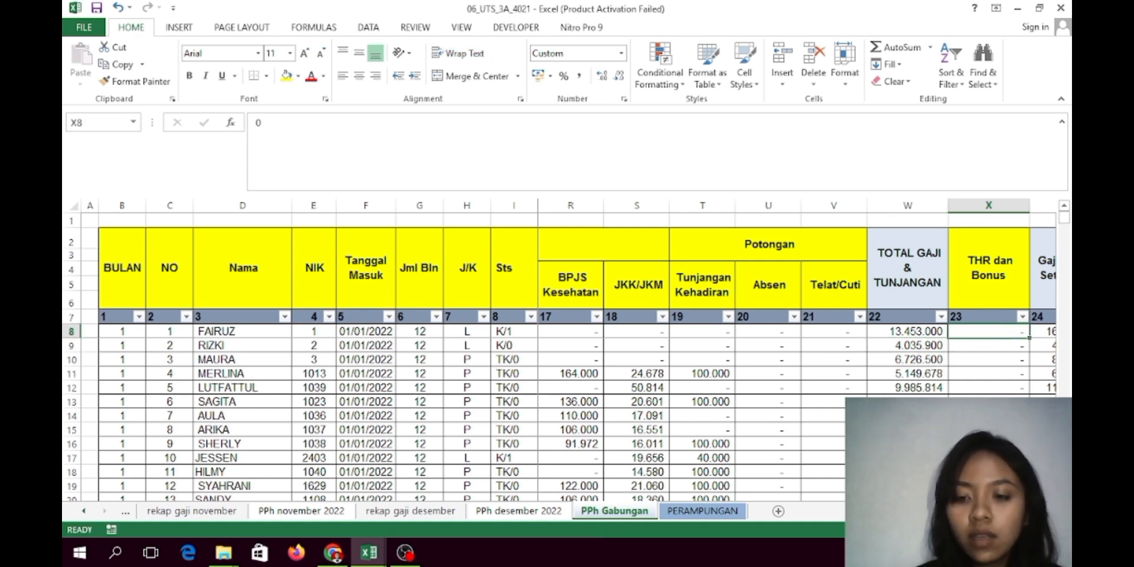
scroll(889, 334, "right", 3)
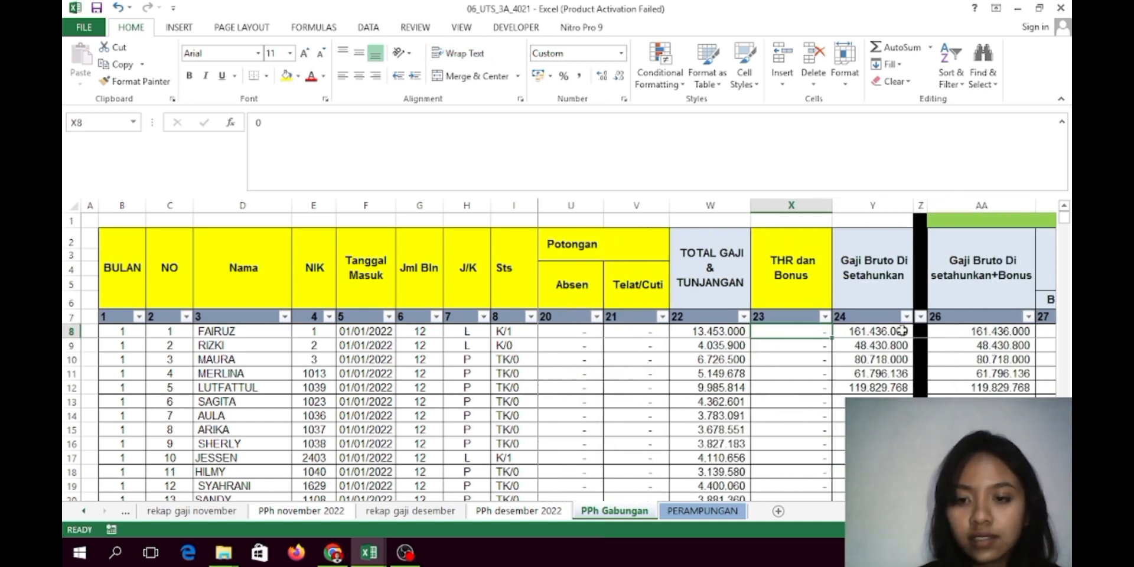
left_click(889, 332)
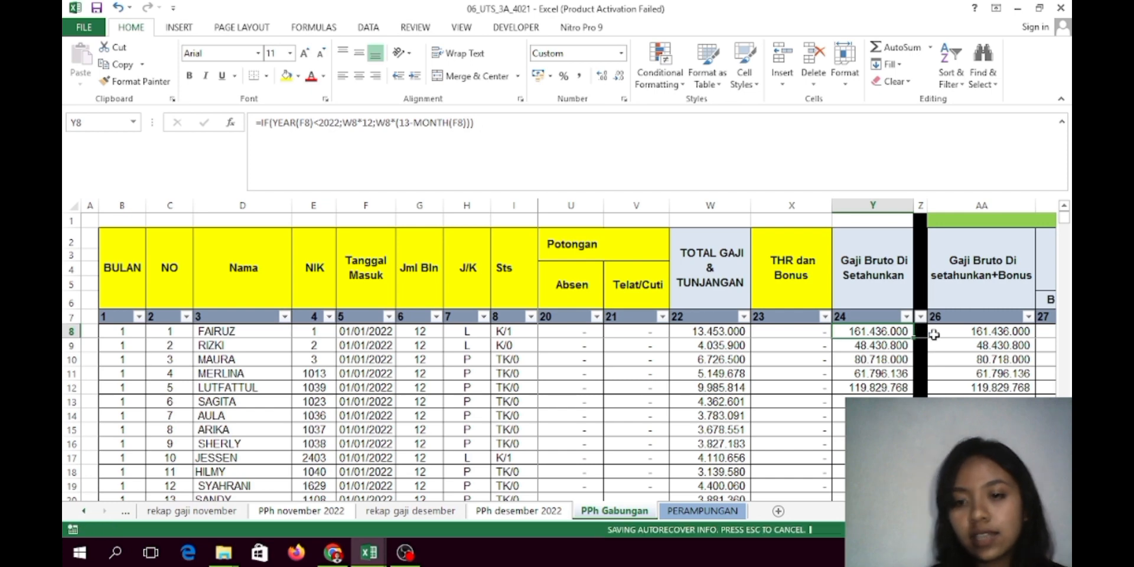
left_click(890, 346)
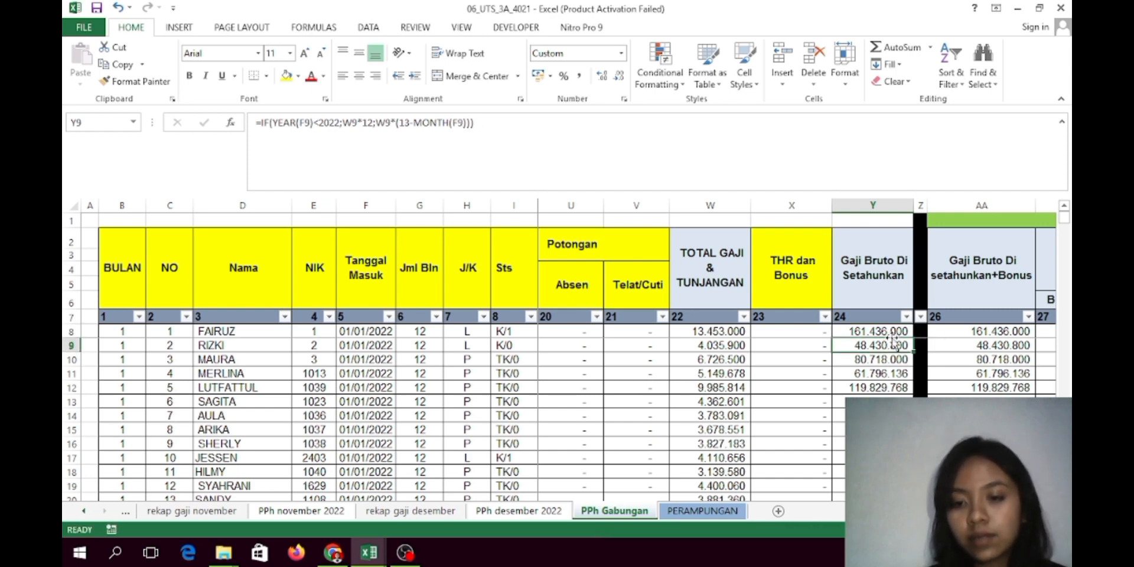
left_click(958, 333)
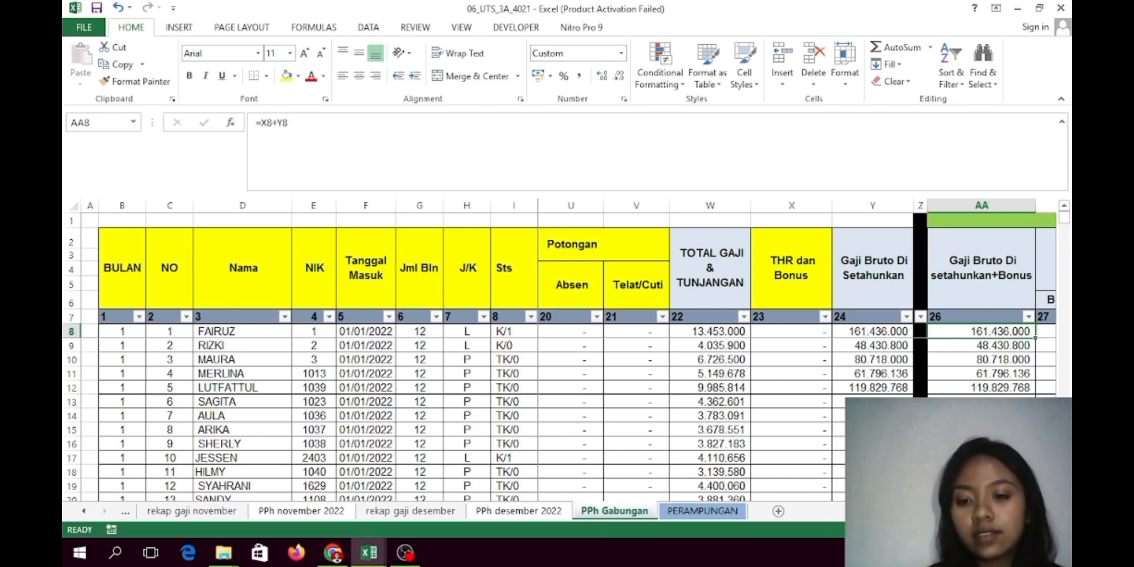
scroll(731, 264, "right", 5)
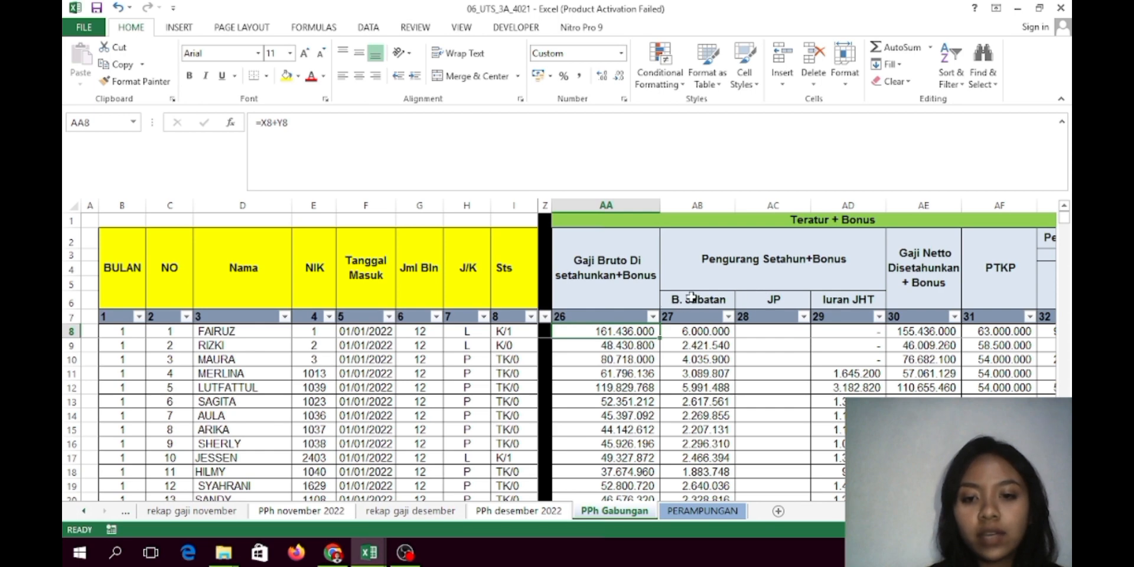
left_click(693, 332)
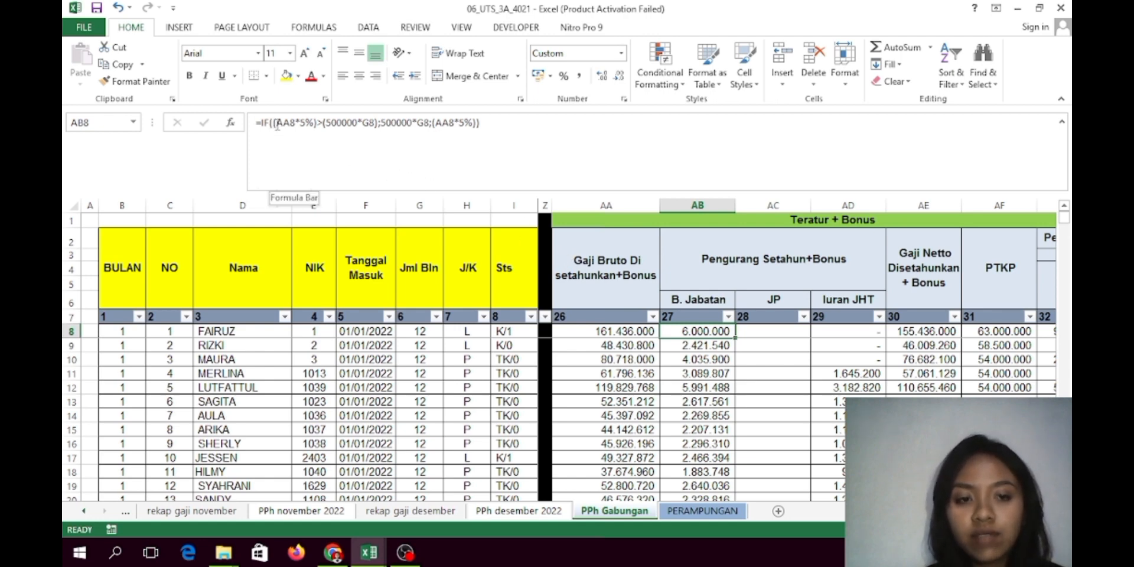
left_click(620, 335)
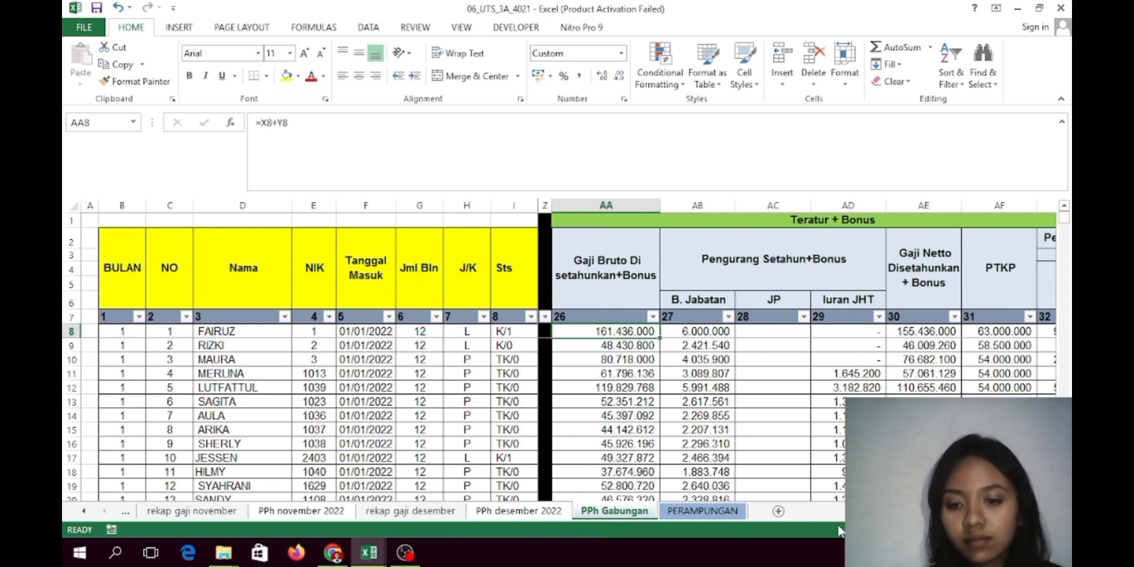
left_click(704, 334)
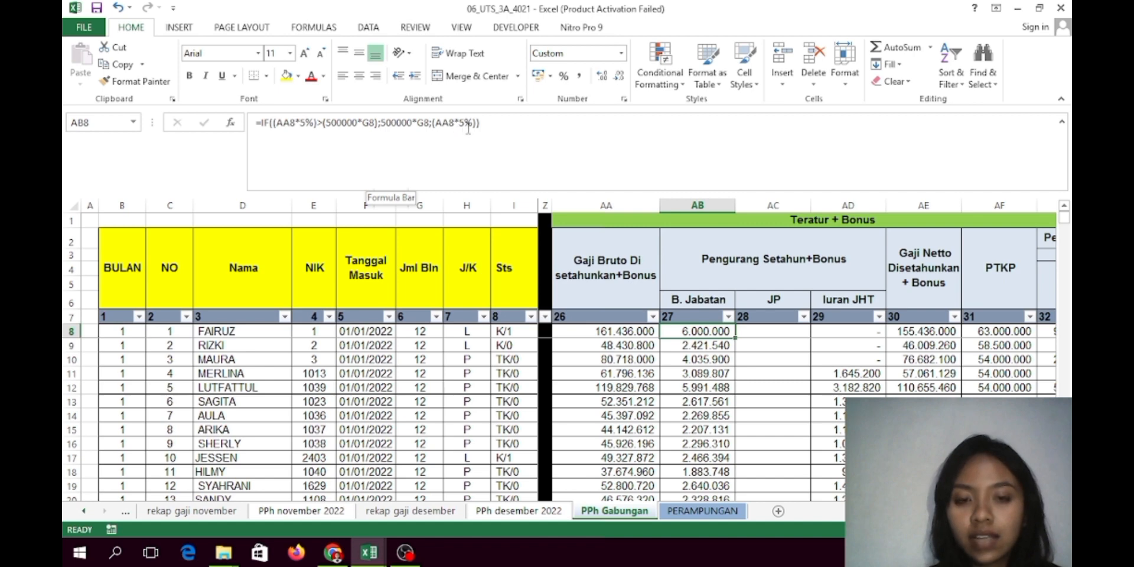
left_click(766, 331)
left_click(820, 336)
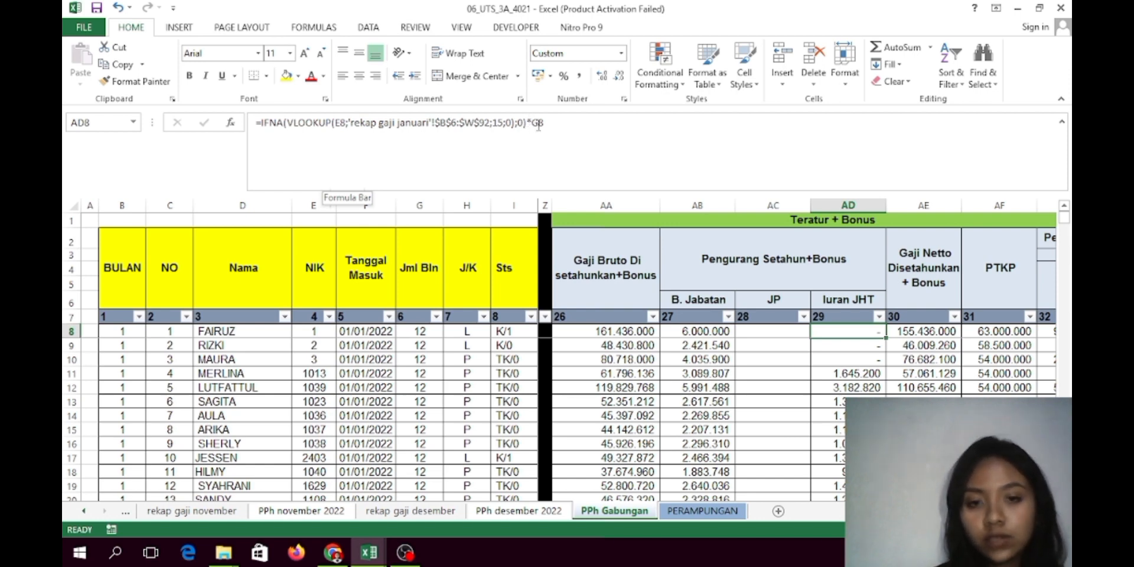
left_click(927, 335)
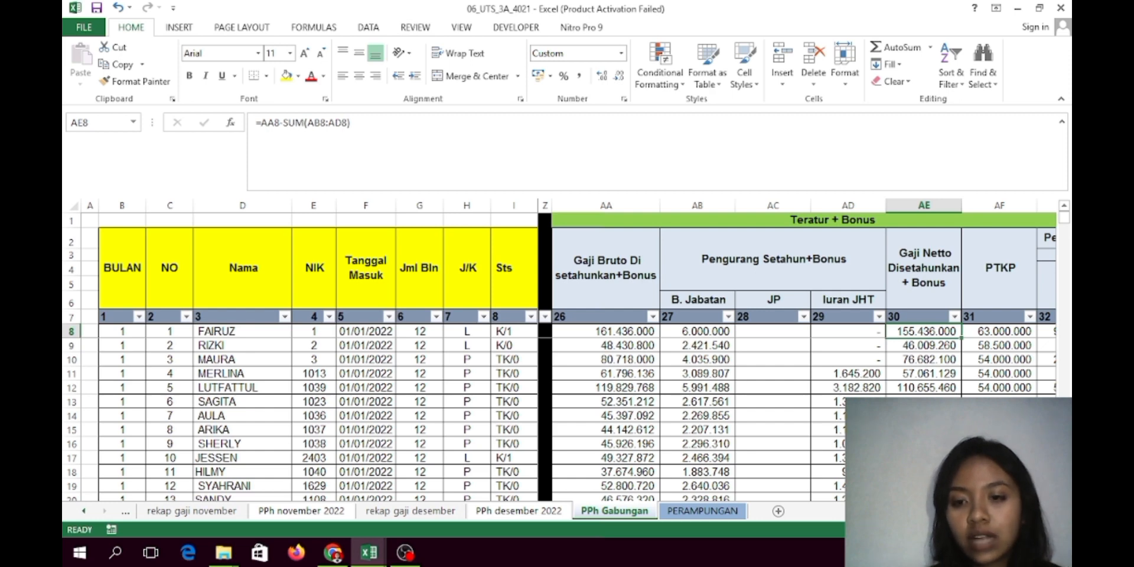
scroll(838, 435, "right", 2)
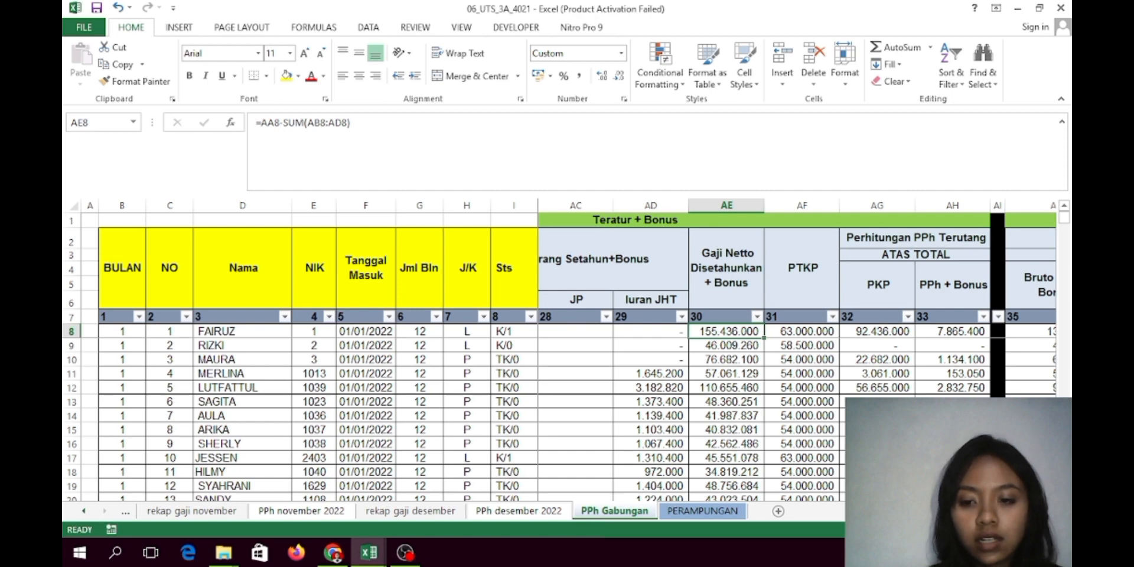
scroll(798, 354, "left", 5)
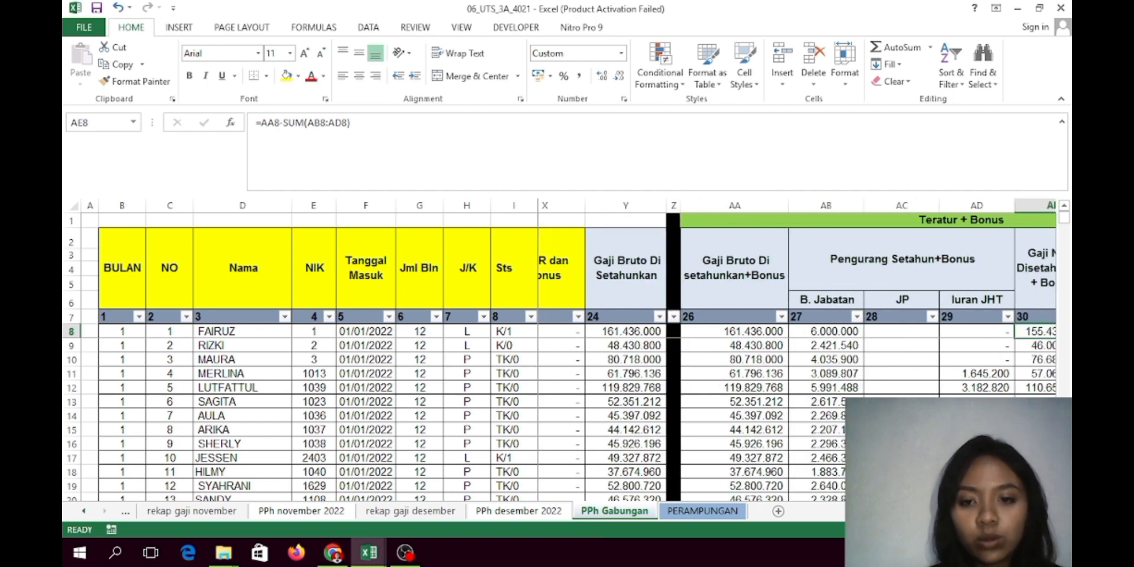
scroll(797, 354, "right", 1)
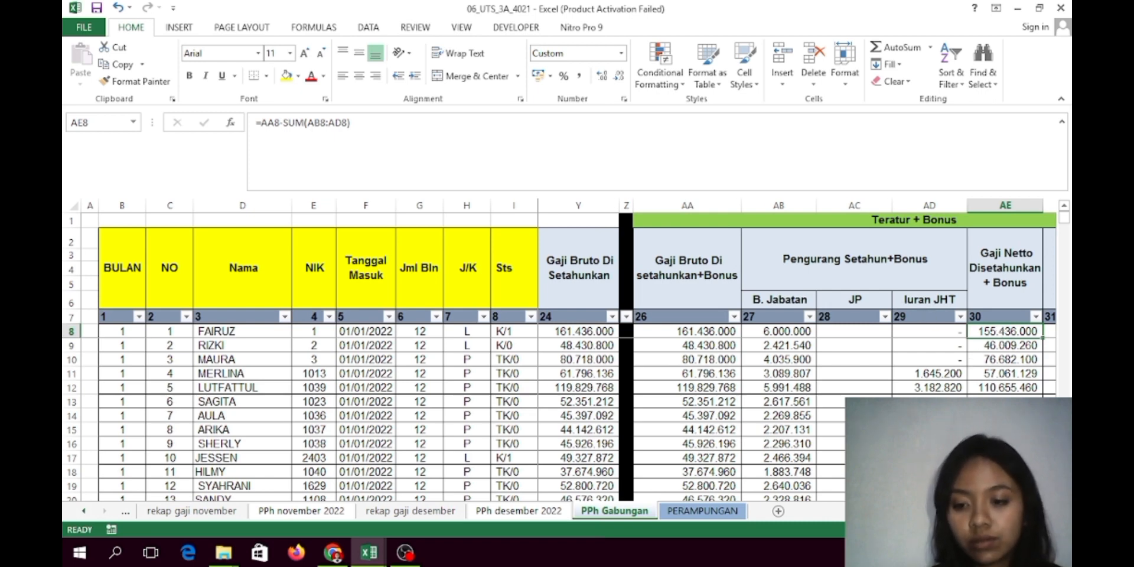
scroll(745, 342, "right", 5)
left_click(743, 333)
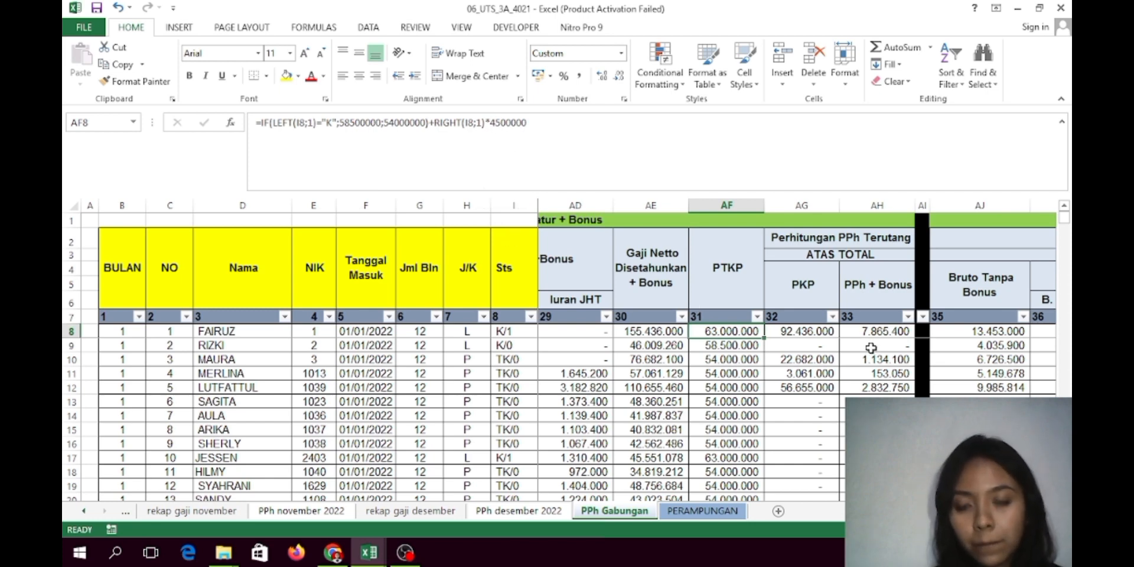
key("Down")
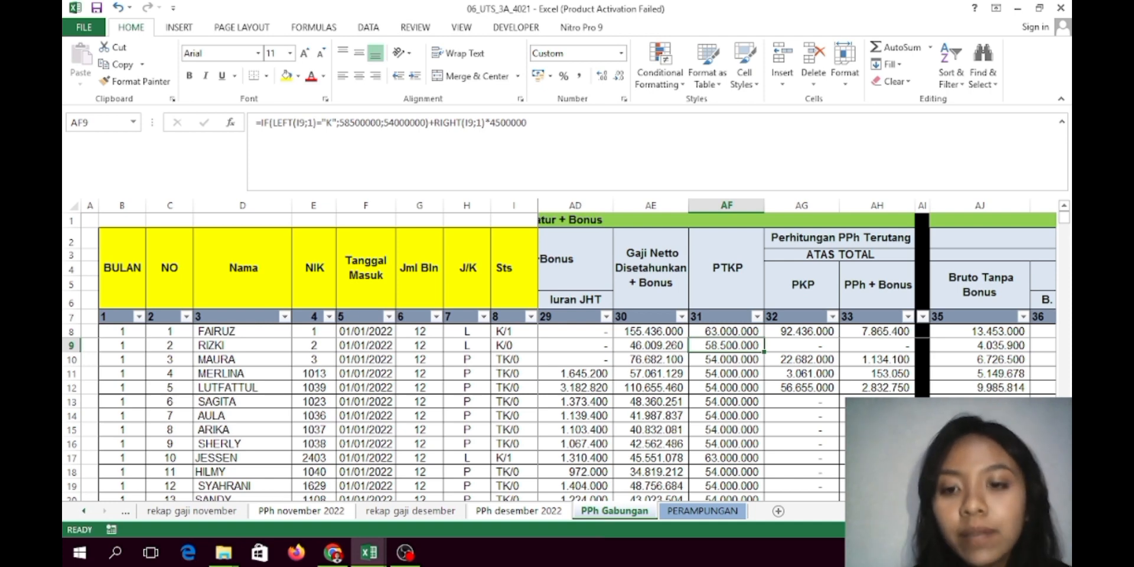
left_click(812, 331)
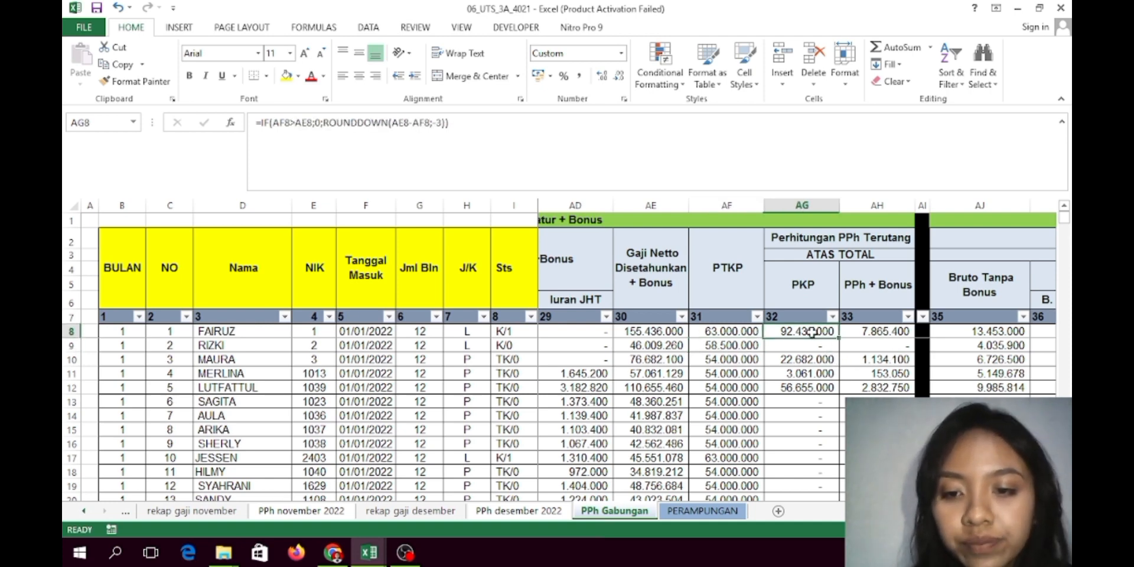
left_click_drag(812, 332, 737, 316)
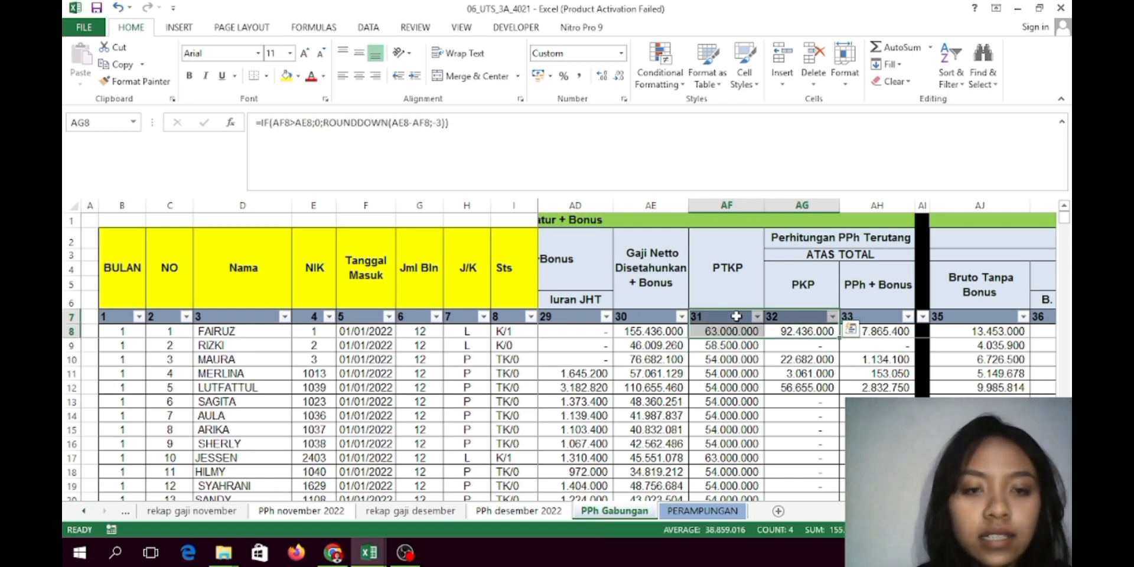
left_click(796, 334)
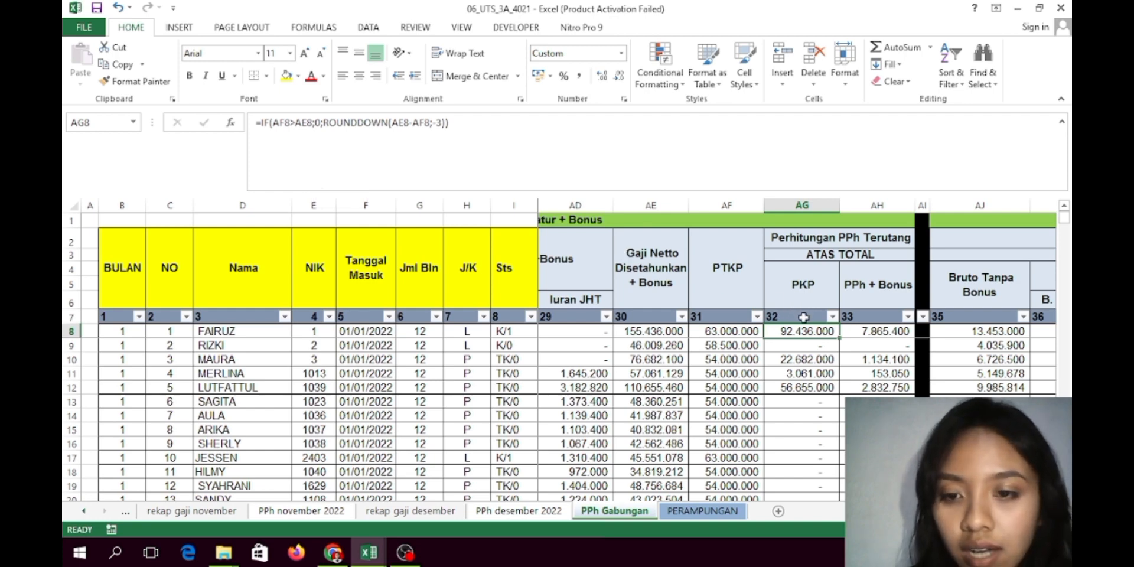
left_click(896, 335)
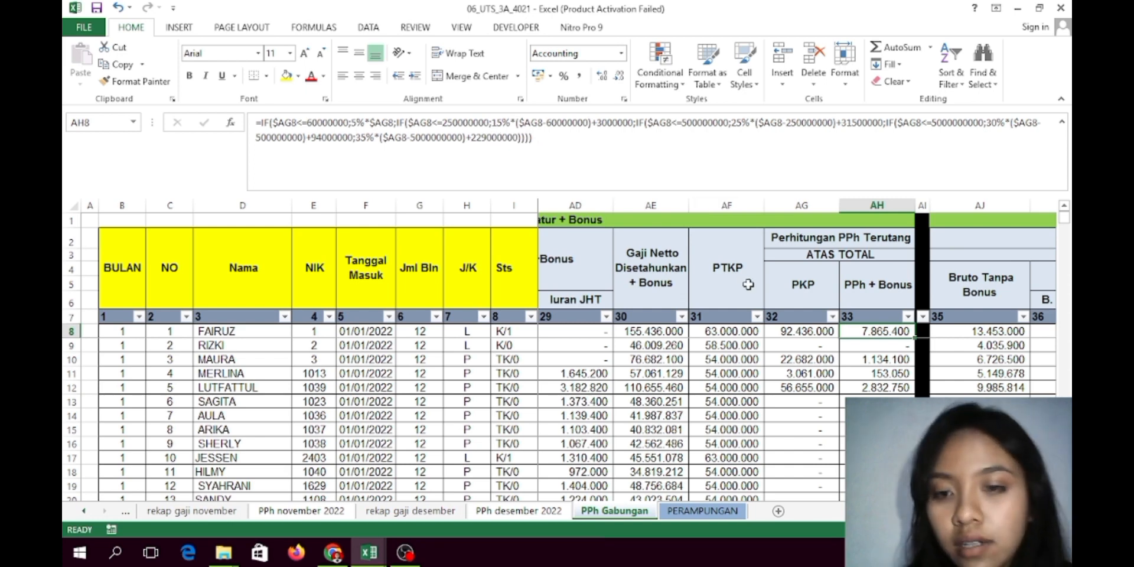
left_click(551, 137)
key("Return")
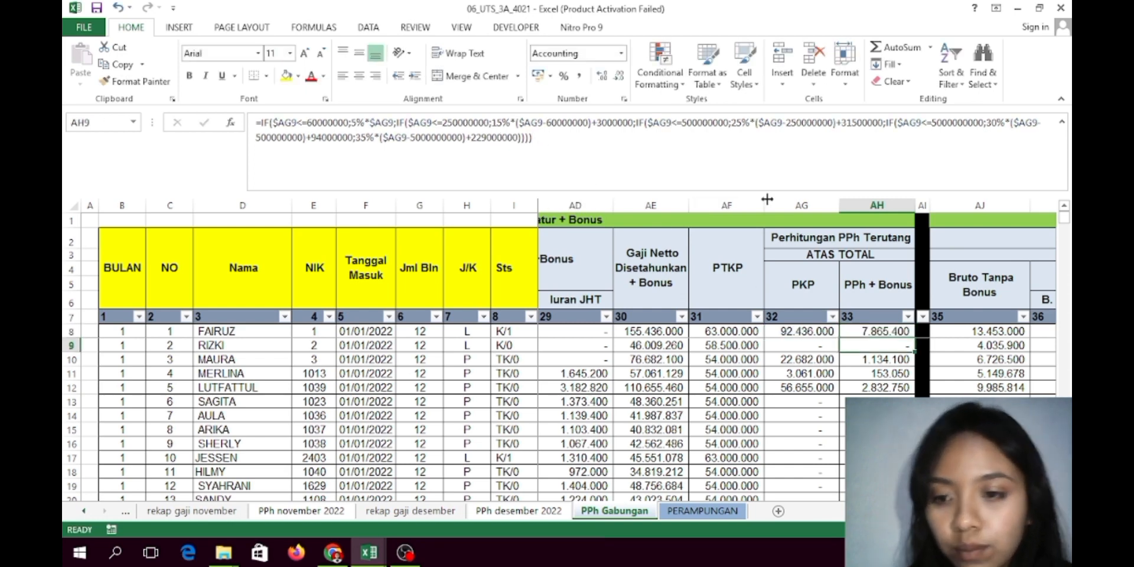
right_click(973, 333)
left_click(996, 334)
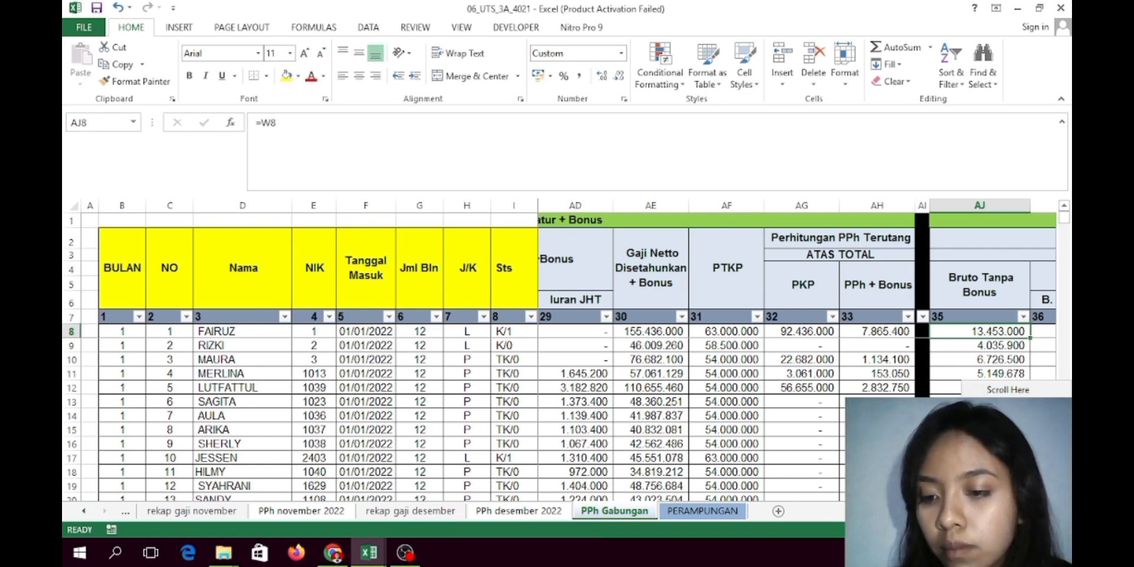
scroll(798, 354, "left", 3)
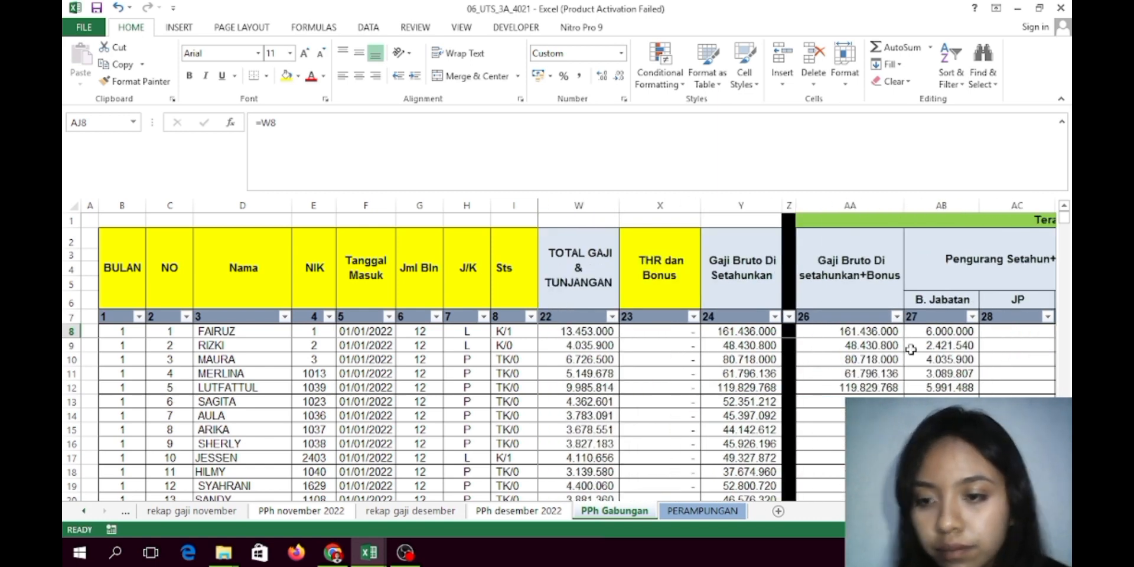
scroll(798, 355, "right", 4)
scroll(798, 354, "right", 2)
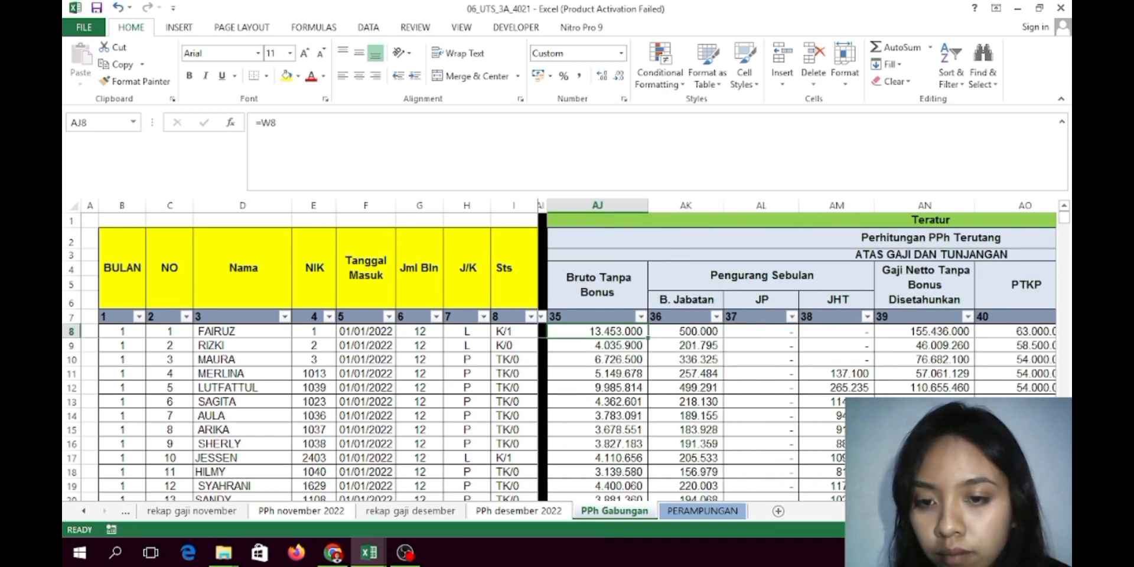
scroll(797, 354, "right", 3)
scroll(798, 354, "right", 4)
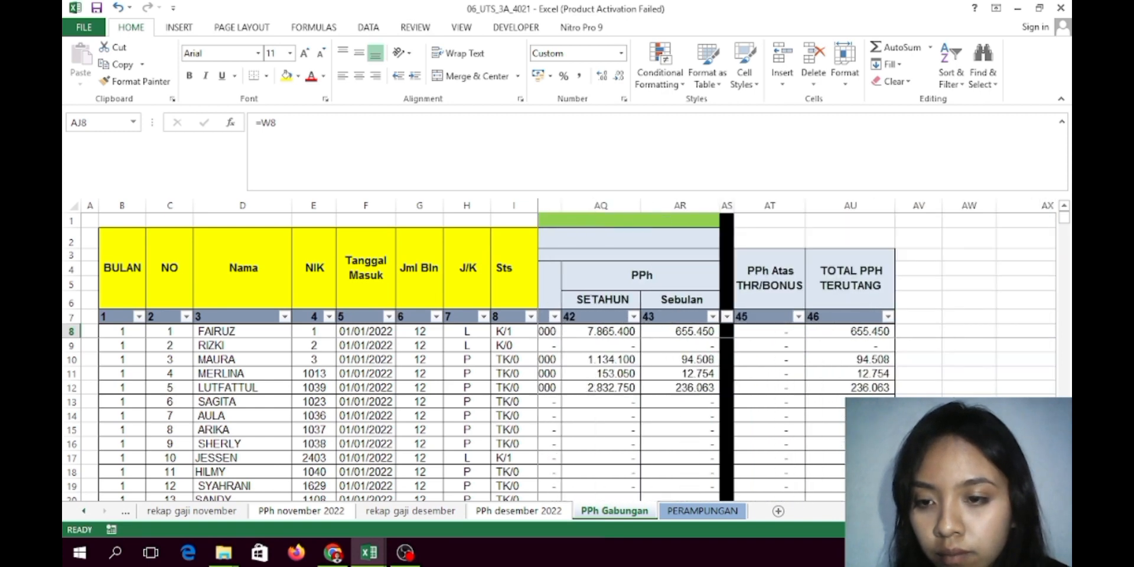
scroll(797, 354, "left", 3)
scroll(797, 355, "right", 1)
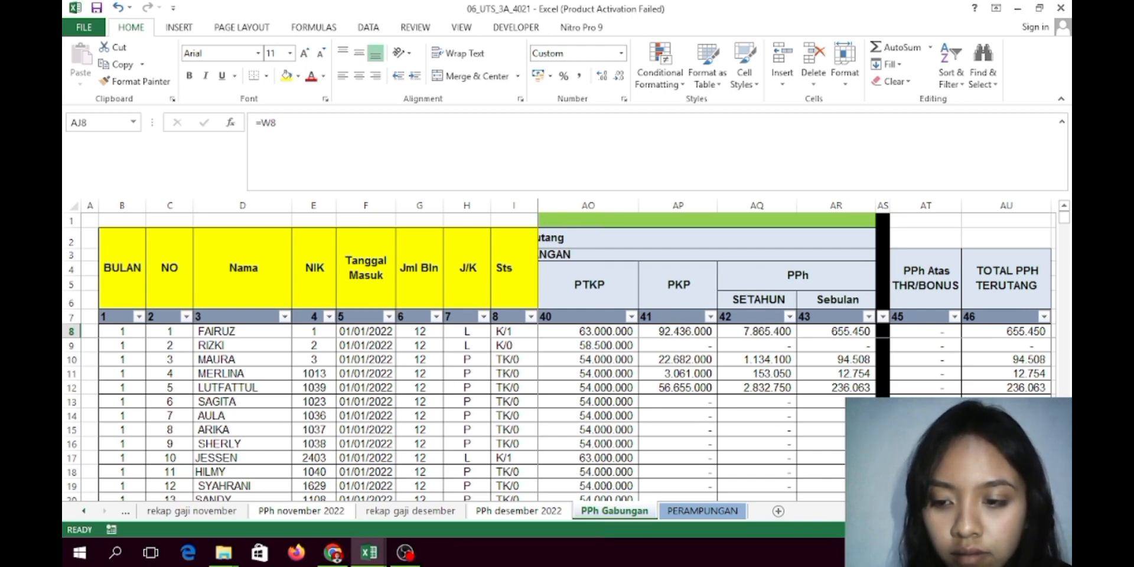
scroll(797, 351, "left", 3)
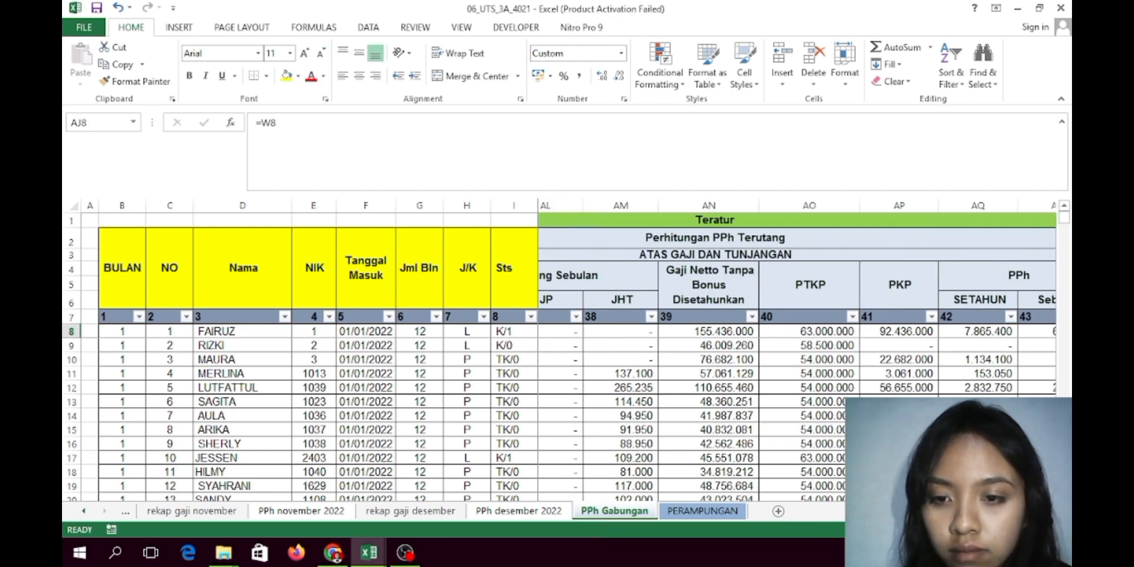
scroll(771, 337, "right", 2)
left_click(771, 334)
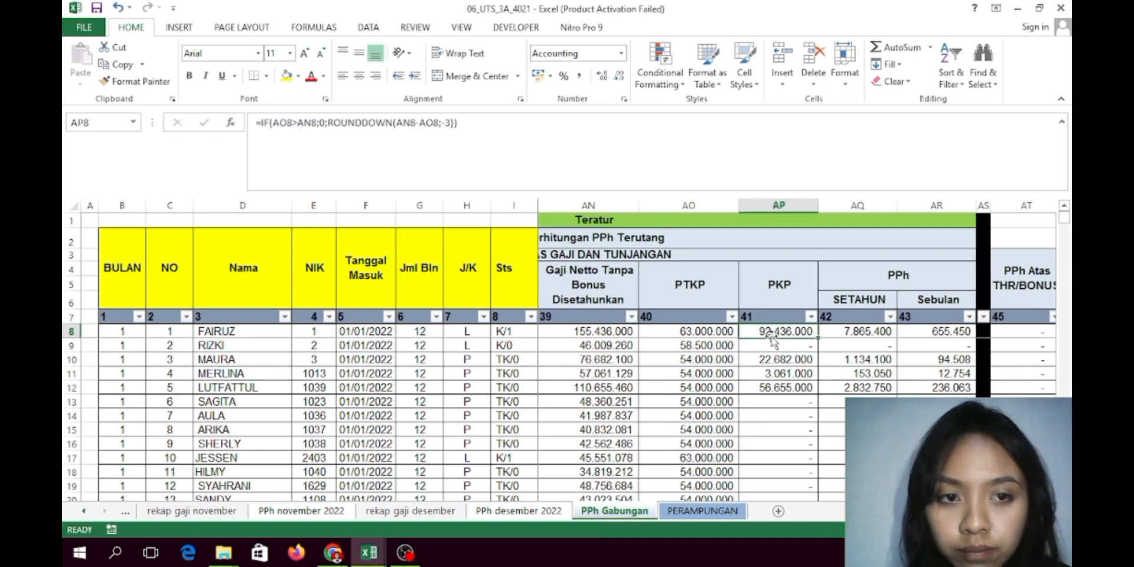
left_click(686, 332)
left_click(624, 331)
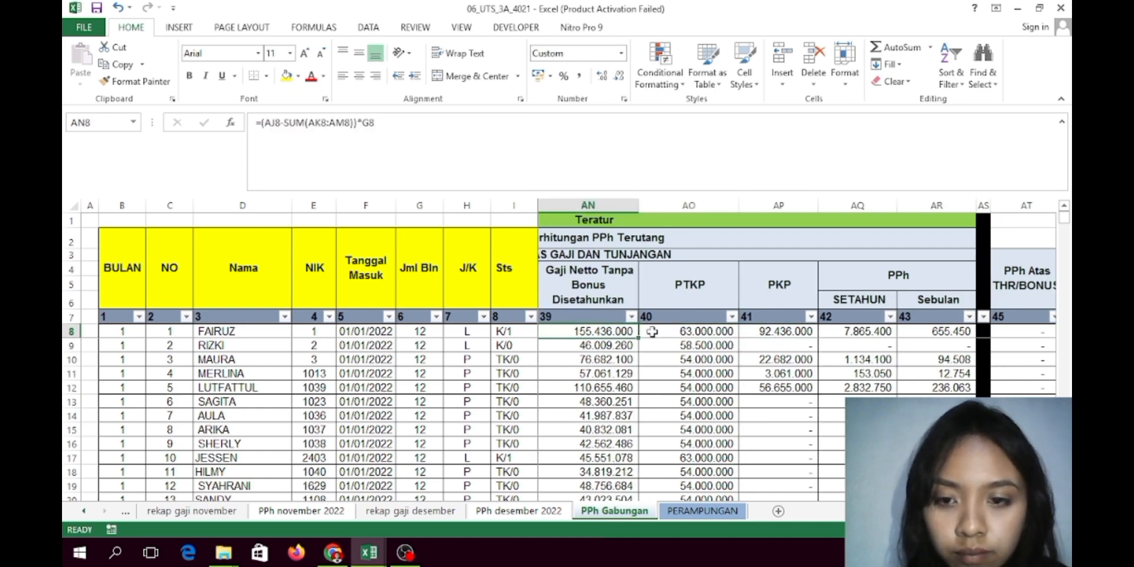
left_click(811, 335)
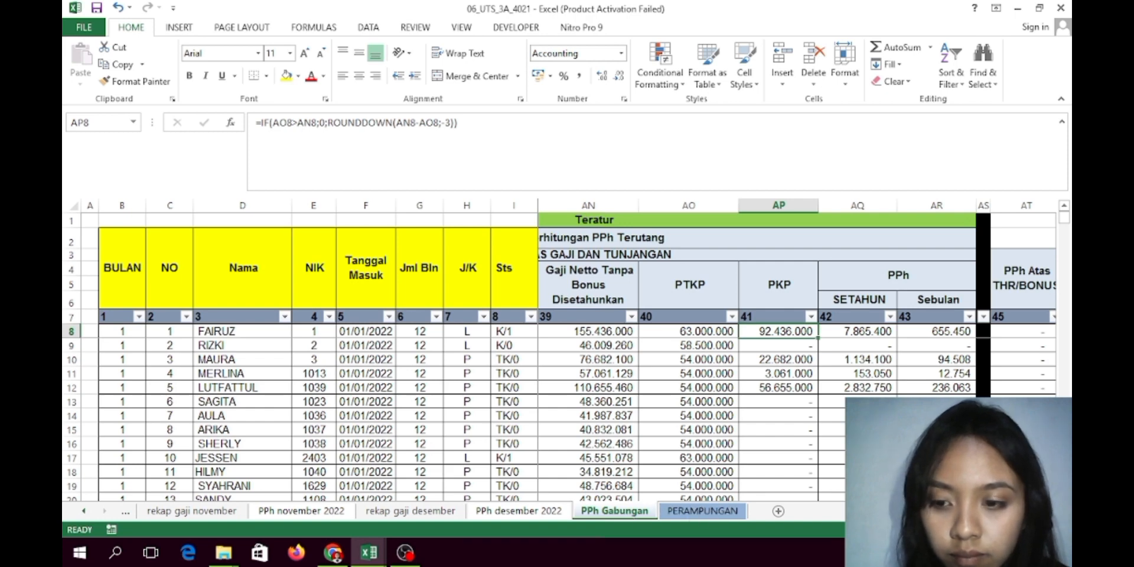
scroll(798, 355, "left", 3)
scroll(886, 343, "left", 4)
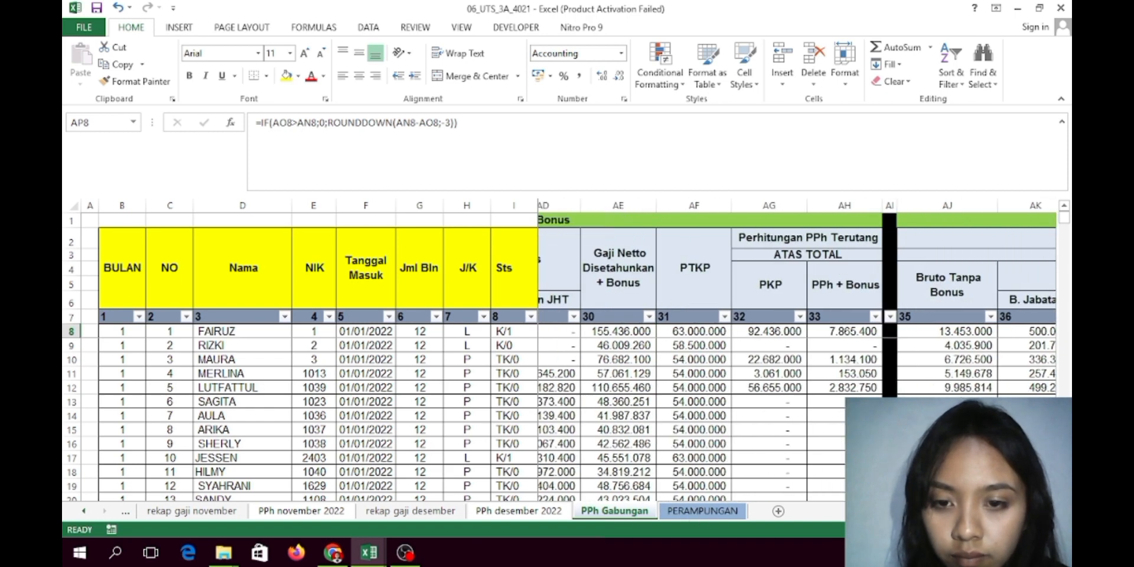
left_click(893, 343)
left_click(886, 332)
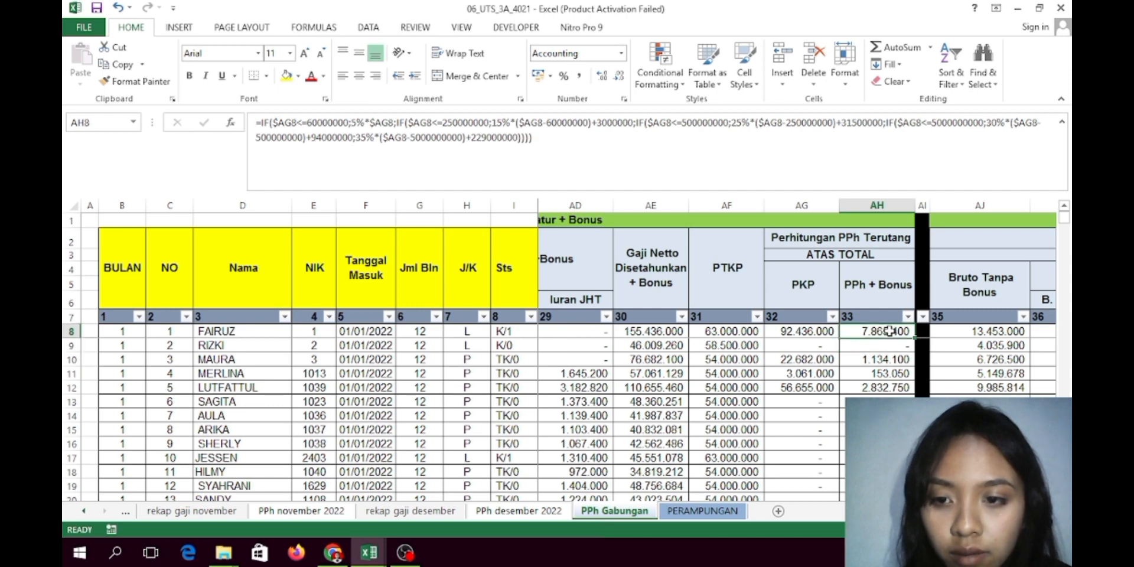
left_click(970, 332)
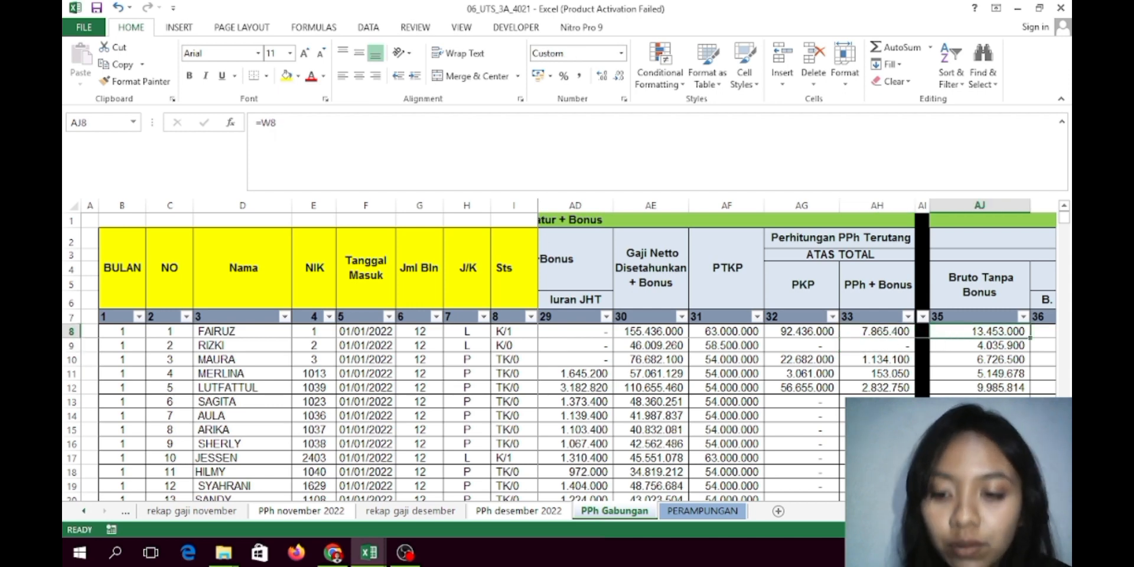
scroll(795, 348, "right", 2)
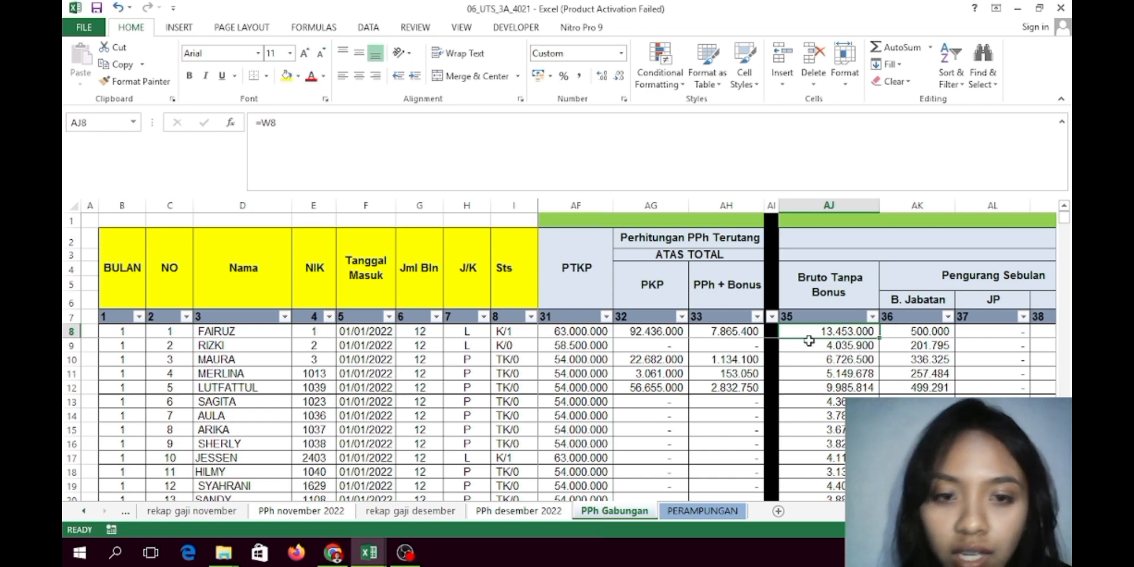
scroll(795, 349, "left", 6)
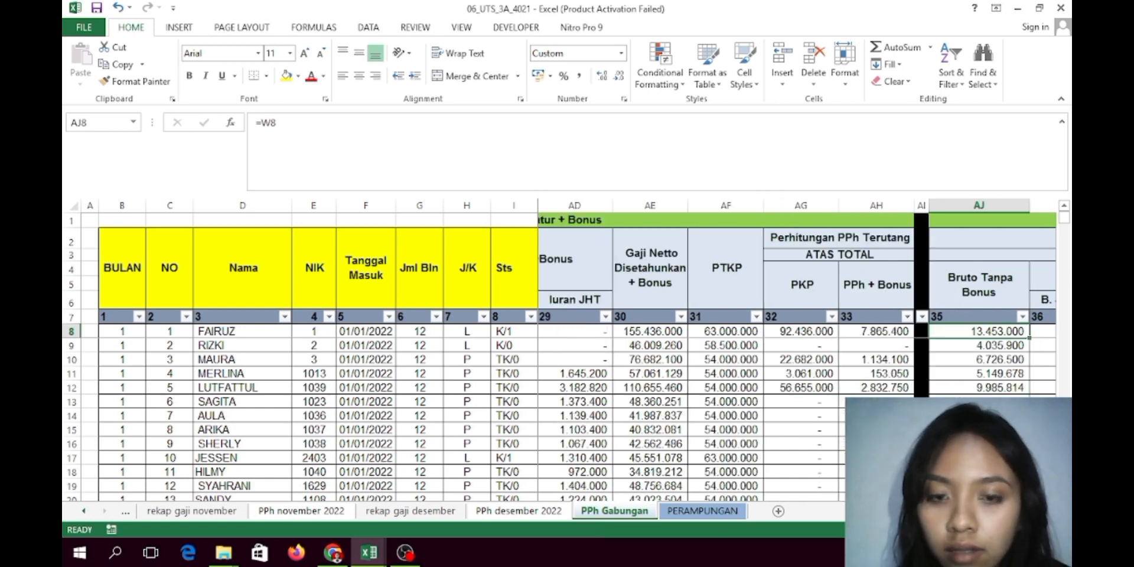
scroll(739, 402, "right", 1)
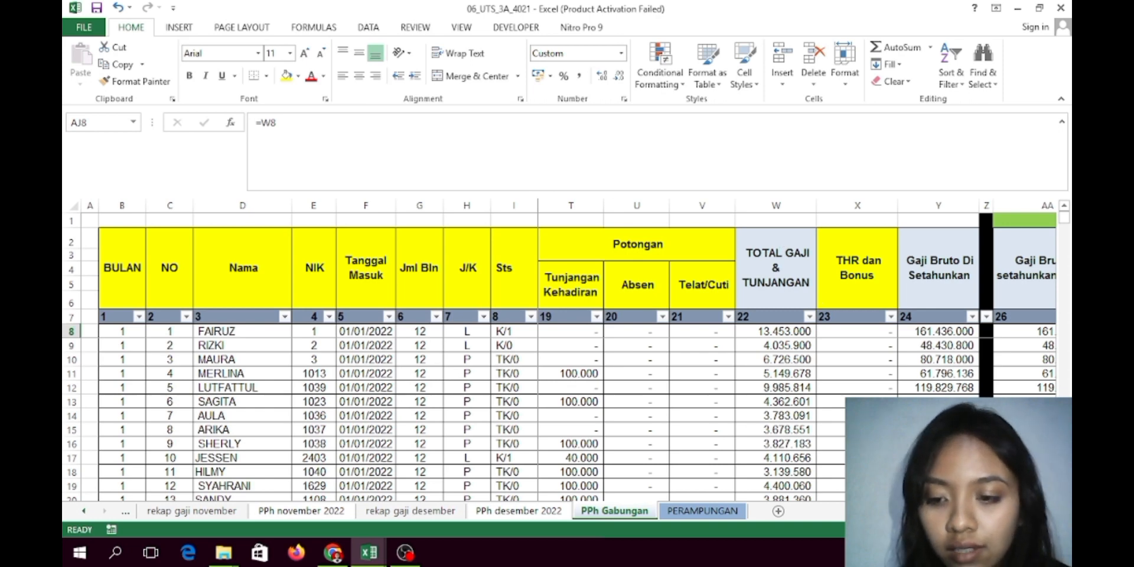
scroll(797, 349, "right", 10)
scroll(798, 348, "left", 9)
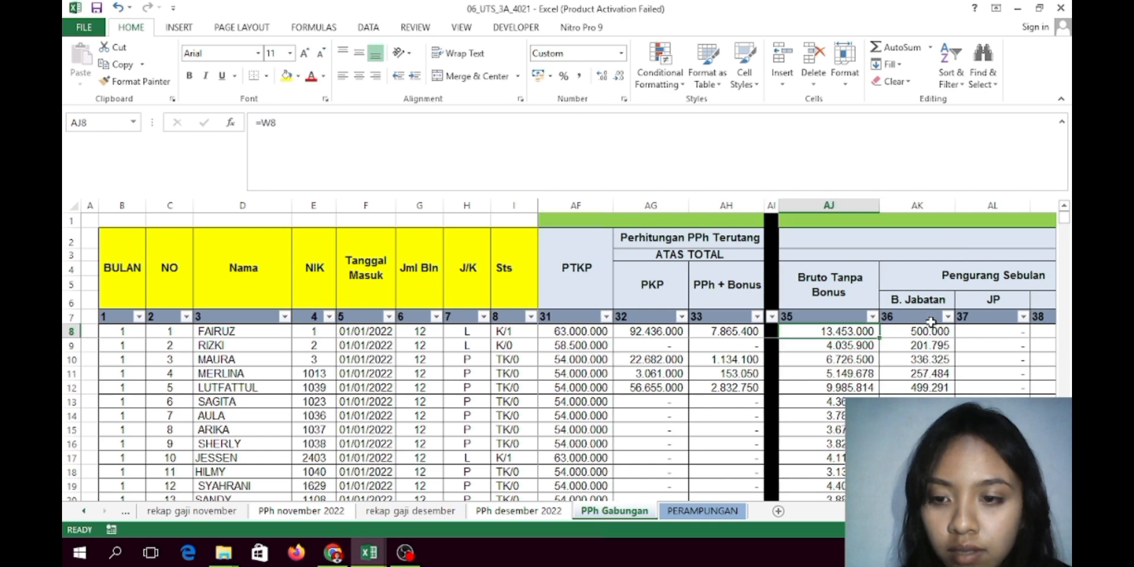
left_click(919, 344)
scroll(705, 337, "right", 4)
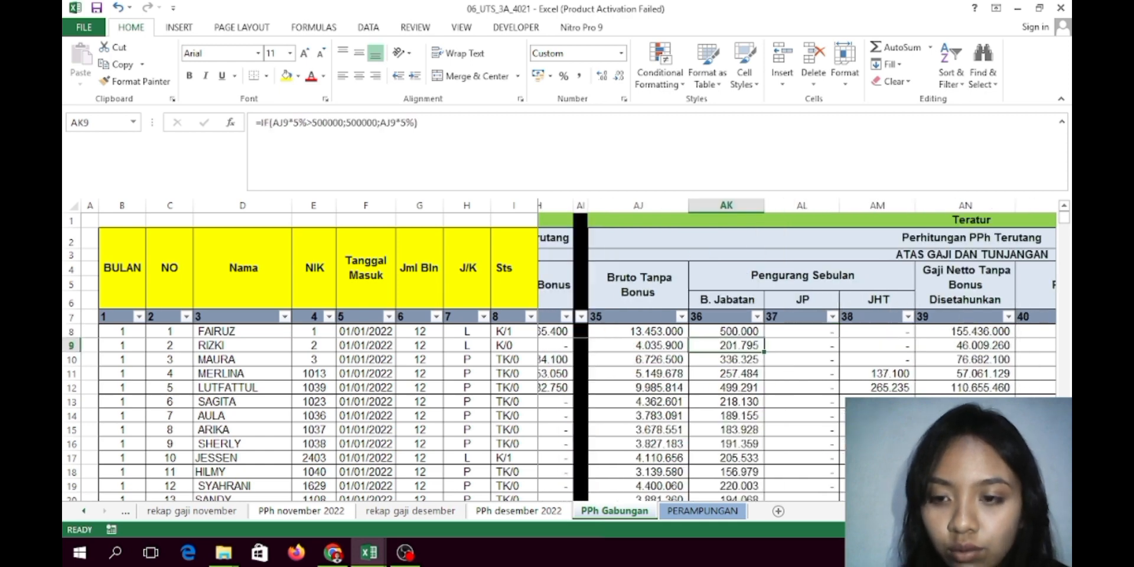
left_click(703, 332)
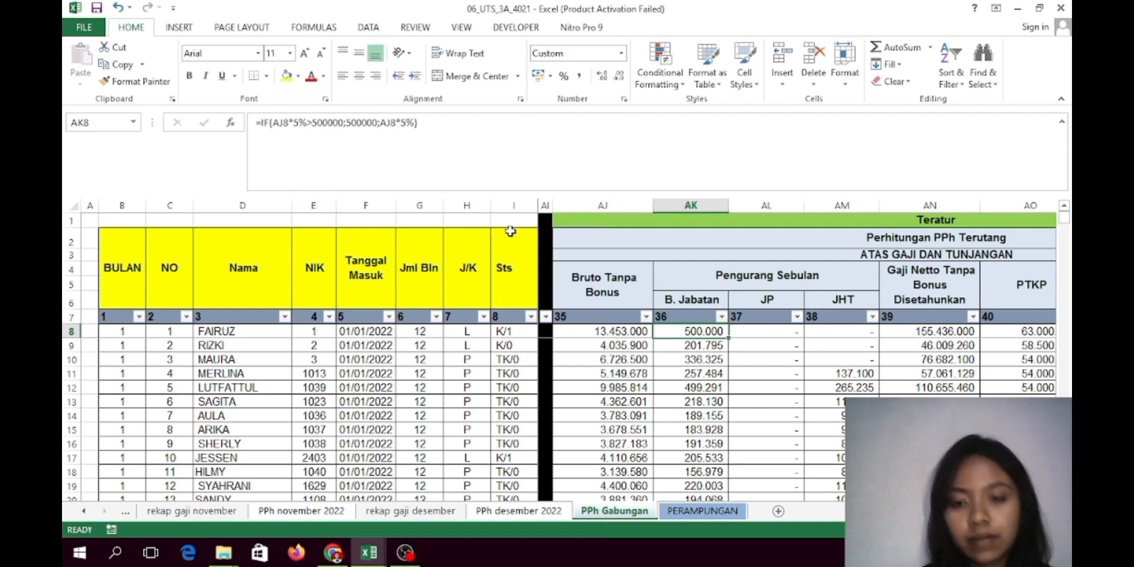
left_click(760, 337)
left_click(824, 329)
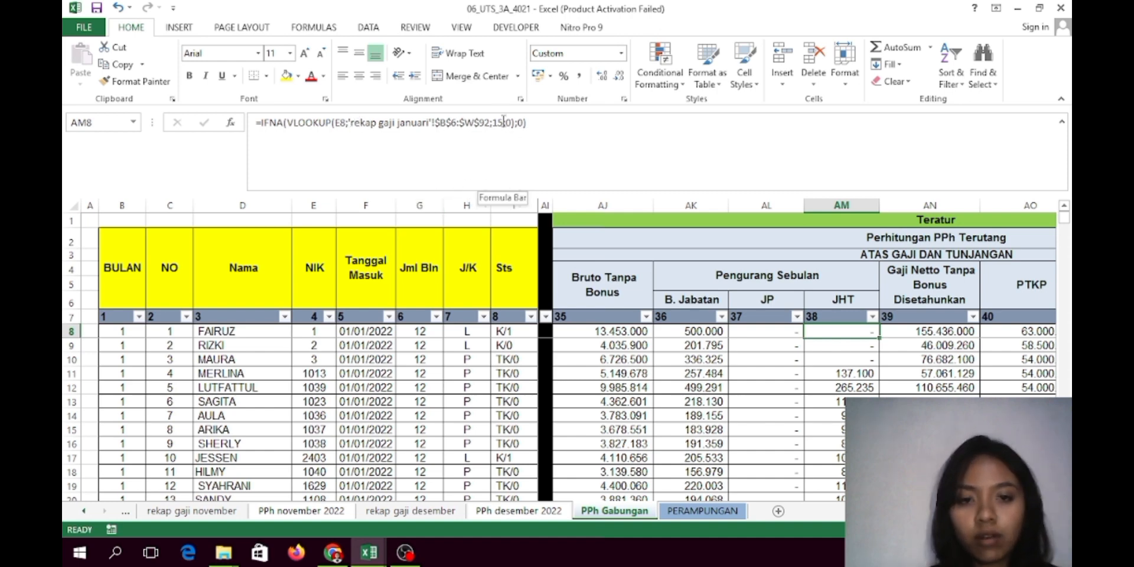
left_click(903, 335)
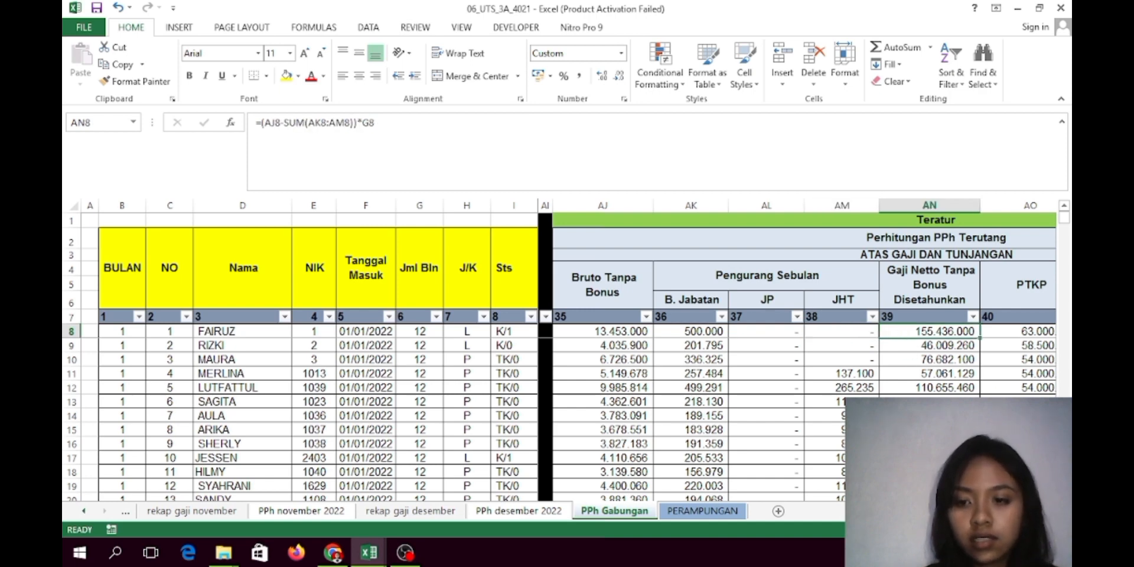
scroll(796, 350, "right", 3)
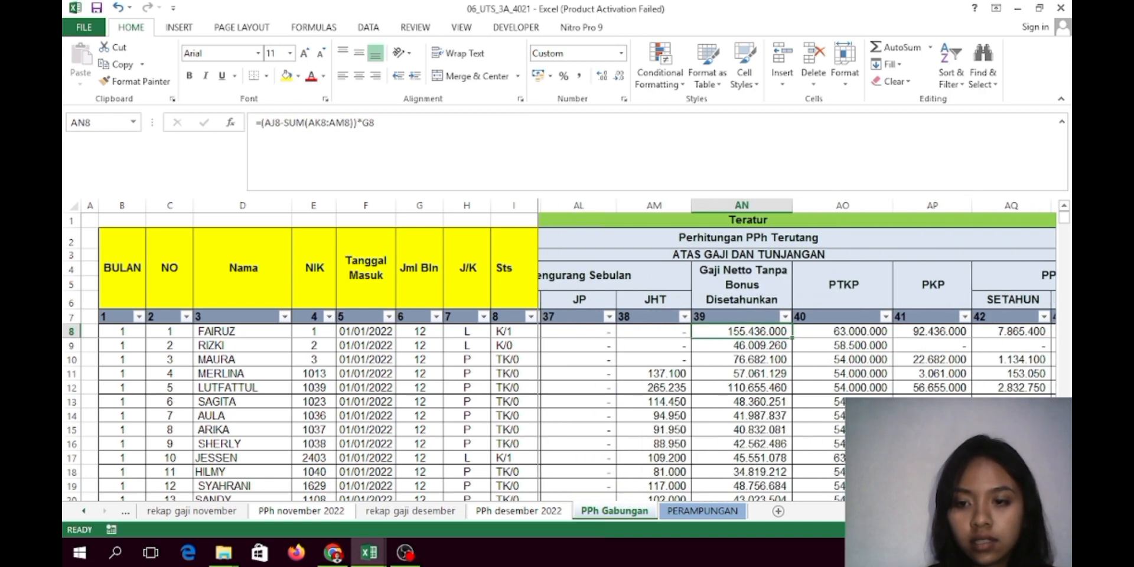
left_click(931, 345)
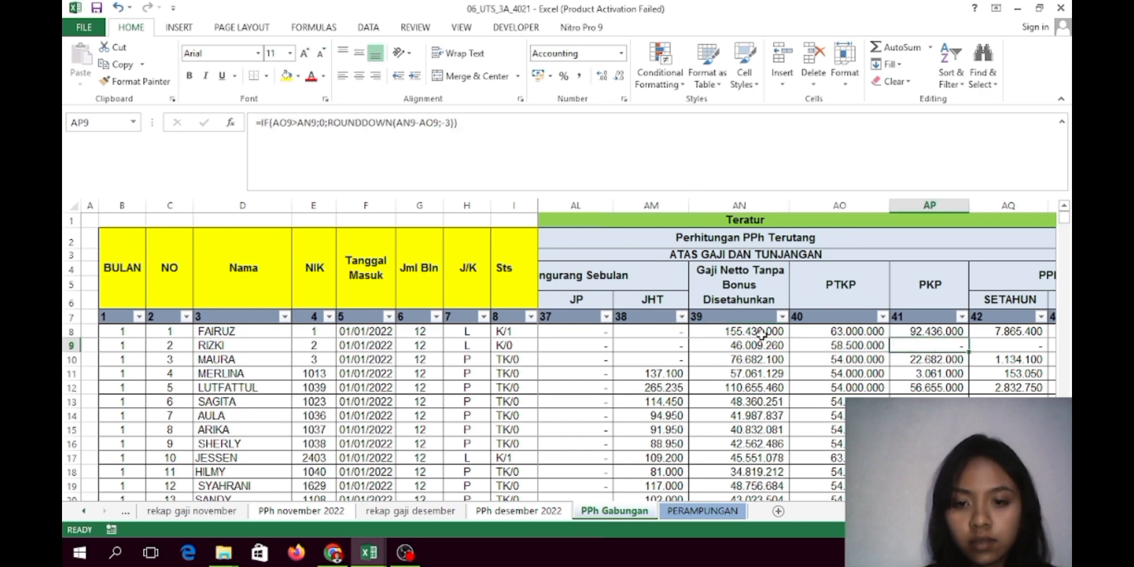
left_click(739, 333)
left_click(666, 336)
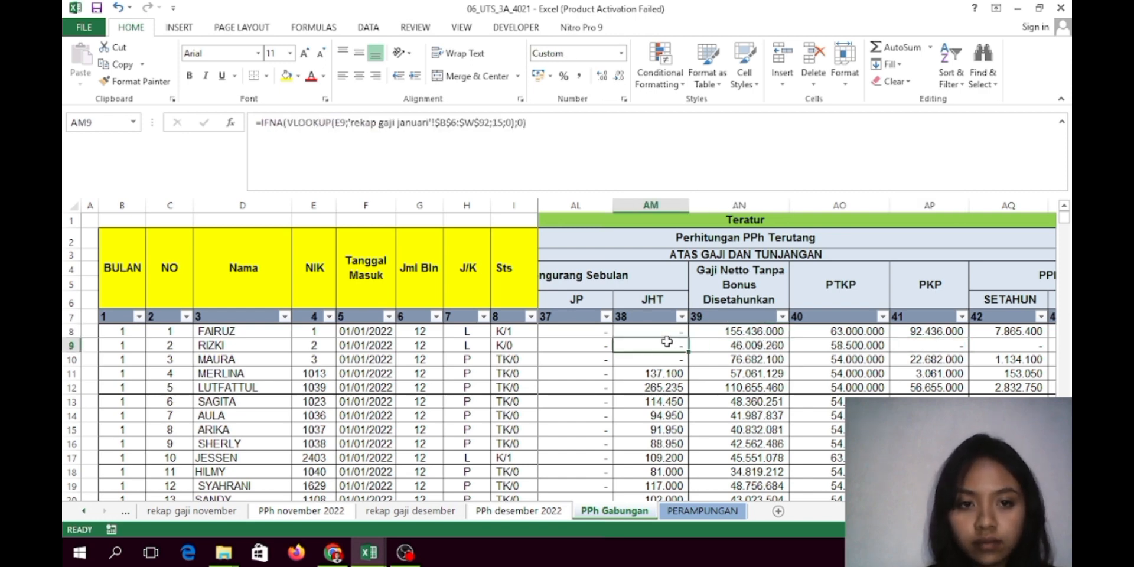
left_click(739, 332)
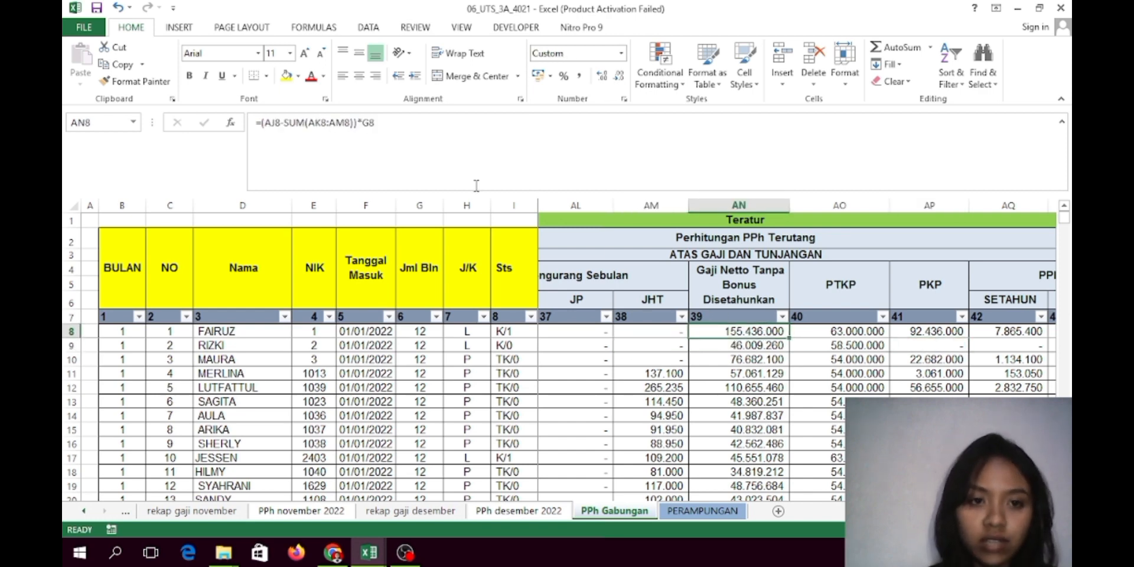
left_click(860, 512)
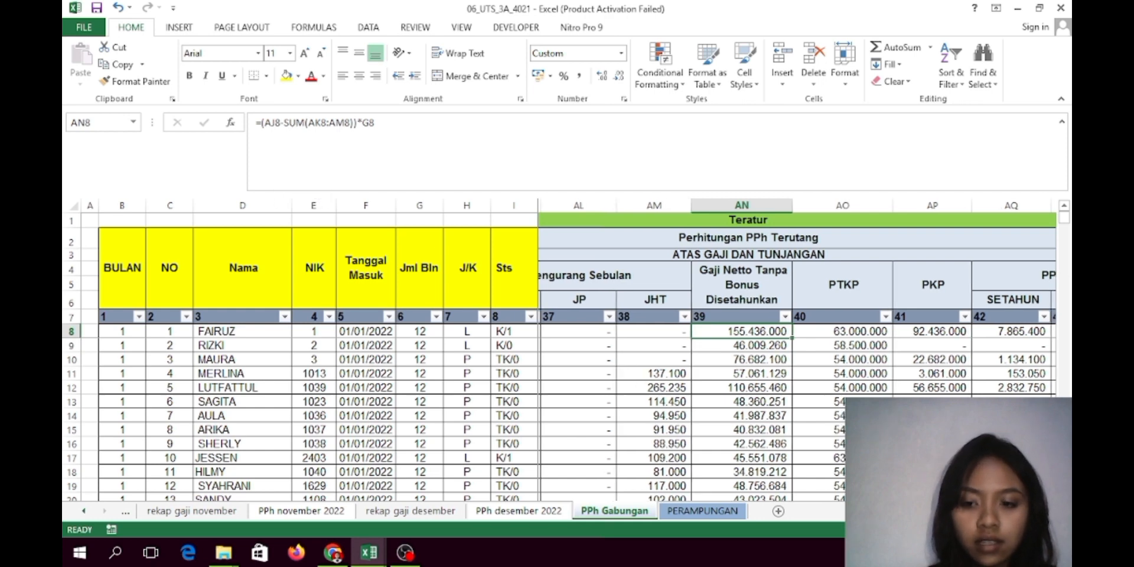
left_click(860, 512)
left_click(860, 511)
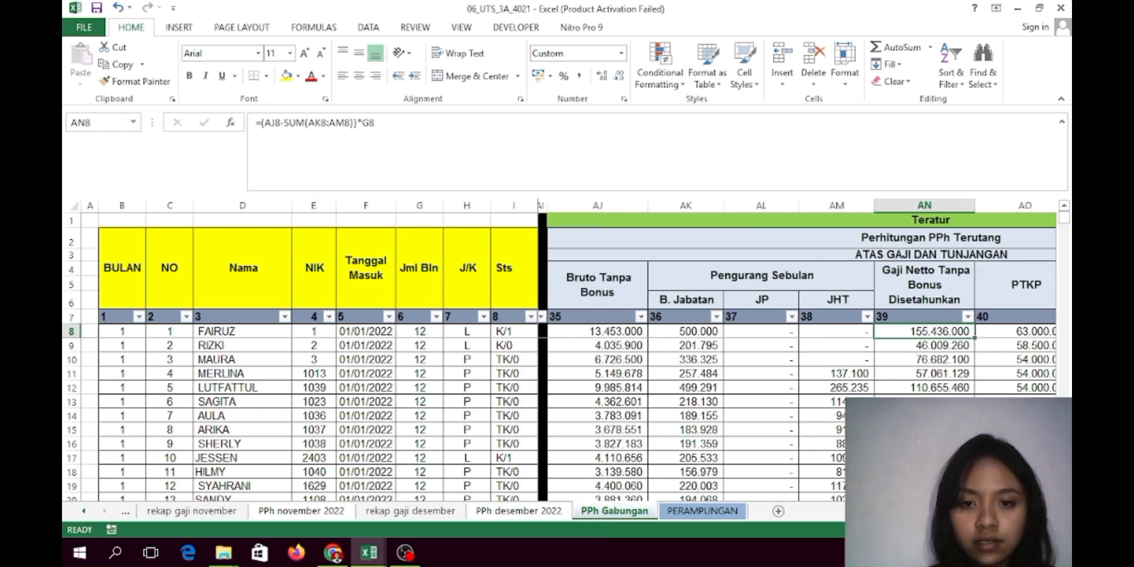
left_click(1052, 512)
left_click(1052, 511)
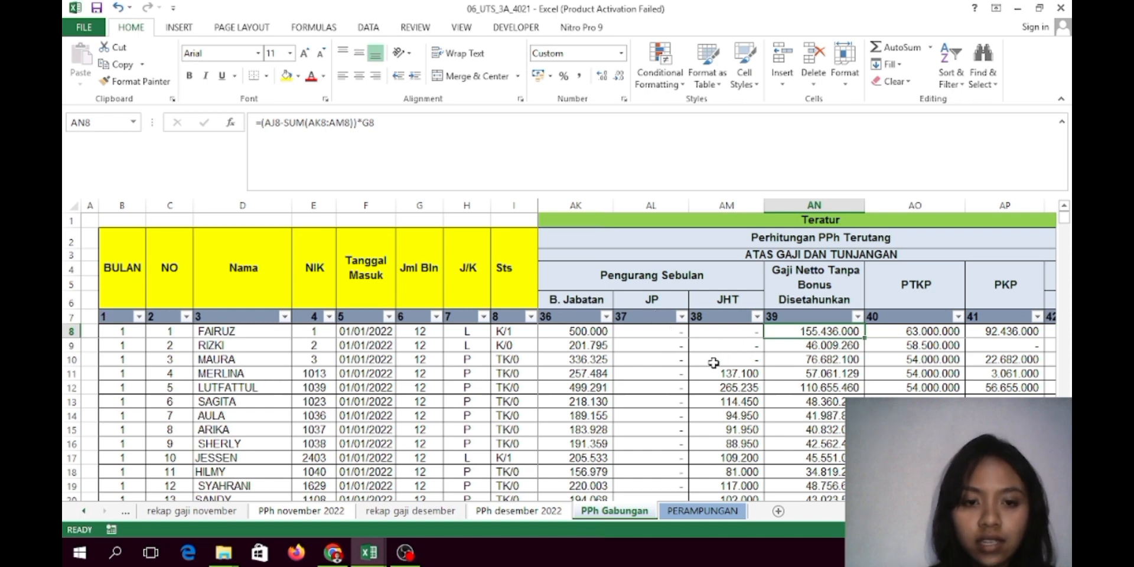
left_click(900, 335)
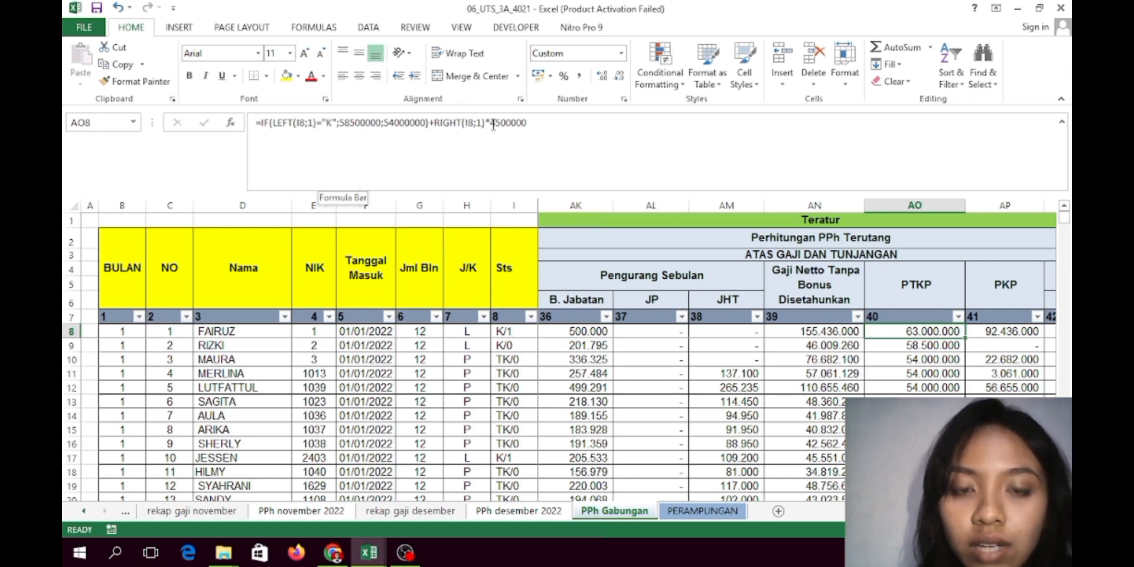
left_click(1017, 330)
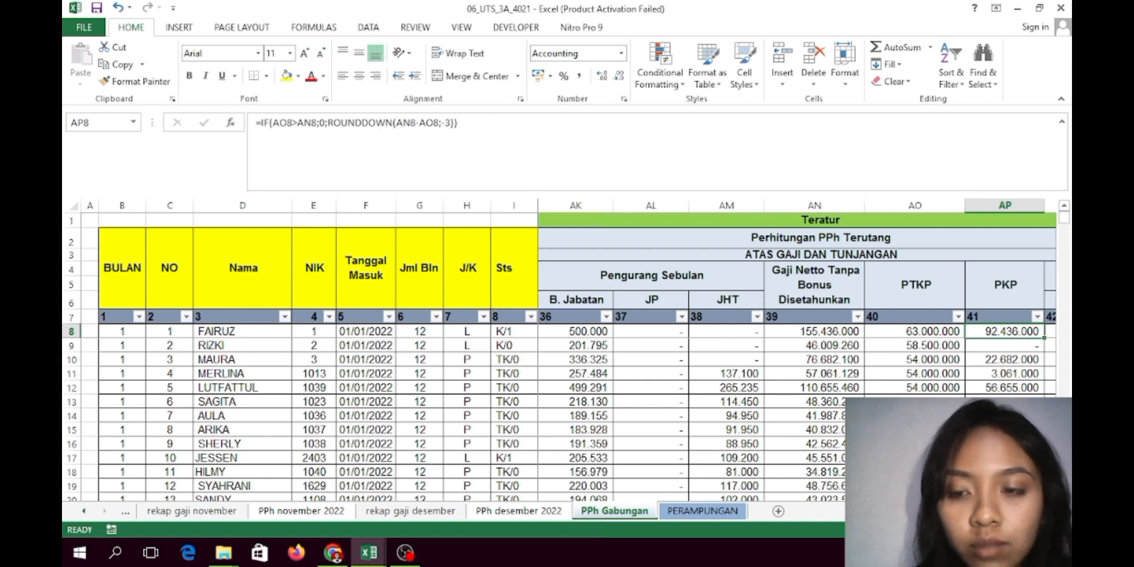
scroll(764, 403, "right", 4)
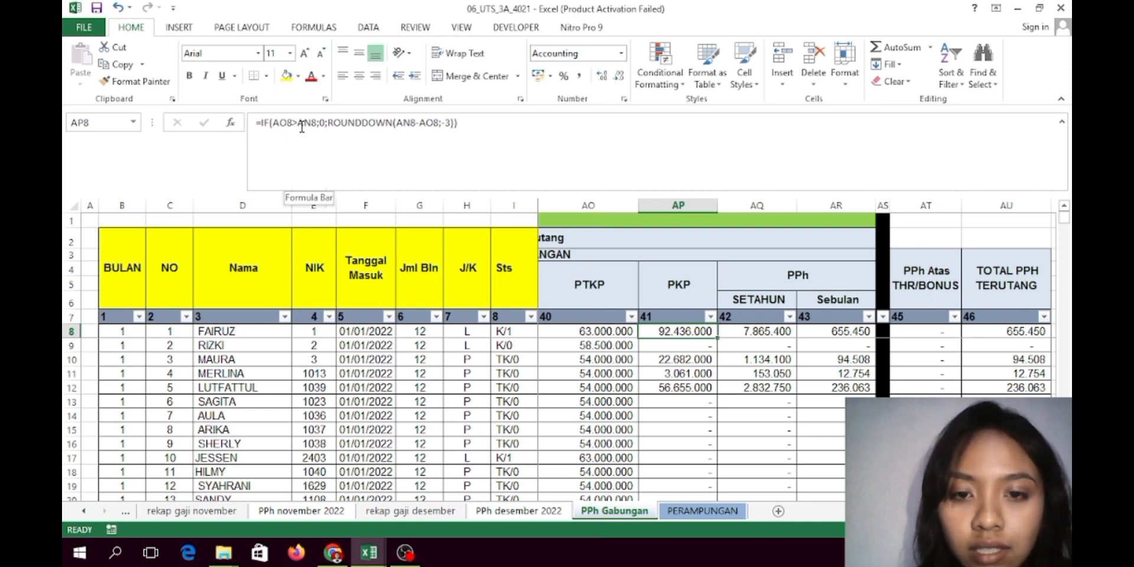
scroll(792, 355, "left", 3)
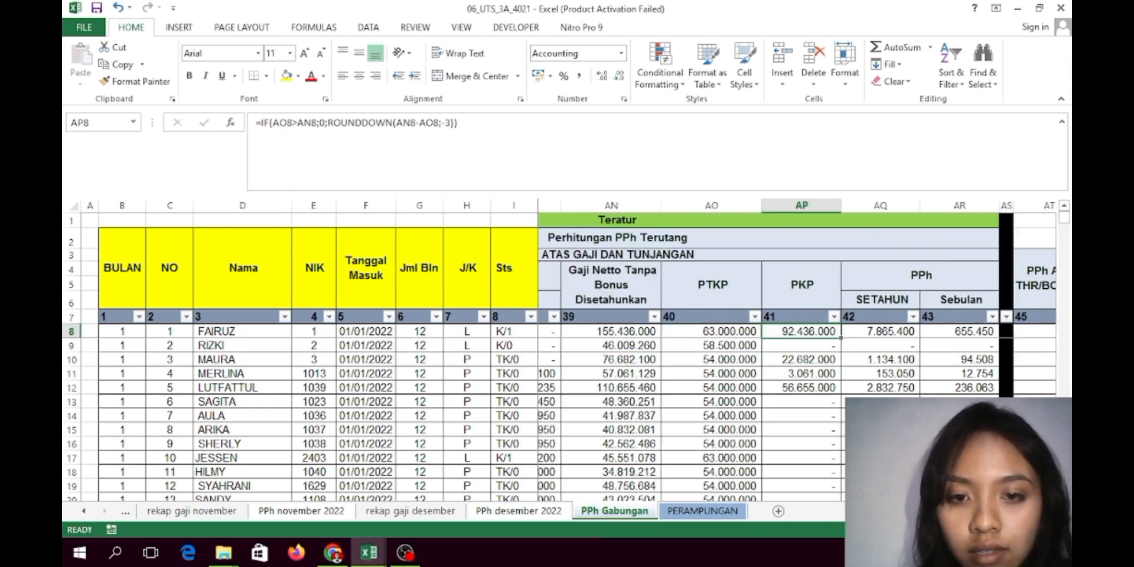
scroll(791, 355, "right", 2)
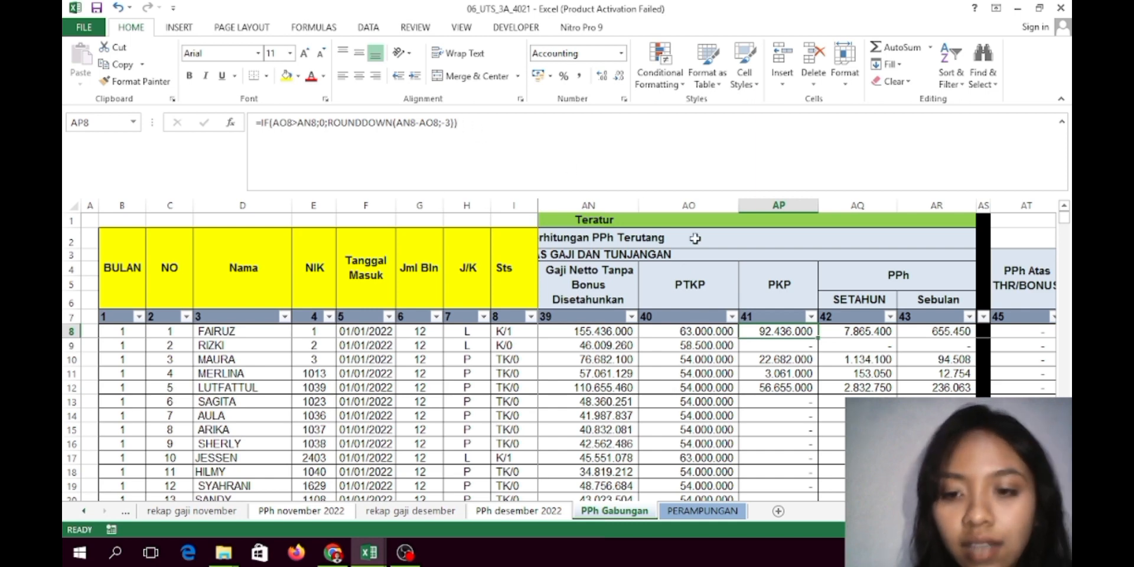
left_click(843, 336)
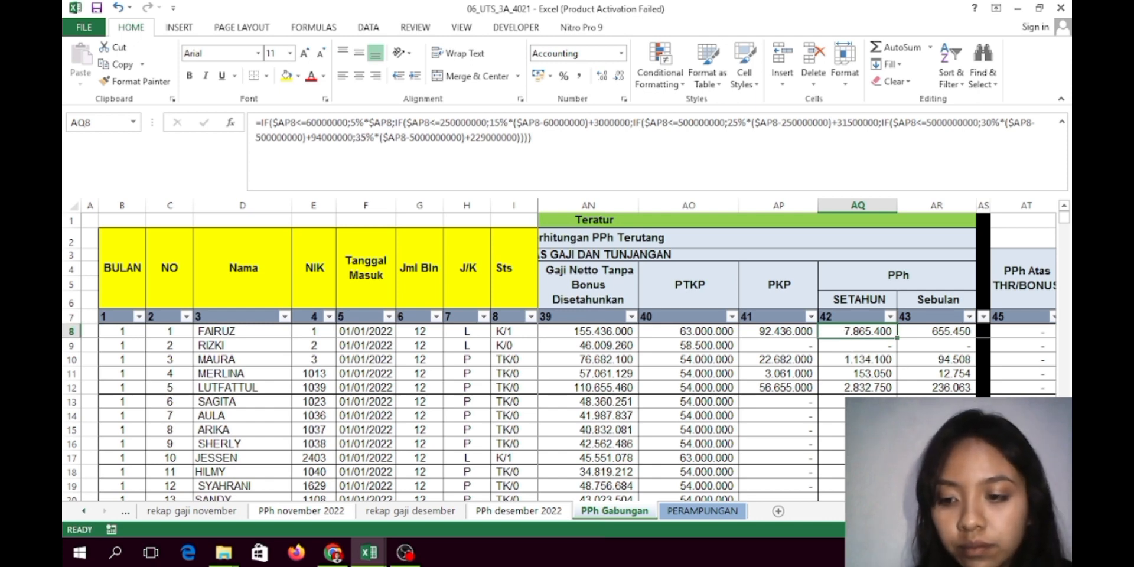
scroll(798, 355, "right", 2)
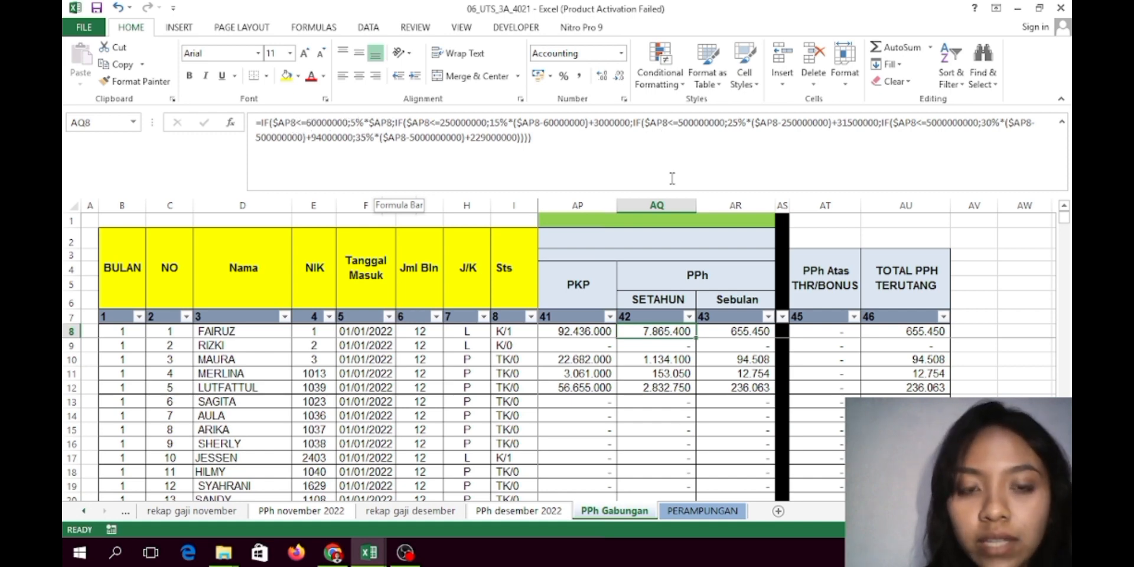
right_click(743, 332)
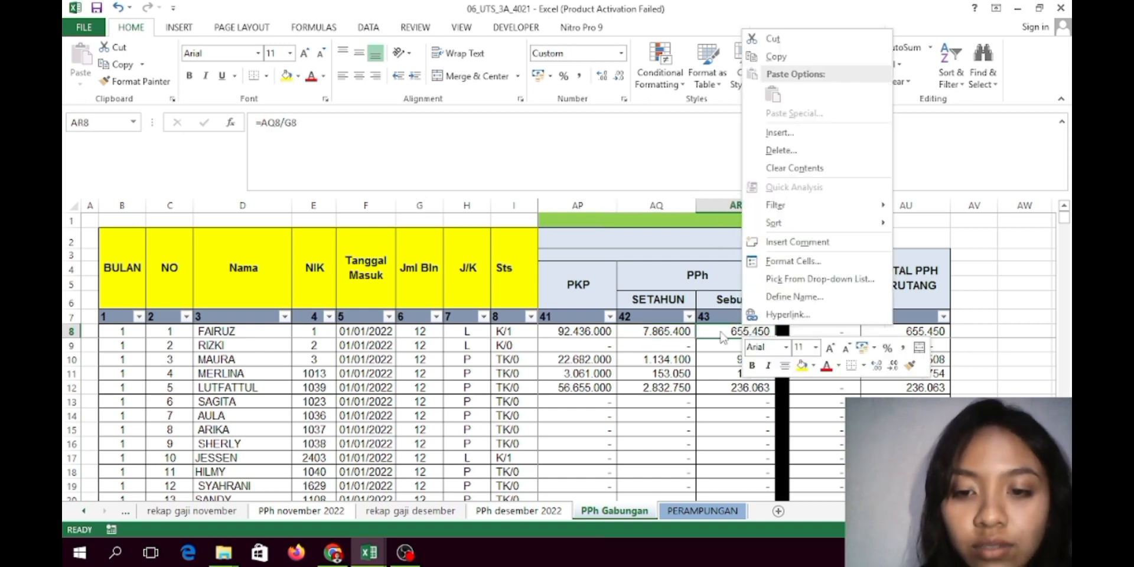
left_click(723, 330)
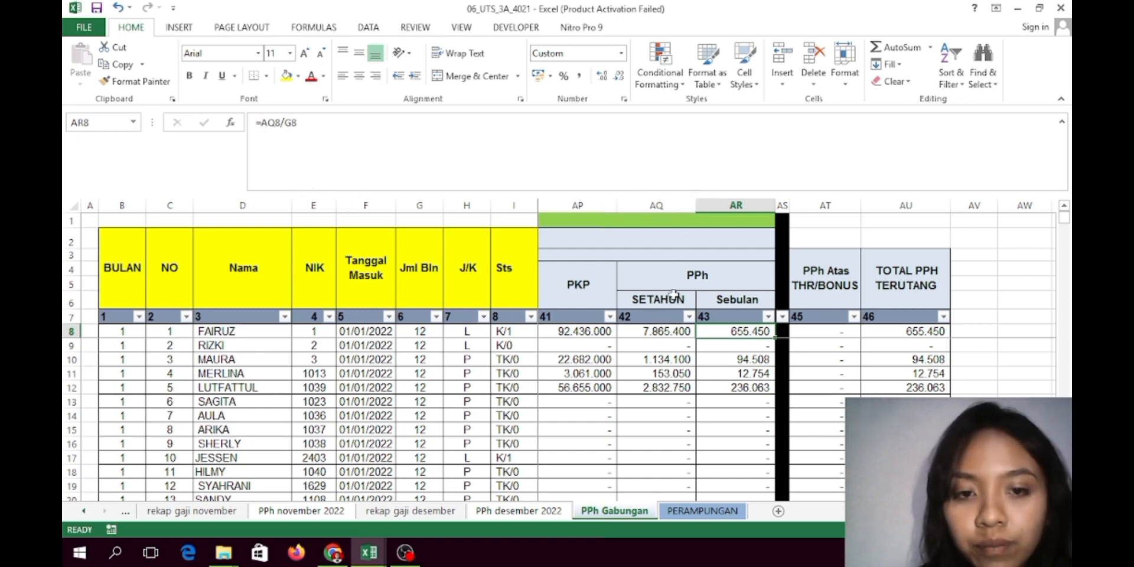
left_click(819, 335)
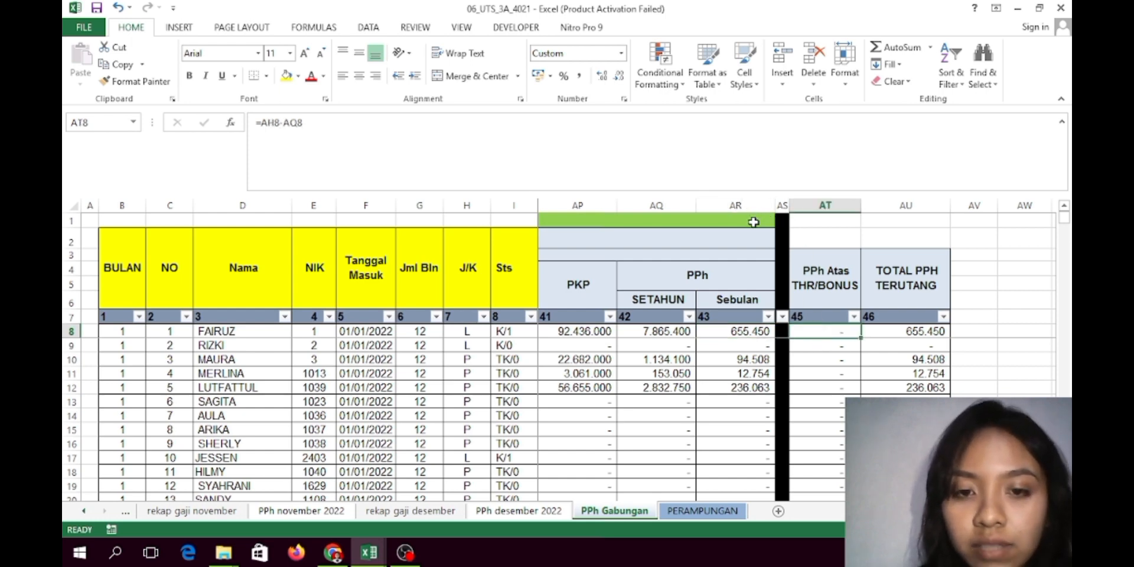
scroll(798, 354, "left", 6)
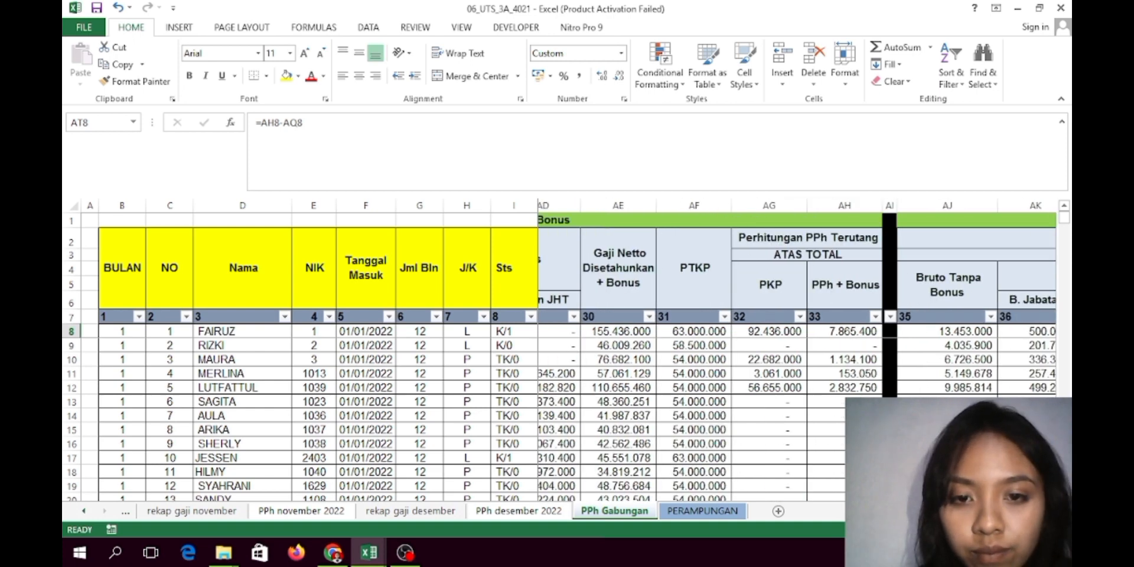
scroll(797, 355, "right", 6)
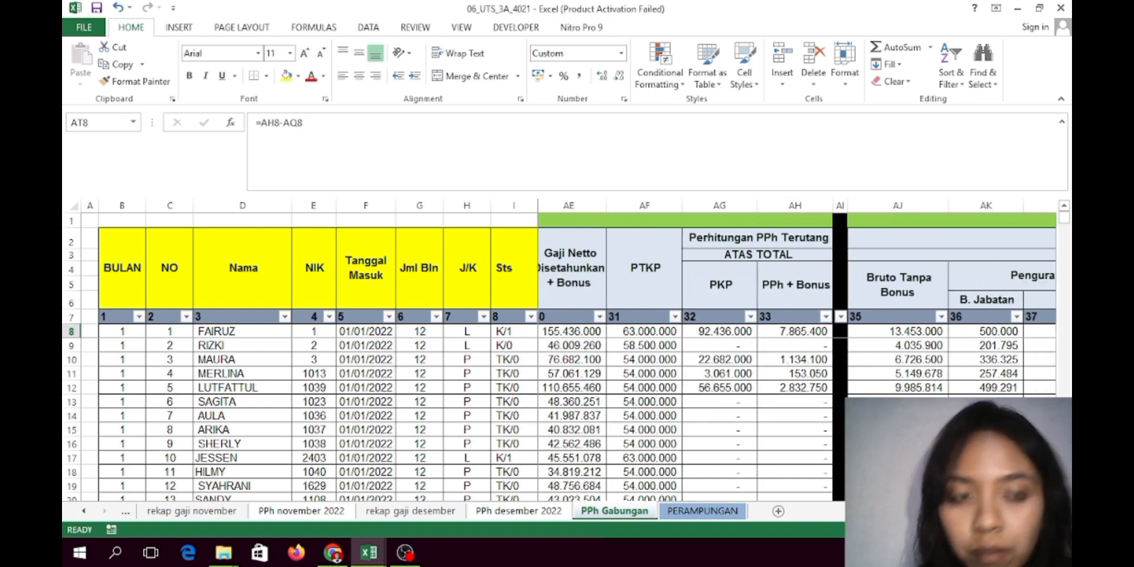
scroll(798, 355, "right", 4)
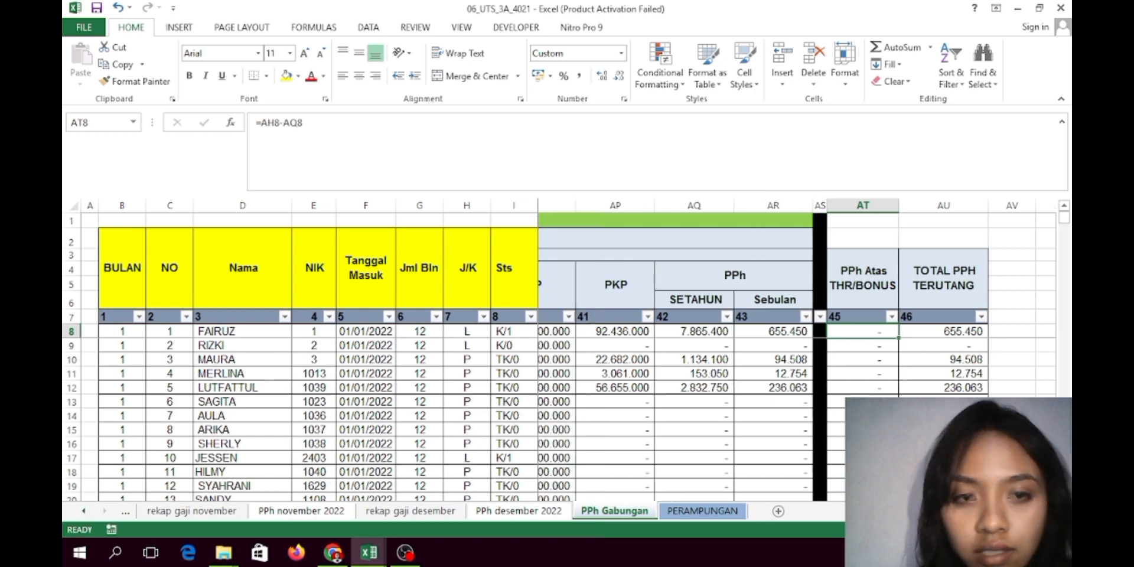
scroll(798, 355, "right", 1)
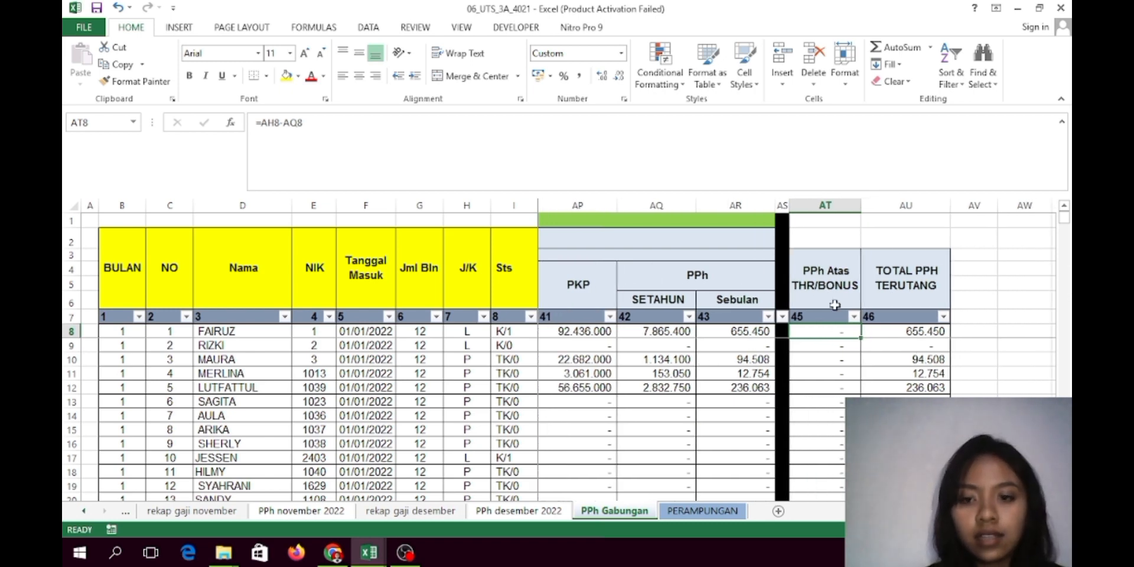
Review the TOTAL PPH TERUTANG formulas in AU8 and AU9, then go to PERAMPUNGAN
left_click(917, 334)
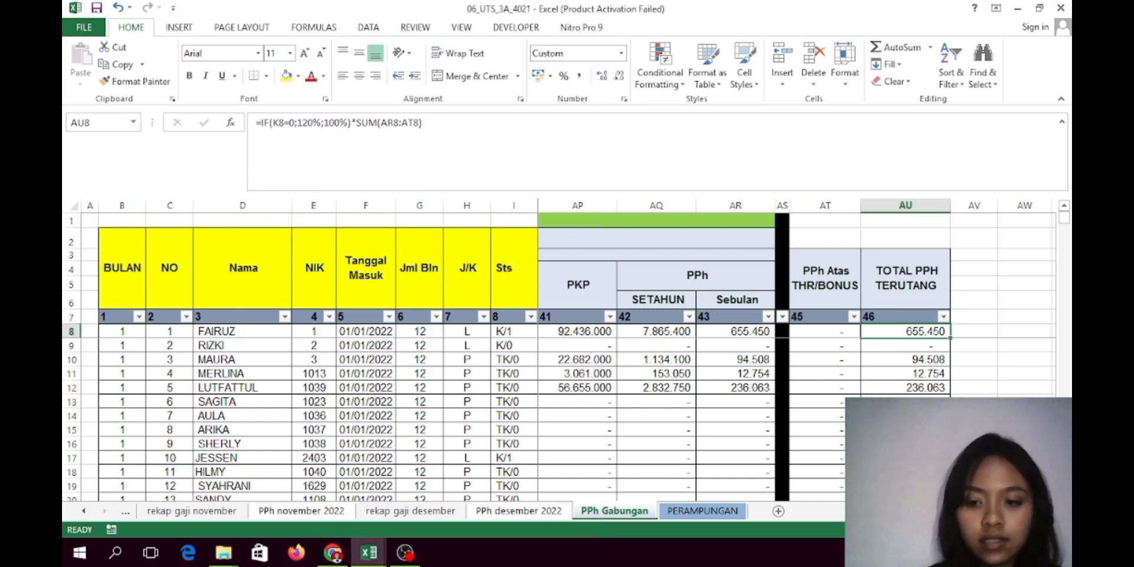
mouse_move(998, 512)
left_mouse_down()
mouse_move(880, 511)
mouse_move(994, 512)
left_mouse_up()
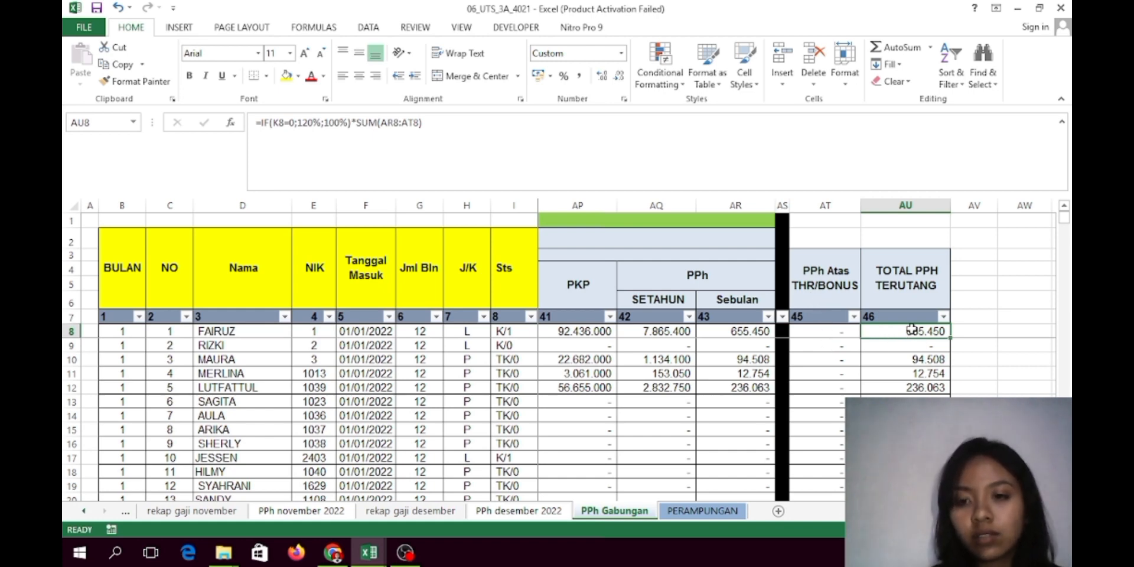
key("Down")
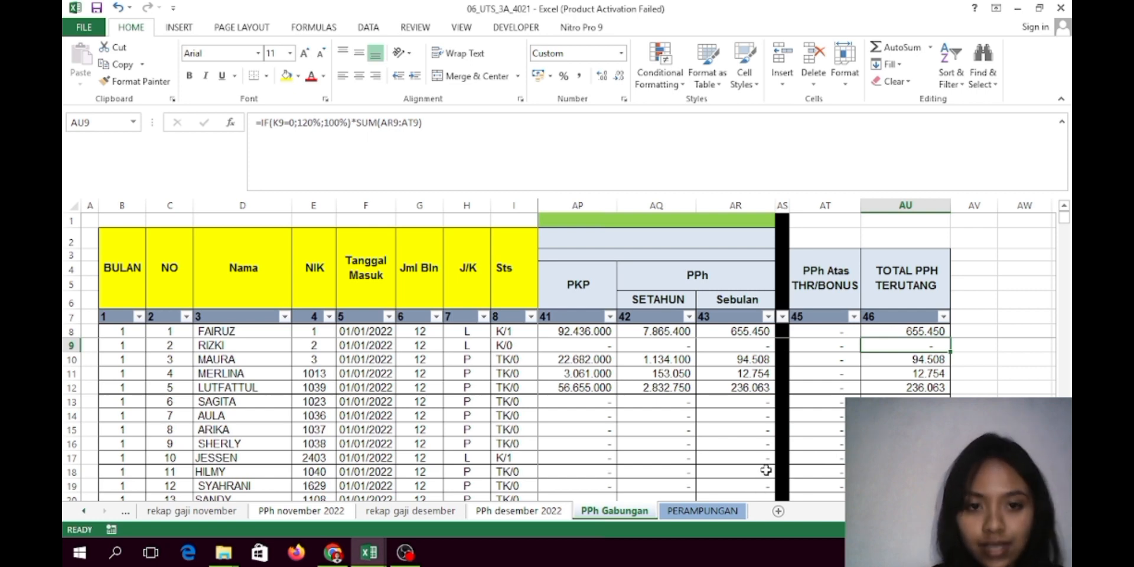
left_click(727, 512)
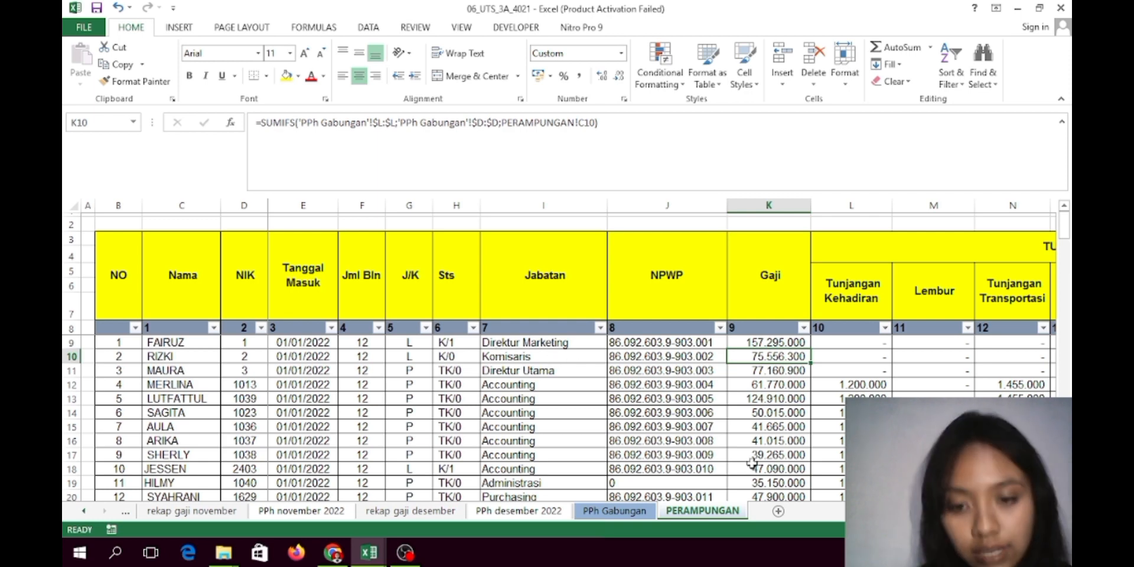
Compare K9's SUMIFS salary total with the PPh Gabungan source data, ending on PERAMPUNGAN
left_click(769, 344)
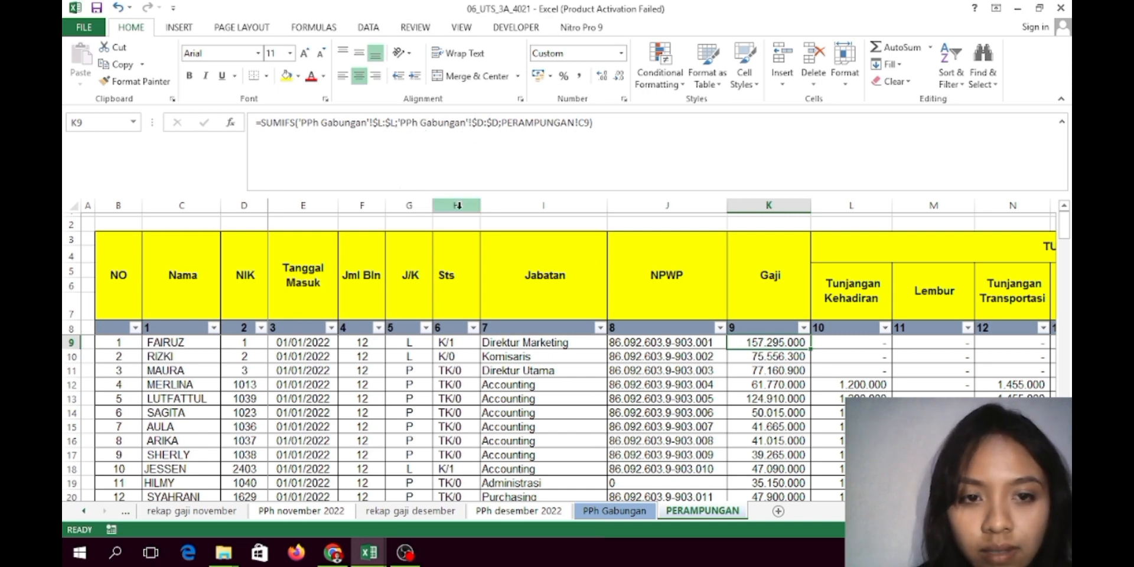
left_click(614, 511)
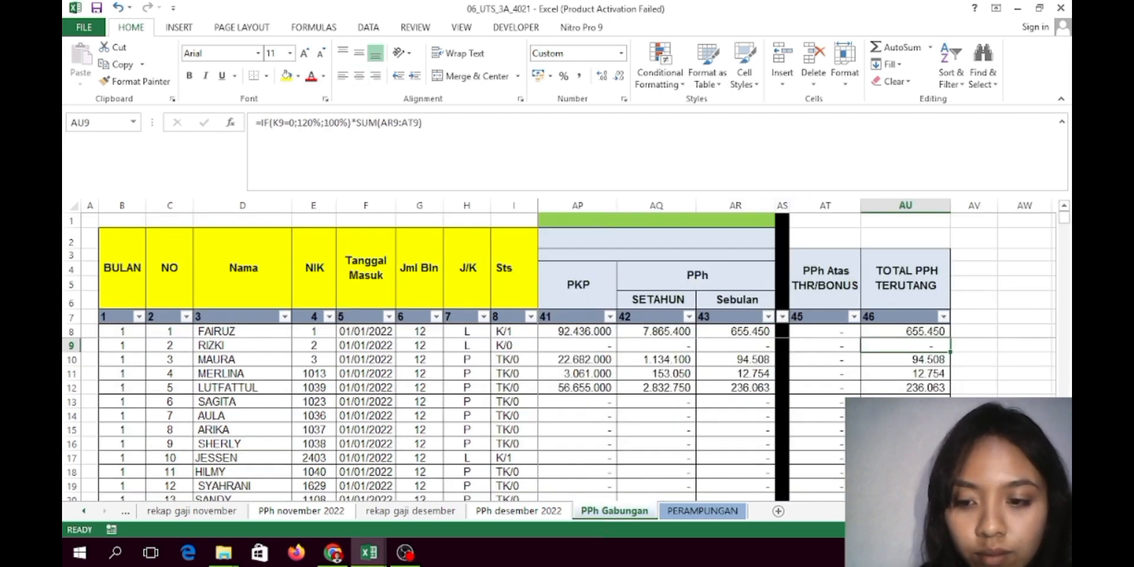
scroll(797, 354, "left", 15)
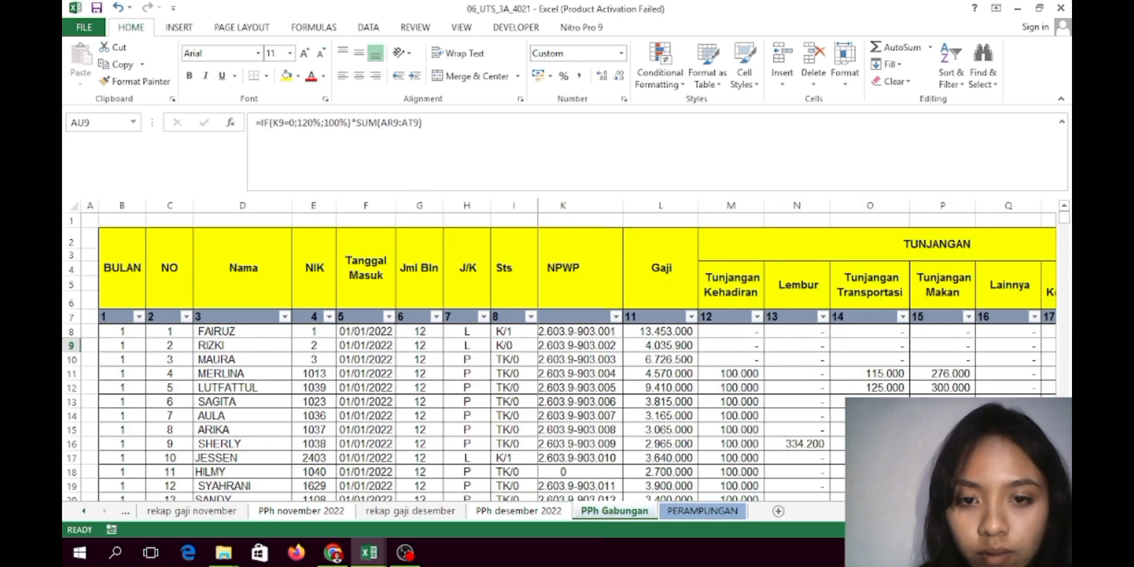
scroll(797, 354, "right", 2)
scroll(797, 354, "right", 2)
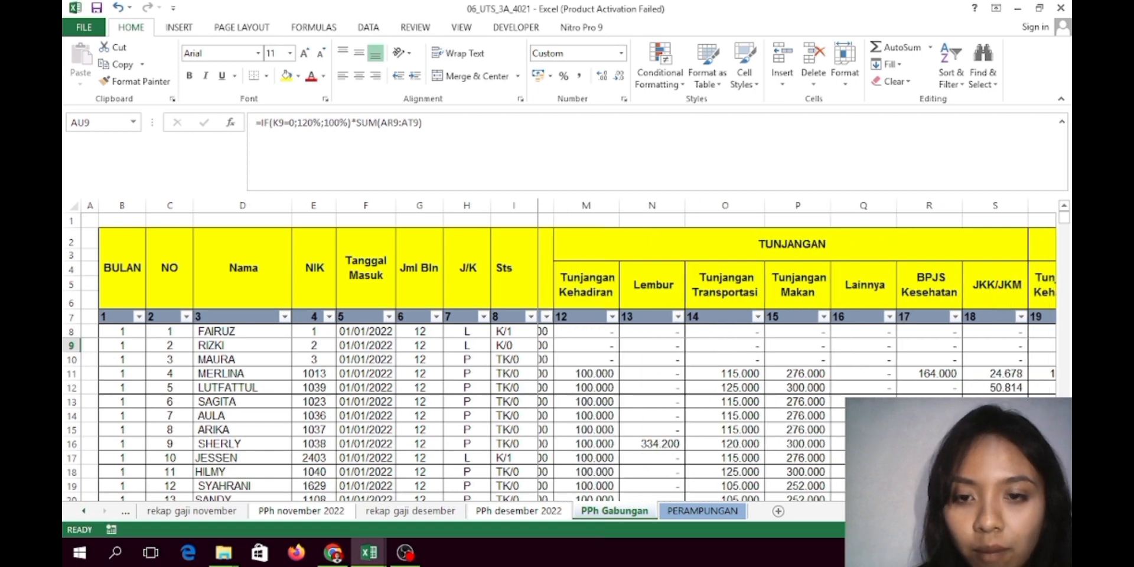
scroll(792, 355, "left", 3)
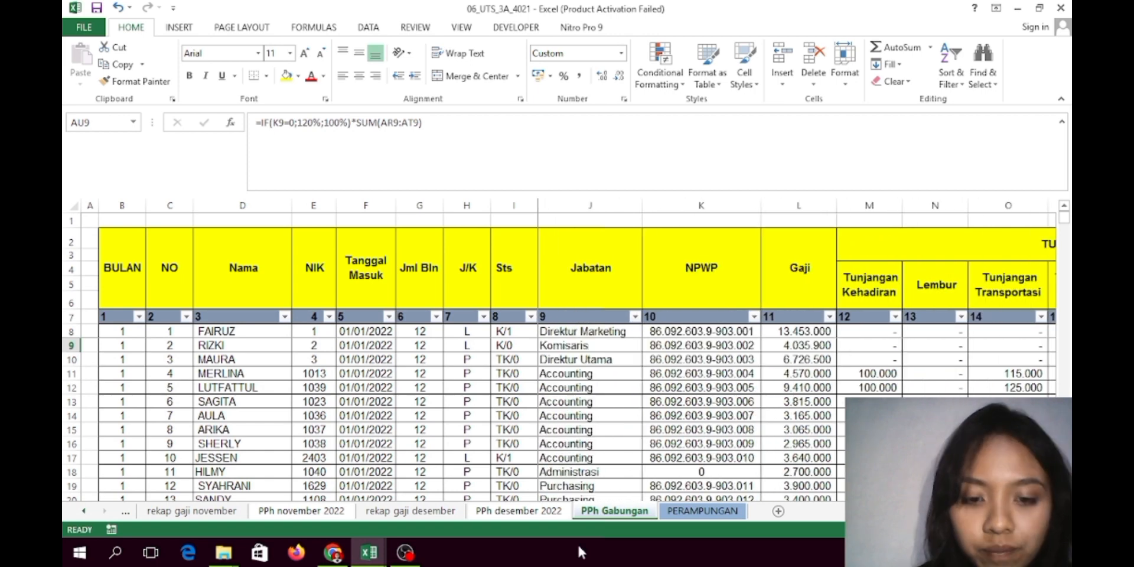
left_click(679, 511)
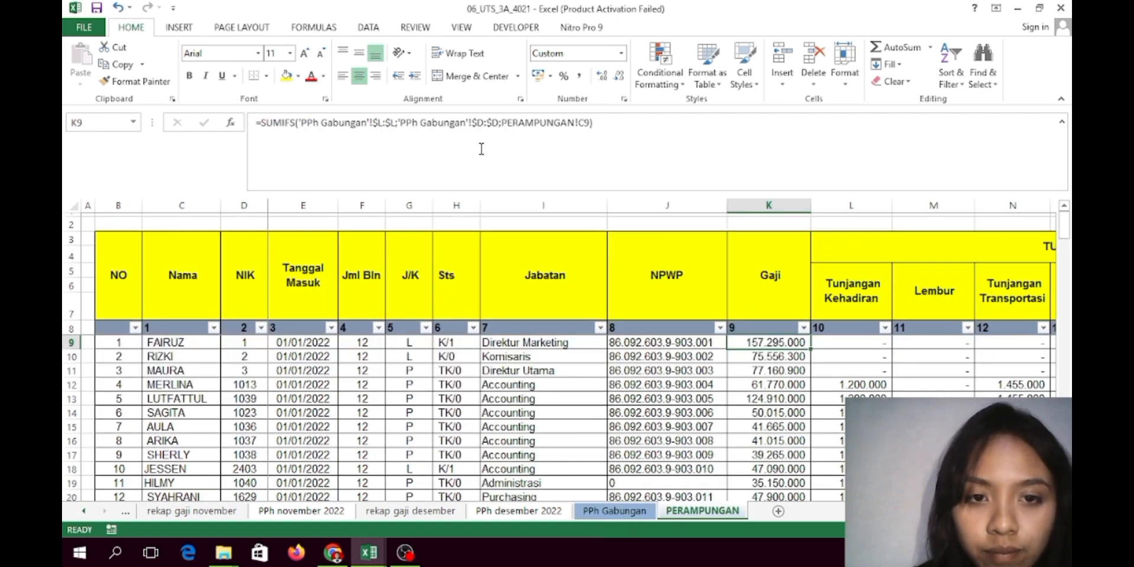
left_click(638, 514)
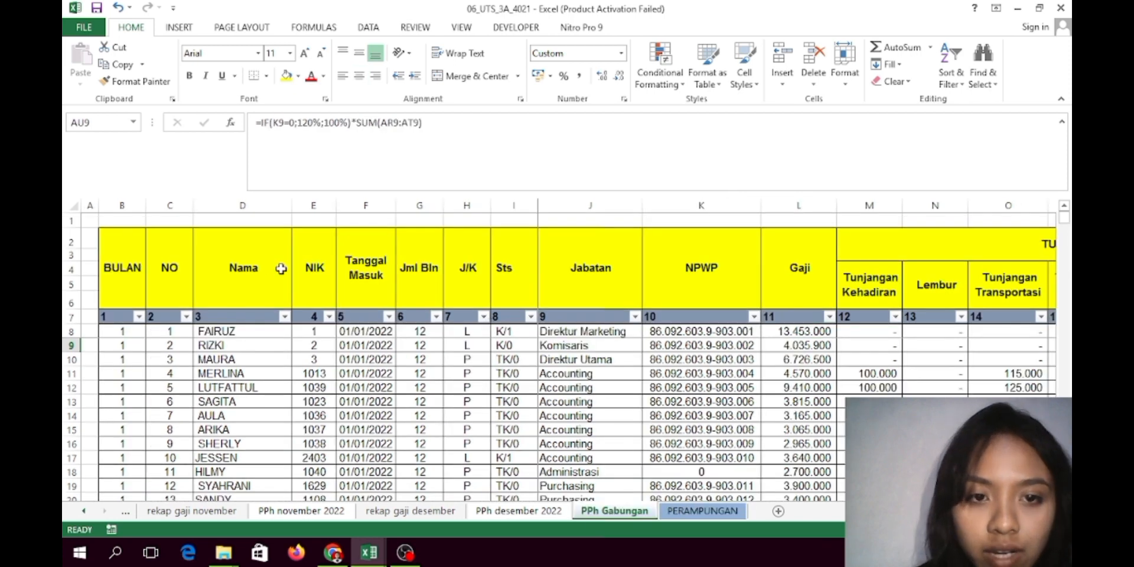
left_click(703, 511)
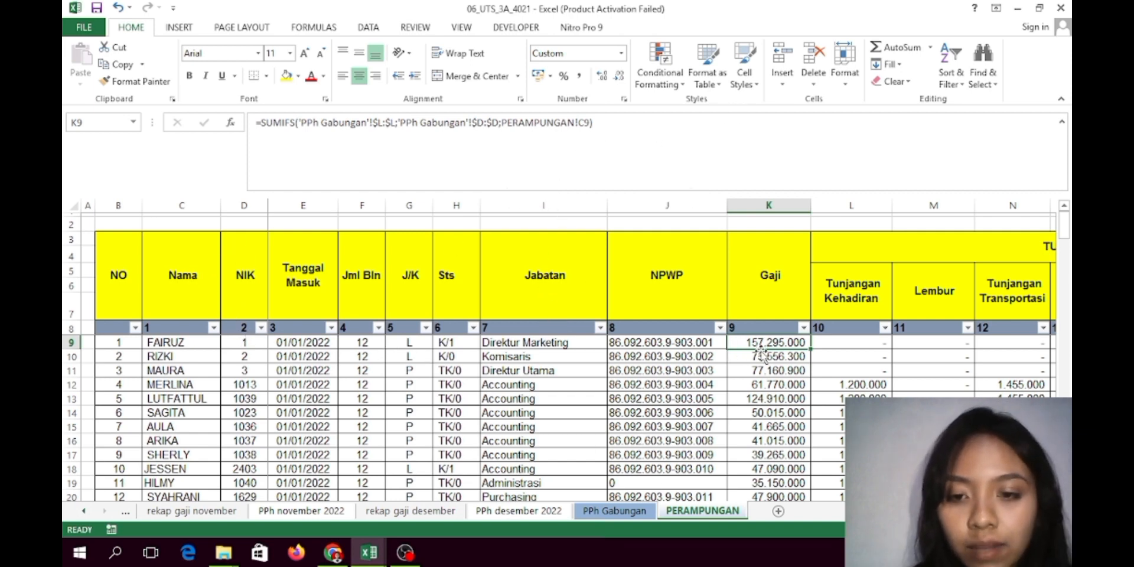
left_click(855, 341)
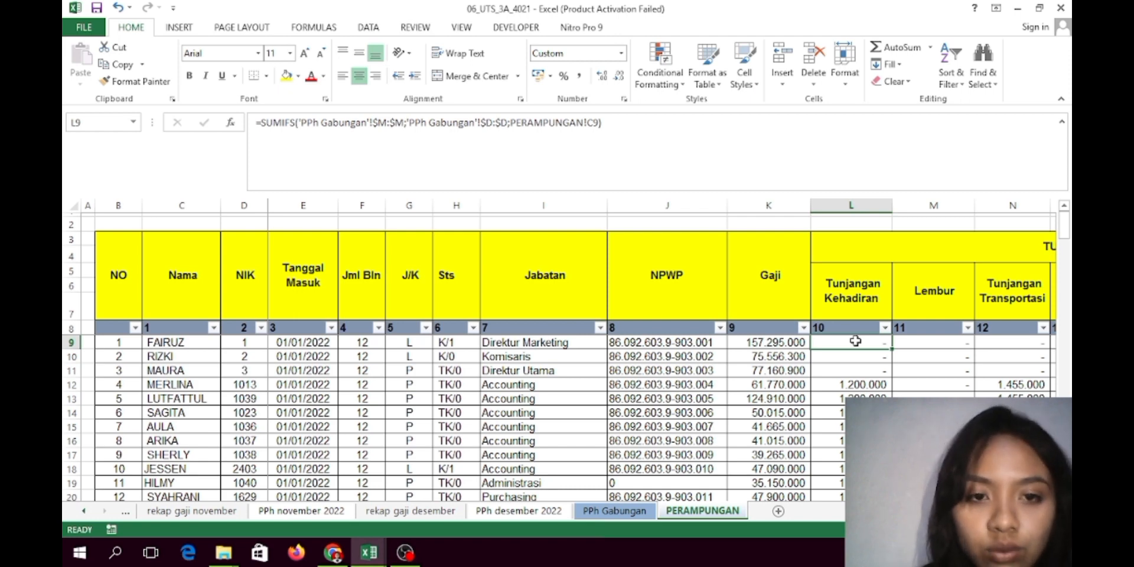
left_click(615, 510)
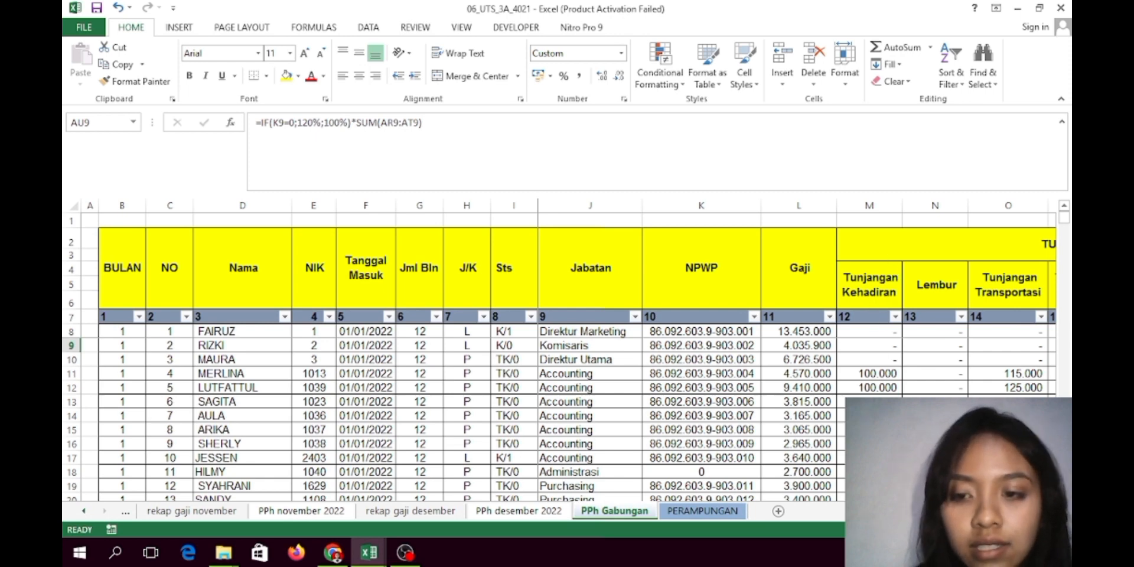
left_click(703, 511)
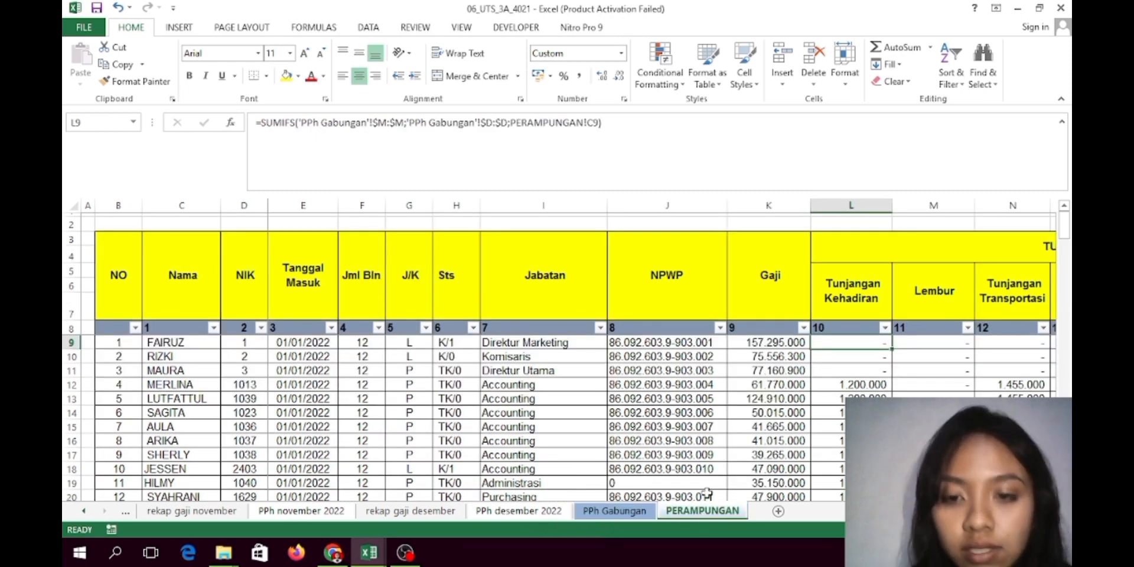
left_click(920, 348)
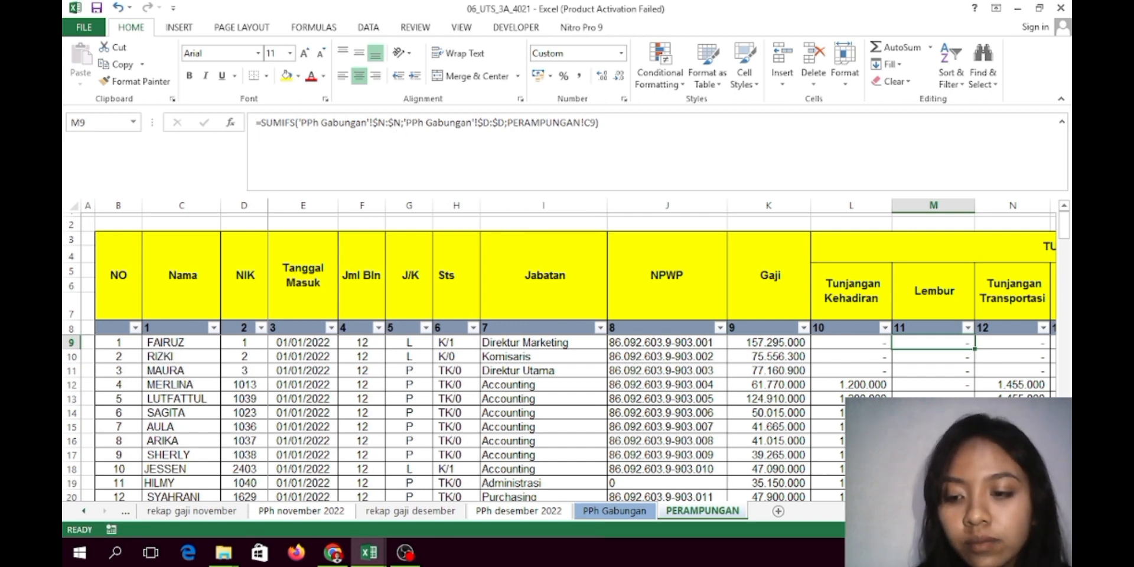
scroll(794, 352, "right", 4)
left_click(794, 351)
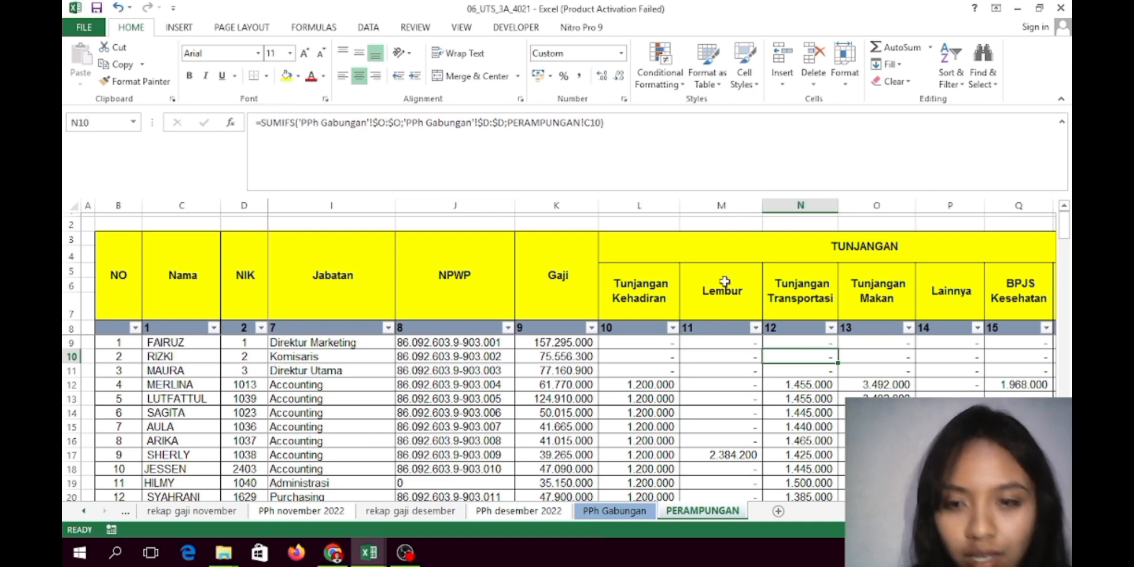
left_click(886, 345)
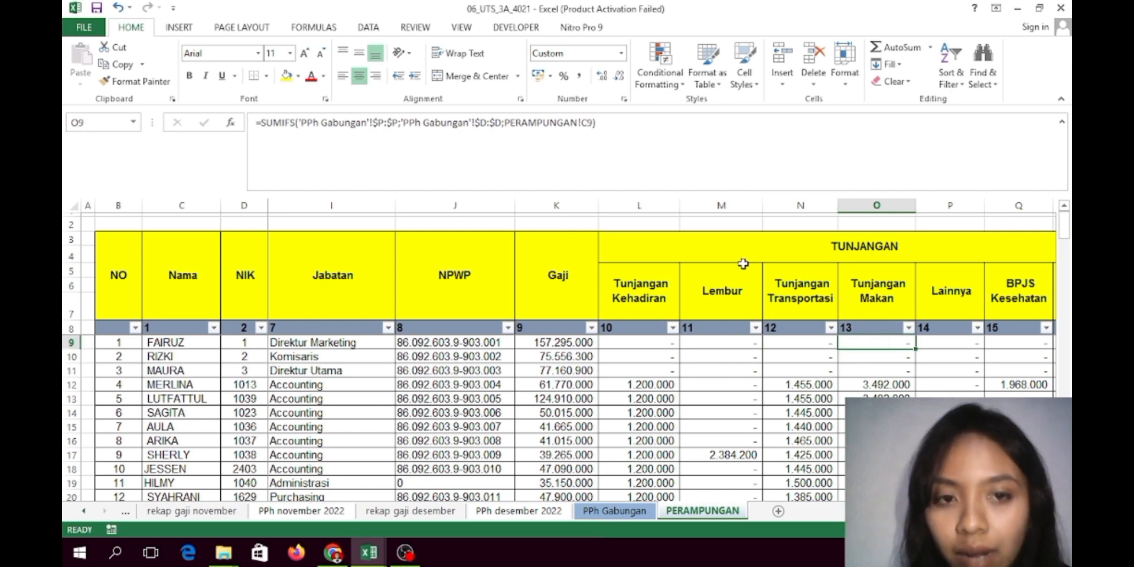
left_click(939, 349)
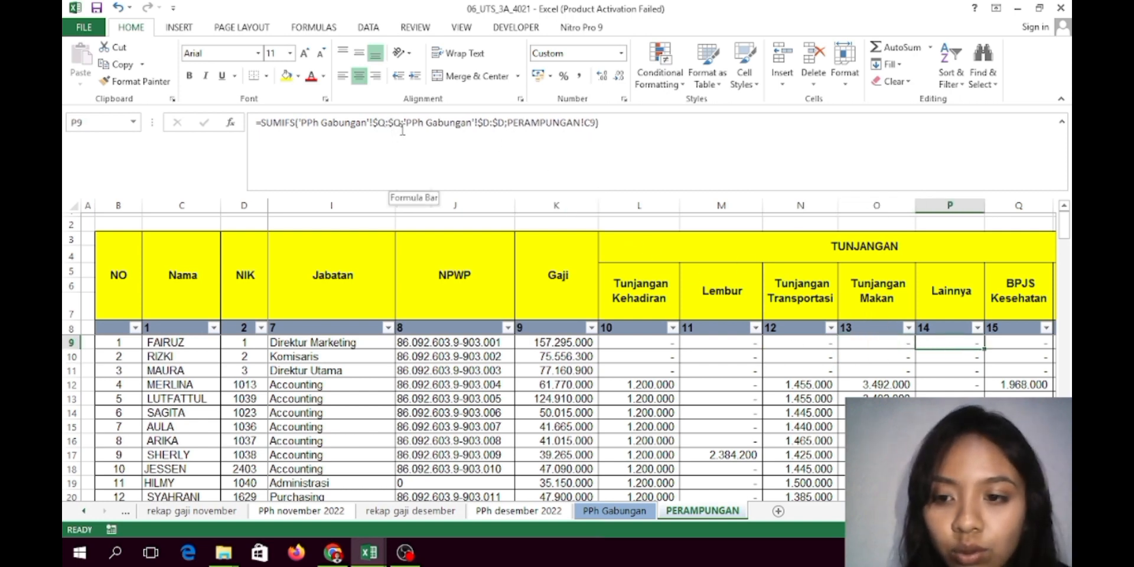
left_click(1024, 347)
scroll(662, 355, "right", 2)
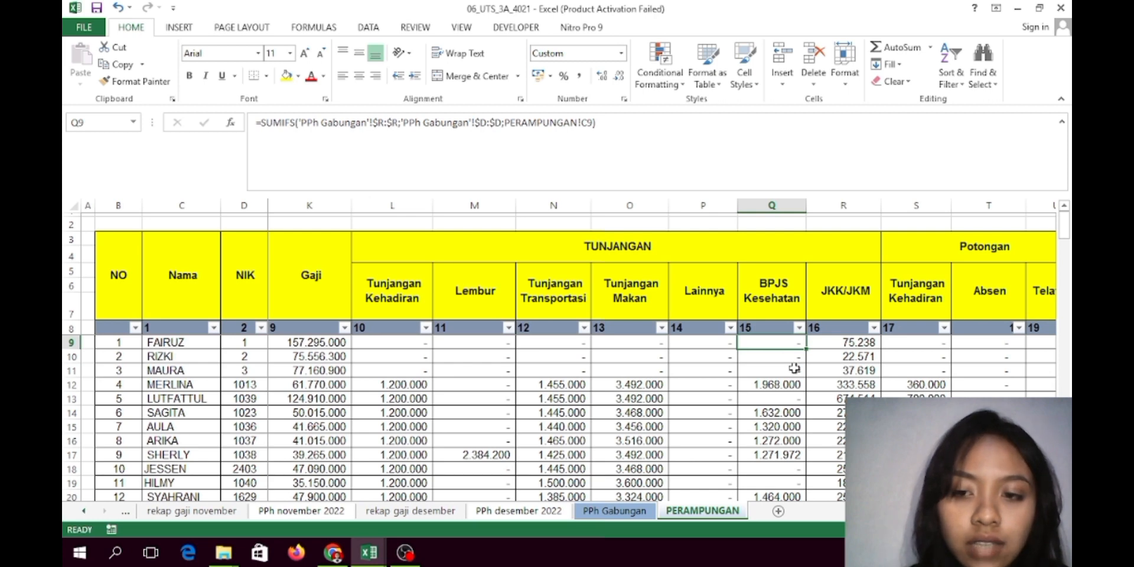
left_click(842, 347)
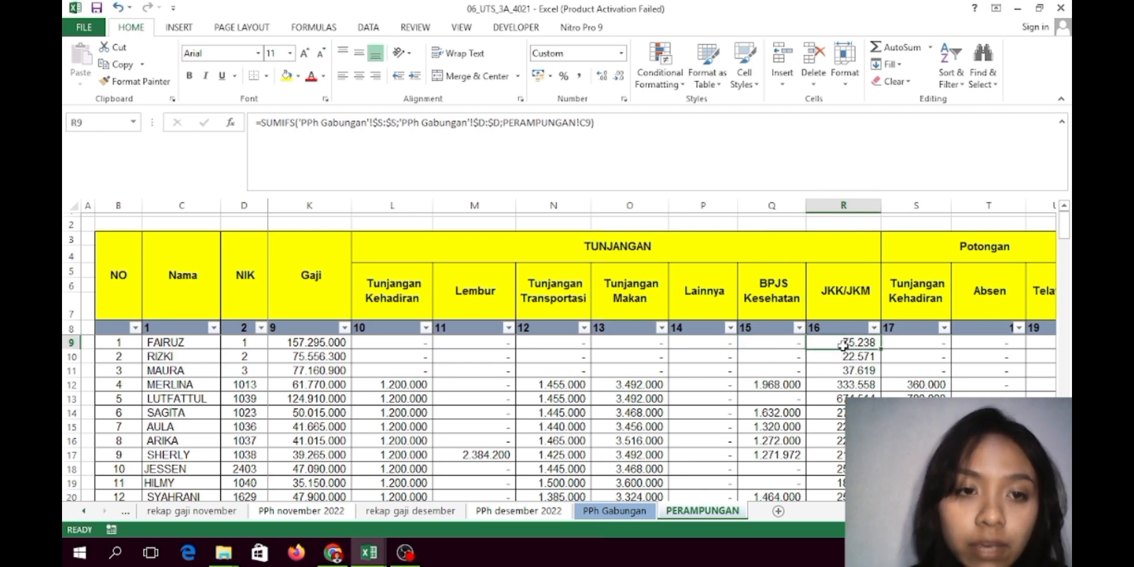
left_click(889, 342)
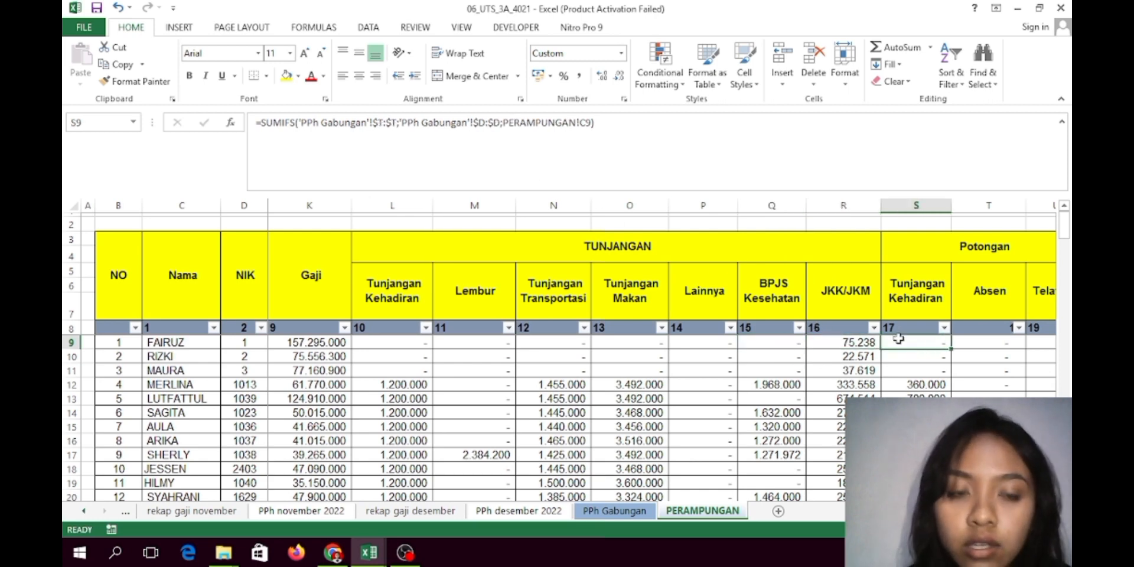
scroll(835, 378, "right", 2)
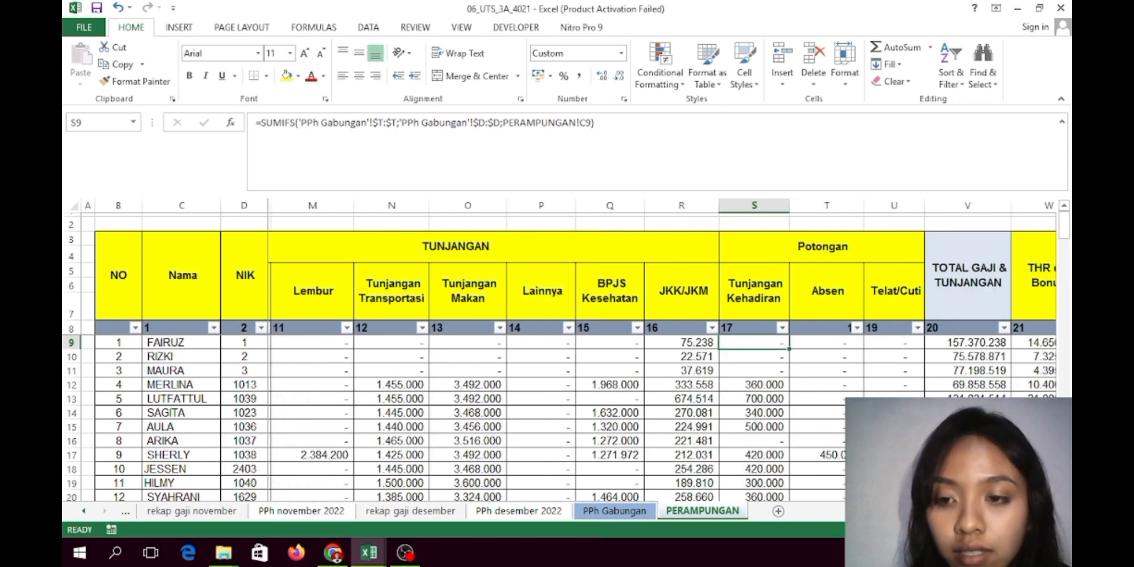
left_click(813, 342)
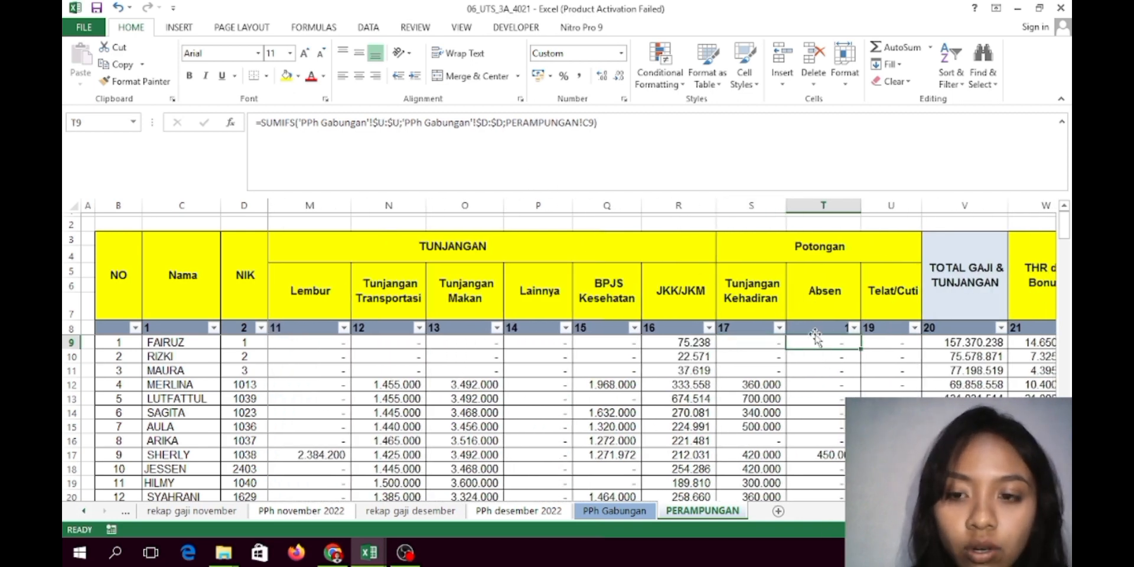
left_click(894, 344)
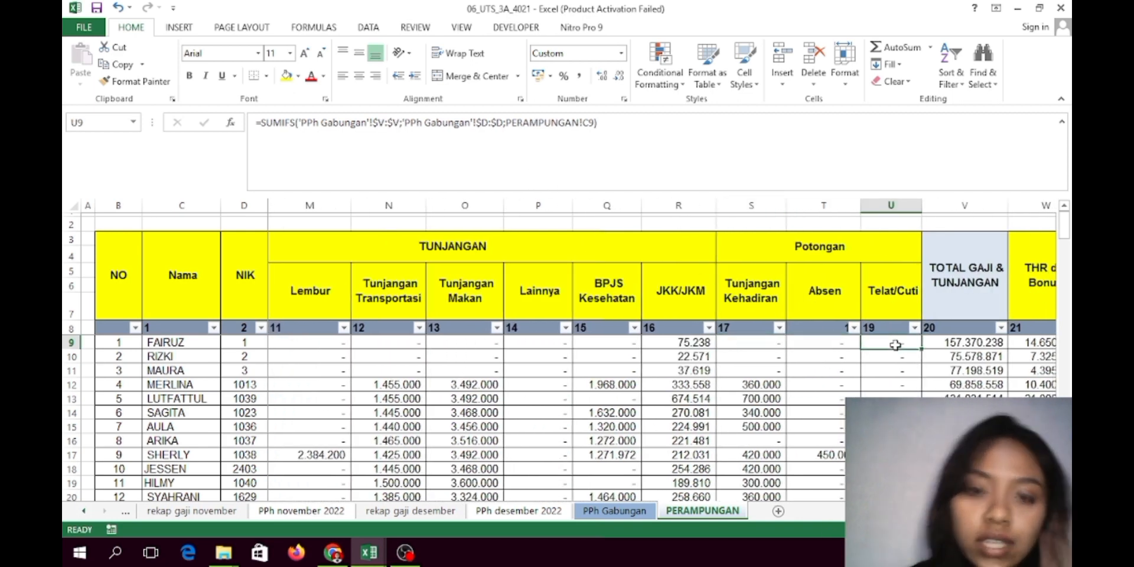
left_click(944, 347)
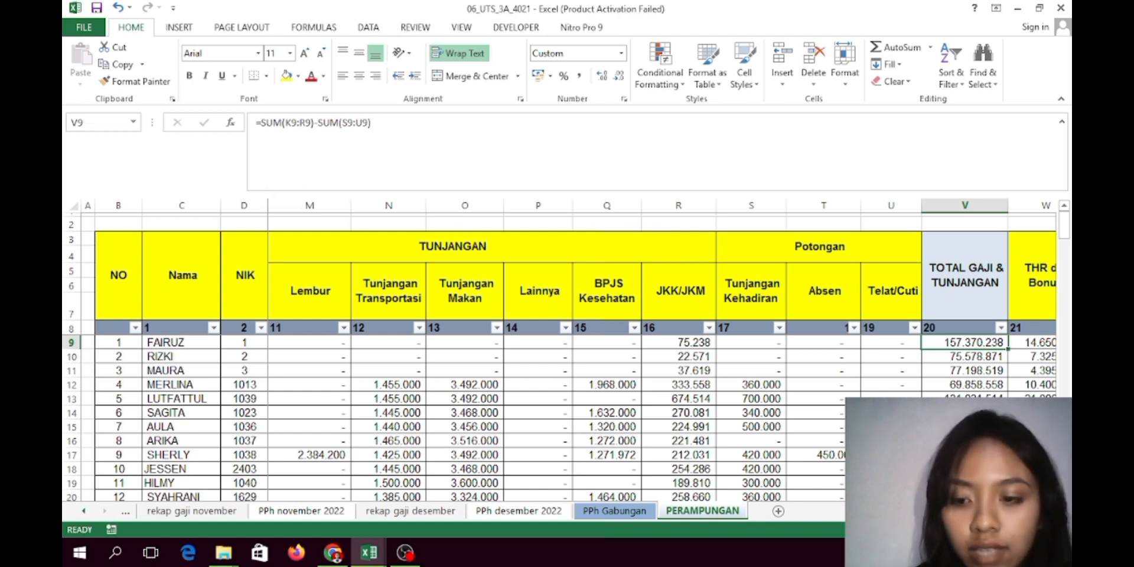
scroll(568, 354, "left", 3)
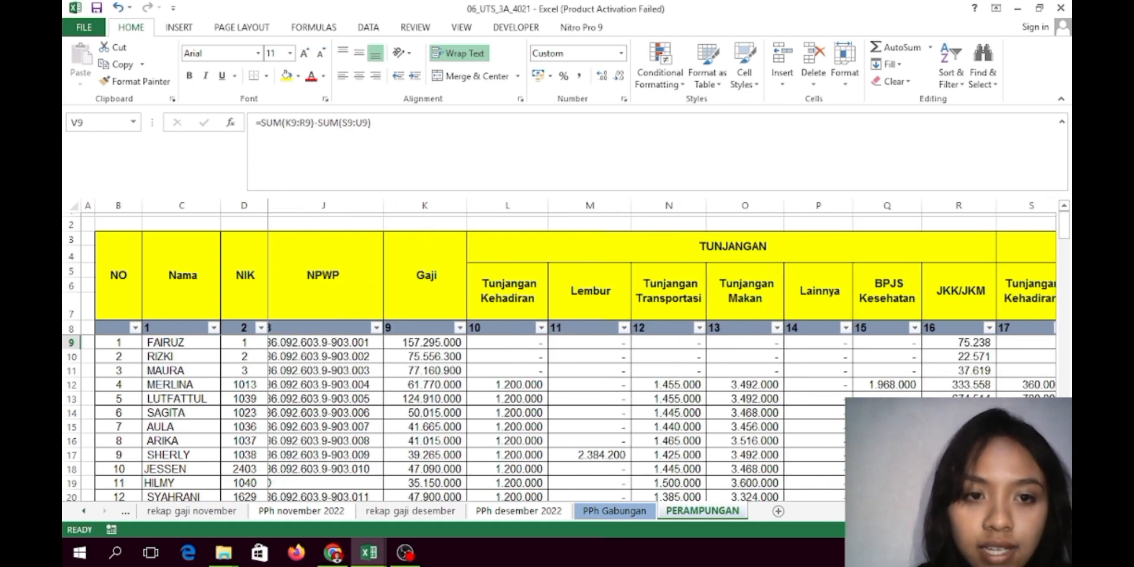
scroll(661, 354, "right", 3)
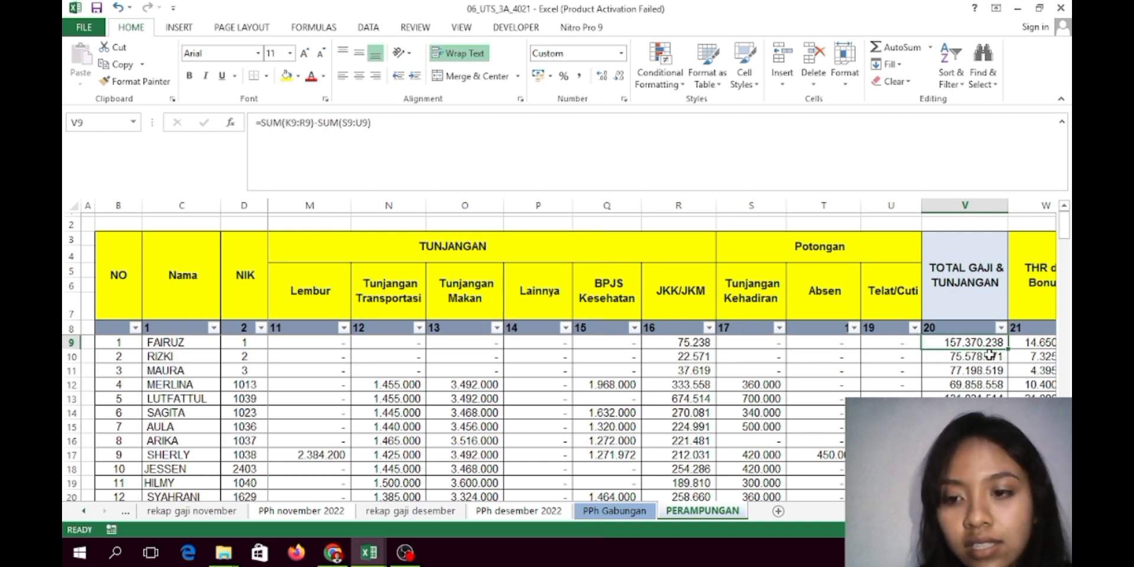
left_click(1024, 345)
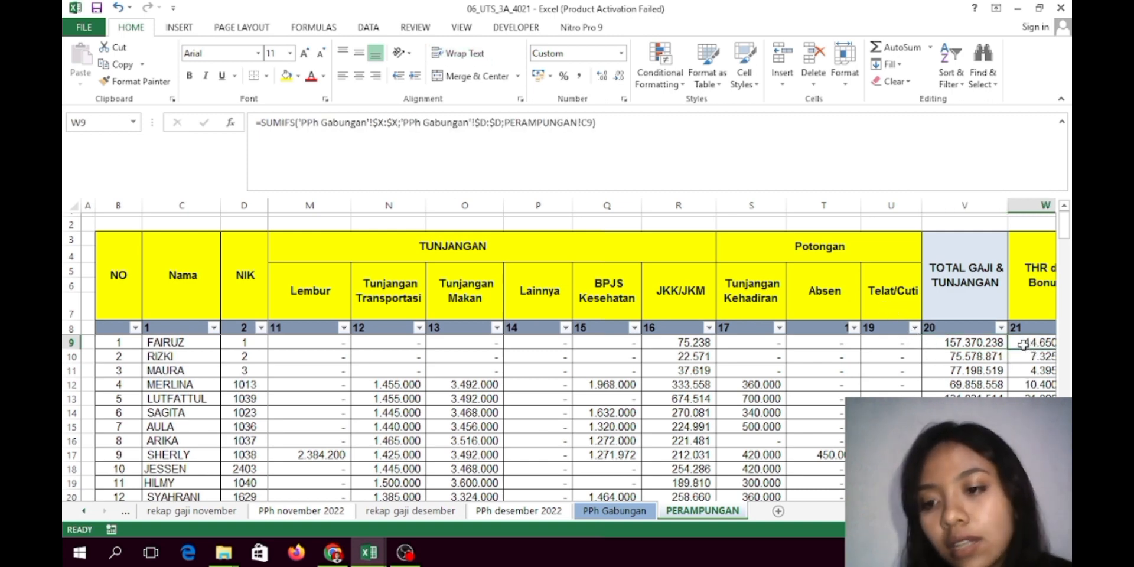
scroll(662, 355, "right", 3)
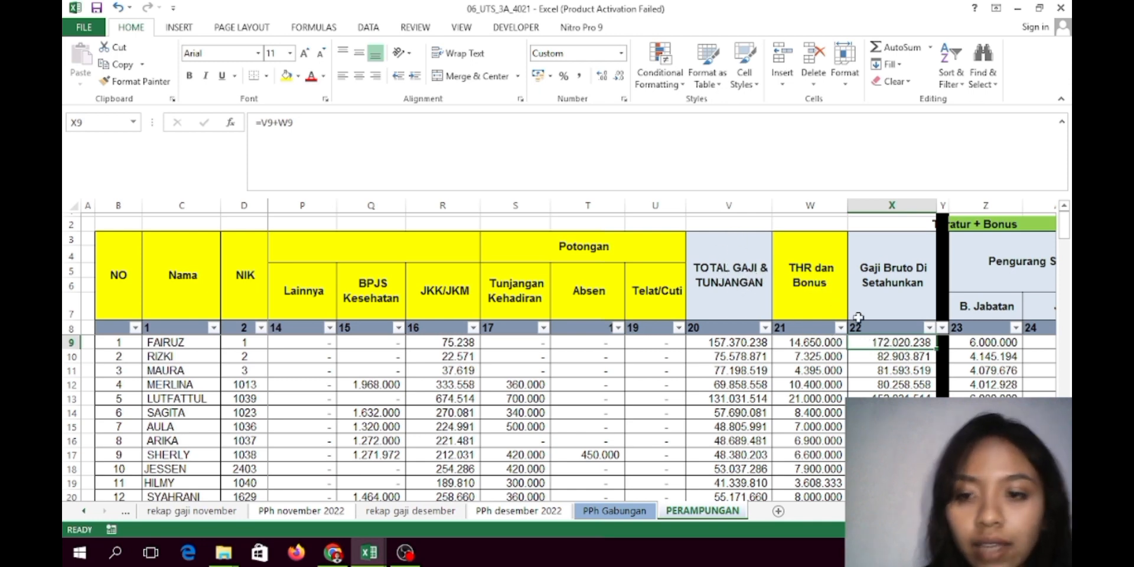
scroll(591, 354, "right", 3)
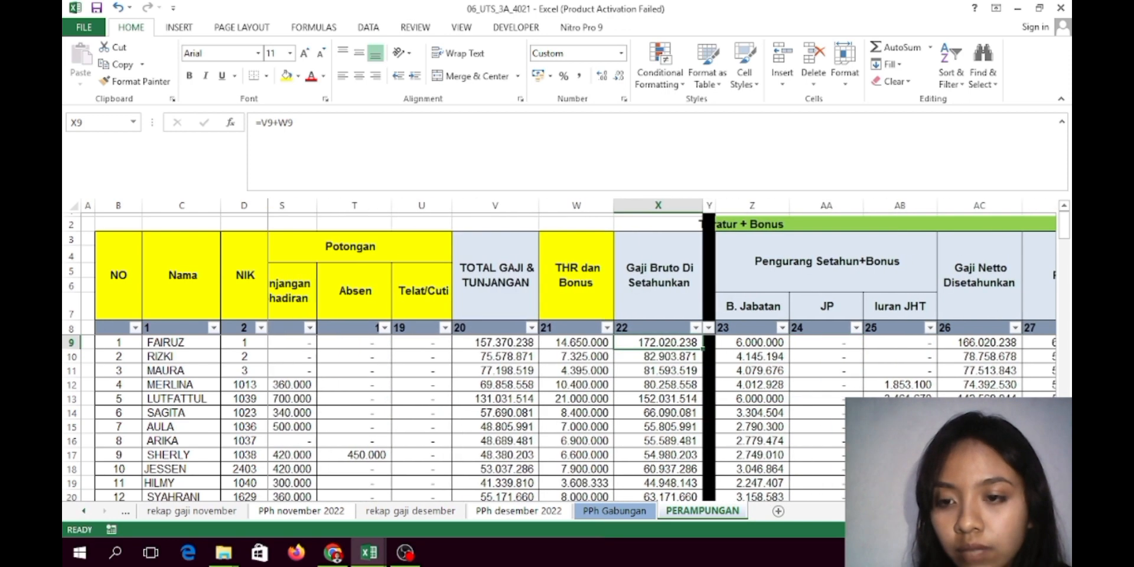
scroll(849, 392, "right", 1)
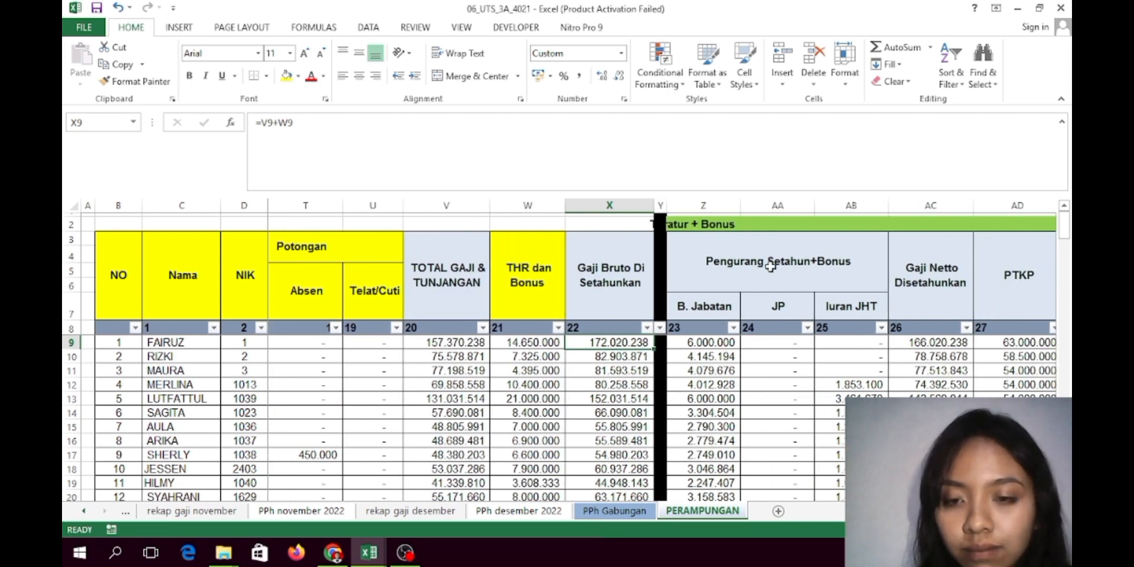
left_click(712, 343)
right_click(712, 343)
left_click(699, 344)
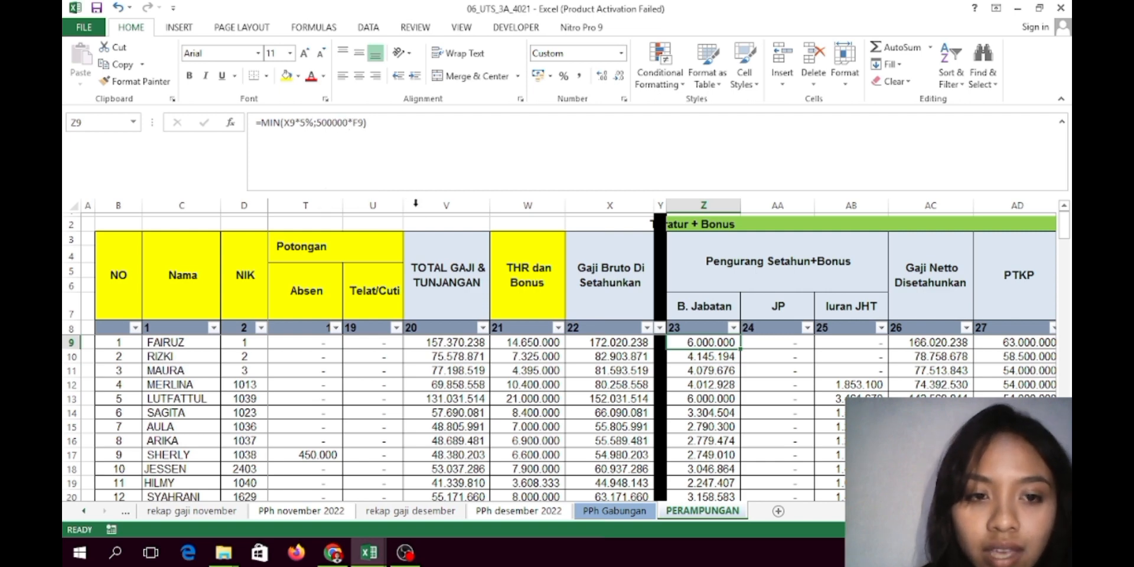
scroll(649, 355, "left", 5)
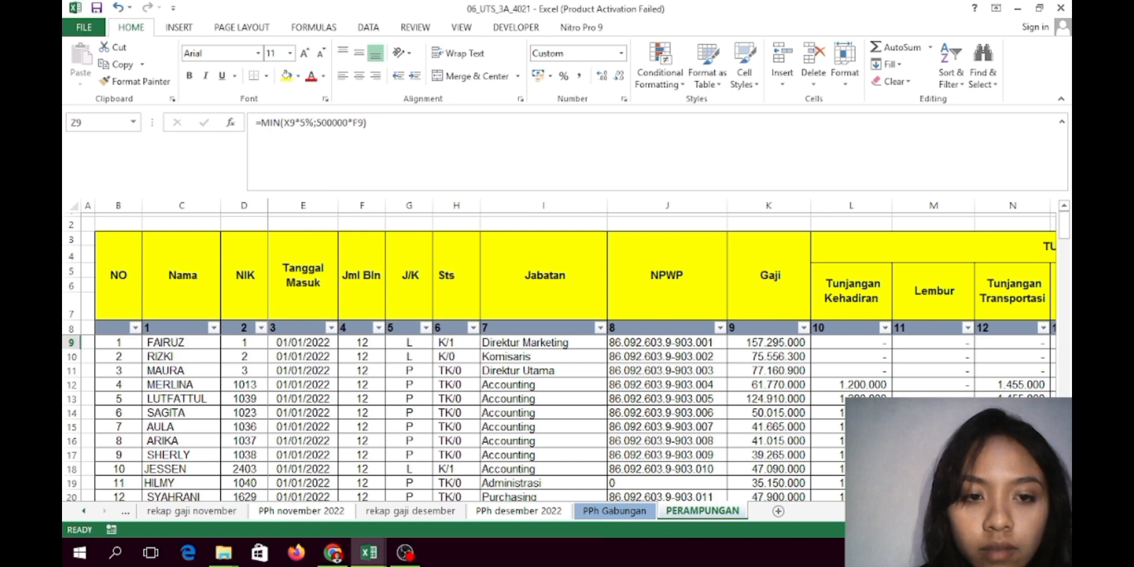
scroll(826, 393, "right", 5)
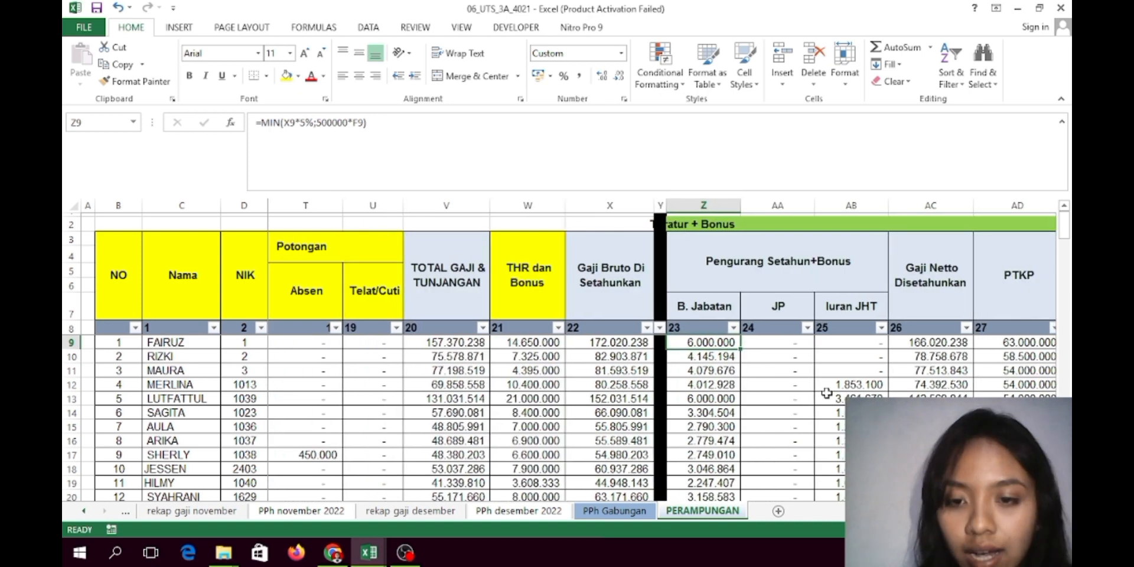
left_click(778, 345)
left_click(846, 346)
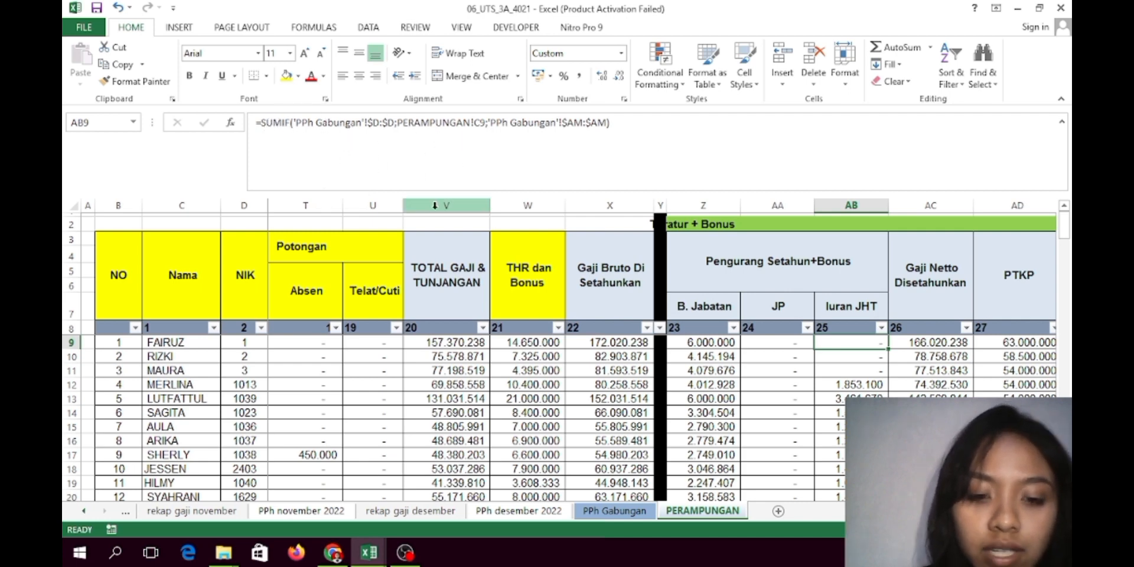
Close the battery-low warning and return to the PERAMPUNGAN B. Jabatan value in cell Z9
left_click(603, 512)
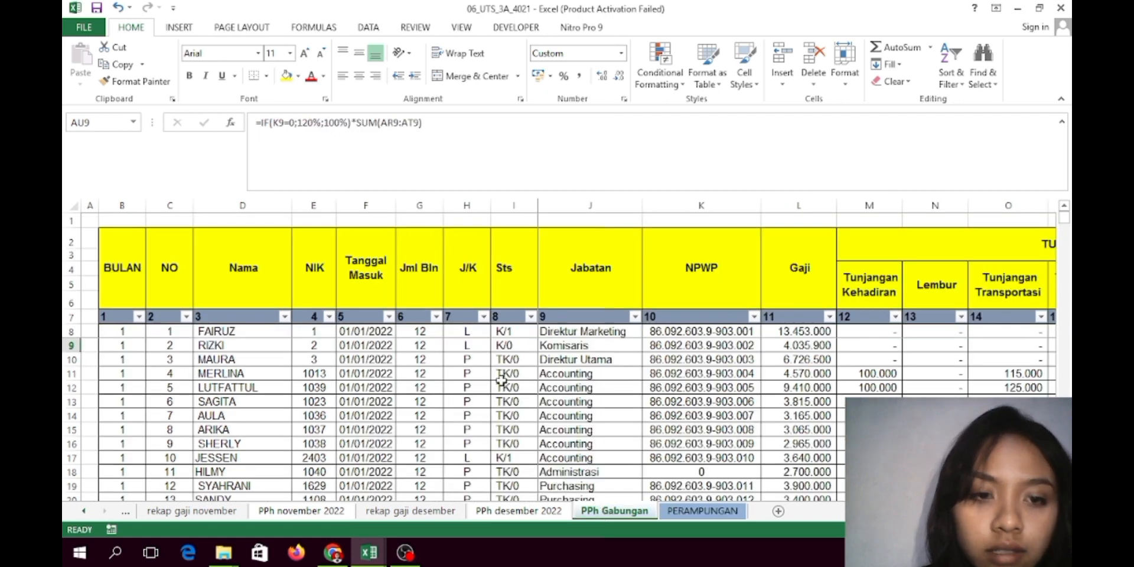
right_click(713, 514)
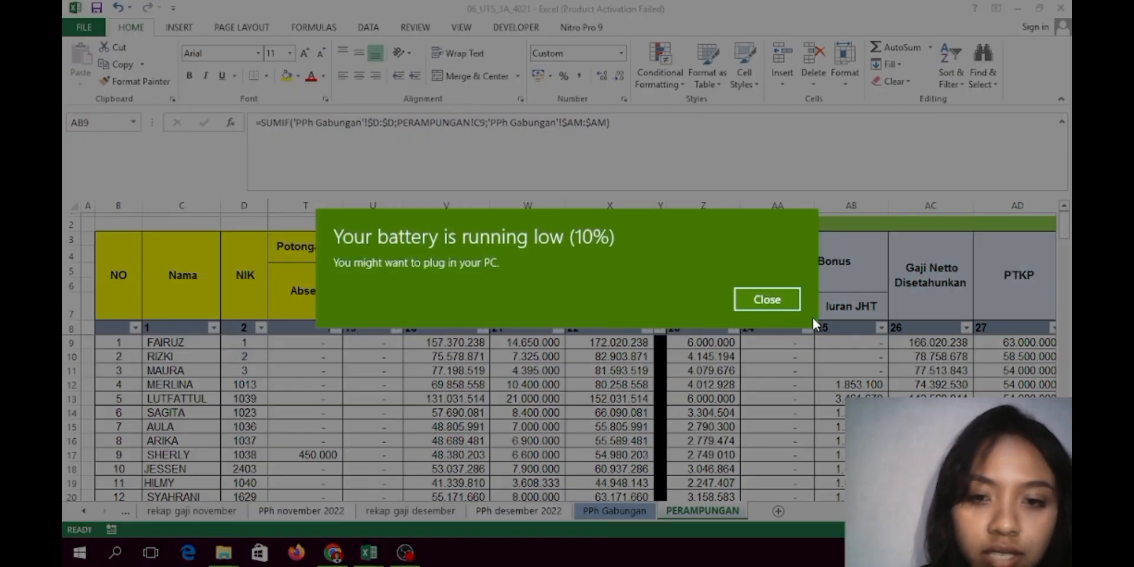
left_click(775, 298)
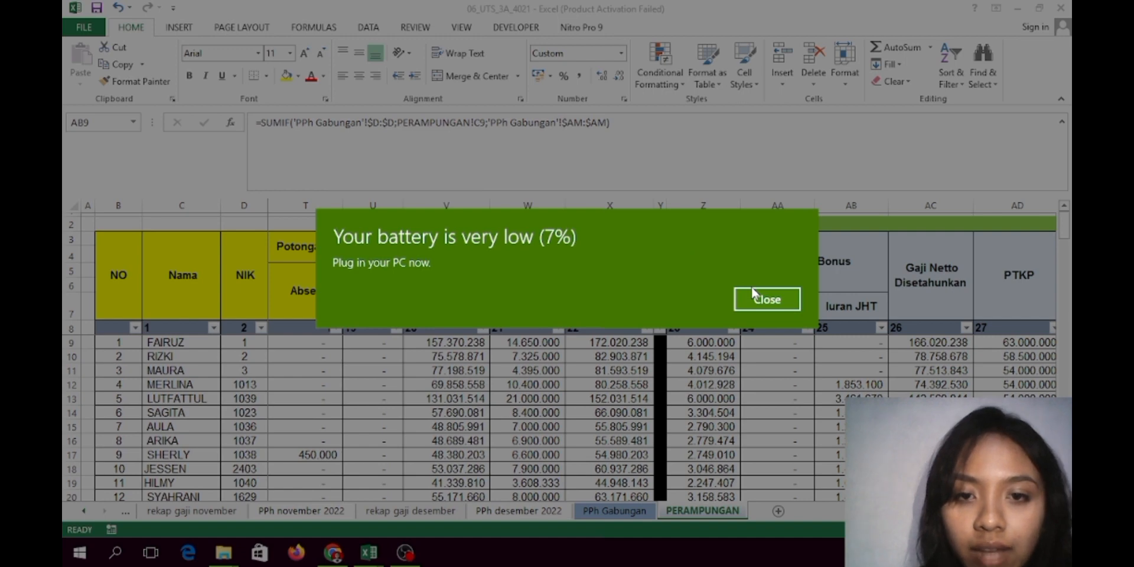
left_click(753, 292)
key("Left")
key("Left")
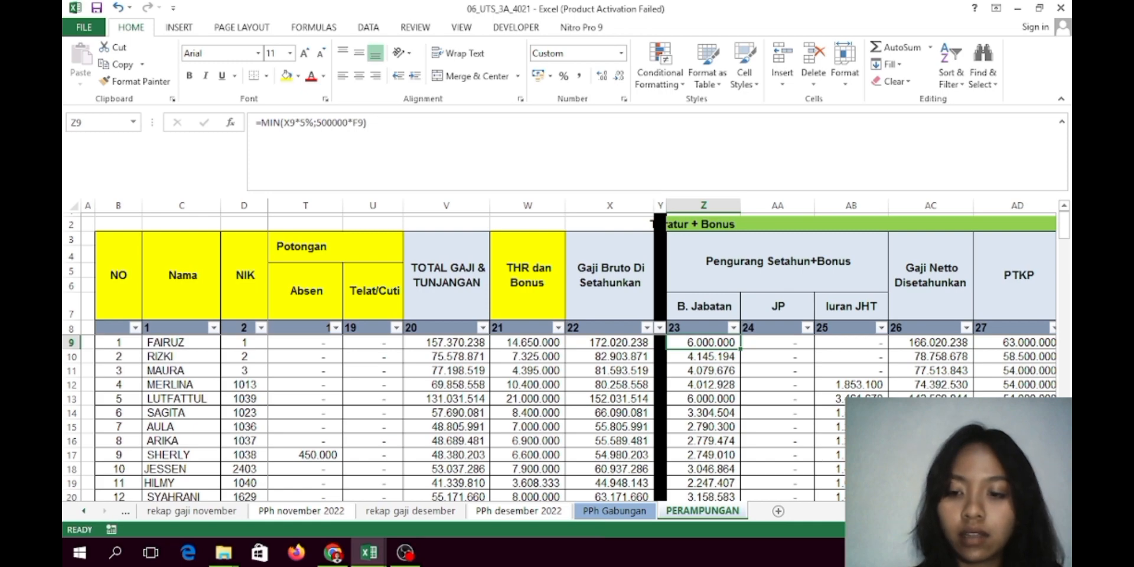
scroll(662, 355, "left", 4)
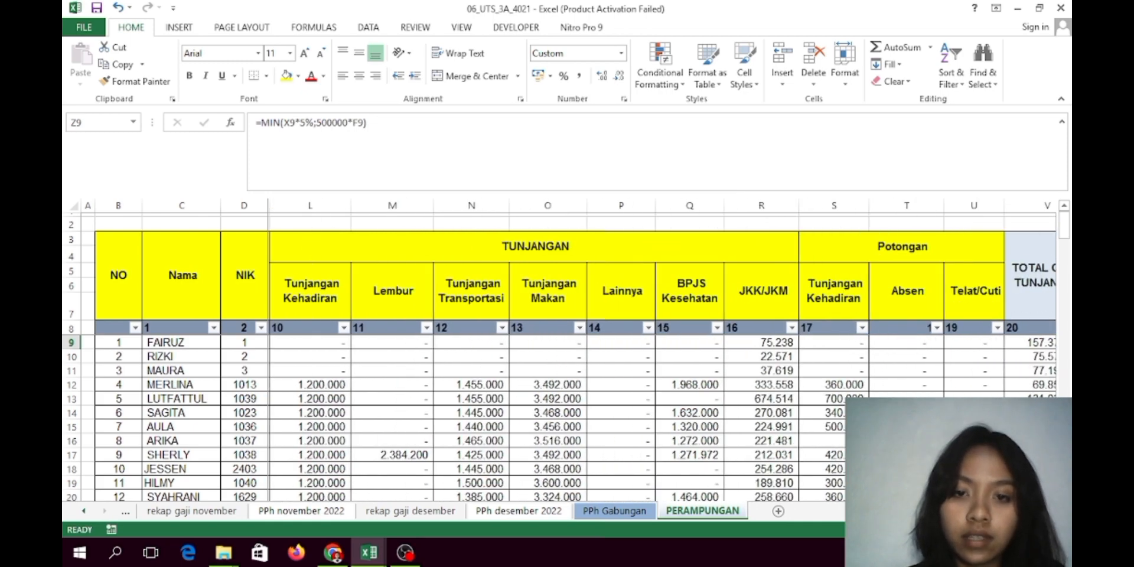
scroll(661, 354, "left", 4)
scroll(662, 355, "right", 8)
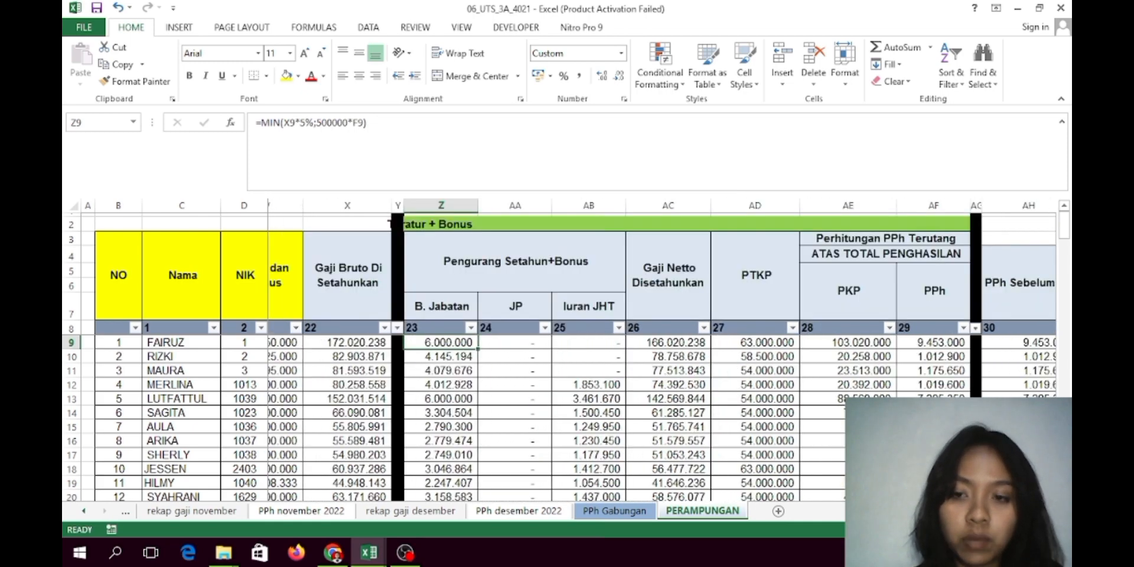
scroll(661, 354, "left", 1)
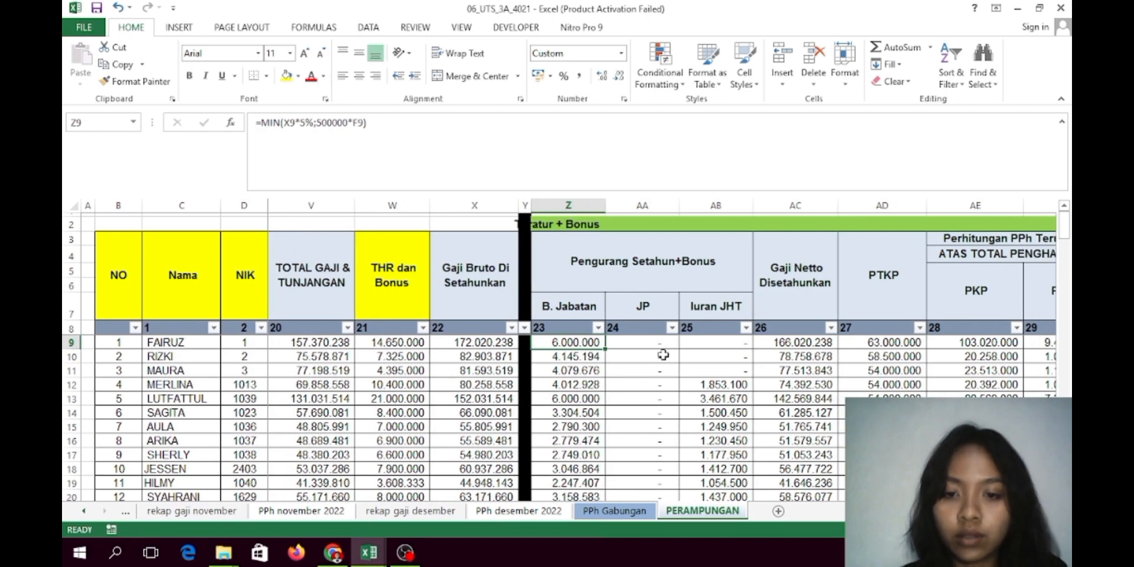
key("Right")
key("Right")
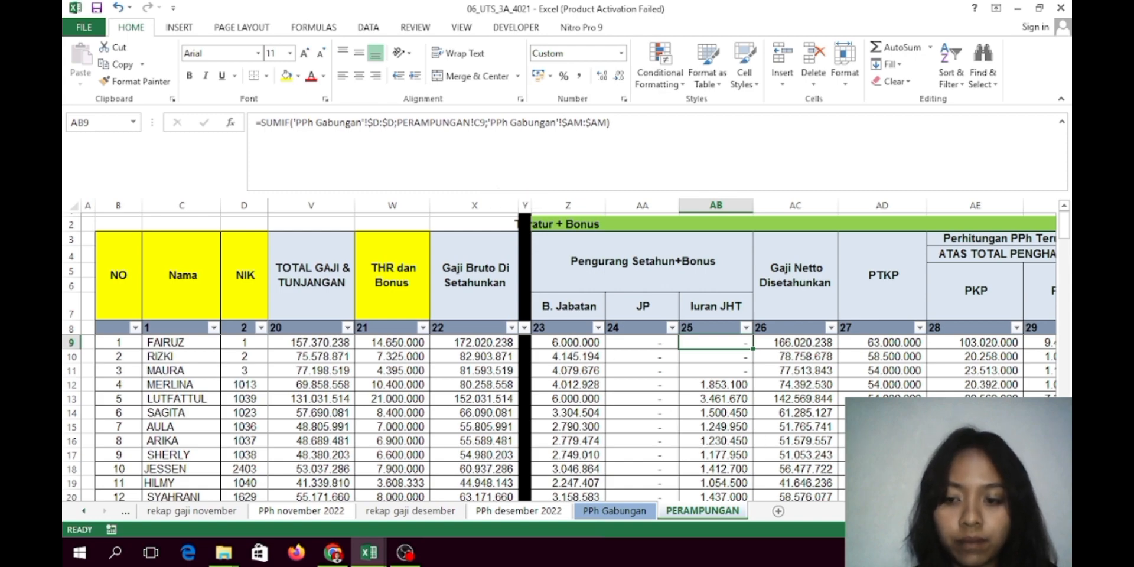
scroll(662, 355, "left", 5)
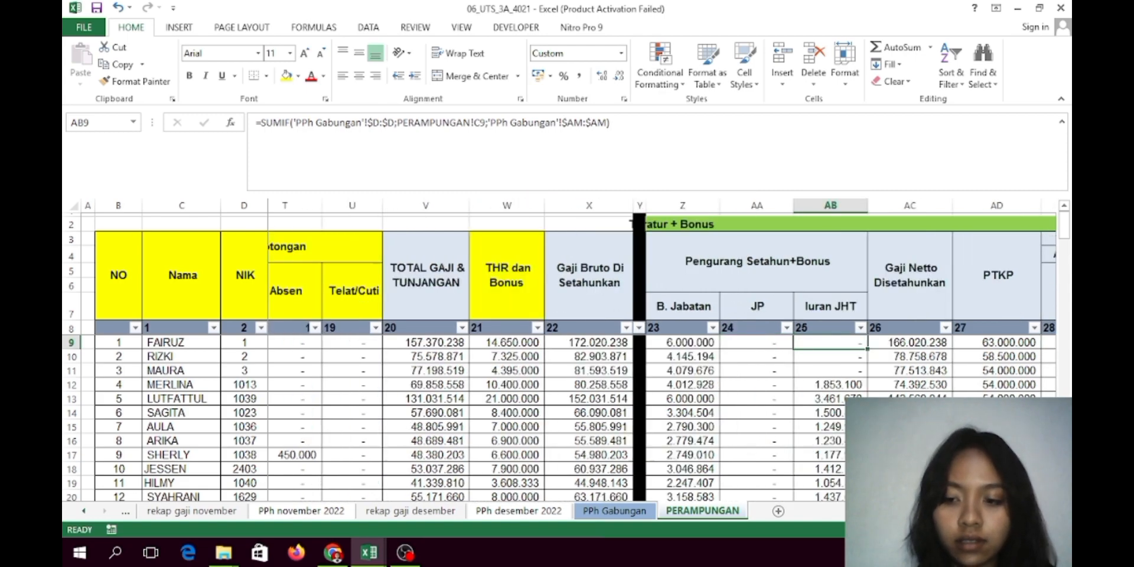
scroll(661, 355, "right", 6)
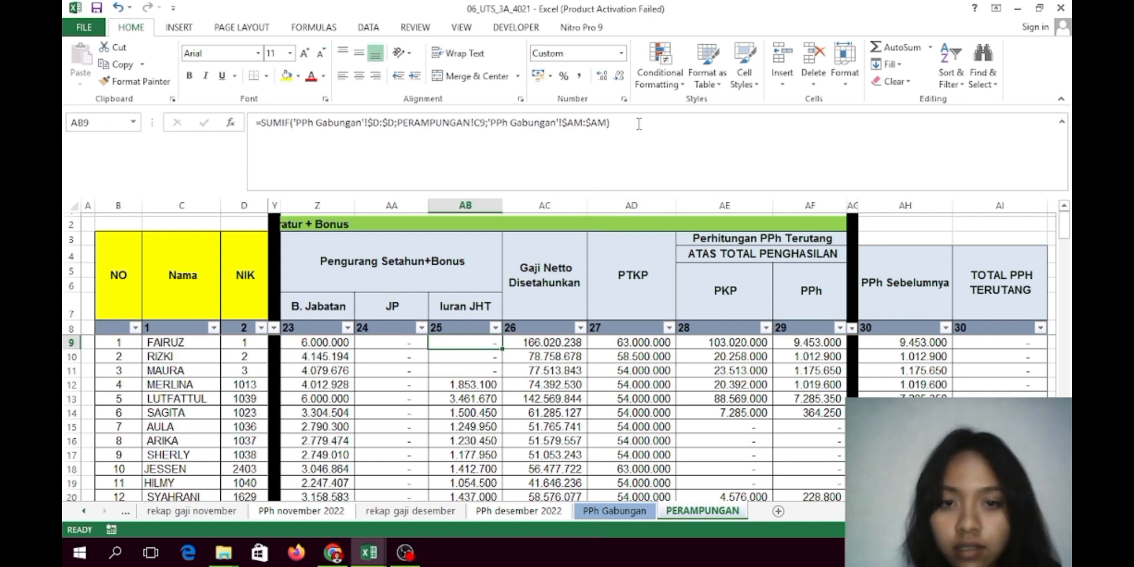
left_click(619, 512)
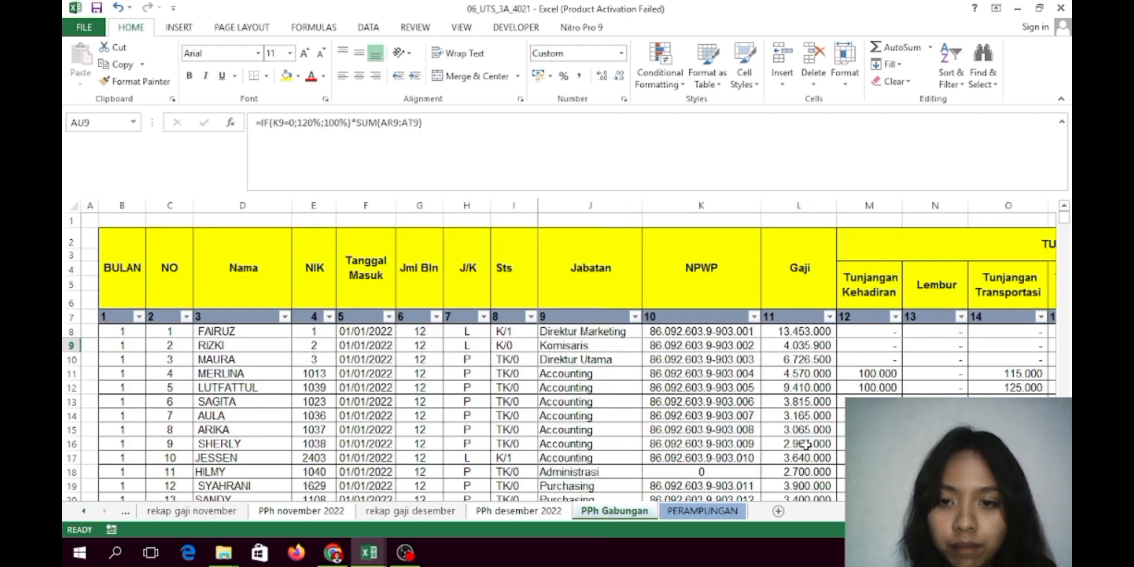
scroll(798, 355, "right", 10)
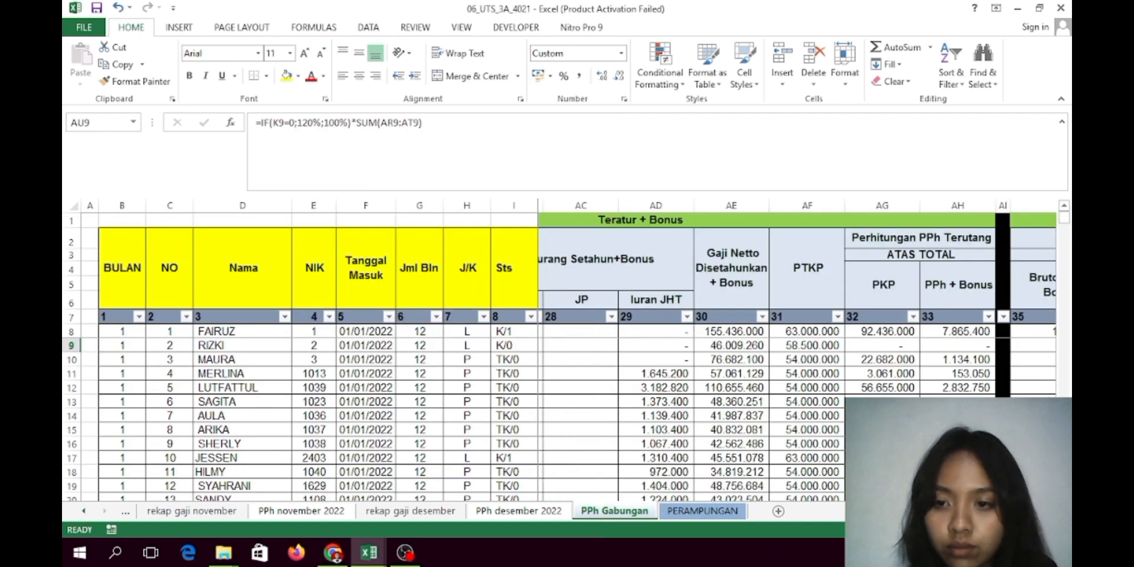
left_click(704, 512)
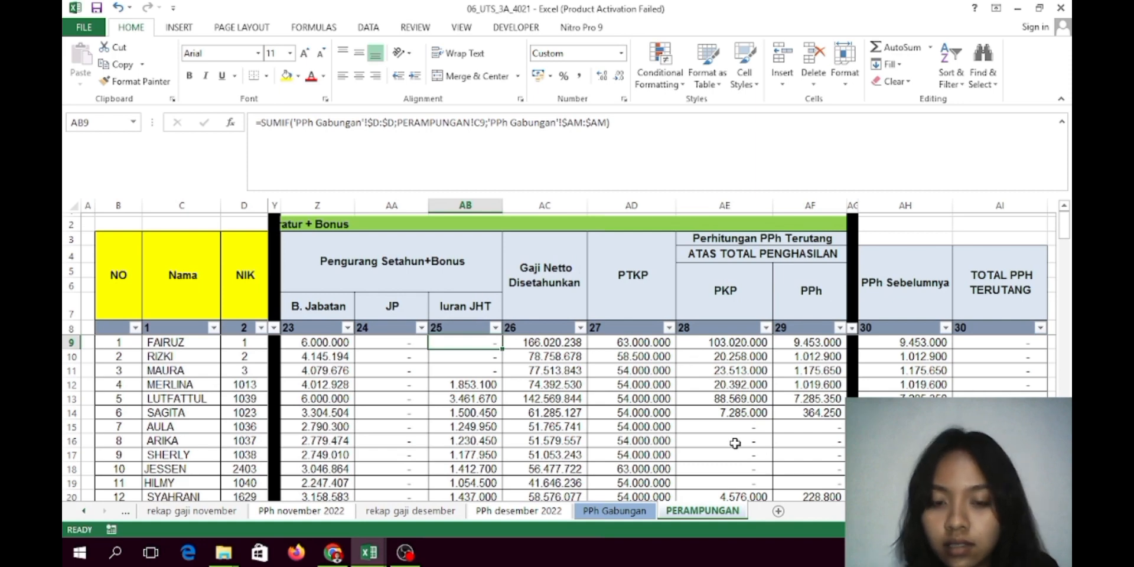
left_click(547, 343)
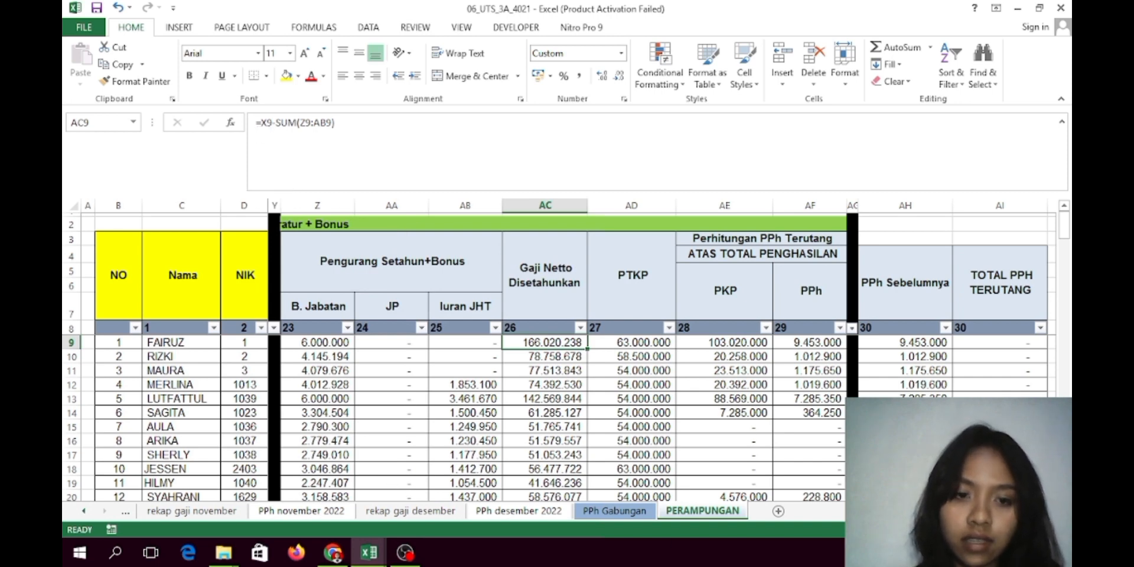
scroll(661, 357, "left", 2)
scroll(662, 356, "right", 1)
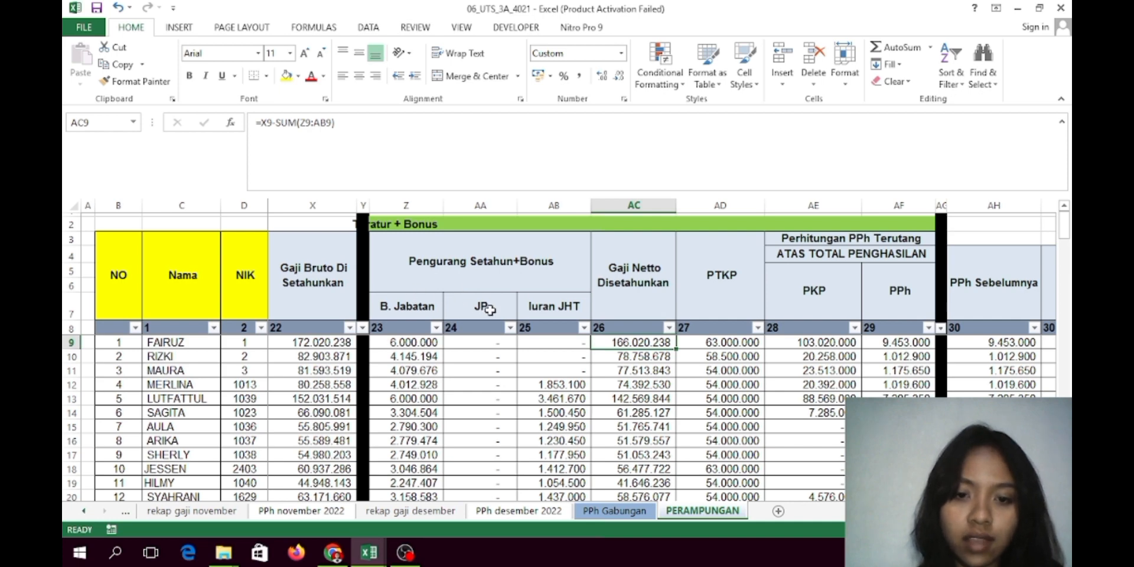
left_click(735, 353)
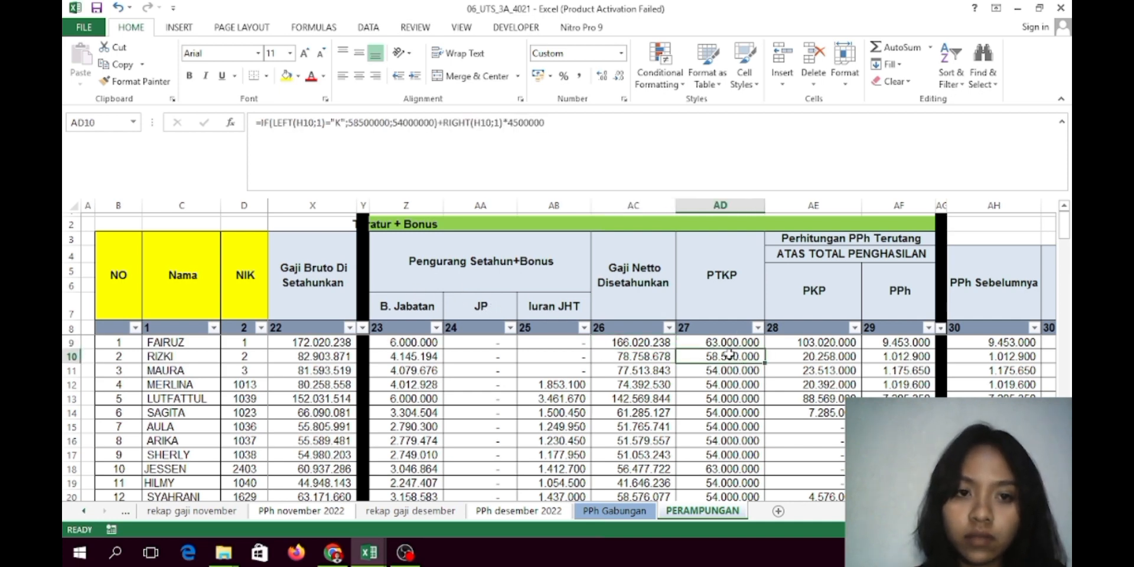
left_click(701, 340)
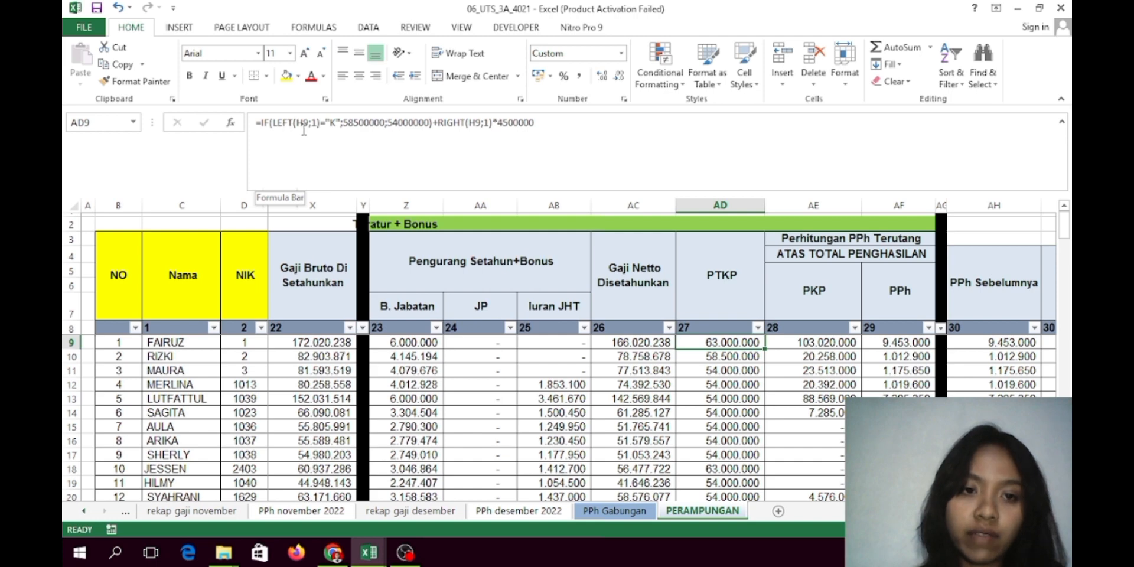
scroll(662, 354, "left", 10)
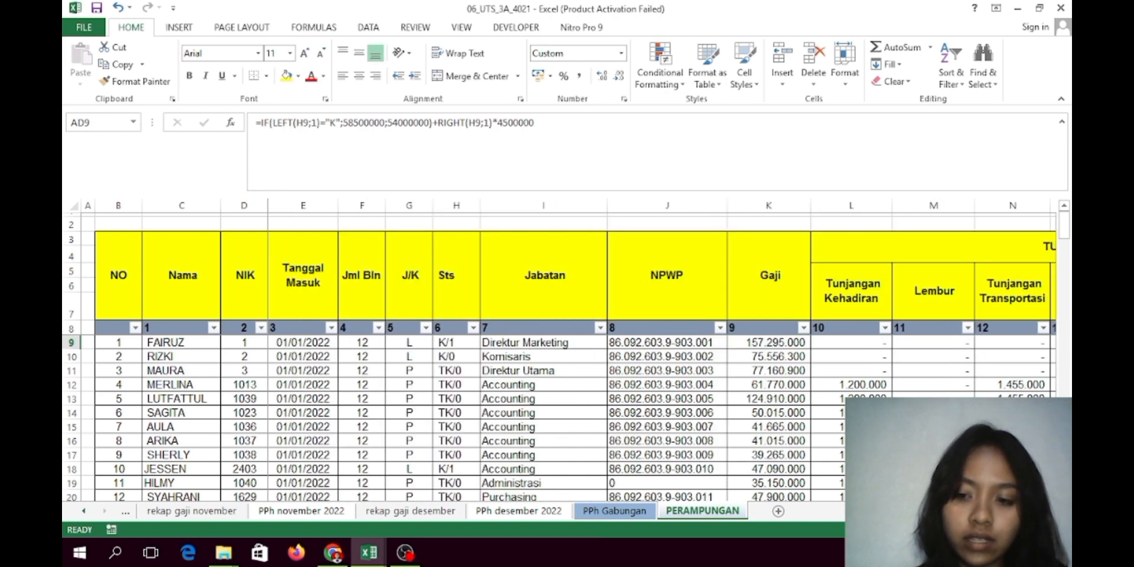
scroll(662, 355, "right", 10)
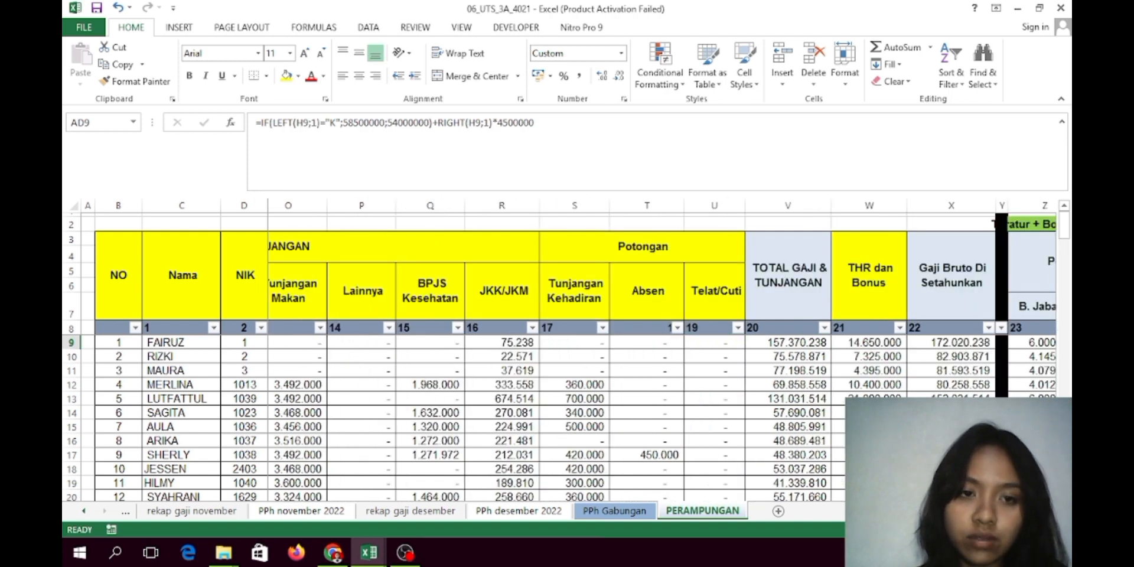
scroll(662, 354, "right", 4)
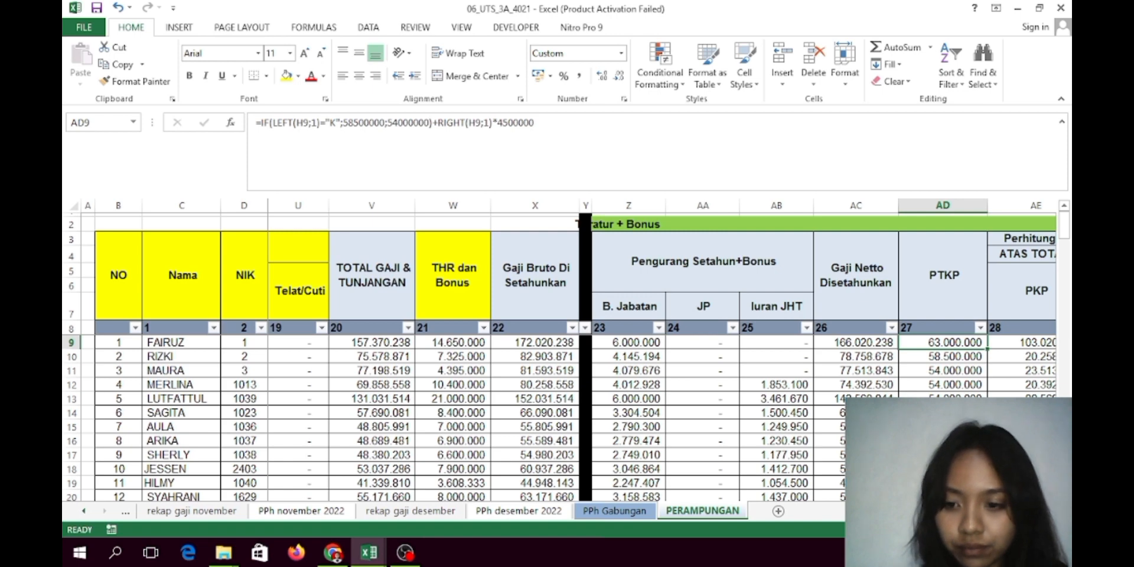
scroll(810, 349, "left", 1)
scroll(810, 349, "right", 5)
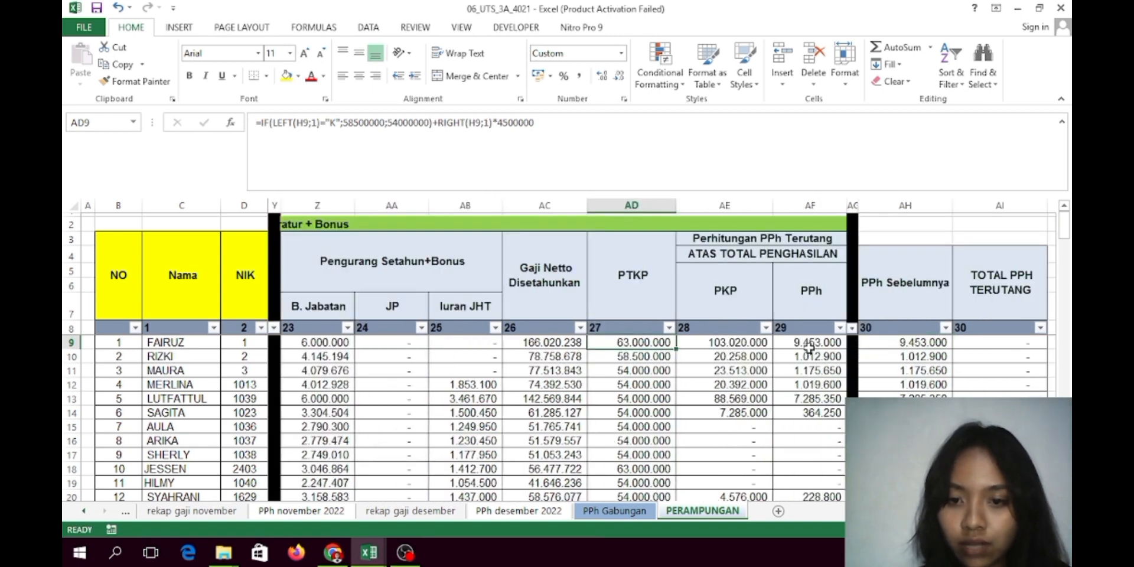
left_click(762, 348)
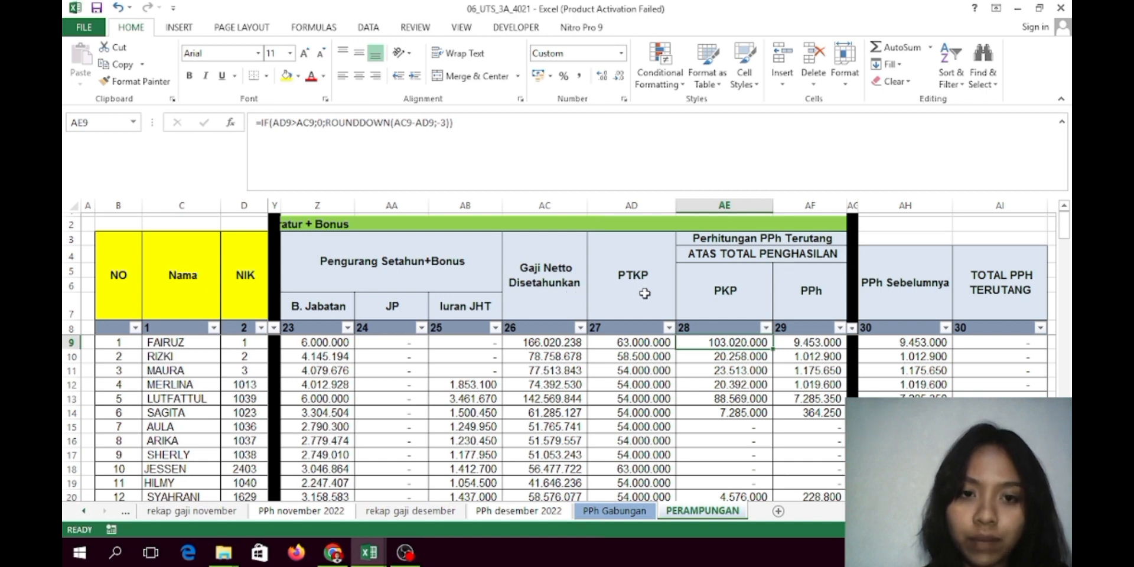
left_click(823, 338)
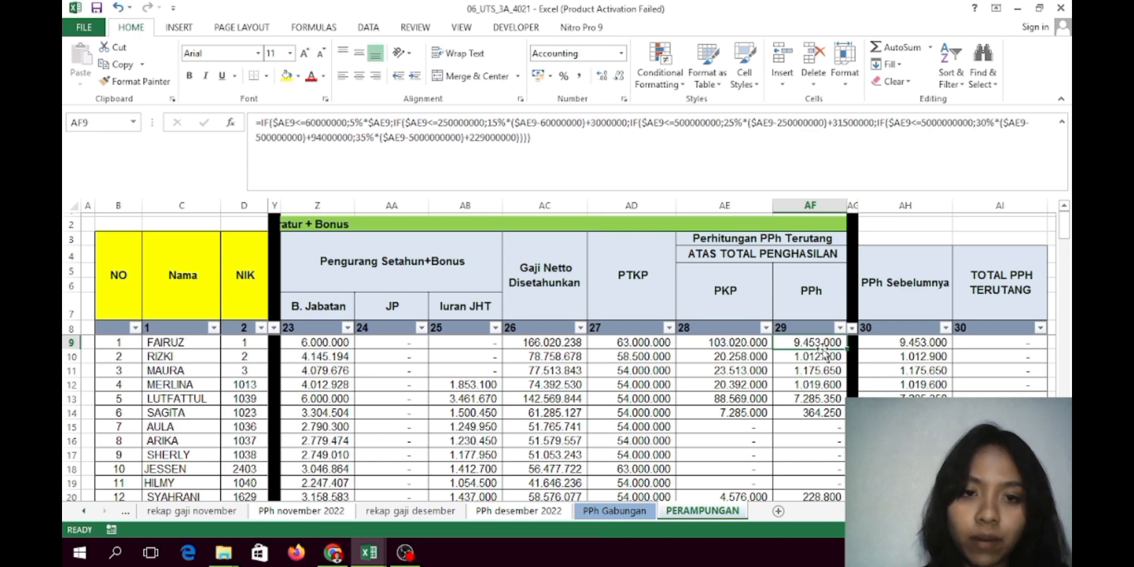
left_click(907, 343)
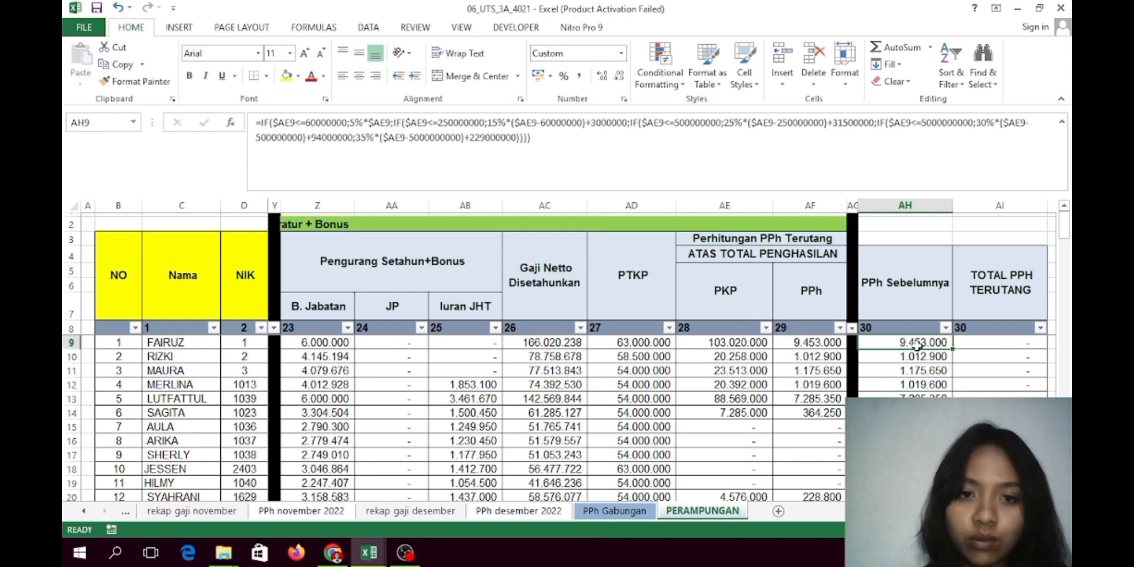
left_click(792, 347)
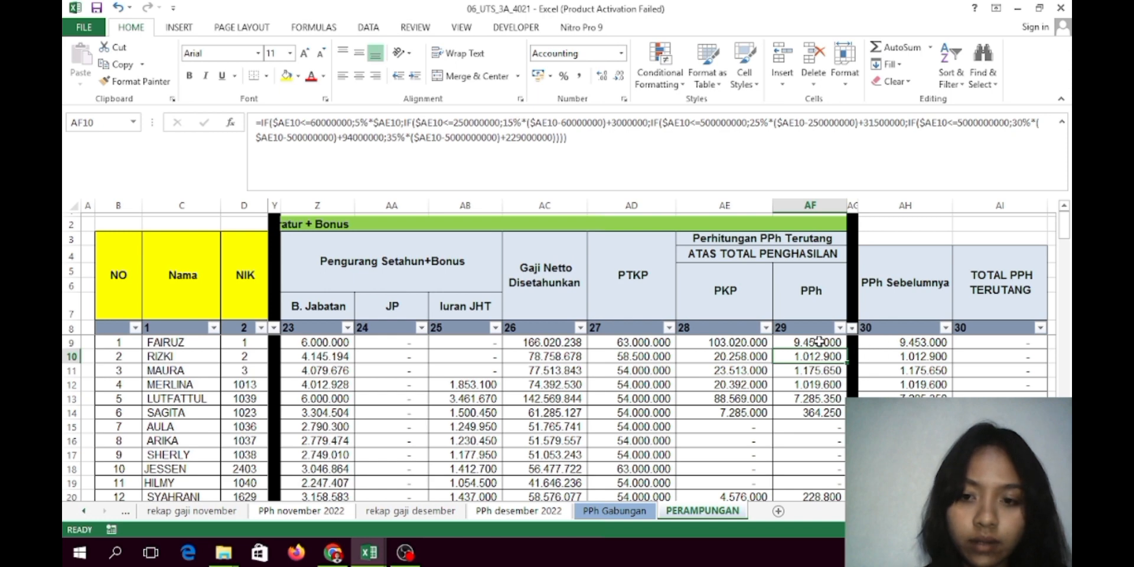
left_click(881, 343)
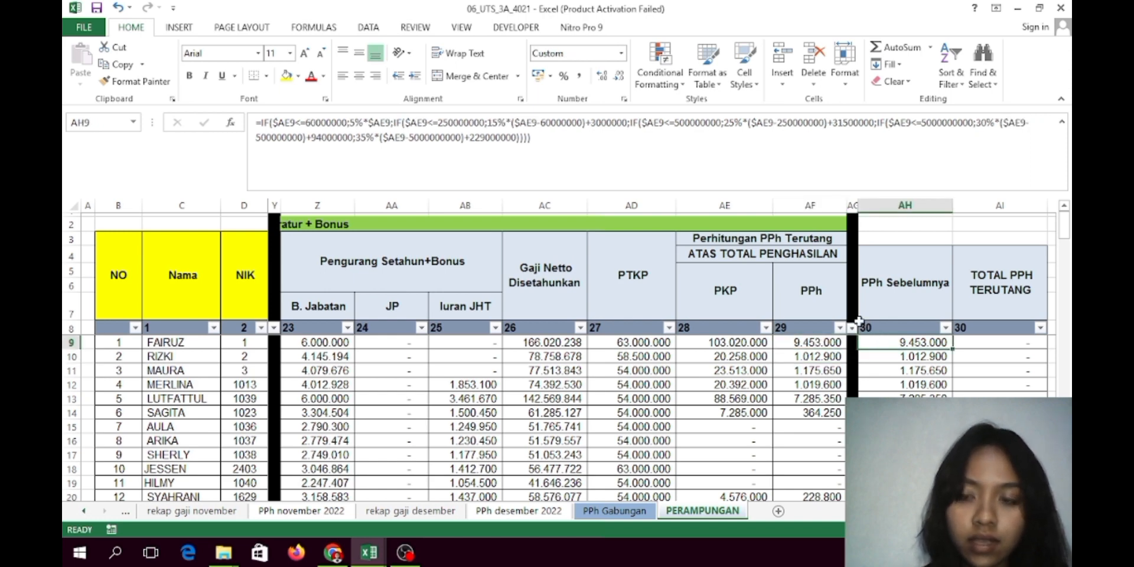
left_click(994, 345)
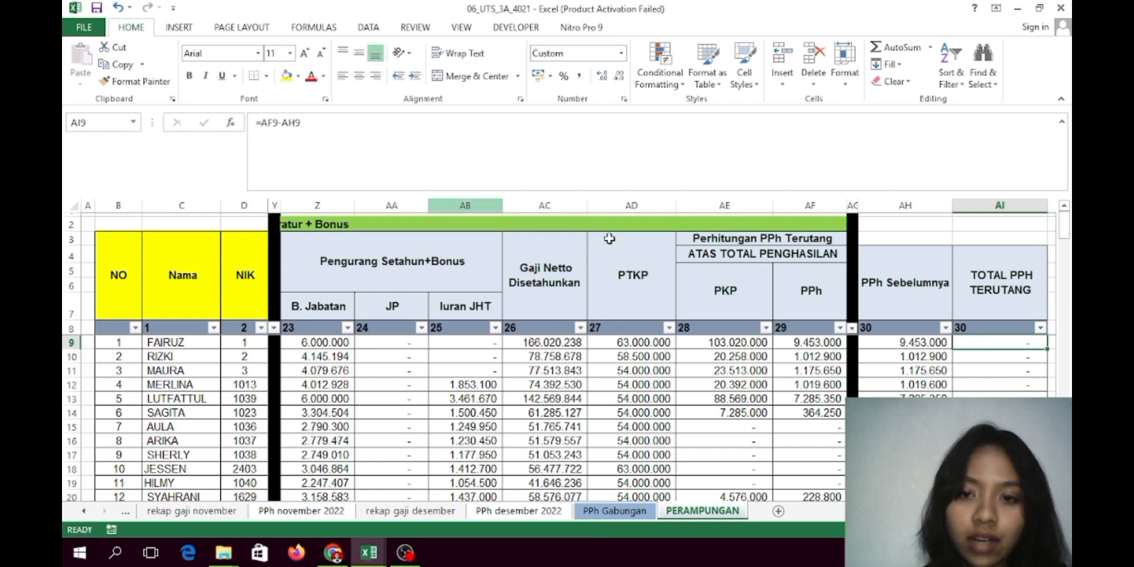
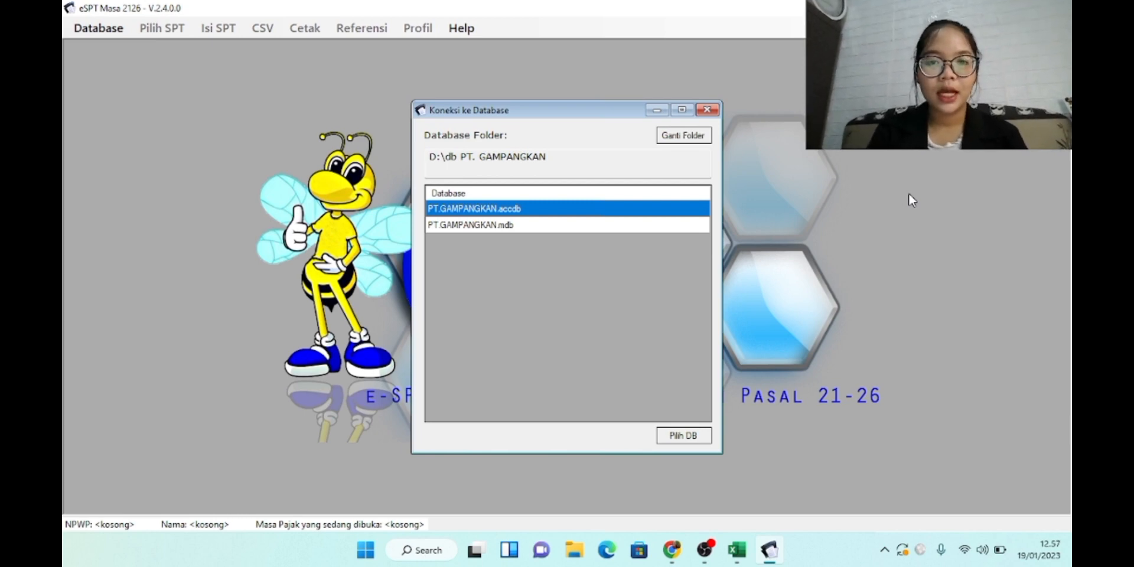
Connect to the PT.GAMPANGKAN.accdb database and log in as administrator with the account password
left_click(692, 440)
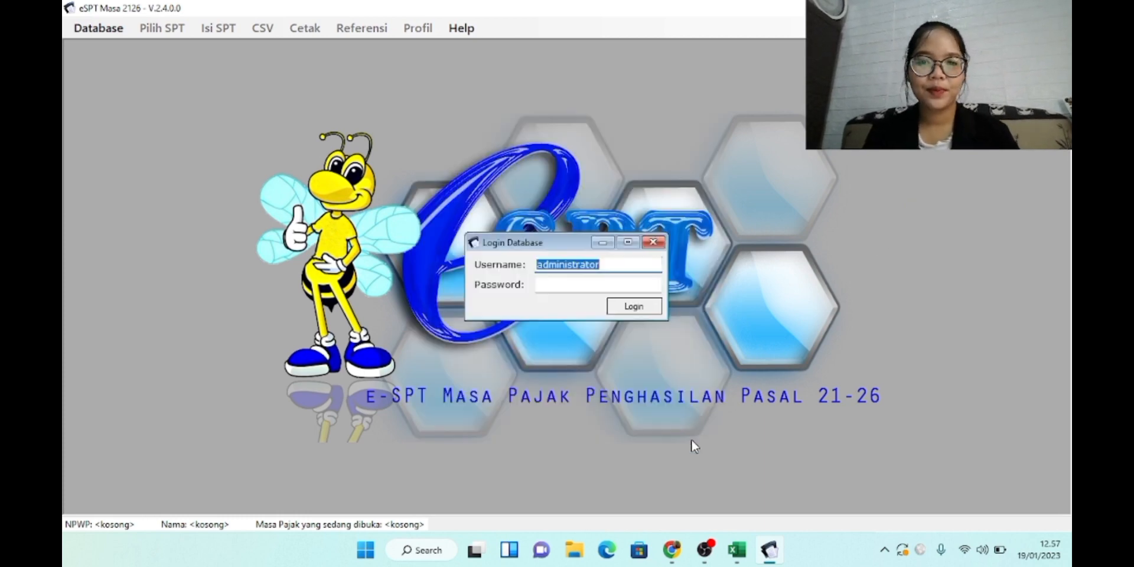
left_click(550, 285)
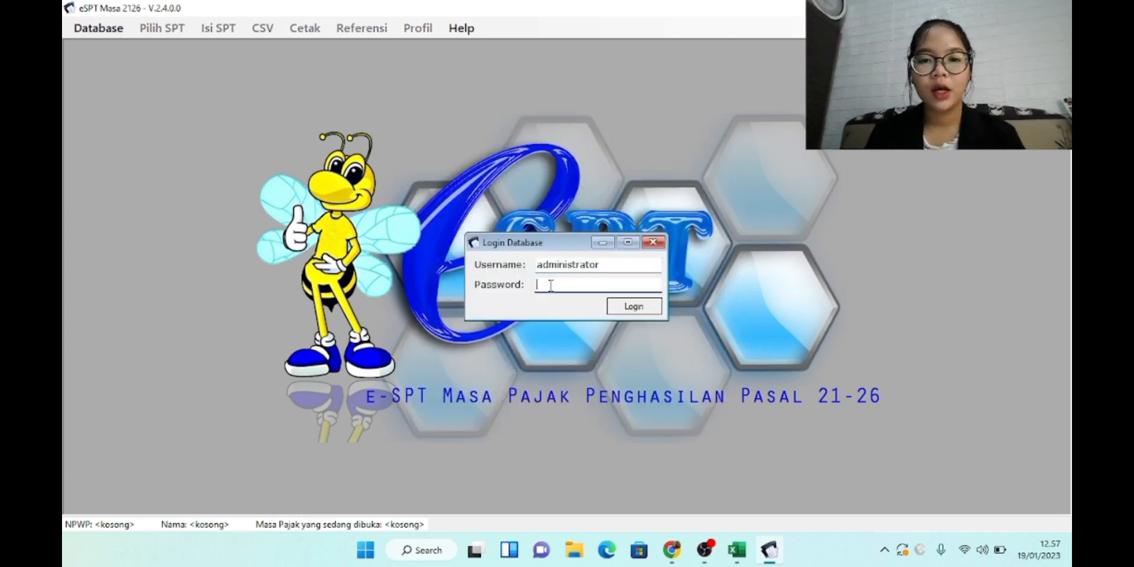
type("123")
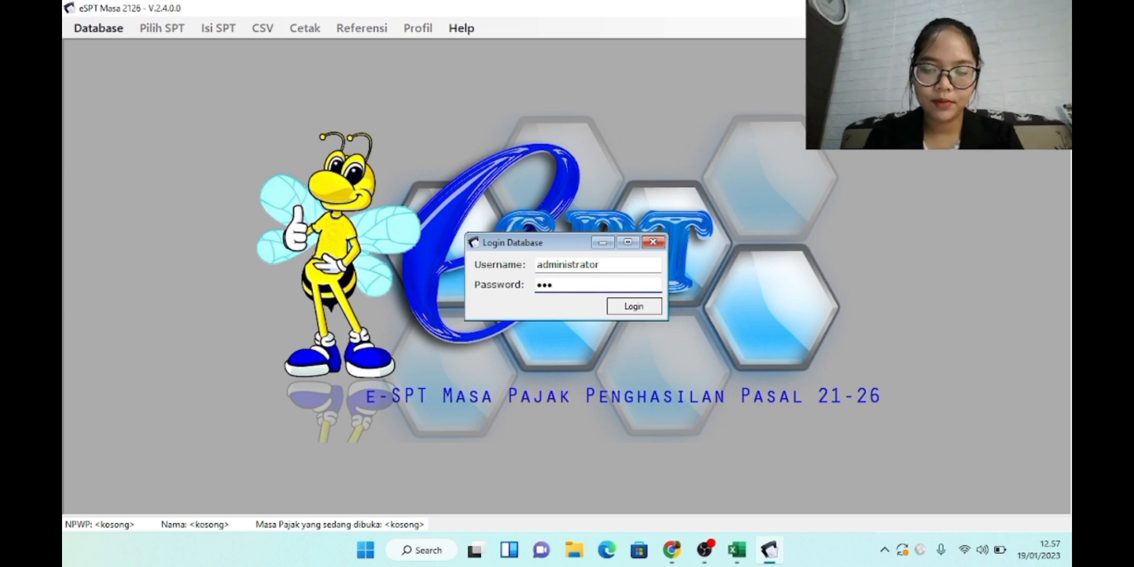
key("Return")
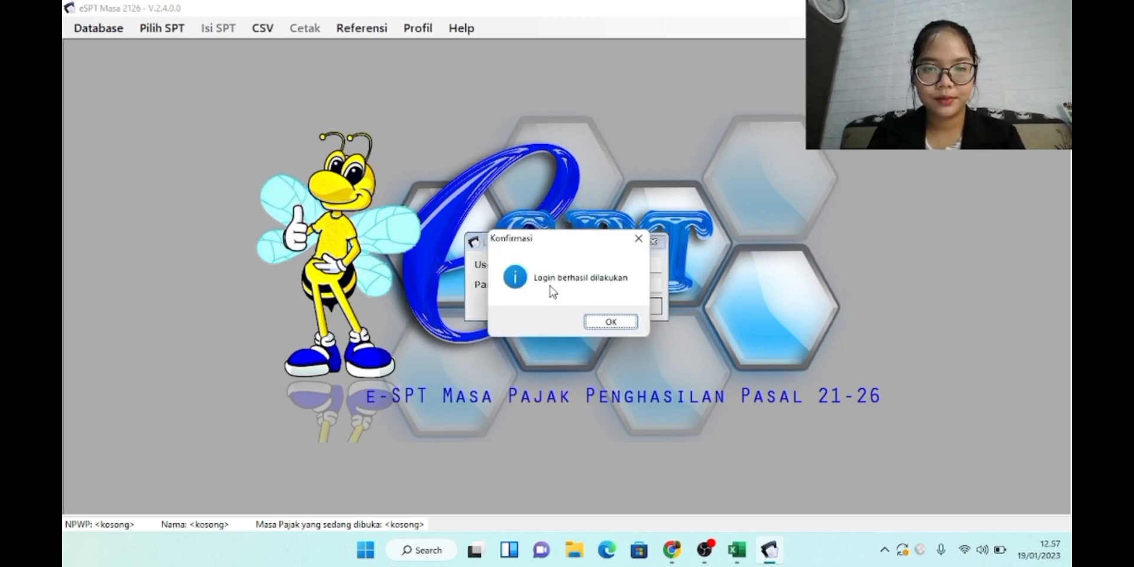
left_click(614, 325)
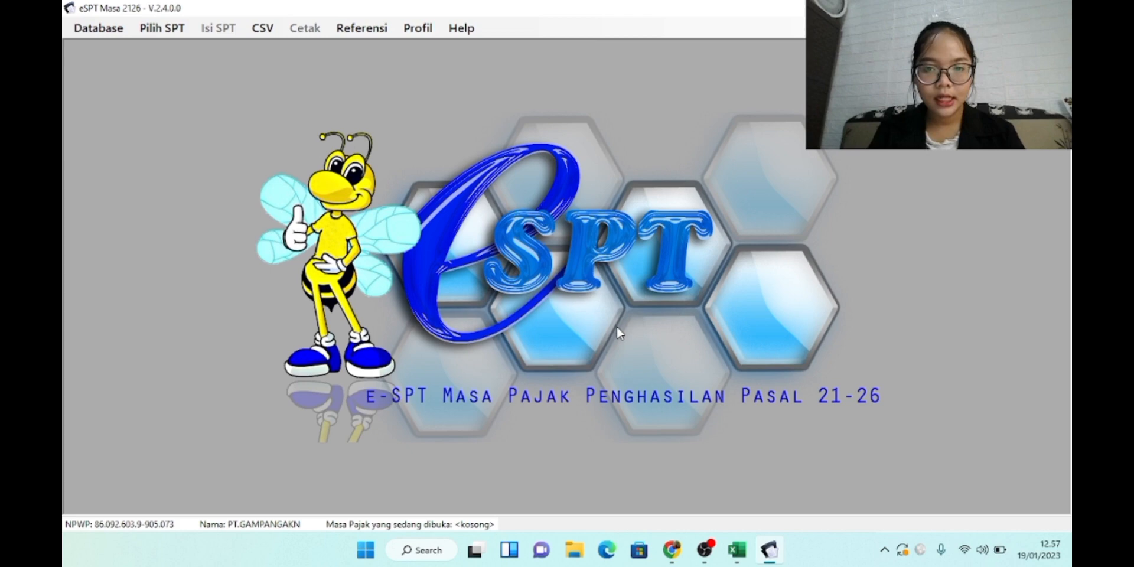
Create a new SPT for the Januari 2023 tax period
left_click(158, 31)
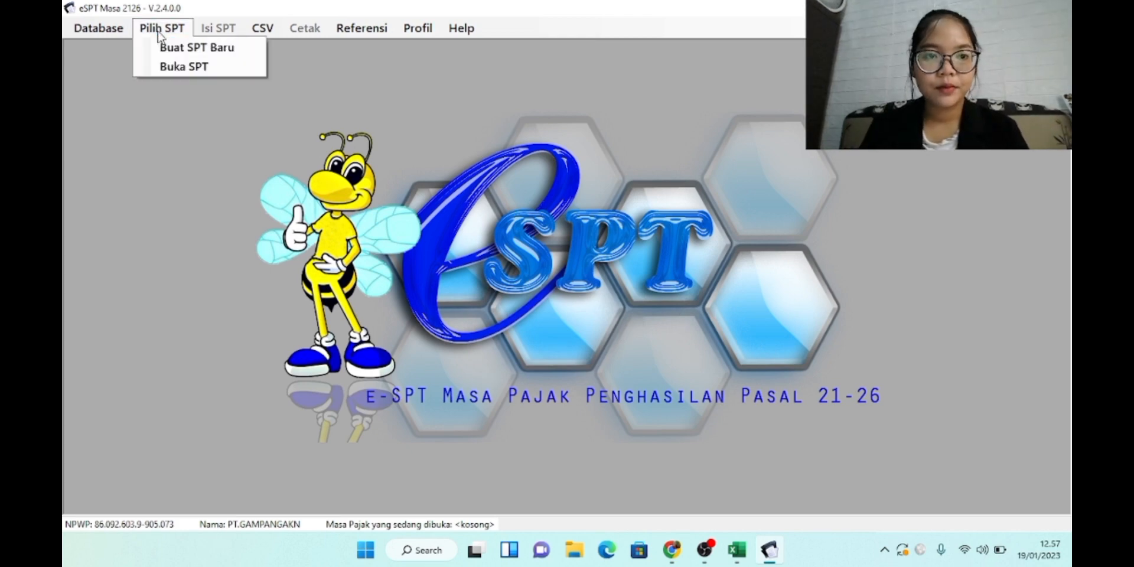
left_click(182, 49)
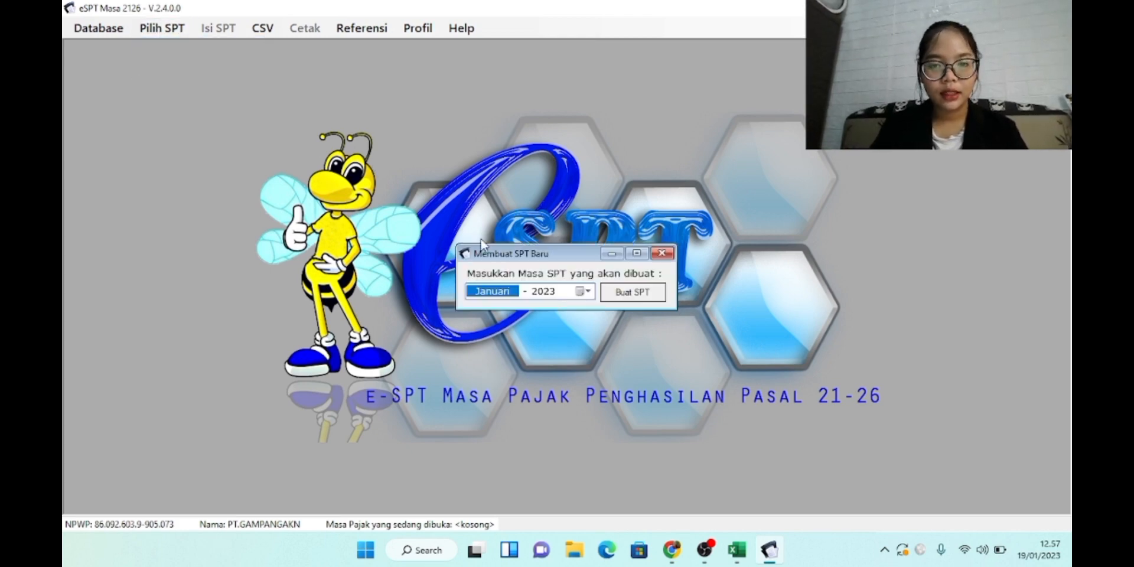
left_click(631, 293)
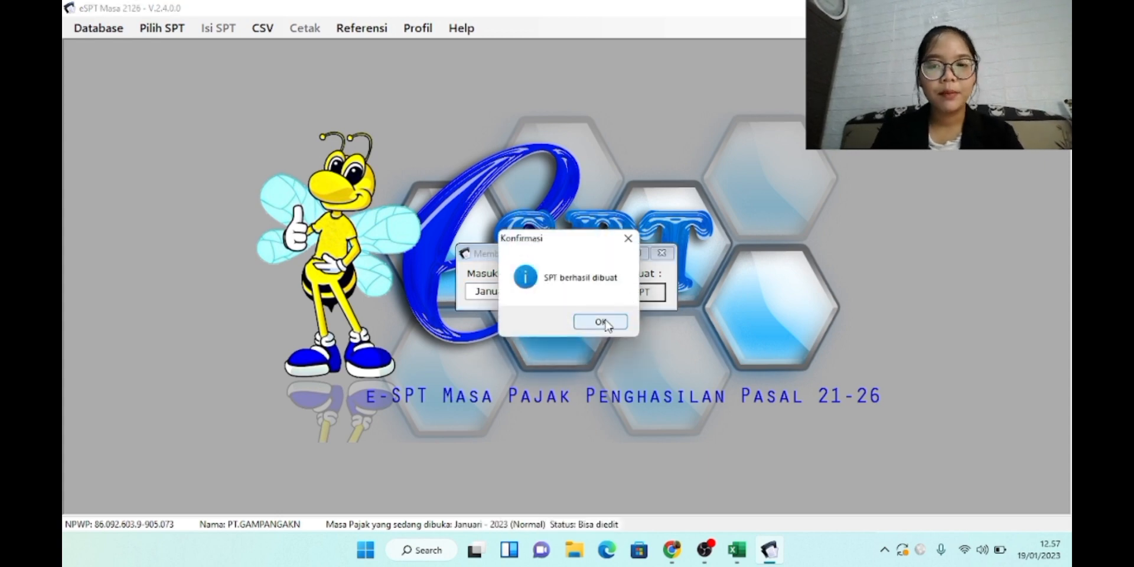
left_click(601, 322)
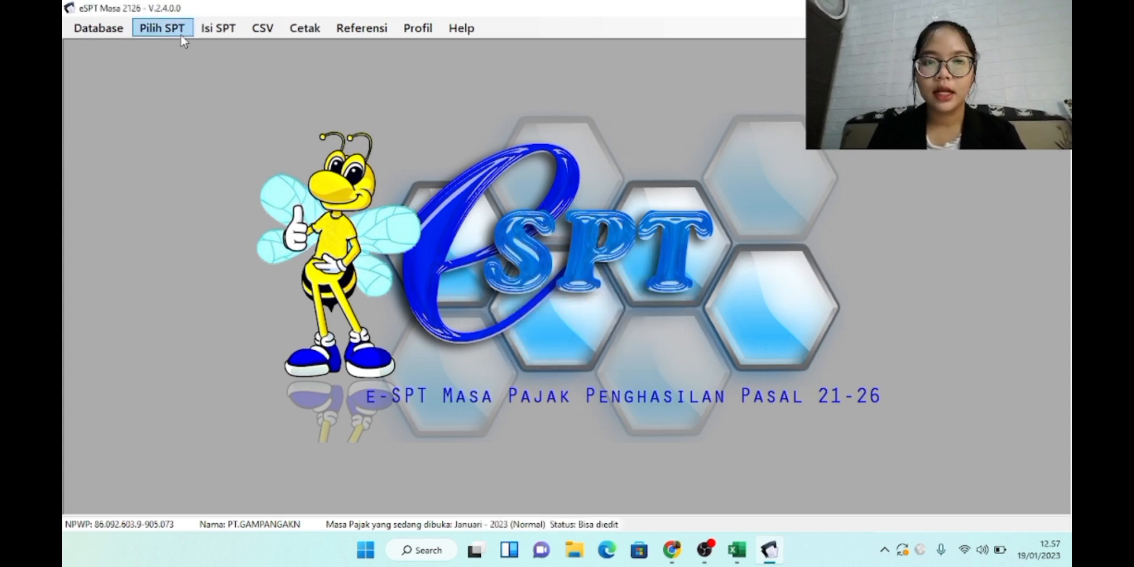
Open the Daftar Pemotongan Pajak (1721-I) Satu Masa Pajak list and add a new record, moving the form up
left_click(210, 31)
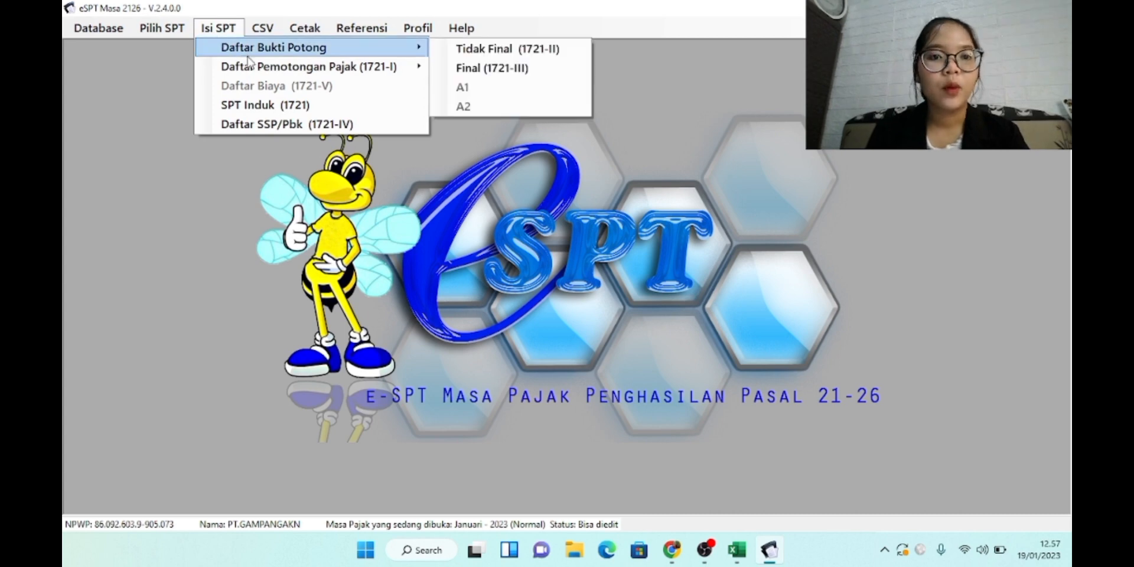
mouse_move(255, 65)
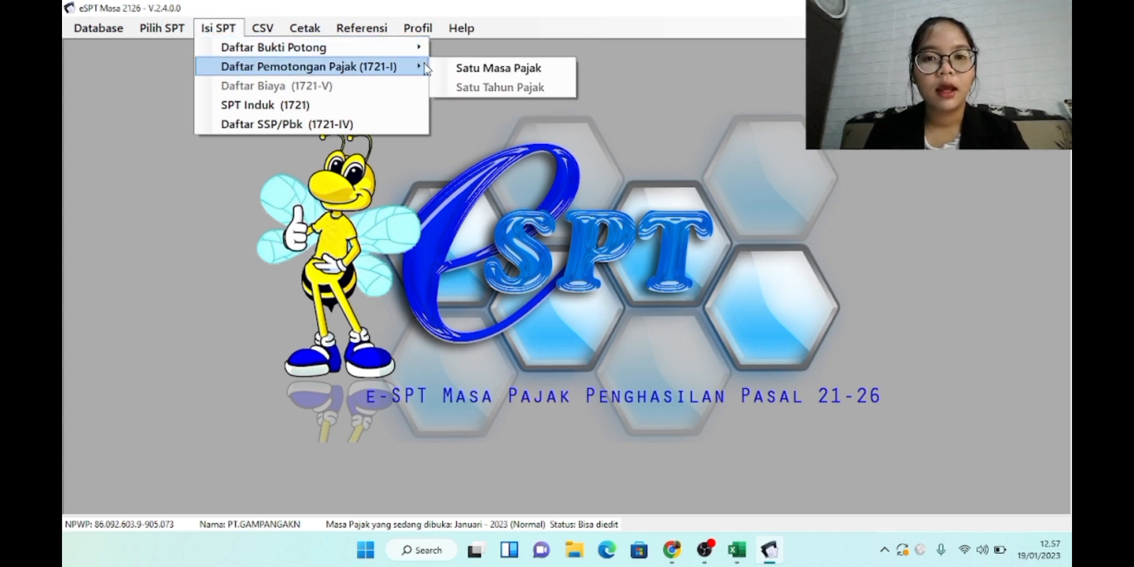
left_click(457, 69)
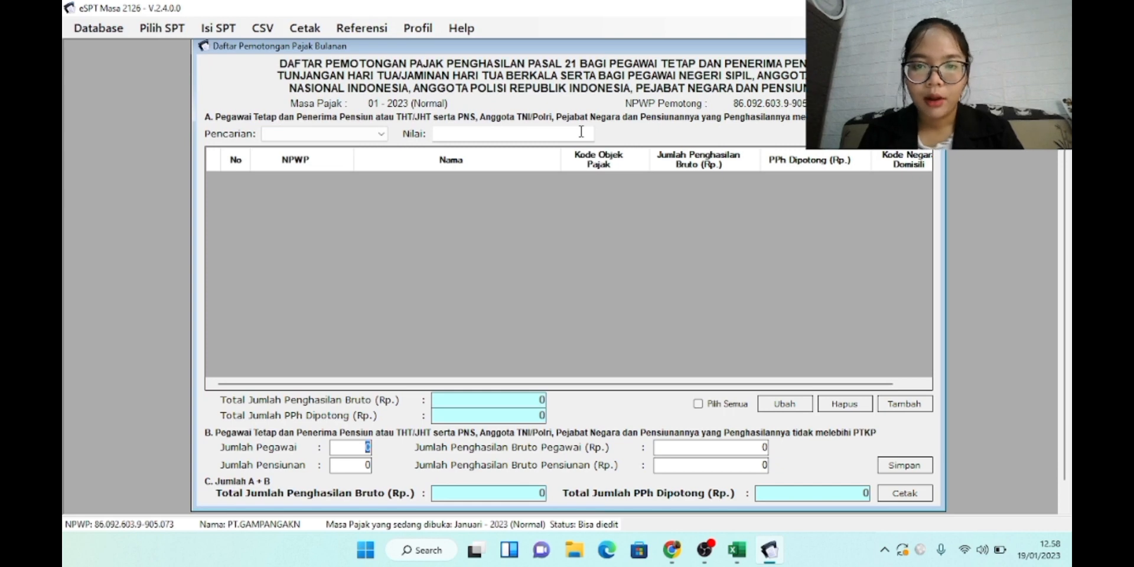
left_click(897, 409)
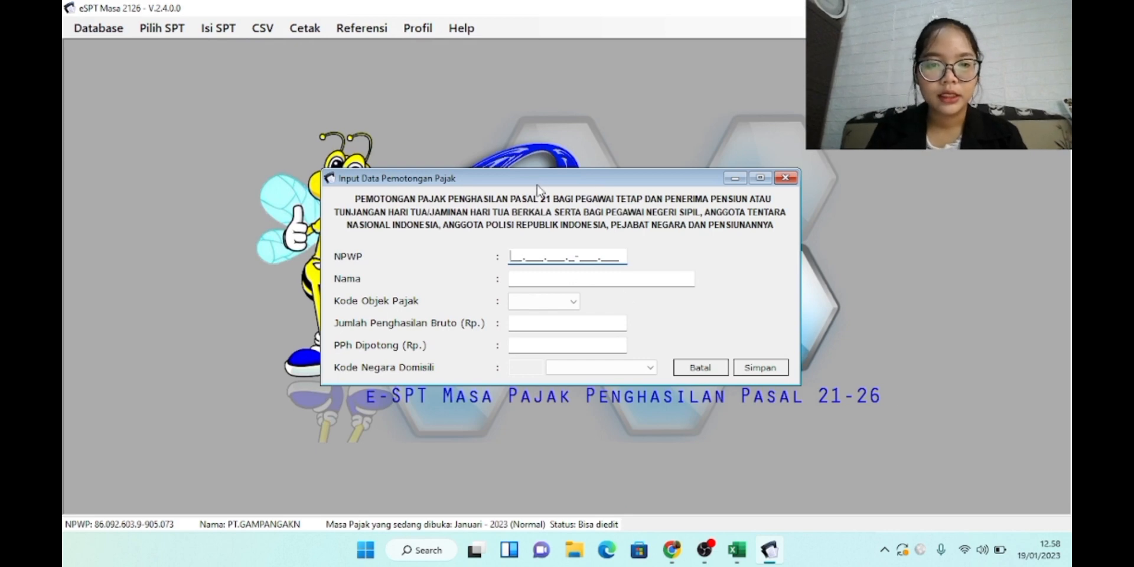
left_click_drag(537, 185, 541, 151)
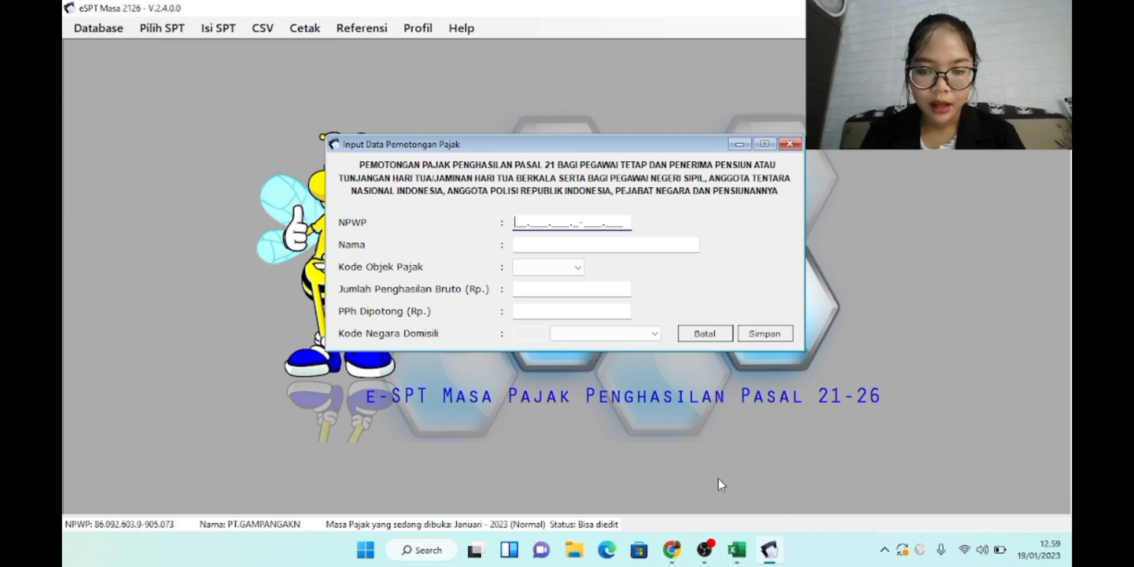
Bring up Excel's PPh Januari 2022 sheet and select I12 to read the employee NPWP numbers
mouse_move(733, 558)
left_click(727, 500)
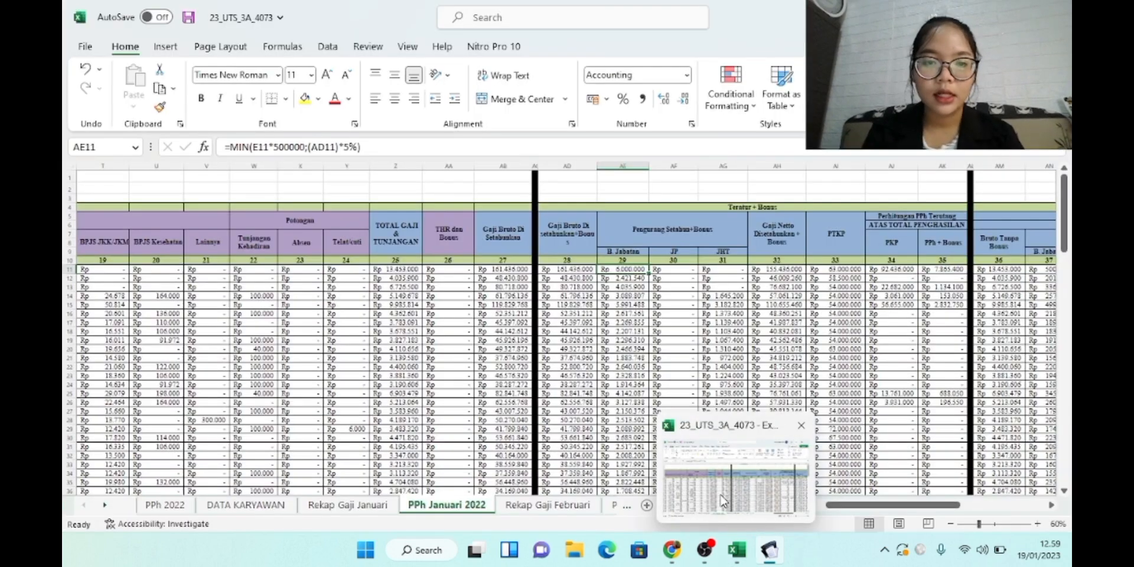
scroll(516, 404, "left", 10)
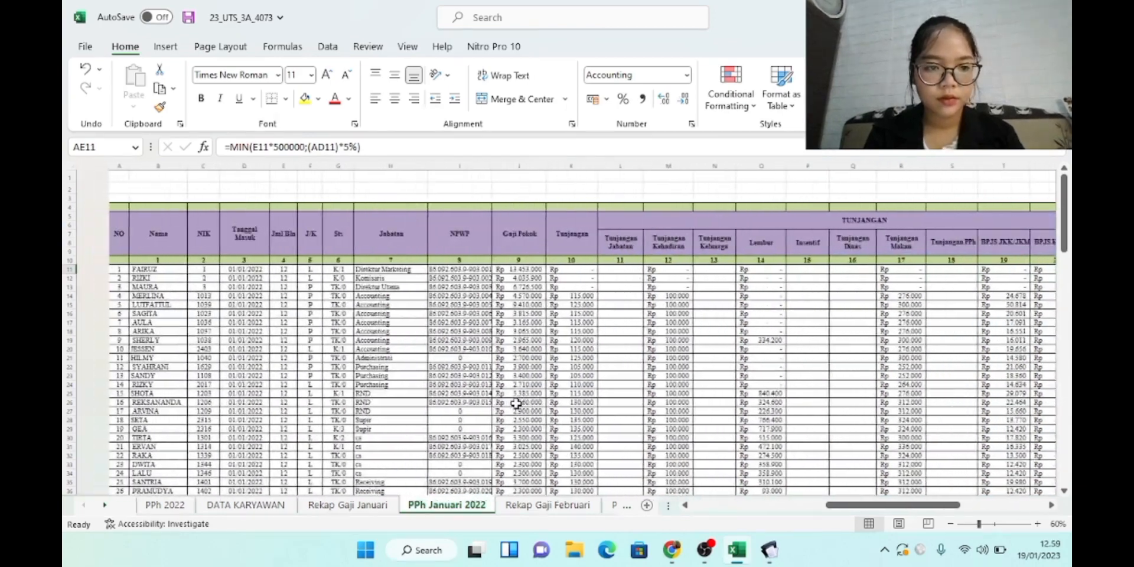
scroll(516, 403, "up", 1)
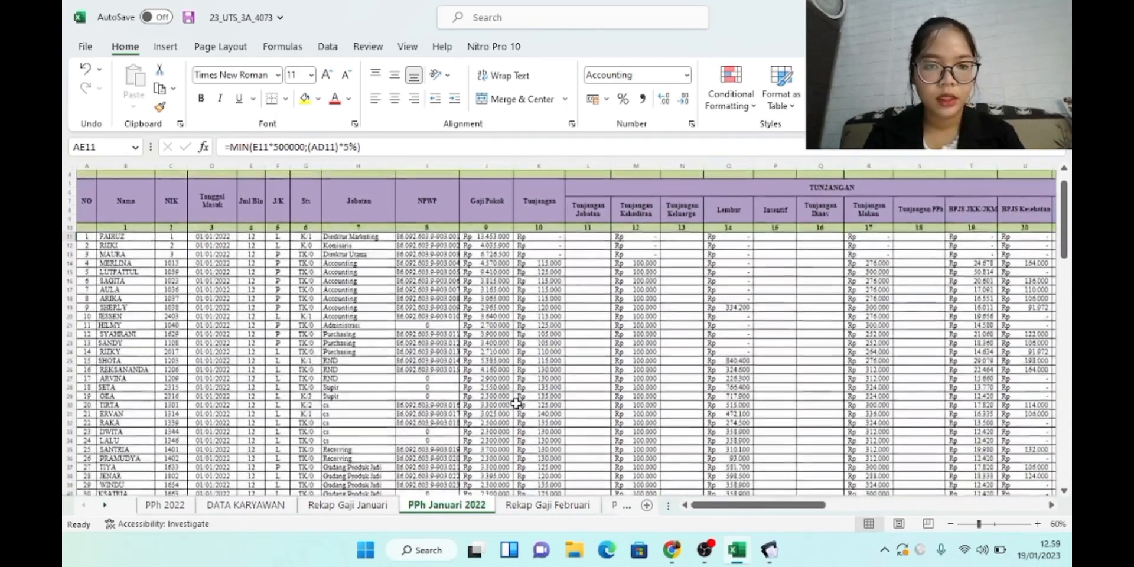
left_click(420, 244)
scroll(419, 243, "up", 10)
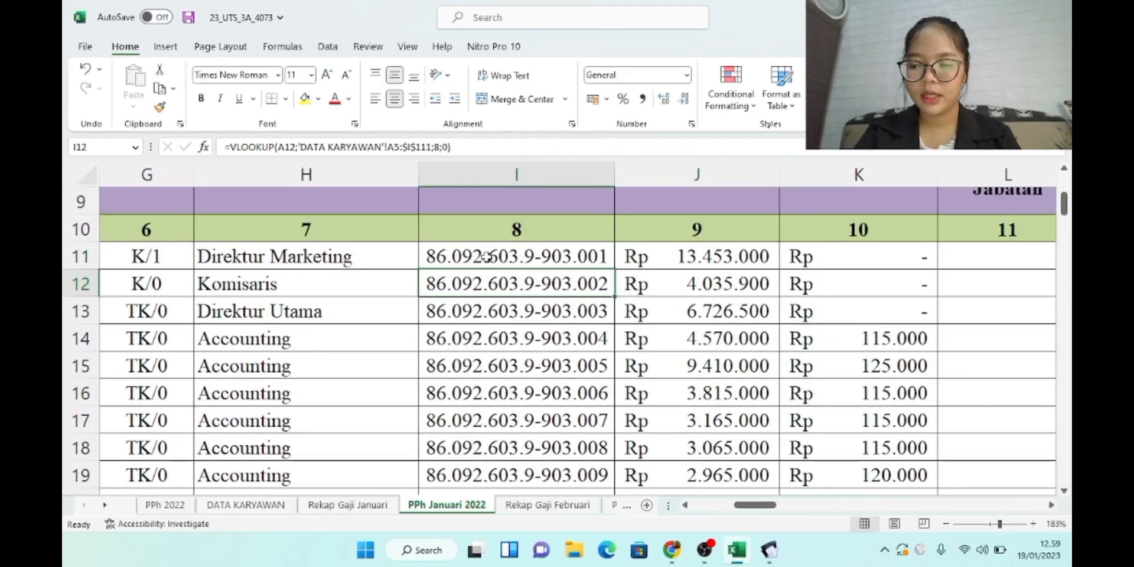
Enter the employee's NPWP and name in the withholding form, checking the Excel workbook
mouse_move(759, 558)
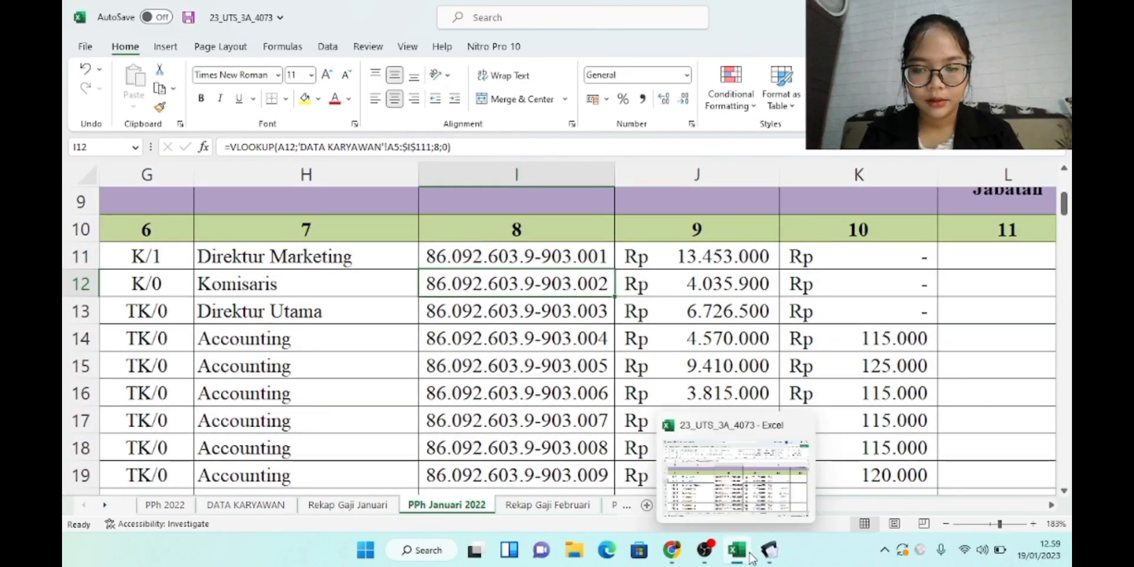
left_click(754, 486)
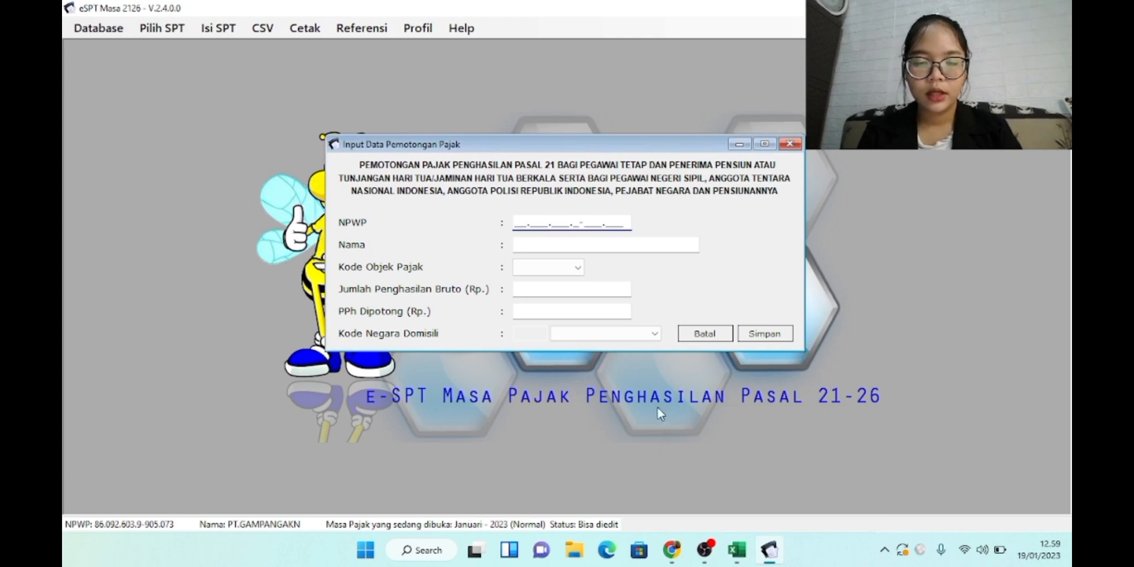
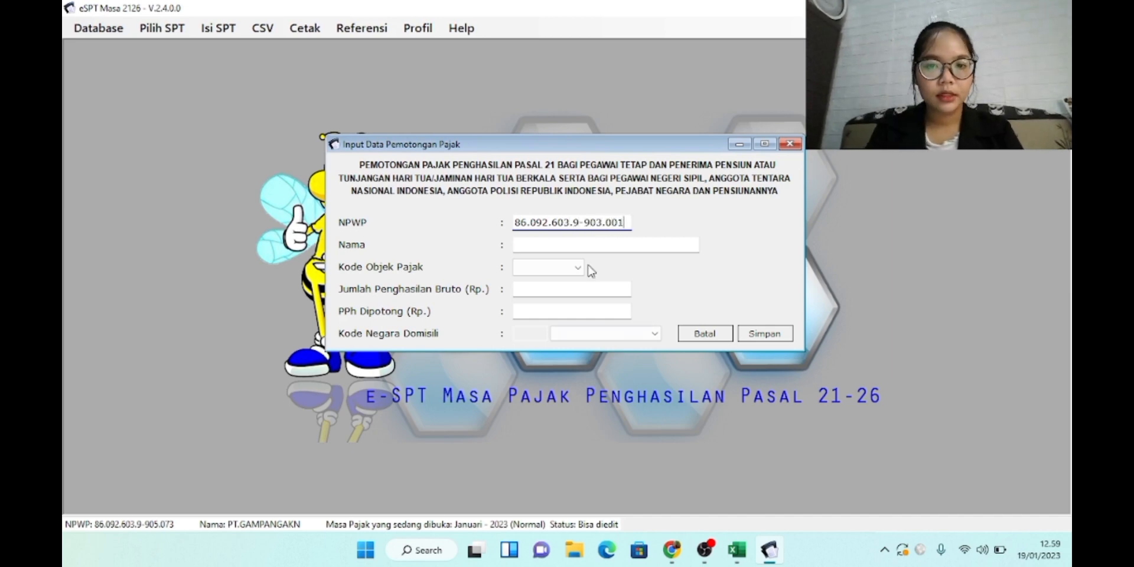
left_click(582, 247)
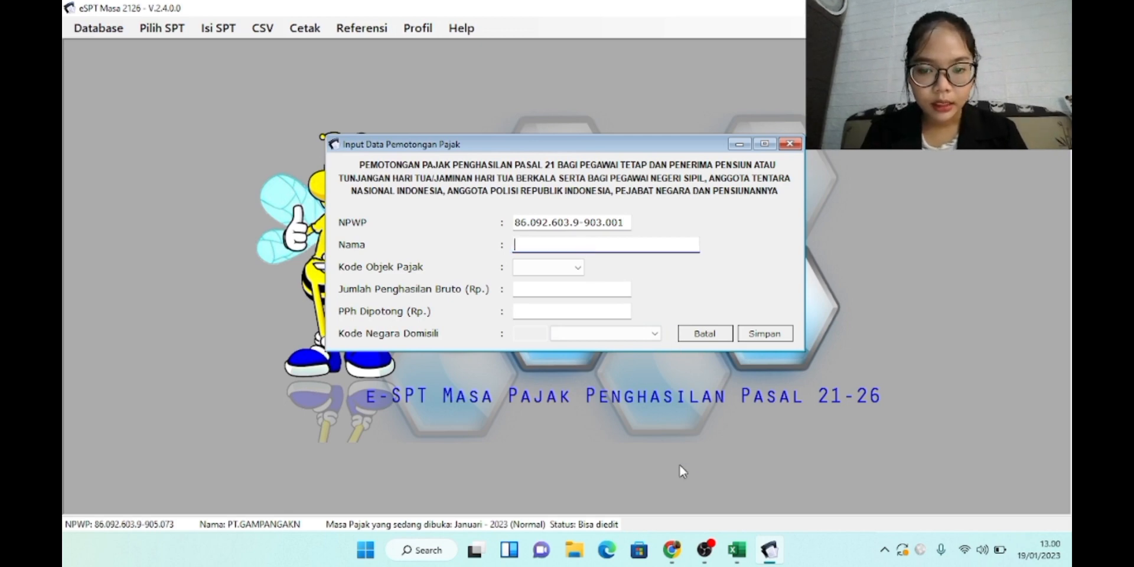
mouse_move(736, 550)
left_click(739, 481)
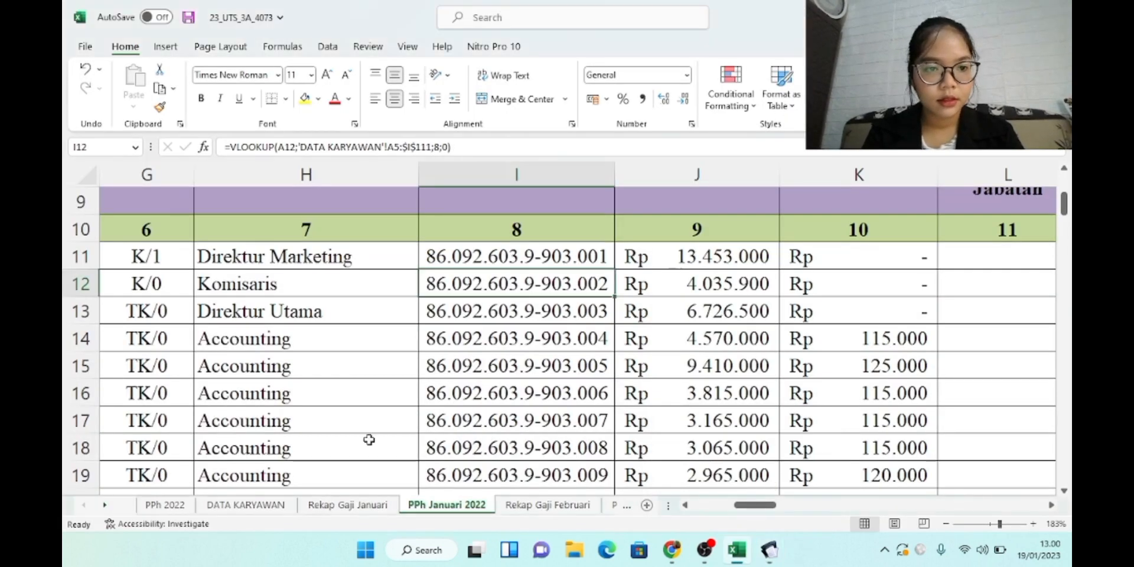
scroll(370, 440, "left", 6)
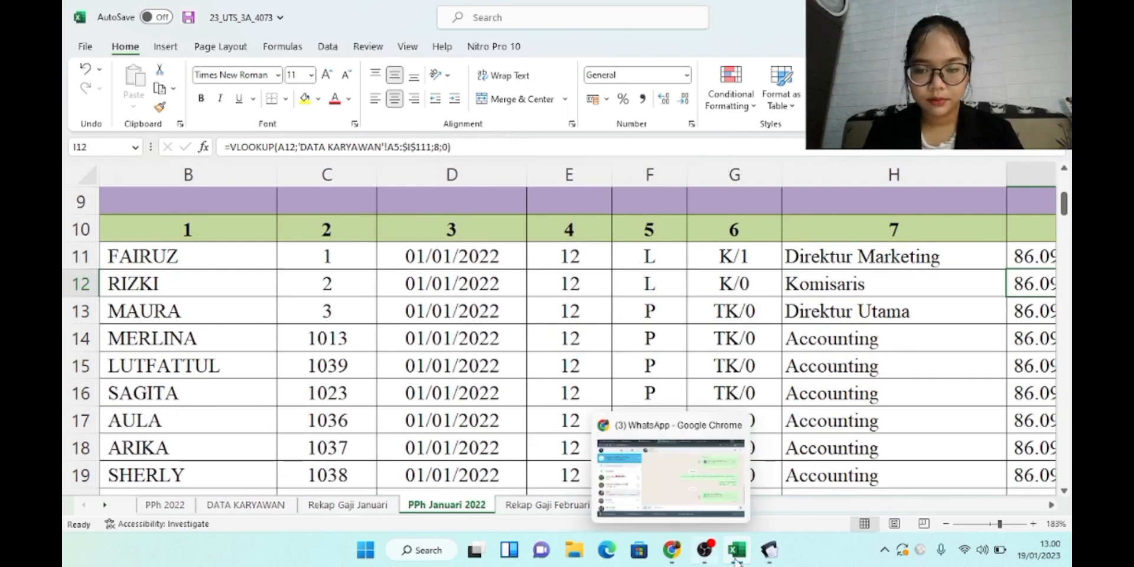
left_click(770, 550)
type("F")
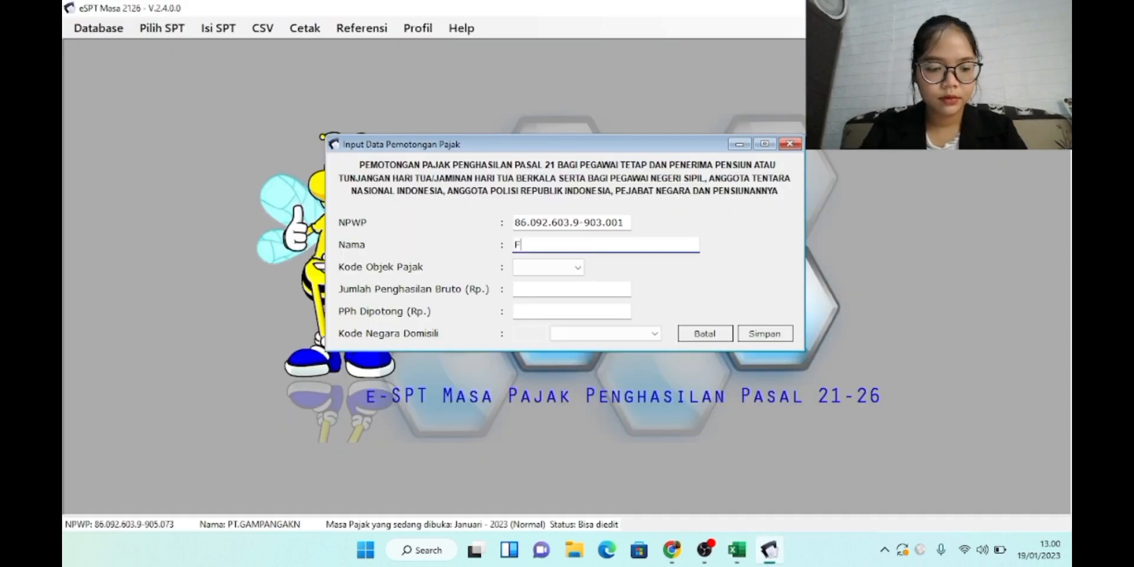
type("airuz")
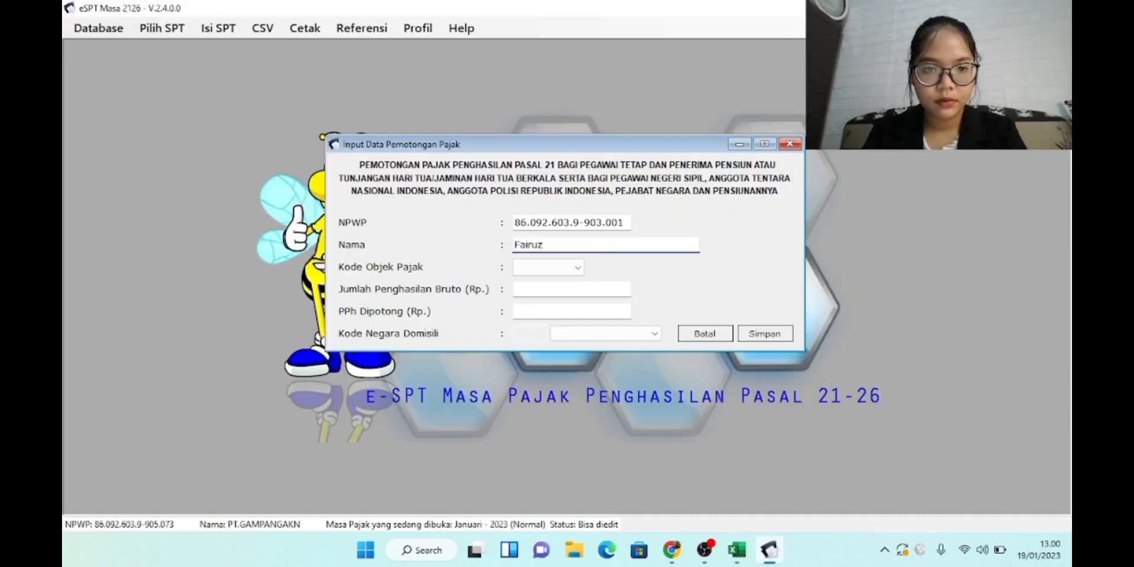
Set the tax object code to 21-100-01, Pegawai Tetap, after briefly trying 21-100-02
left_click(559, 270)
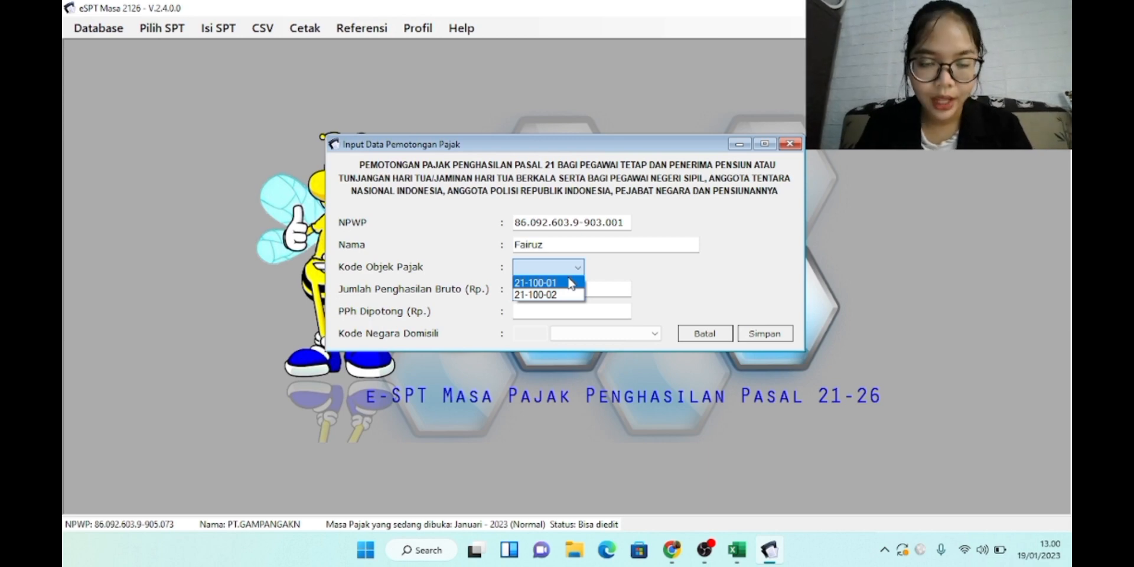
left_click(572, 284)
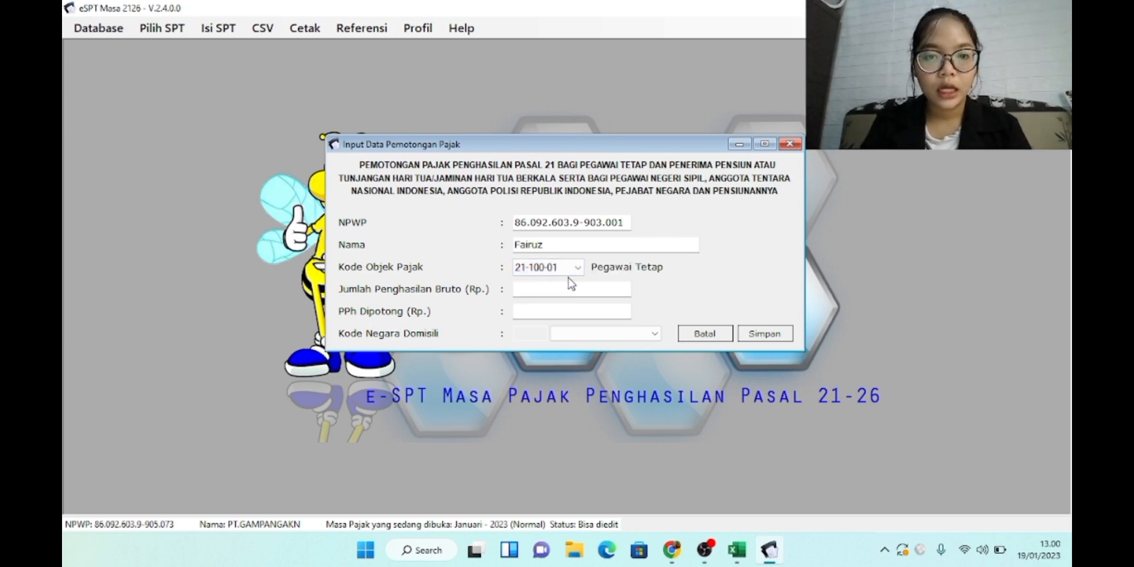
left_click(560, 268)
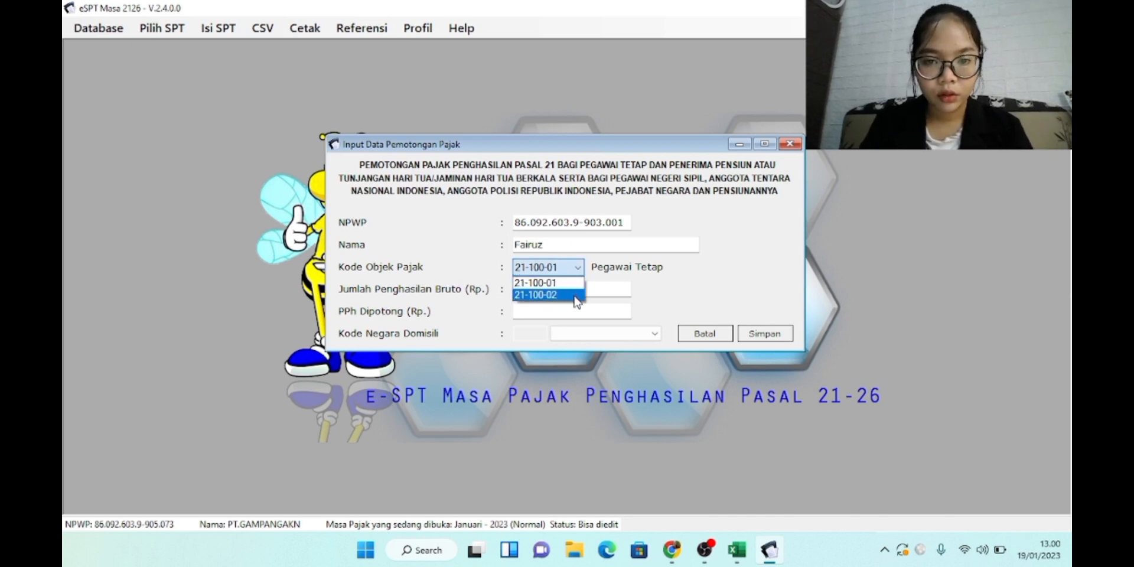
left_click(576, 295)
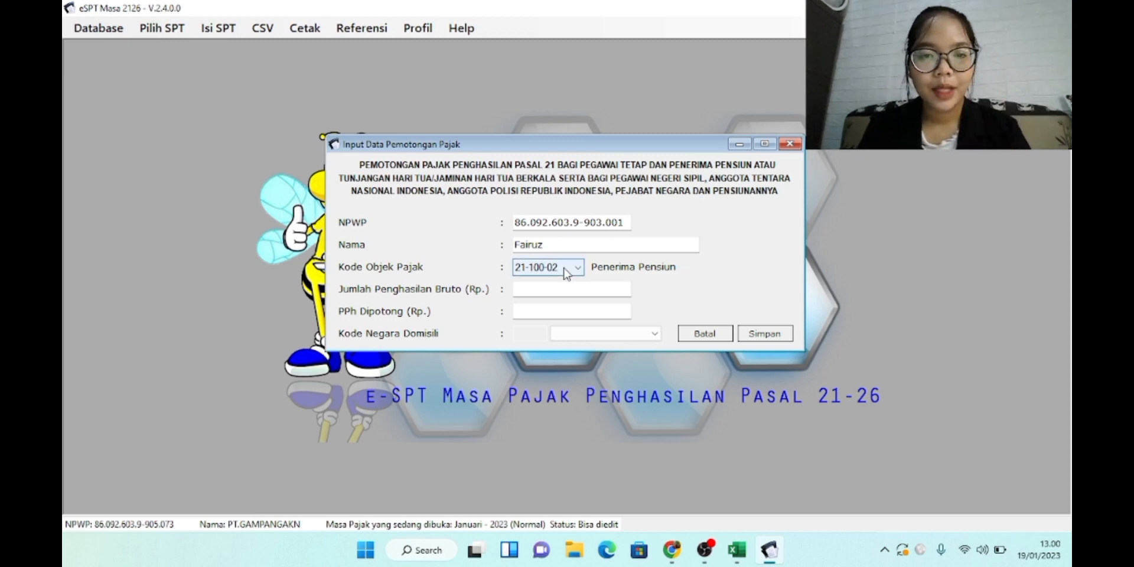
left_click(564, 270)
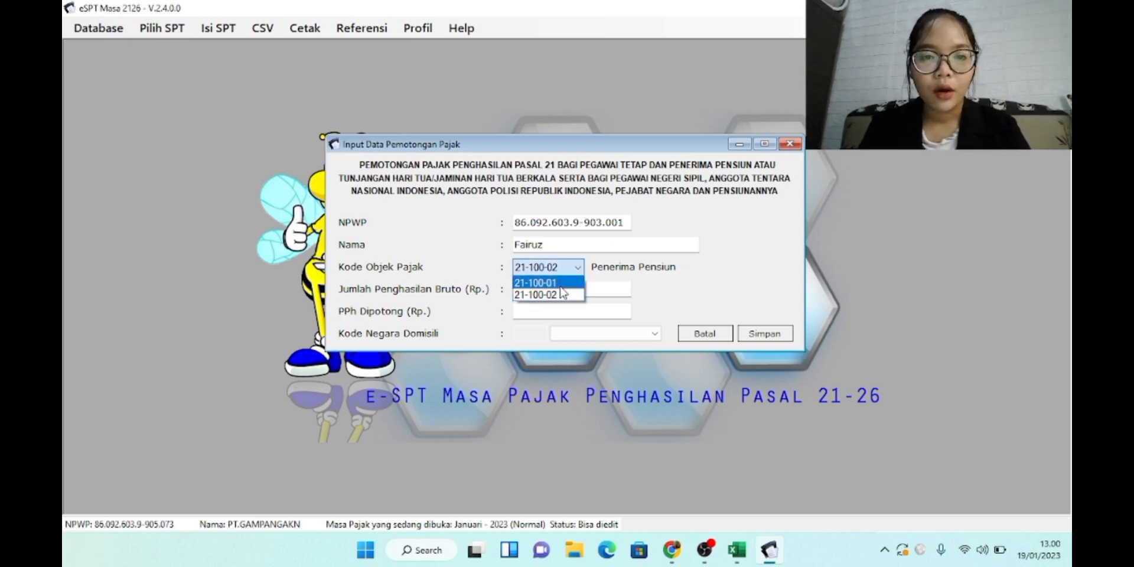
left_click(562, 282)
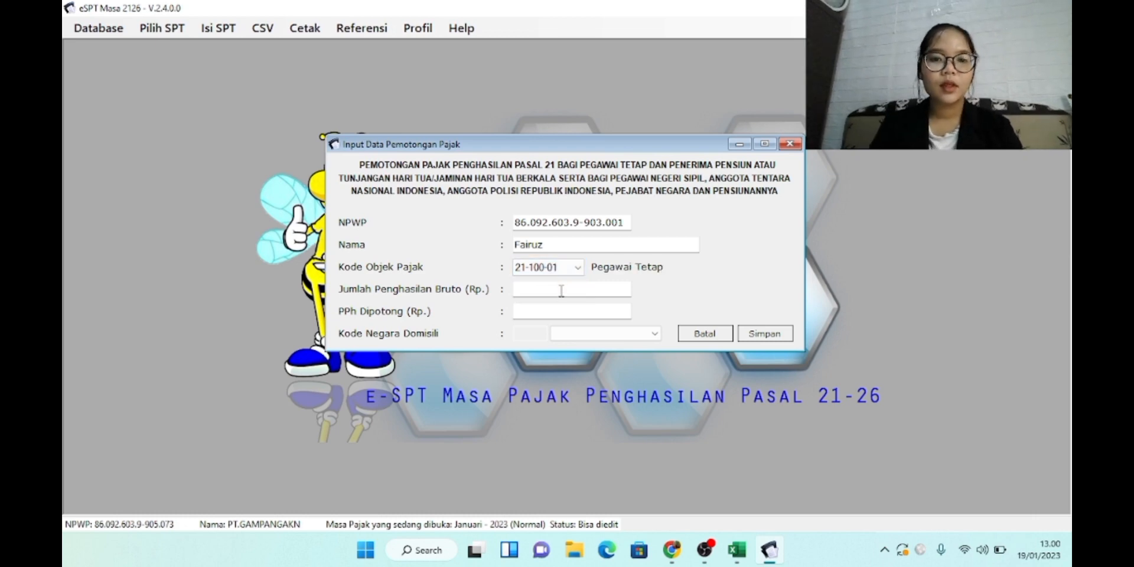
left_click(561, 293)
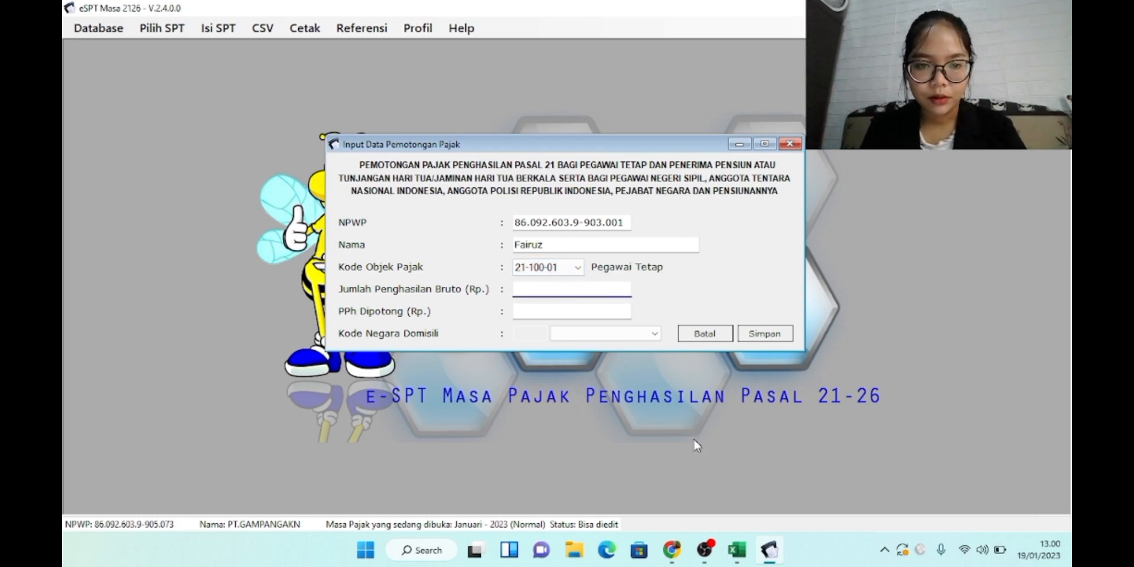
left_click(745, 549)
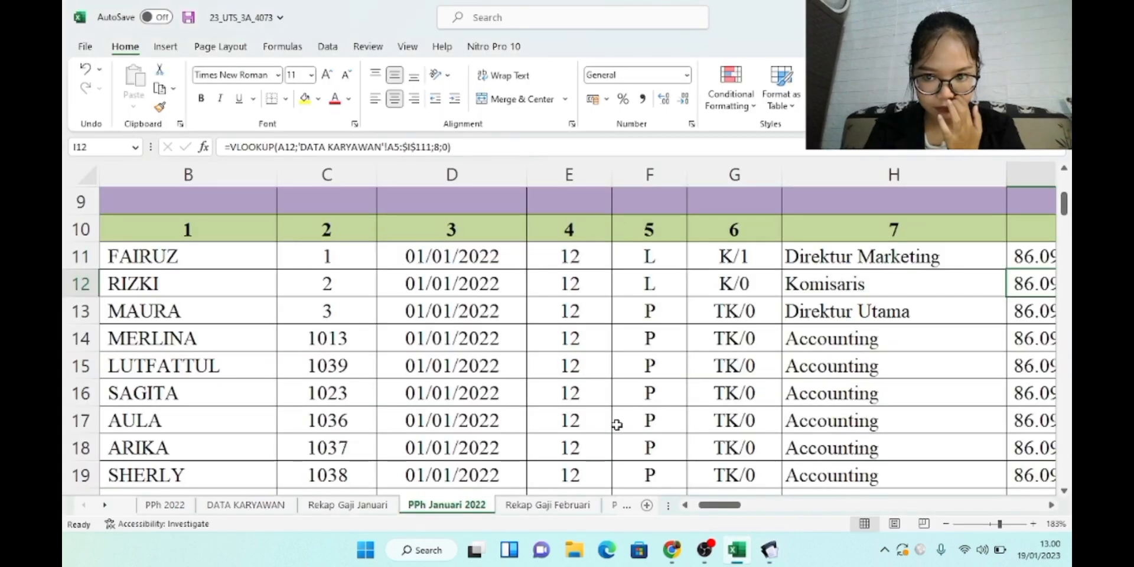
scroll(390, 387, "right", 2)
scroll(676, 384, "down", 2, "ctrl")
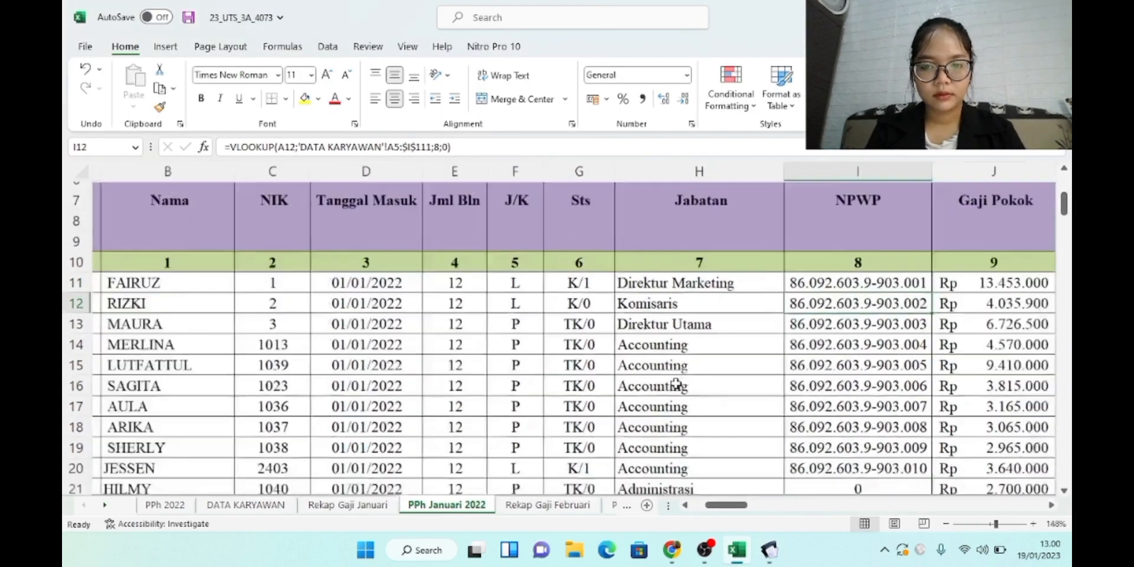
scroll(676, 384, "down", 3, "ctrl")
scroll(676, 384, "right", 10)
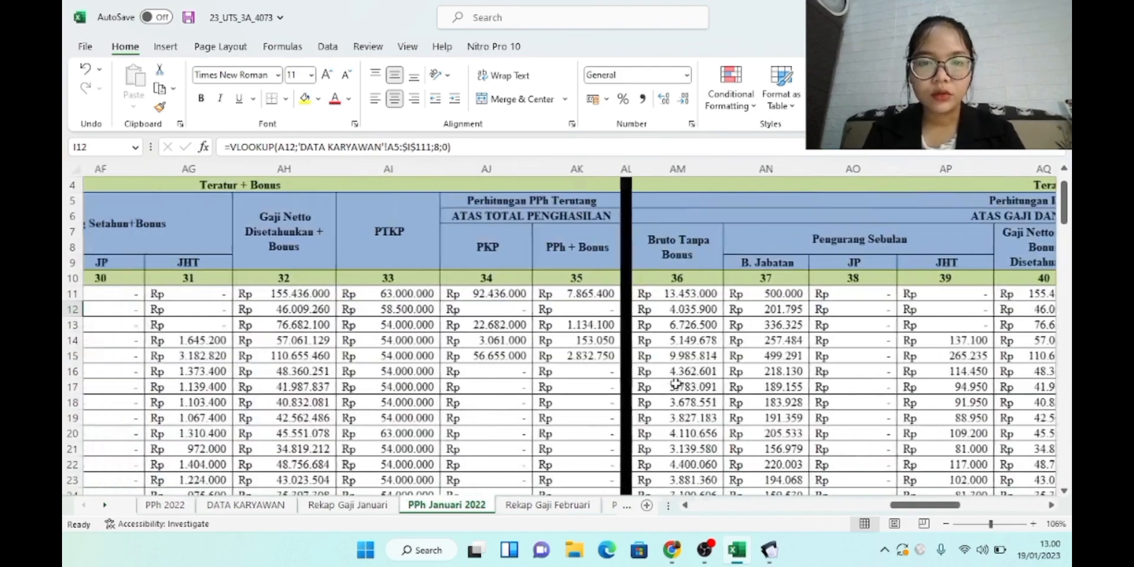
scroll(676, 384, "down", 2, "ctrl")
scroll(676, 385, "down", 1, "ctrl")
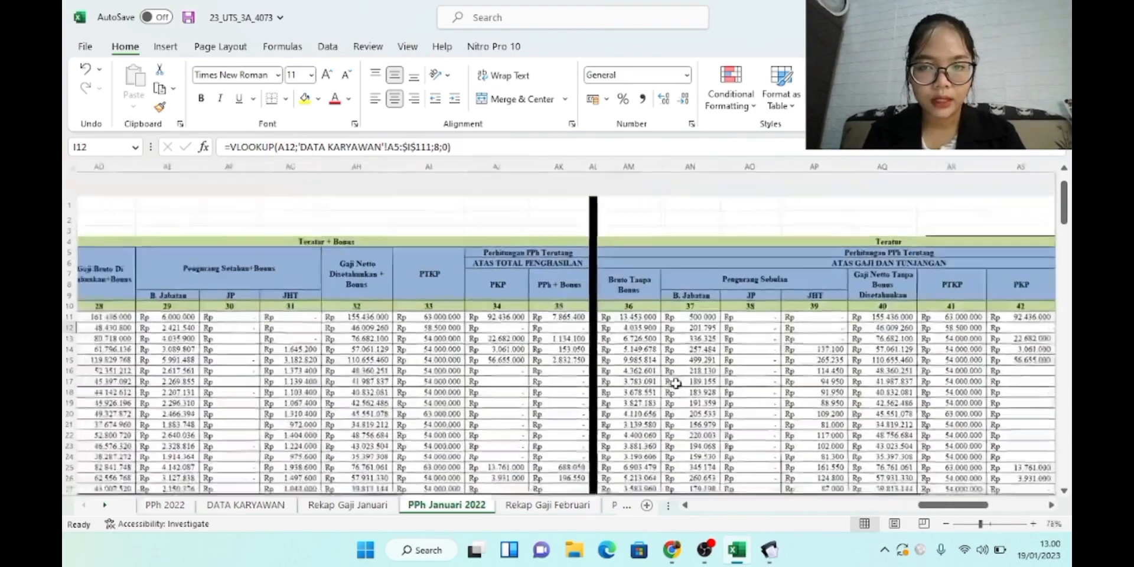
scroll(676, 385, "down", 1, "ctrl")
scroll(676, 385, "left", 6)
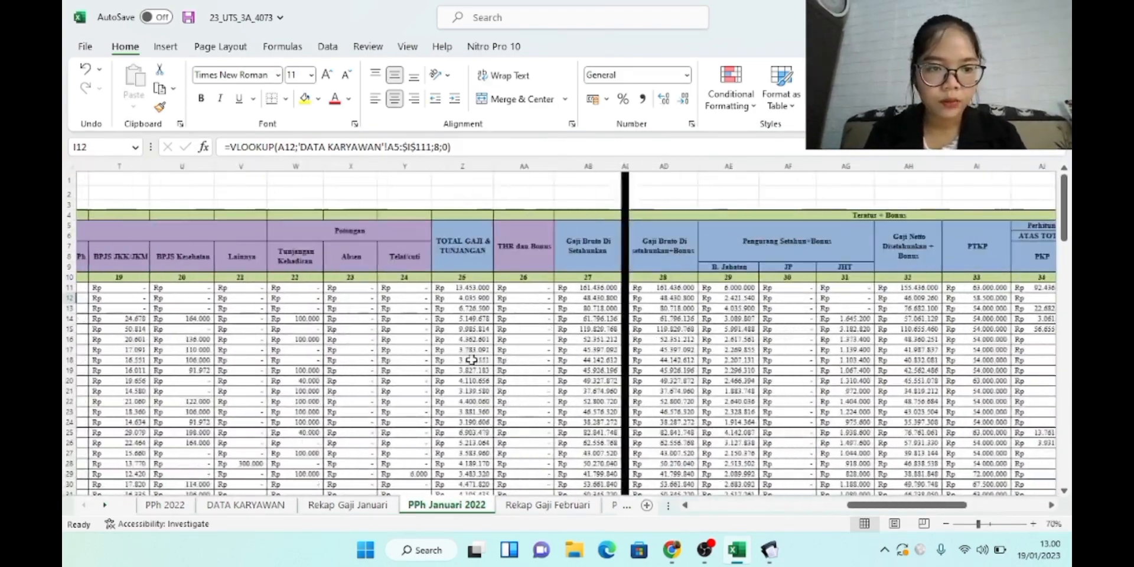
scroll(471, 360, "up", 6, "ctrl")
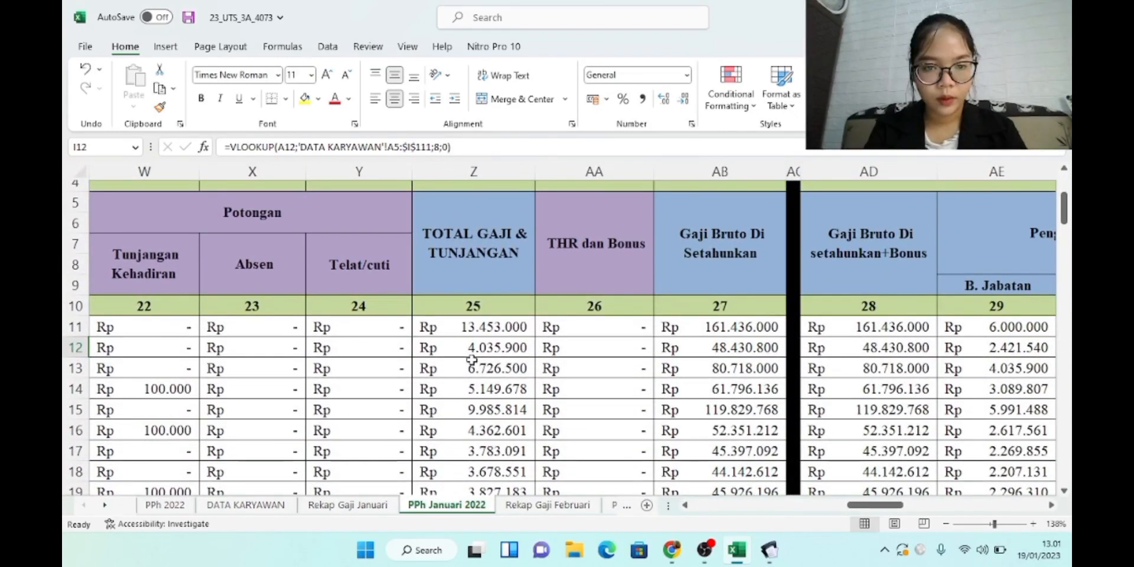
mouse_move(769, 550)
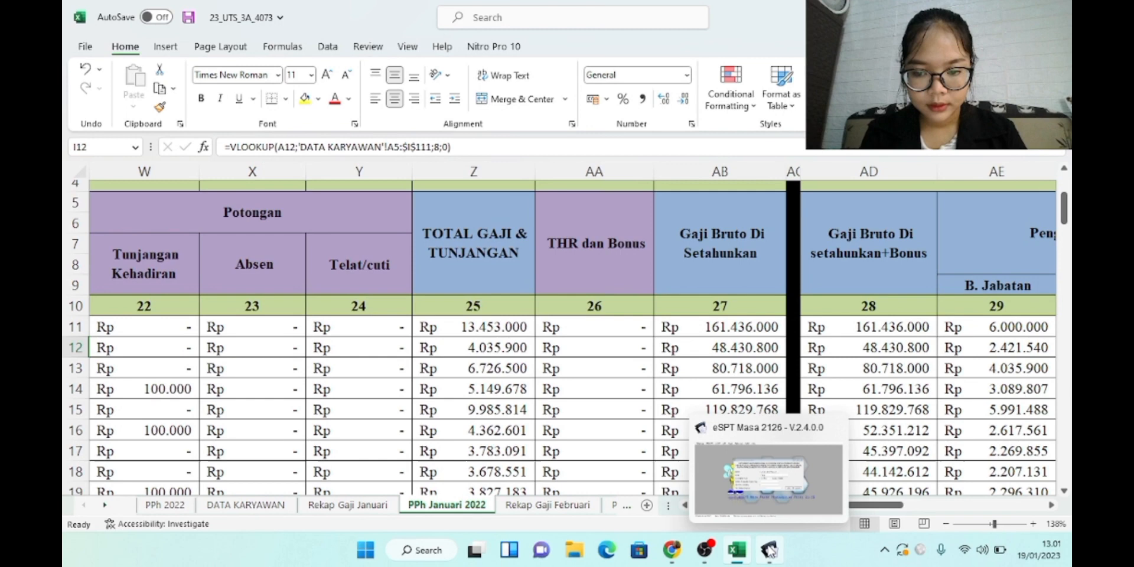
left_click(757, 488)
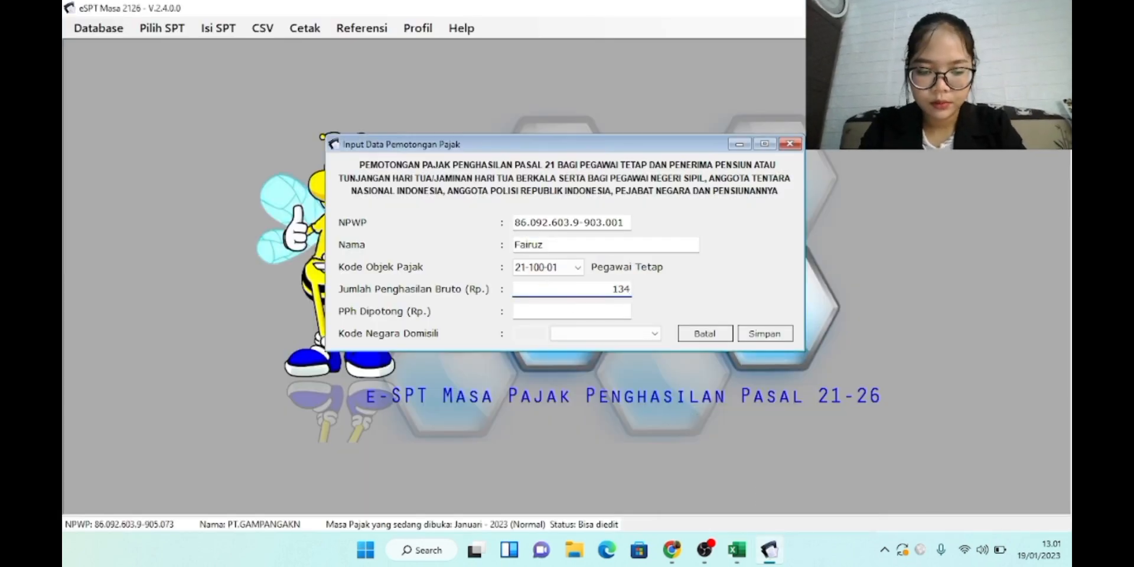
Enter 13.453.000 as gross income and bring up the Excel salary workbook for the withheld tax
type("13453000")
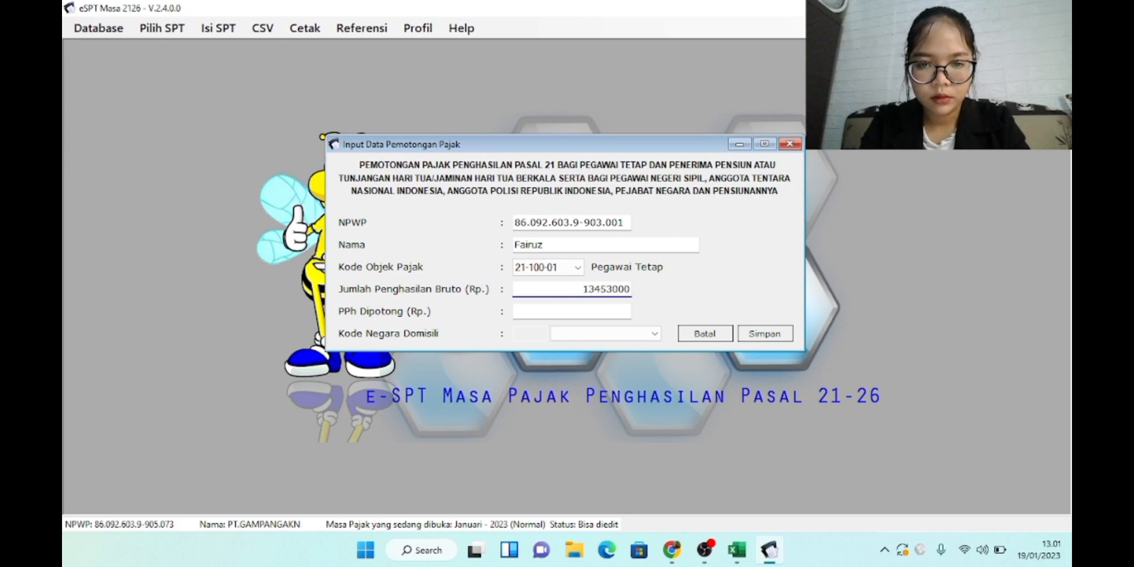
left_click(629, 311)
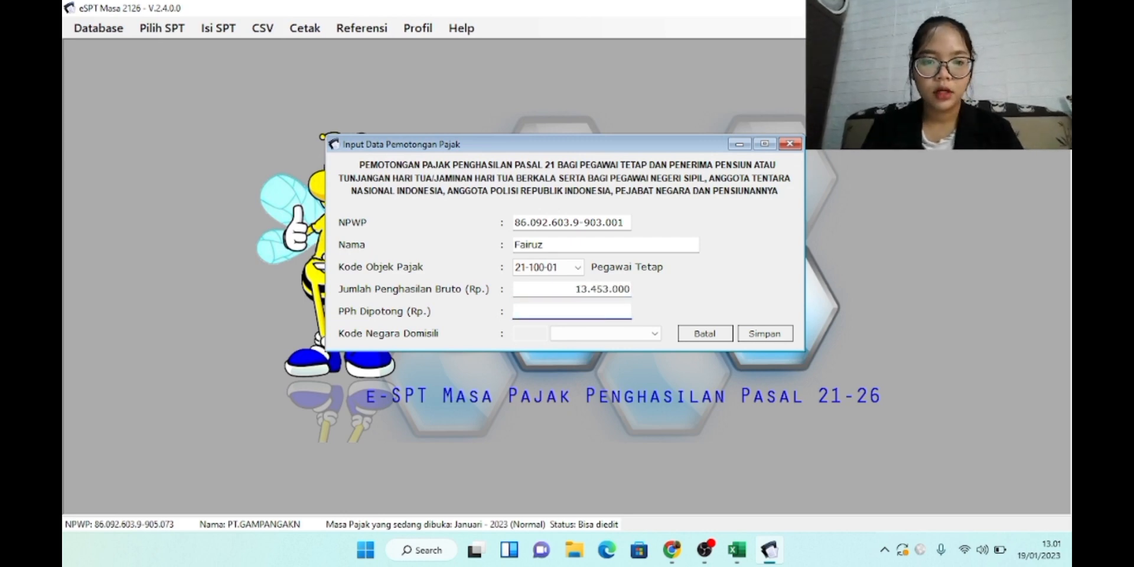
left_click(718, 478)
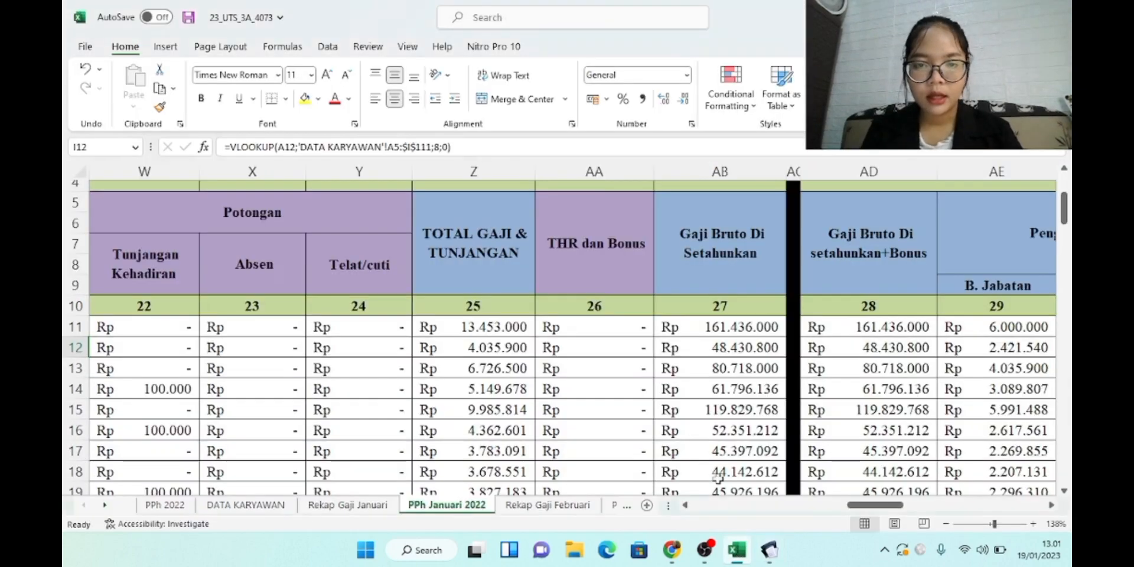
scroll(719, 419, "up", 2)
scroll(721, 416, "right", 4)
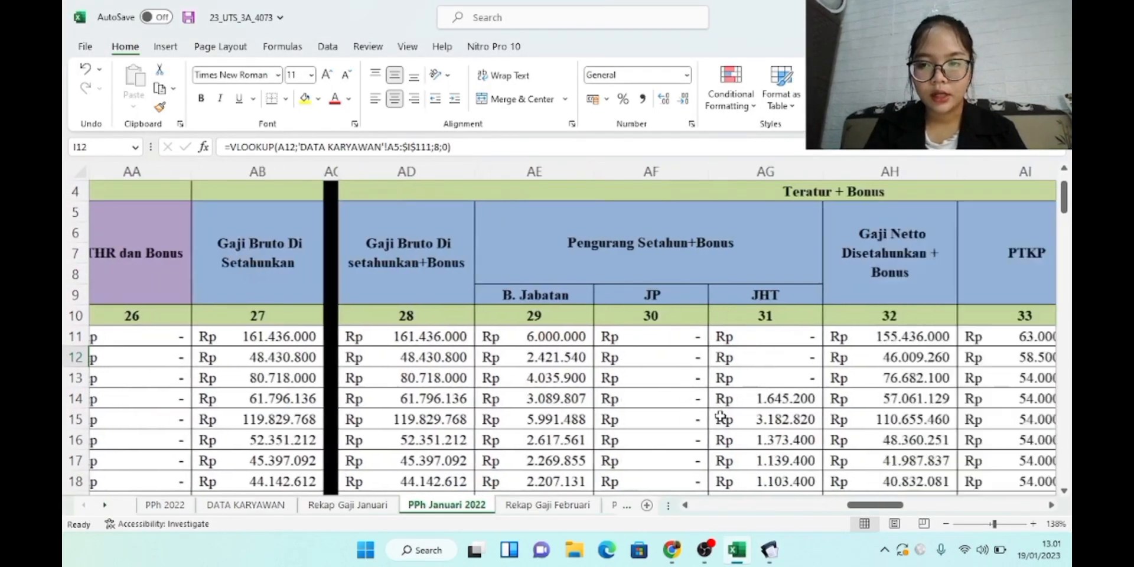
scroll(721, 416, "right", 10)
scroll(720, 416, "right", 3)
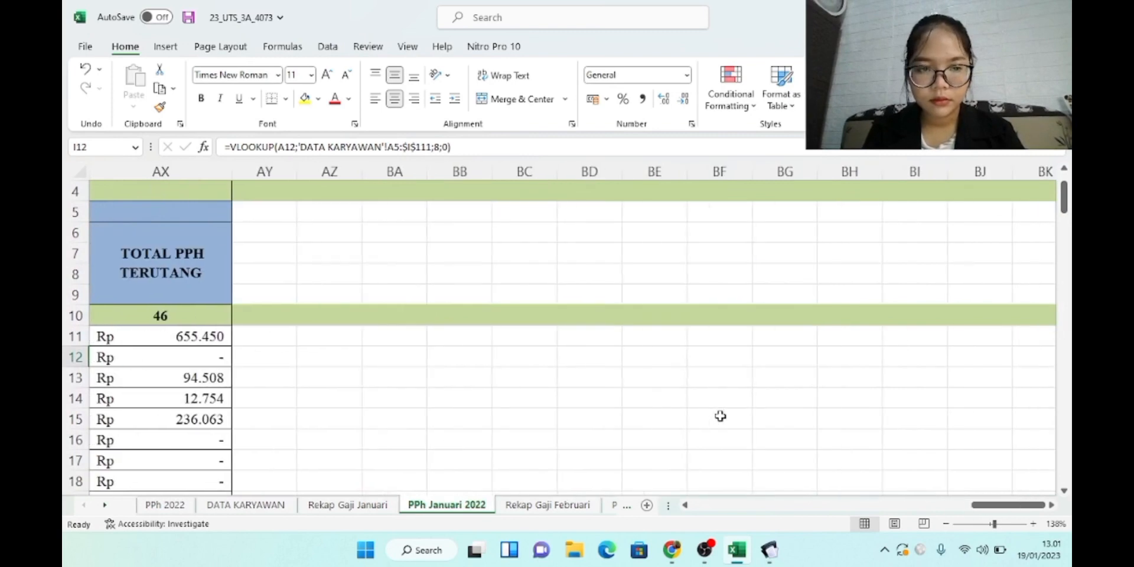
scroll(720, 417, "left", 2)
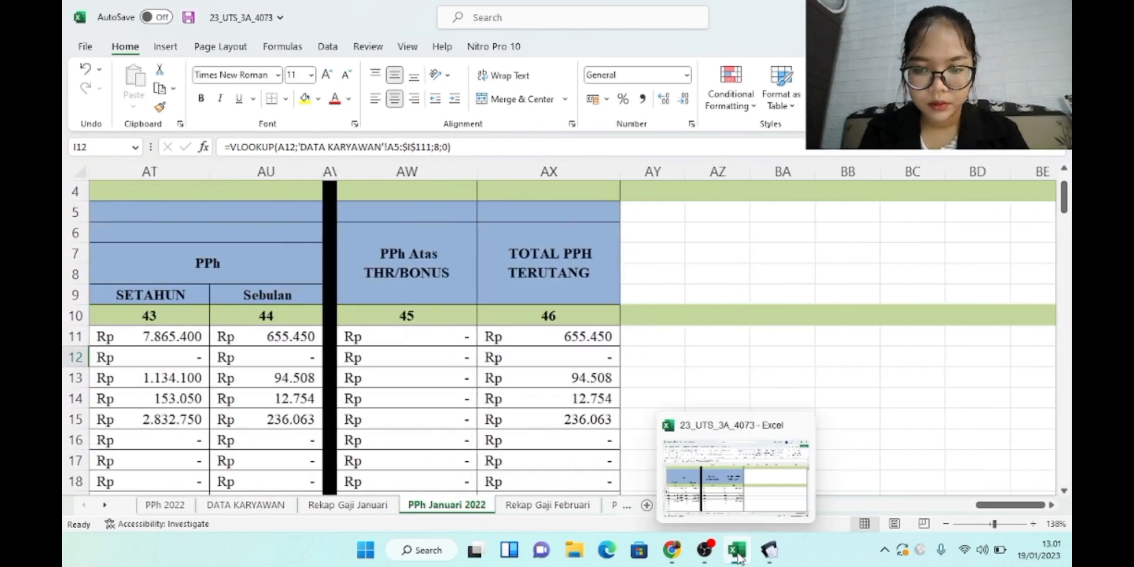
Enter 655.450 as PPh Dipotong and save the withholding record, confirming Yes
mouse_move(771, 555)
left_click(760, 515)
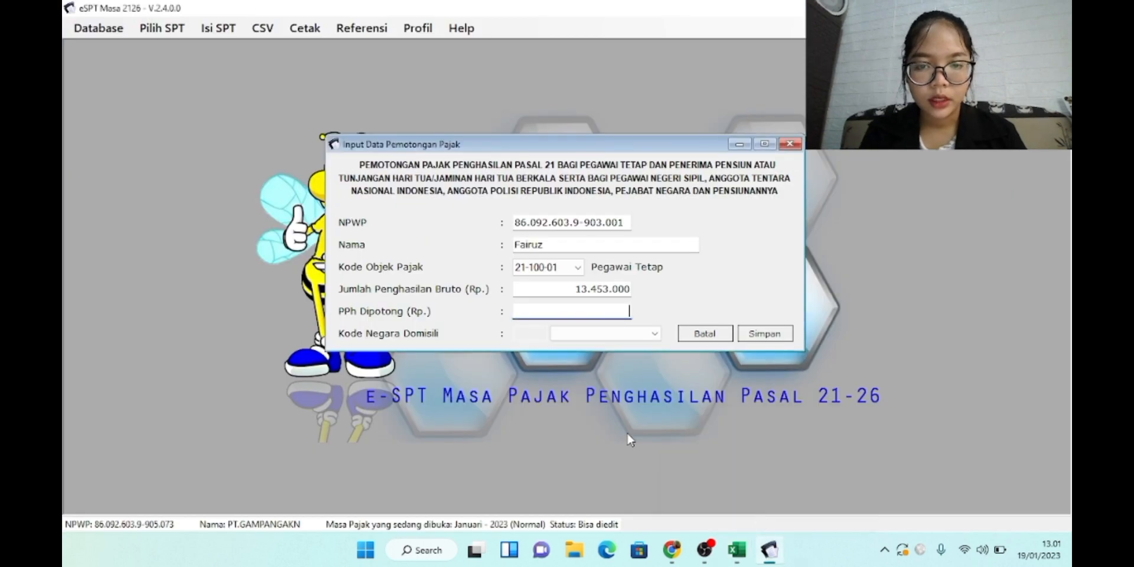
type("655450")
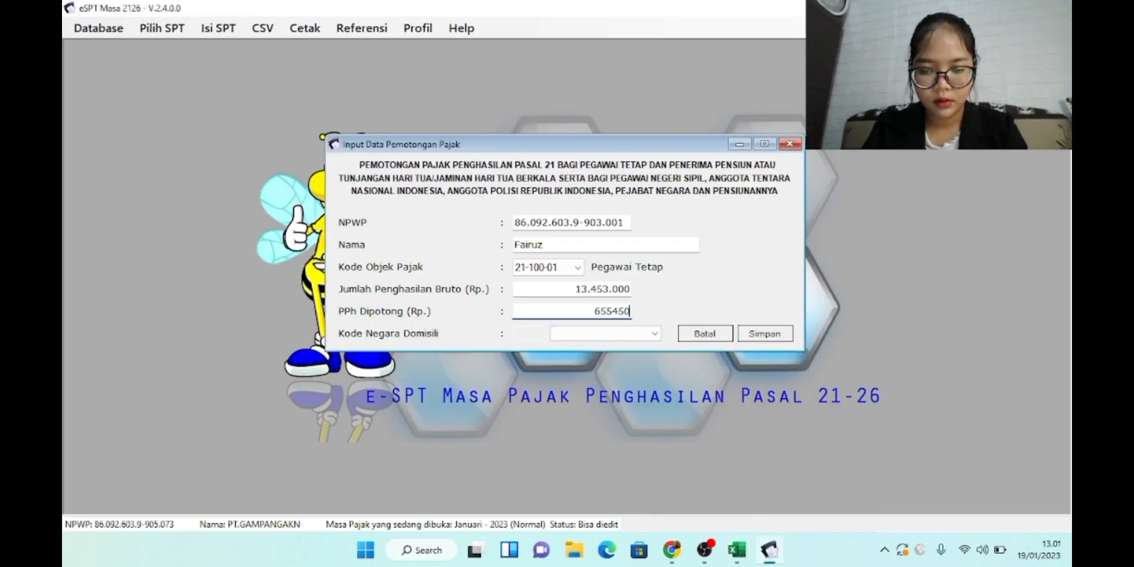
key("Tab")
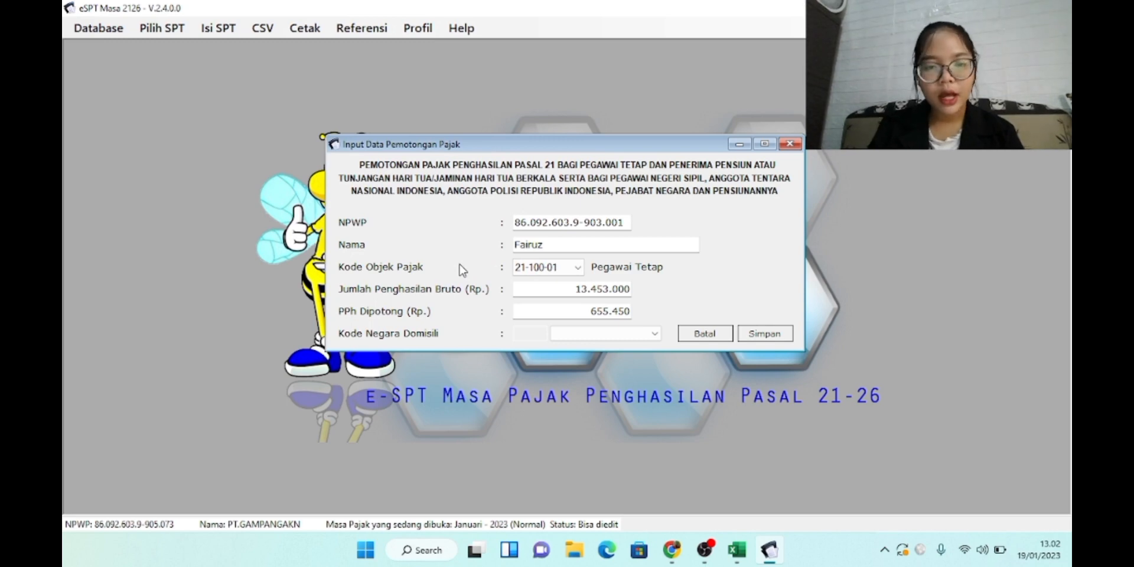
left_click(765, 336)
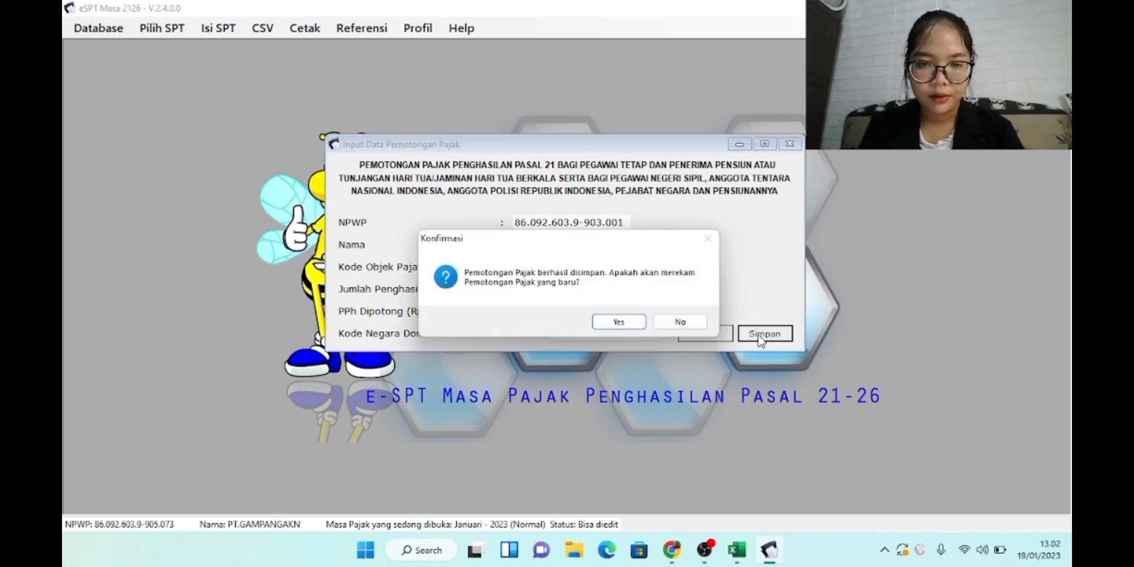
left_click(620, 322)
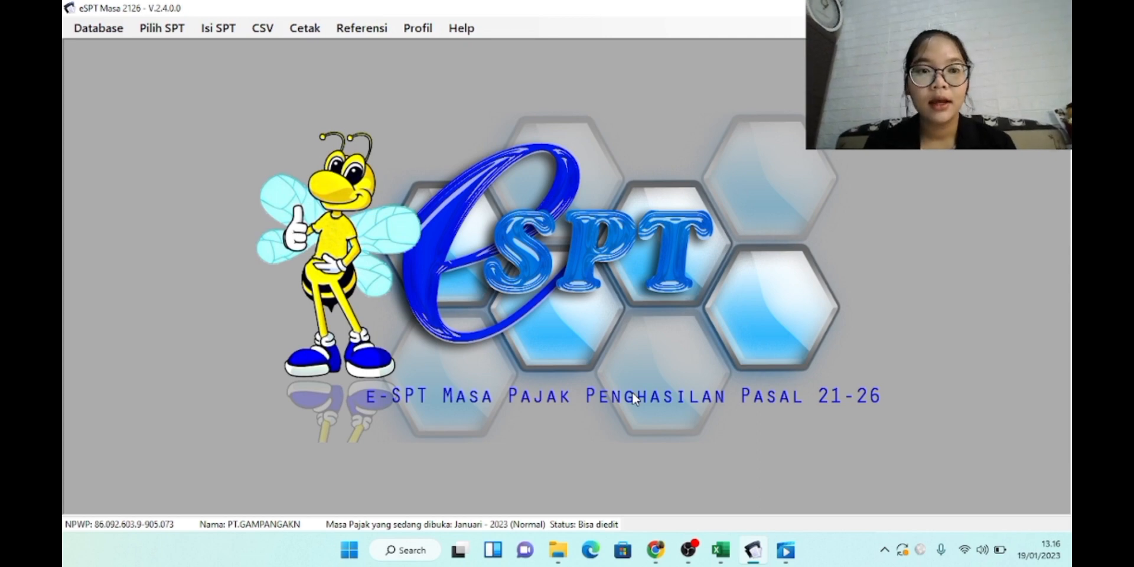
Reopen the Satu Masa Pajak withholding list and save Bagian B with zero employees and pensioners
left_click(229, 30)
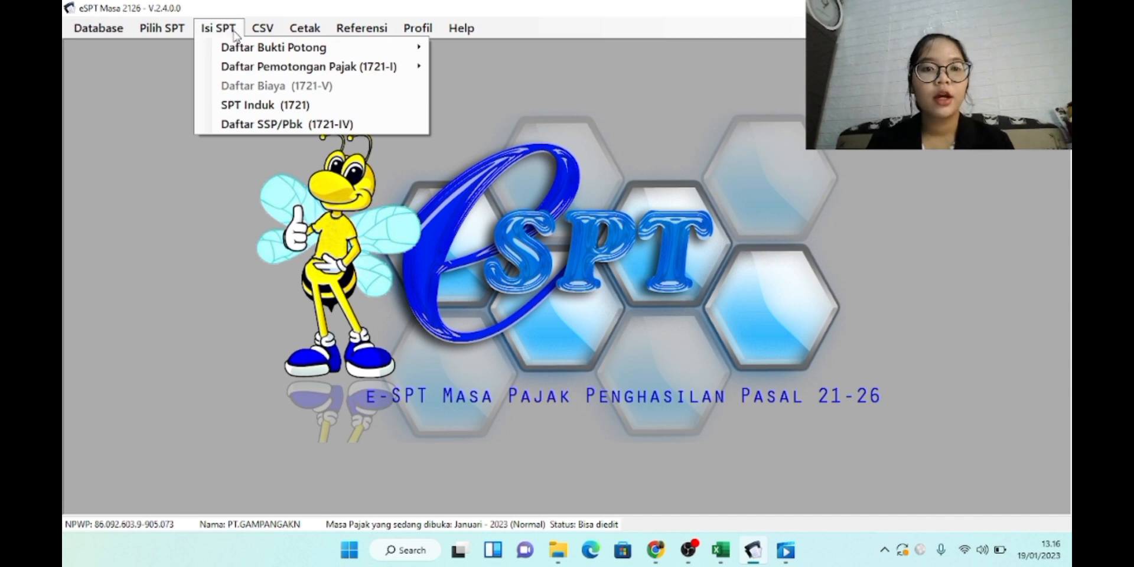
mouse_move(250, 72)
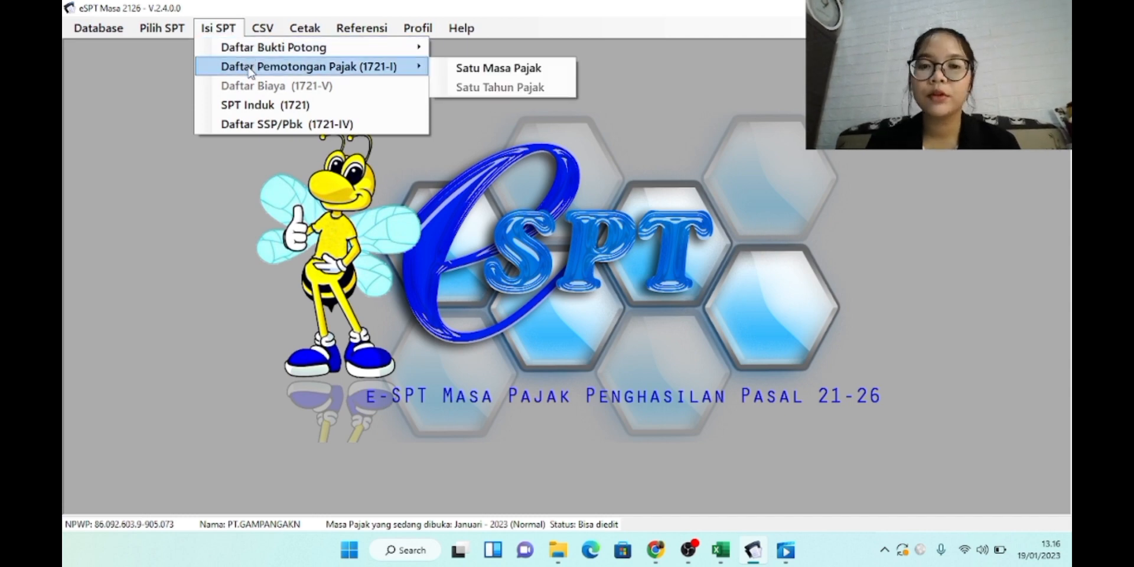
left_click(454, 69)
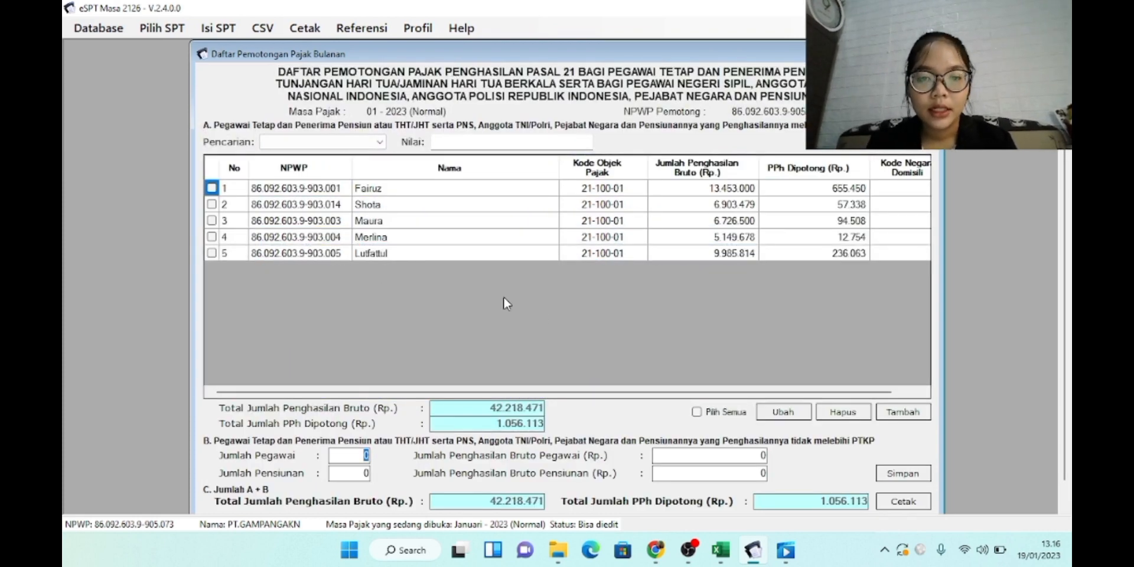
left_click_drag(601, 55, 602, 42)
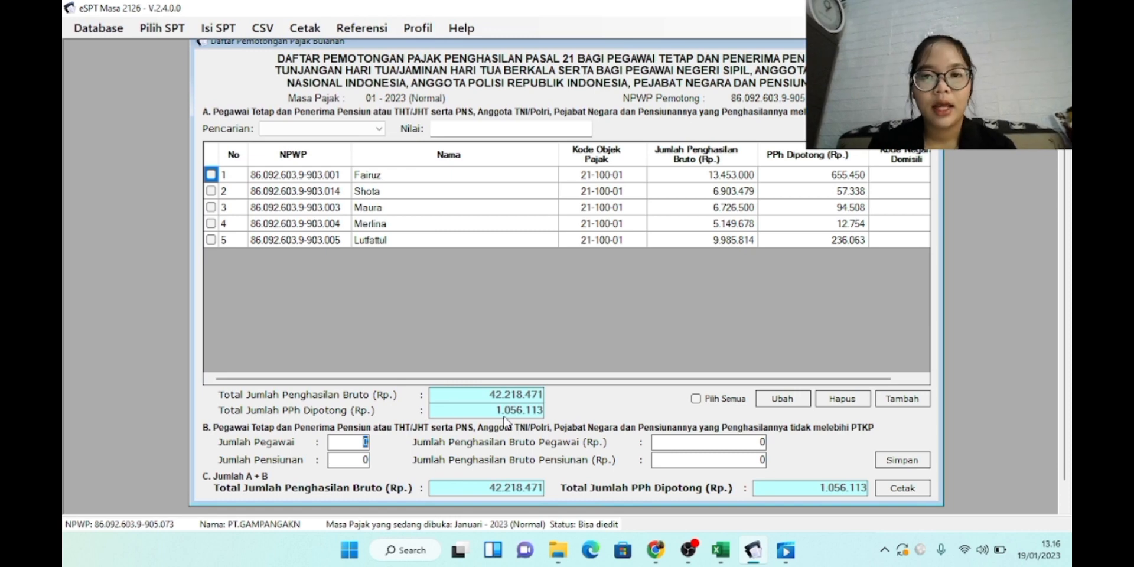
left_click(893, 466)
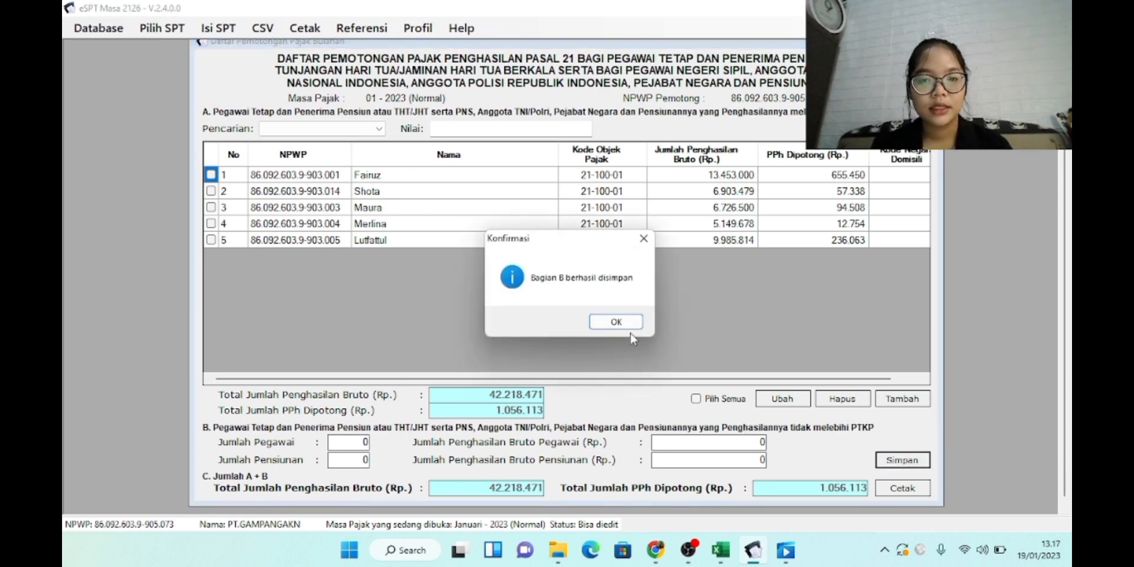
left_click(621, 321)
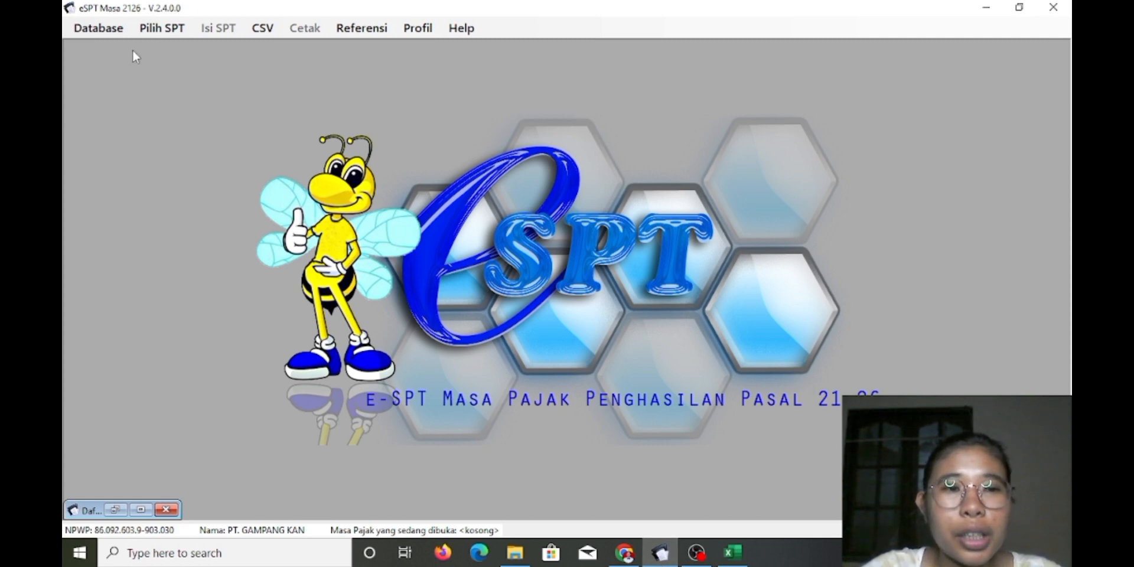
Look through the list of existing returns, then close it without opening one
left_click(162, 28)
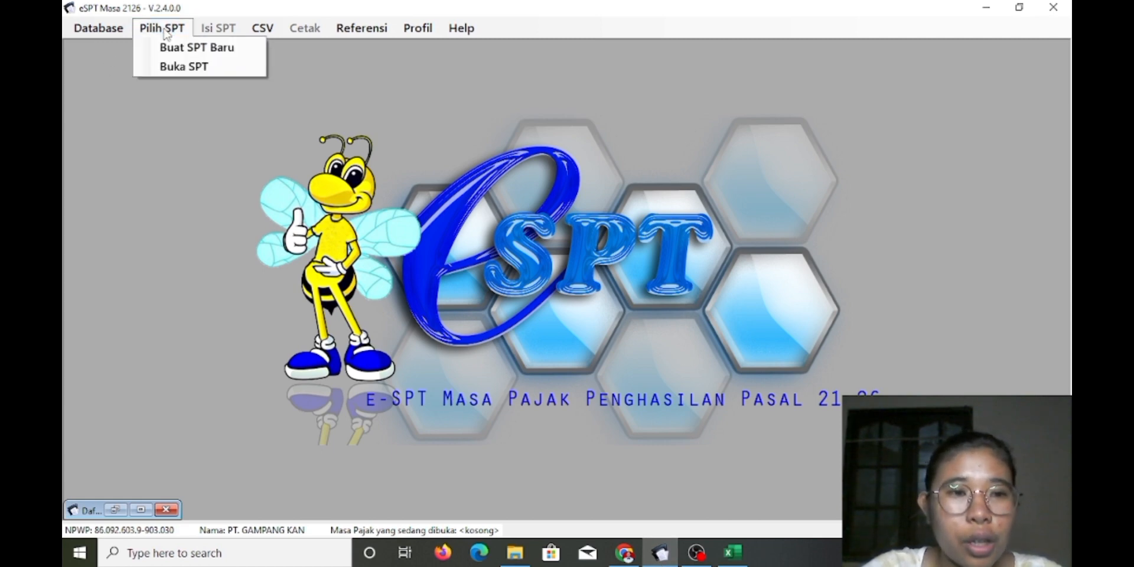
left_click(198, 66)
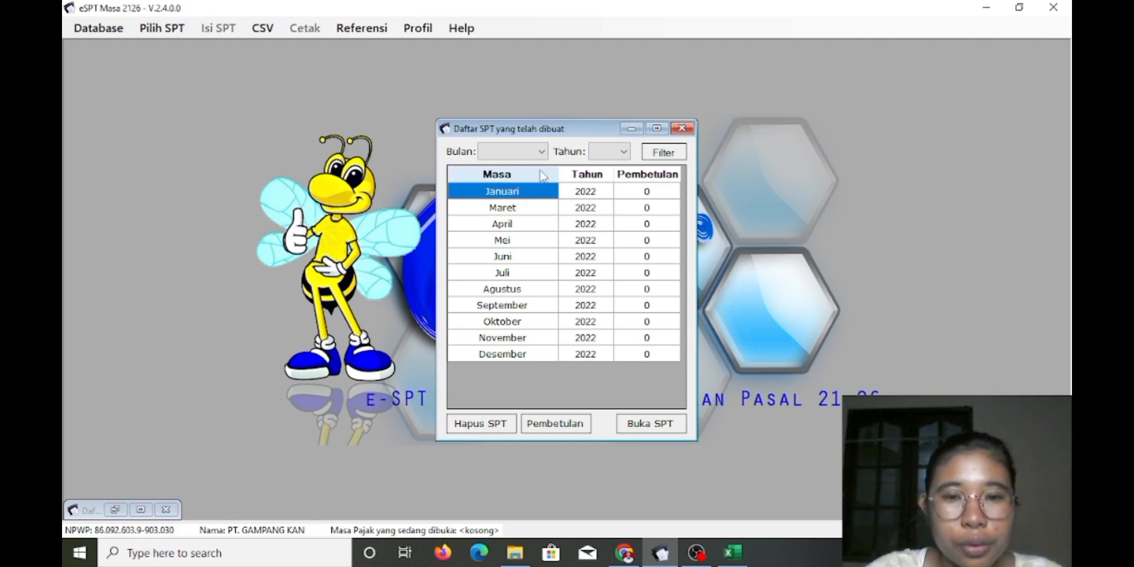
left_click(542, 151)
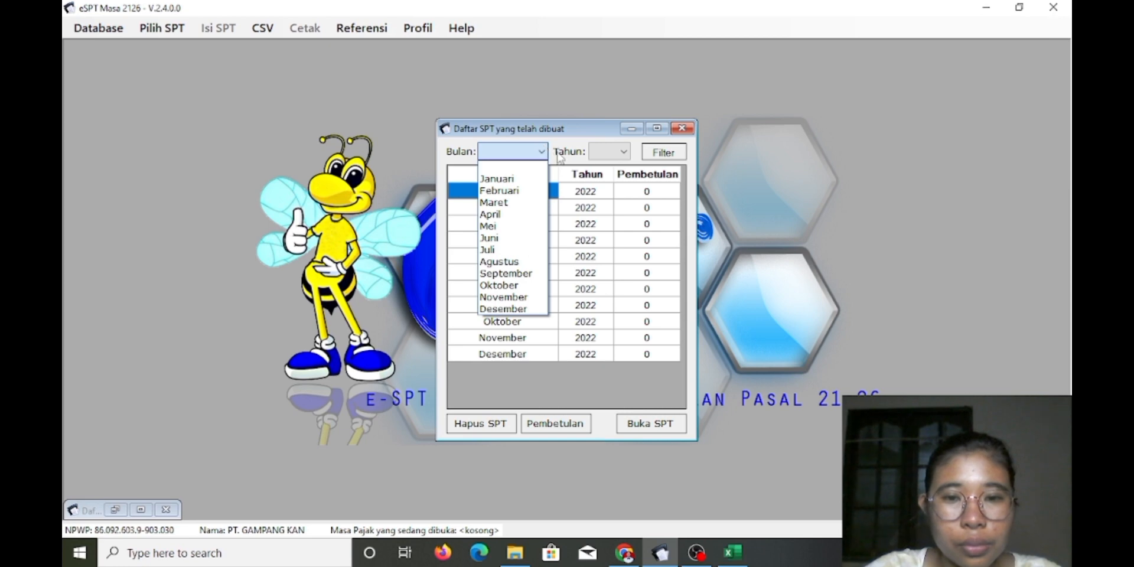
left_click(561, 159)
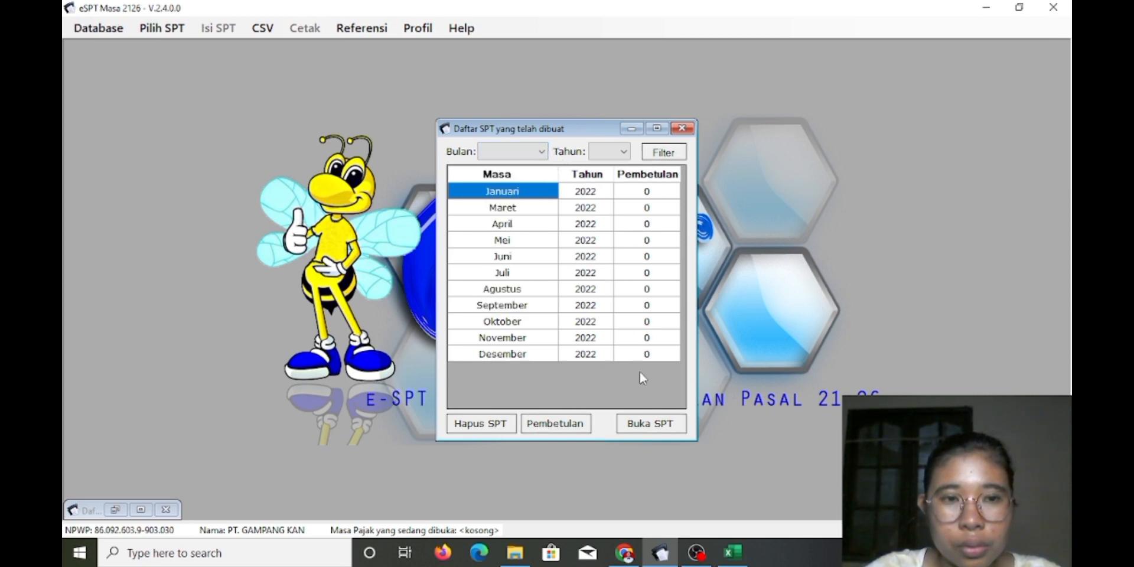
left_click(682, 129)
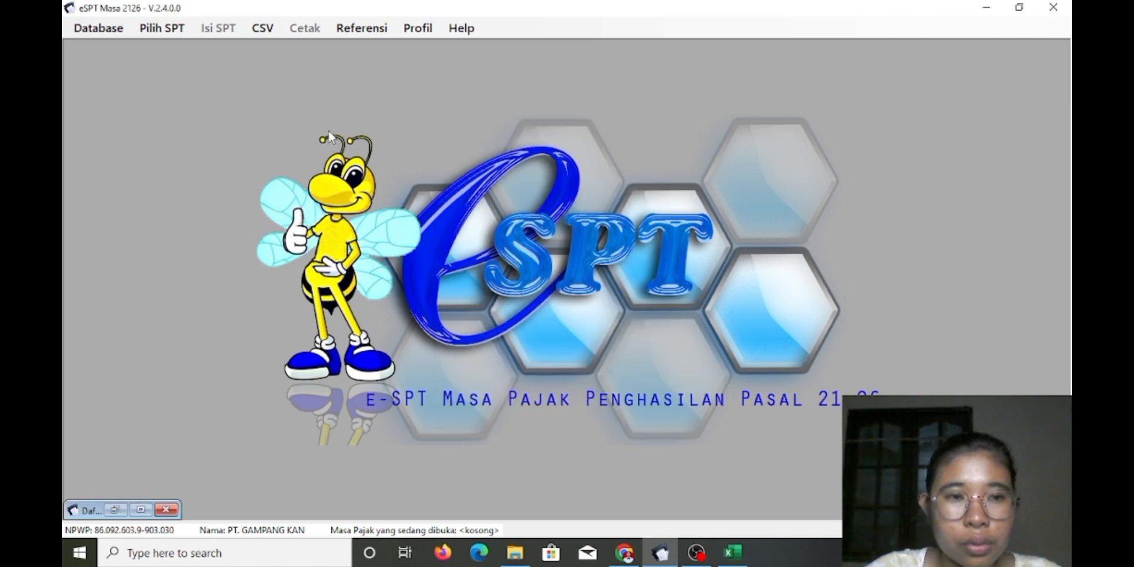
Create a new SPT for the Februari 2022 tax period
left_click(162, 28)
left_click(183, 50)
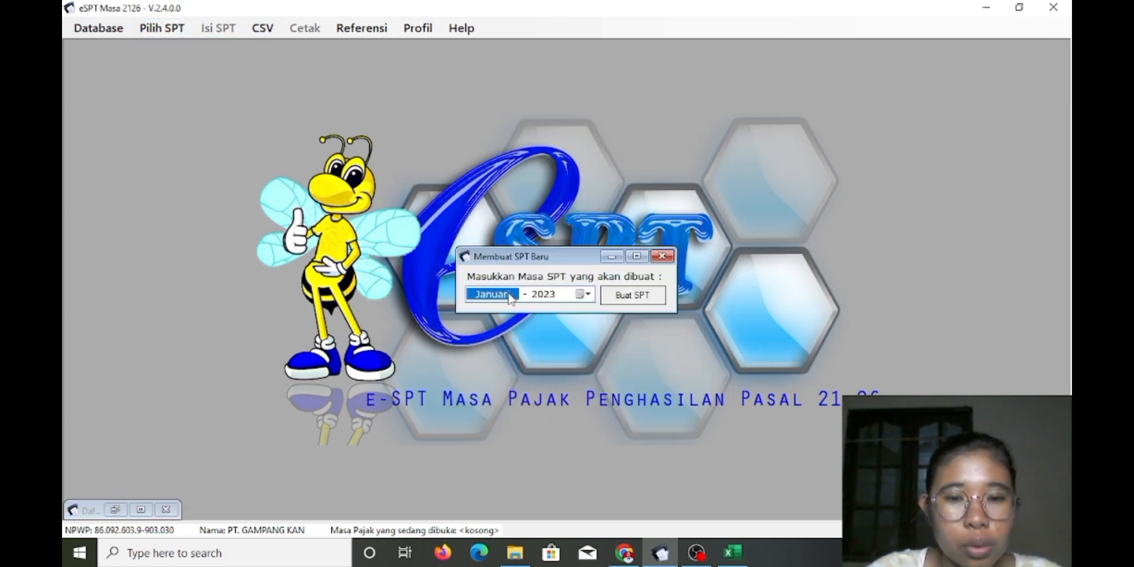
left_click(587, 298)
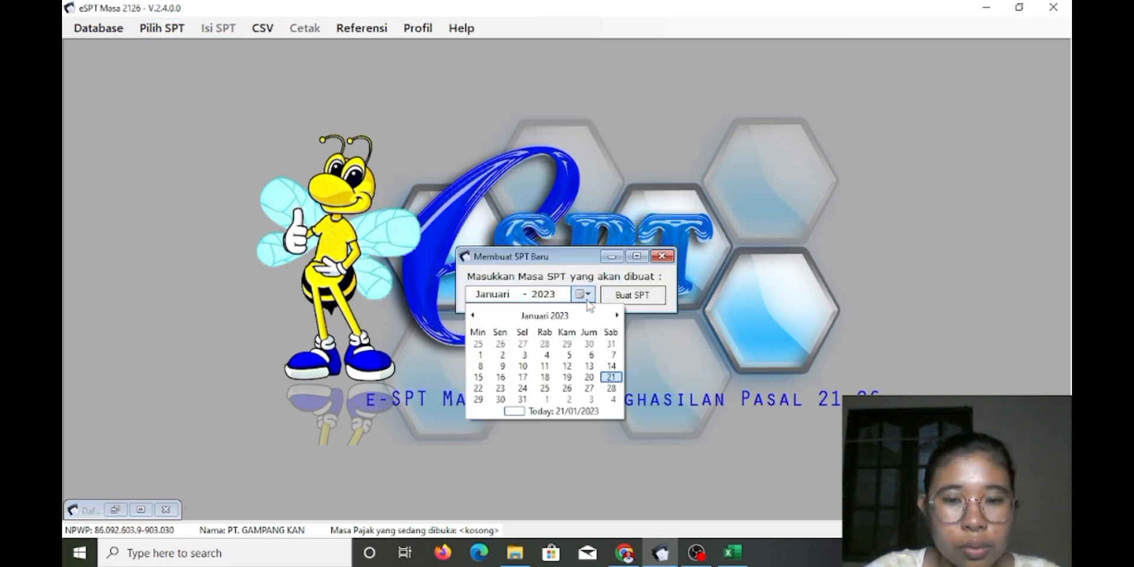
double_click(481, 318)
left_click(602, 339)
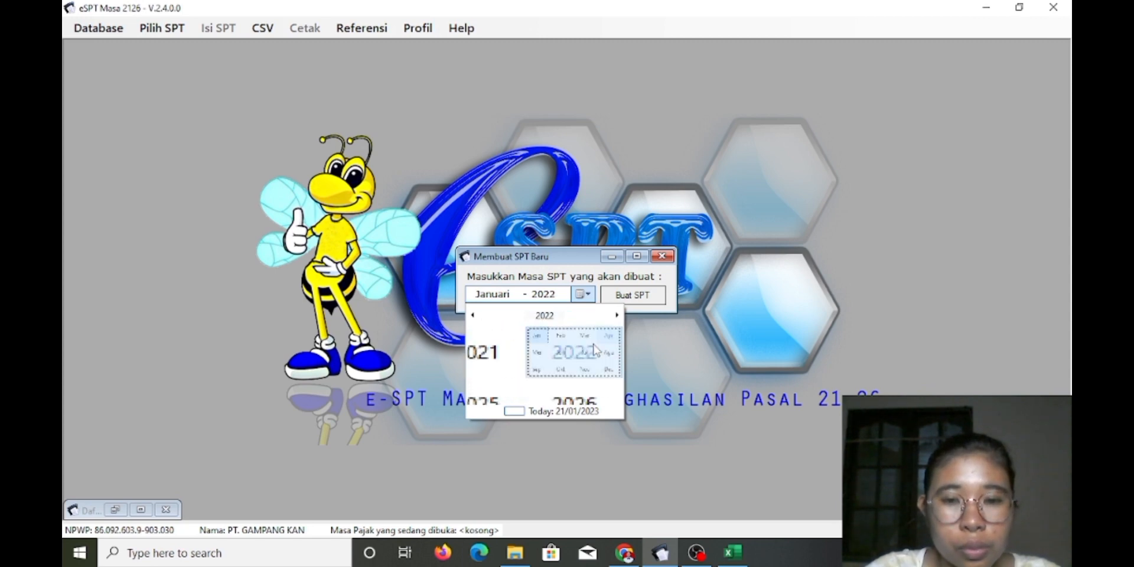
left_click(525, 347)
left_click(526, 348)
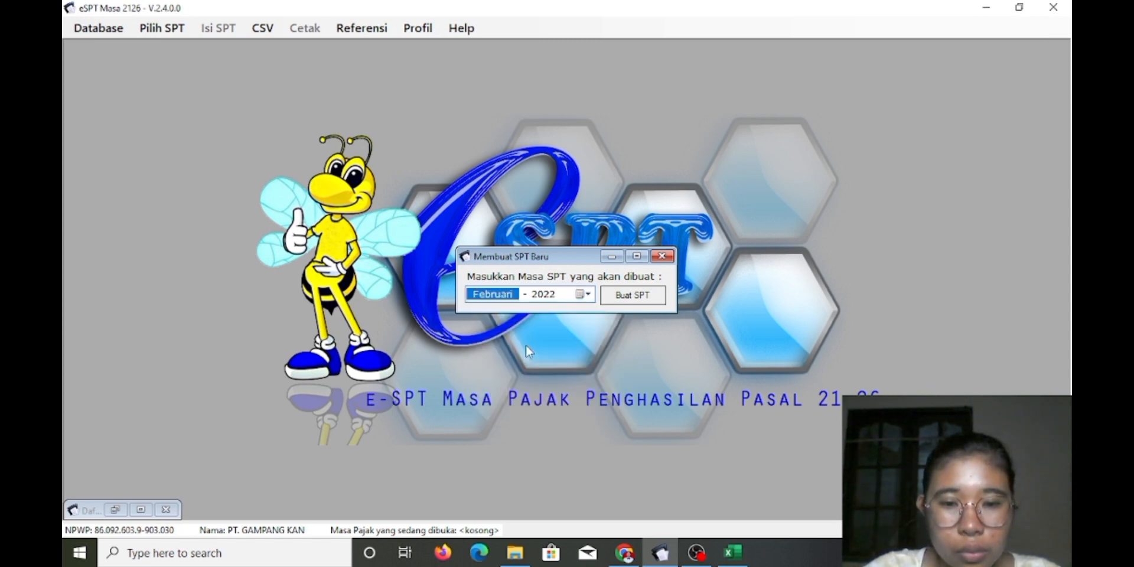
left_click(643, 301)
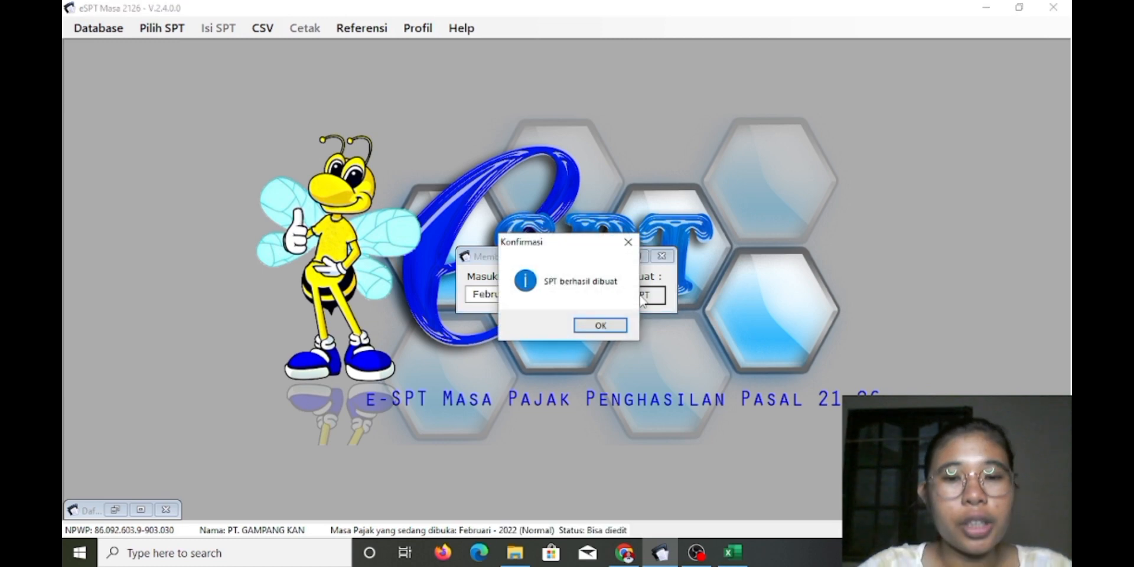
left_click(608, 330)
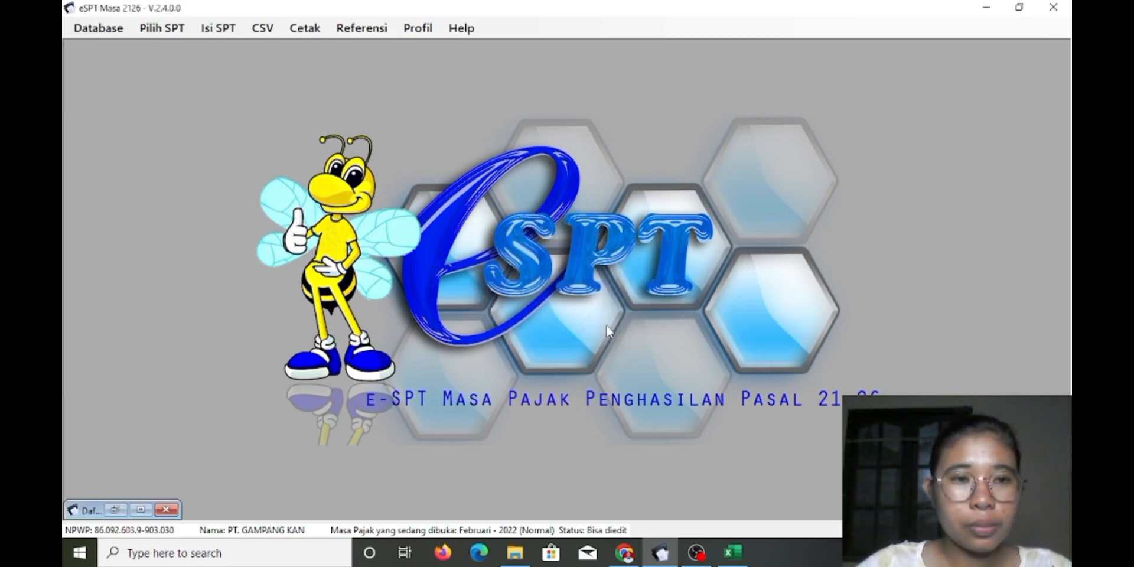
Open the Februari 2022 SPT from the list of created returns
left_click(162, 28)
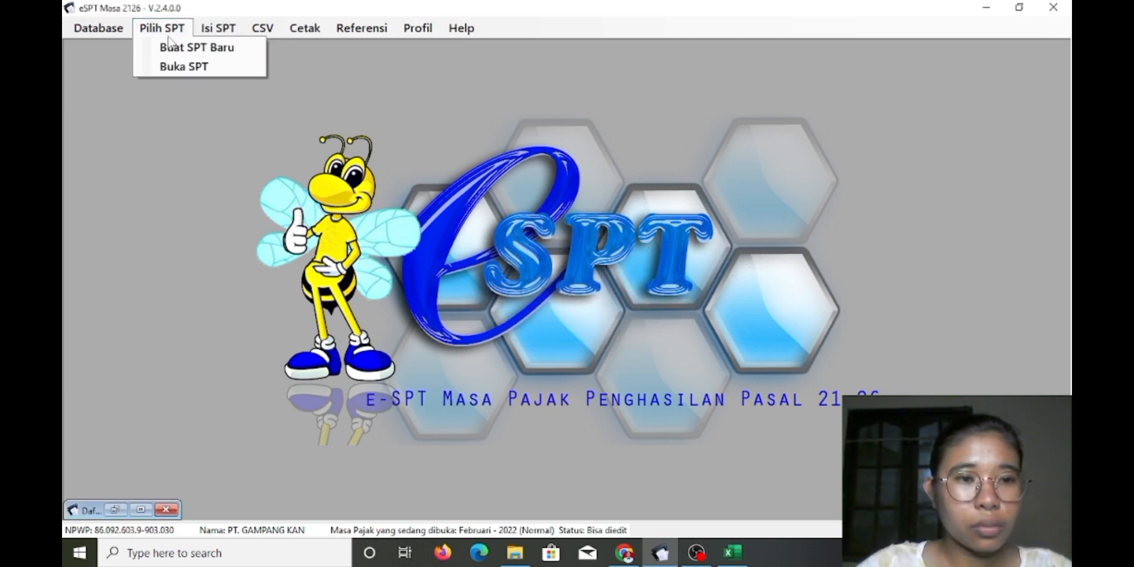
left_click(208, 59)
left_click(533, 208)
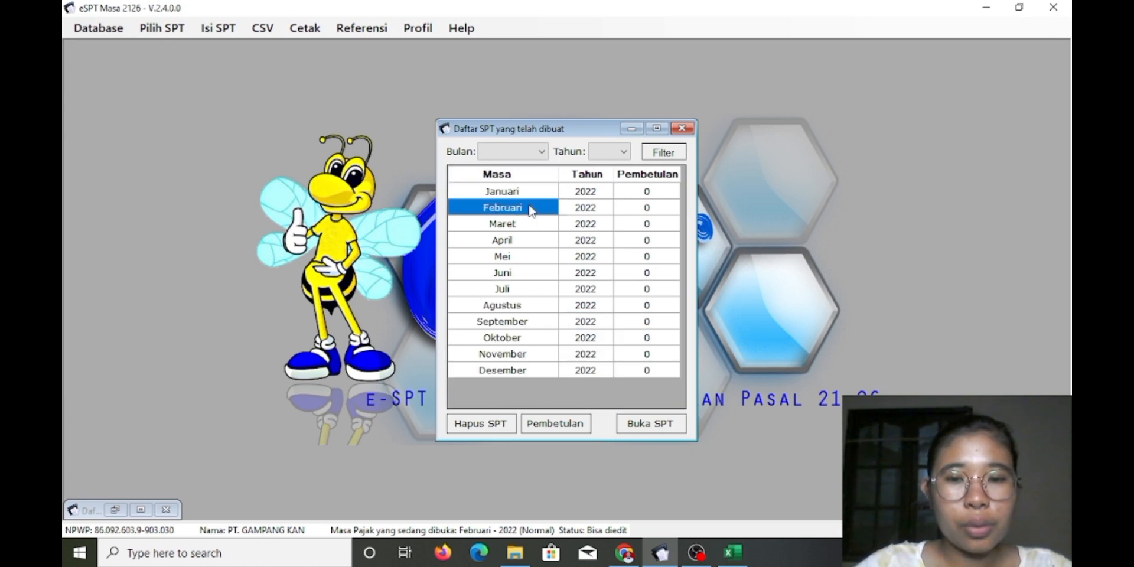
left_click(645, 427)
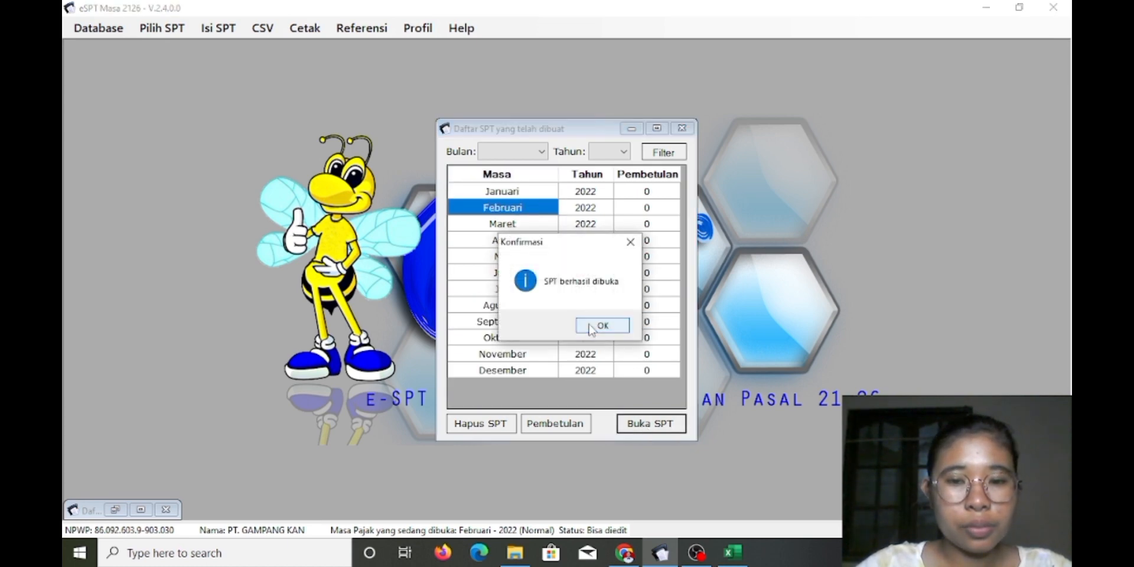
left_click(591, 325)
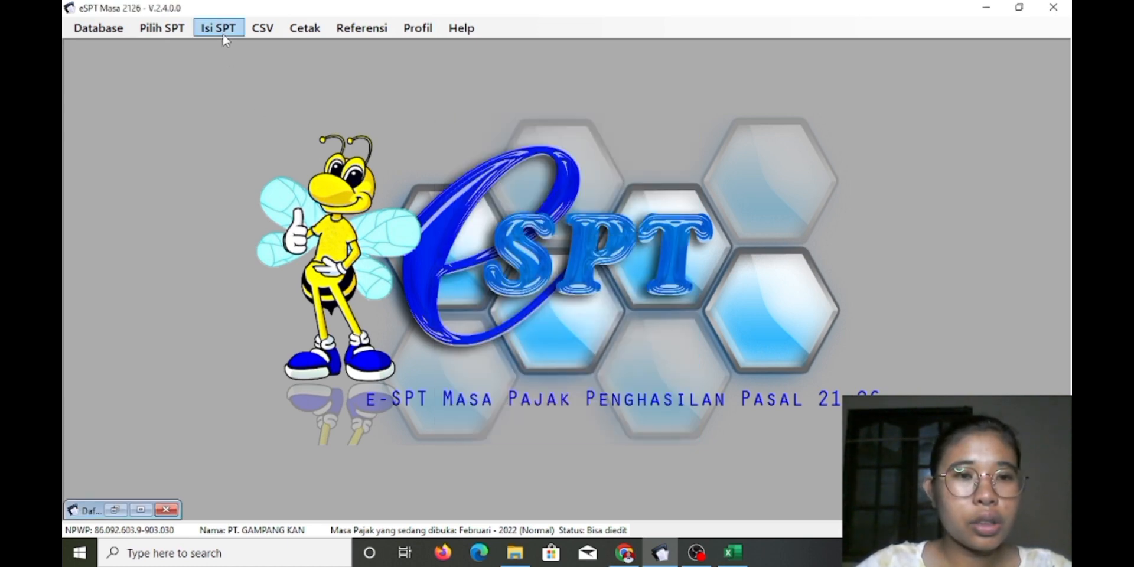
Open the Ekspor Bukti Potong window from the CSV menu
left_click(260, 29)
mouse_move(262, 28)
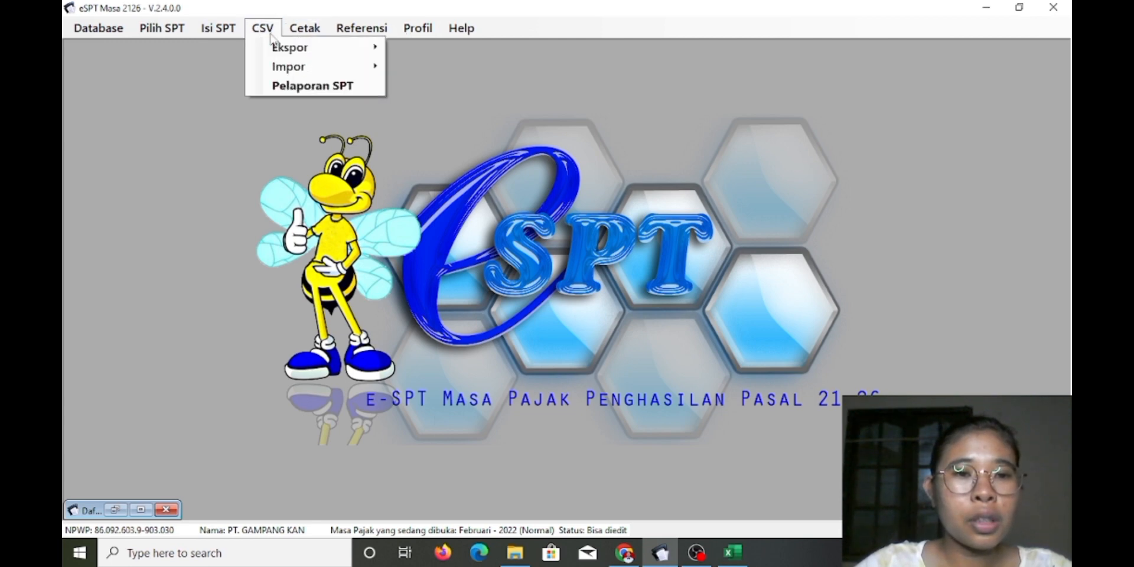
mouse_move(284, 47)
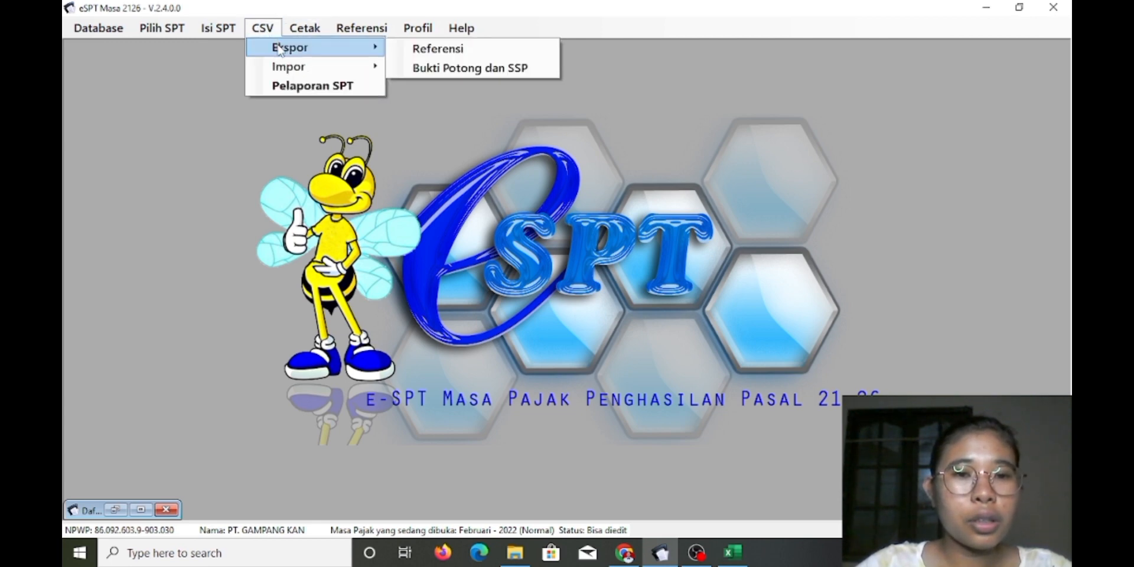
left_click(446, 67)
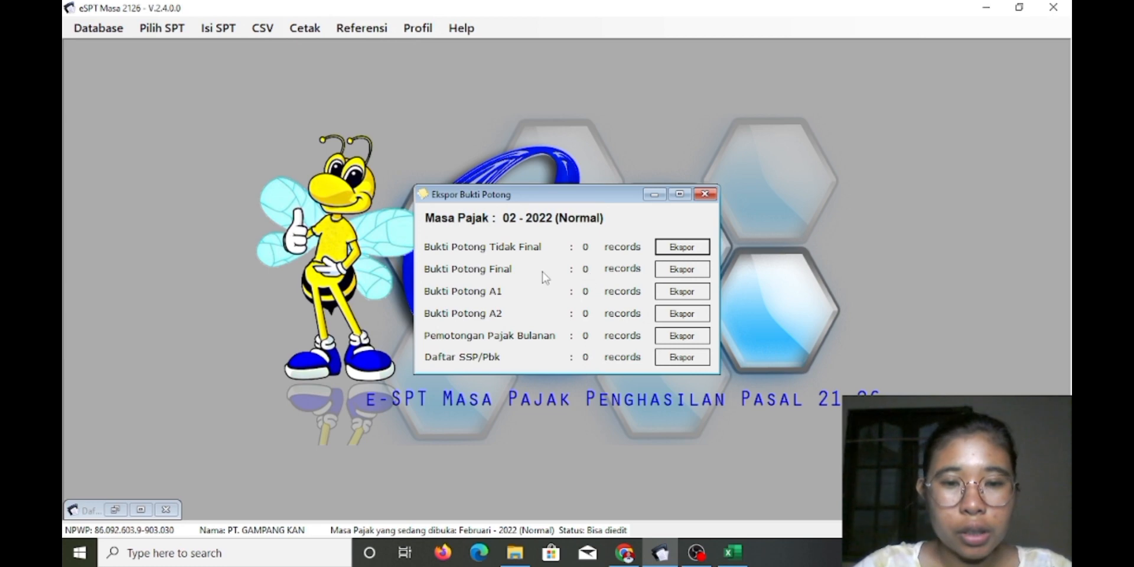
Export the Februari 2022 withholding list as 'CSV bulan Februari' and close the export window
left_click(678, 337)
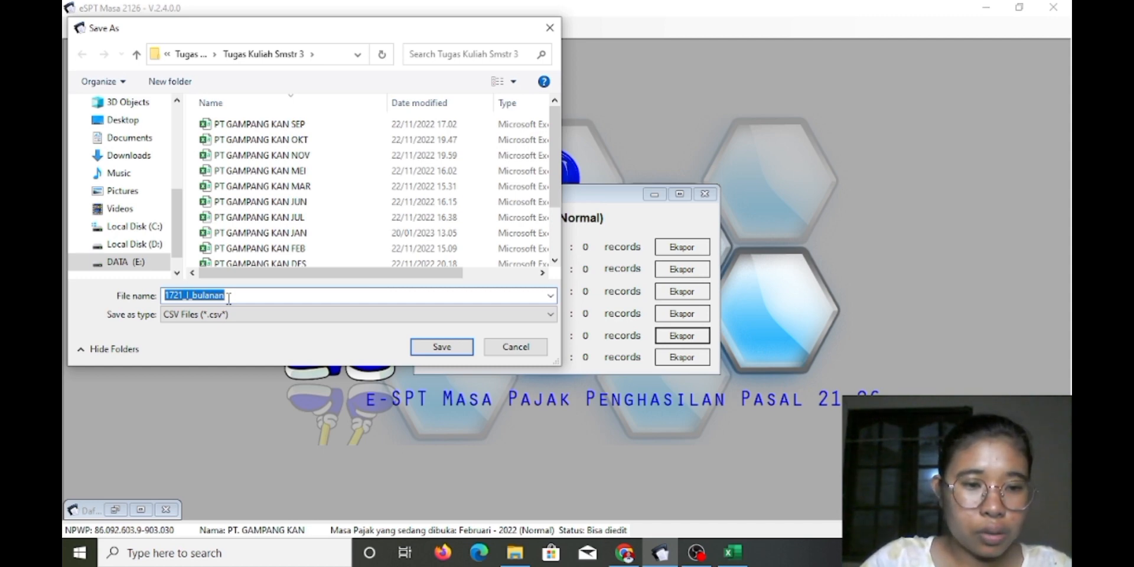
key("BackSpace")
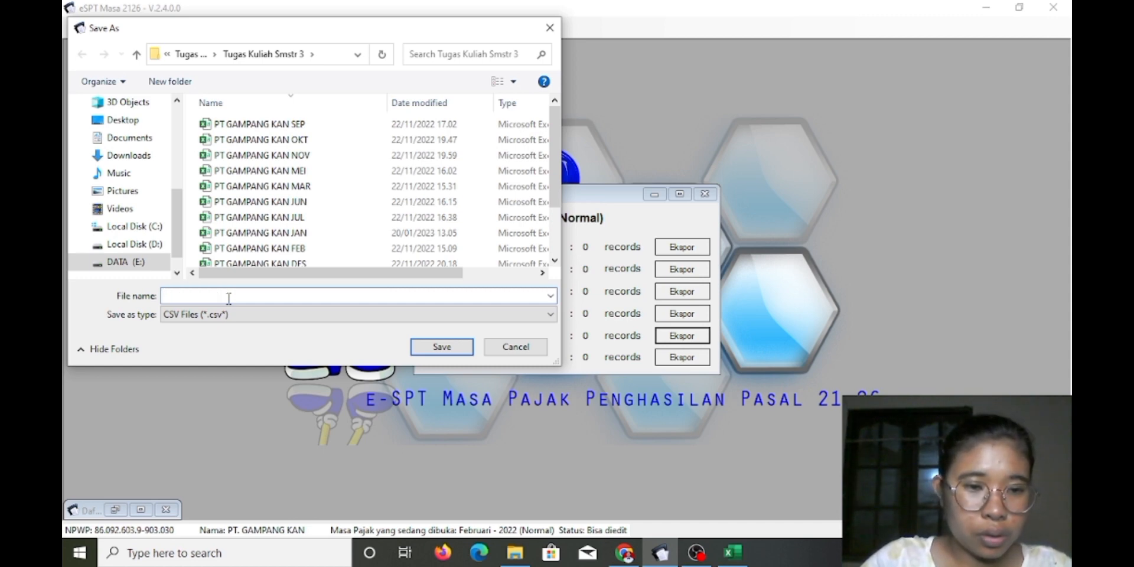
type("C")
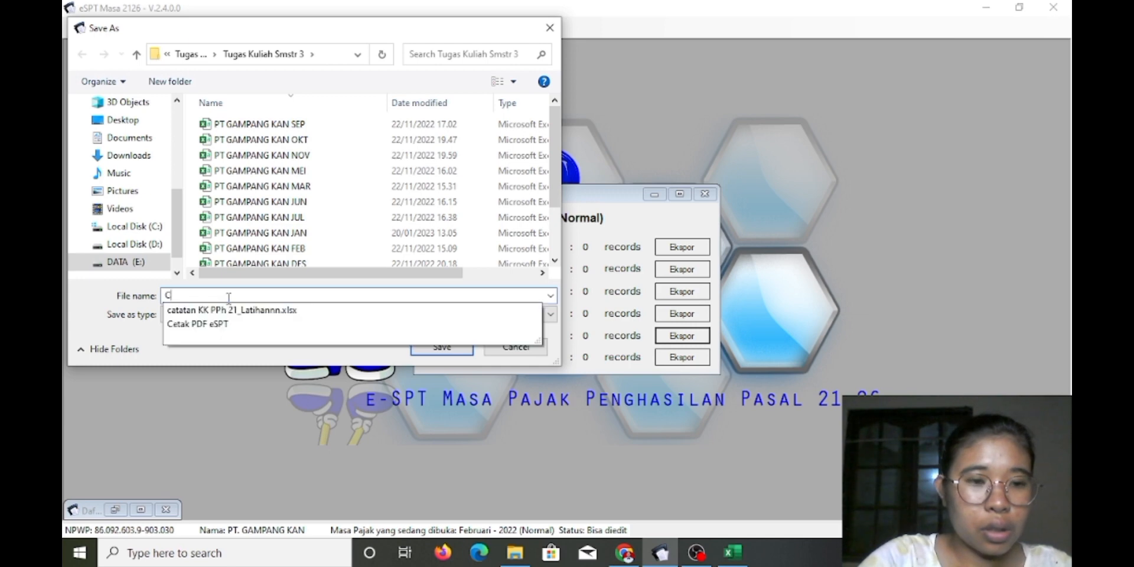
type("SV")
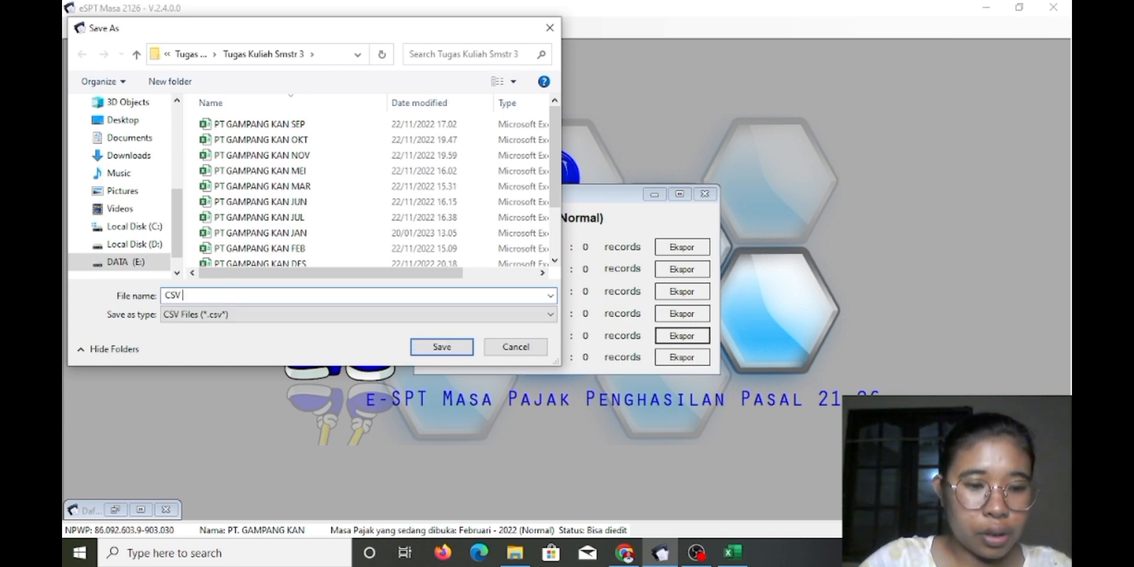
type(" bulan ")
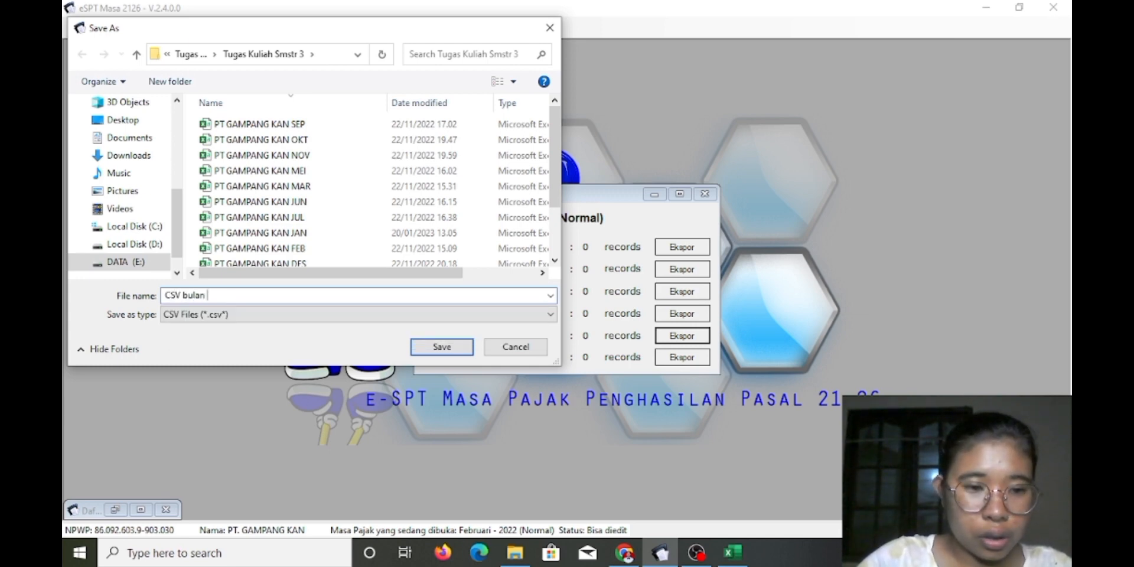
type("Februari")
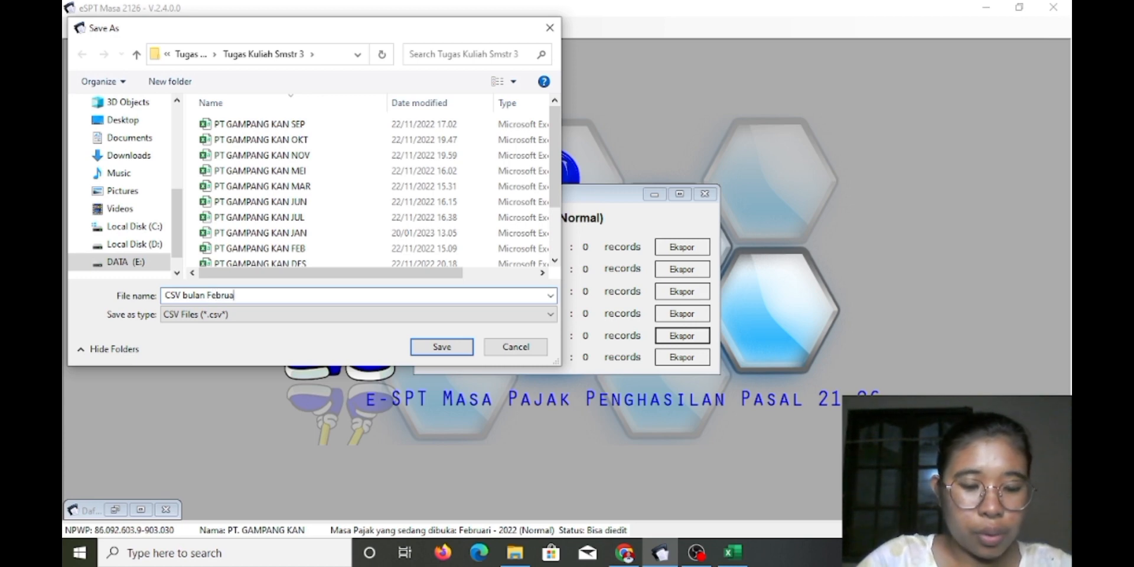
left_click(442, 347)
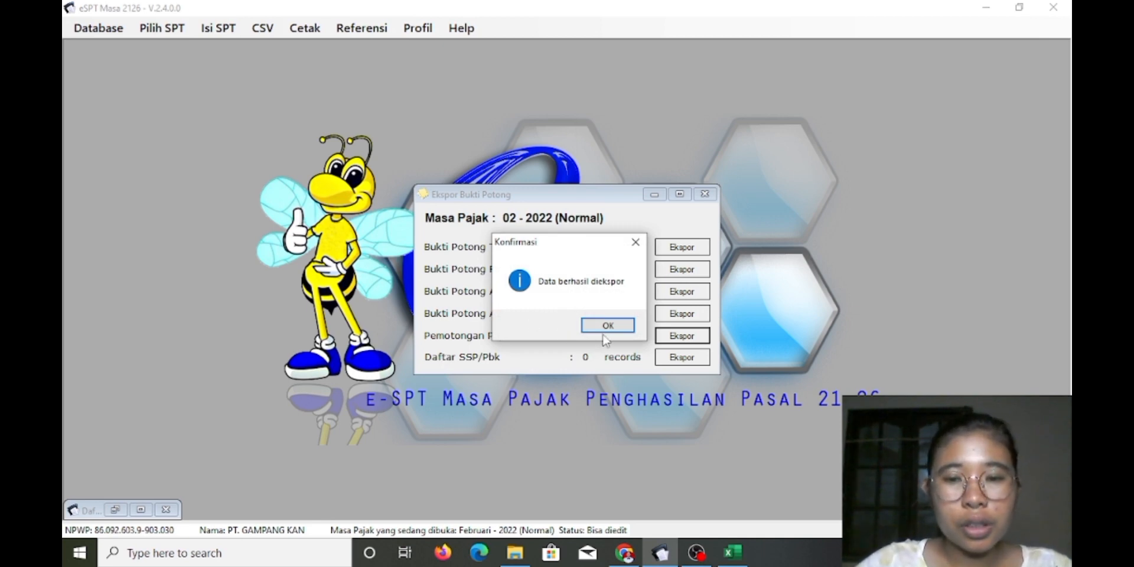
left_click(608, 326)
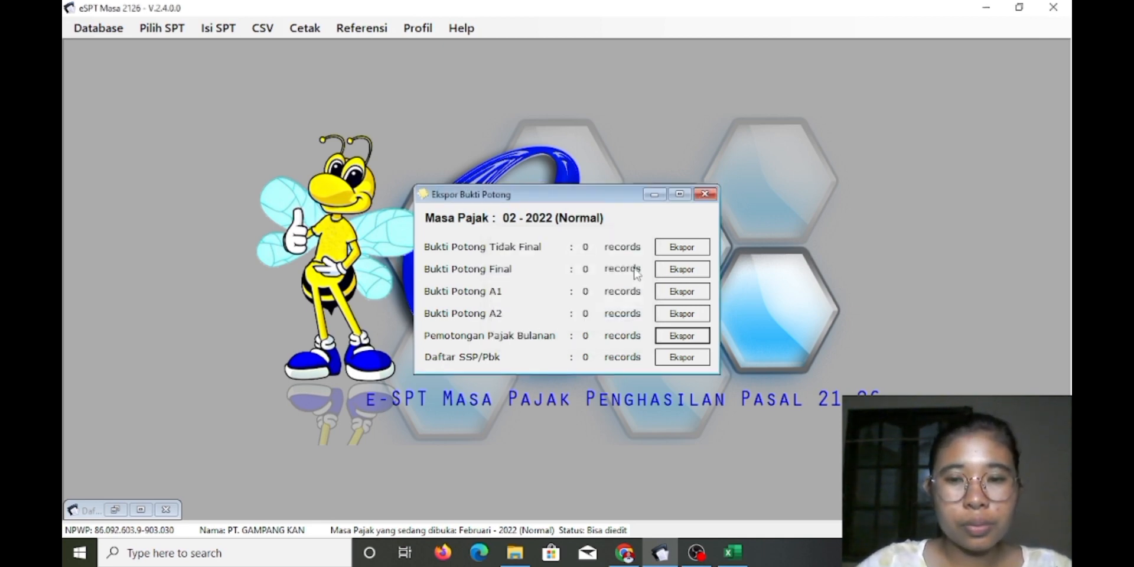
left_click(704, 194)
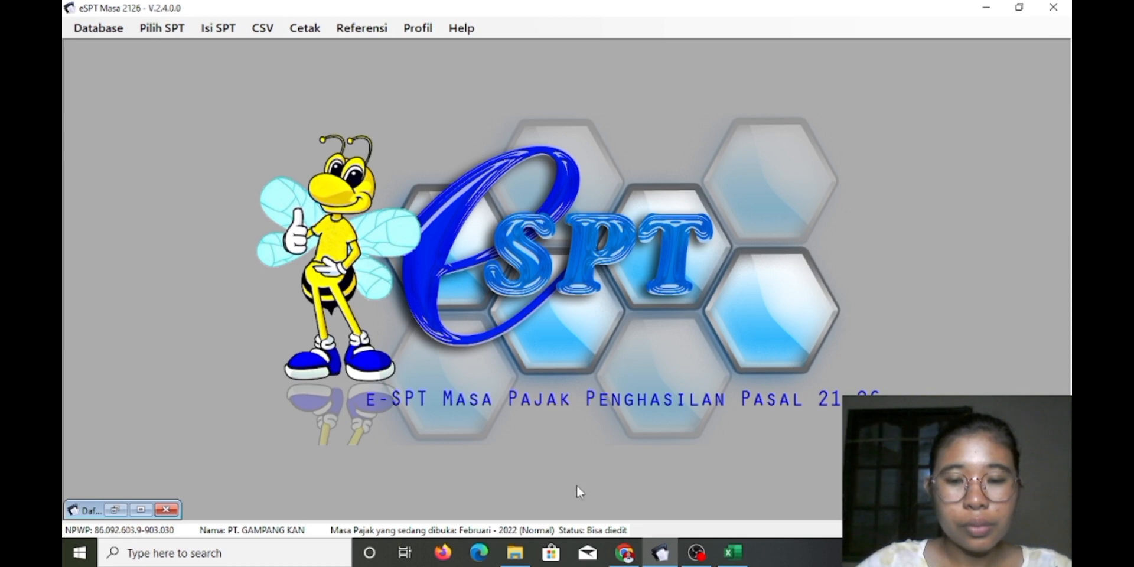
Open 'CSV bulan Februari' from File Explorer's Quick access recent files
mouse_move(515, 553)
left_click(523, 530)
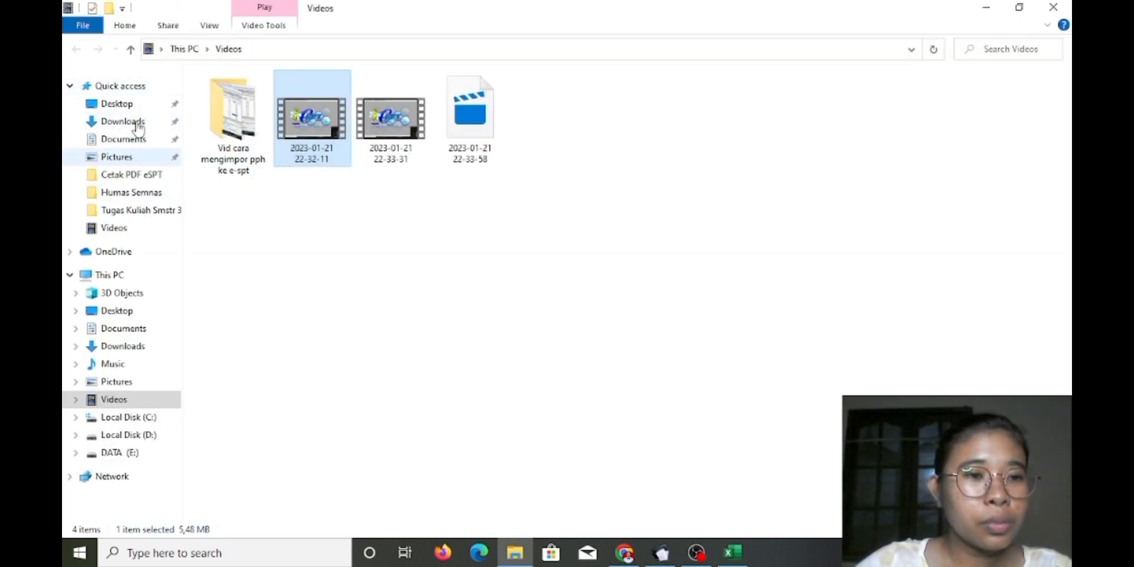
left_click(139, 87)
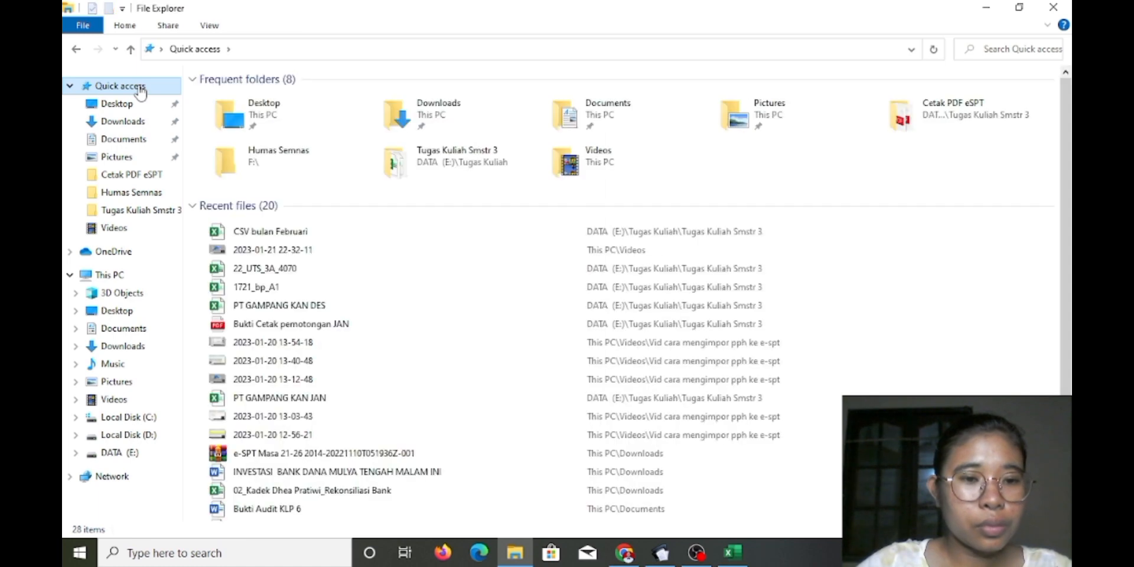
double_click(346, 233)
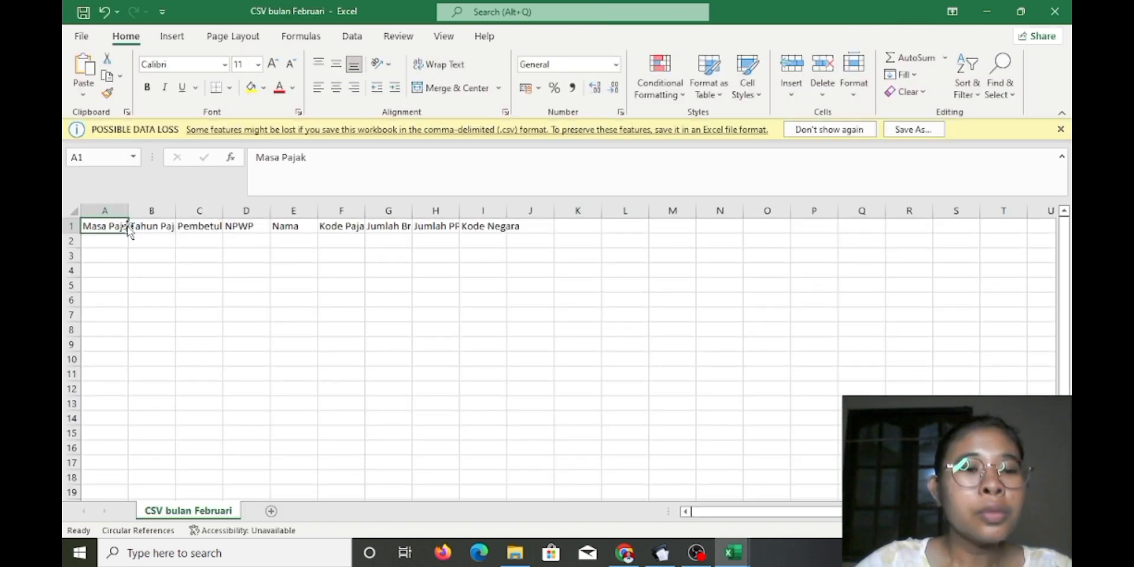
Autofit columns A and B and widen column C so Pembetulan shows in full
double_click(149, 207)
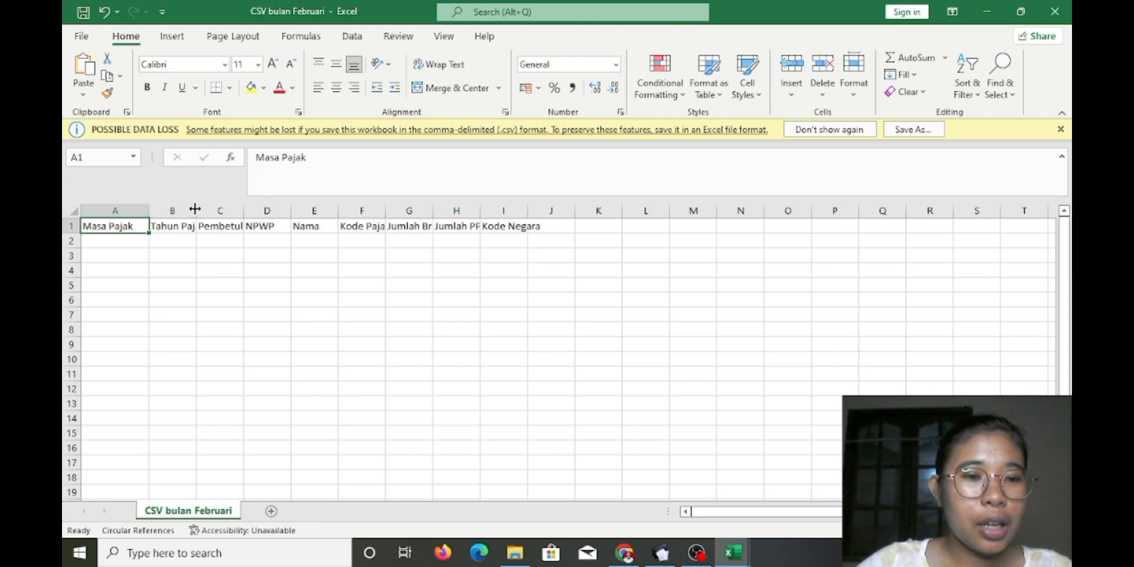
double_click(197, 206)
left_click_drag(260, 207, 704, 213)
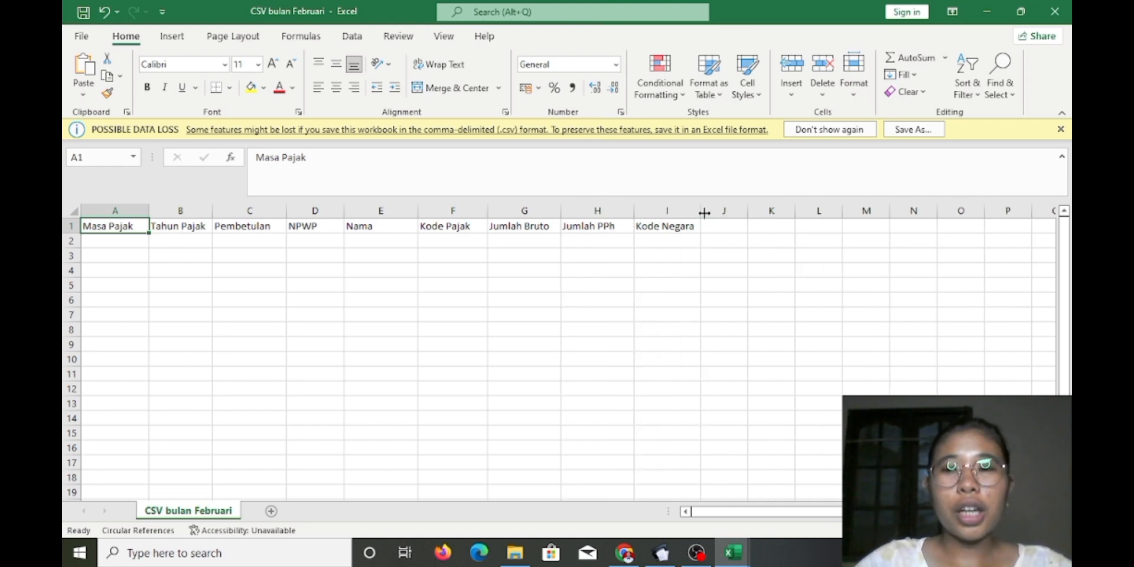
Check the TOTAL PPH TERUTANG filter in 22_UTS_3A_4070, then return and select cell A2
key("alt+Tab")
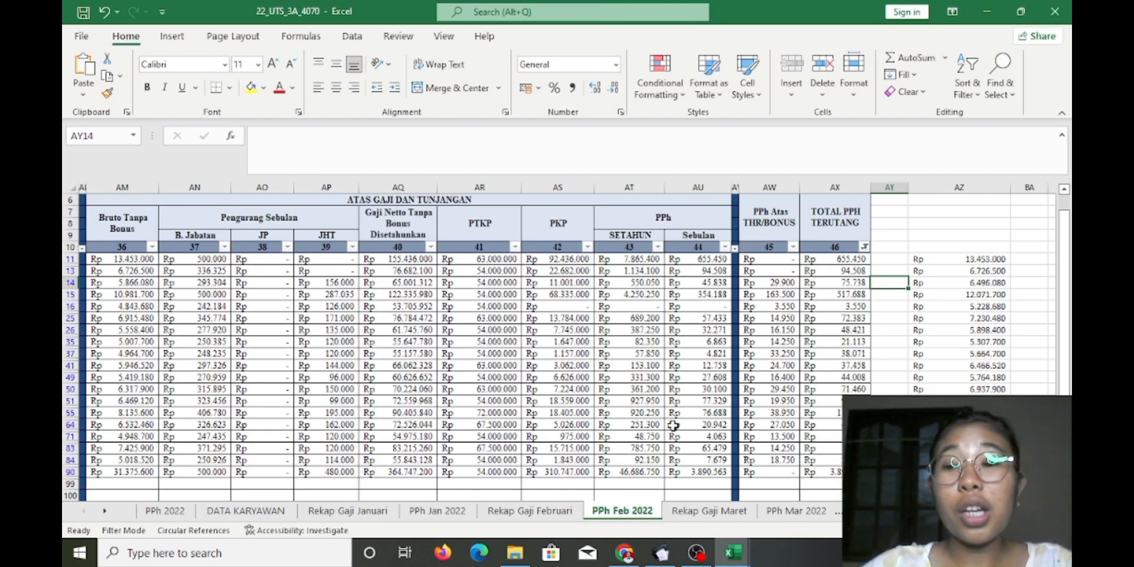
left_click(864, 249)
key("Escape")
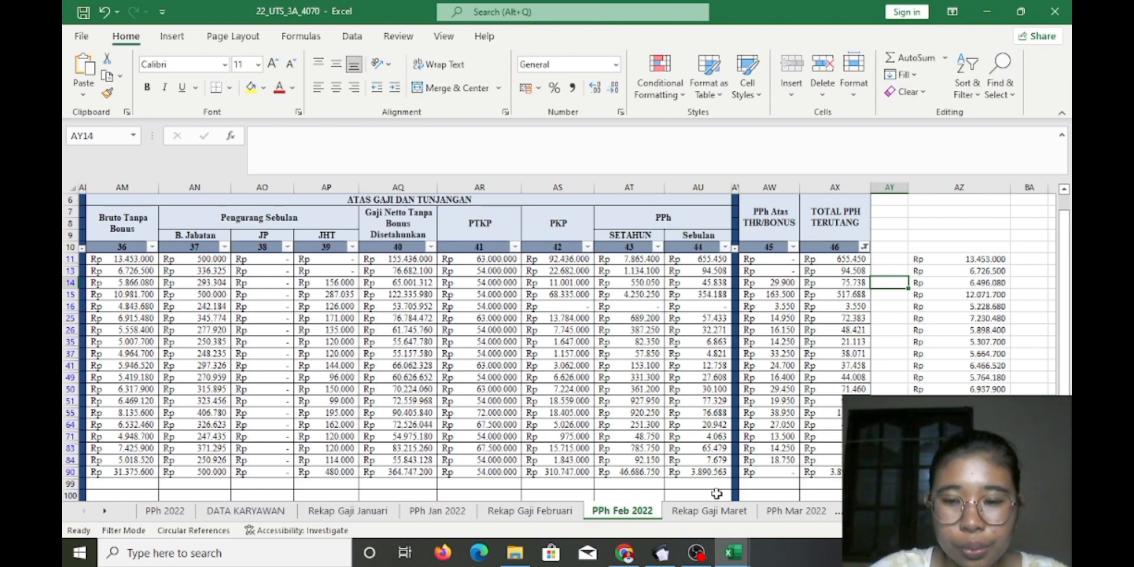
mouse_move(736, 557)
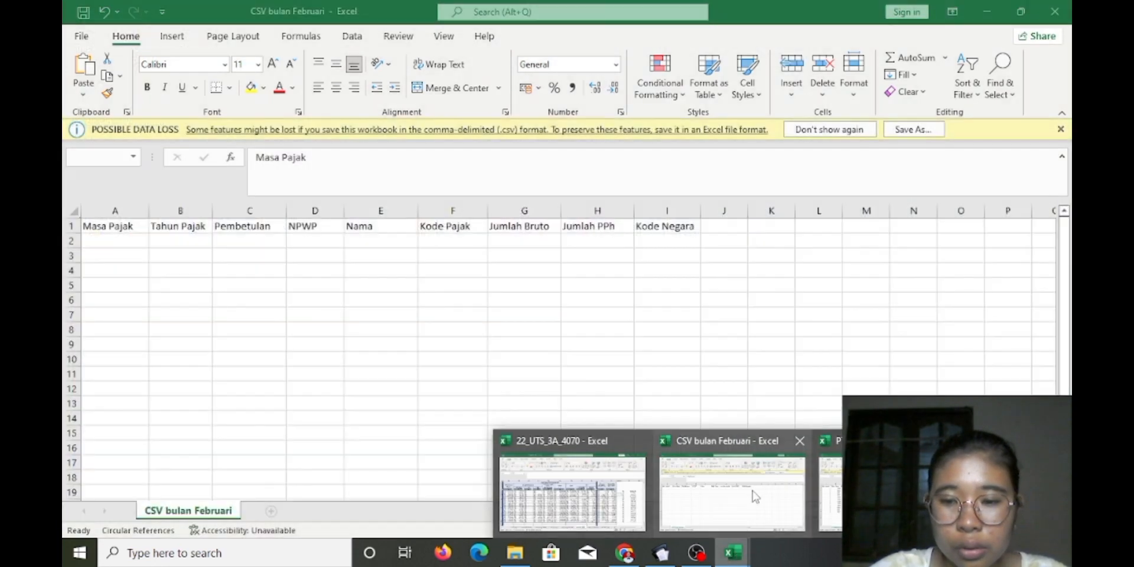
left_click(755, 498)
left_click(131, 245)
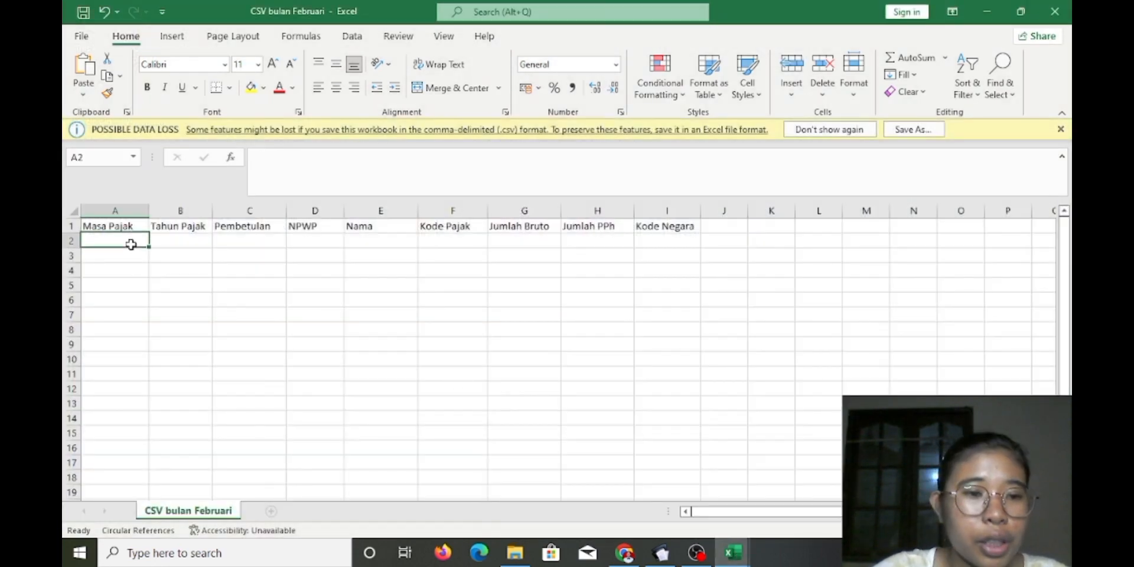
Enter Masa Pajak 2, Tahun Pajak 2022 and Pembetulan 0 in row 2, then widen column D
type("1")
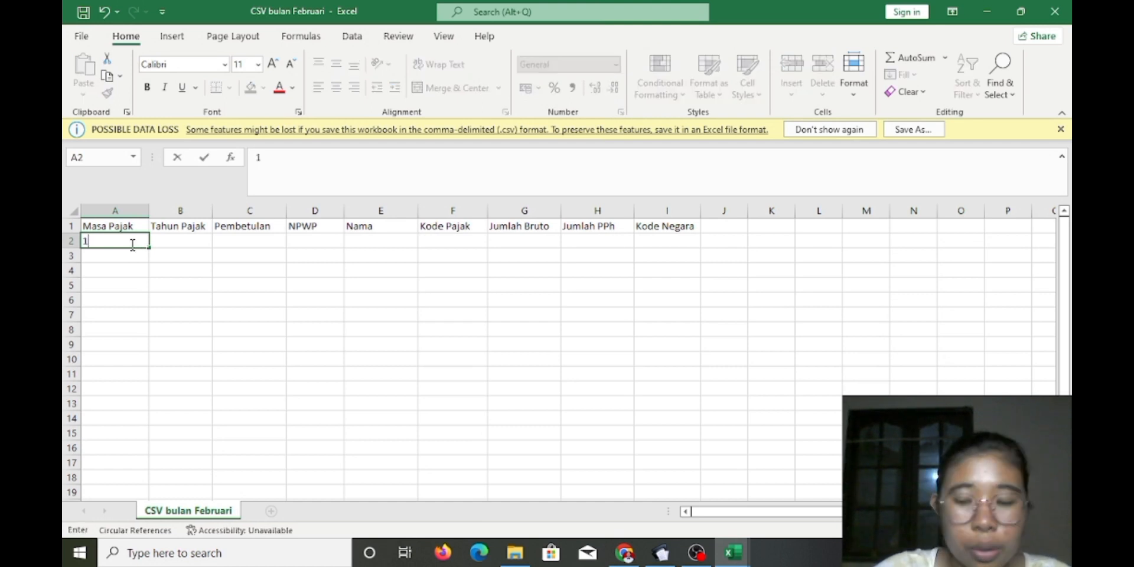
key("BackSpace")
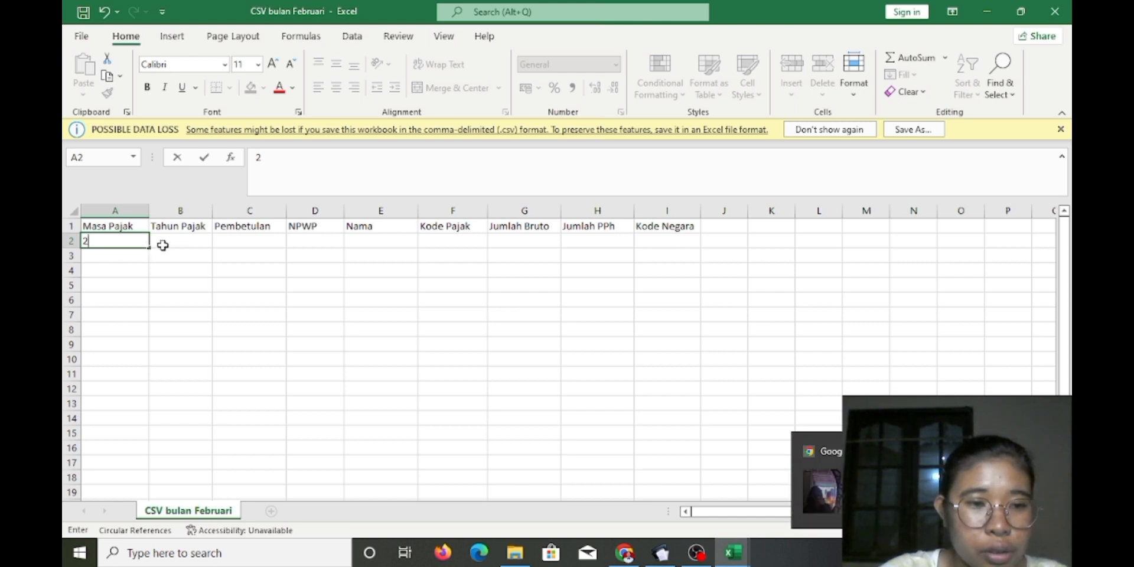
left_click(165, 242)
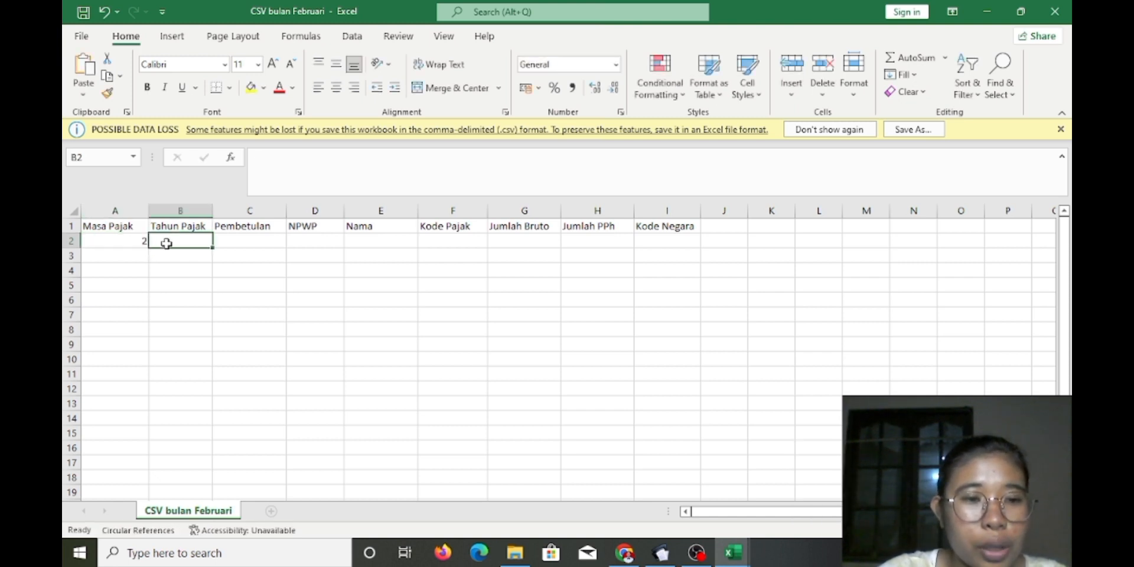
type("2022")
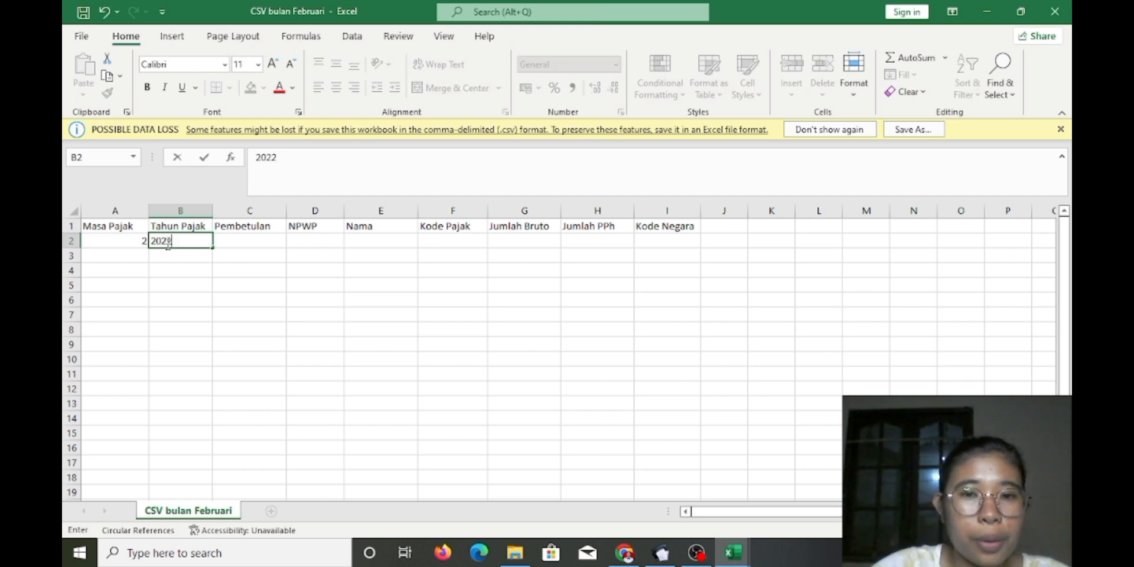
left_click(238, 241)
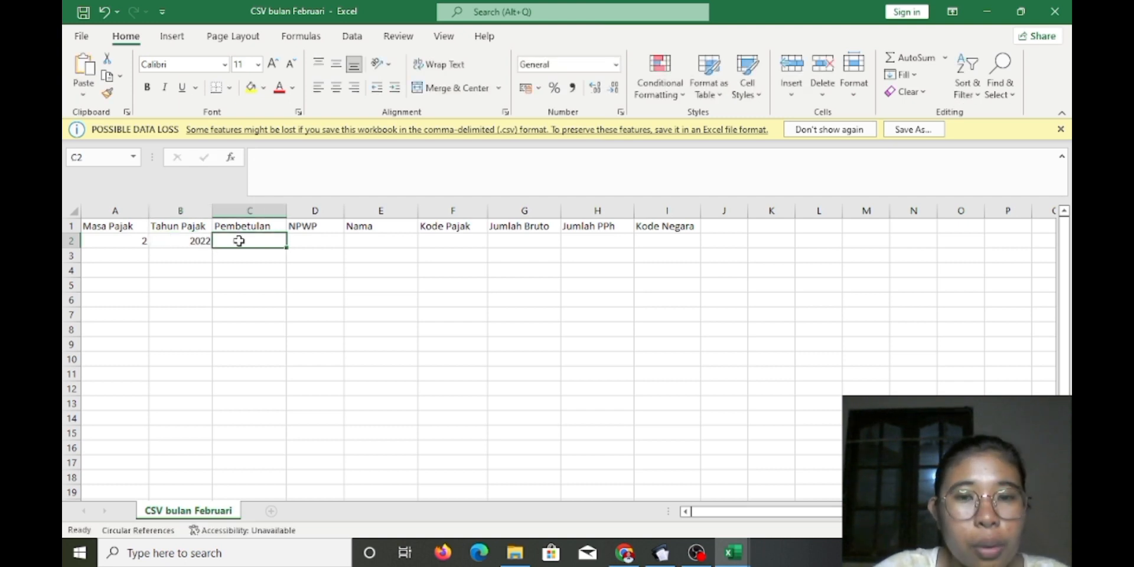
type("0")
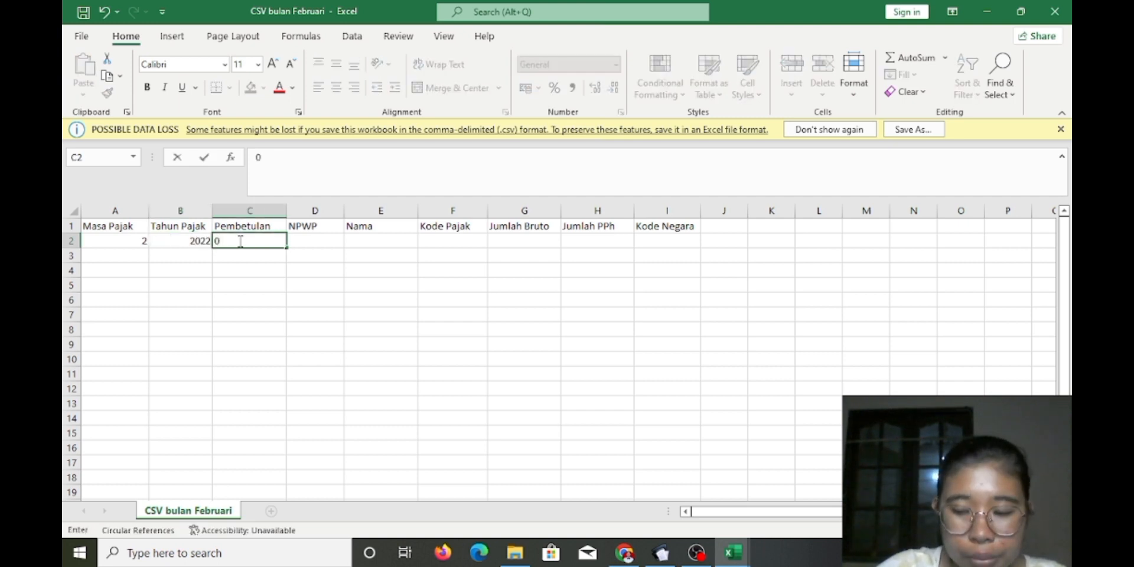
left_click(331, 239)
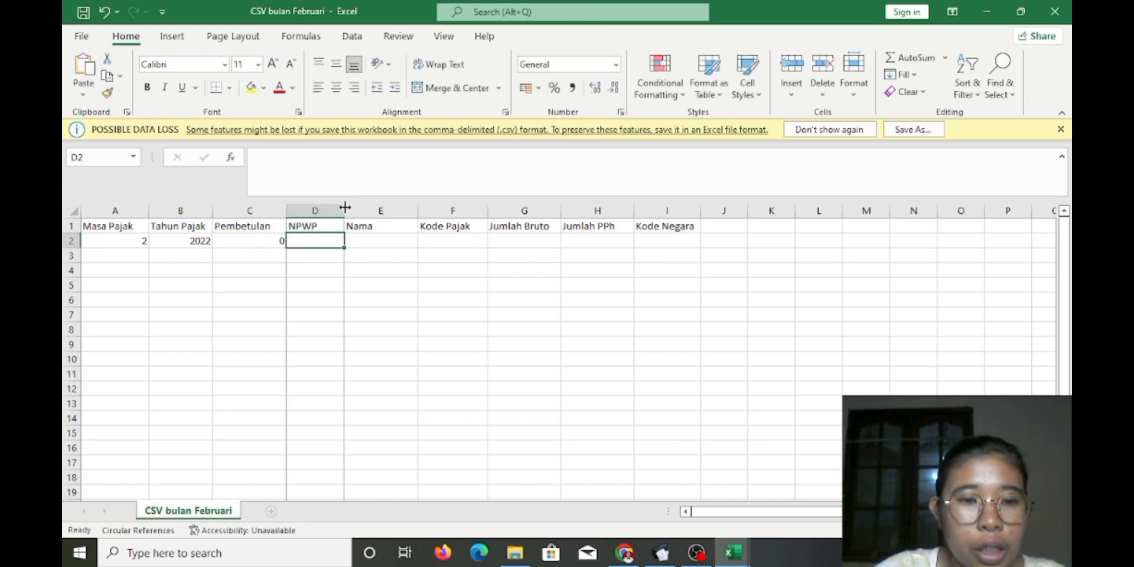
left_click_drag(345, 208, 375, 208)
Copy the NPWP numbers I11:I90 from 22_UTS_3A_4070 into column D from D2 and widen it
mouse_move(733, 552)
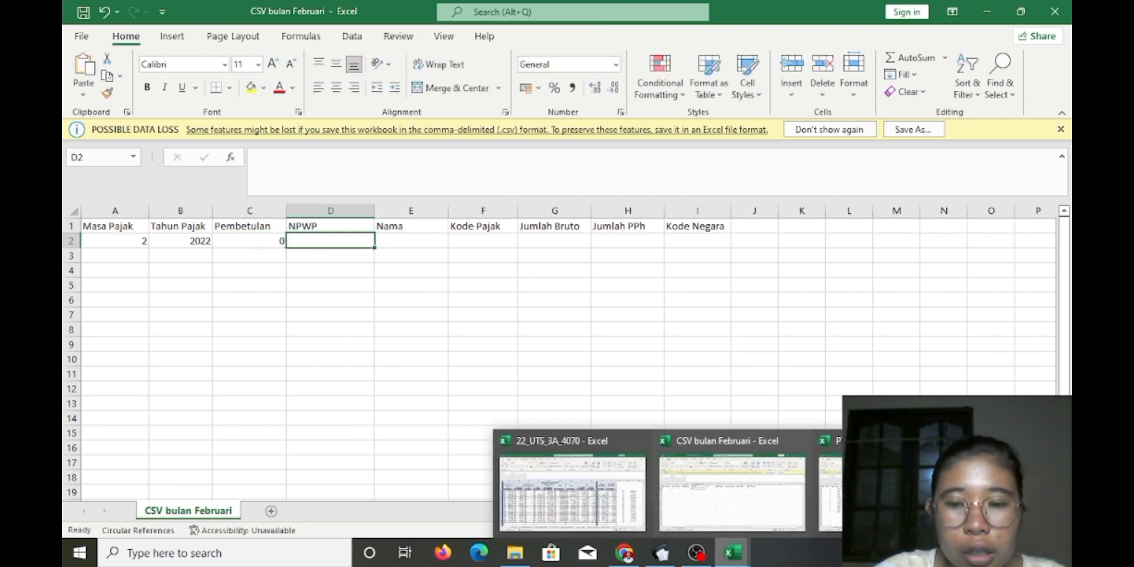
left_click(572, 490)
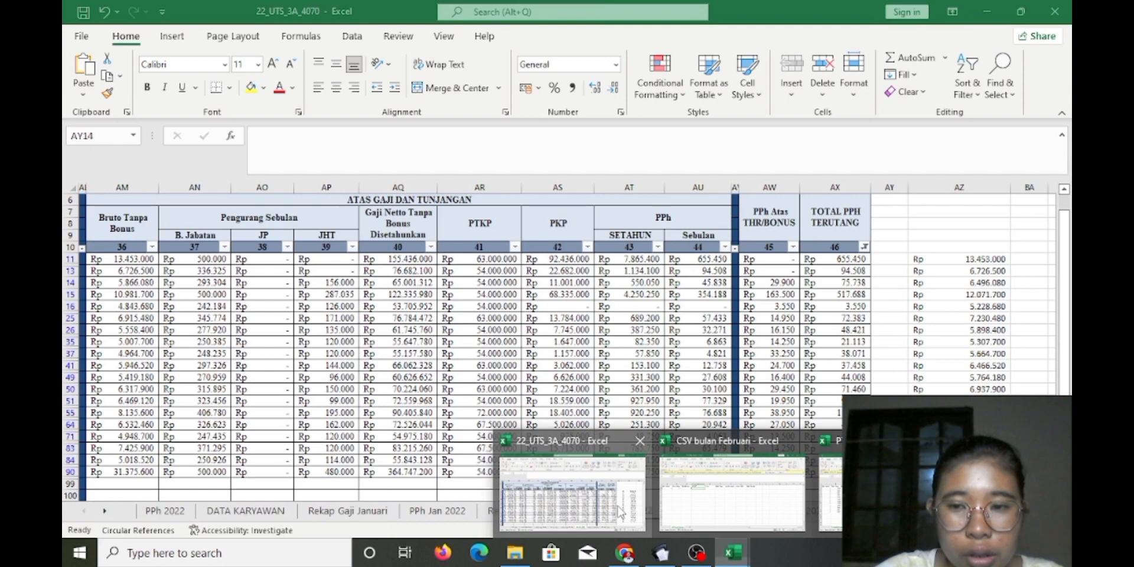
scroll(599, 324, "left", 15)
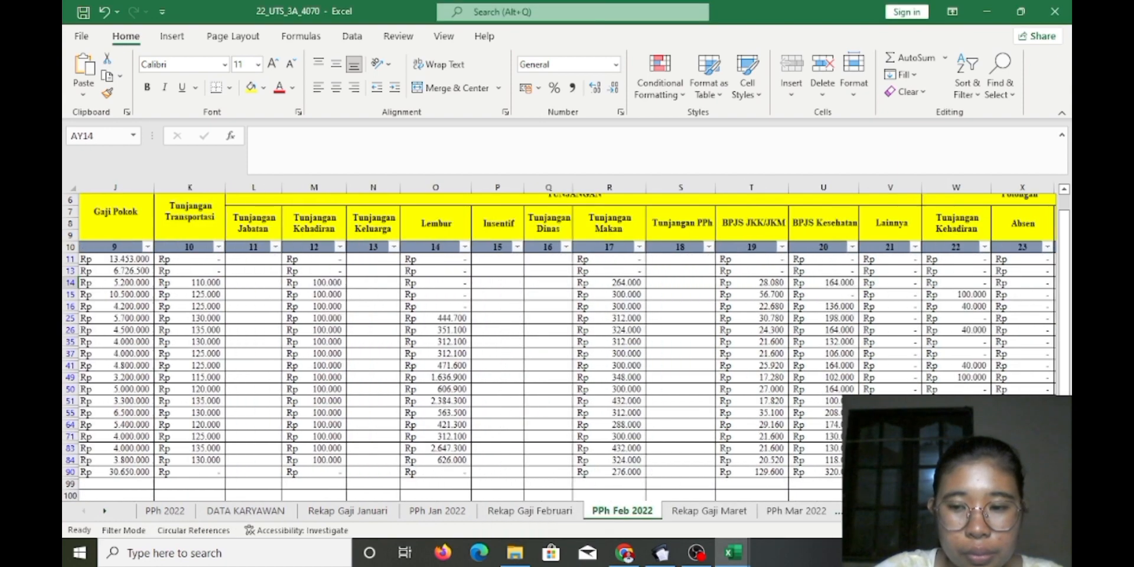
left_click_drag(470, 259, 483, 472)
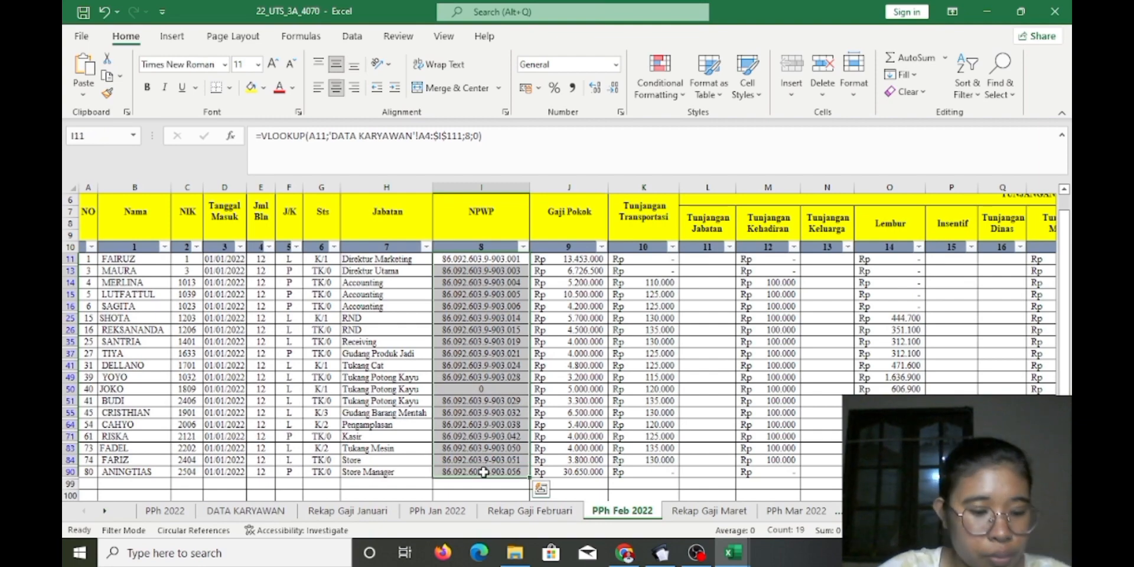
key("ctrl+c")
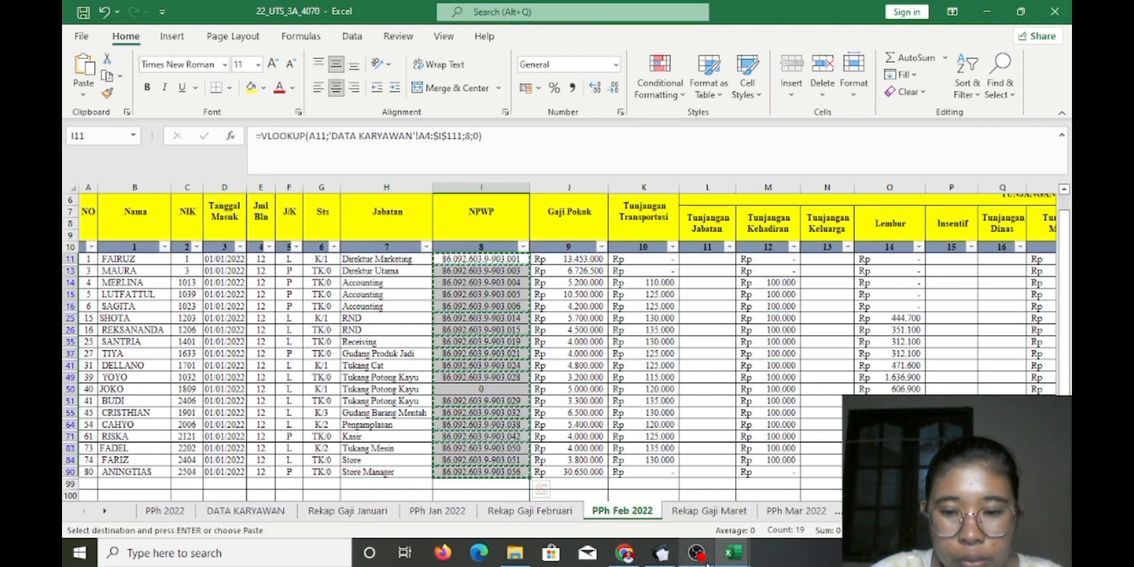
mouse_move(736, 561)
left_click(734, 491)
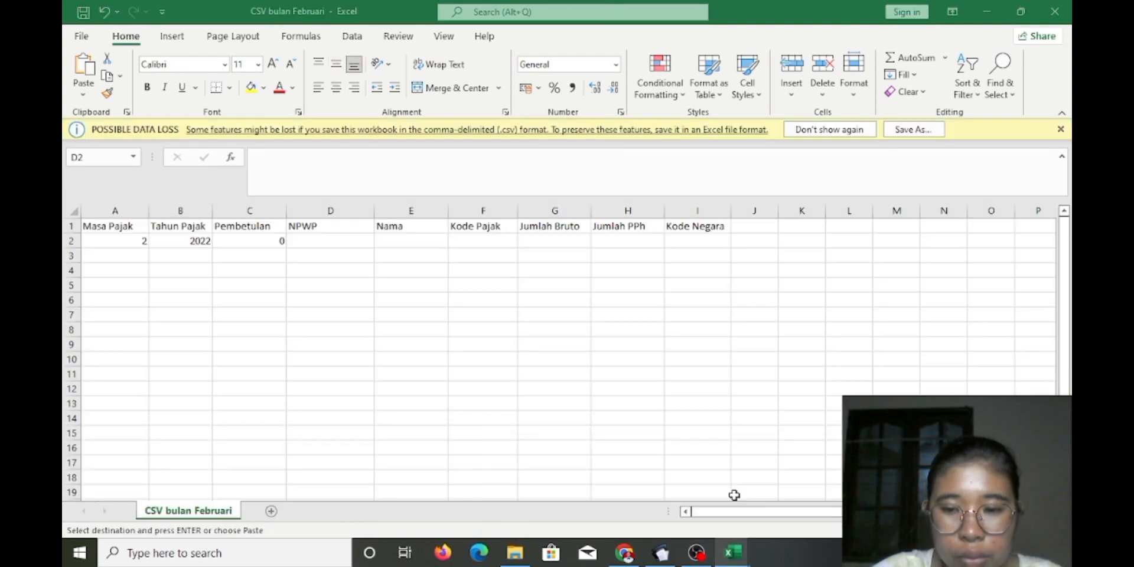
left_click(351, 251)
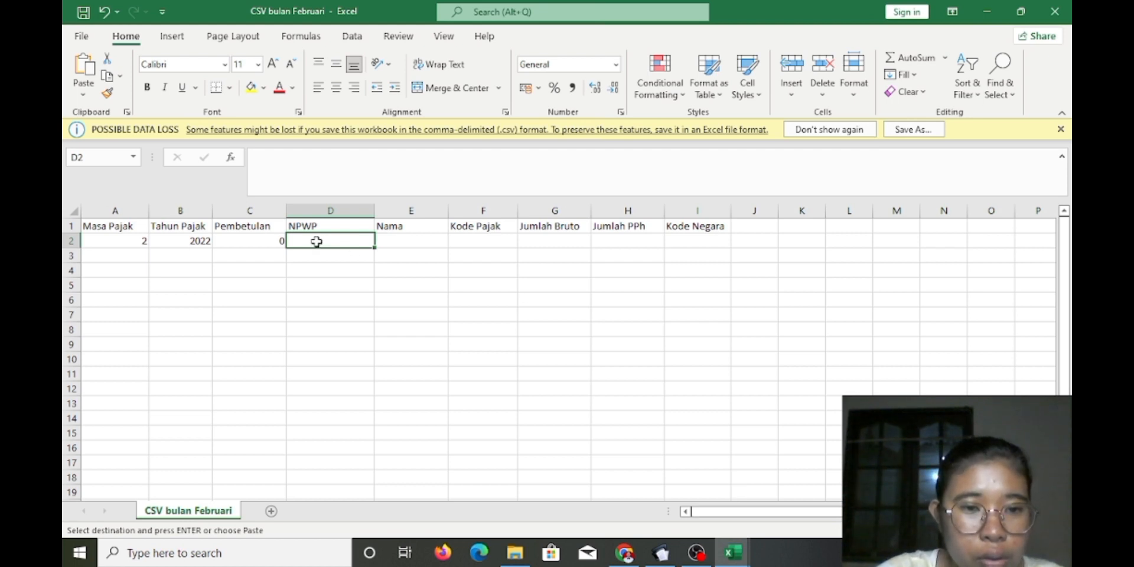
key("ctrl+v")
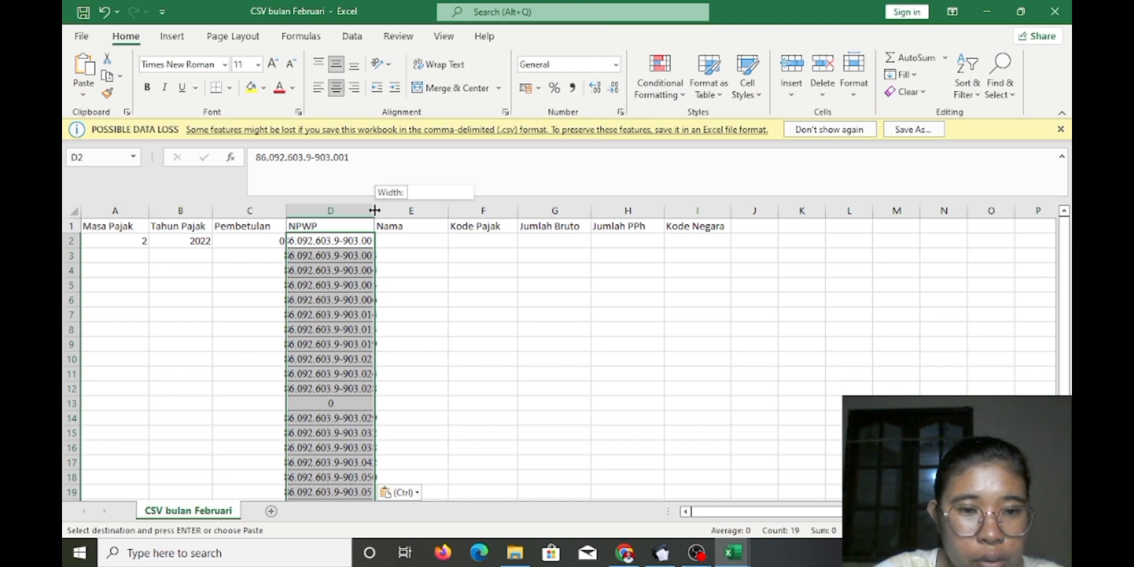
left_click_drag(374, 210, 413, 211)
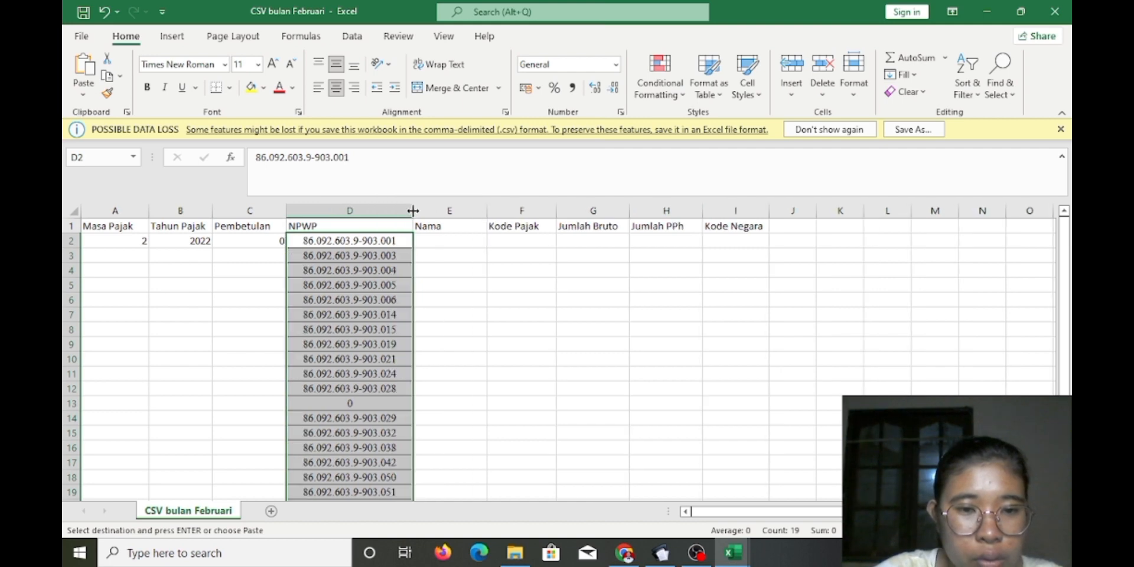
Keep the NPWPs in General format, clear their borders, and open More Number Formats
left_click(615, 67)
left_click(605, 92)
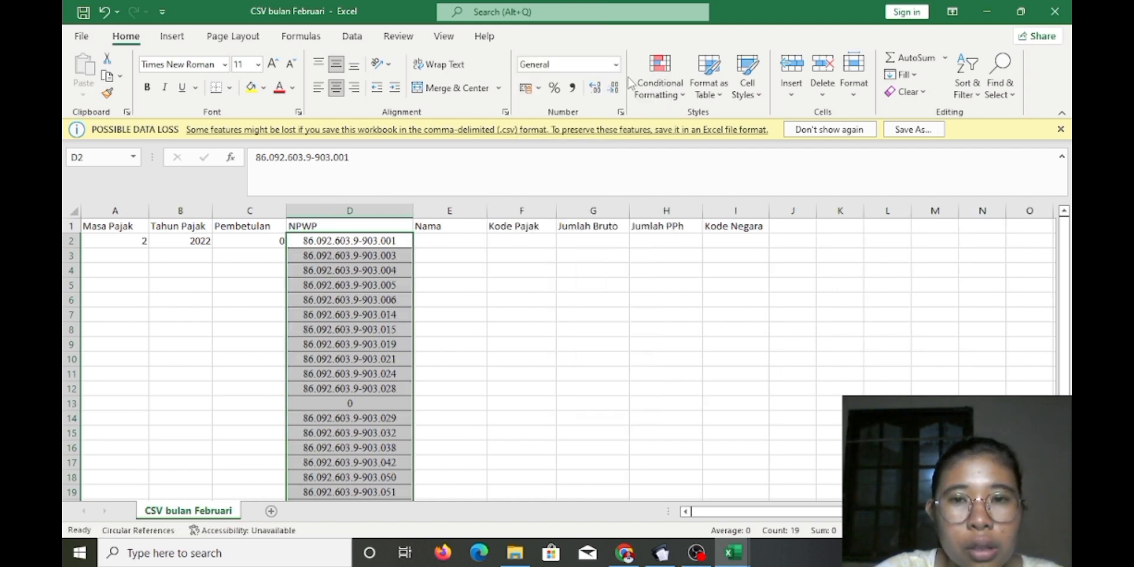
left_click(229, 88)
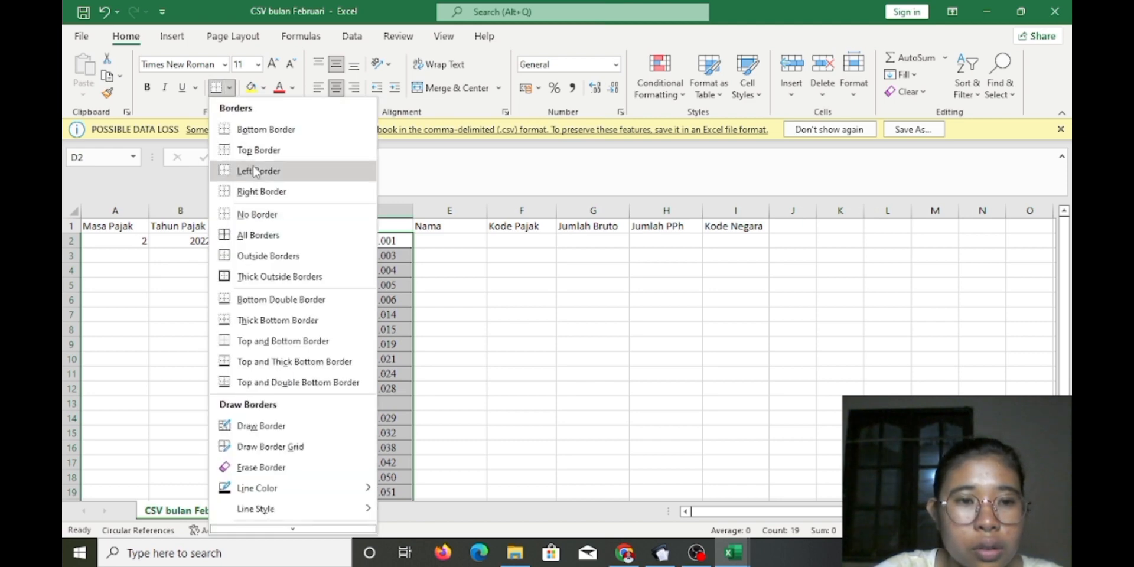
left_click(266, 214)
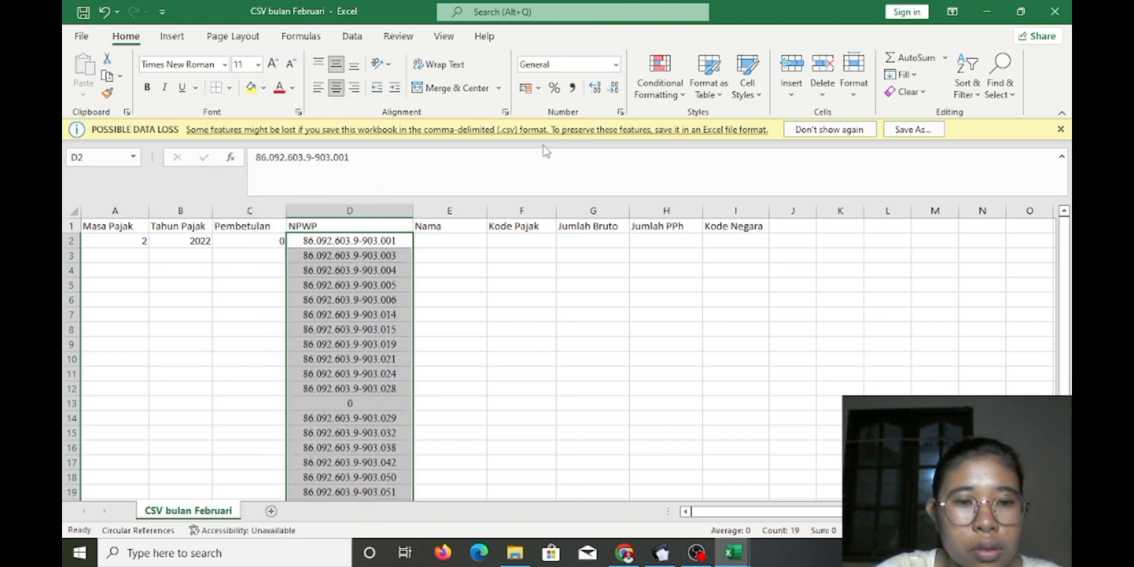
left_click(615, 66)
left_click(582, 408)
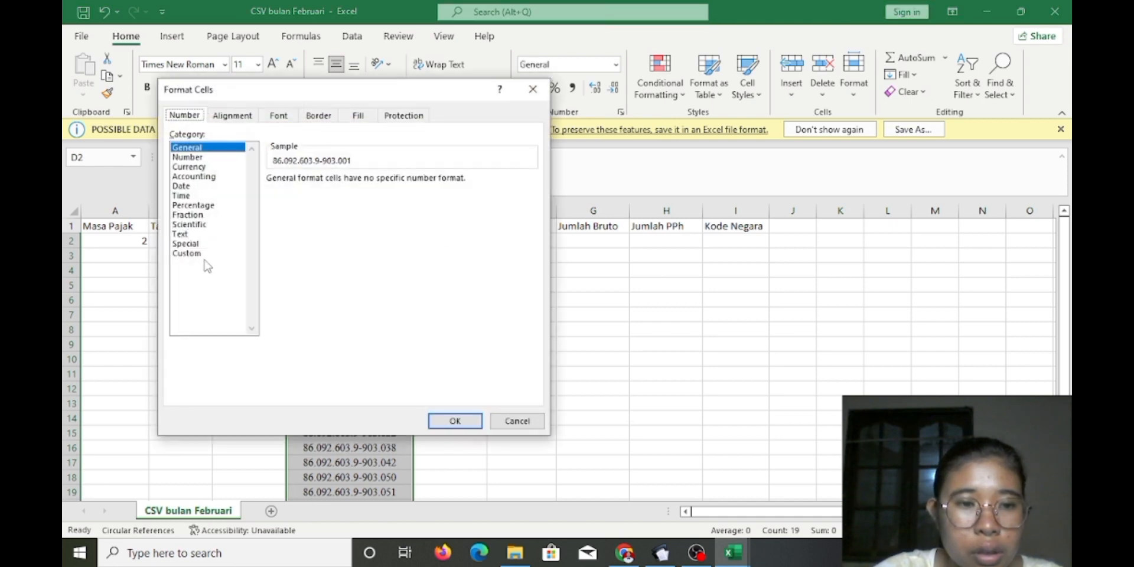
Choose the Custom format 0 and extend its Type code to 15 zeros for column D
left_click(204, 254)
left_click(305, 216)
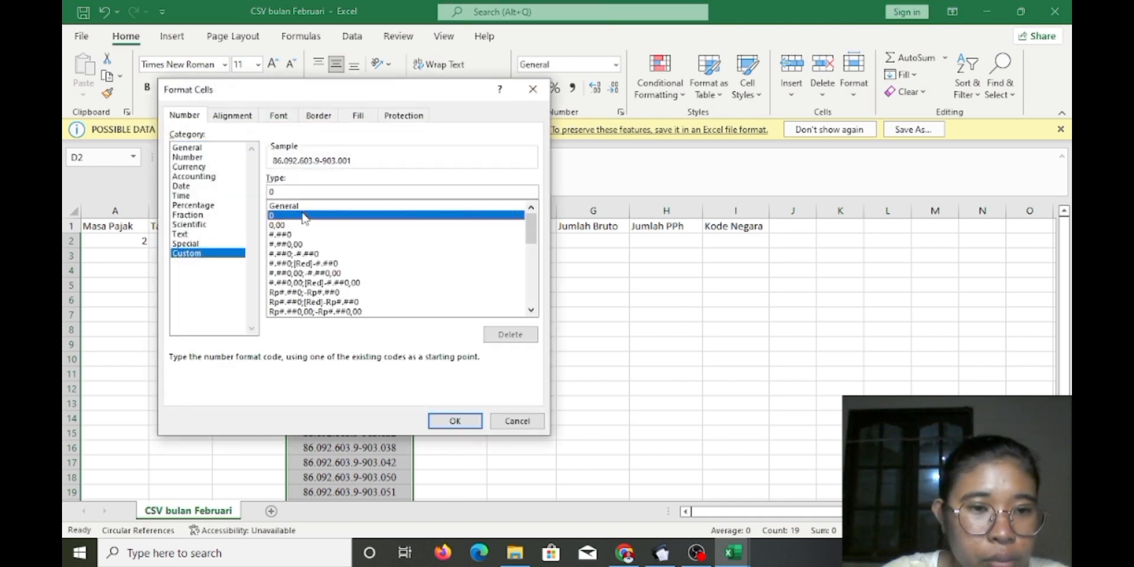
left_click(275, 190)
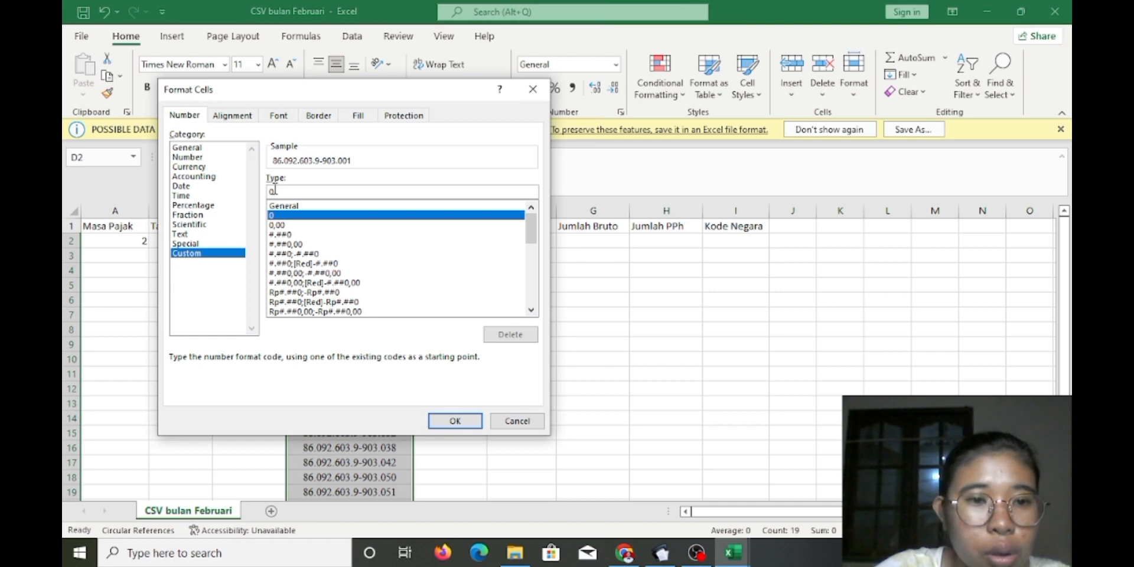
type("00000000000")
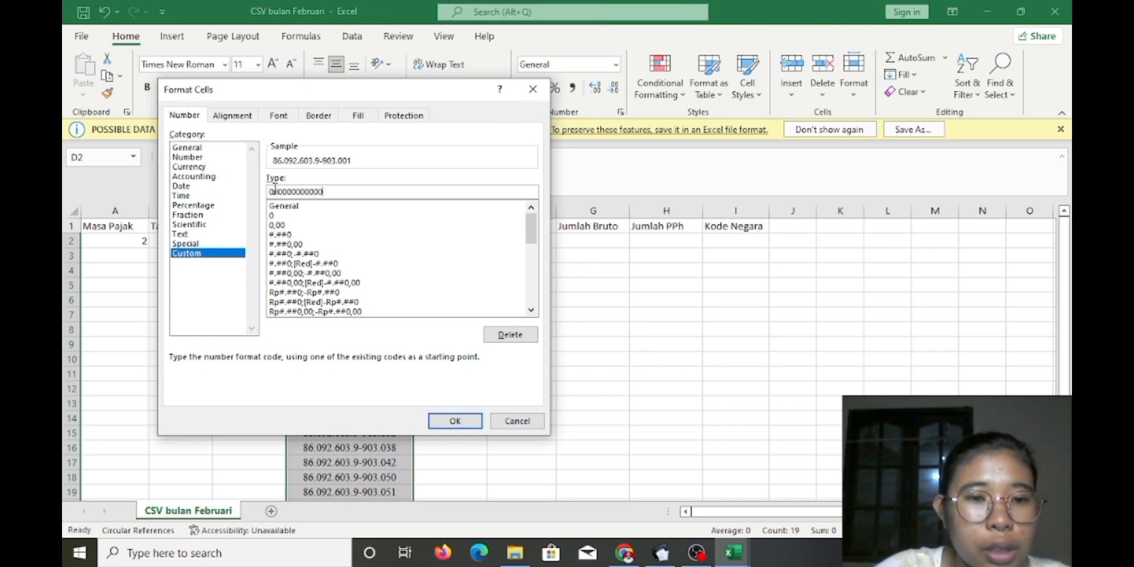
type("000")
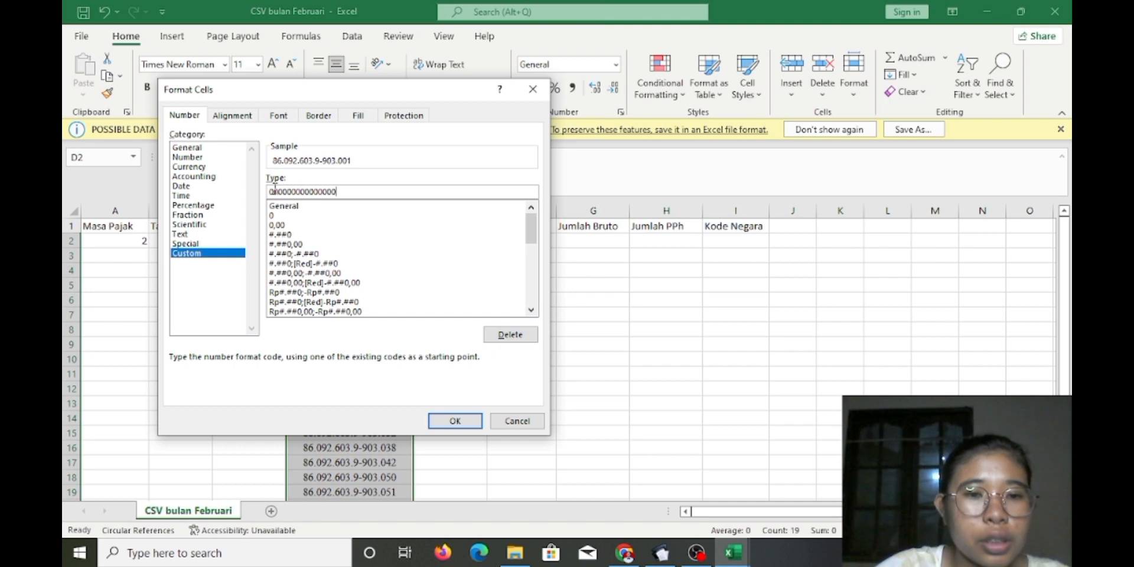
left_click(456, 421)
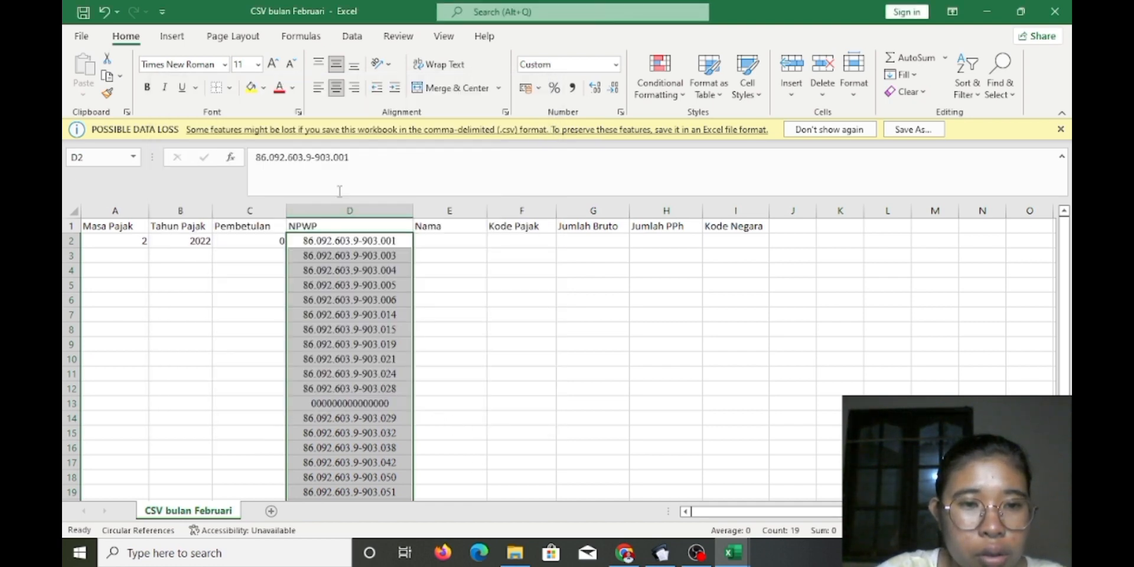
Replace every '.' in the NPWP numbers with nothing using Find and Replace
left_click(1009, 96)
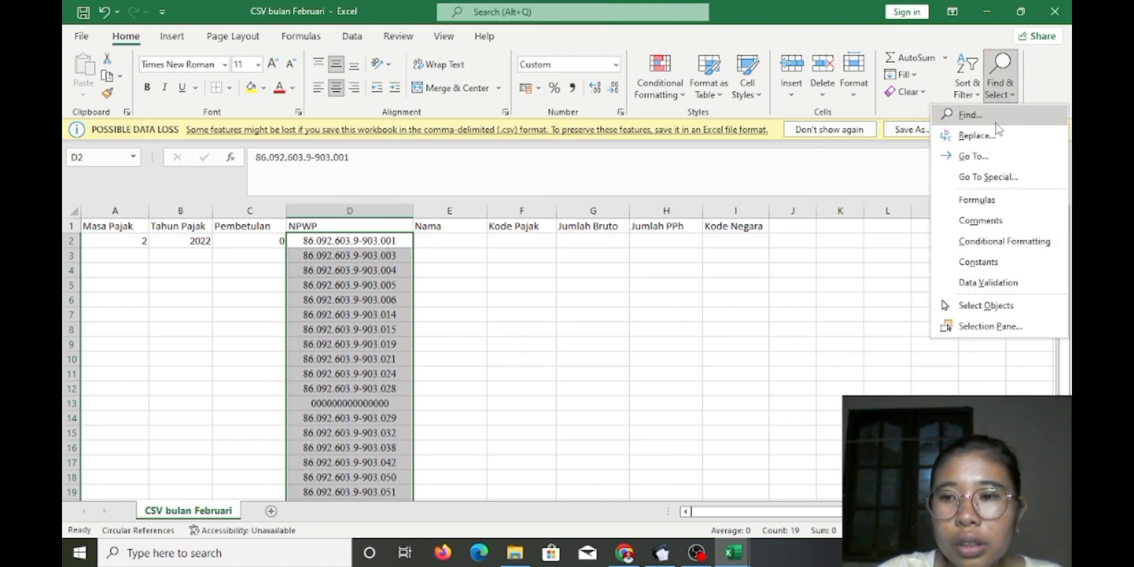
left_click(997, 122)
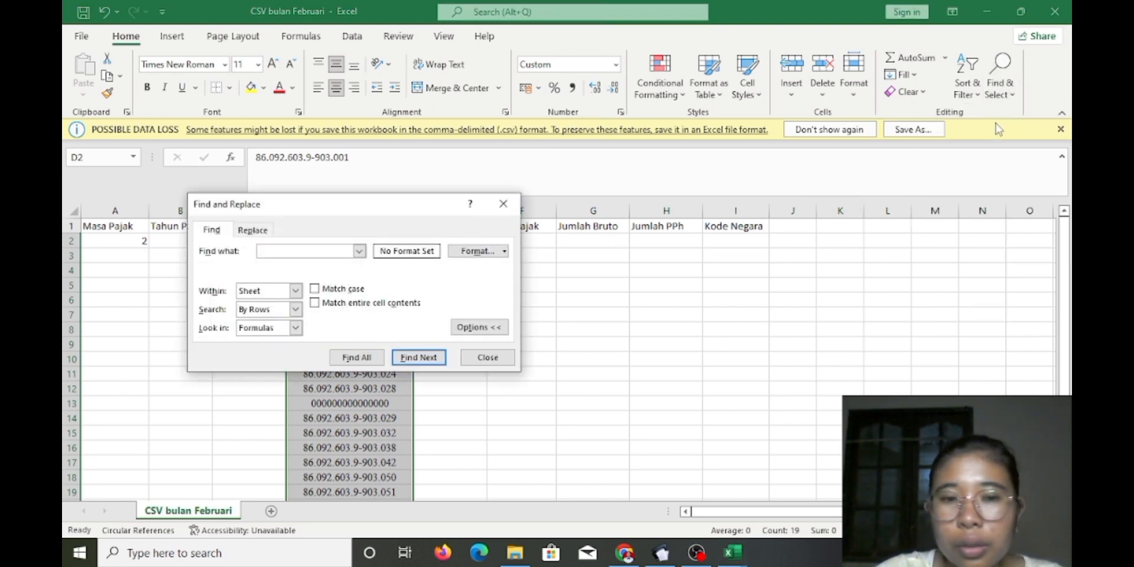
left_click(254, 230)
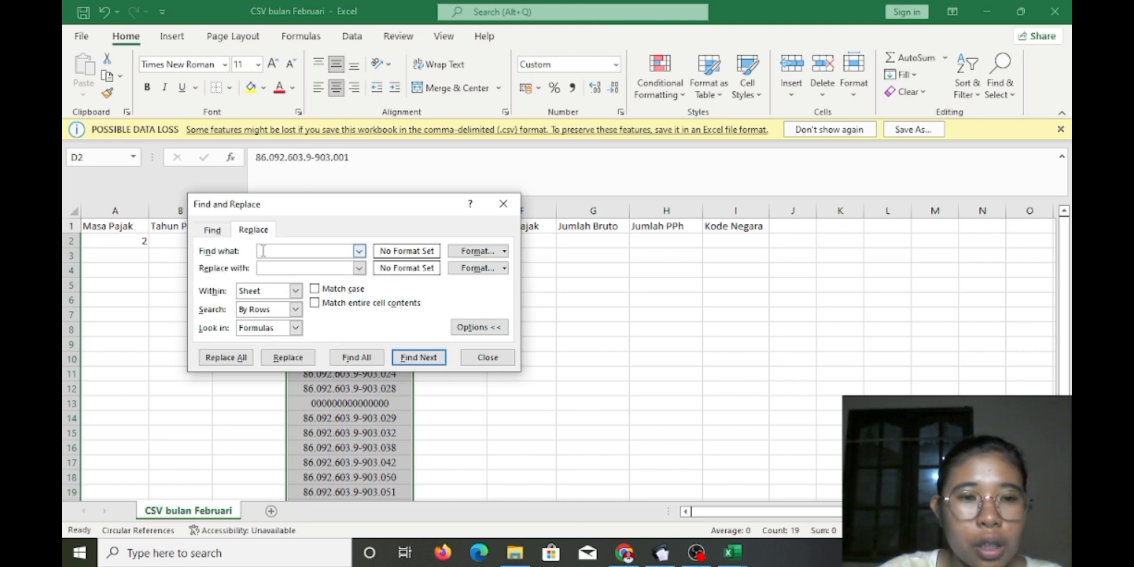
left_click(263, 251)
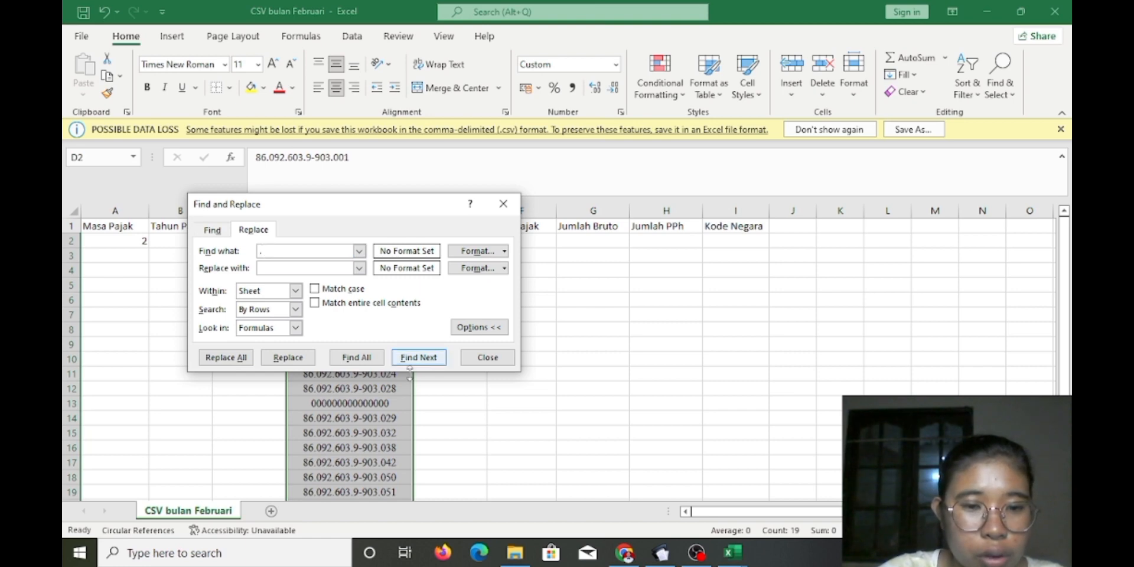
type(".")
left_click(241, 358)
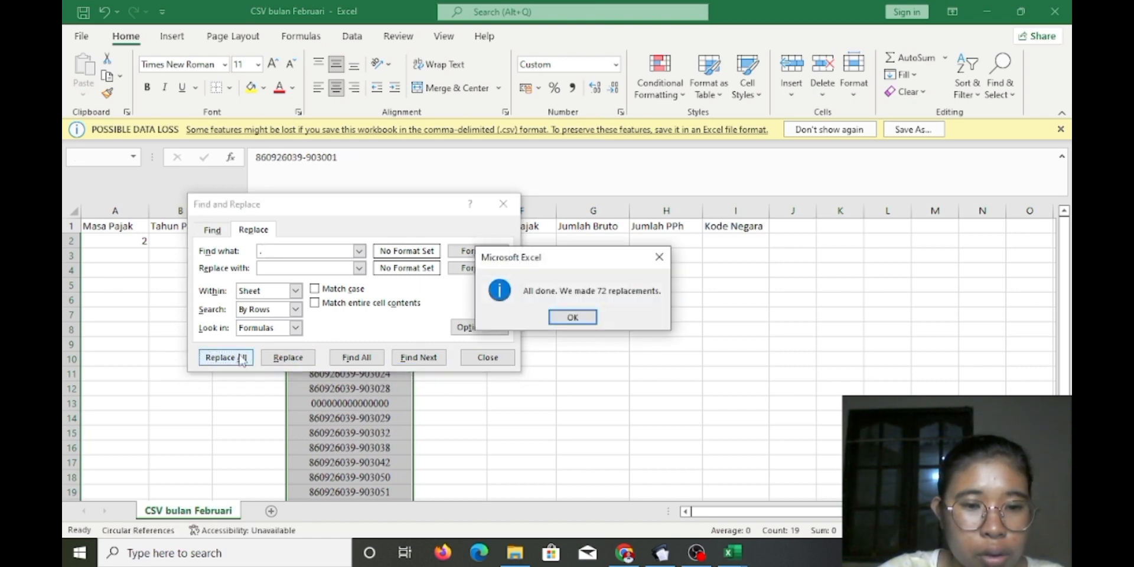
left_click(577, 314)
Replace every '-' with nothing as well, then close the dialog
left_click(273, 250)
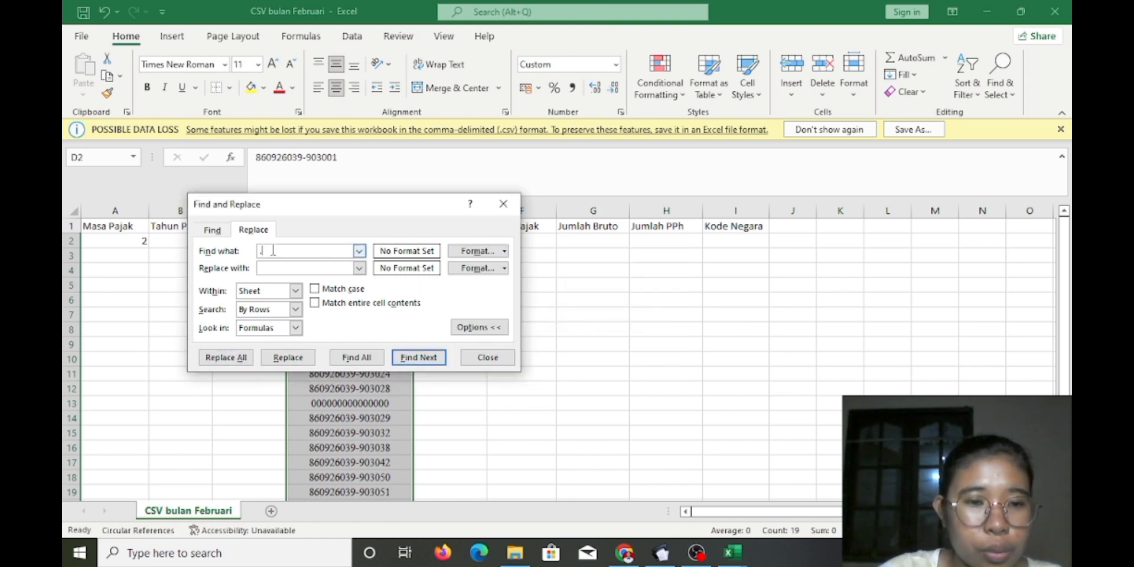
left_click(226, 358)
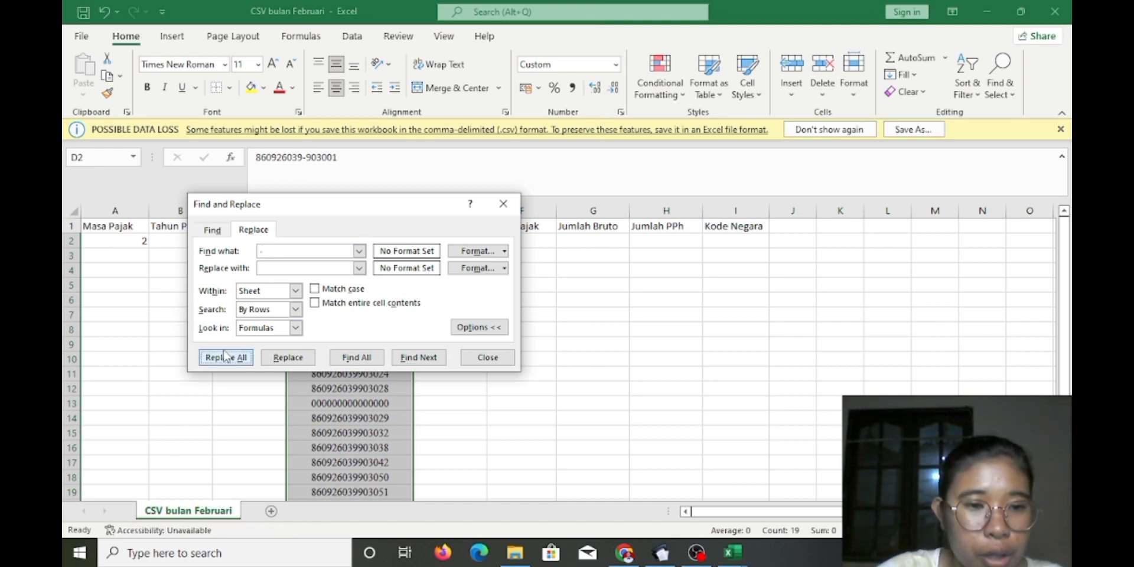
left_click(567, 318)
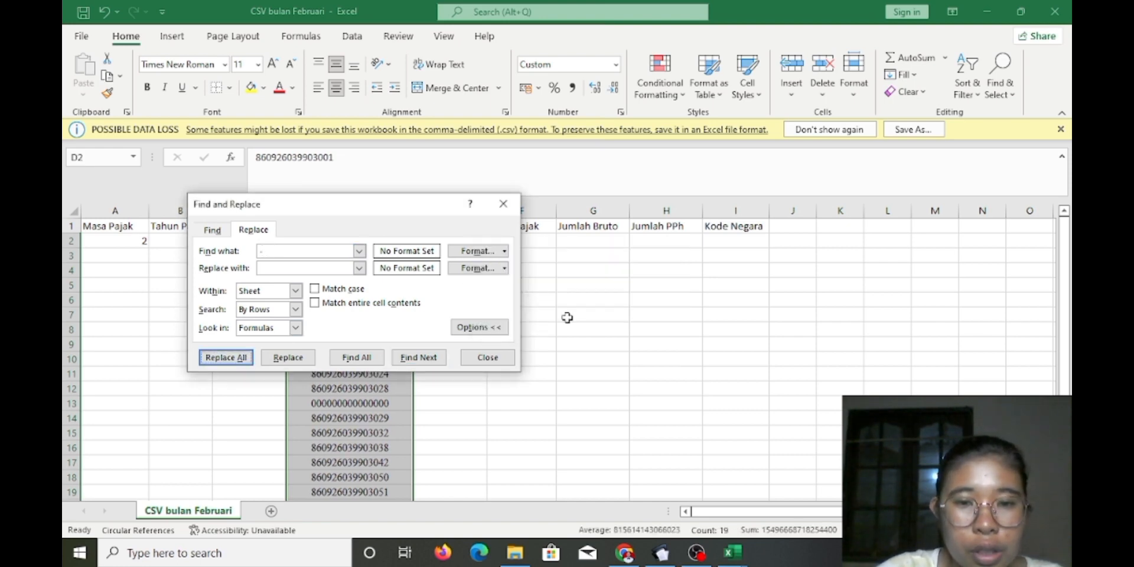
left_click(503, 204)
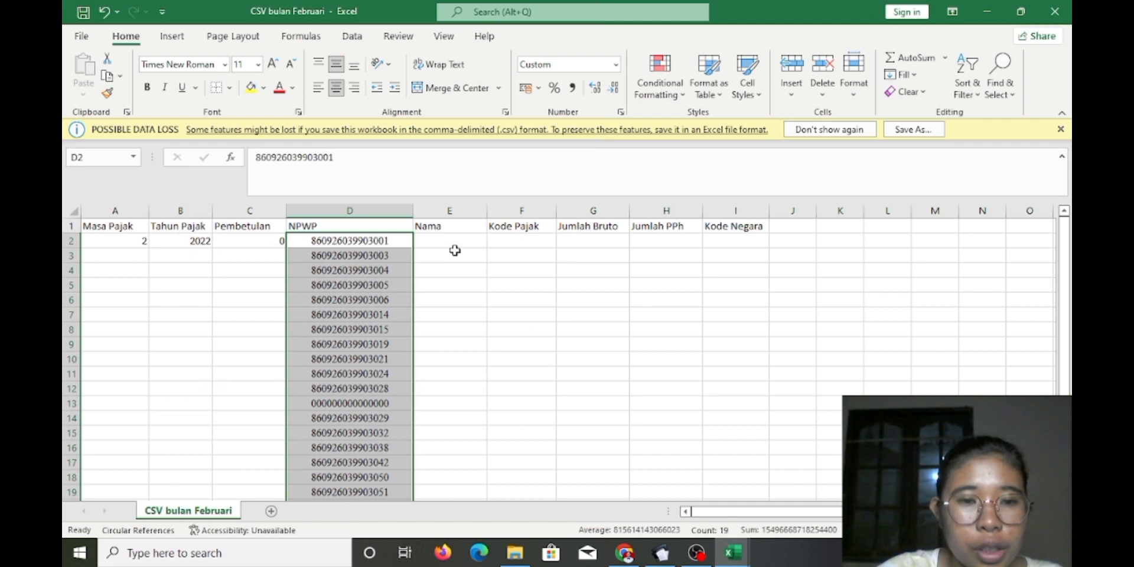
Copy the employee names B11:B90 from 22_UTS_3A_4070 into column E from E2 and widen it
left_click(444, 243)
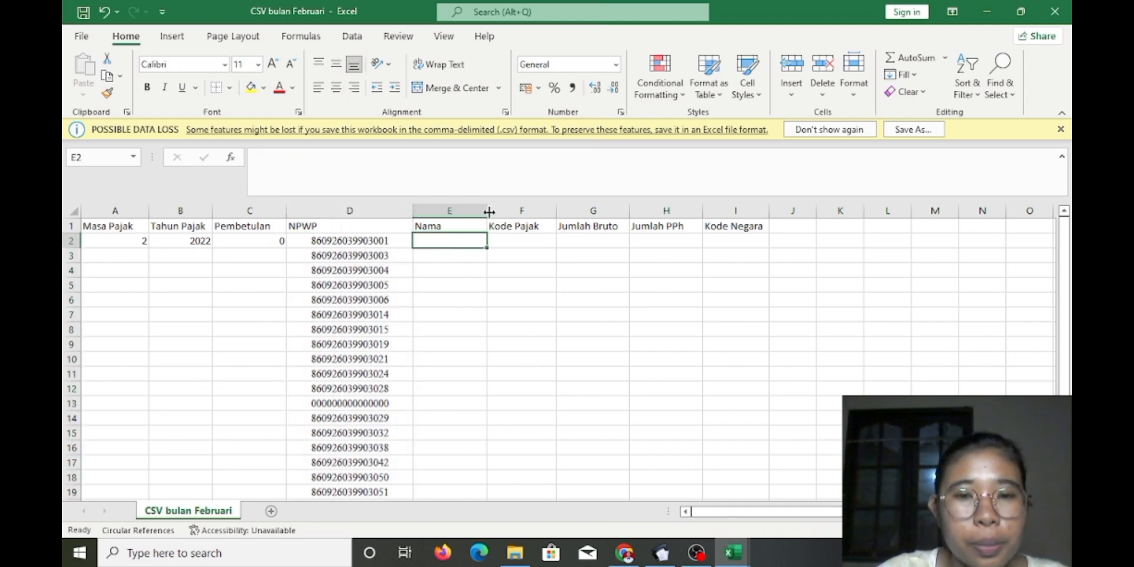
left_click_drag(489, 211, 493, 211)
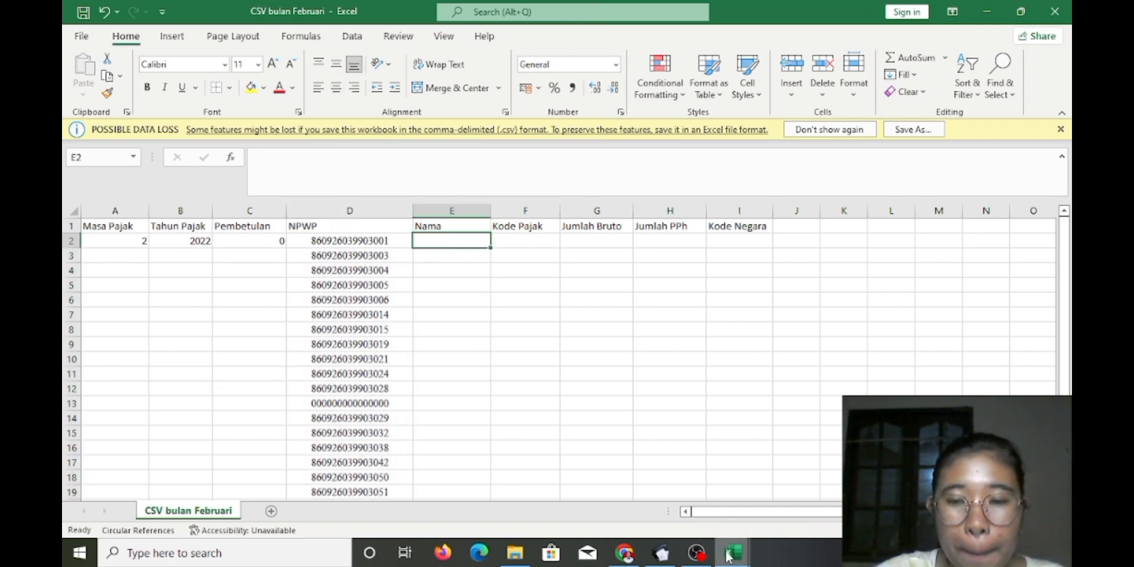
mouse_move(728, 555)
left_click(583, 483)
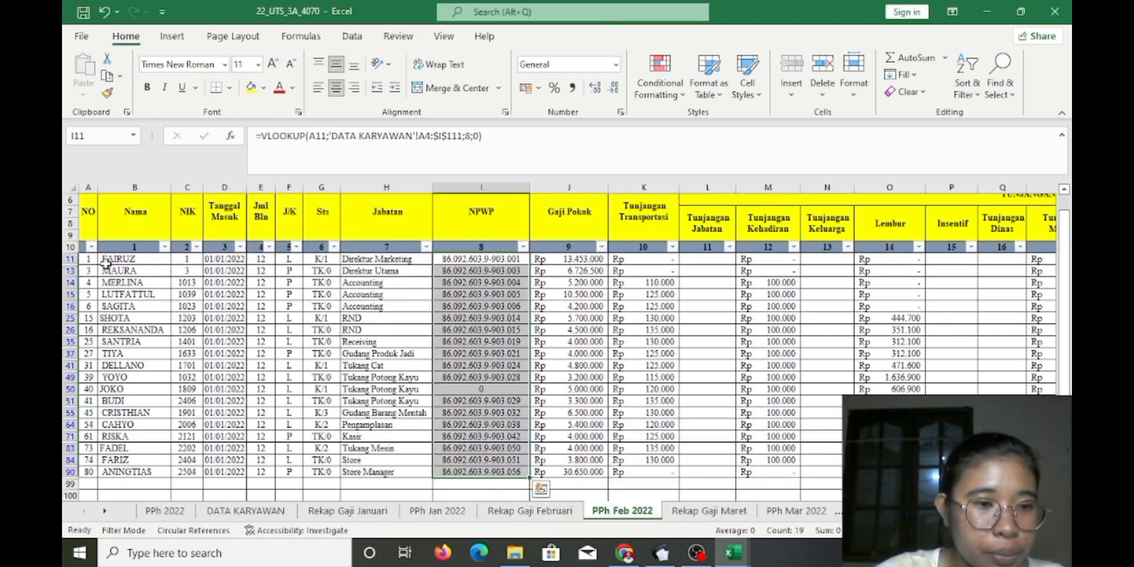
left_click_drag(106, 264, 126, 471)
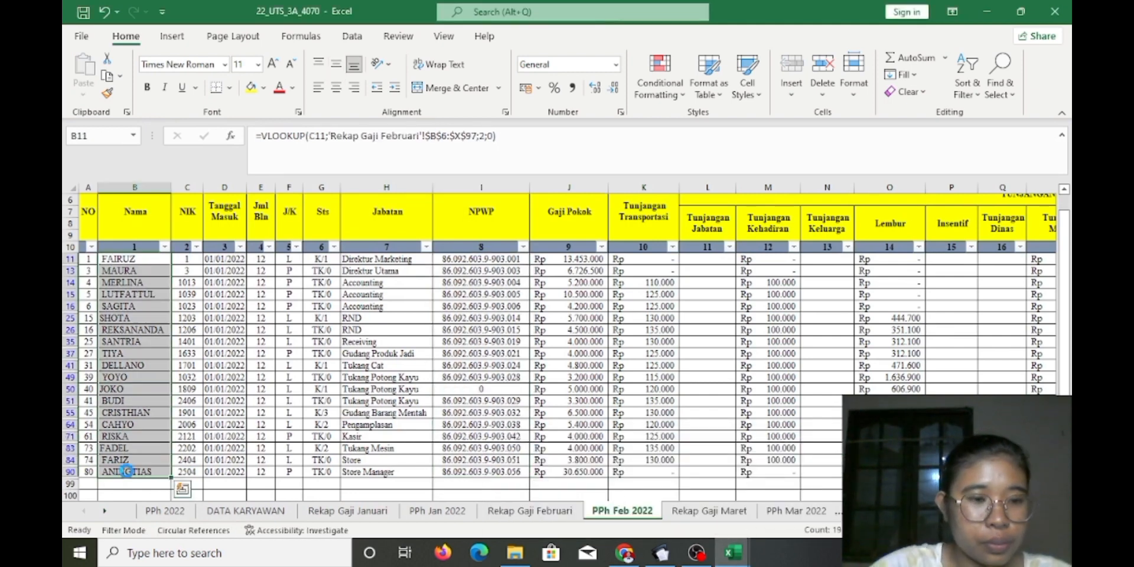
key("ctrl+c")
mouse_move(697, 554)
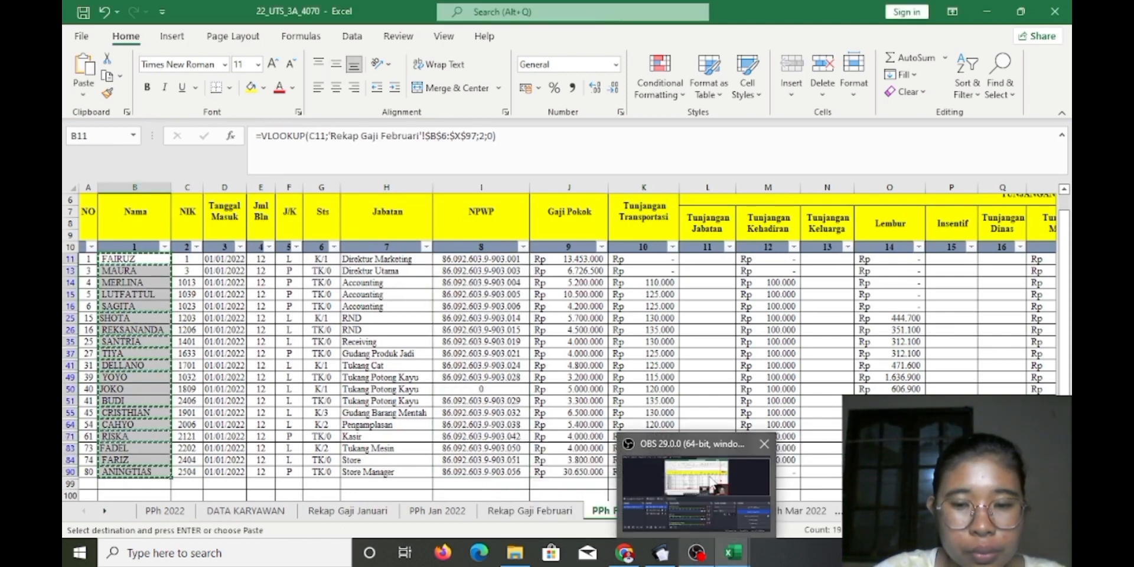
mouse_move(733, 553)
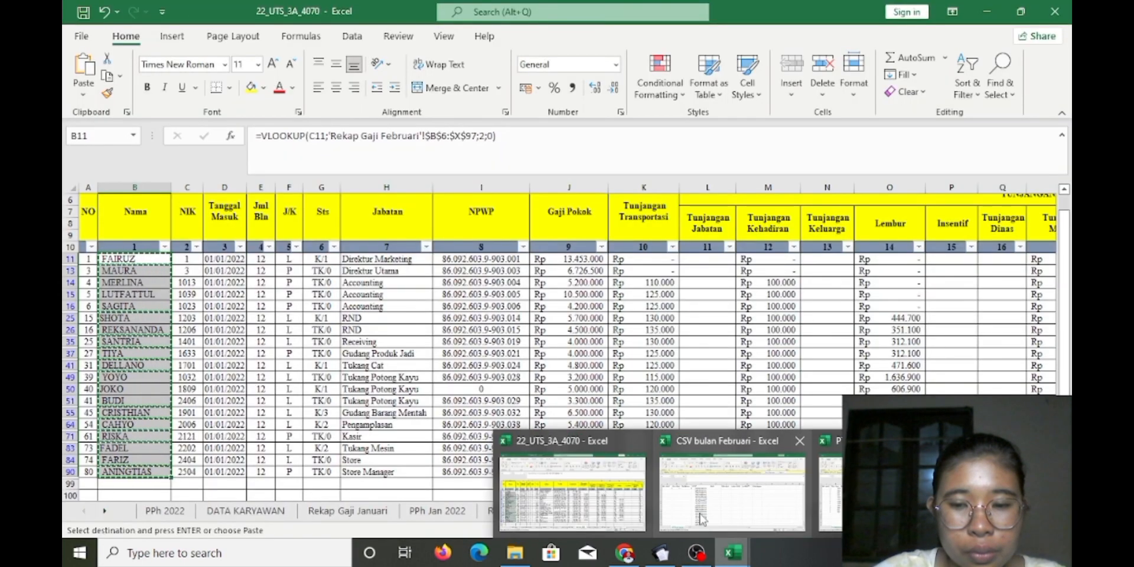
left_click(702, 518)
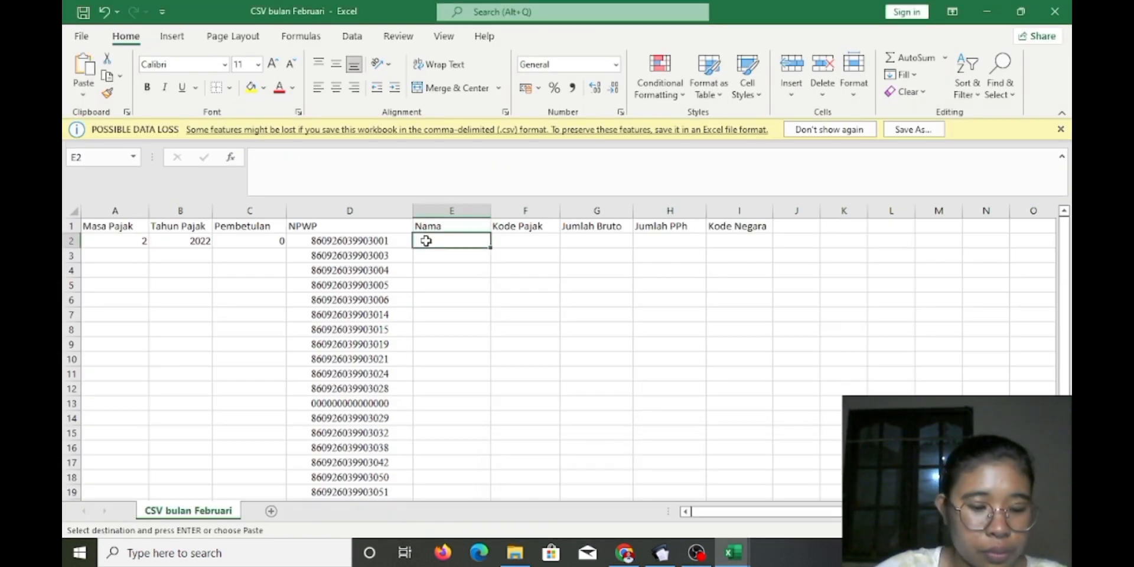
key("ctrl+v")
left_click_drag(498, 211, 530, 211)
Set the pasted names to No Border, then select Pembetulan 0 in C2
left_click(229, 87)
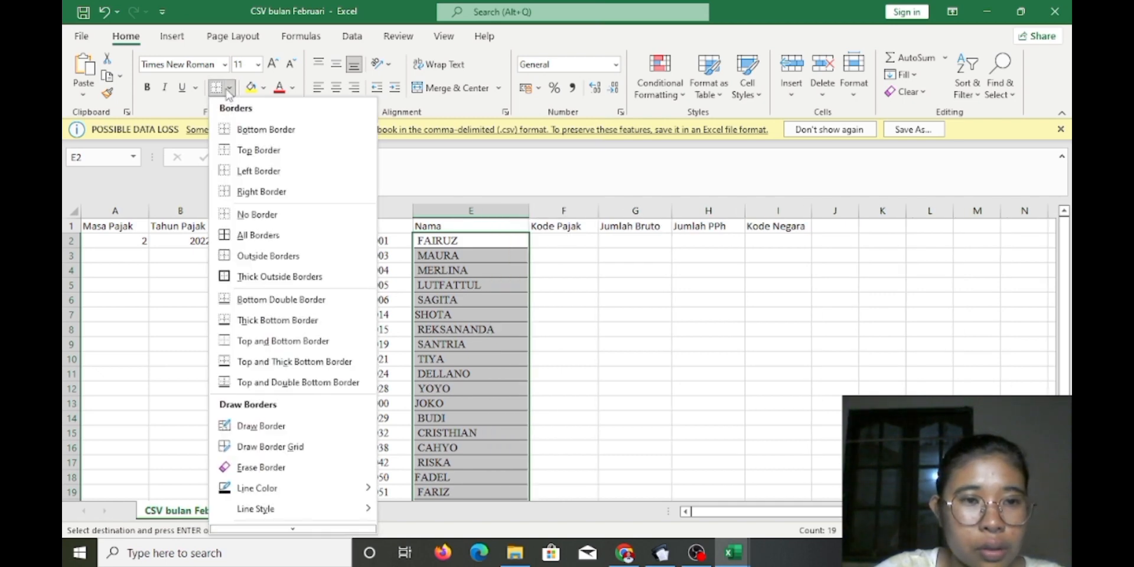
left_click(276, 215)
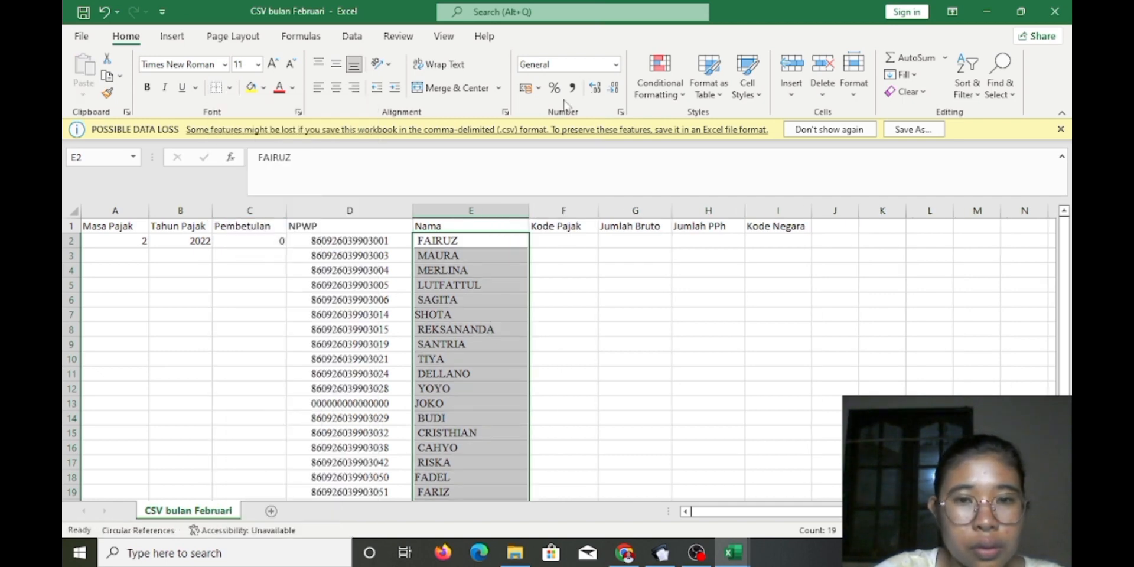
left_click(616, 65)
key("Escape")
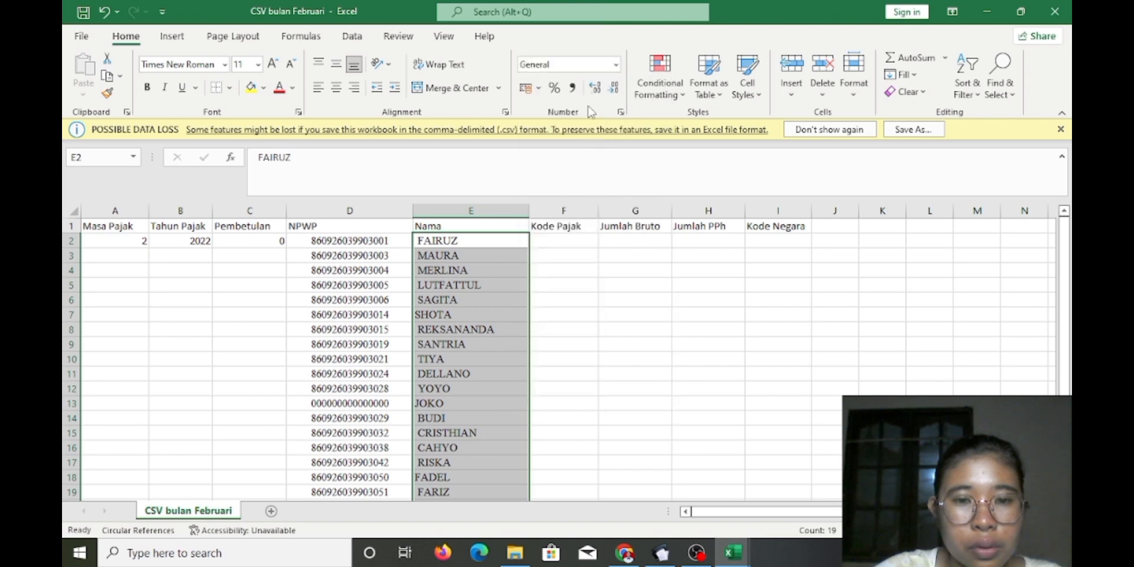
left_click(566, 315)
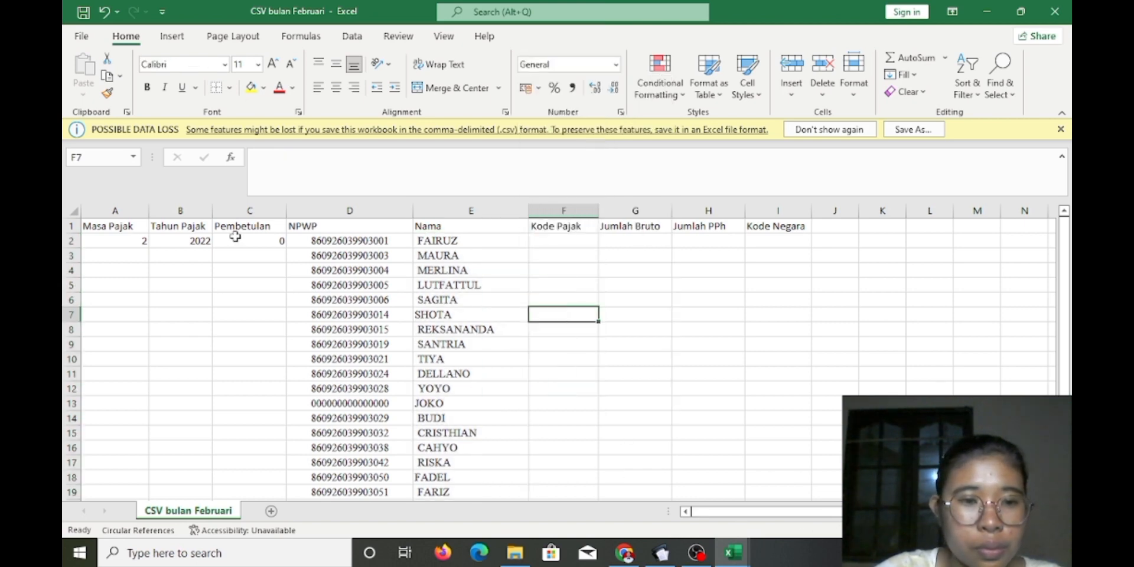
left_click(267, 245)
Fill 0 down column C, 2022 down column B and 2 down column A to row 20
left_click_drag(285, 247, 283, 469)
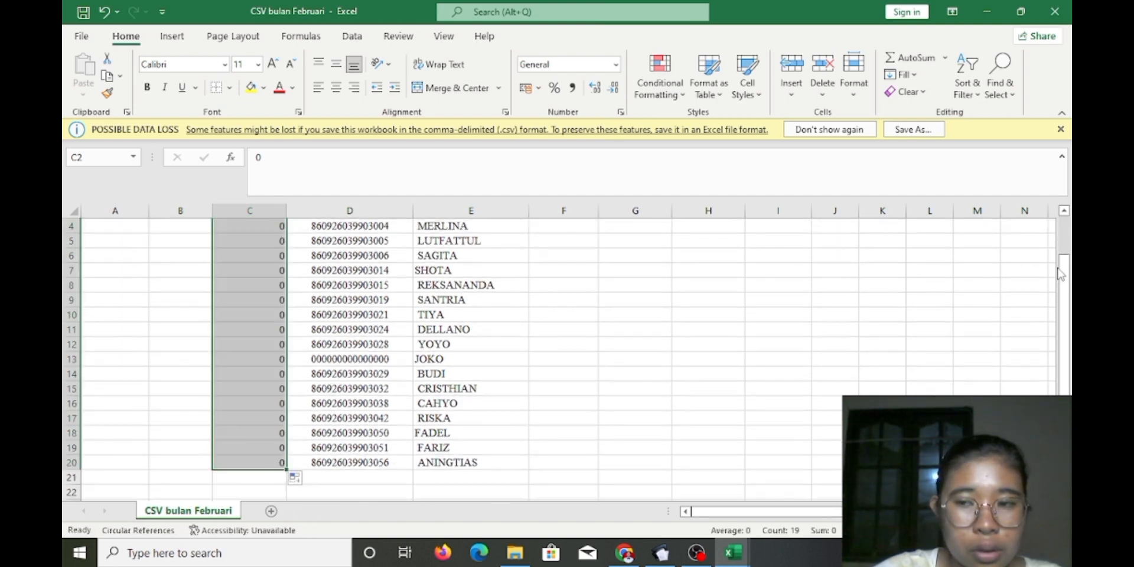
left_click_drag(1062, 270, 1061, 202)
left_click(171, 239)
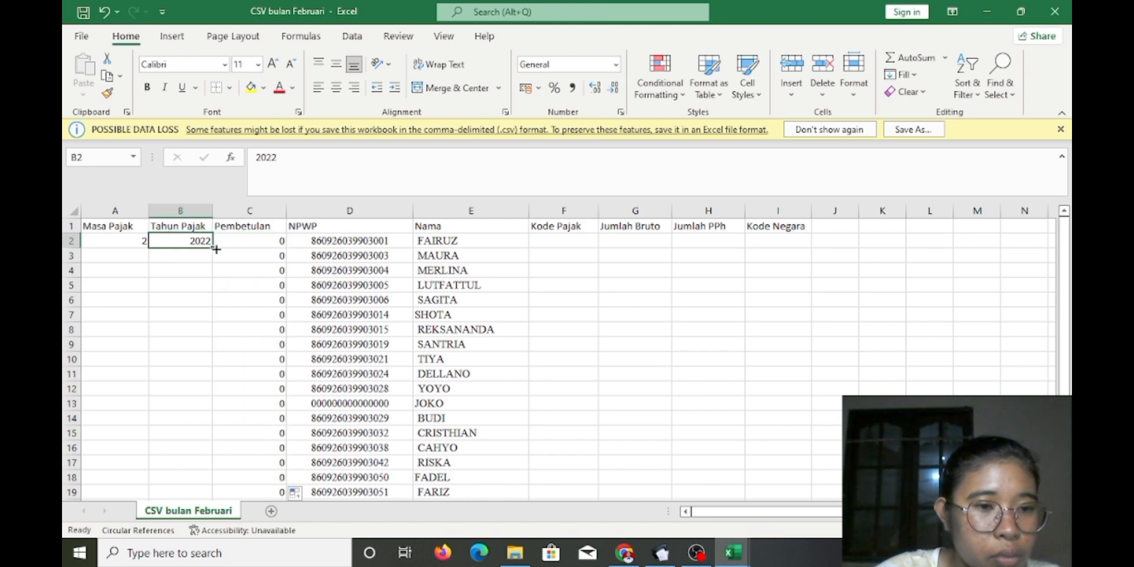
left_click_drag(212, 248, 208, 477)
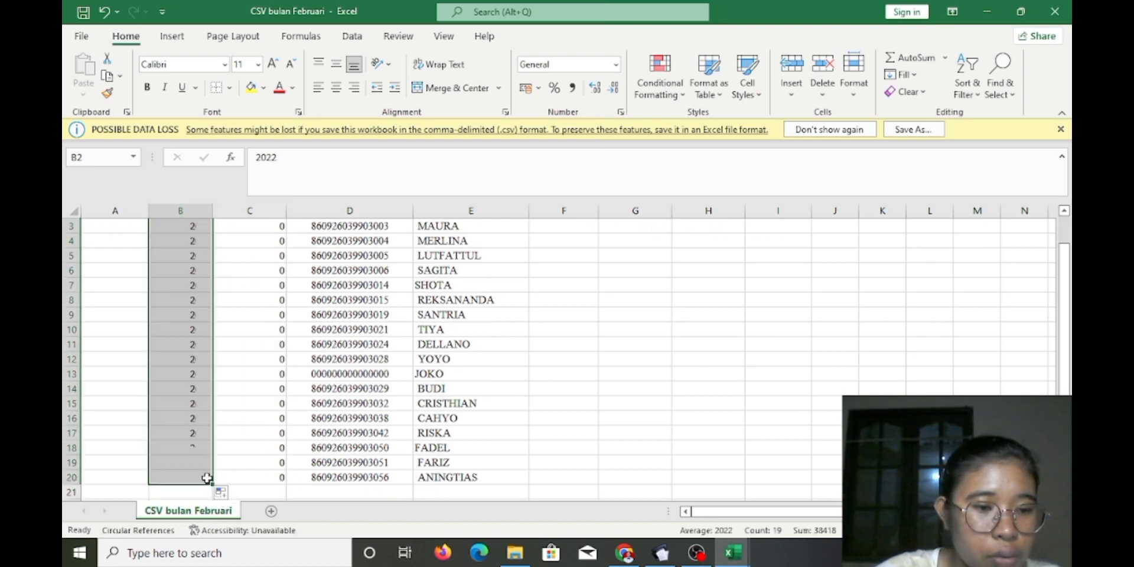
left_click_drag(1065, 264, 1068, 237)
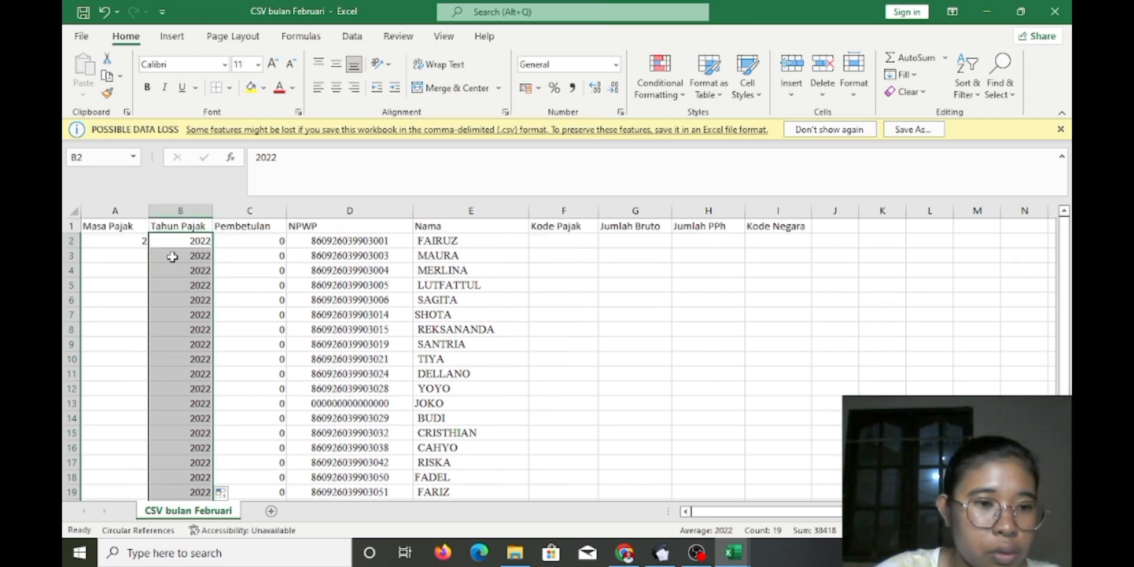
left_click(104, 239)
left_click_drag(149, 248, 138, 435)
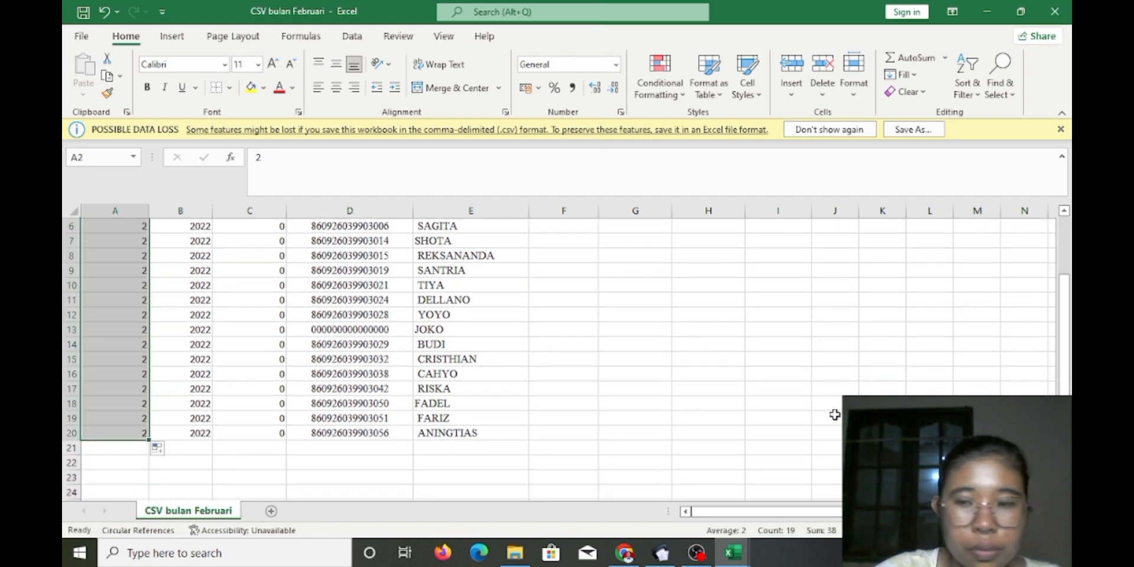
Select the first Kode Pajak cell and go back to the CSV bulan Februari workbook
left_click_drag(1065, 331, 1067, 248)
left_click(576, 243)
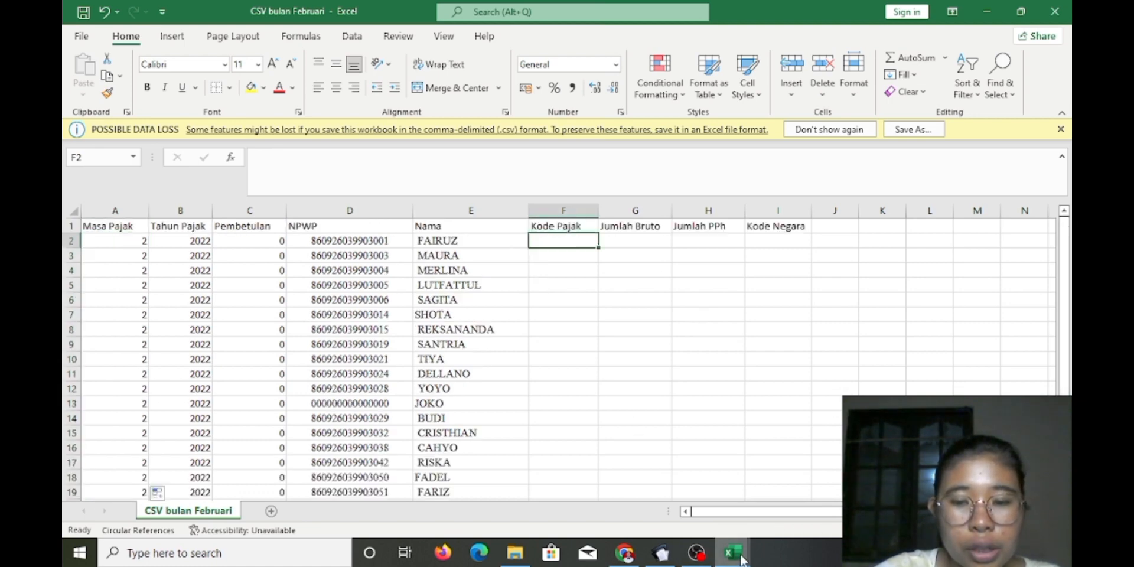
mouse_move(733, 553)
mouse_move(570, 495)
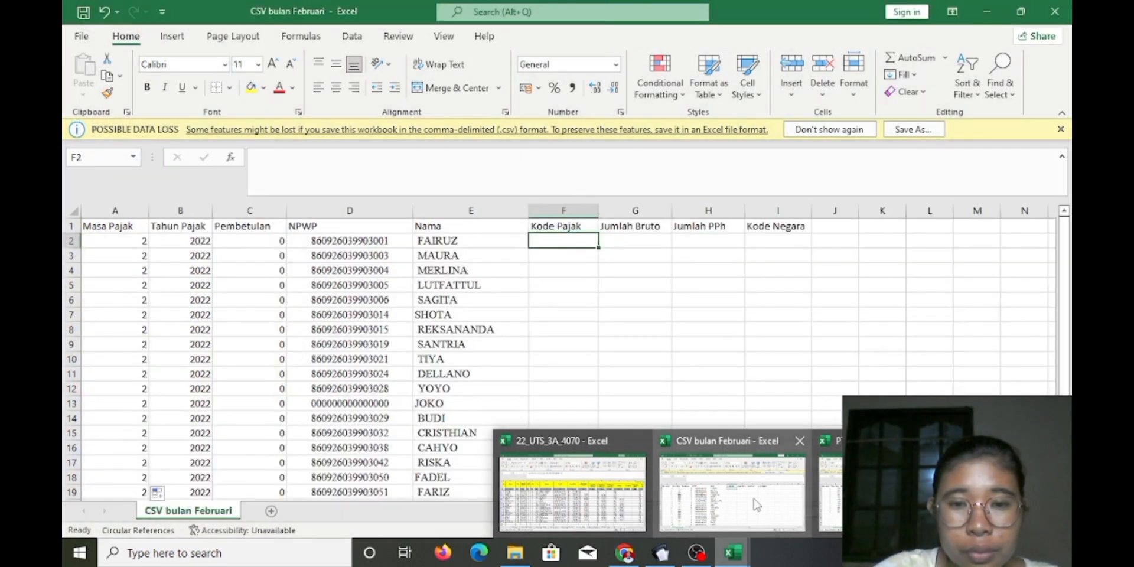
left_click(730, 502)
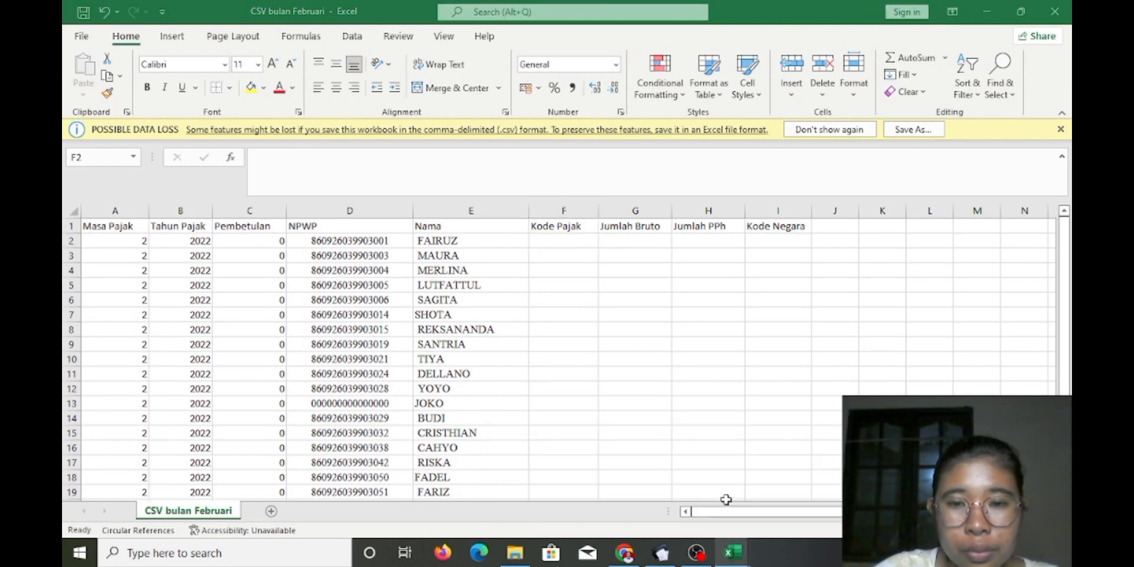
left_click(749, 501)
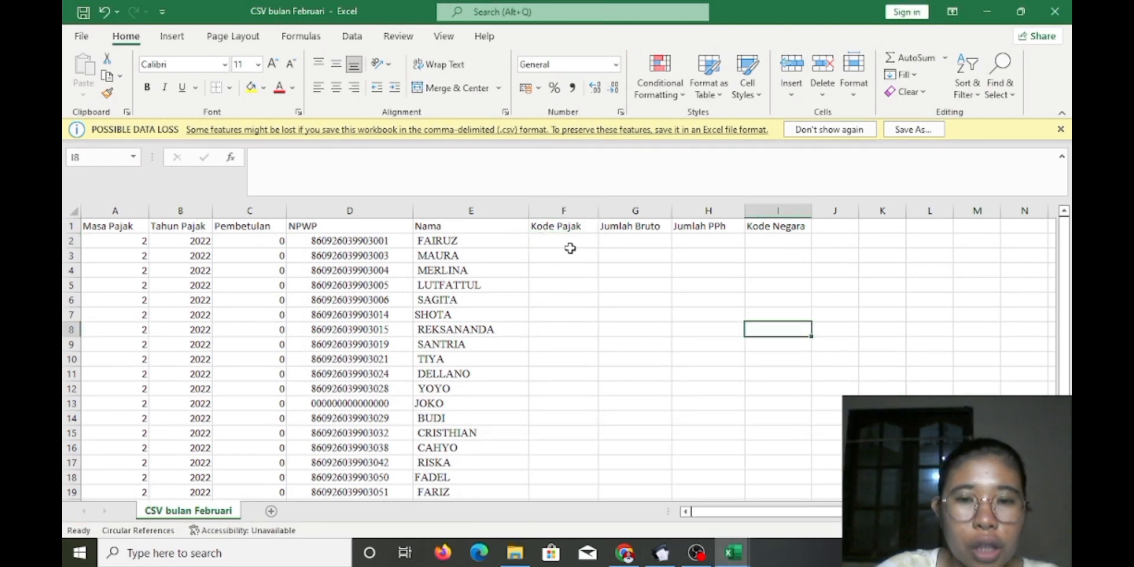
mouse_move(733, 553)
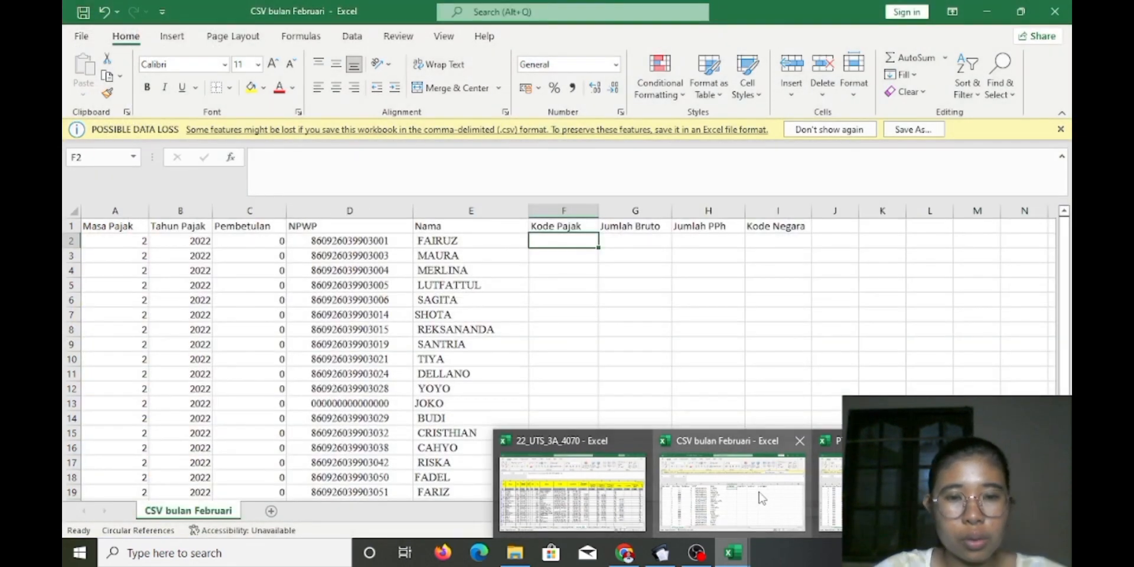
Enter Kode Pajak 21-100-01 in F2 and copy it unchanged down to row 20
left_click(756, 493)
type("21-100-01")
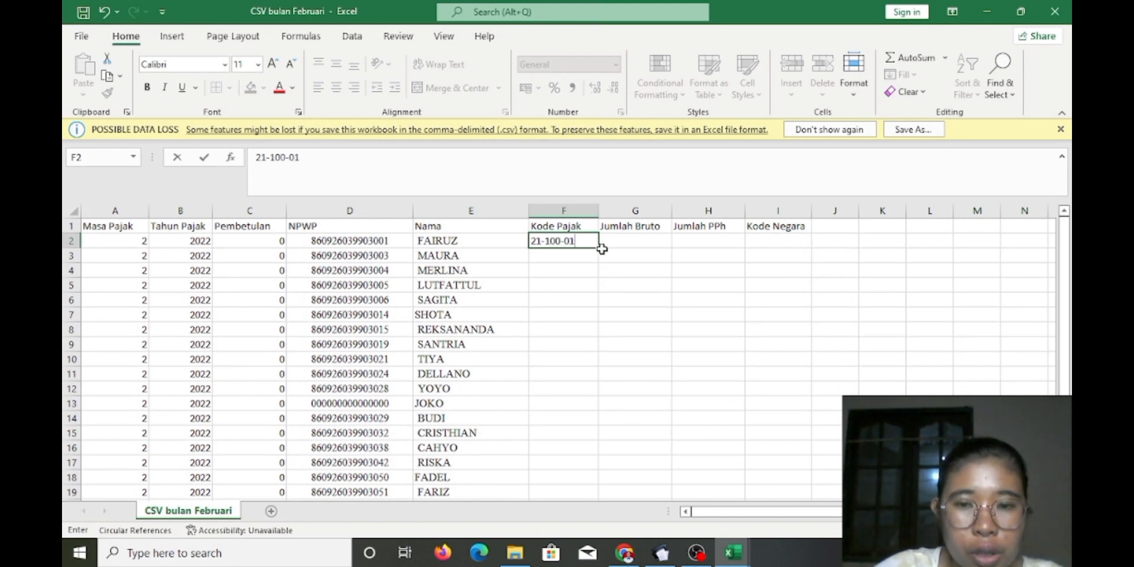
left_click_drag(600, 249, 590, 480)
left_click(611, 493)
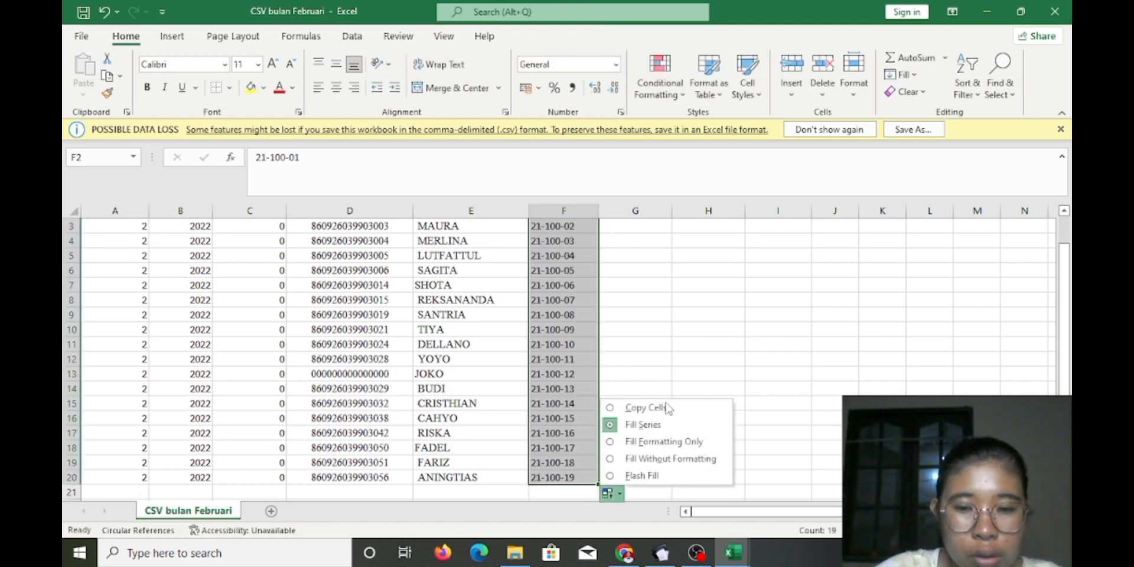
left_click(665, 408)
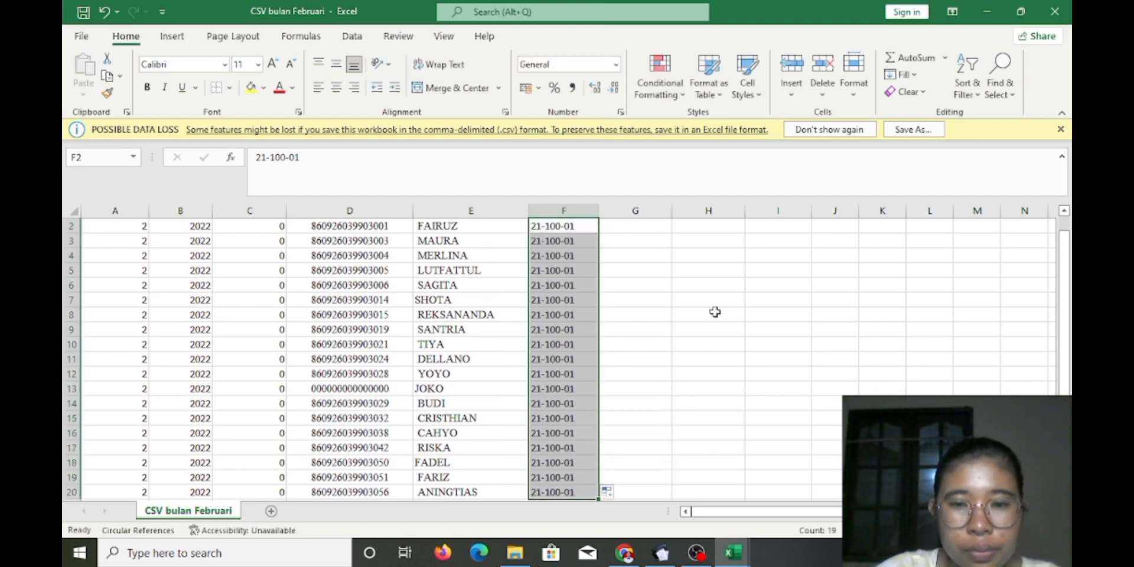
scroll(1064, 349, "up", 1)
left_click(631, 240)
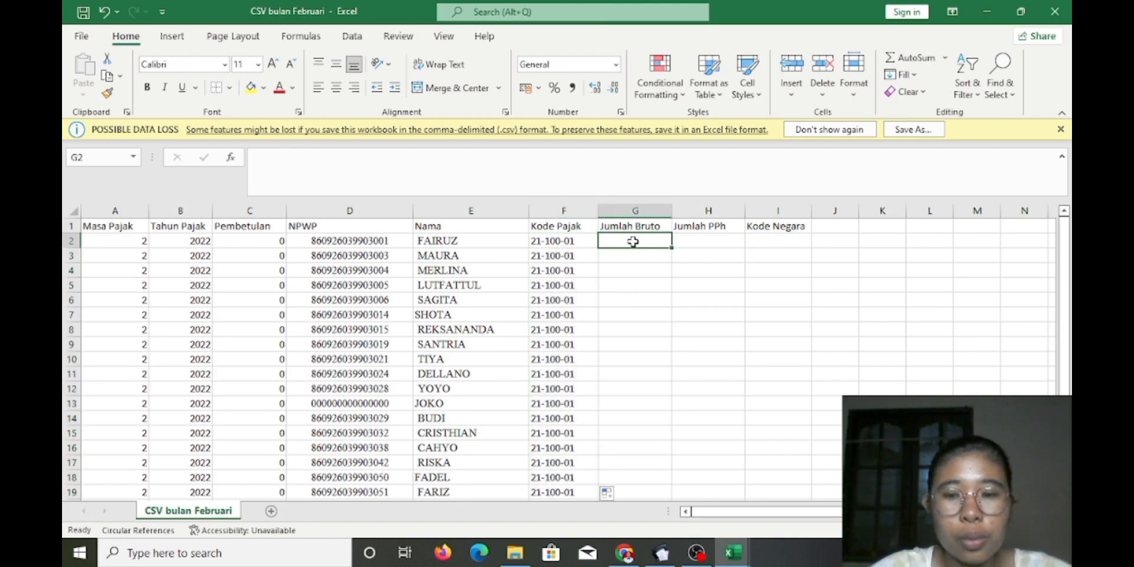
Copy the gross amounts in column AZ of the 22_UTS_3A_4070 workbook
mouse_move(732, 555)
left_click(567, 479)
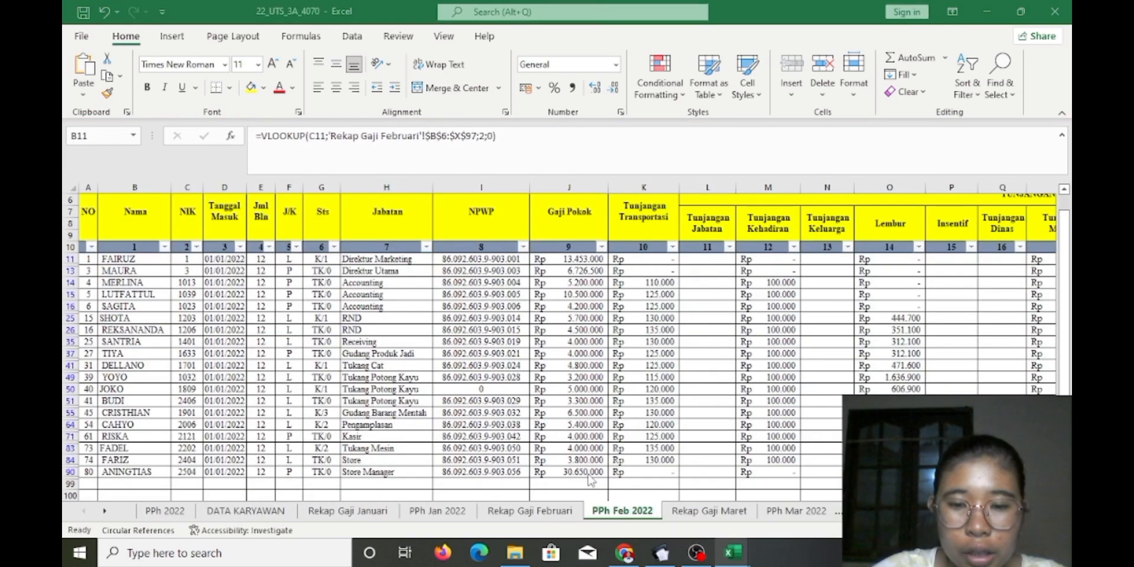
scroll(984, 273, "right", 10)
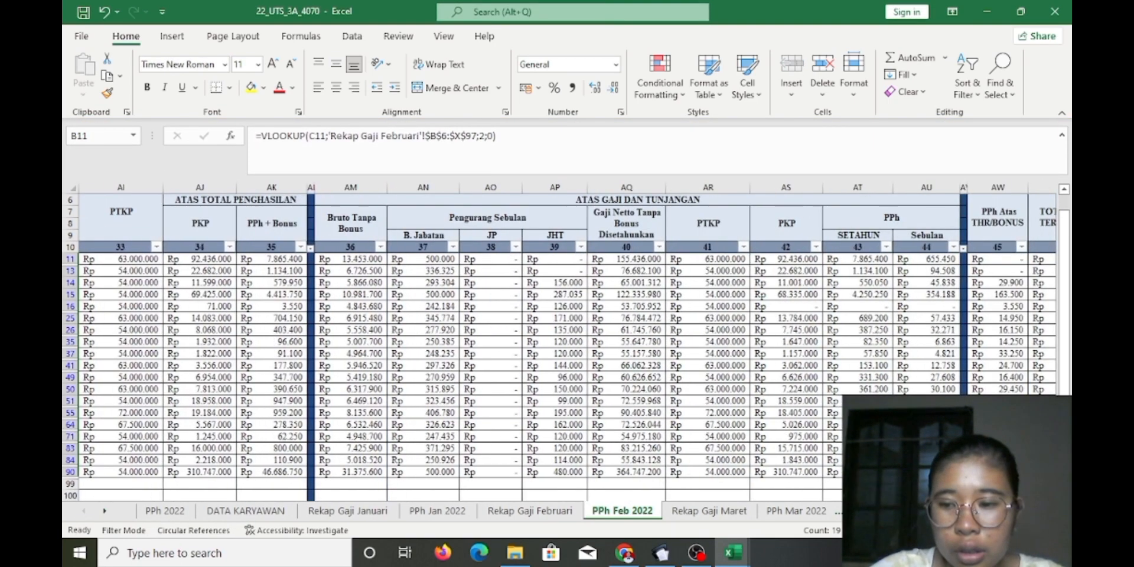
left_click_drag(974, 262, 959, 472)
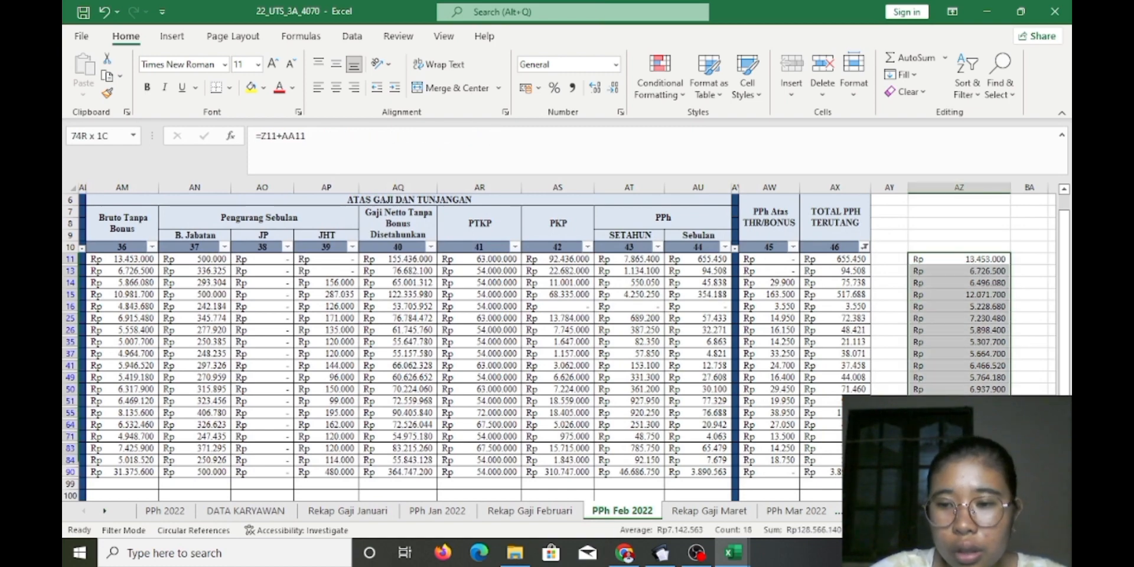
key("ctrl+c")
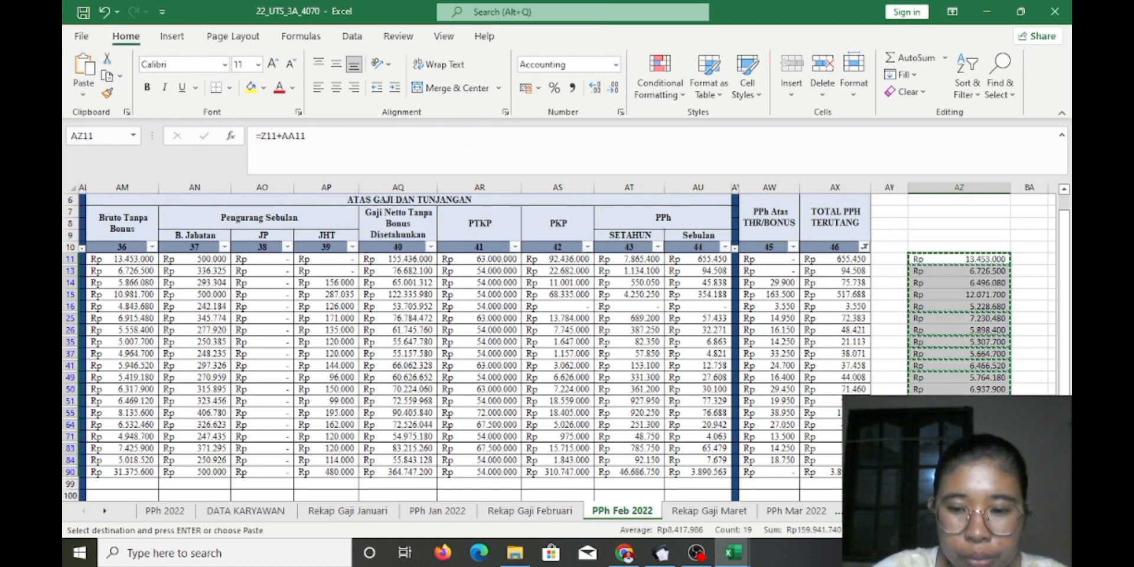
Paste them under Jumlah Bruto from G2 and set them to General number format
mouse_move(733, 553)
left_click(802, 518)
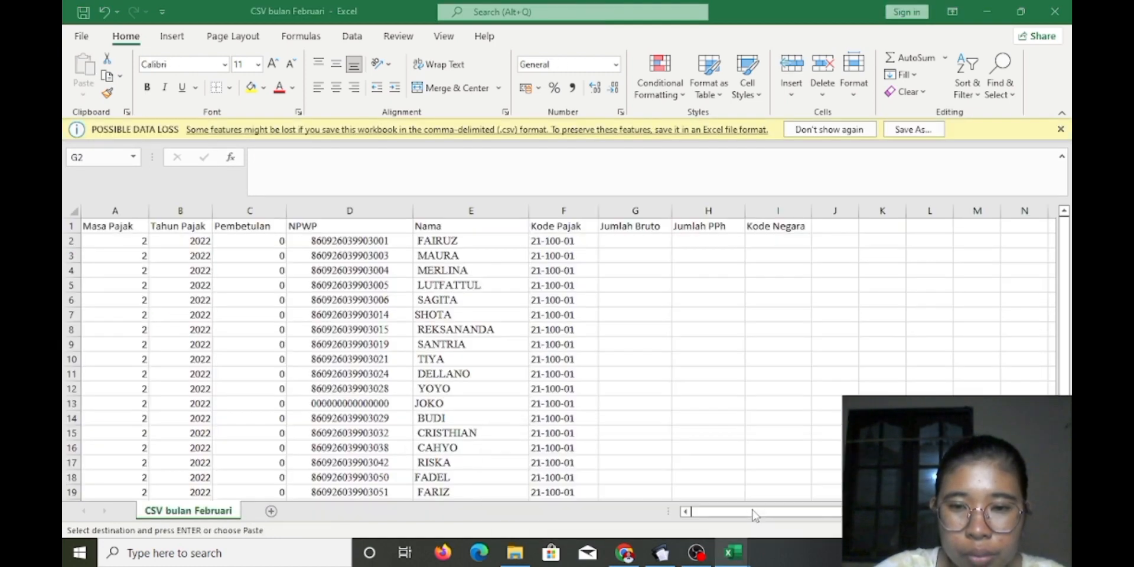
left_click(646, 244)
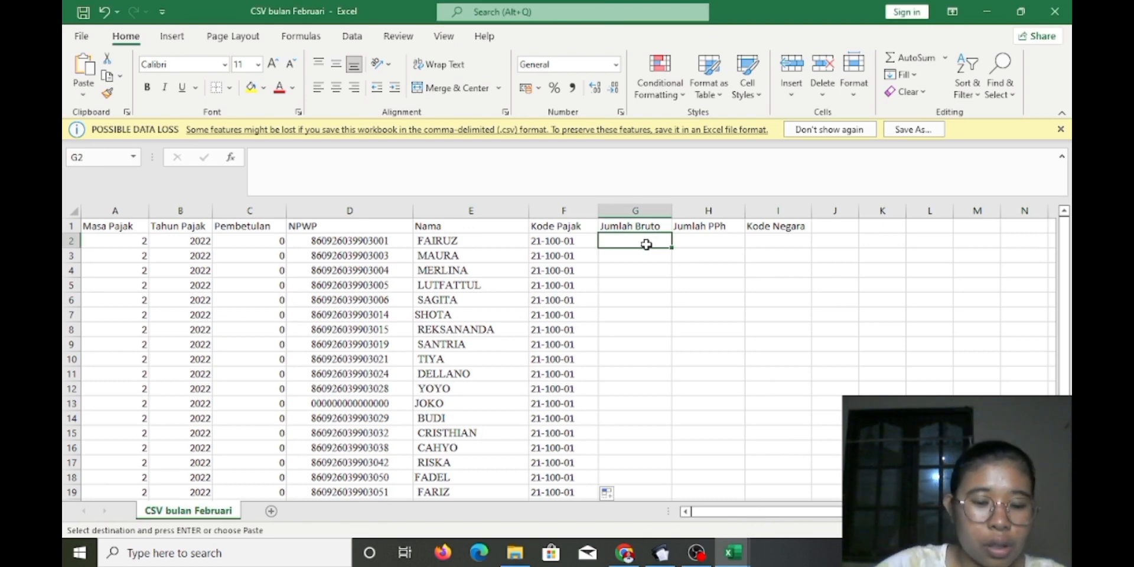
key("ctrl+v")
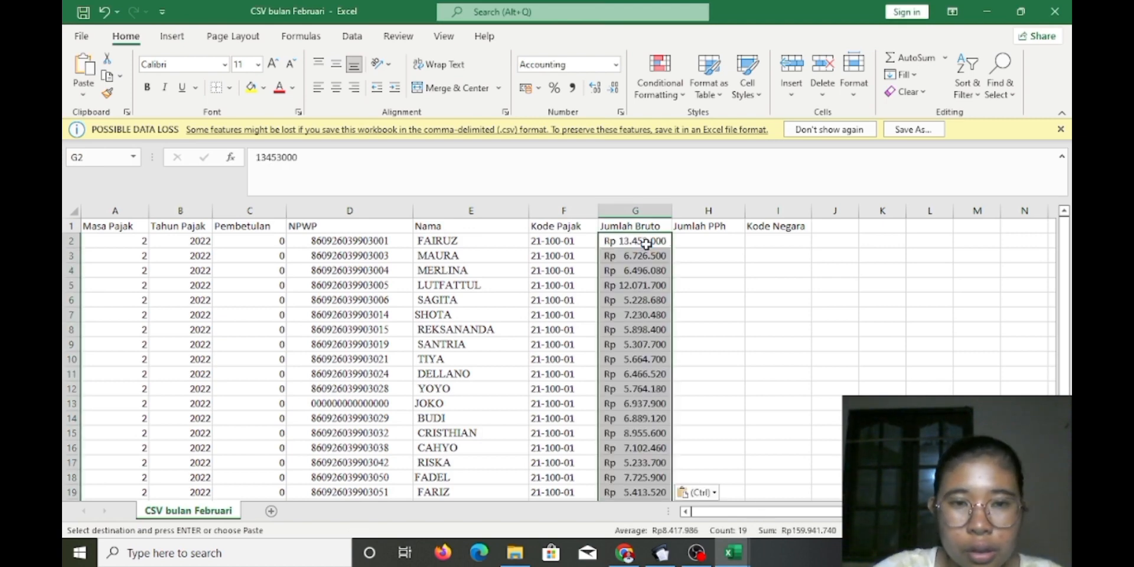
left_click(616, 64)
left_click(621, 93)
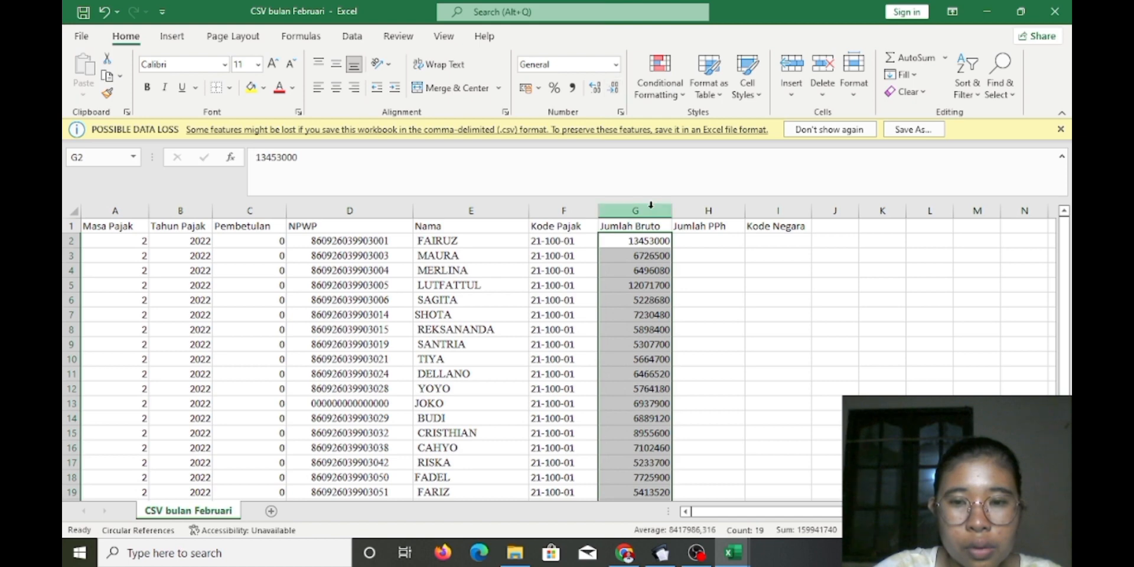
left_click_drag(1069, 304, 1066, 360)
scroll(1001, 284, "up", 1)
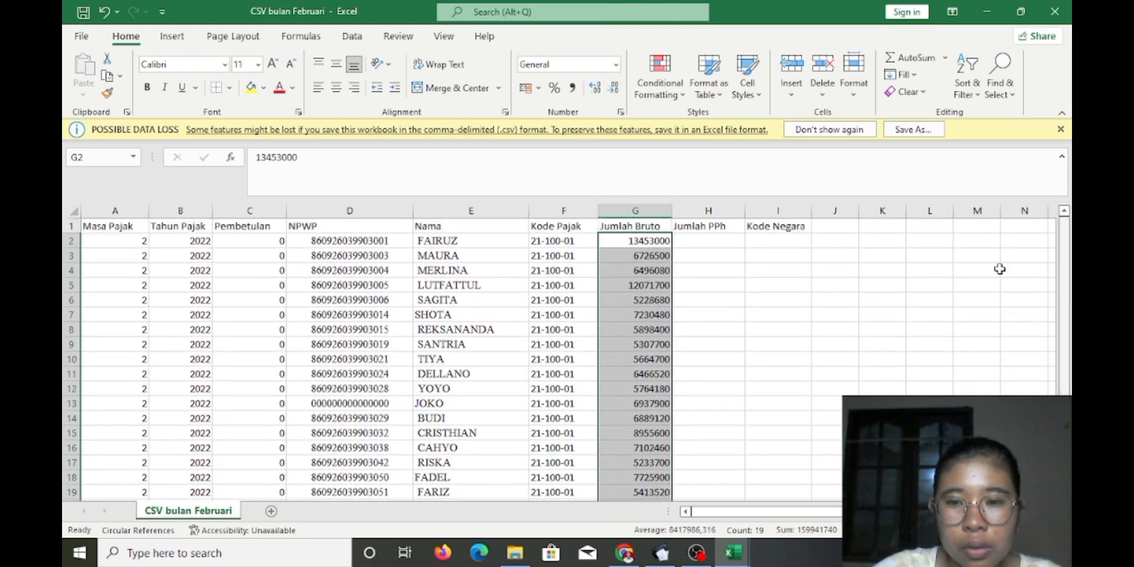
left_click(727, 242)
Paste the TOTAL PPH TERUTANG amounts under Jumlah PPh and widen column H
left_click(729, 558)
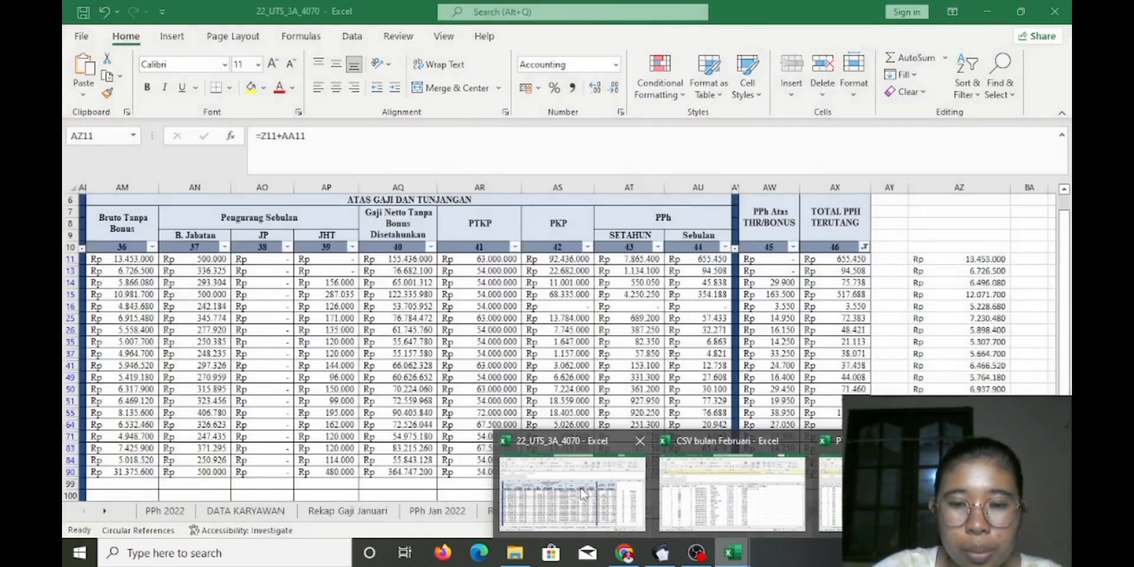
left_click(570, 494)
left_click_drag(833, 259, 824, 473)
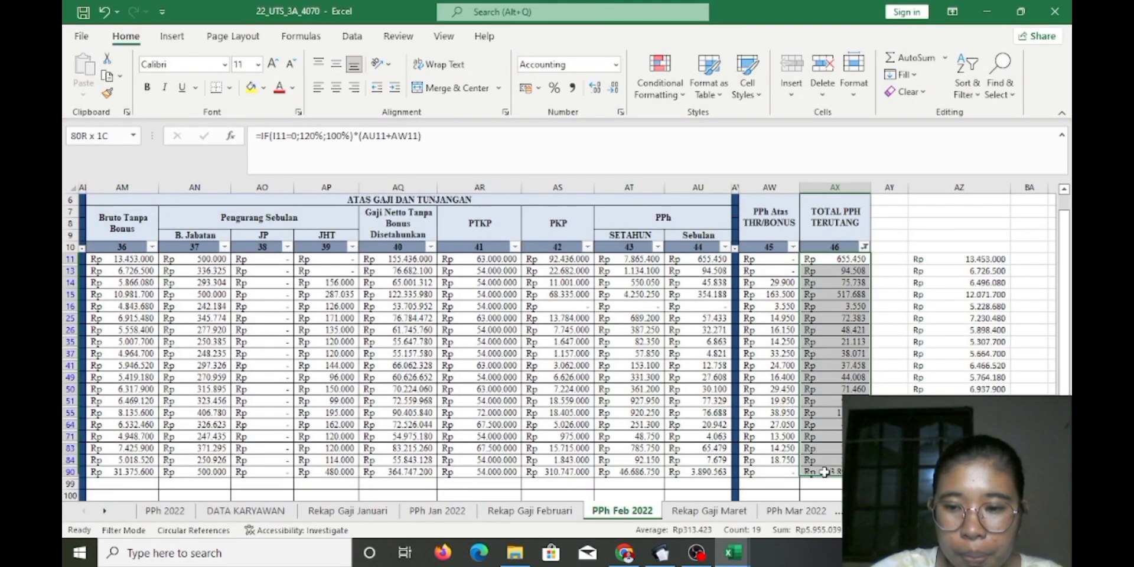
key("ctrl+c")
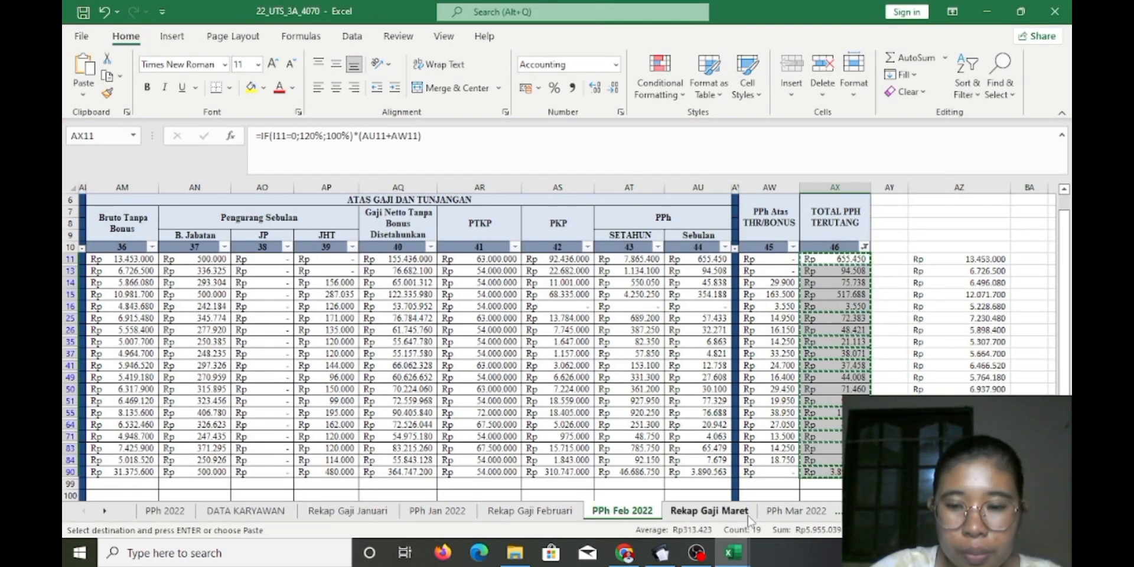
left_click(733, 553)
left_click(749, 514)
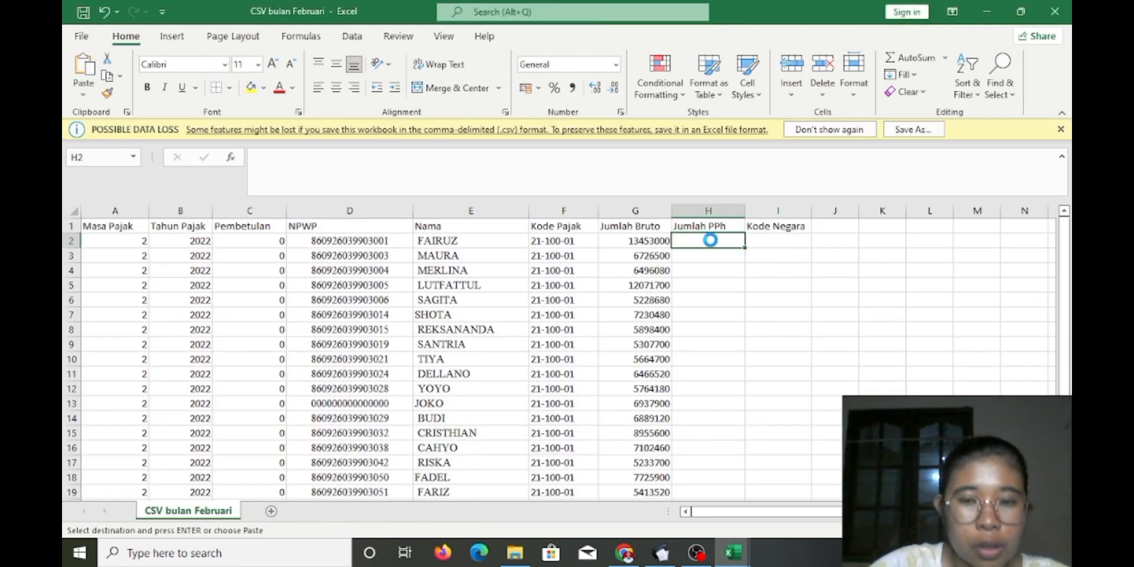
key("ctrl+v")
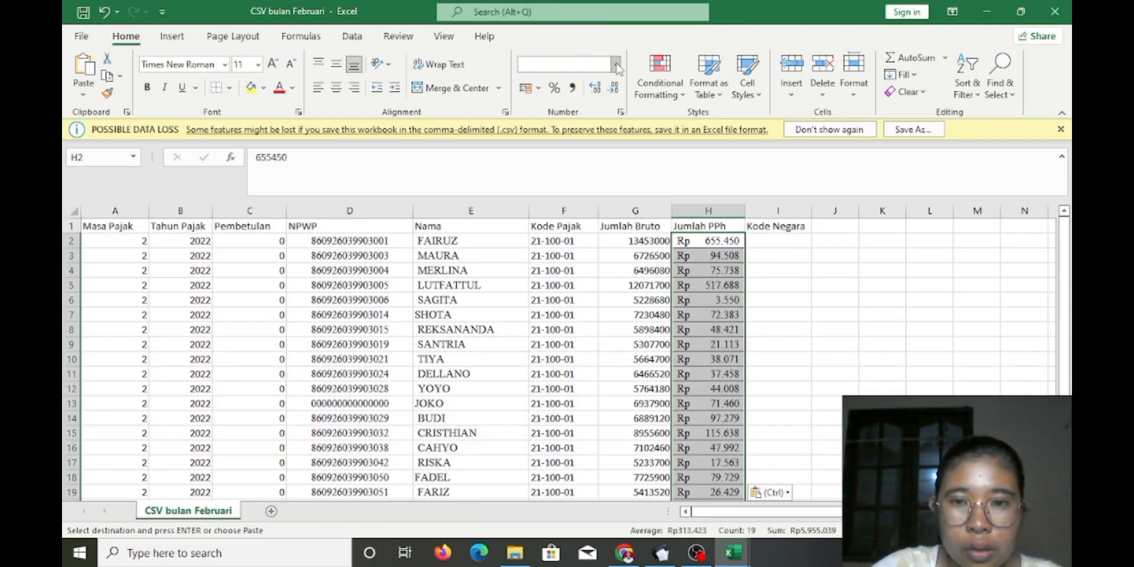
left_click(616, 65)
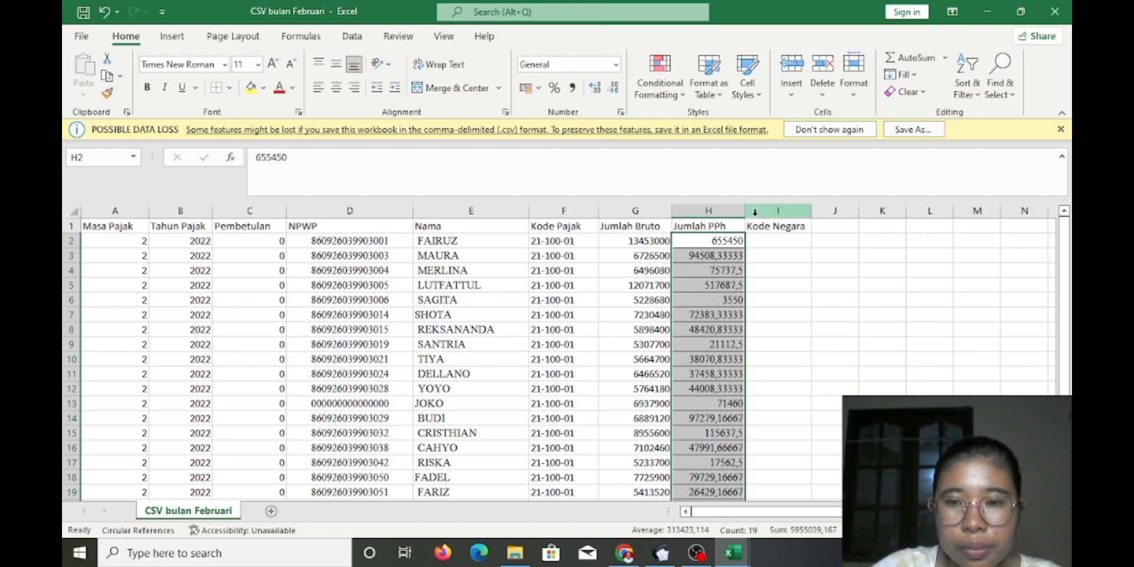
left_click_drag(745, 211, 754, 211)
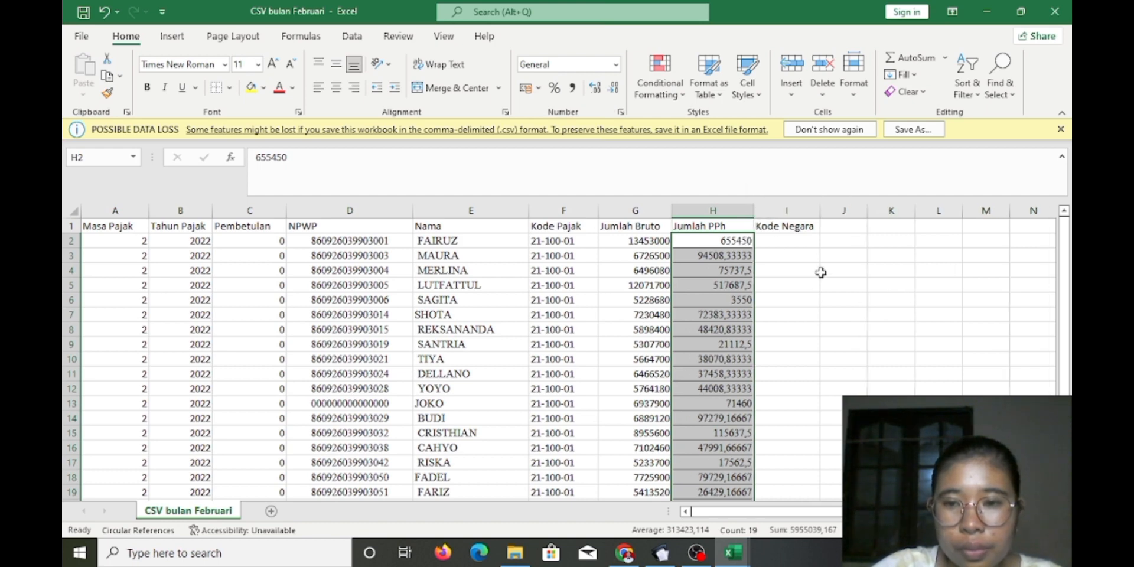
left_click(789, 240)
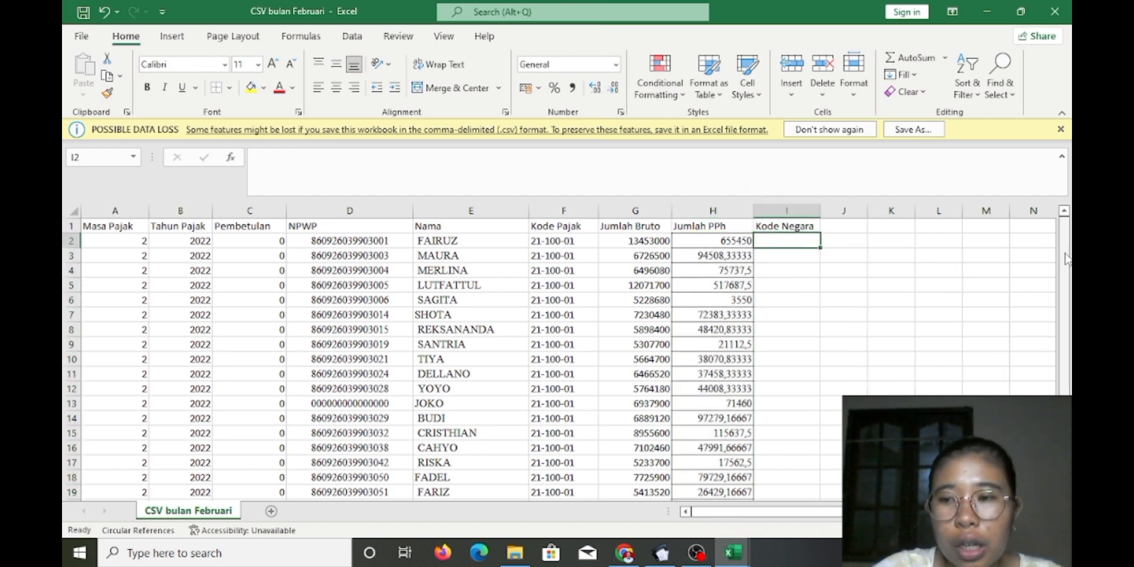
Set H2:H20 to No Border and check the full value in H3
left_click_drag(1065, 247, 1064, 246)
left_click_drag(716, 241, 735, 483)
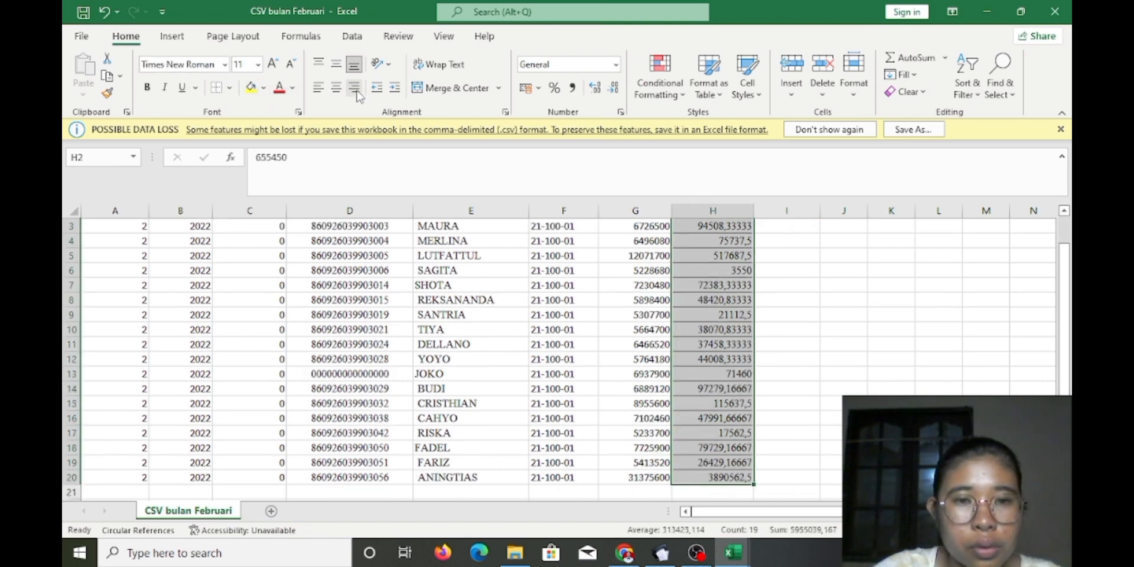
left_click(230, 87)
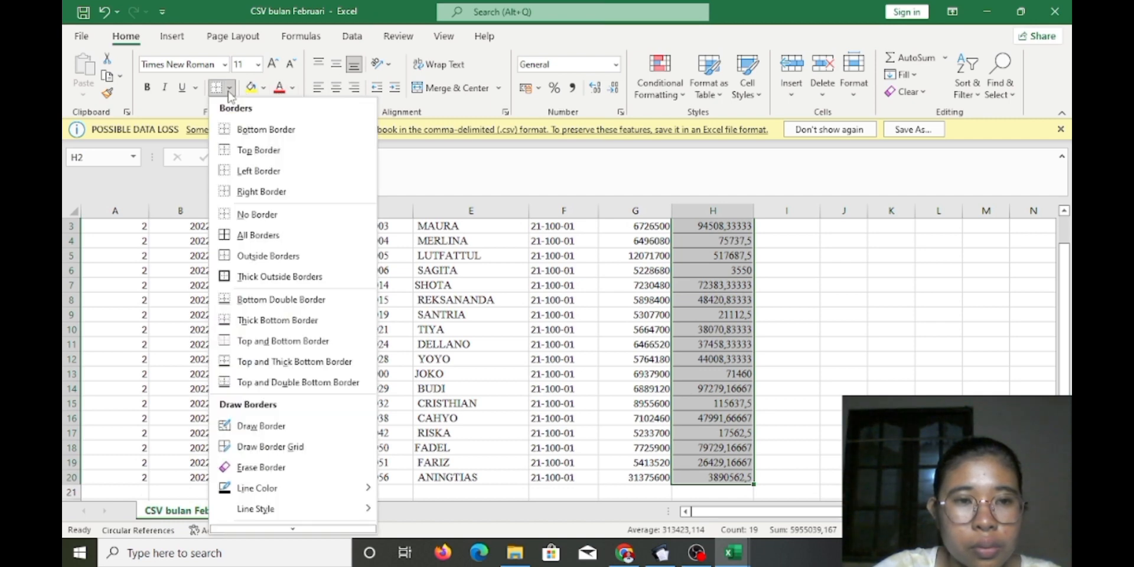
left_click(258, 215)
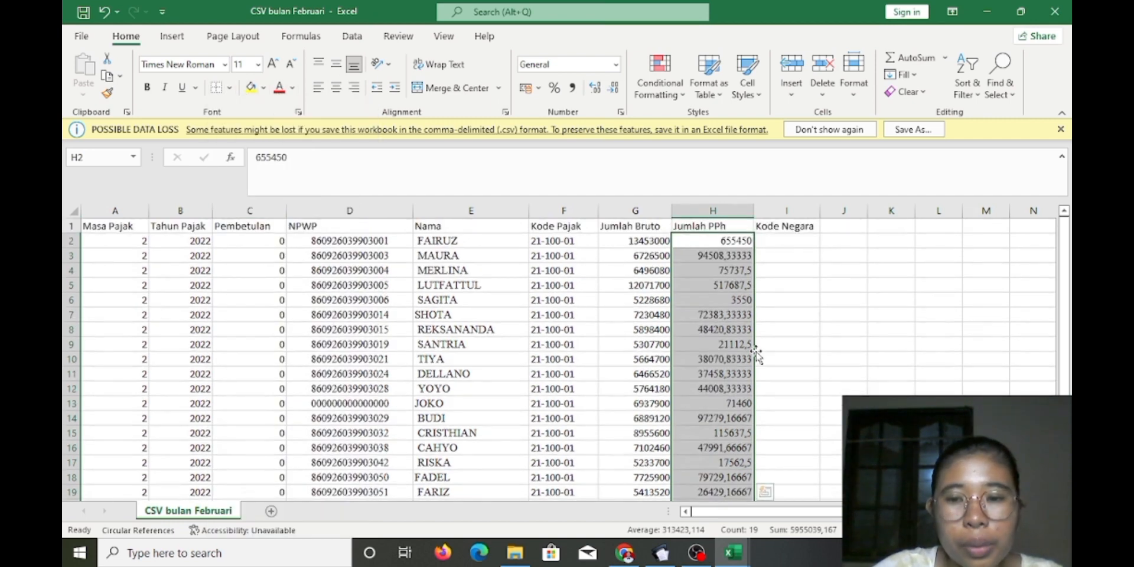
left_click_drag(1063, 328, 1063, 328)
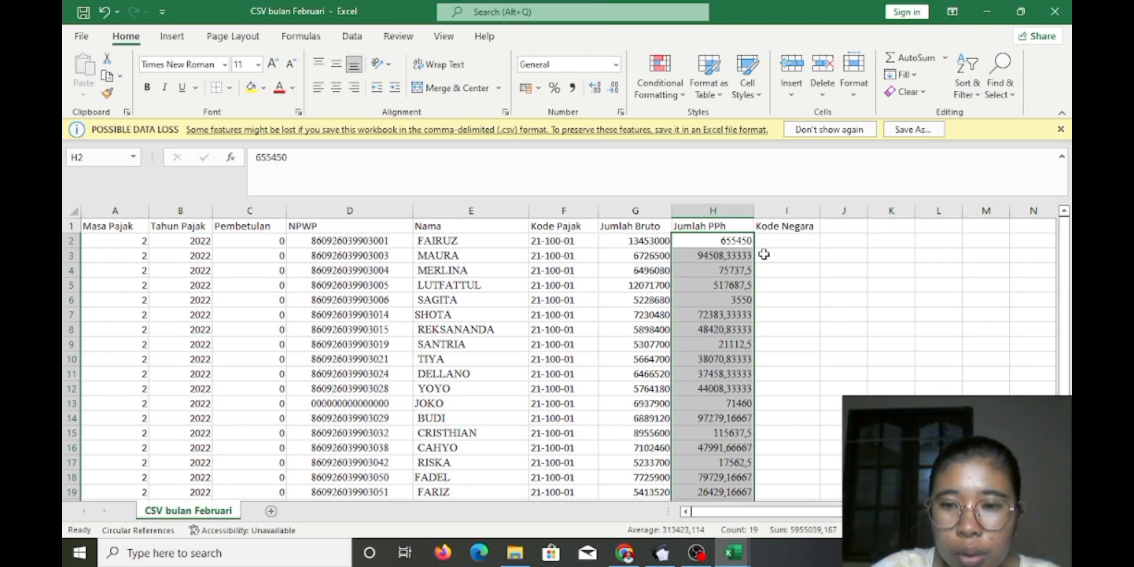
left_click(733, 255)
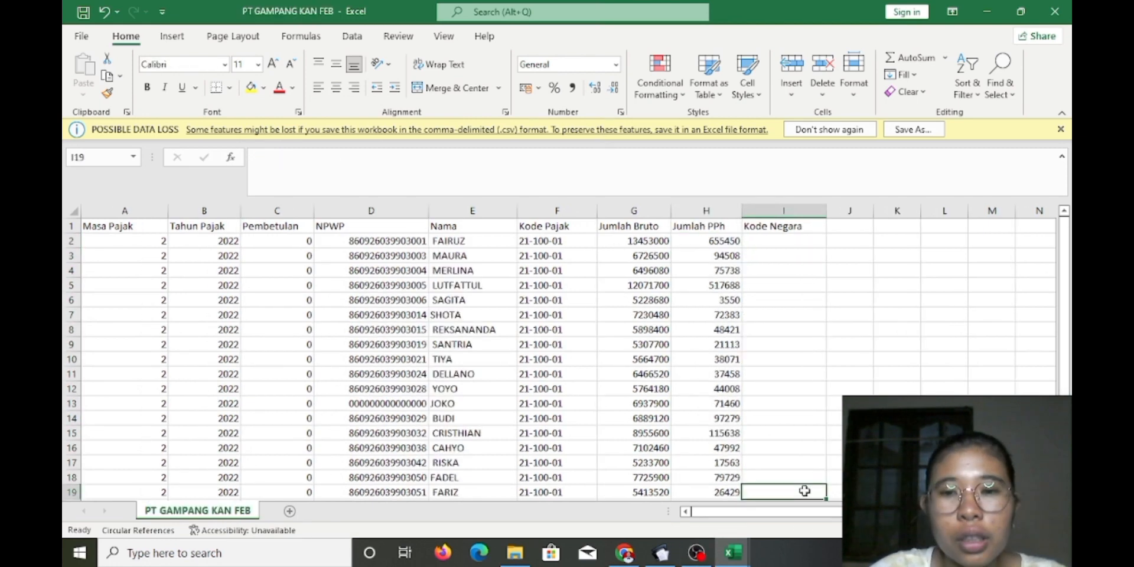
Check the first data row: period, year, correction, NPWP, name, code 21-100-01, gross 13453000, PPh
mouse_move(1067, 259)
left_mouse_down()
mouse_move(1068, 298)
mouse_move(1069, 260)
left_mouse_up()
left_click(164, 242)
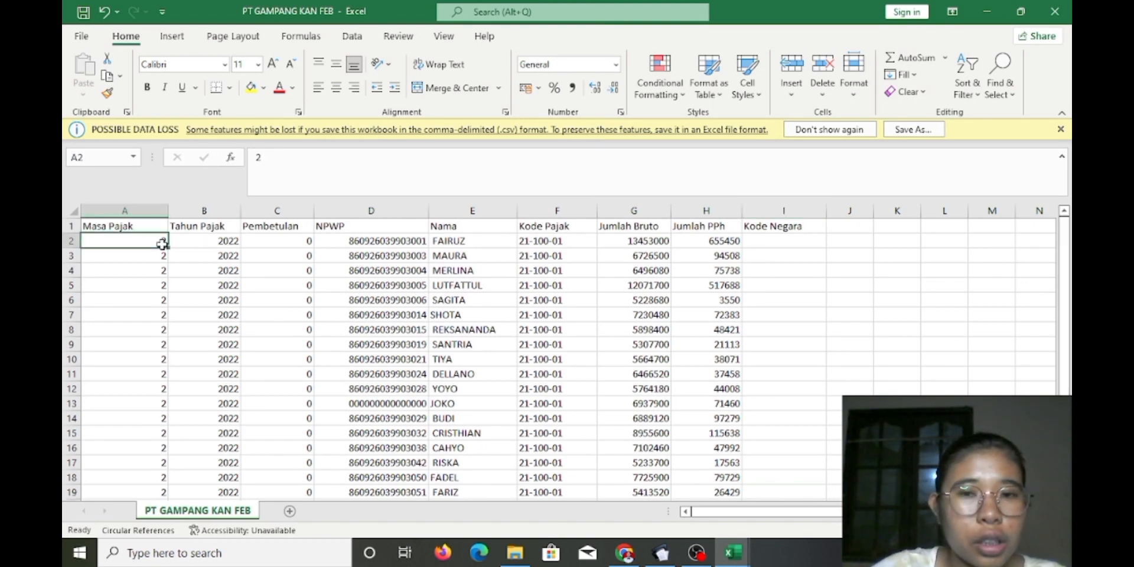
left_click(181, 244)
left_click(282, 255)
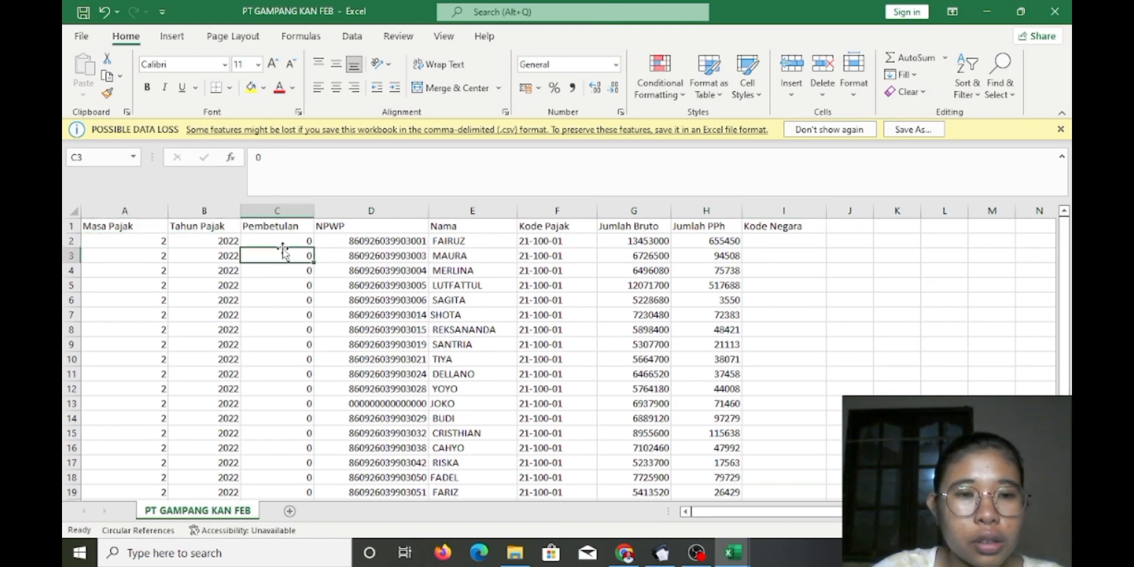
left_click(362, 243)
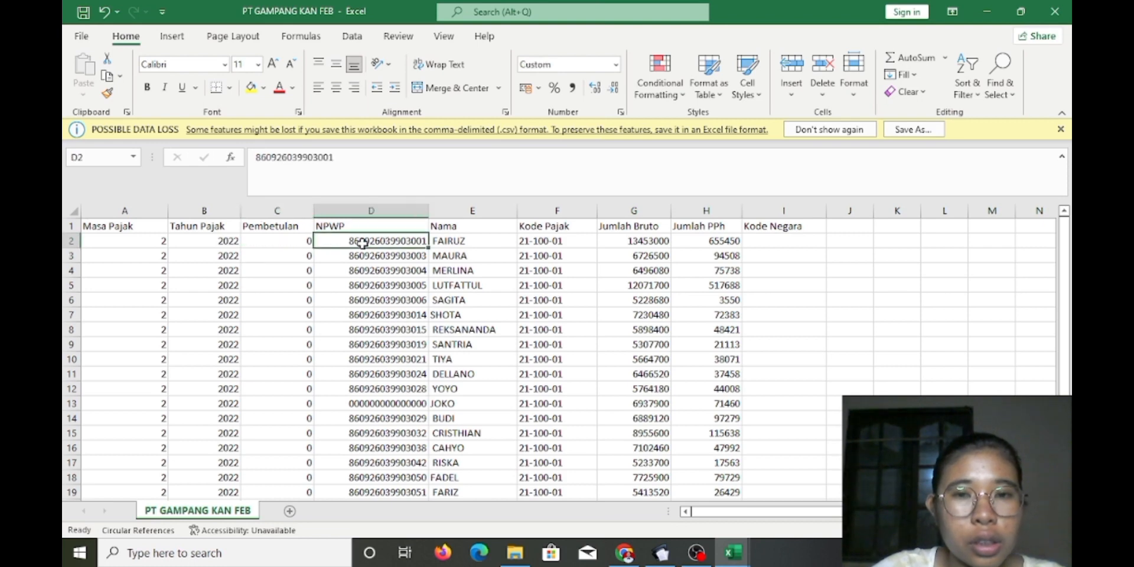
left_click(446, 242)
left_click(557, 242)
left_click(654, 241)
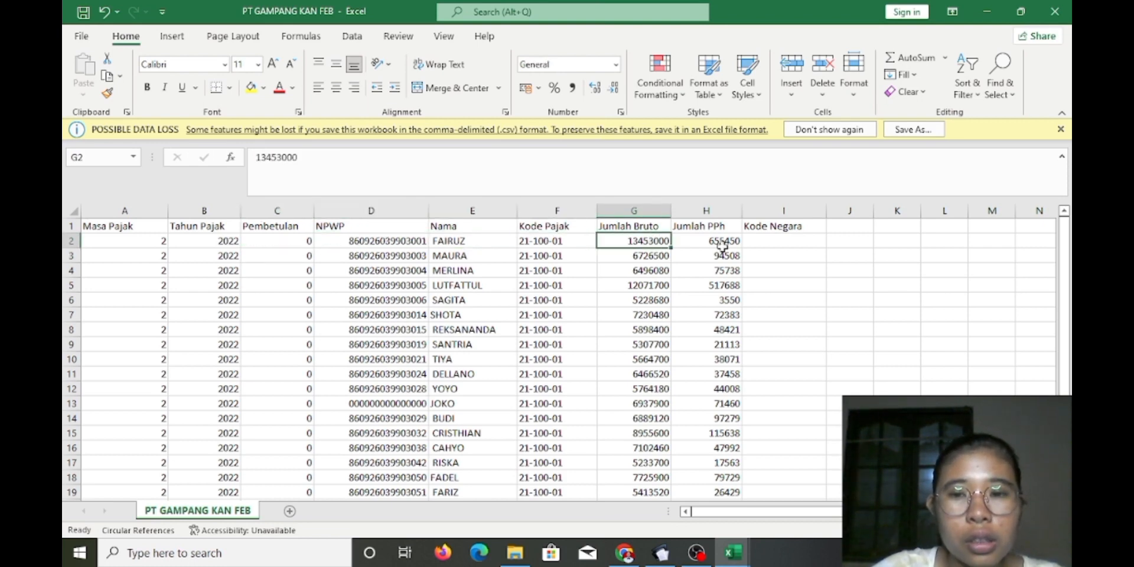
left_click(725, 244)
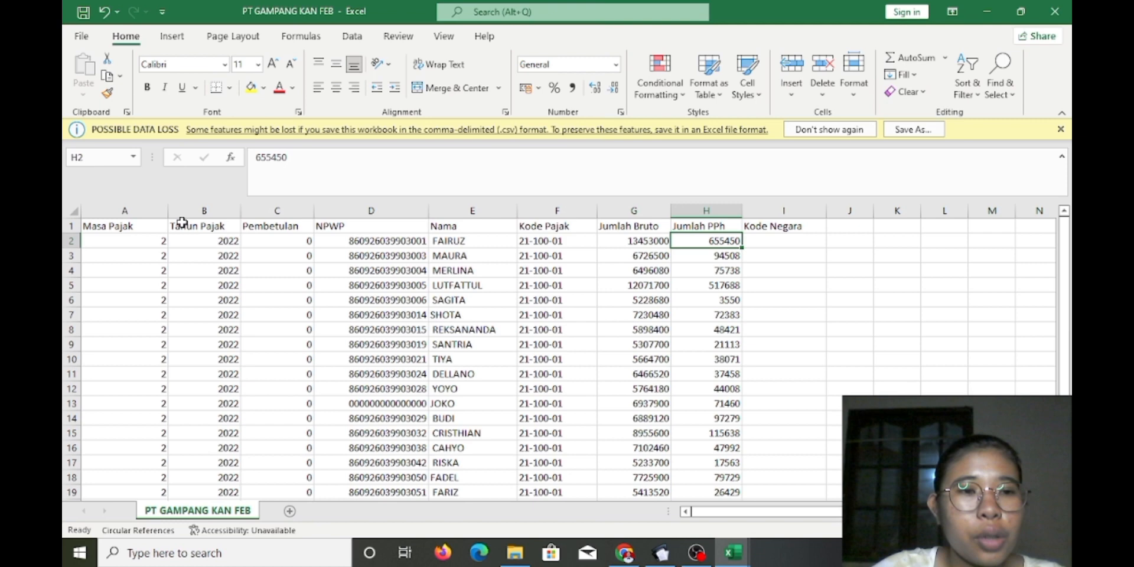
Save 'PT GAMPANG KAN FEB' as CSV (Comma delimited) in Tugas Kuliah Smstr 3, replacing it, then close
left_click(81, 36)
left_click(119, 230)
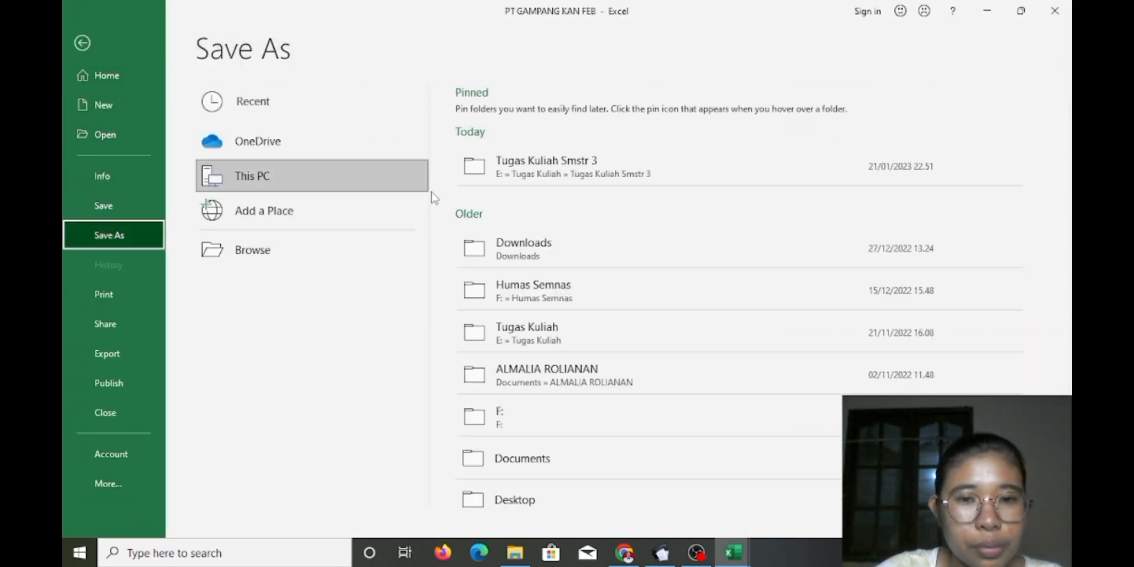
left_click(607, 174)
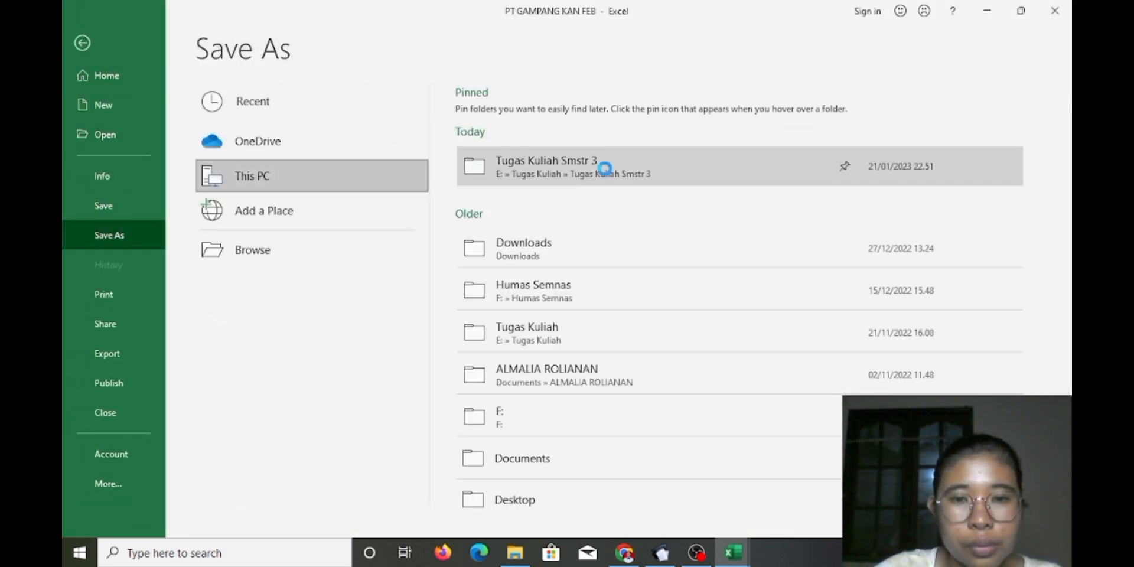
left_click(268, 253)
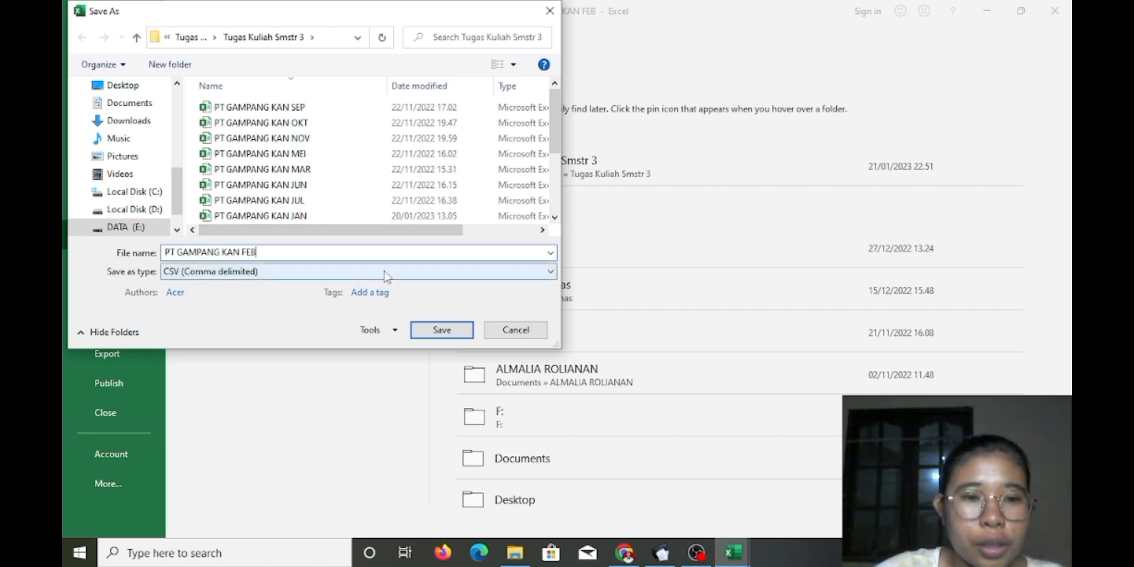
left_click(501, 274)
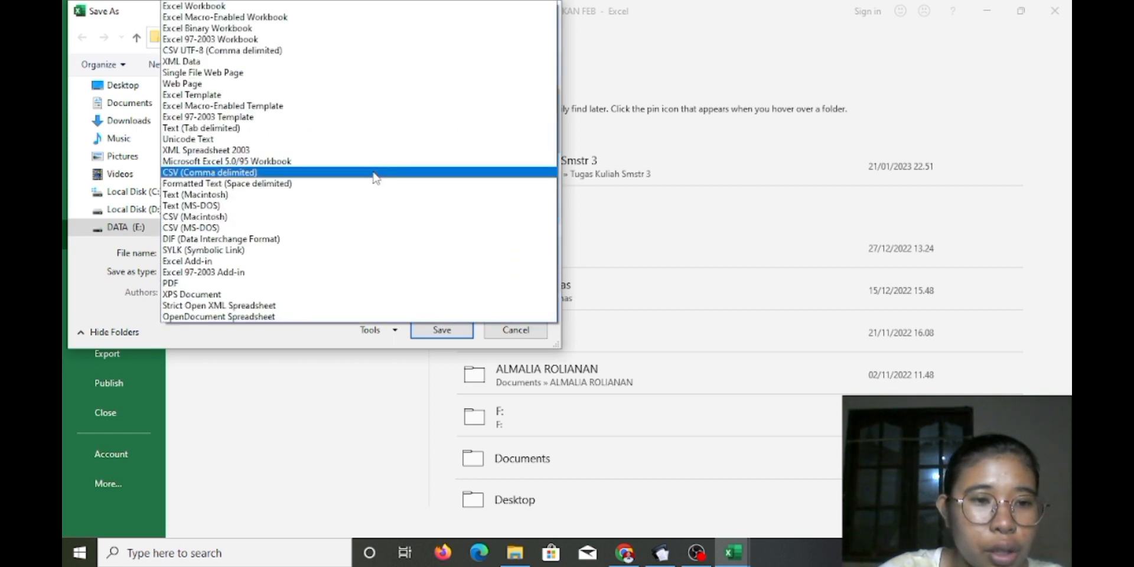
left_click(373, 172)
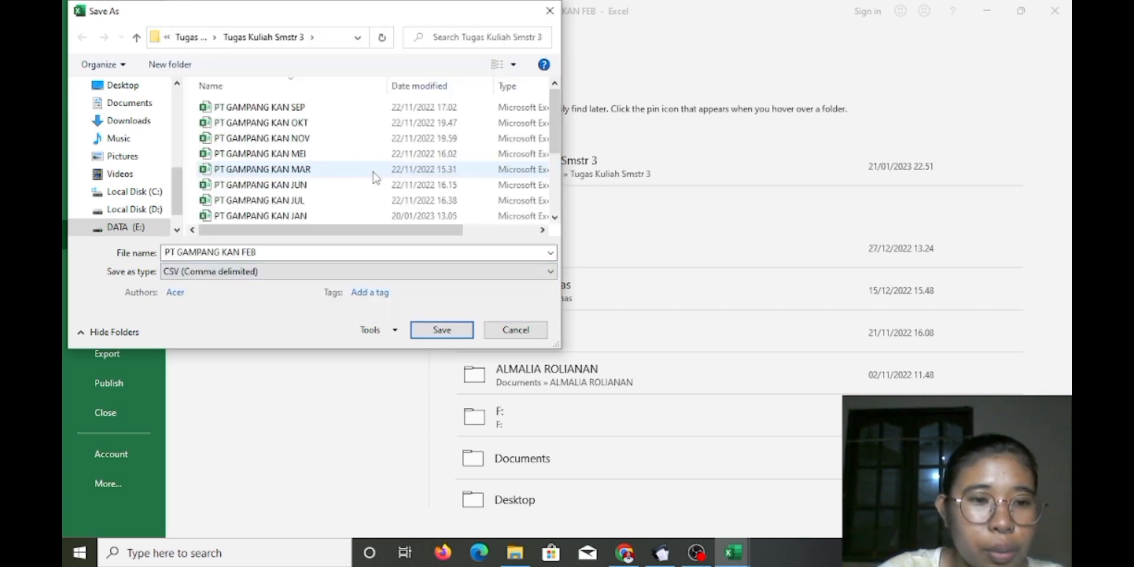
left_click(437, 331)
left_click(620, 275)
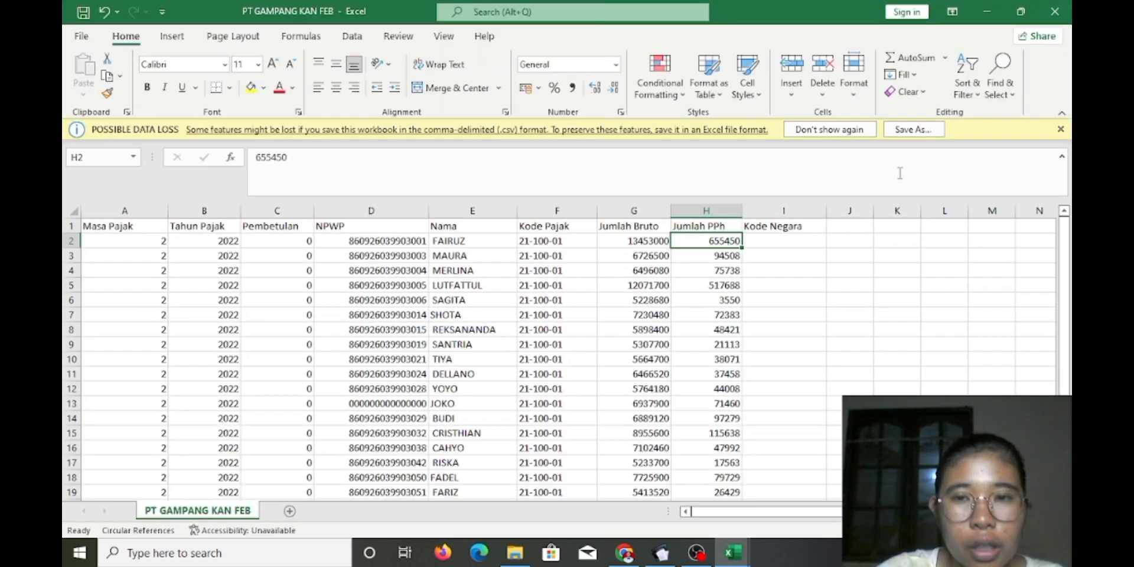
left_click(1046, 12)
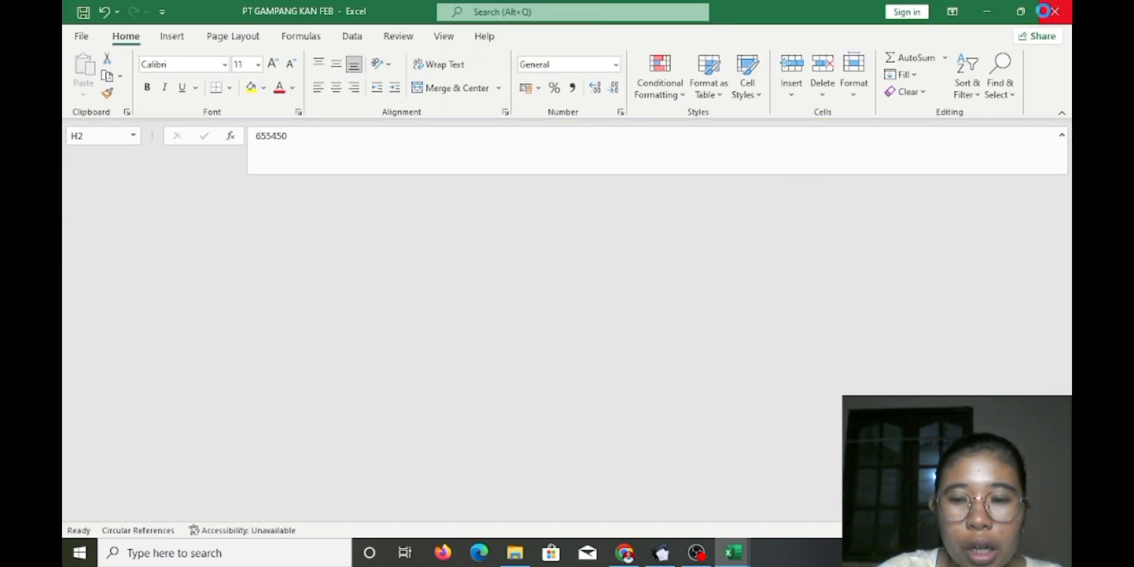
Bring eSPT Masa PPh 21/26 forward and review the list of created SPTs
mouse_move(665, 555)
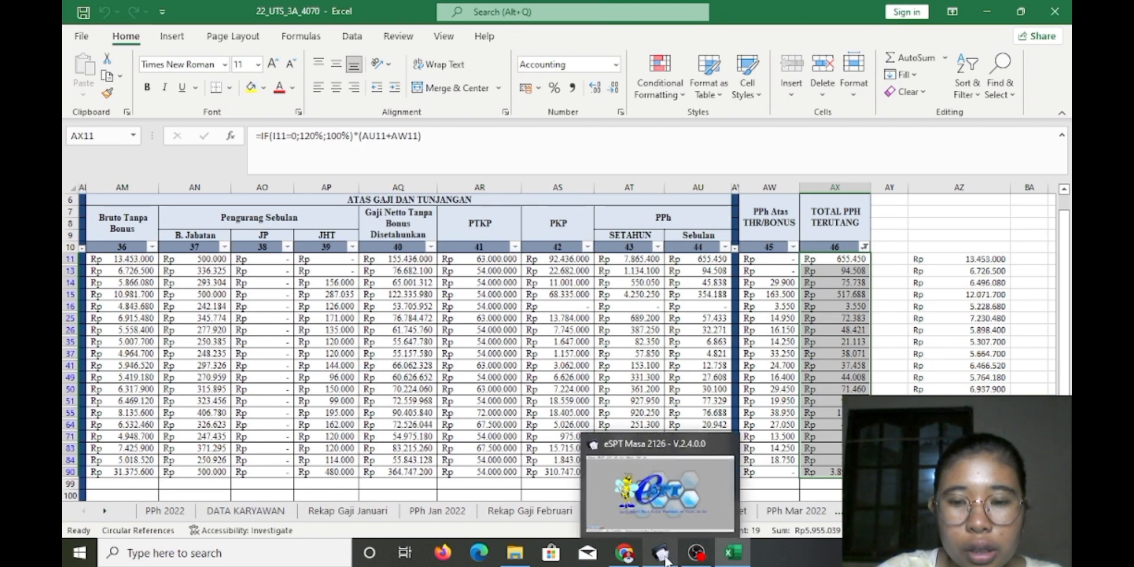
left_click(656, 491)
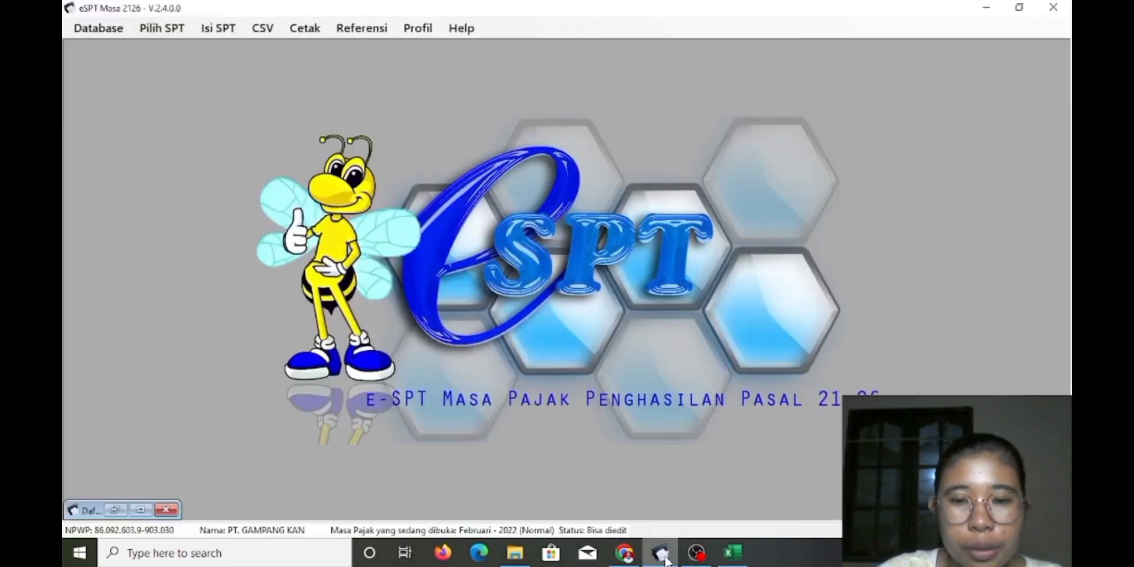
left_click(162, 29)
left_click(192, 63)
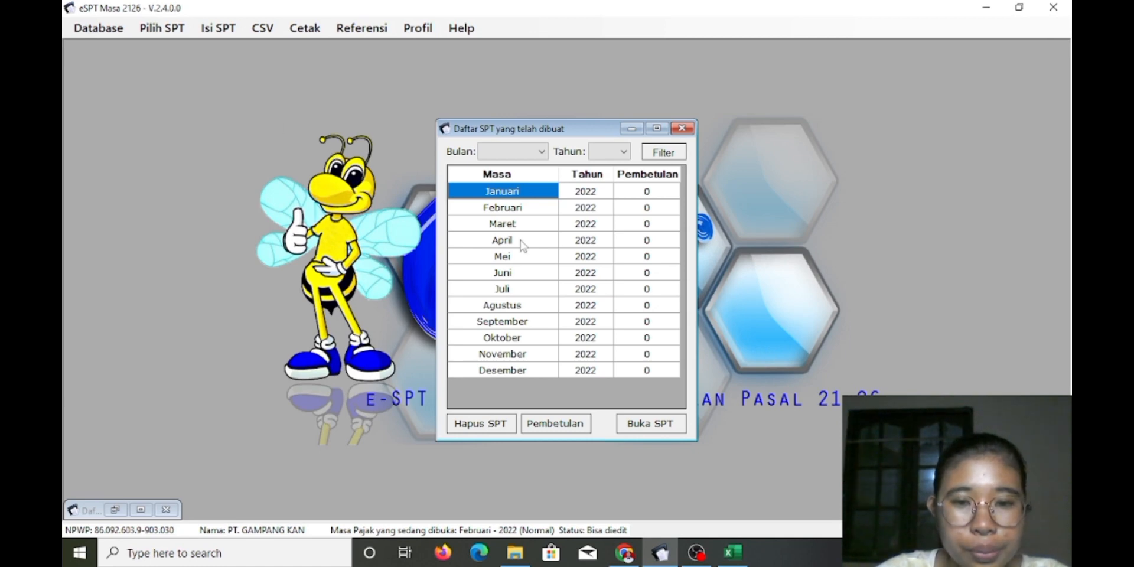
left_click(683, 129)
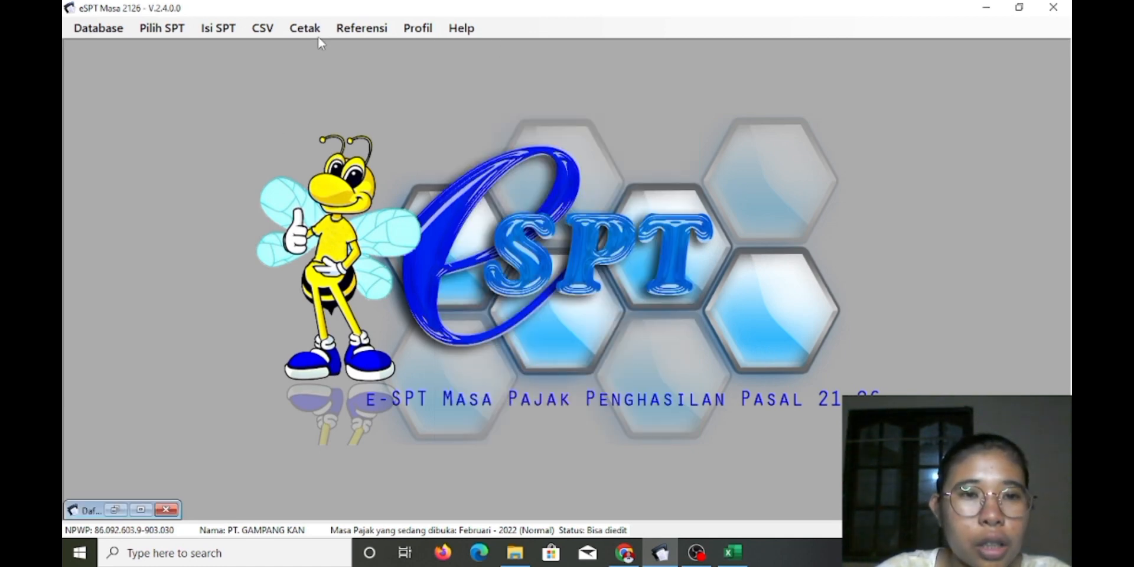
Open the February 2022 Satu Masa Pajak withholding list to confirm it is still empty
left_click(219, 28)
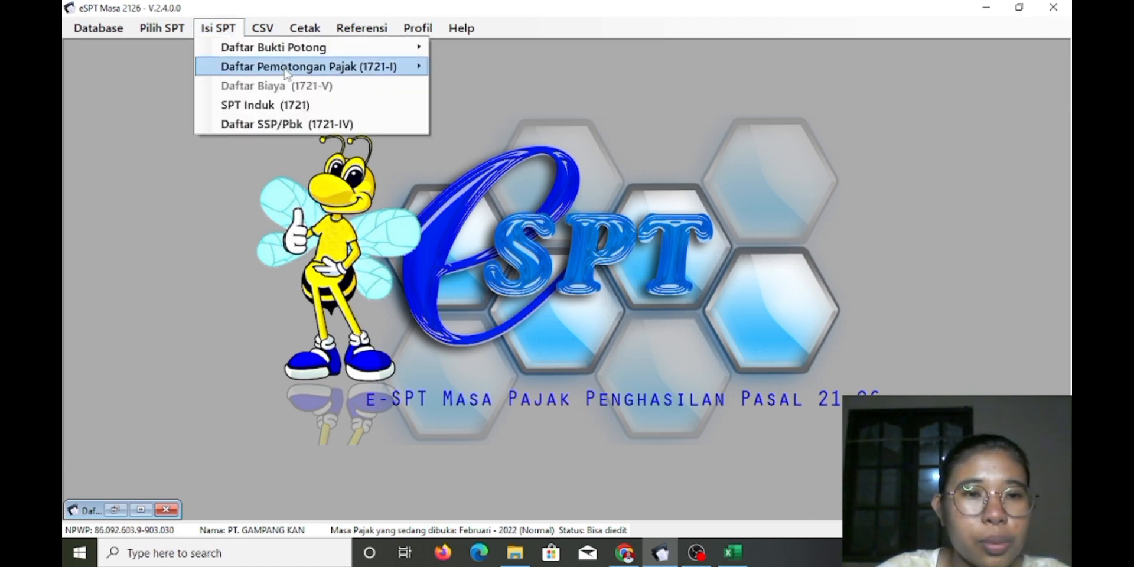
mouse_move(287, 74)
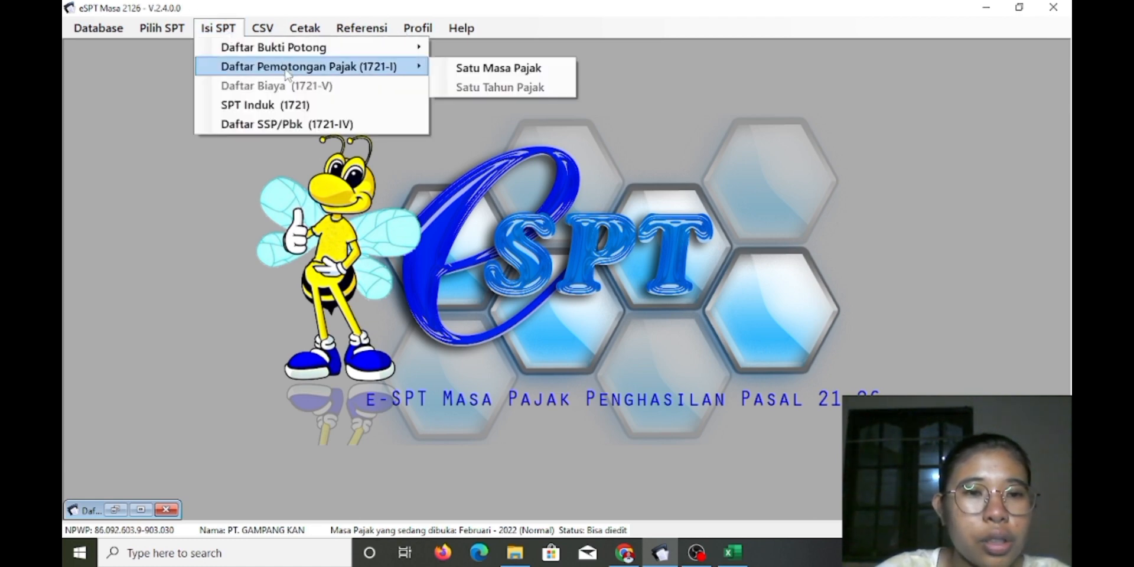
left_click(522, 68)
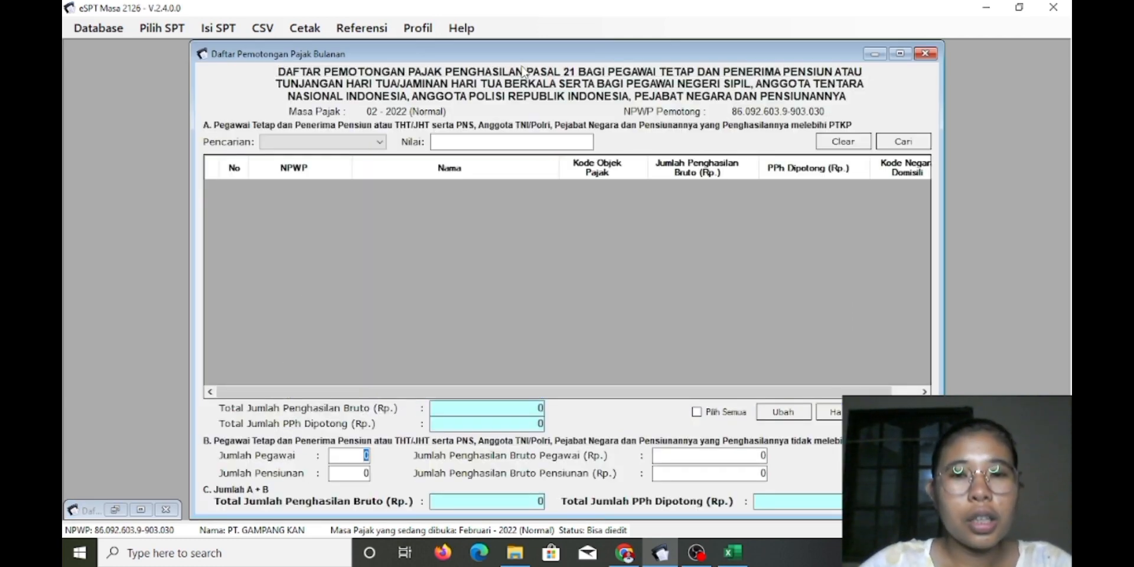
left_click(926, 53)
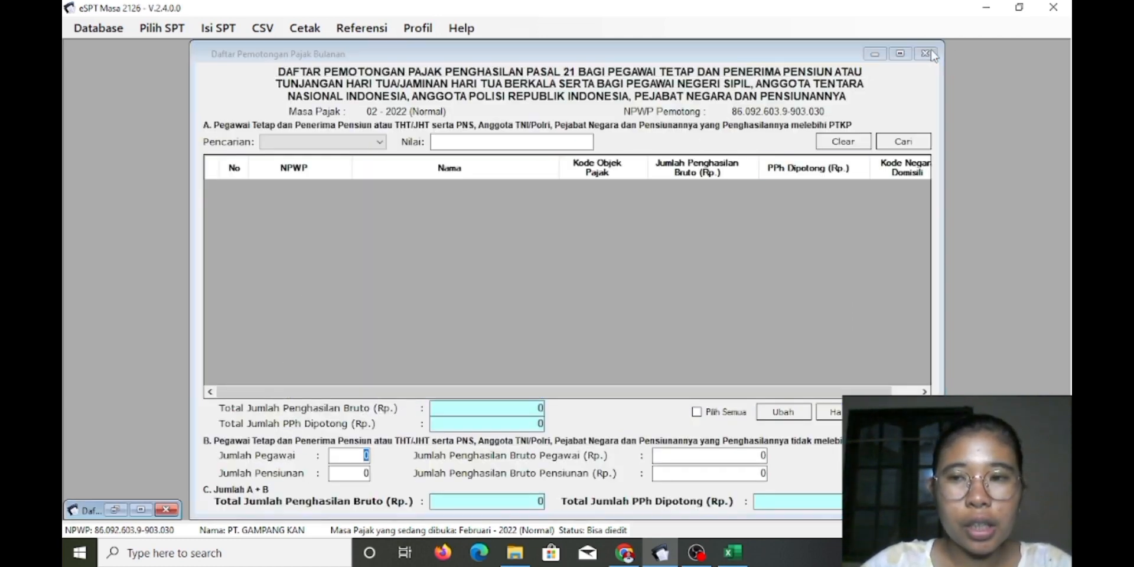
left_click(260, 29)
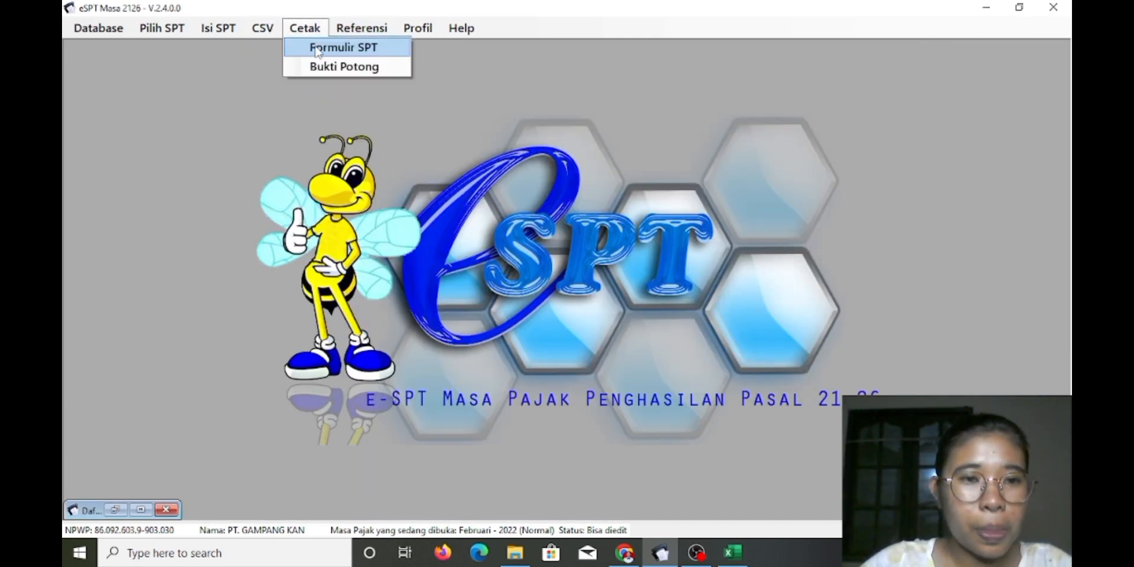
Load PT GAMPANG KAN FEB.csv into the Impor Pemotongan Pajak Bulanan window
mouse_move(276, 69)
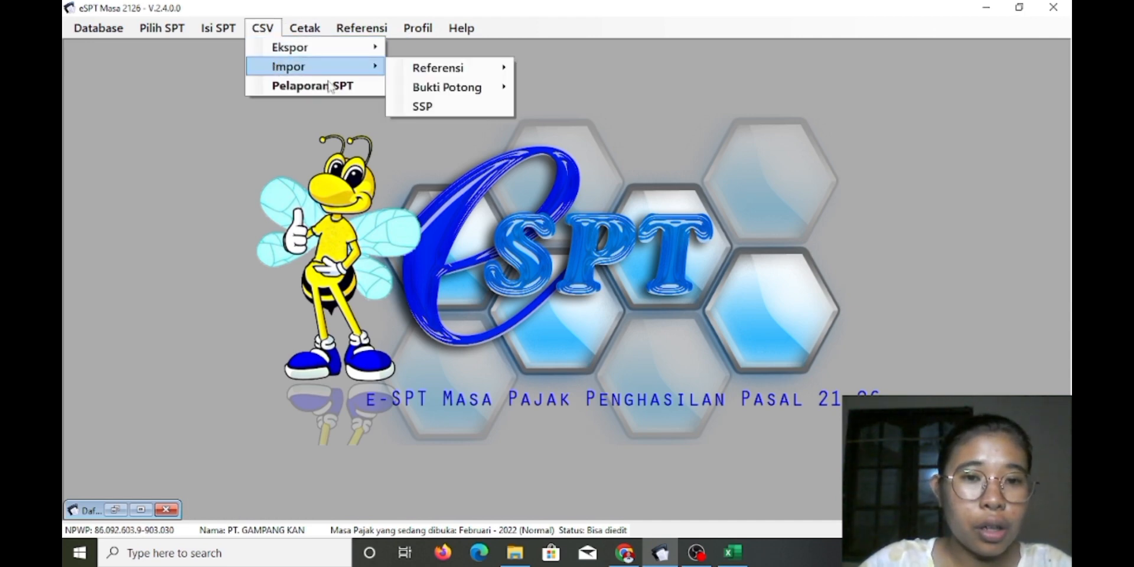
mouse_move(433, 88)
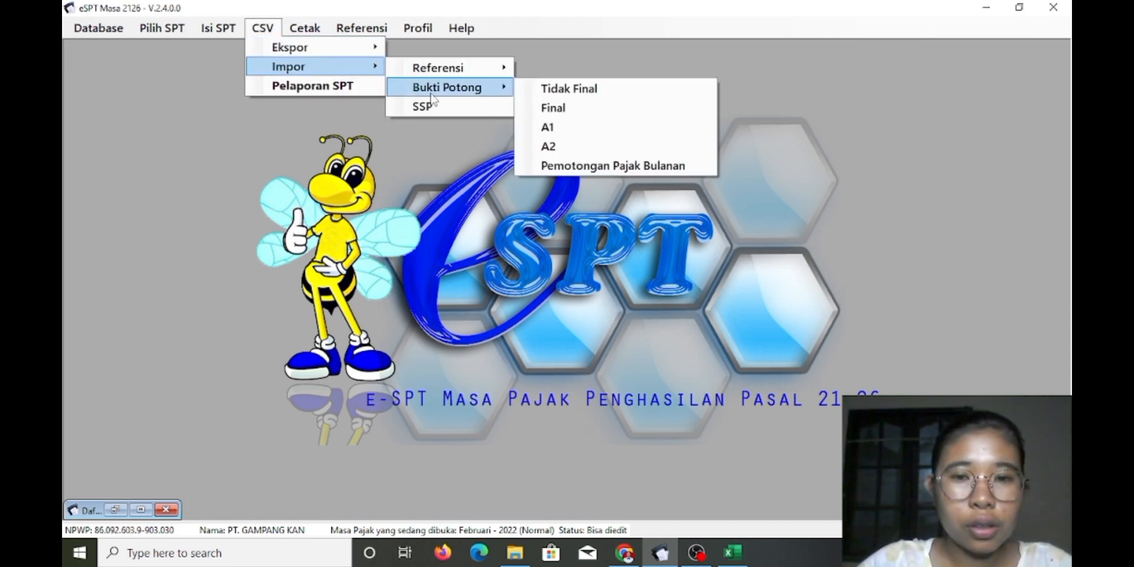
left_click(588, 166)
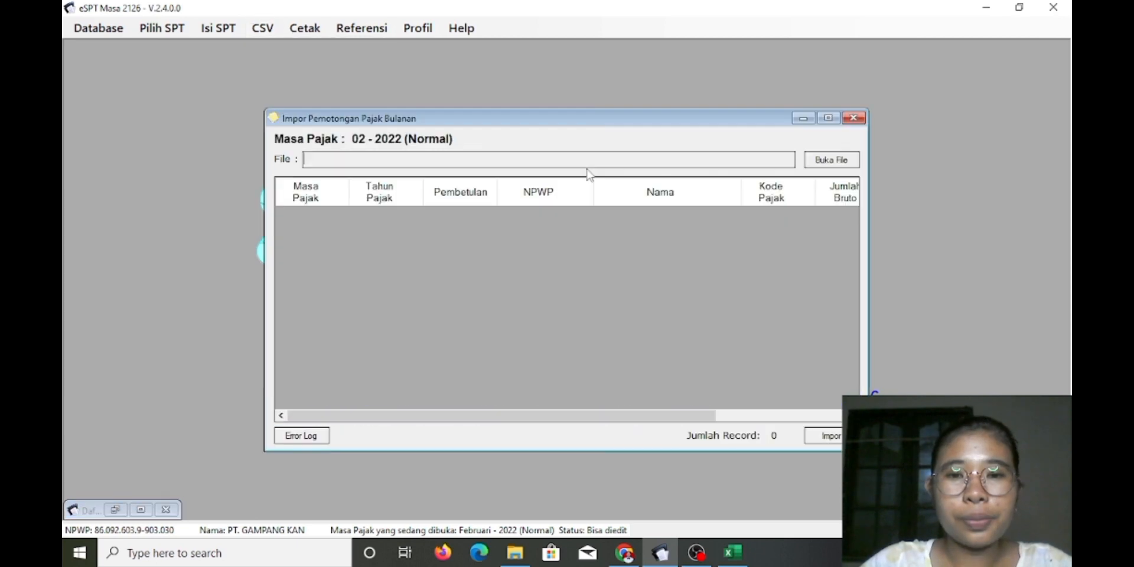
left_click(821, 163)
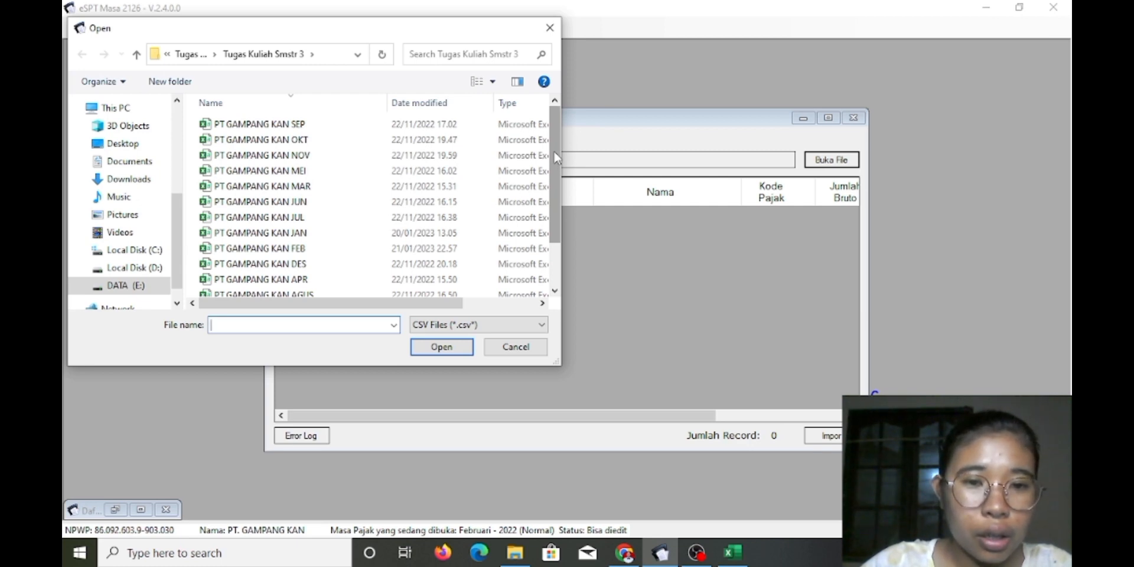
mouse_move(552, 151)
left_mouse_down()
mouse_move(550, 190)
mouse_move(549, 157)
left_mouse_up()
left_click(357, 235)
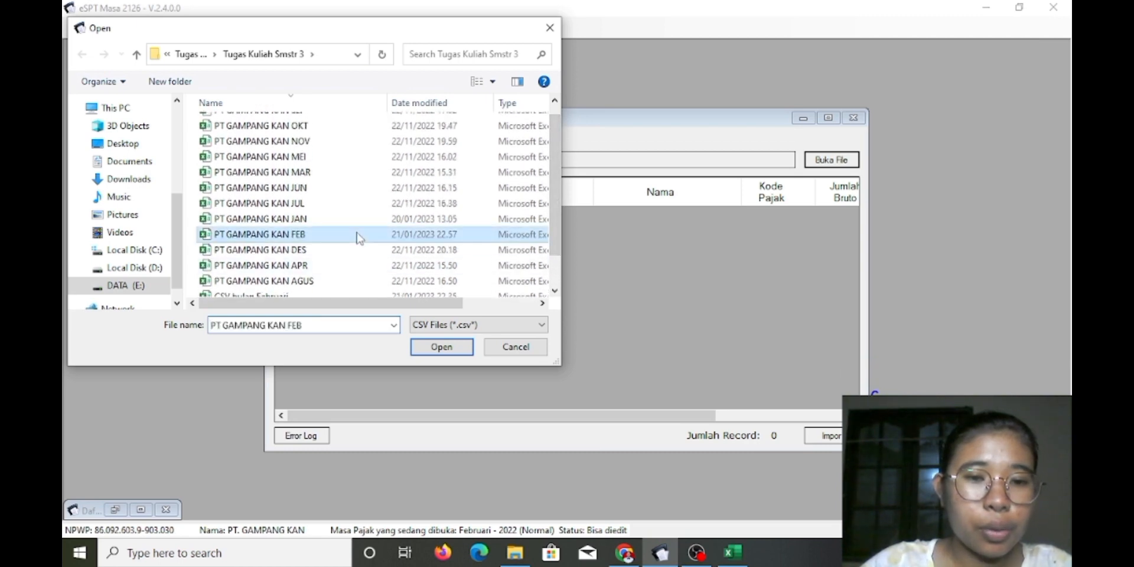
left_click(441, 347)
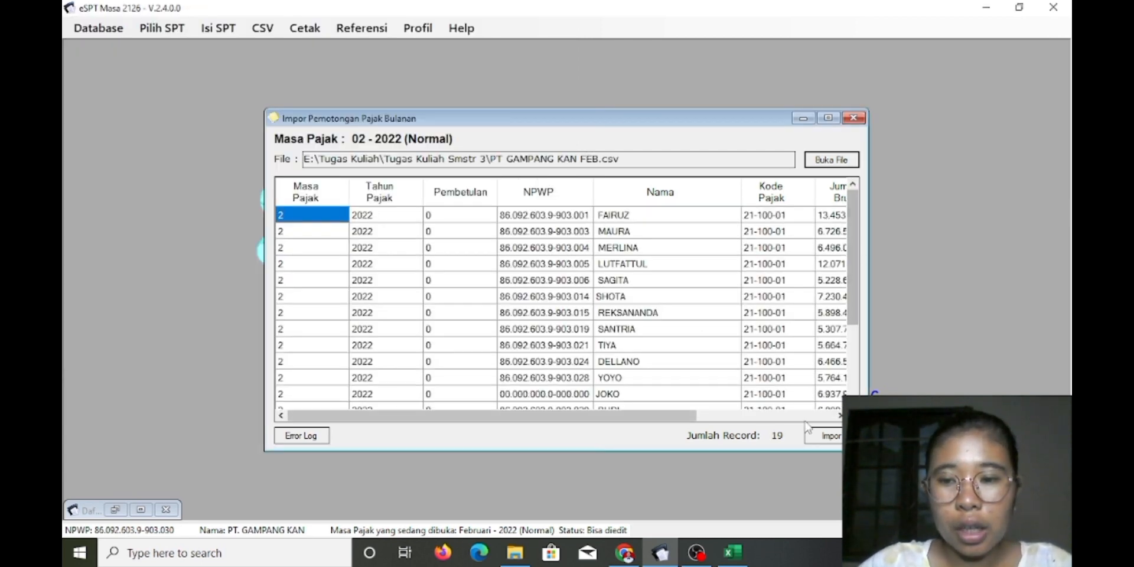
Import the 19 listed records, acknowledge the success message, and close the import window
mouse_move(687, 421)
left_mouse_down()
mouse_move(809, 420)
mouse_move(676, 421)
left_mouse_up()
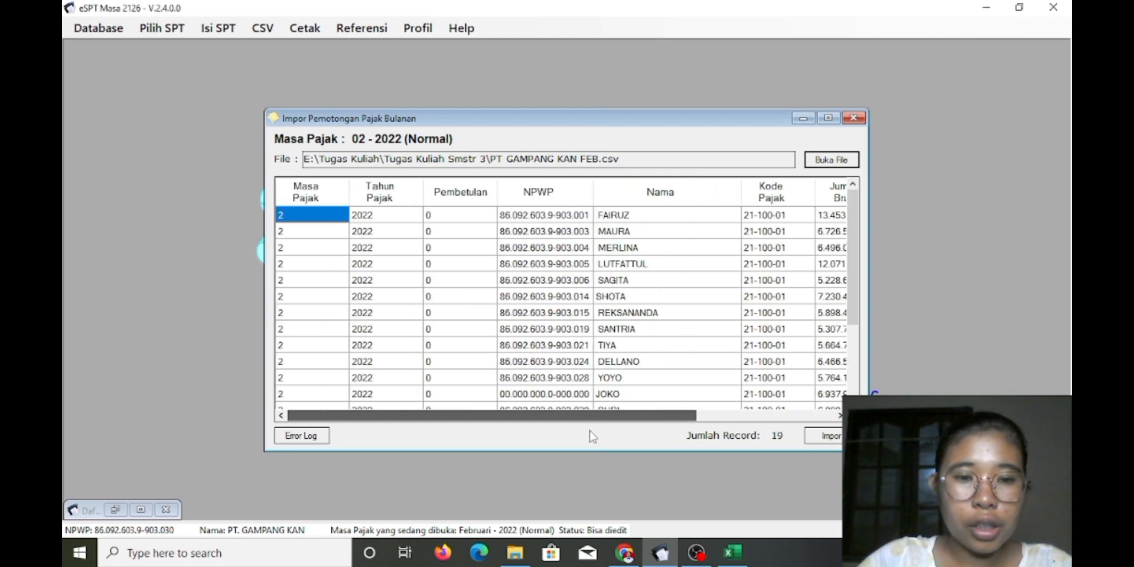
mouse_move(849, 246)
left_mouse_down()
mouse_move(848, 331)
mouse_move(848, 242)
left_mouse_up()
left_click(827, 438)
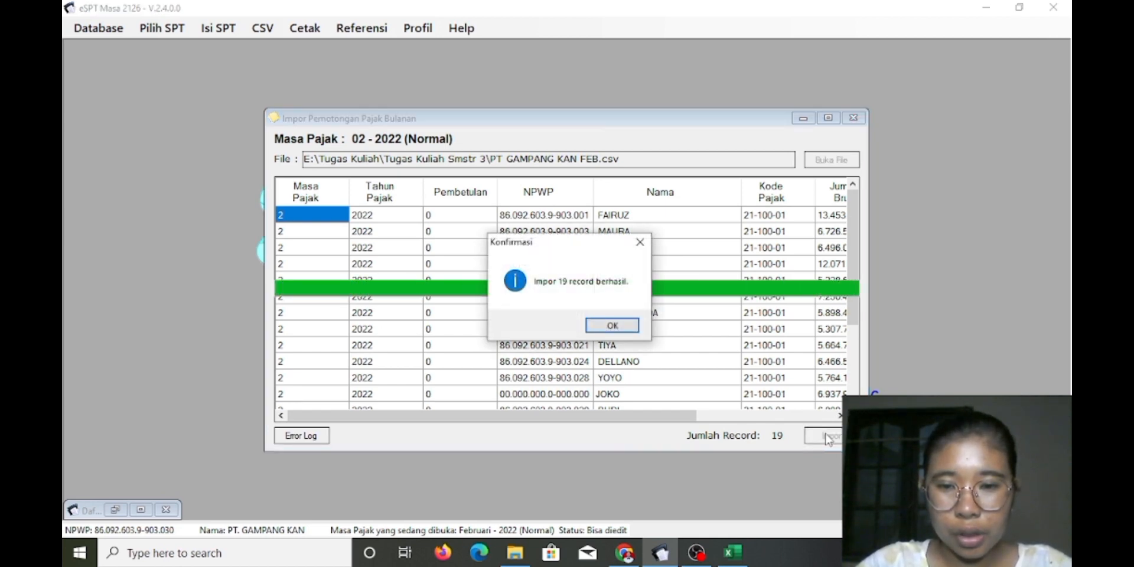
left_click(614, 326)
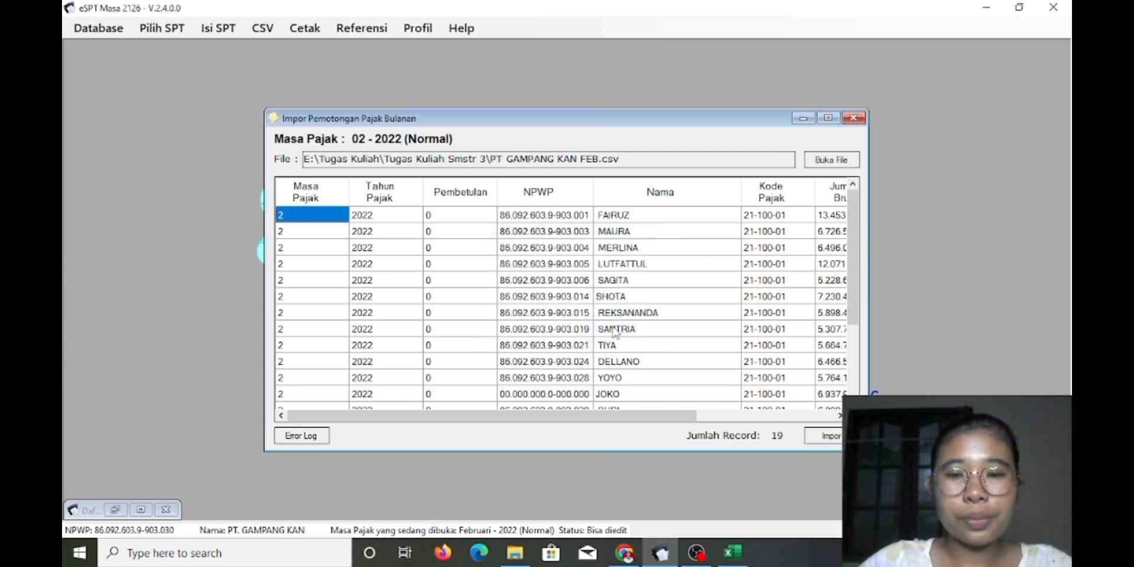
left_click(855, 118)
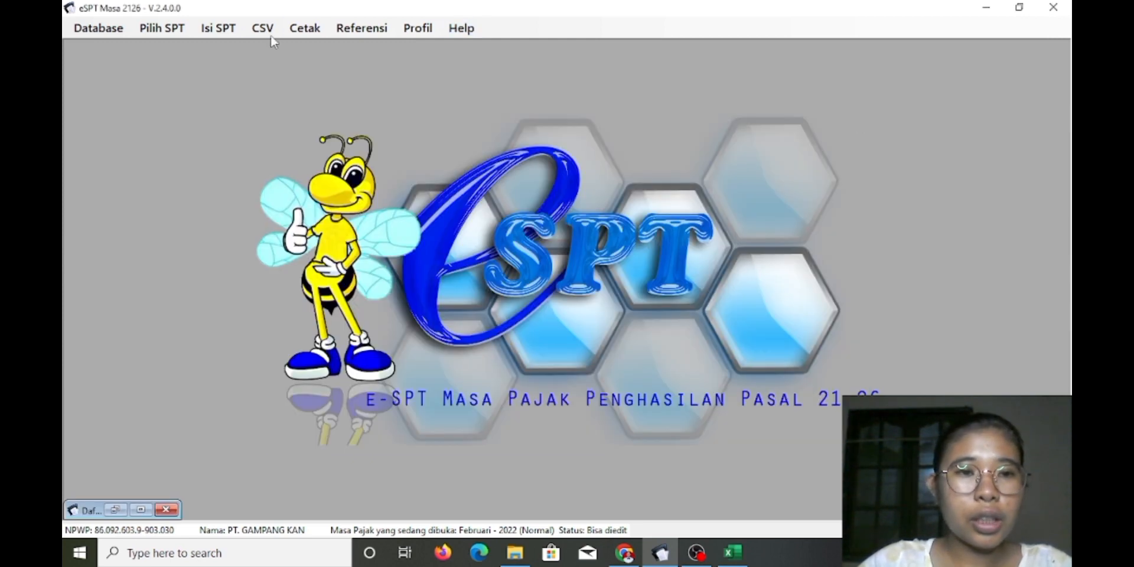
Open the February 2022 Daftar Pemotongan Pajak (1721-I) and scroll through all 19 imported employees
left_click(231, 34)
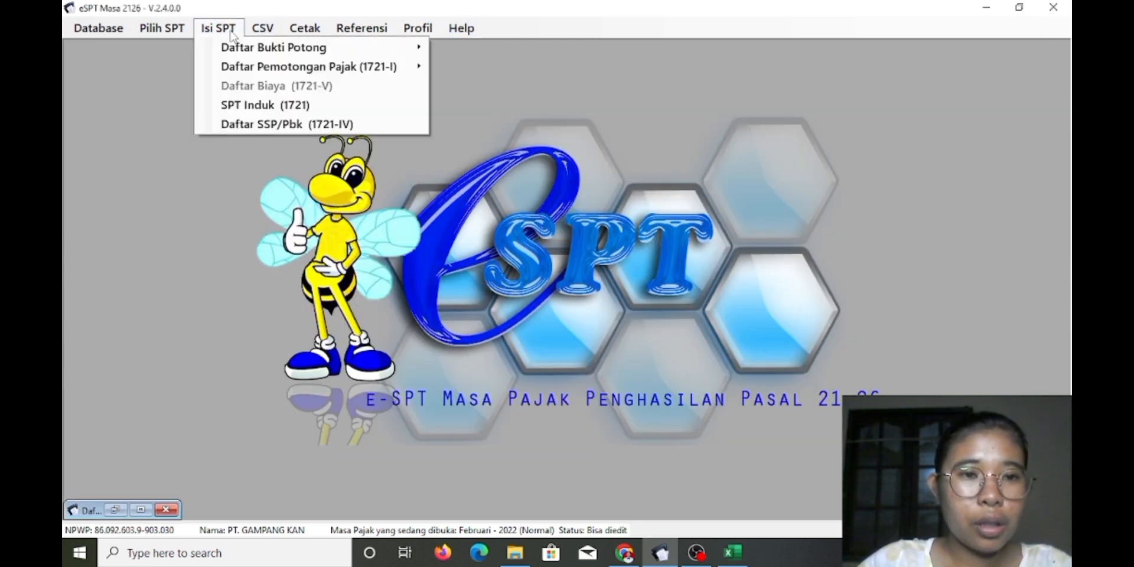
mouse_move(260, 70)
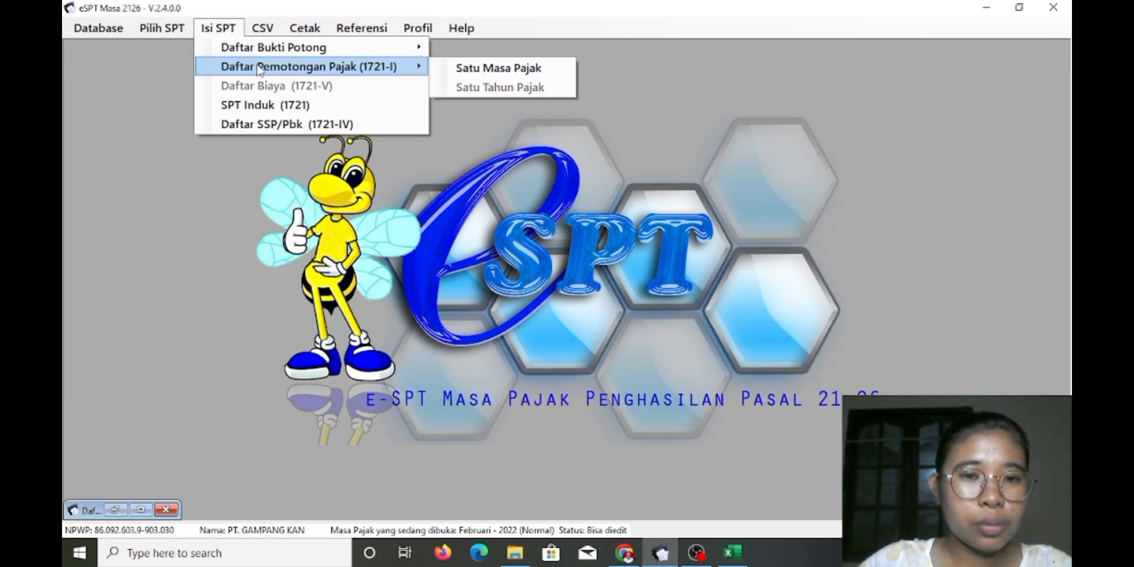
left_click(460, 75)
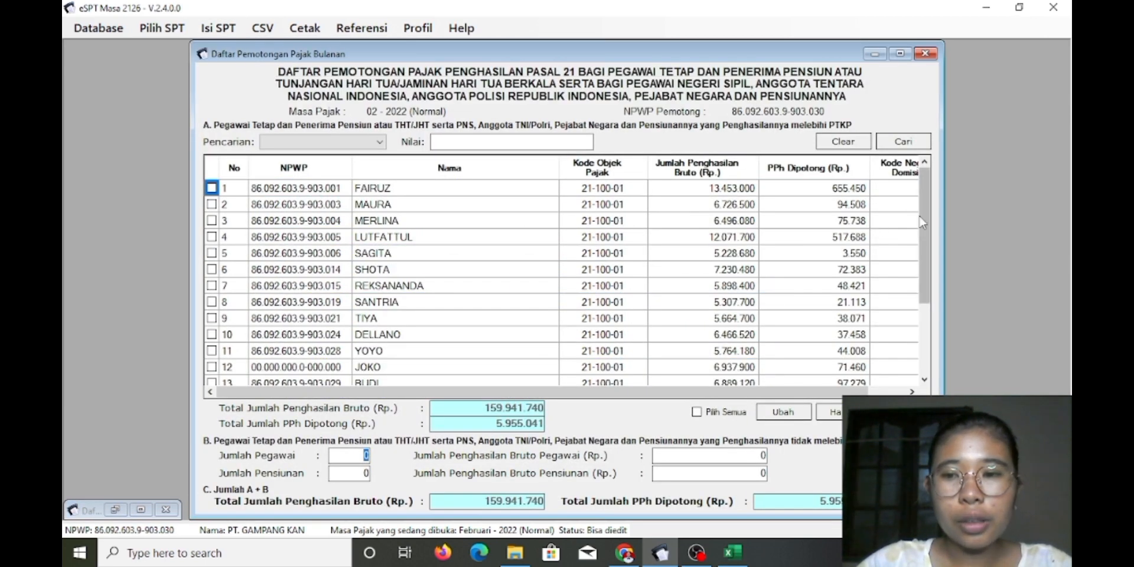
left_click_drag(925, 224, 921, 310)
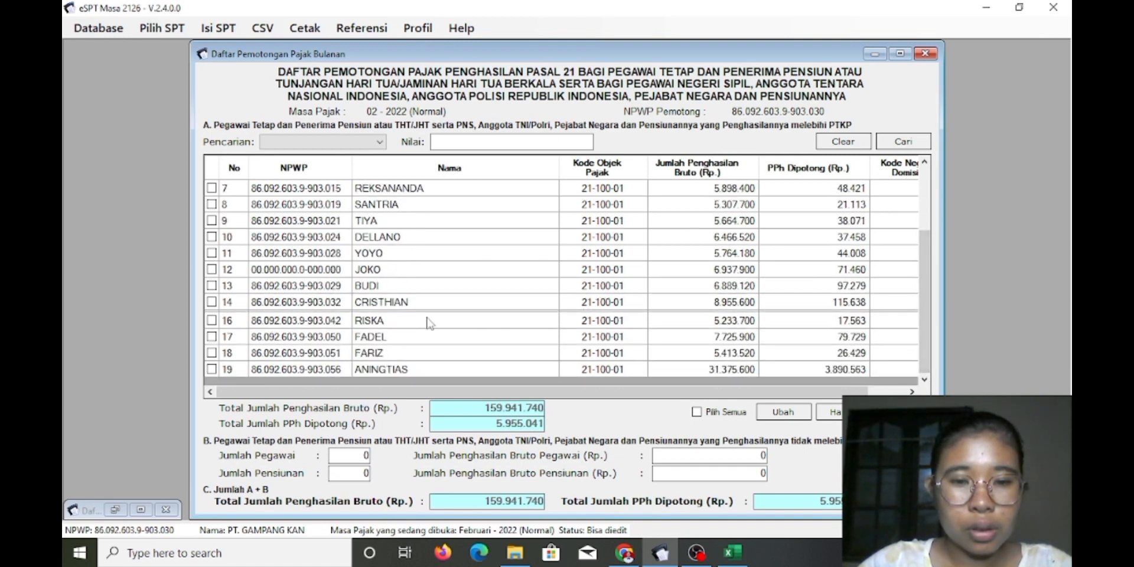
left_click_drag(248, 311, 219, 329)
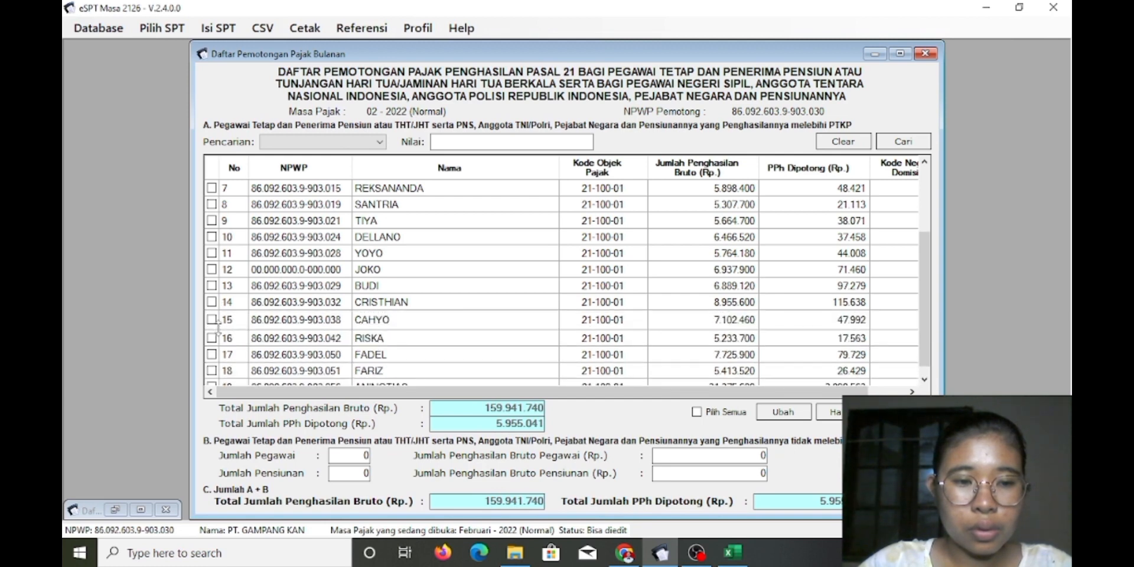
left_click_drag(927, 258, 926, 289)
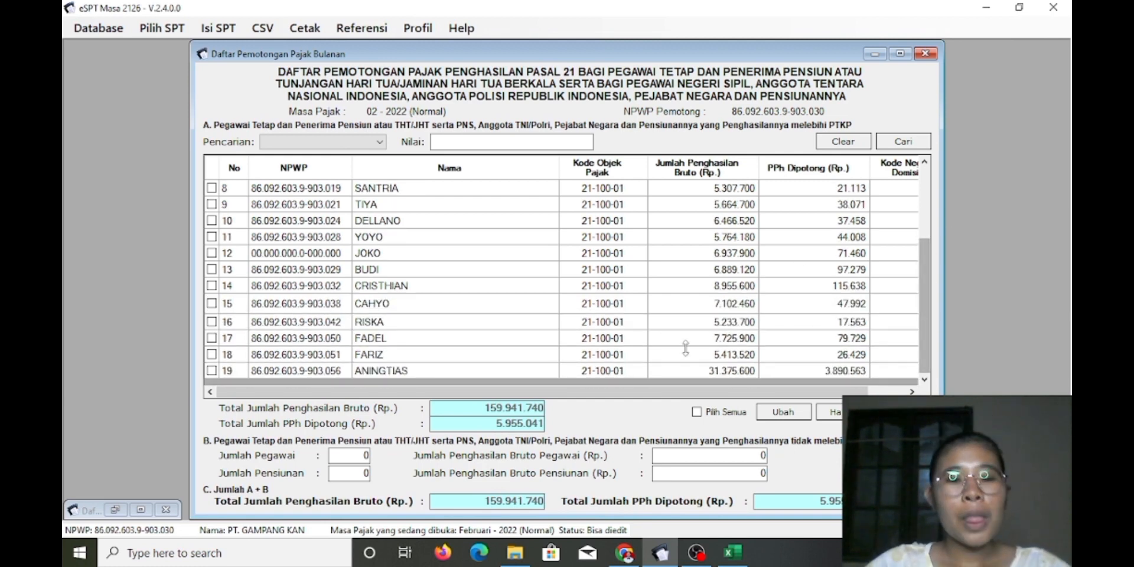
Filter column AX to 'Rp-' zero-tax rows (69 employees) and select column AZ to total income
mouse_move(732, 552)
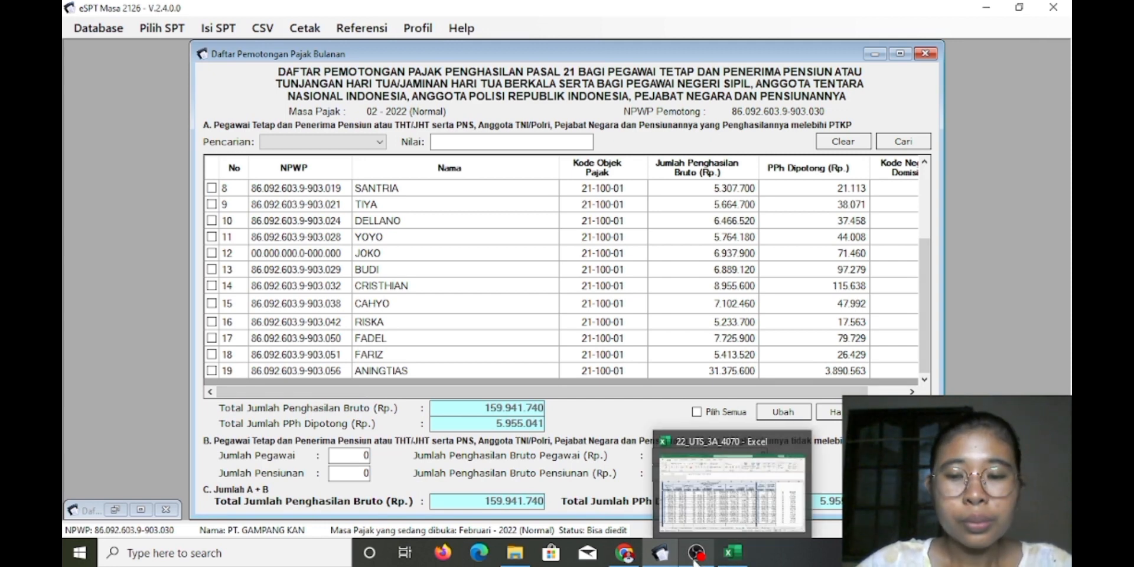
left_click(723, 480)
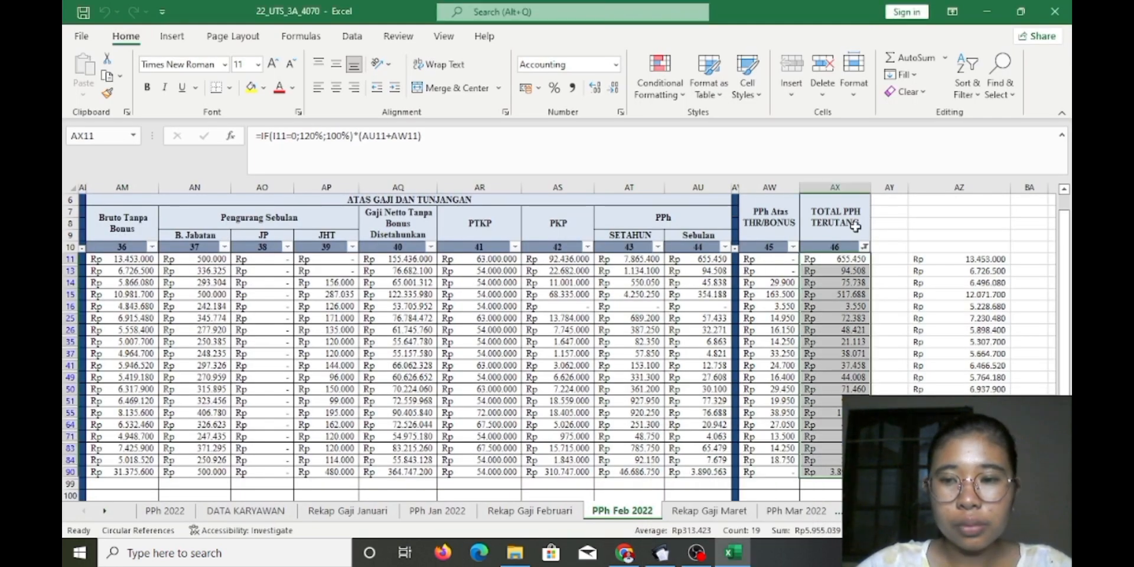
left_click(879, 248)
left_click(864, 247)
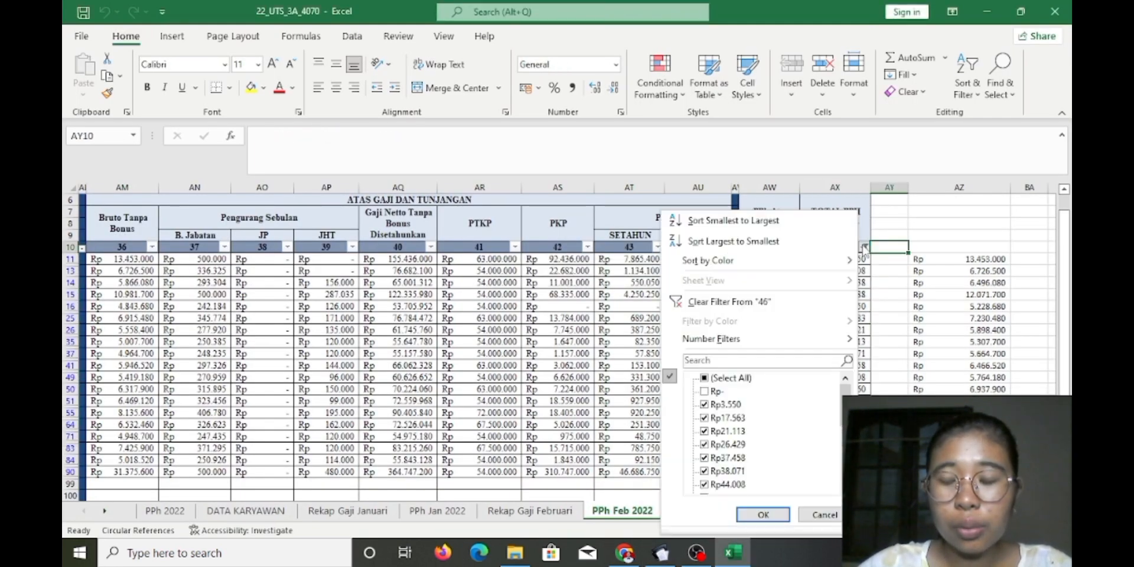
left_click(704, 379)
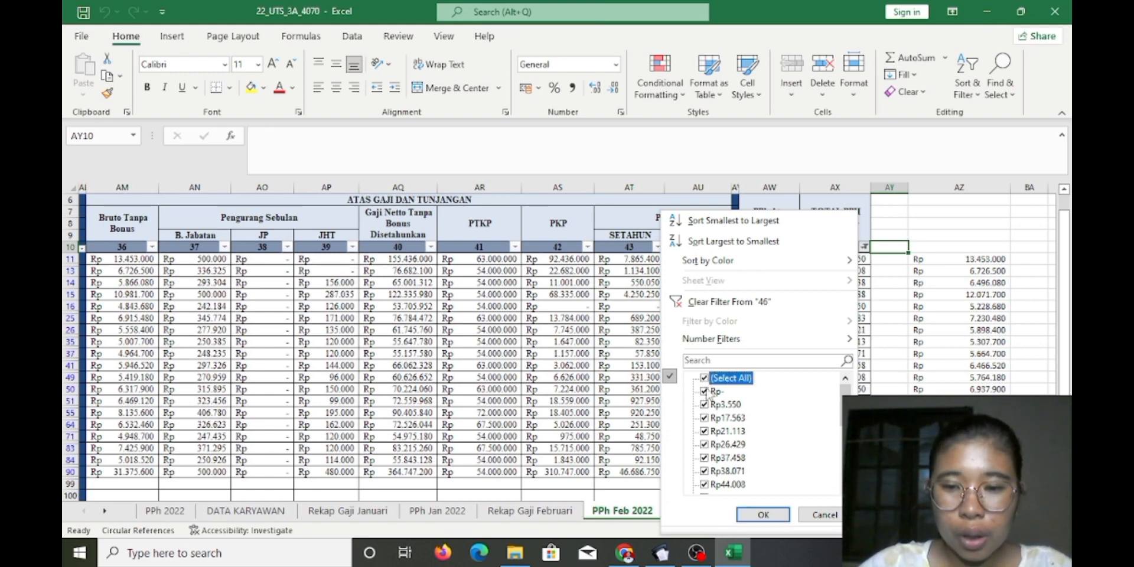
left_click(704, 391)
left_click(703, 380)
left_click(705, 380)
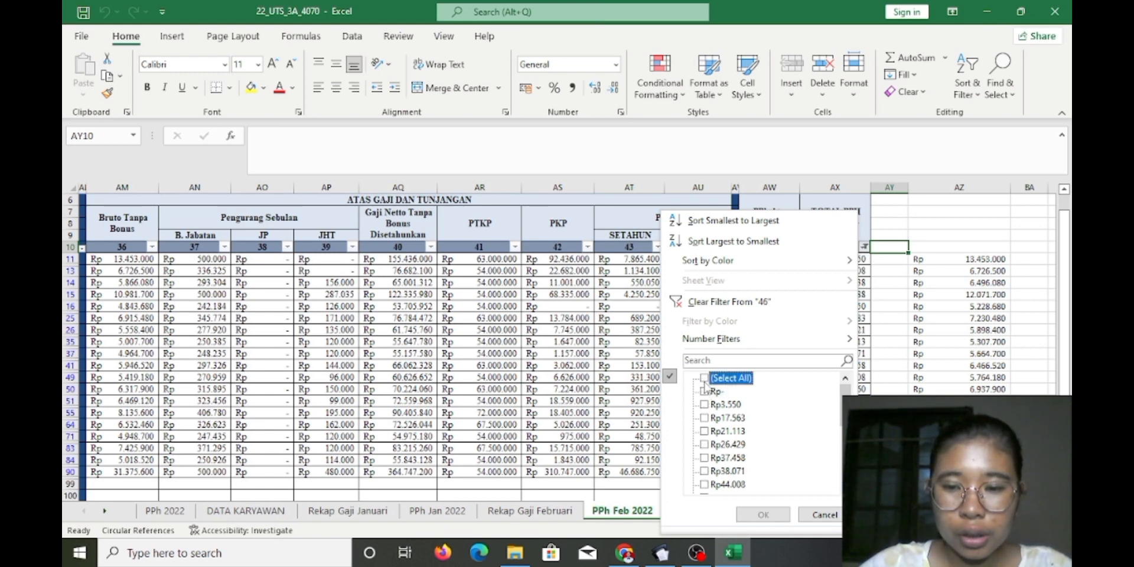
left_click(705, 391)
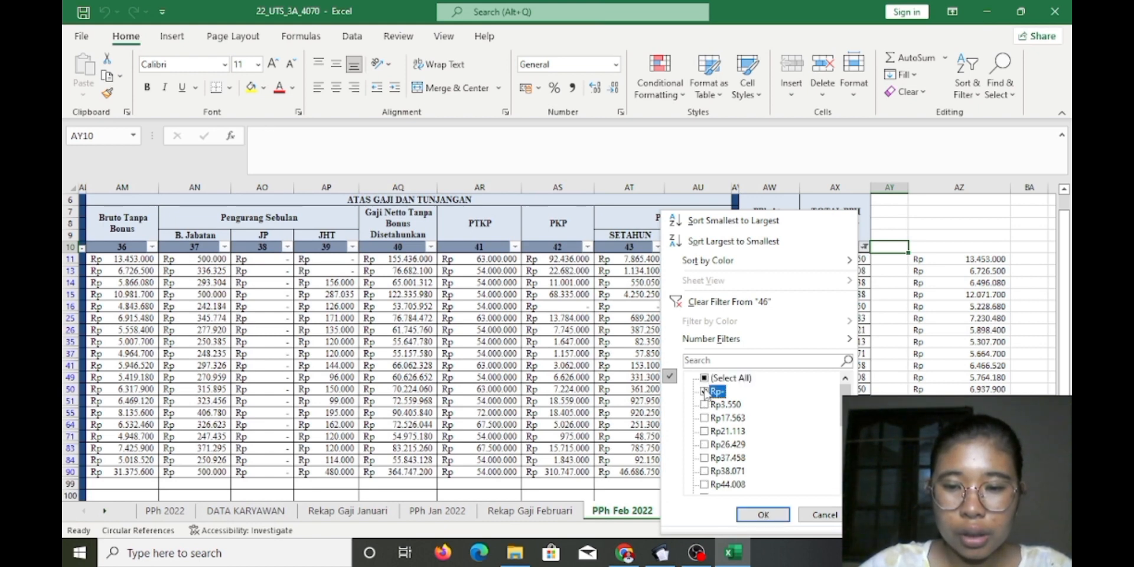
left_click(766, 514)
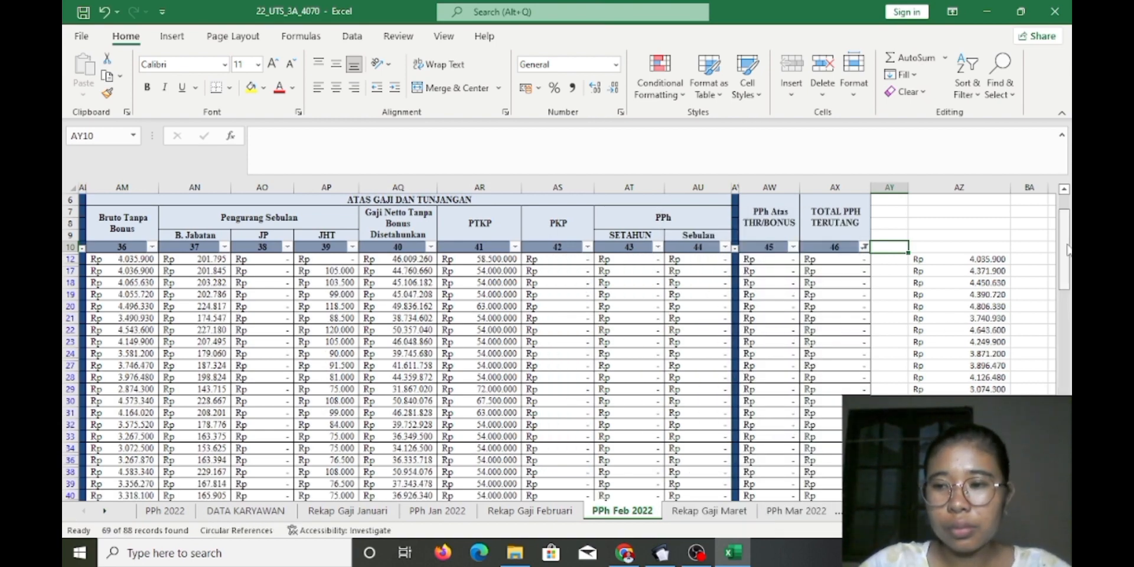
left_click_drag(1067, 251, 1068, 257)
left_click_drag(960, 232, 969, 508)
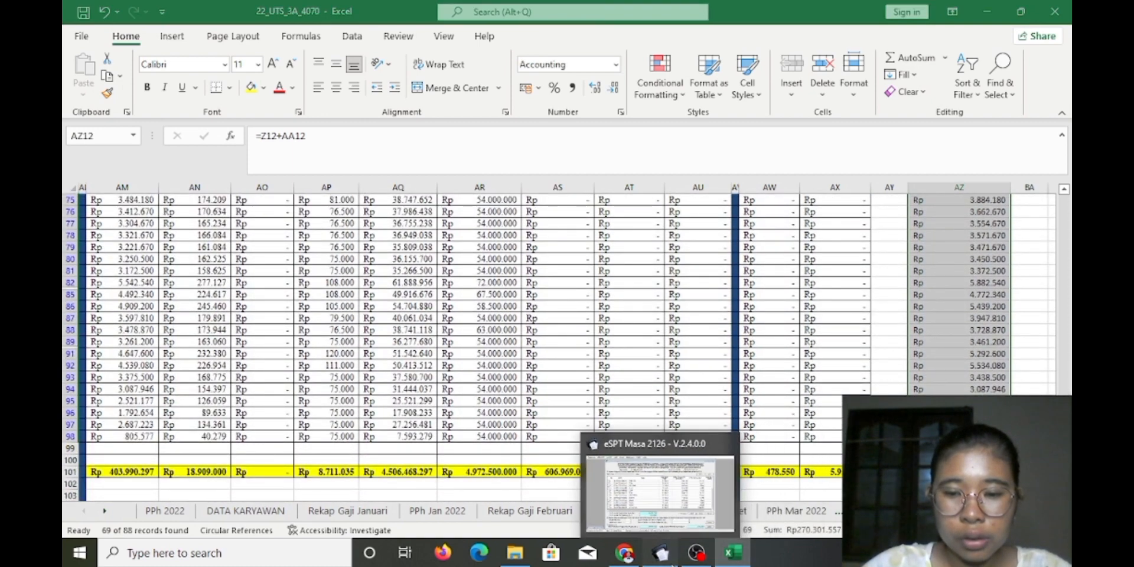
Enter 69 as the Bagian B employee count, checking it against the Excel sheet
left_click(661, 552)
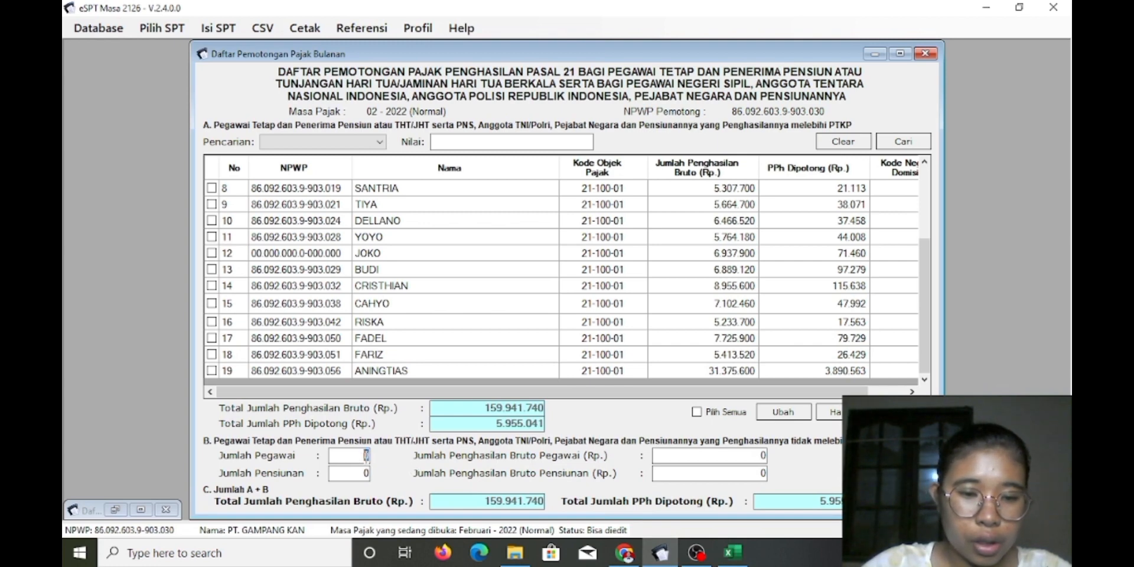
type("69")
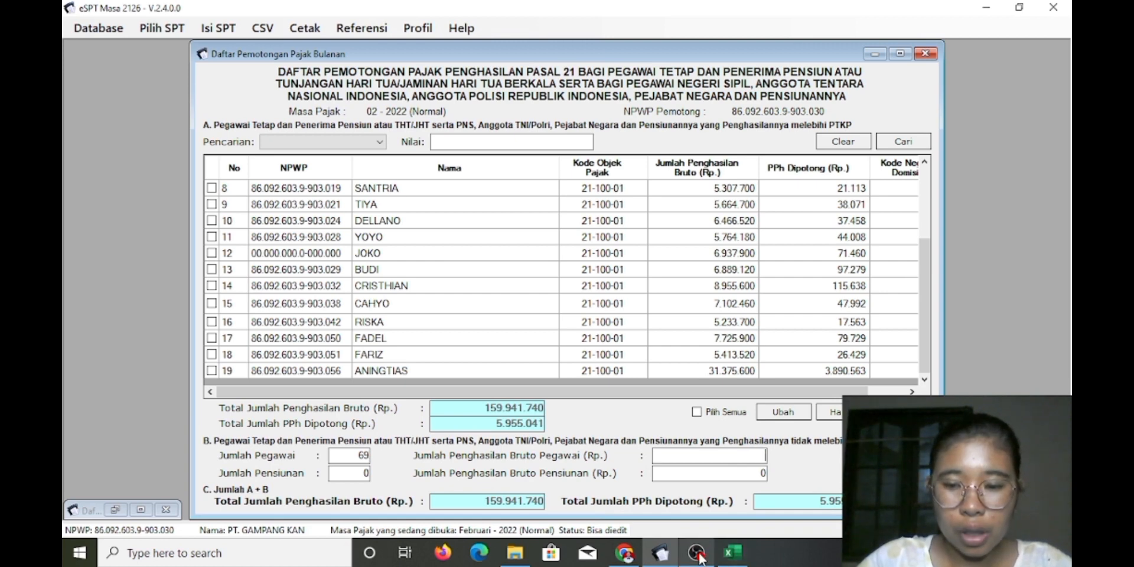
left_click(736, 521)
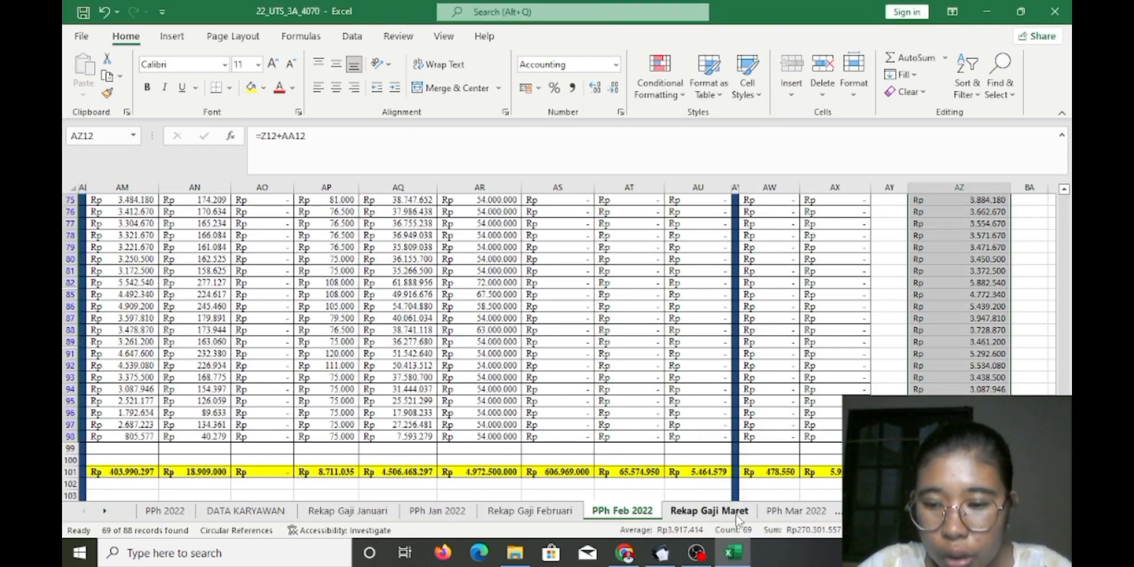
mouse_move(703, 558)
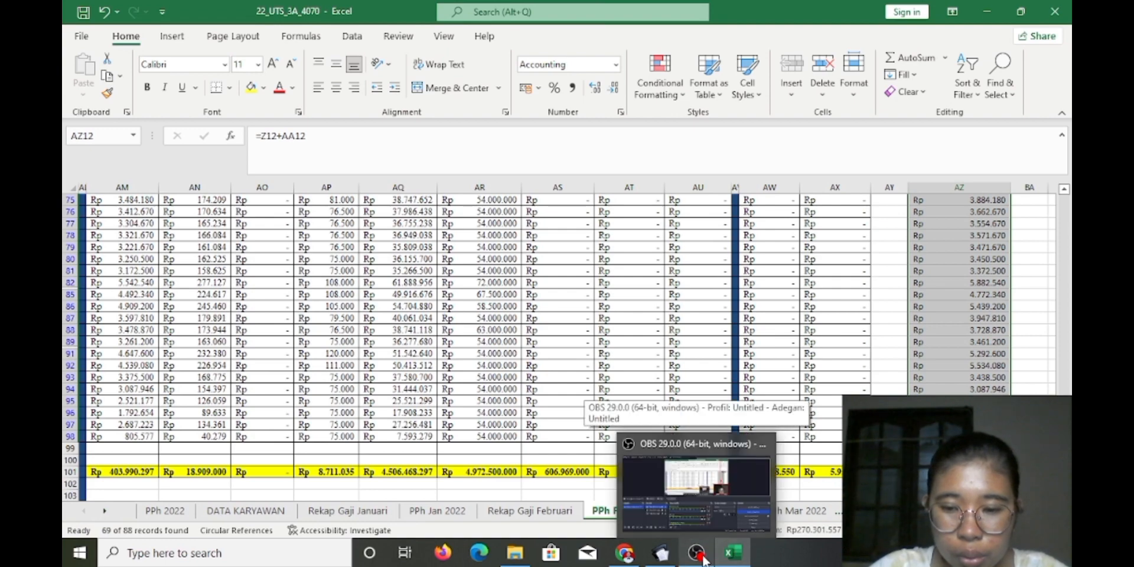
mouse_move(662, 556)
left_click(762, 503)
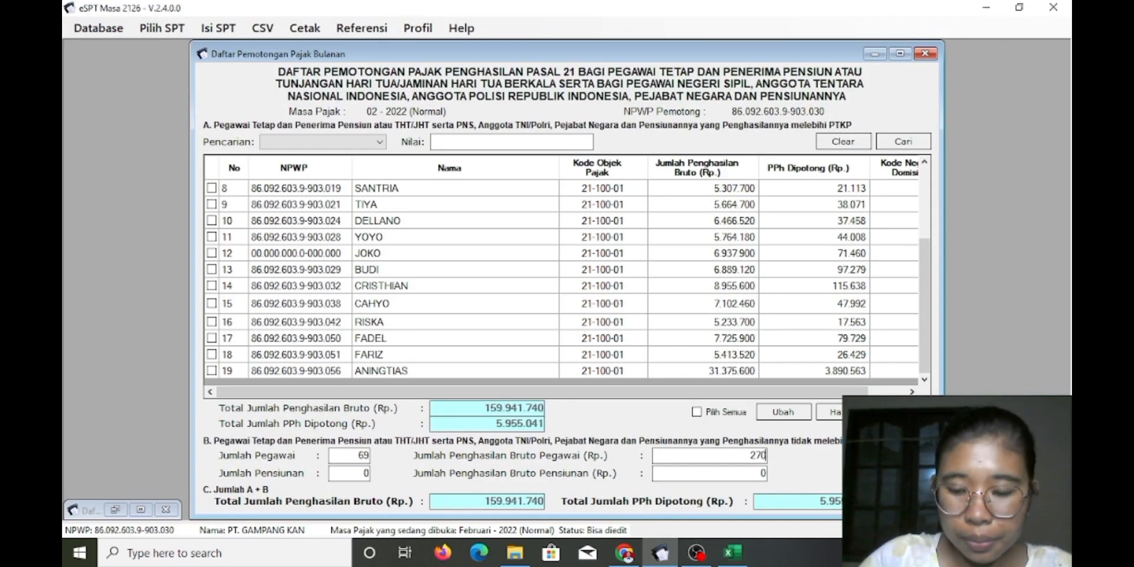
mouse_move(732, 553)
left_click(746, 502)
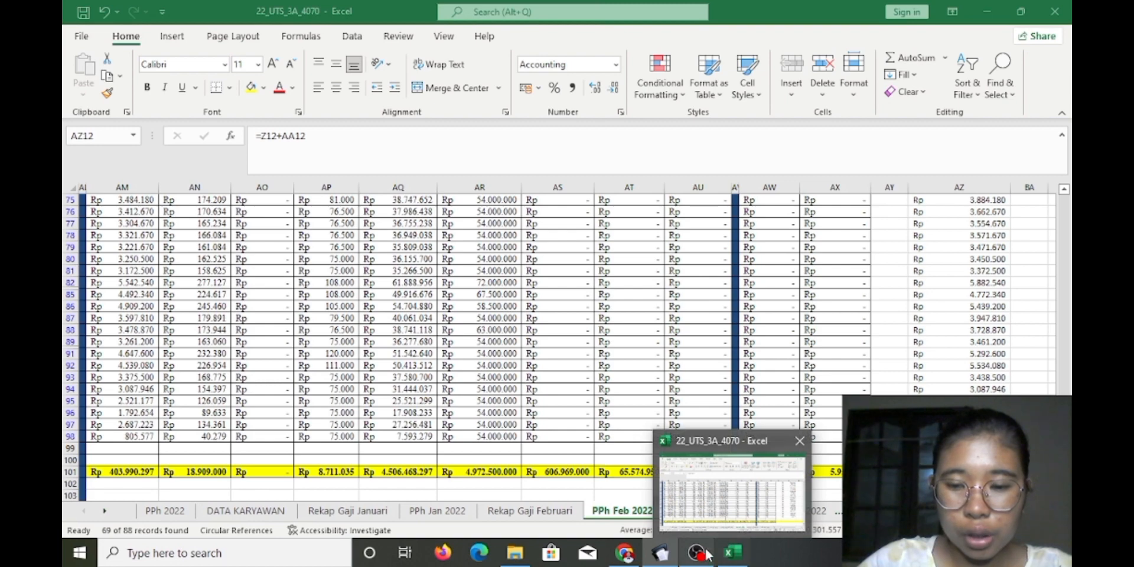
Enter the 270.301.557 gross income in Bagian B and save it
left_click(667, 555)
left_click(672, 556)
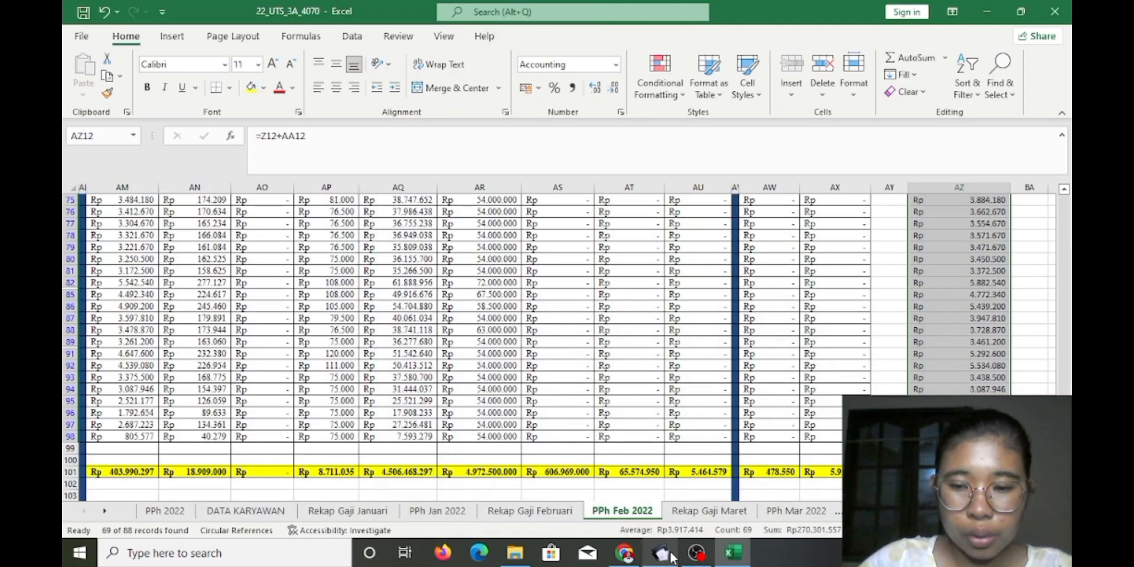
left_click(671, 555)
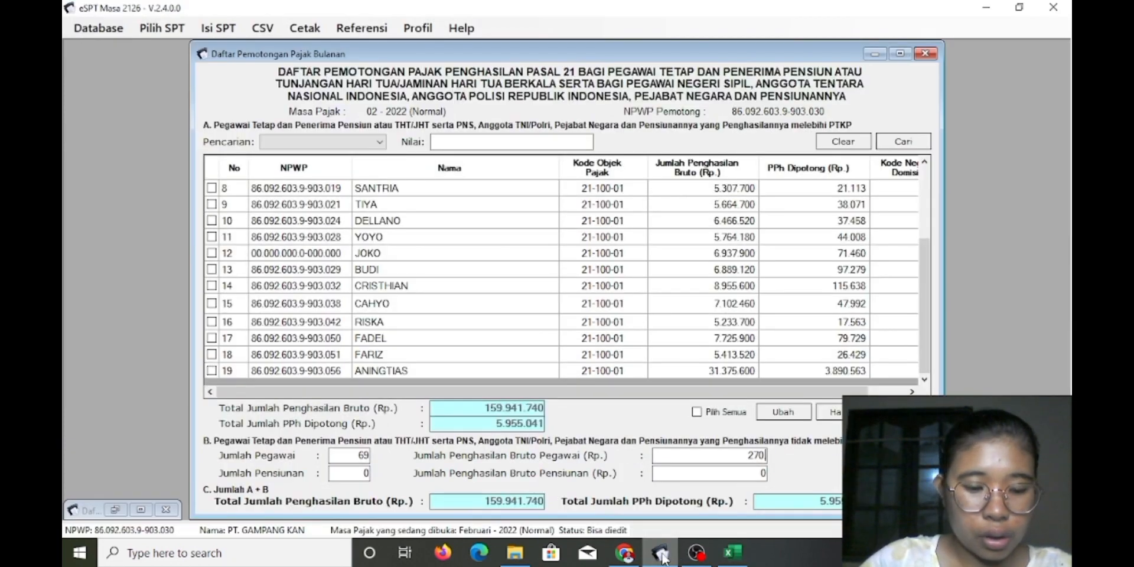
type("01")
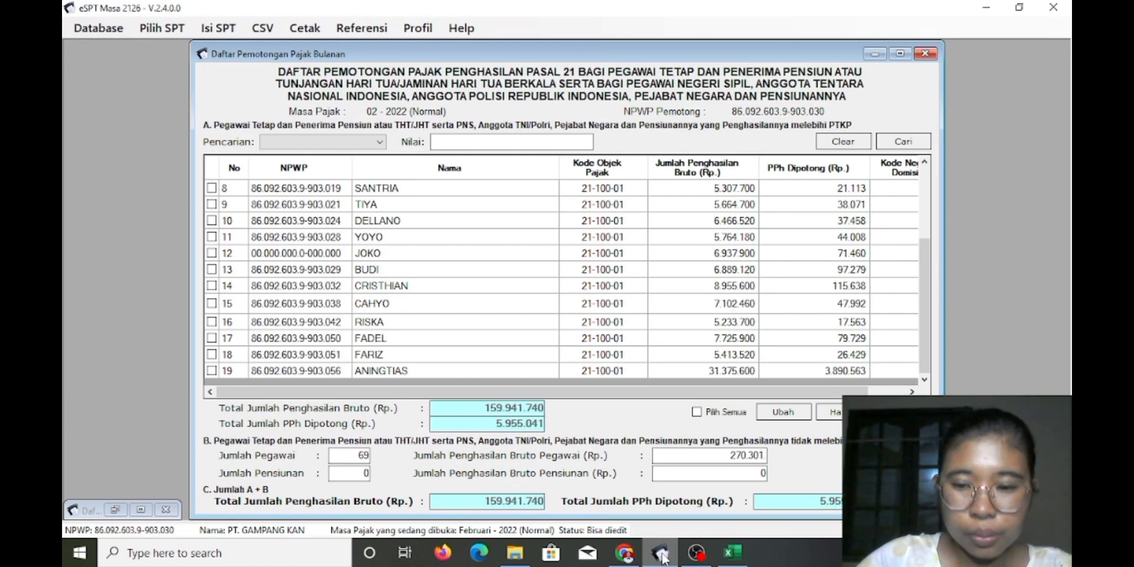
mouse_move(732, 552)
left_click(754, 519)
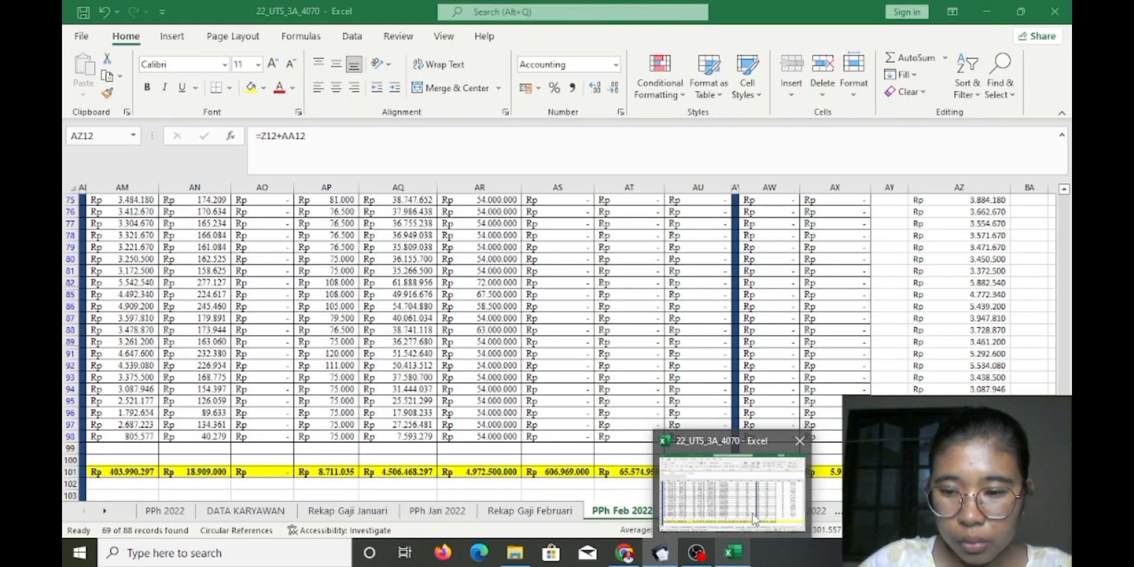
left_click(663, 555)
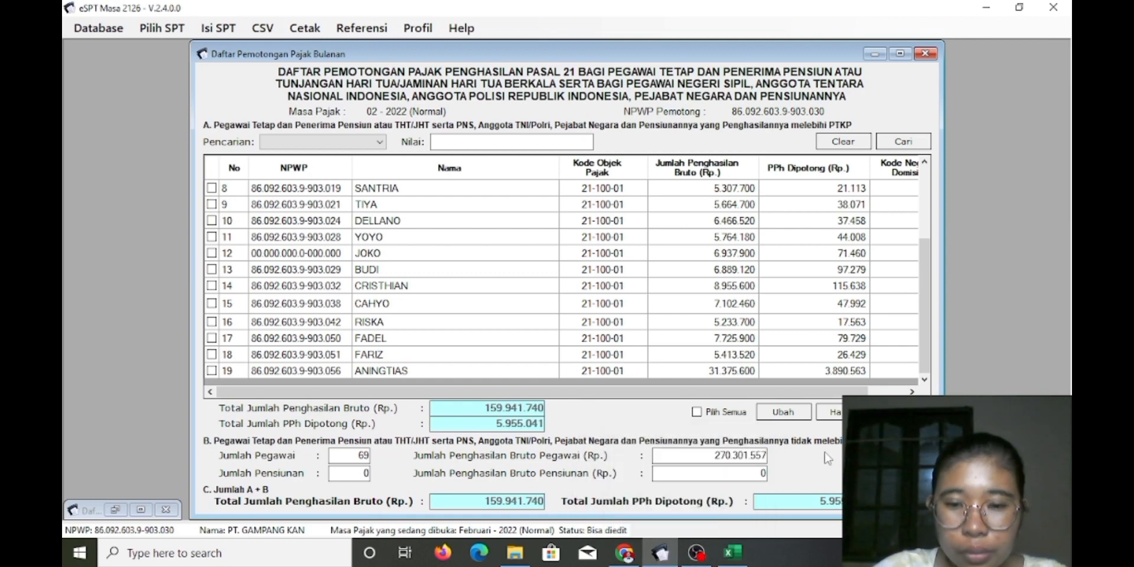
left_click(903, 471)
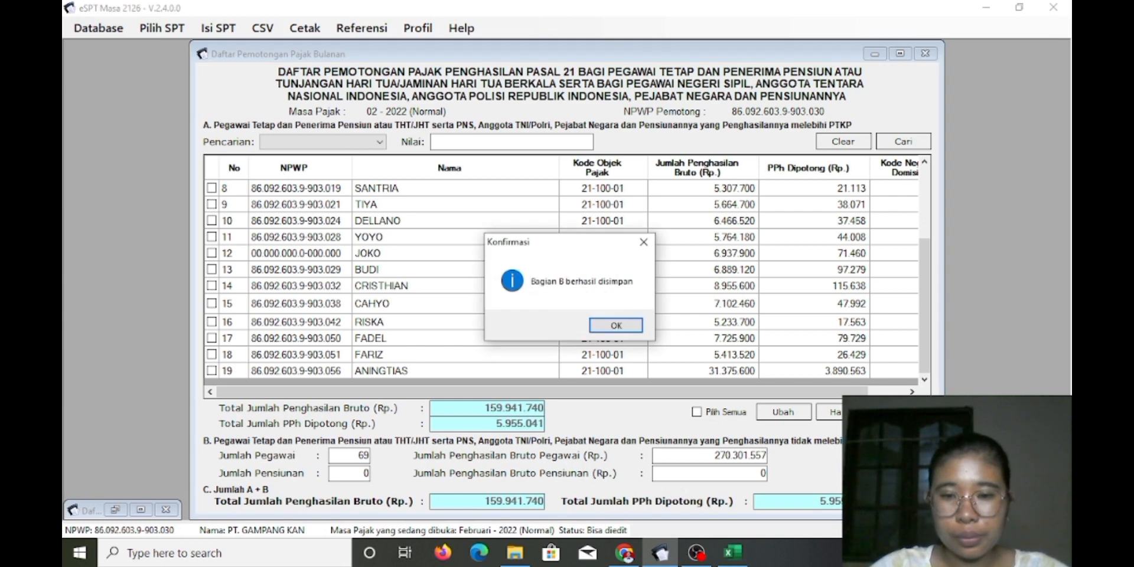
Acknowledge the Bagian B save, review the list, and open the Formulir 1721 print preview
left_click(621, 326)
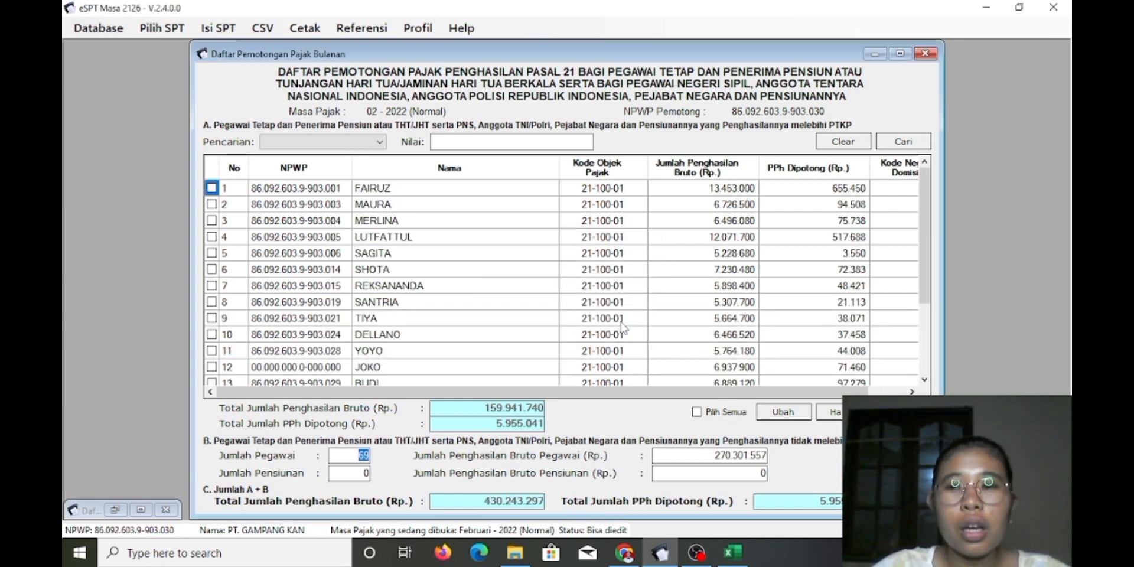
scroll(935, 308, "down", 1)
scroll(937, 310, "down", 1)
scroll(937, 311, "up", 2)
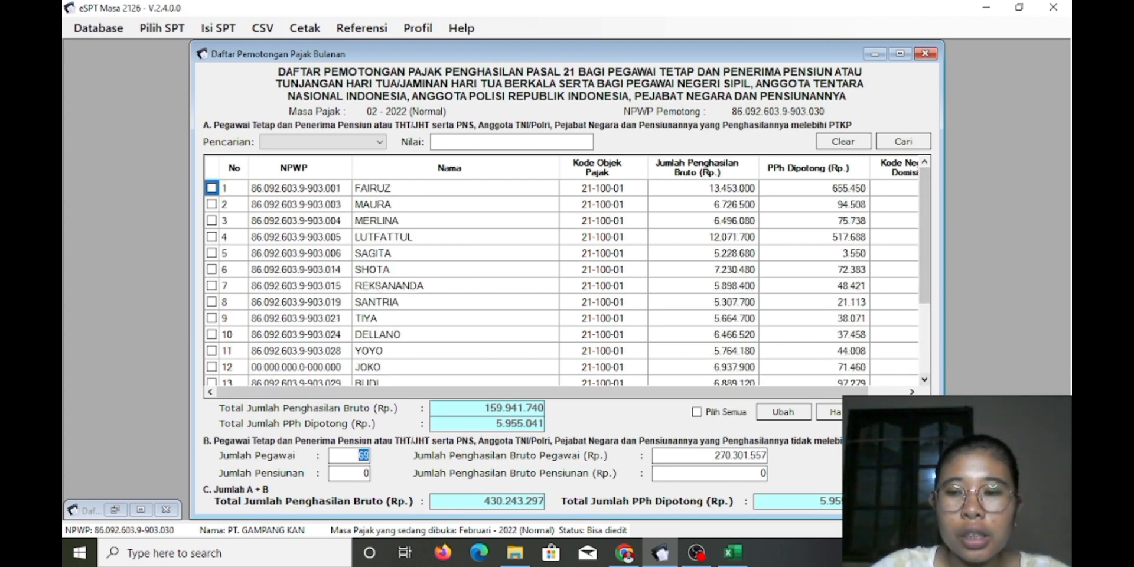
left_click(362, 455)
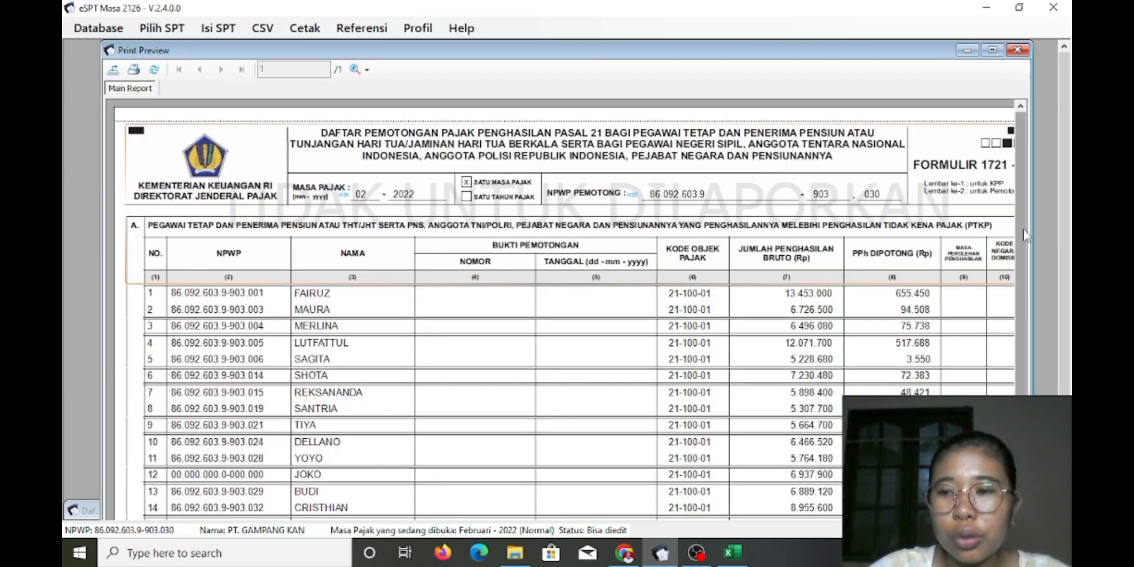
scroll(567, 307, "down", 3)
scroll(567, 307, "up", 3)
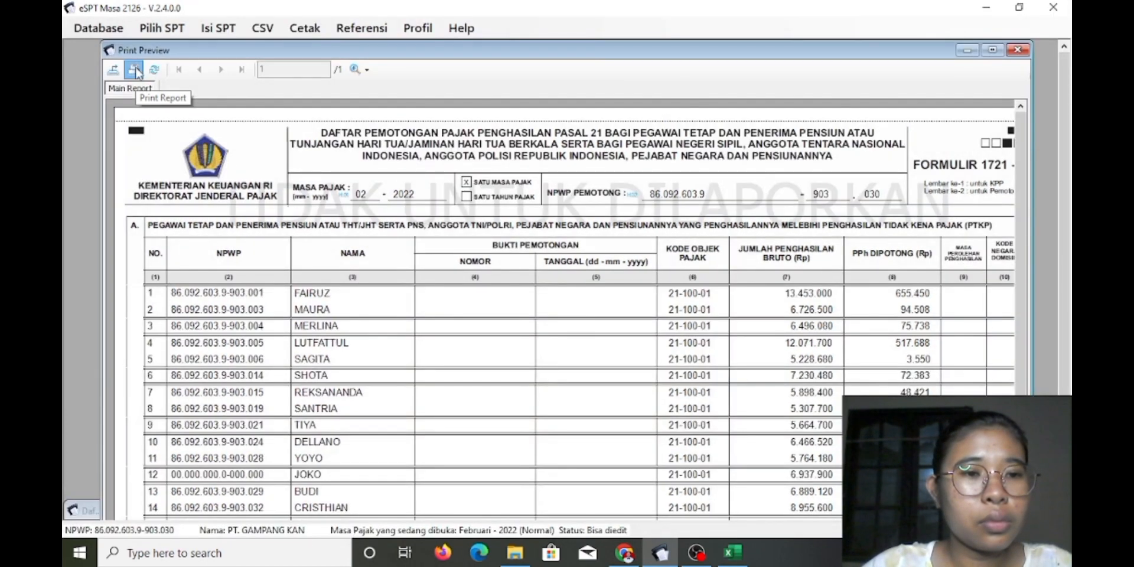
left_click(135, 71)
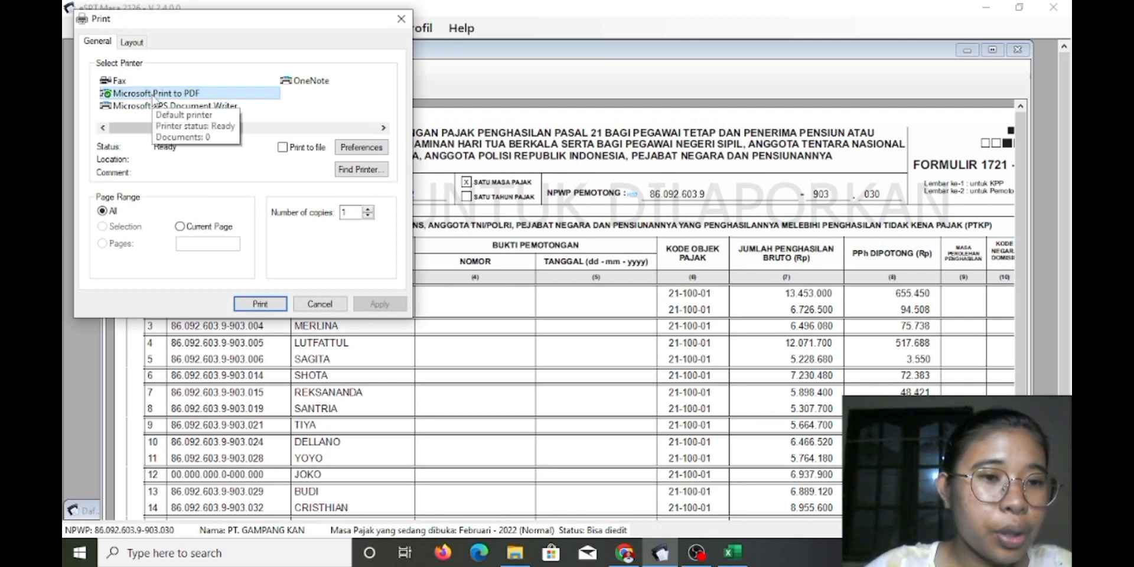
Print the report as a PDF Document named 'bukti potong bulan februari'
left_click(257, 304)
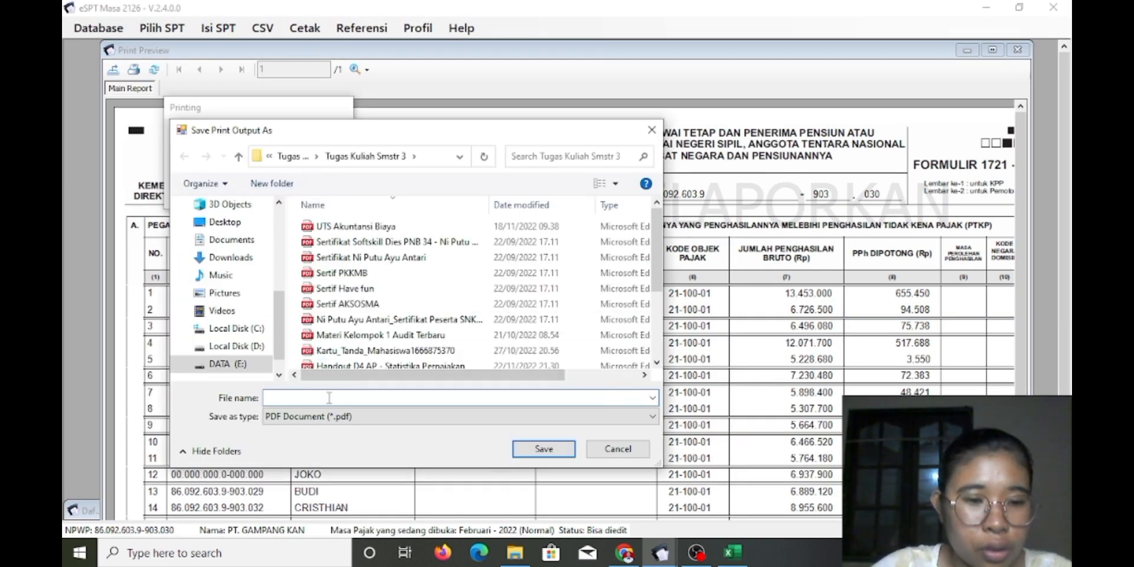
left_click(368, 417)
left_click(359, 432)
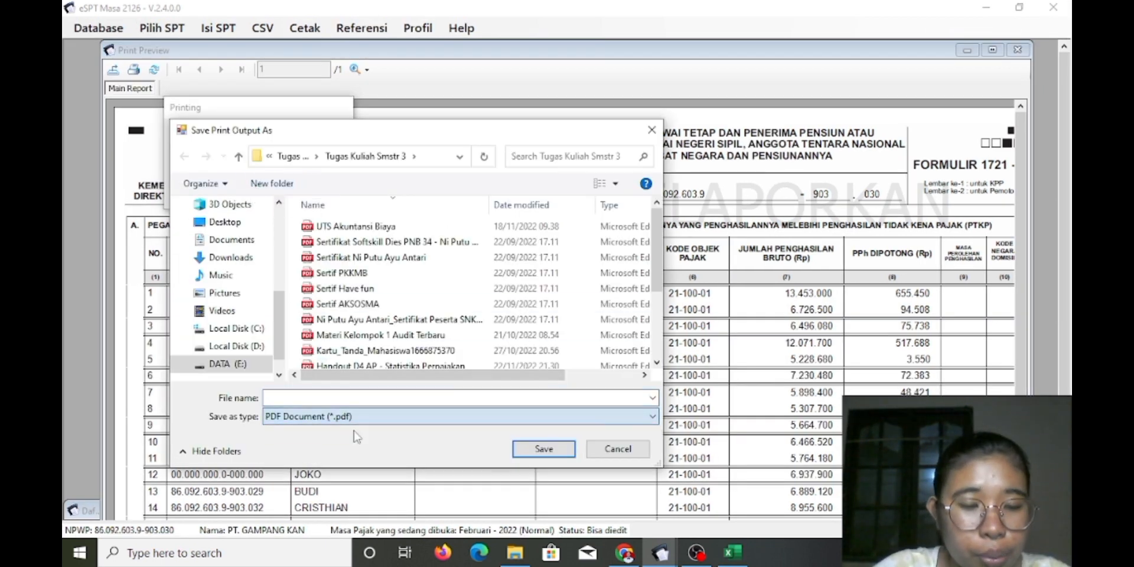
left_click(298, 395)
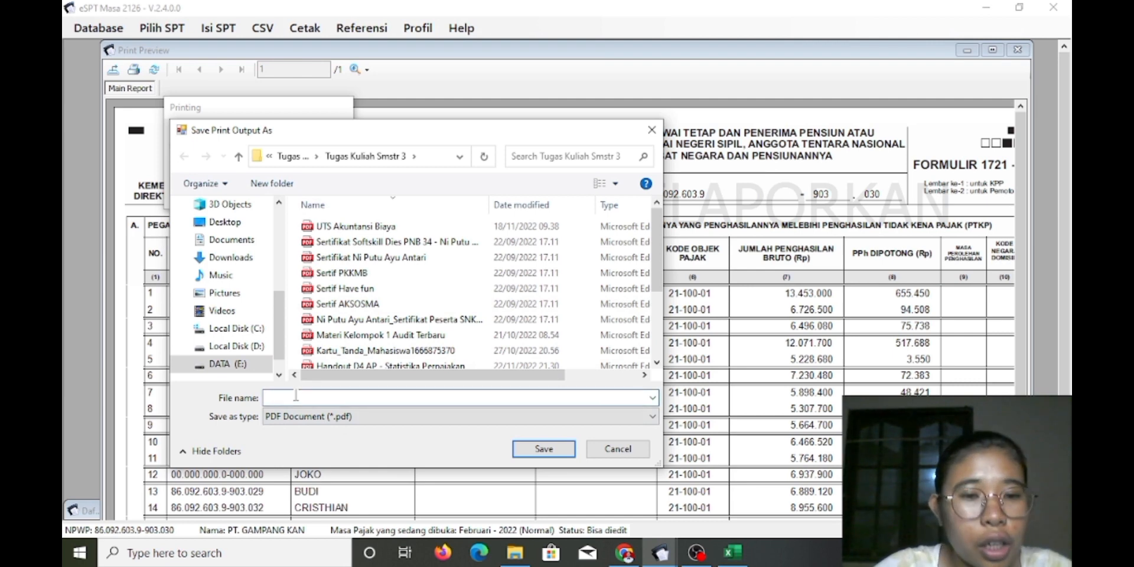
type("bu")
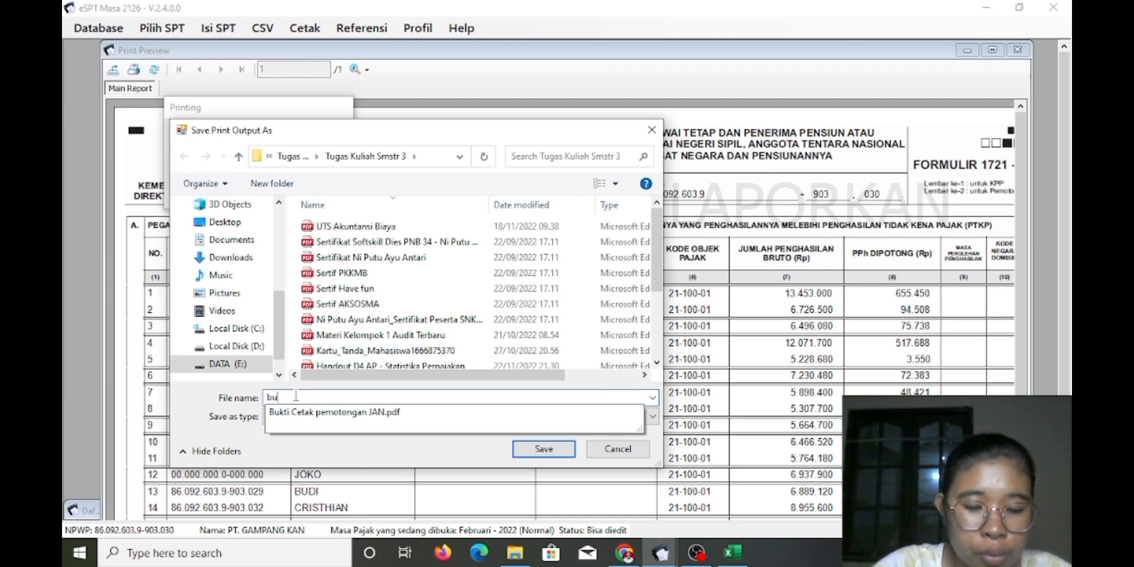
type("kti potong bulan feb")
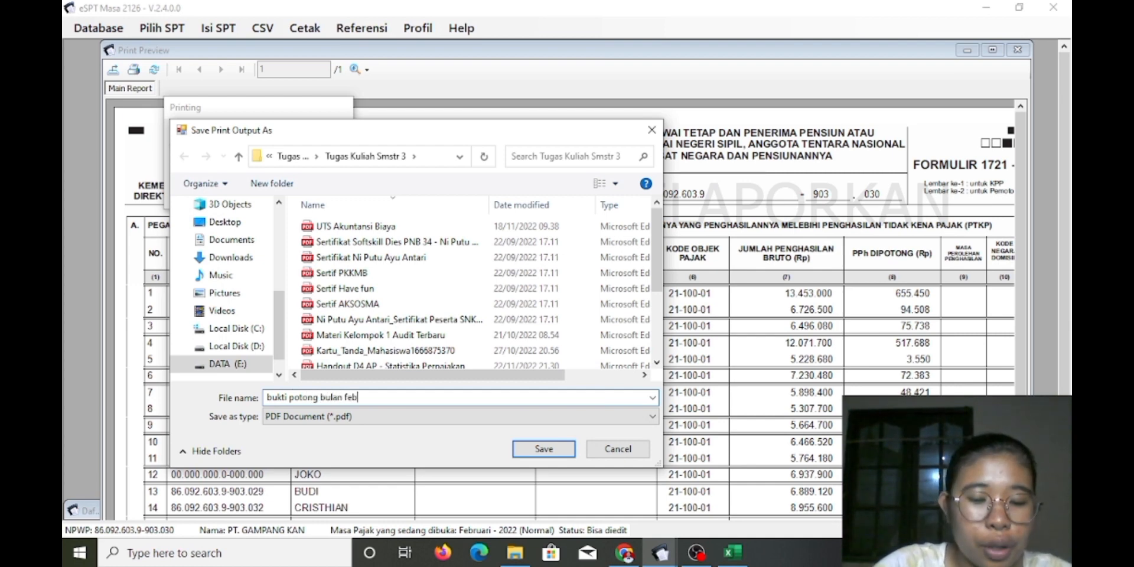
type("rua")
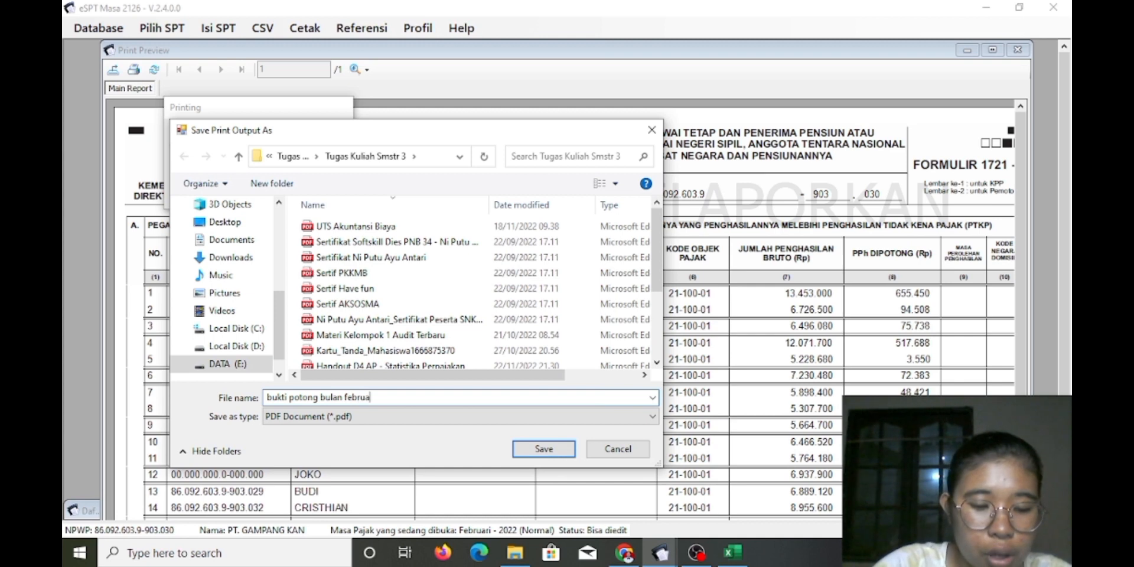
type("ri")
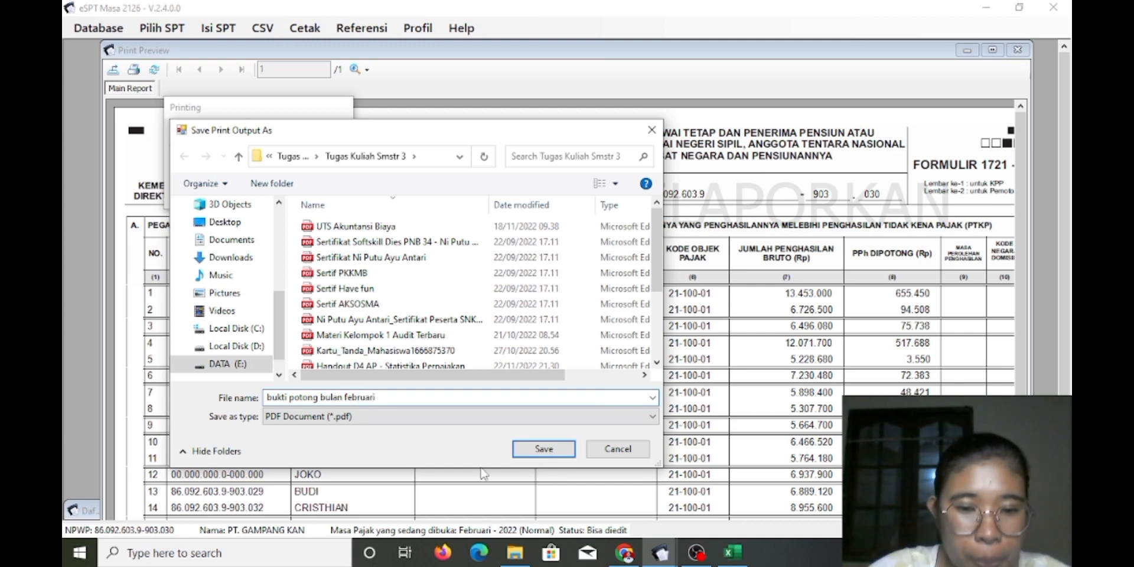
left_click(548, 452)
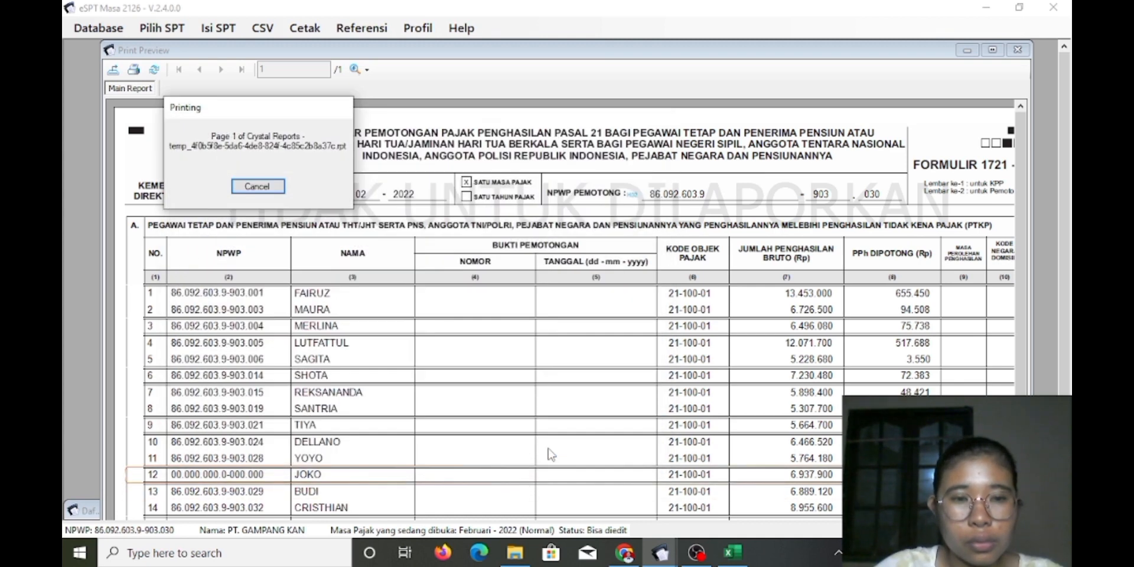
Cancel the print job and open 'bukti potong bulan februari' from File Explorer's recent files
left_click(257, 187)
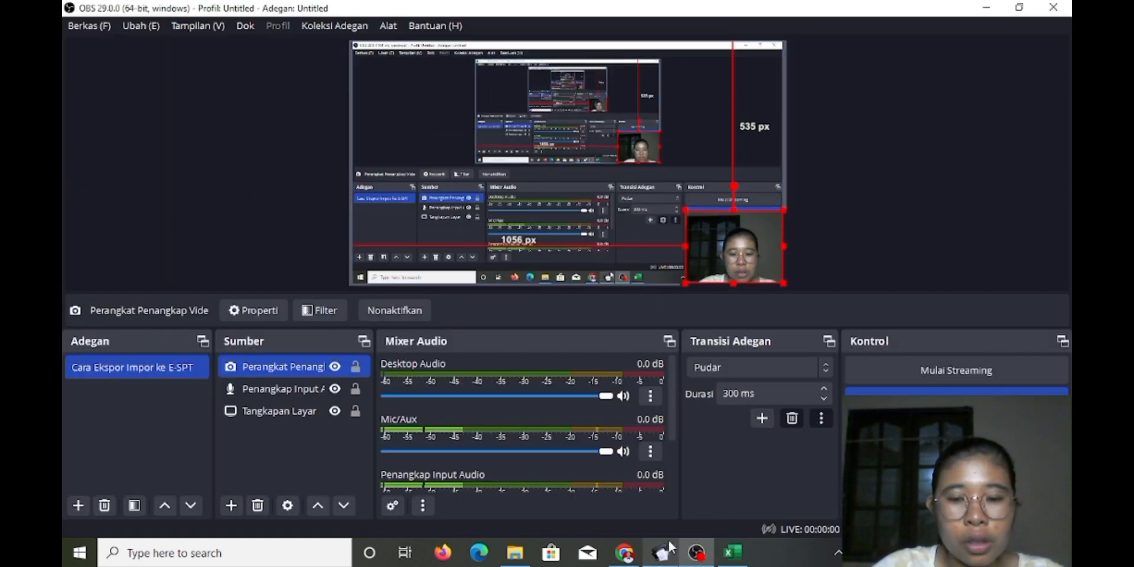
left_click(494, 471)
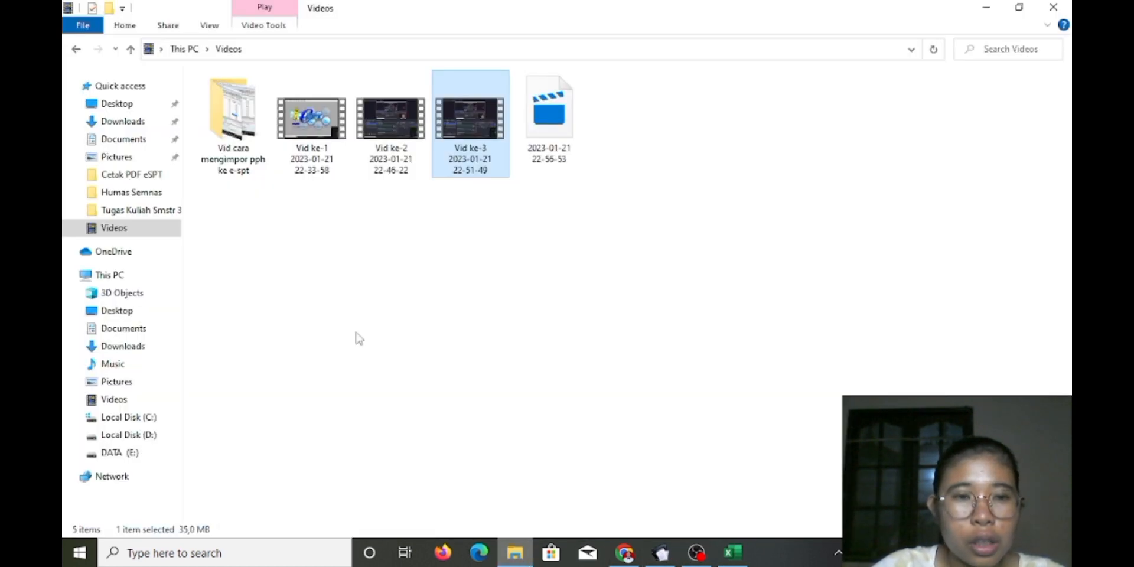
left_click(122, 121)
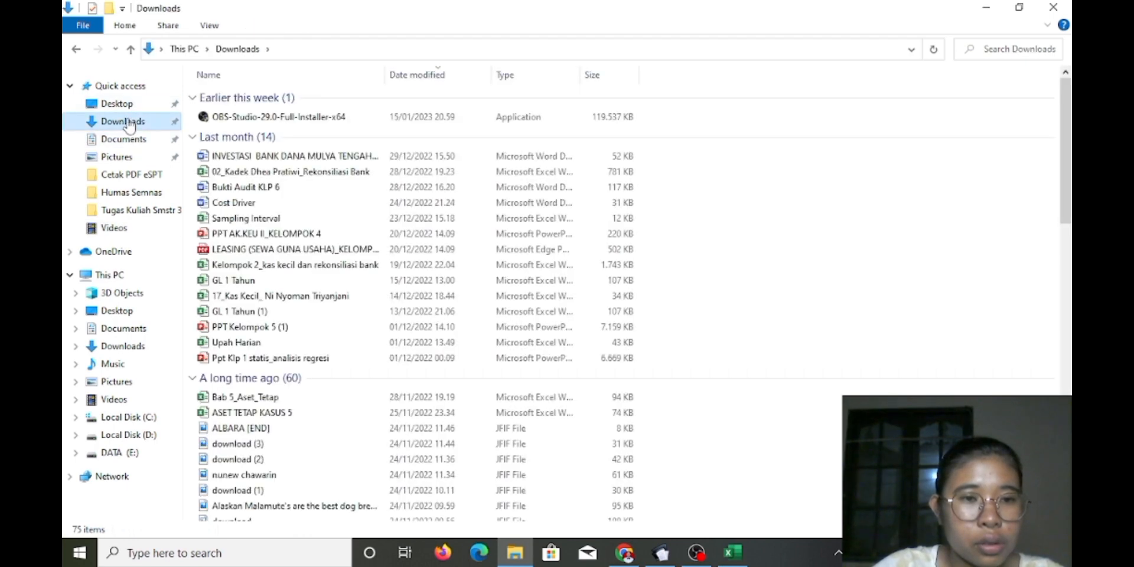
double_click(120, 86)
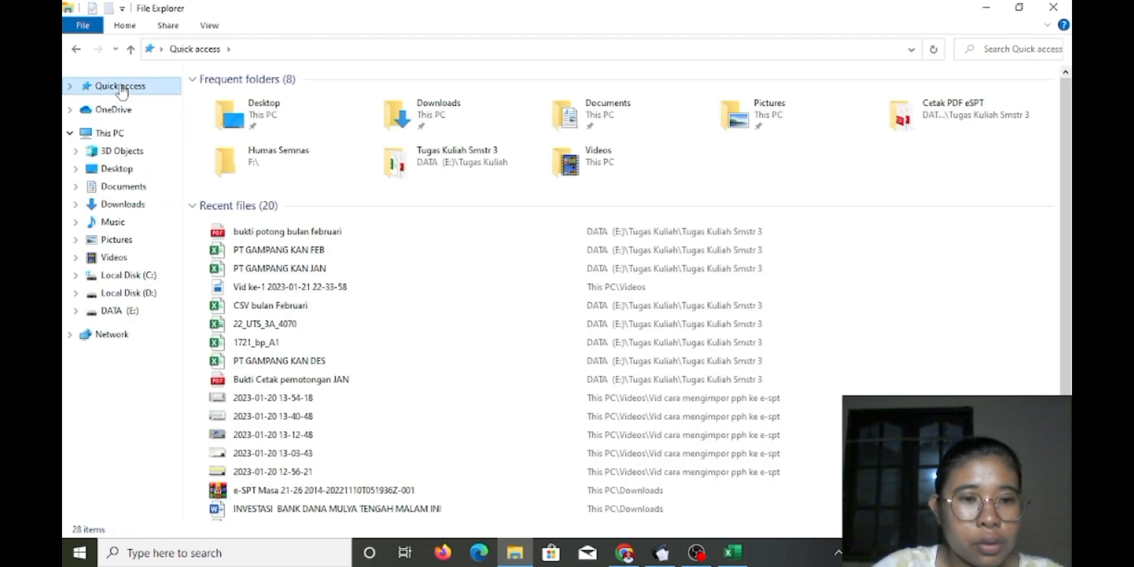
double_click(339, 236)
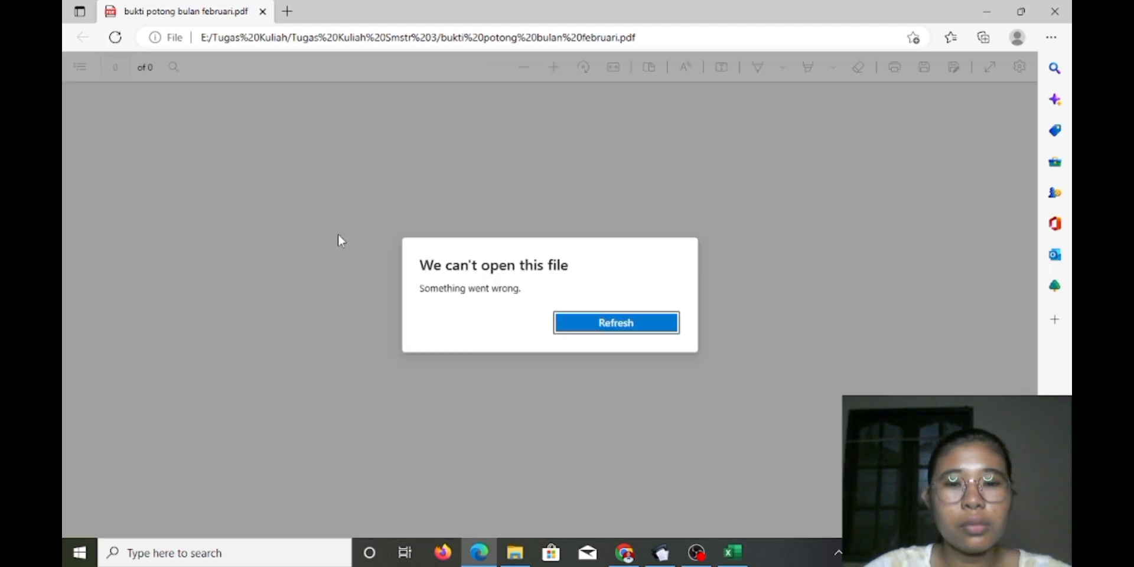
Retry loading the failed PDF three times, close Edge, and reopen the February PDF
left_click(622, 323)
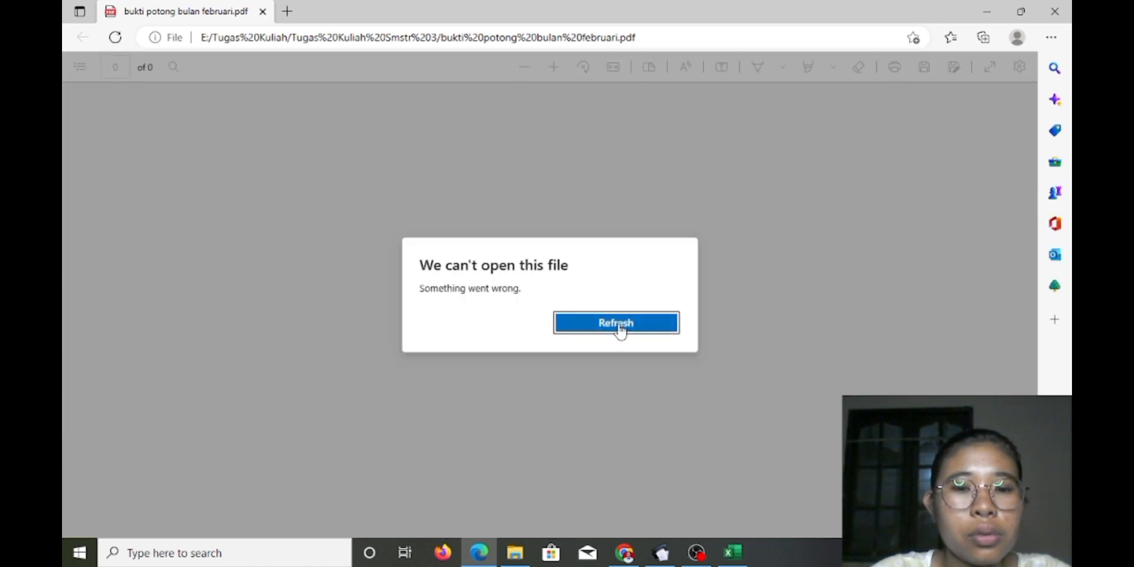
left_click(619, 324)
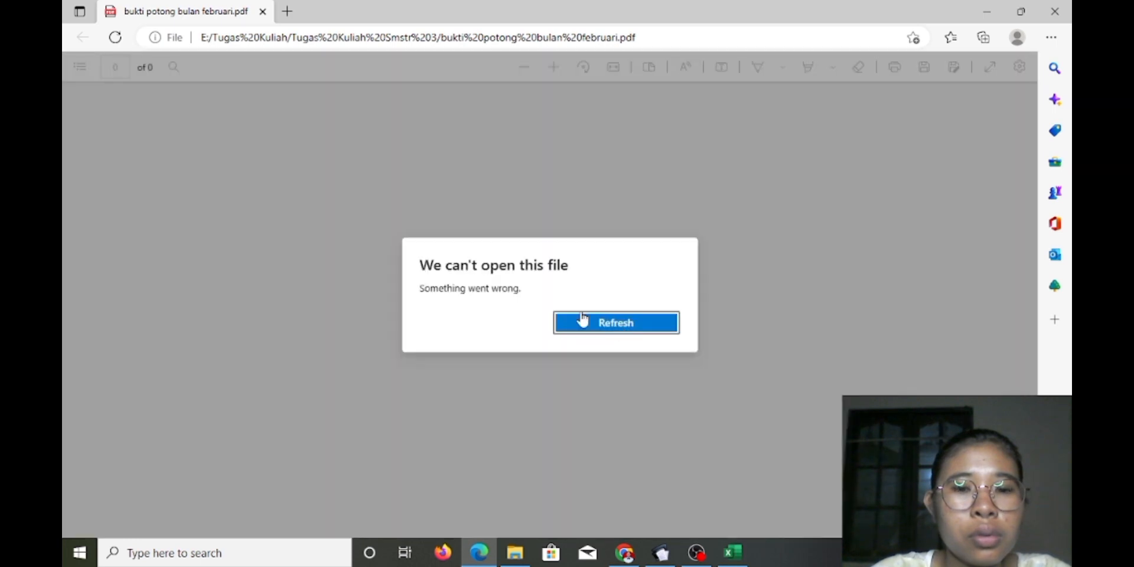
left_click(580, 322)
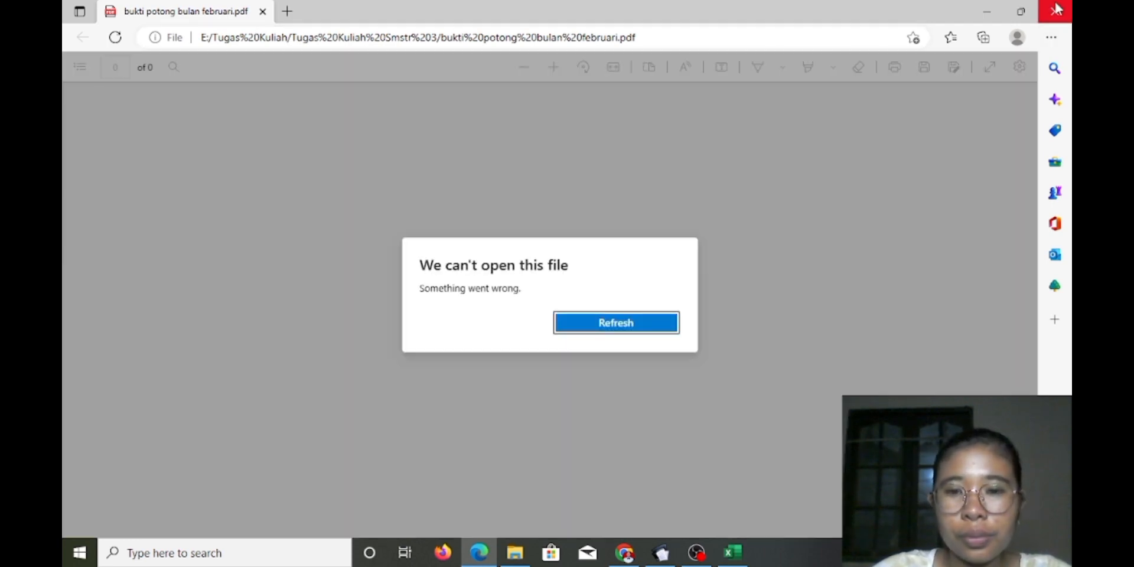
left_click(1056, 9)
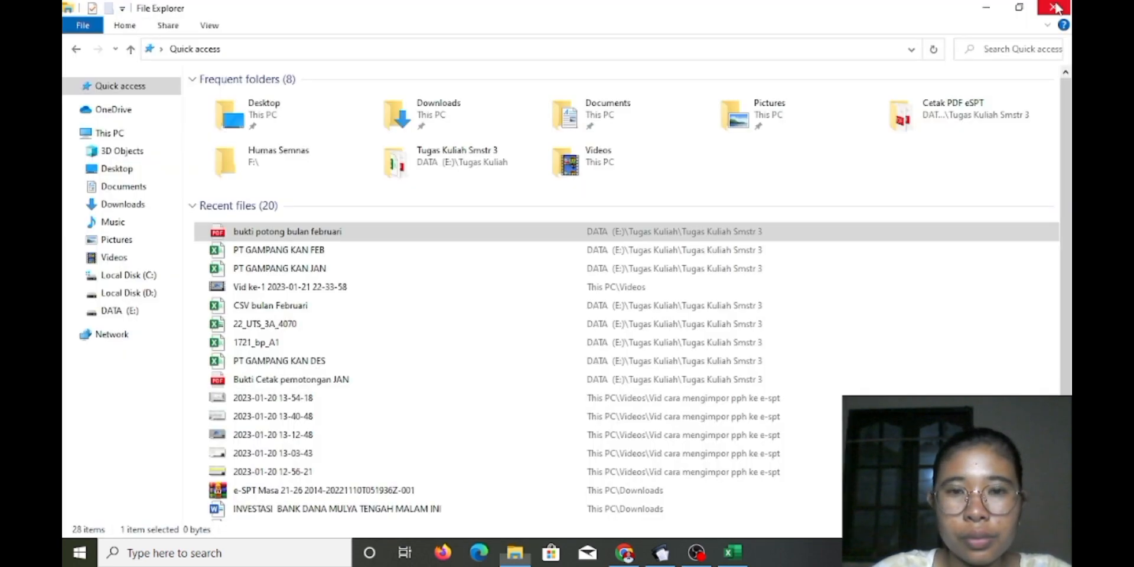
double_click(269, 235)
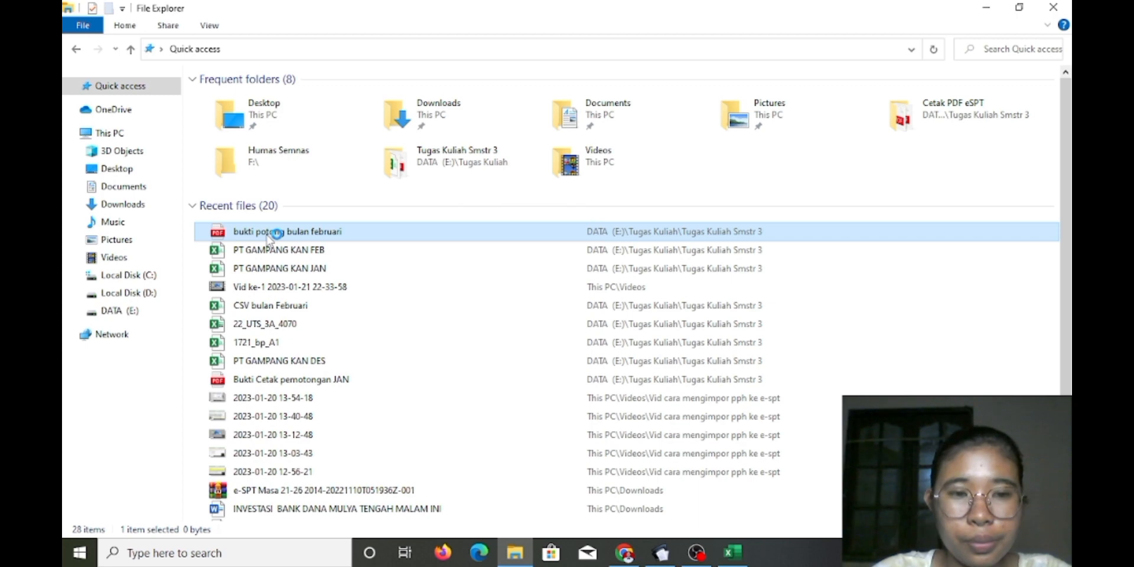
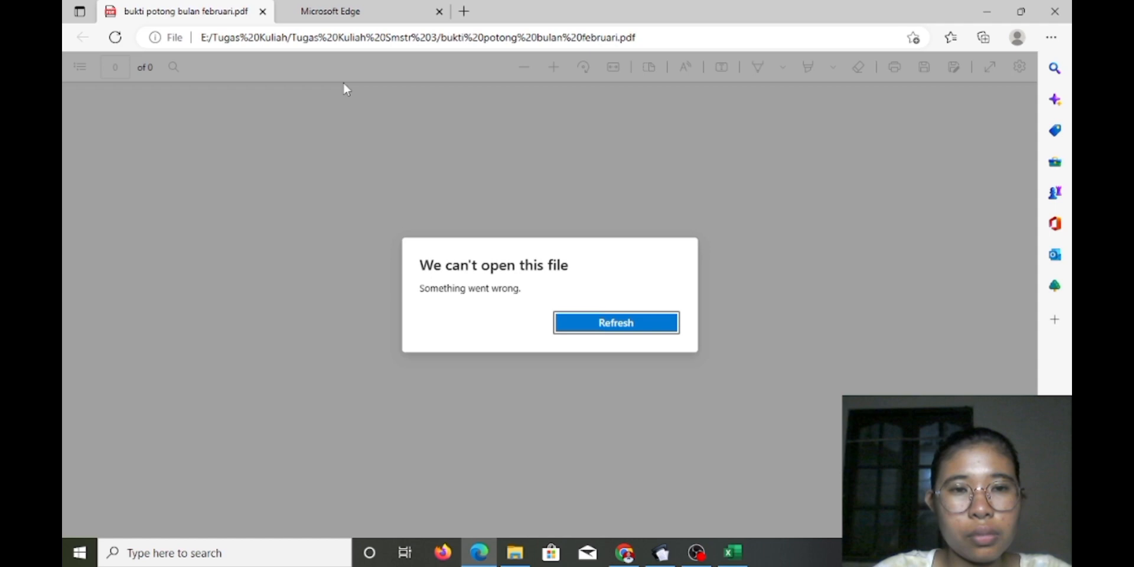
Close the February bukti potong PDF tab in Edge, minimize Edge, and bring OBS forward
left_click(309, 10)
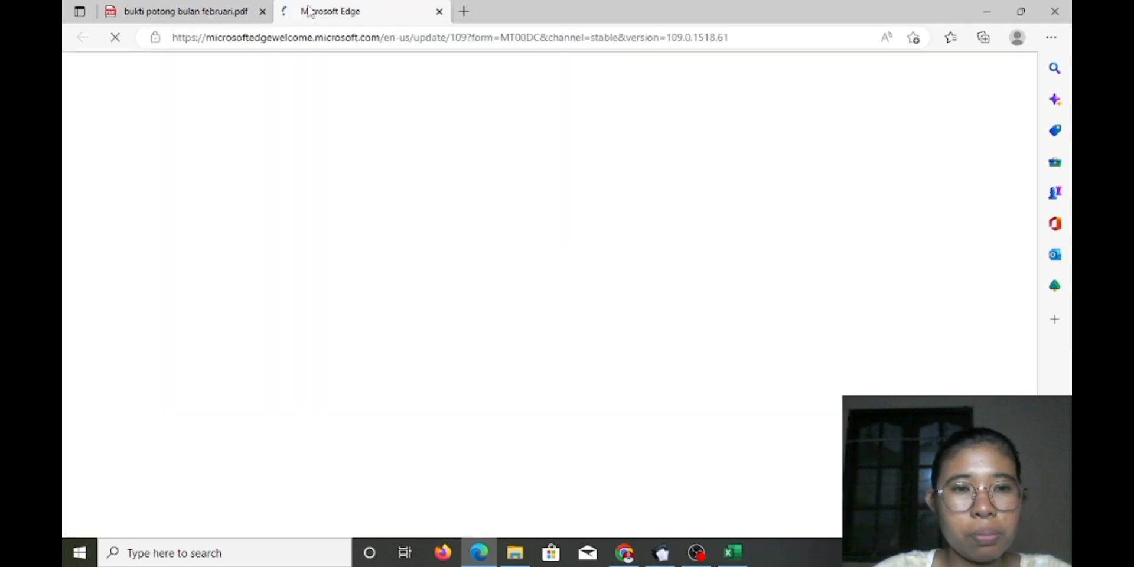
left_click(262, 11)
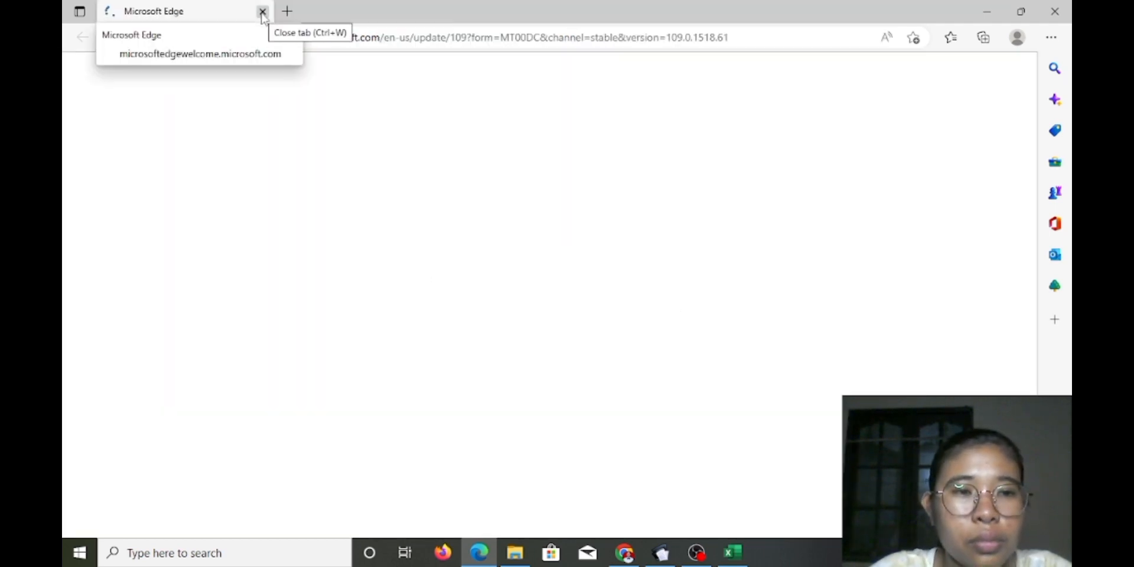
left_click(986, 11)
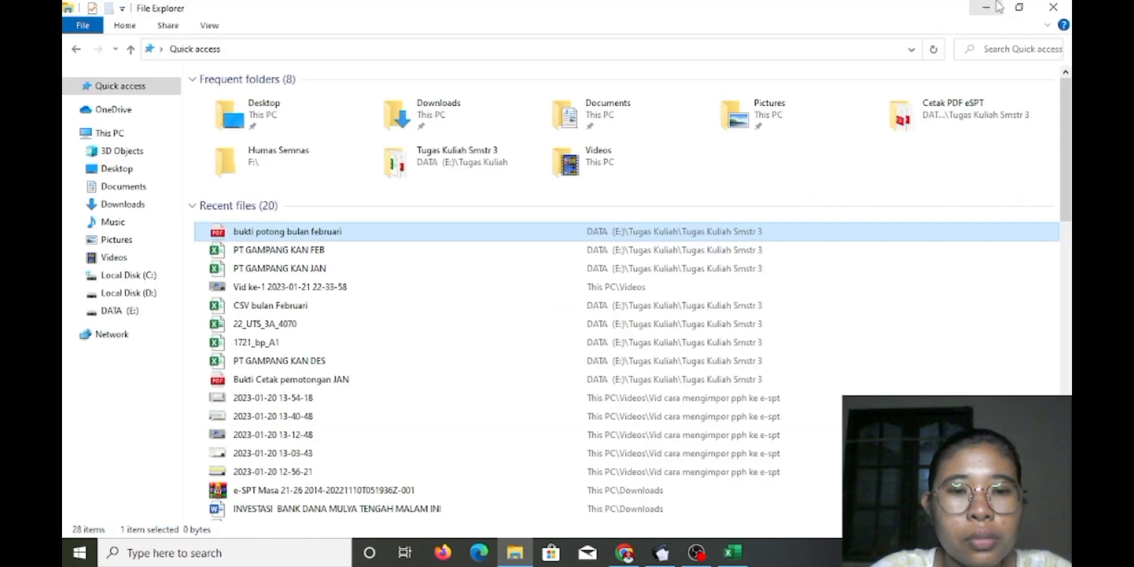
mouse_move(706, 558)
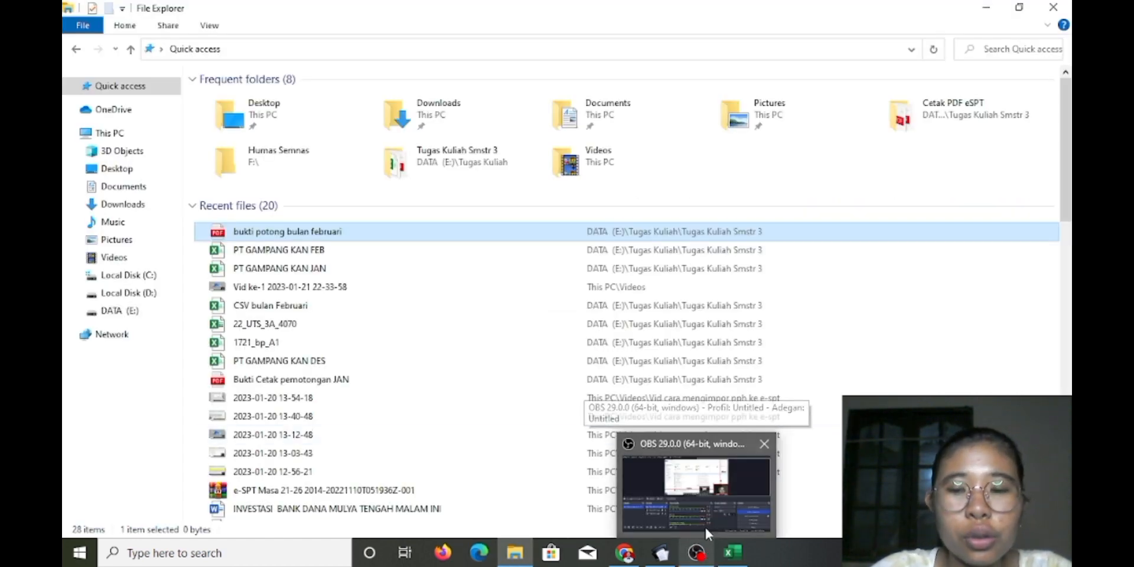
left_click(707, 533)
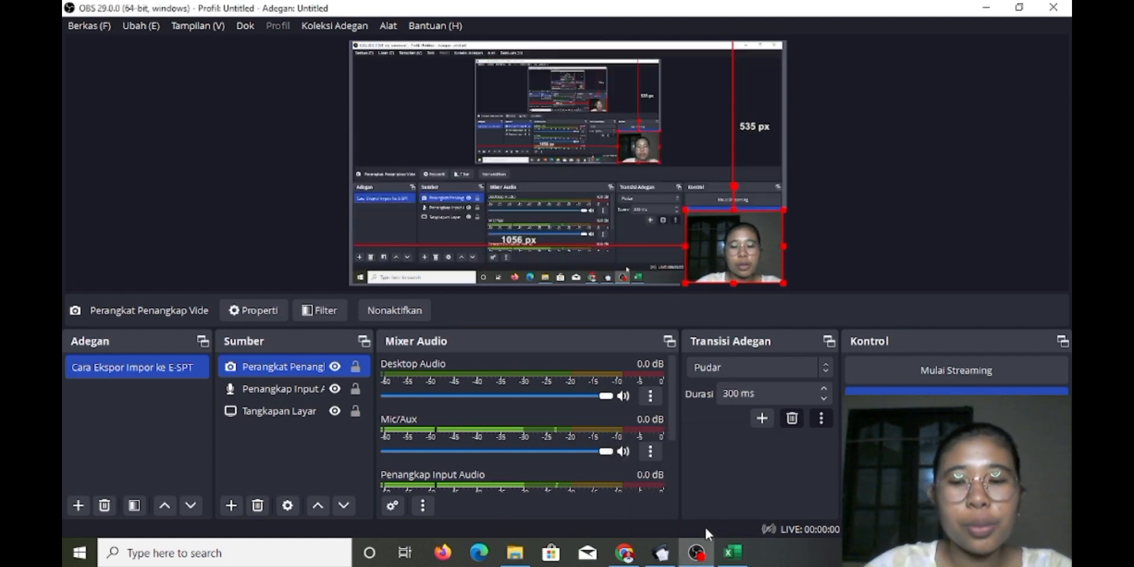
Close the print preview, then save and close February's Bagian B withholding list
left_click(672, 560)
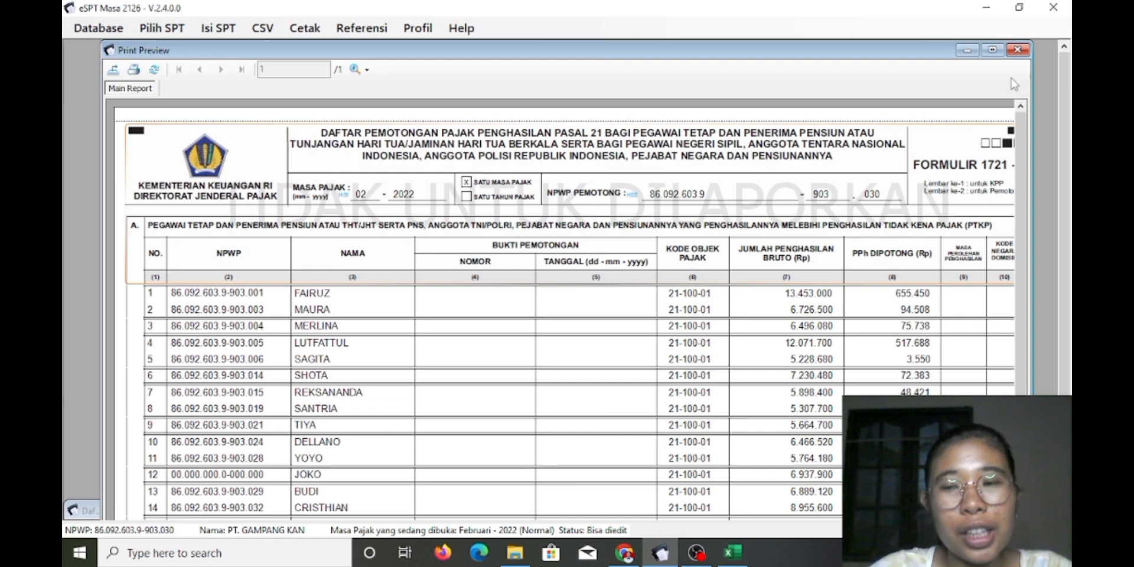
left_click(1018, 49)
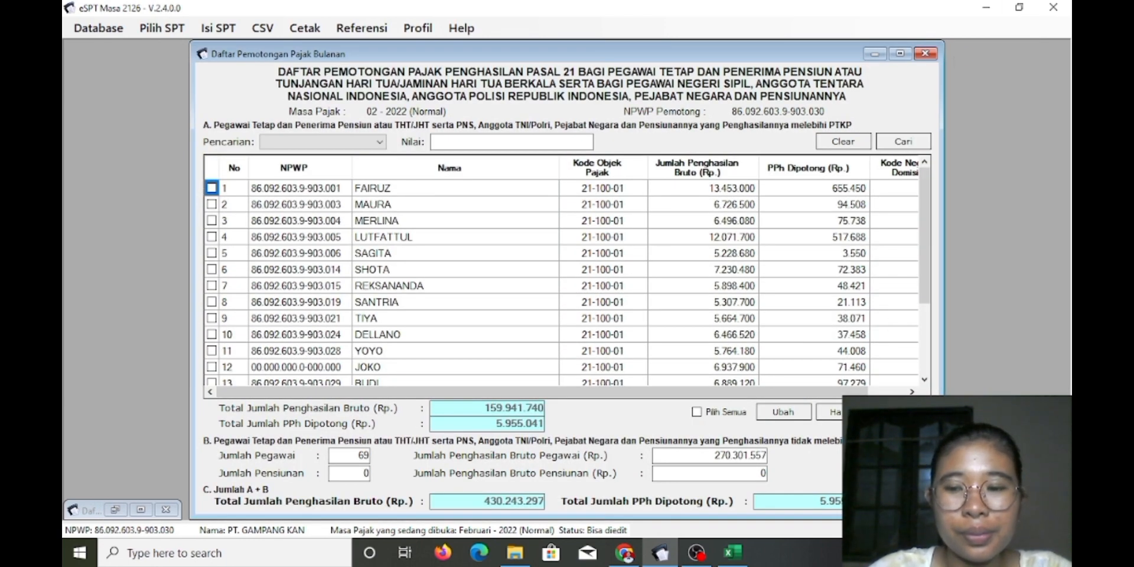
left_click(925, 54)
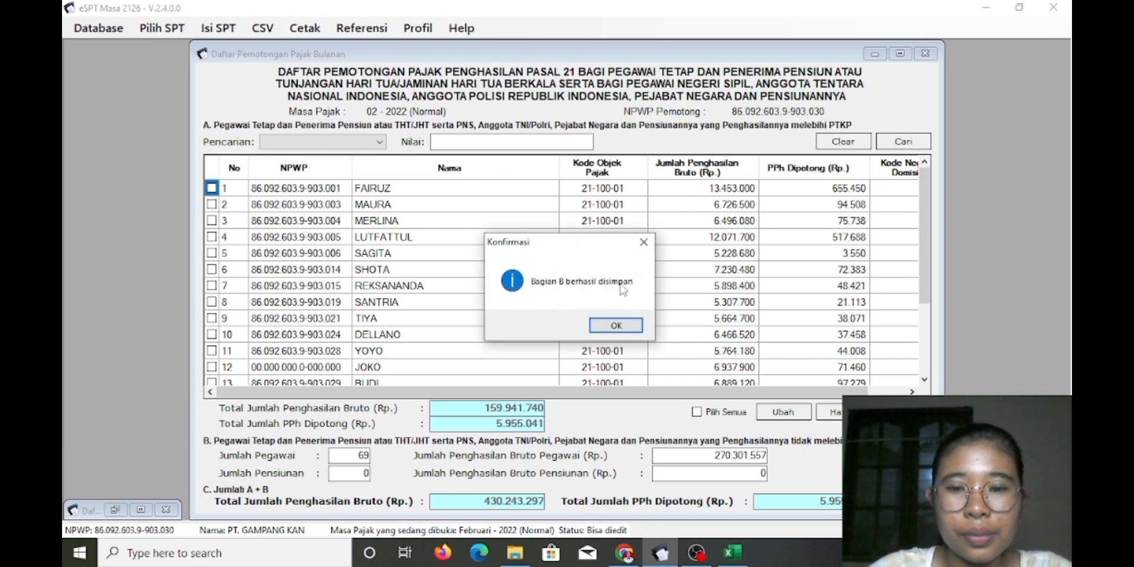
left_click(618, 326)
left_click(926, 54)
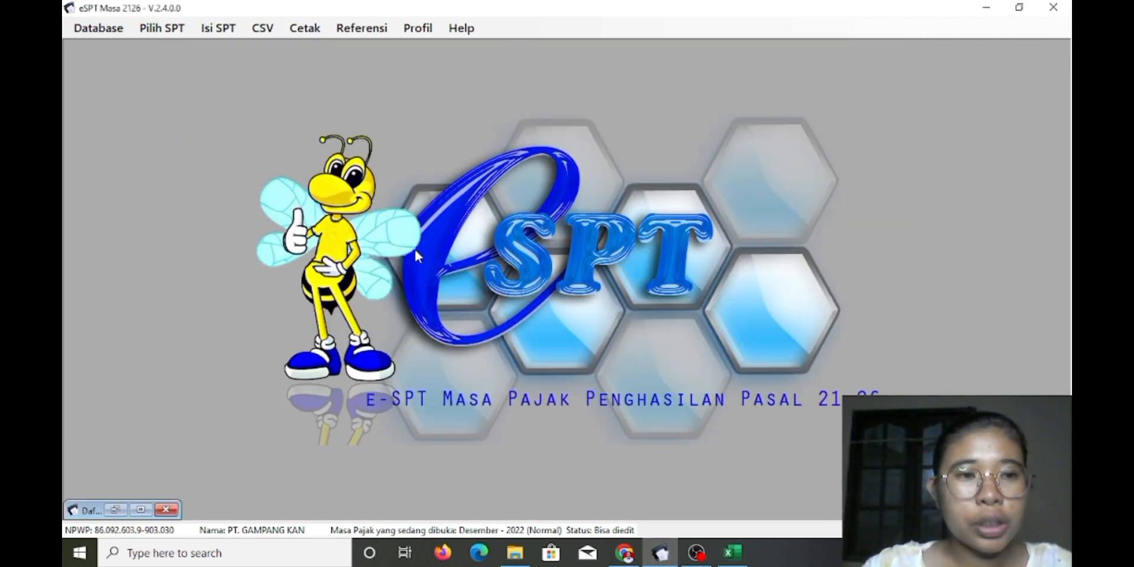
Open the Desember 2022 SPT from the list of created SPTs
left_click(174, 29)
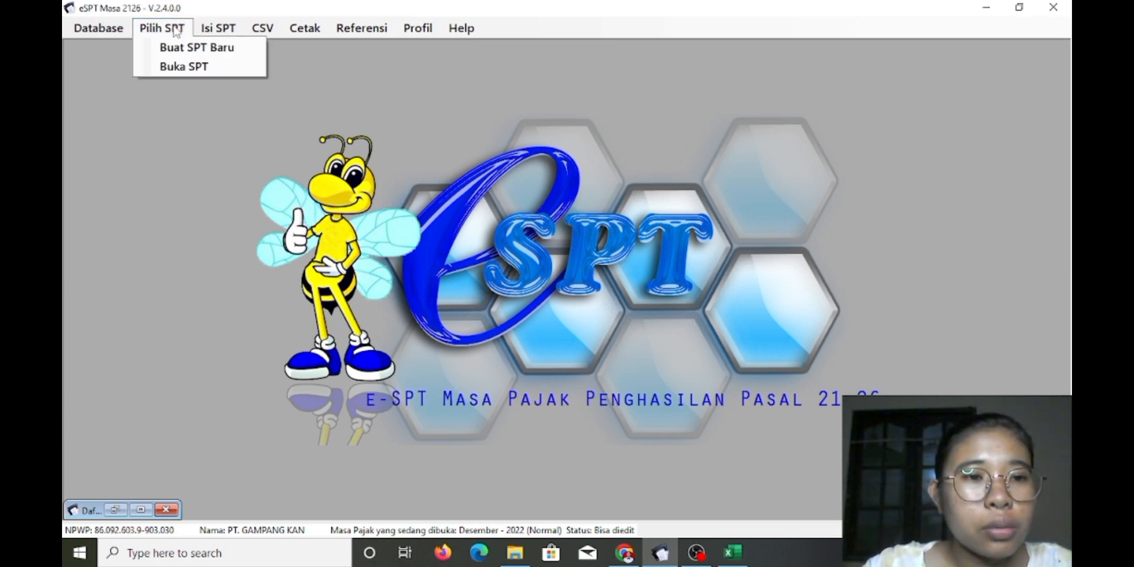
left_click(210, 74)
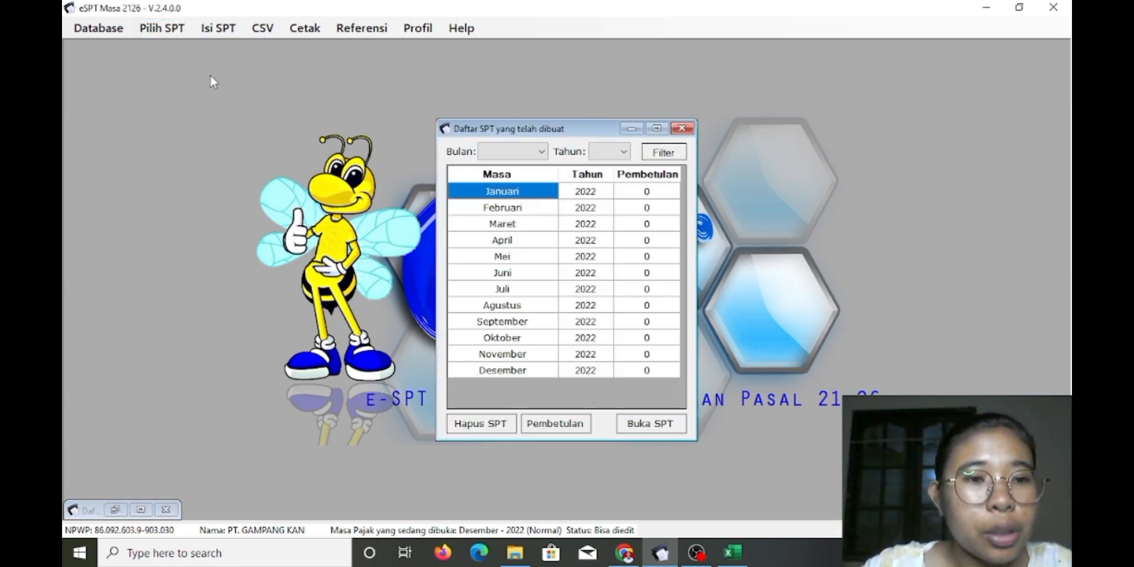
left_click(515, 371)
left_click(667, 425)
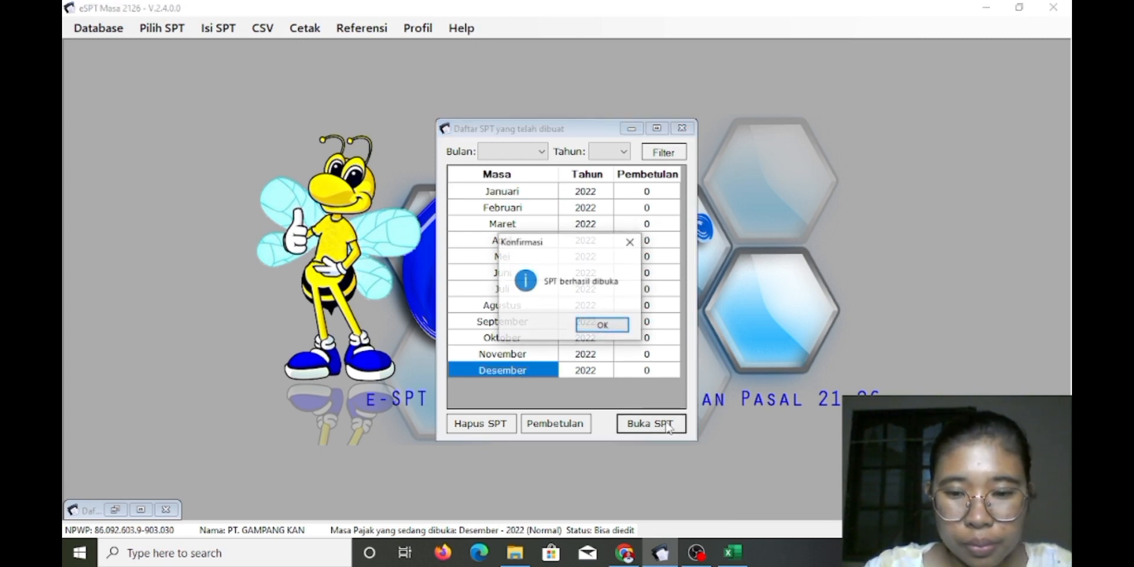
left_click(593, 326)
left_click(683, 128)
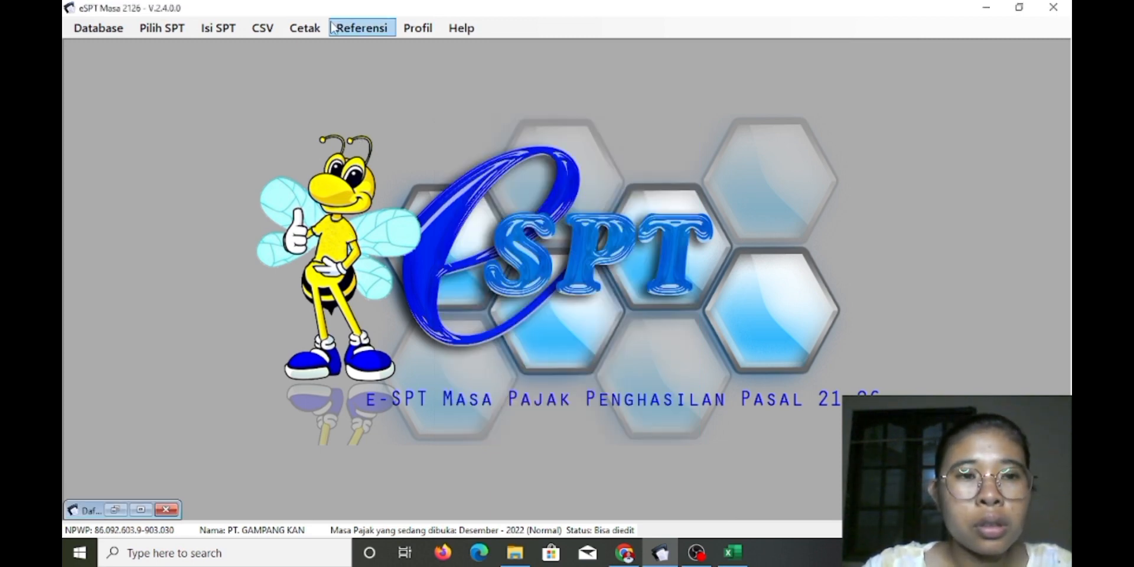
Export the 12-2022 Bukti Potong A1 data to 1721_bp_A1.csv, overwriting the existing file
left_click(262, 30)
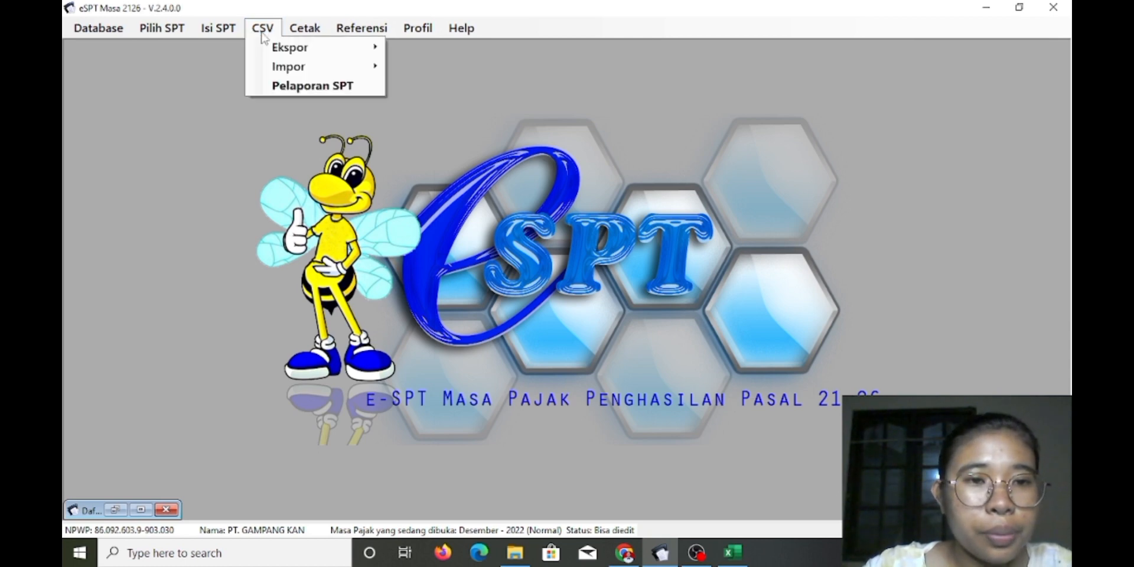
left_click(262, 29)
left_click(263, 28)
mouse_move(296, 49)
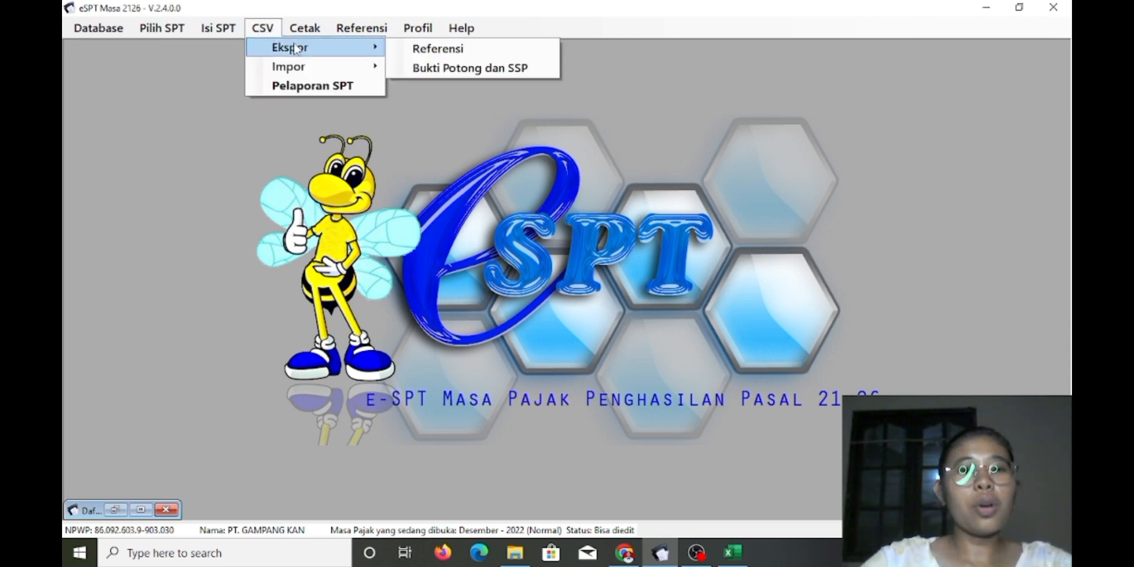
left_click(440, 71)
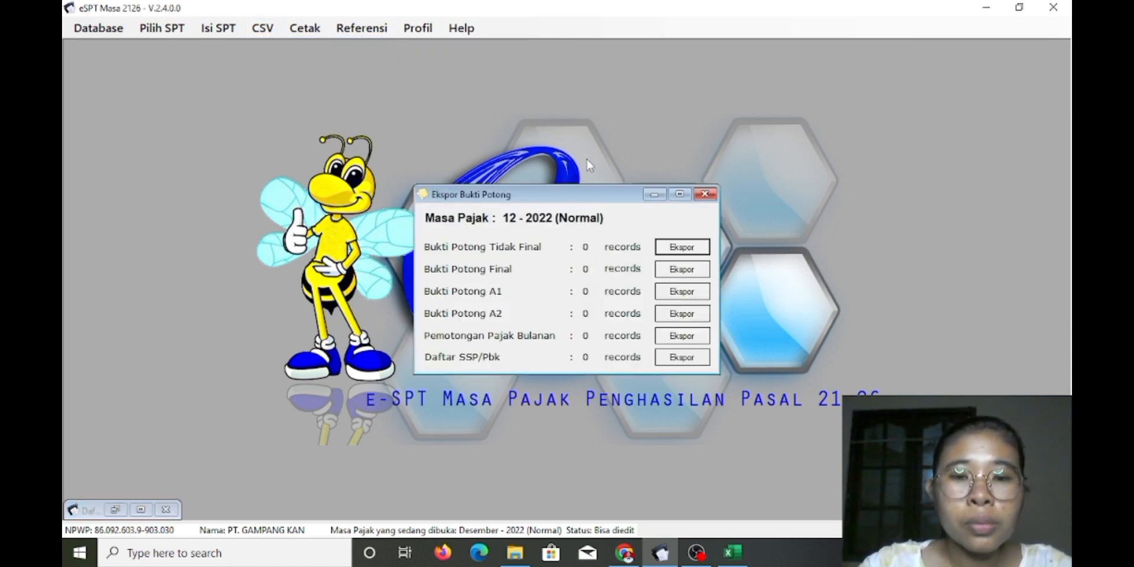
left_click(661, 295)
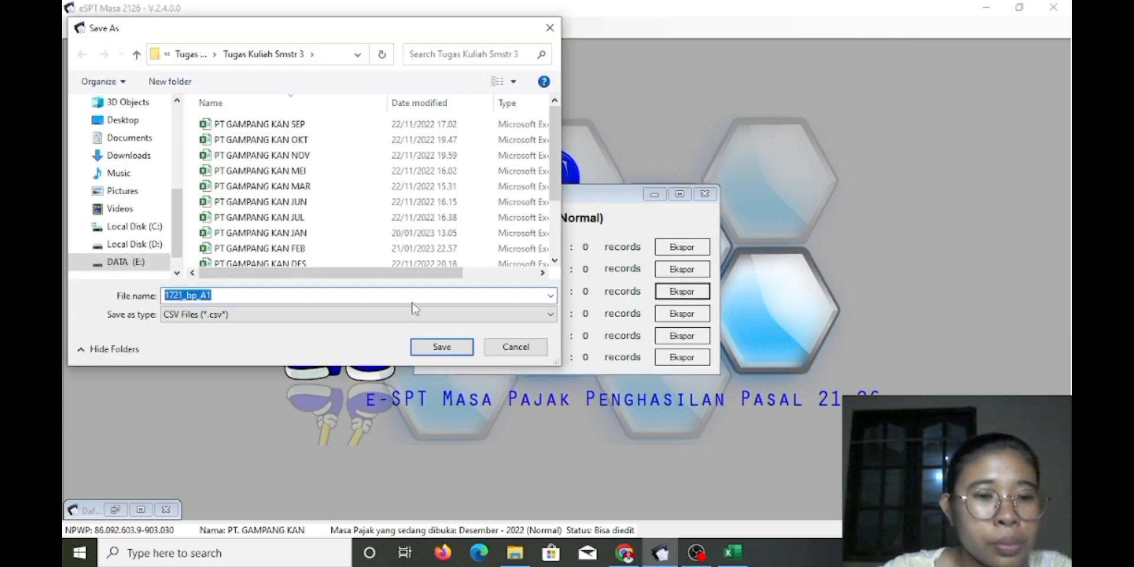
left_click(443, 349)
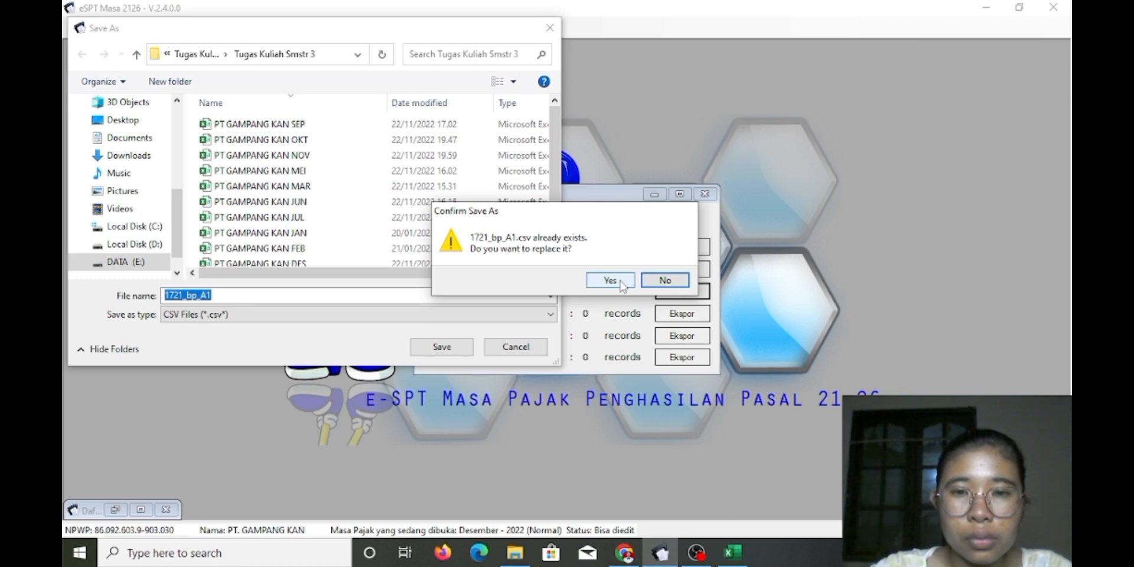
left_click(665, 280)
left_click(445, 347)
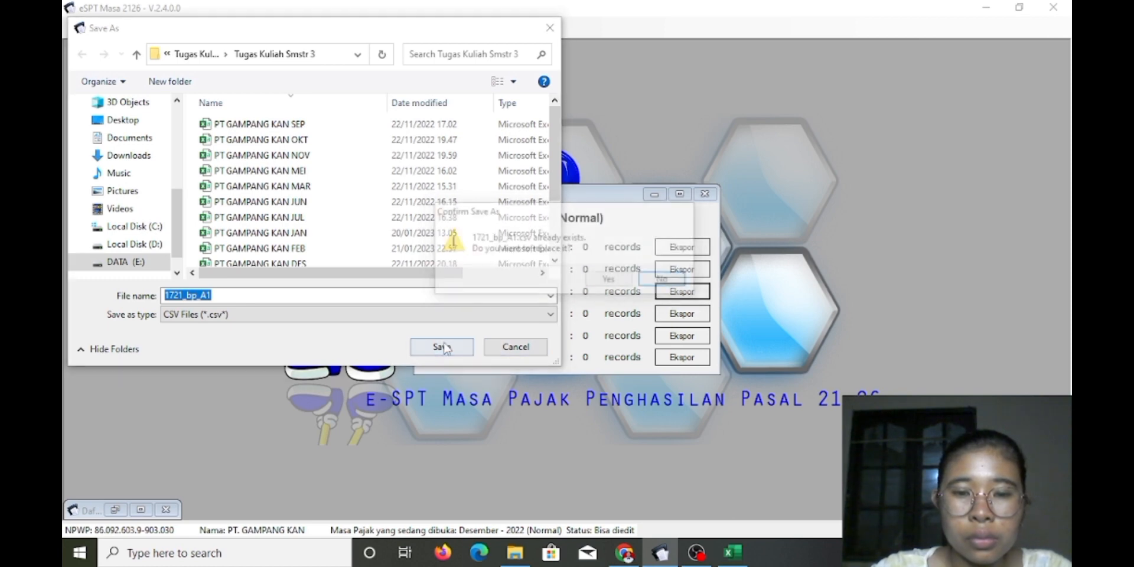
left_click(608, 280)
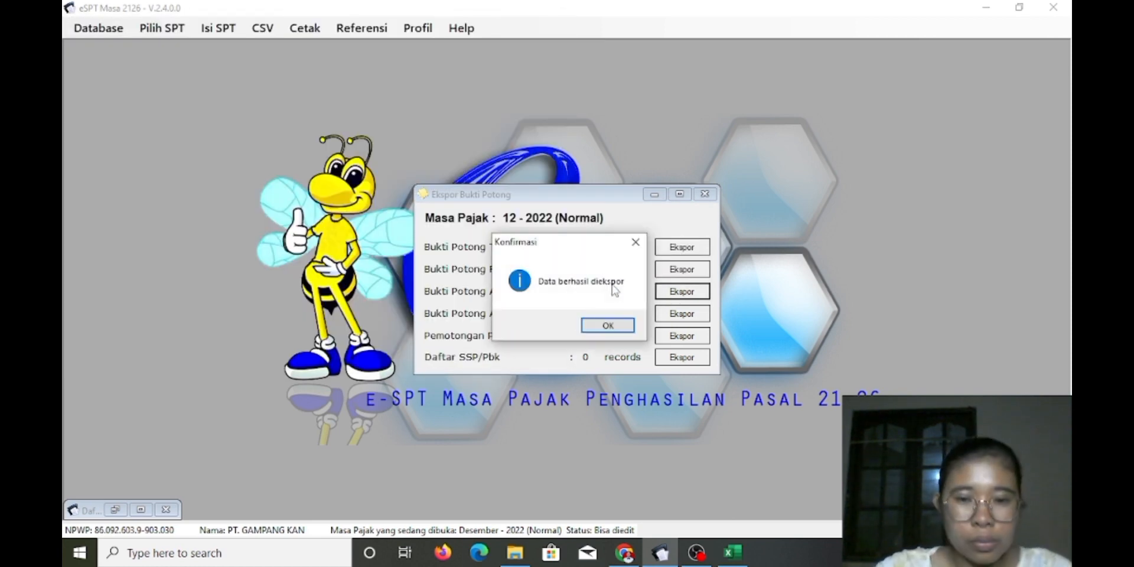
left_click(608, 325)
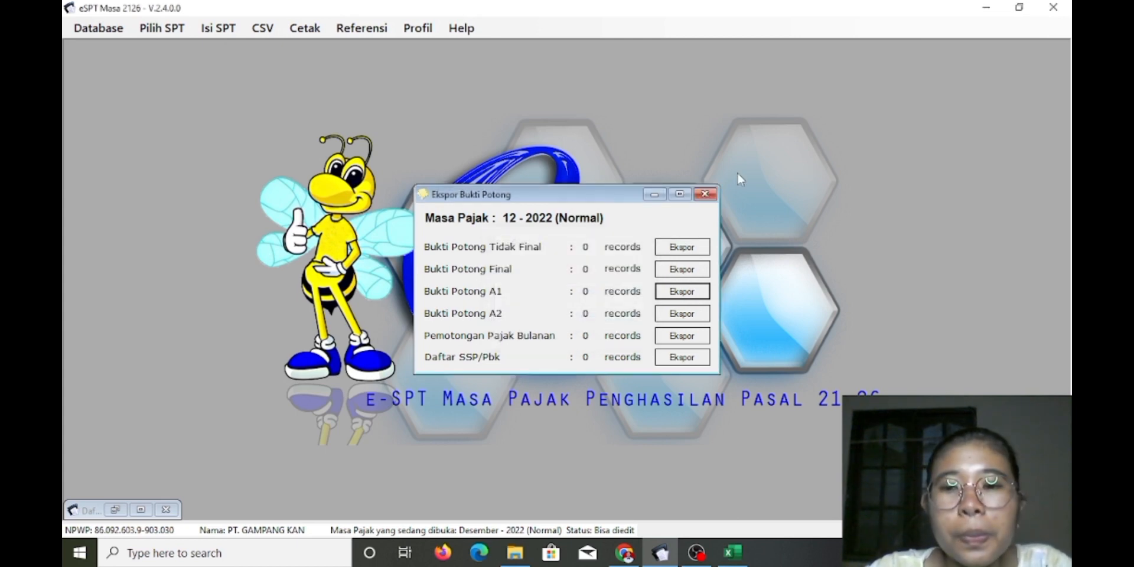
left_click(704, 194)
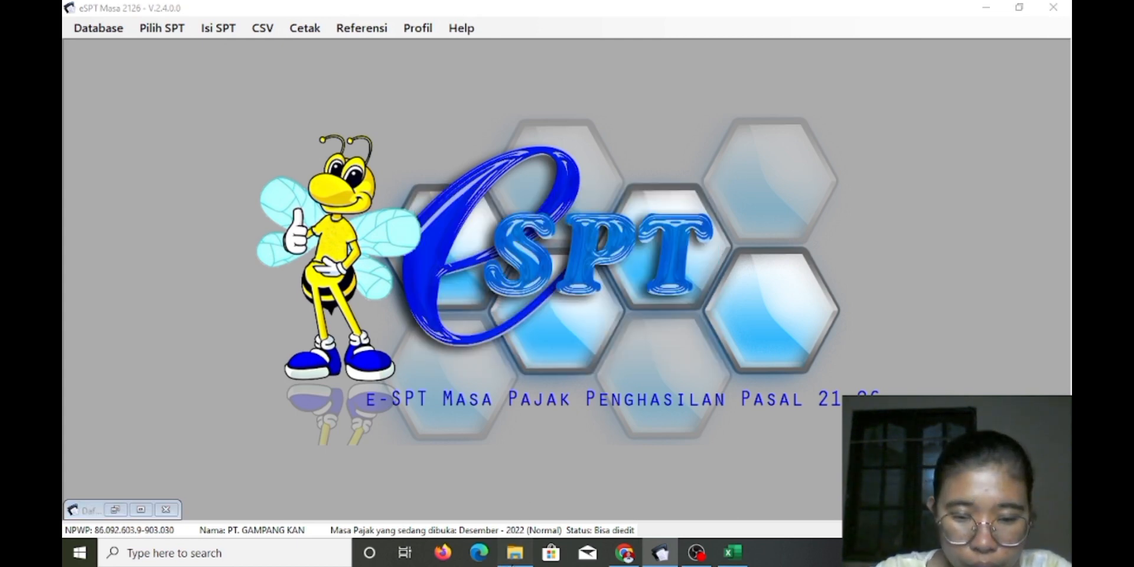
Open 1721_bp_A1.csv in Excel from File Explorer's Quick access recent files
left_click(515, 552)
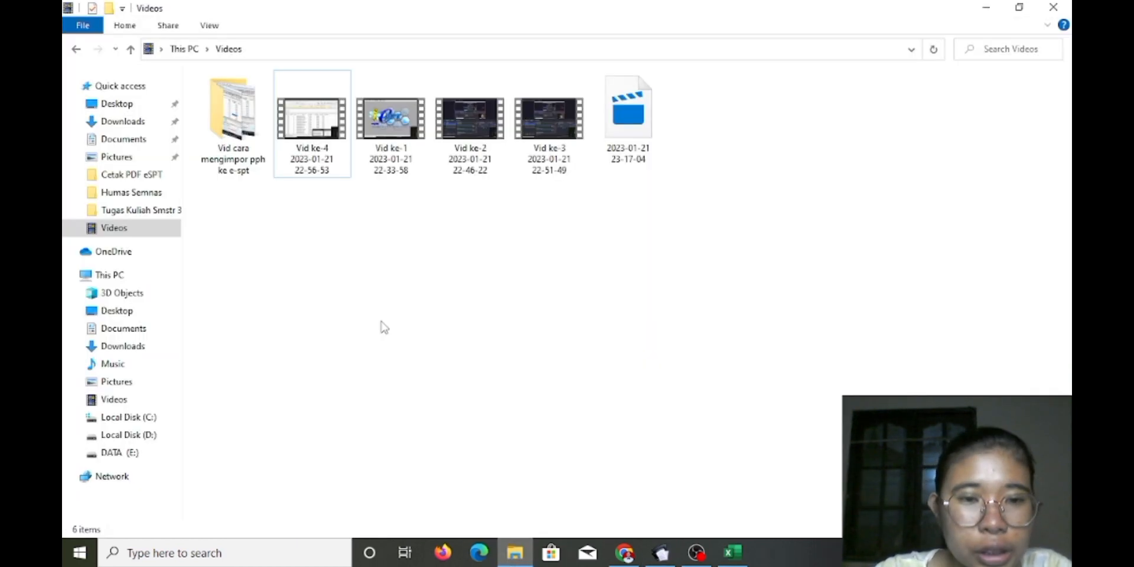
left_click(141, 86)
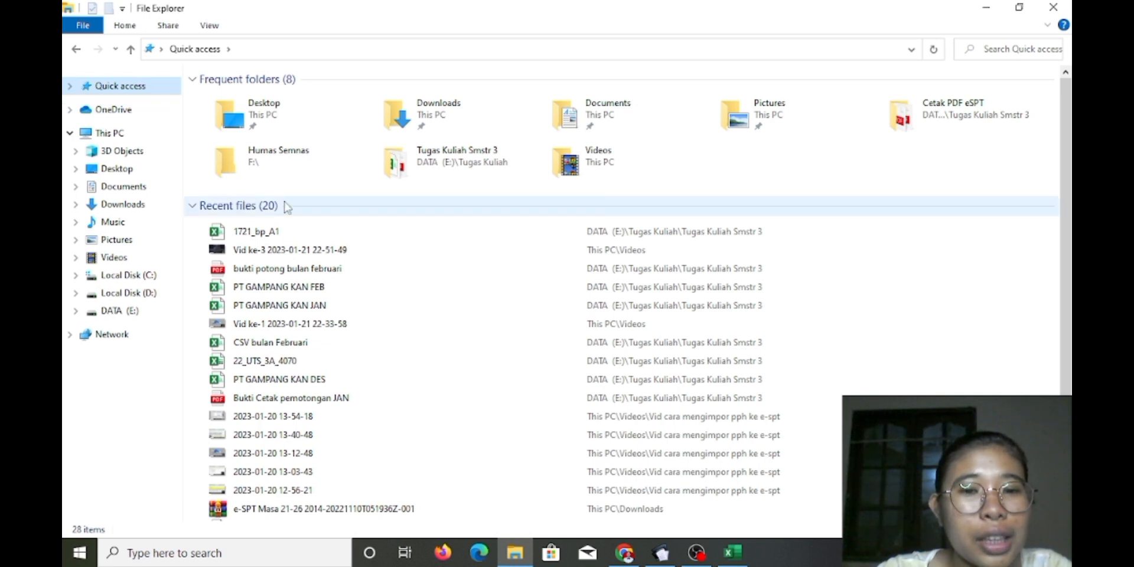
left_click(269, 236)
double_click(269, 236)
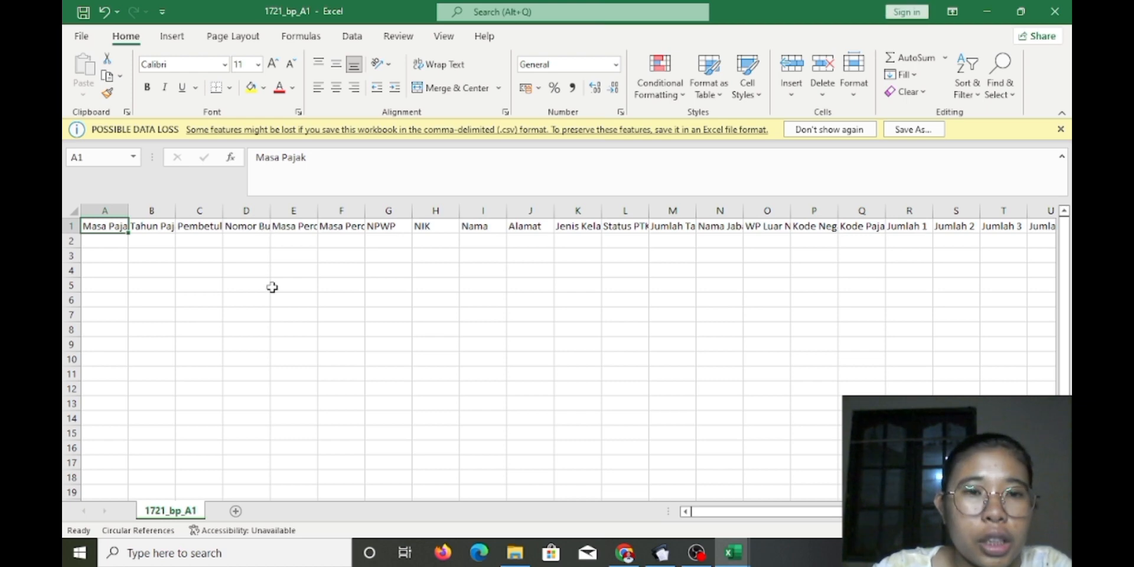
Widen columns A through F so headers like Masa Perolehan Akhir show fully
left_click_drag(128, 210, 607, 215)
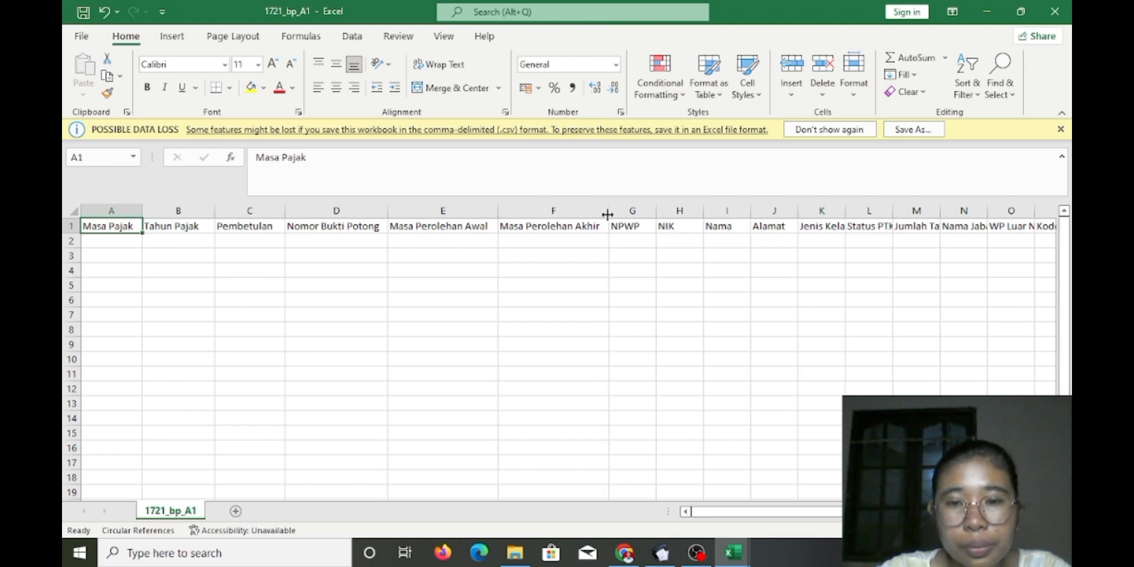
left_click_drag(772, 512, 953, 514)
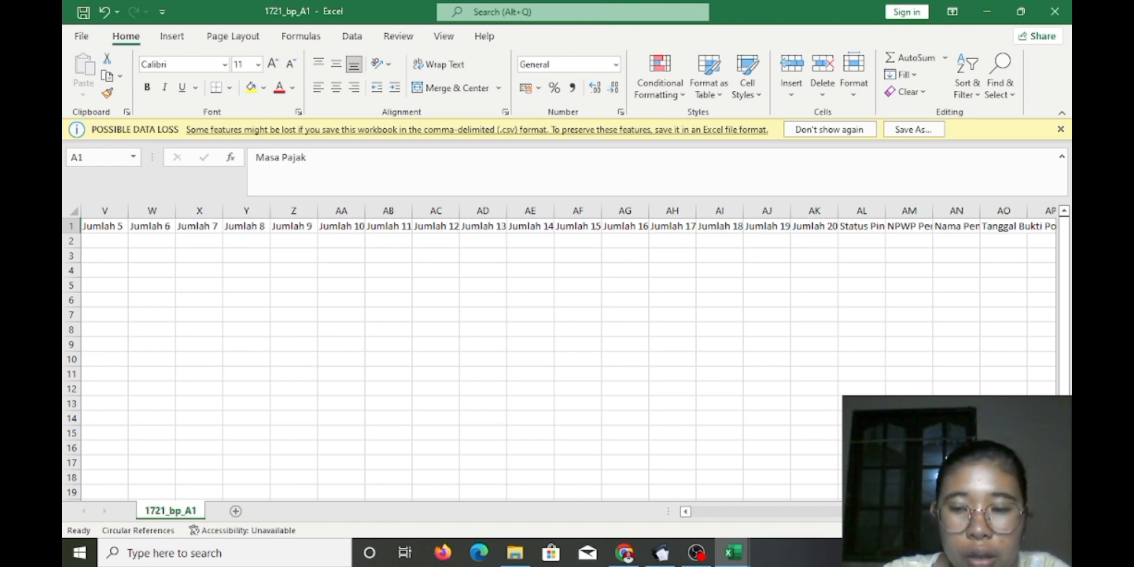
left_click_drag(886, 513, 691, 509)
Switch to the 22_UTS_3A_4070 workbook and open its PERAMPUNGAN sheet
mouse_move(722, 562)
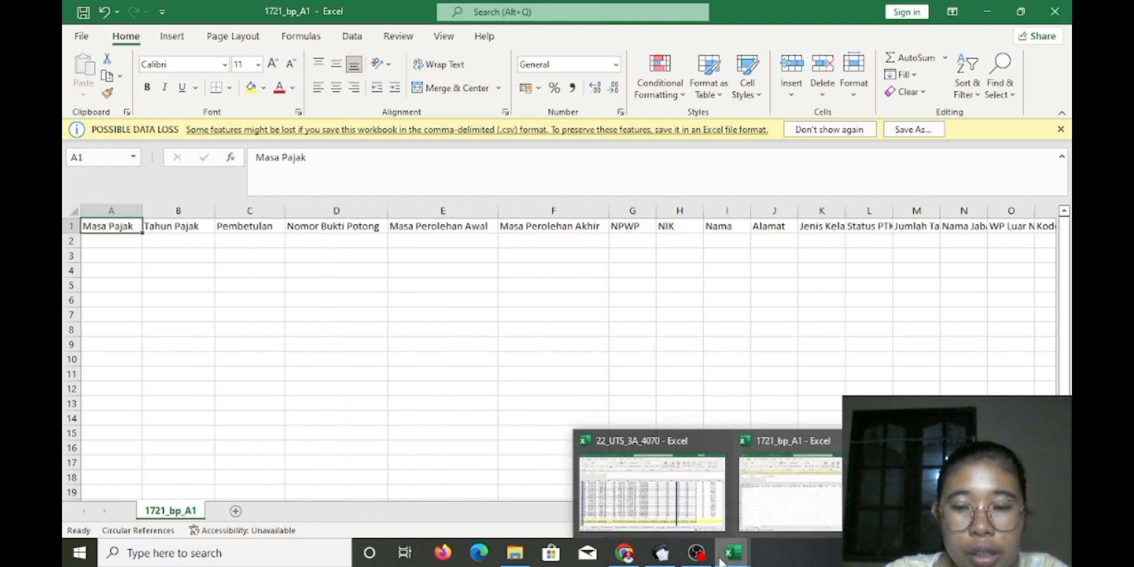
left_click(653, 490)
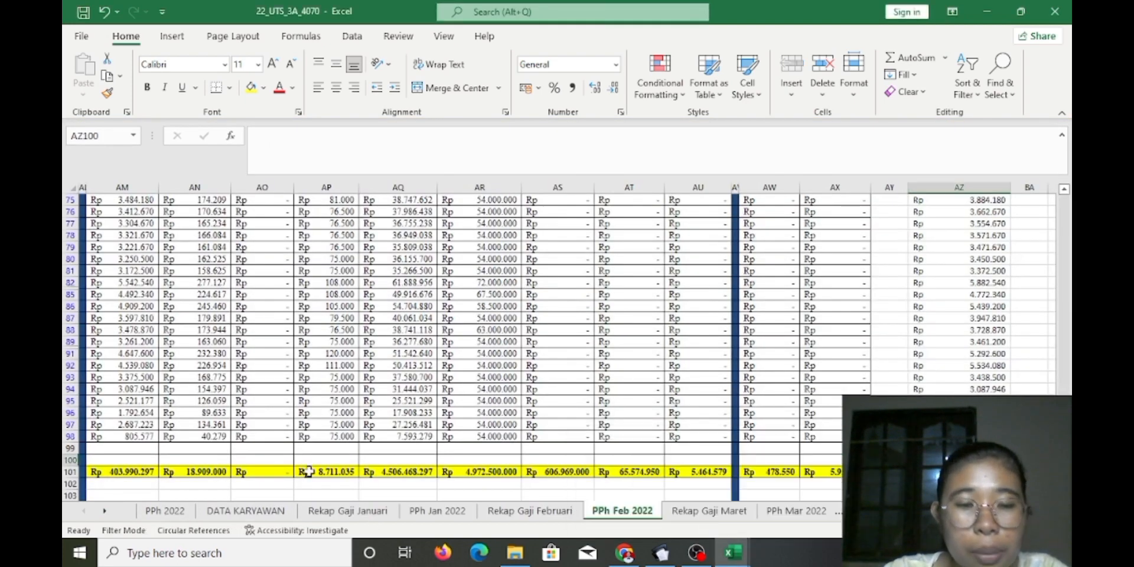
left_click(104, 511)
left_click(105, 511)
left_click(104, 511)
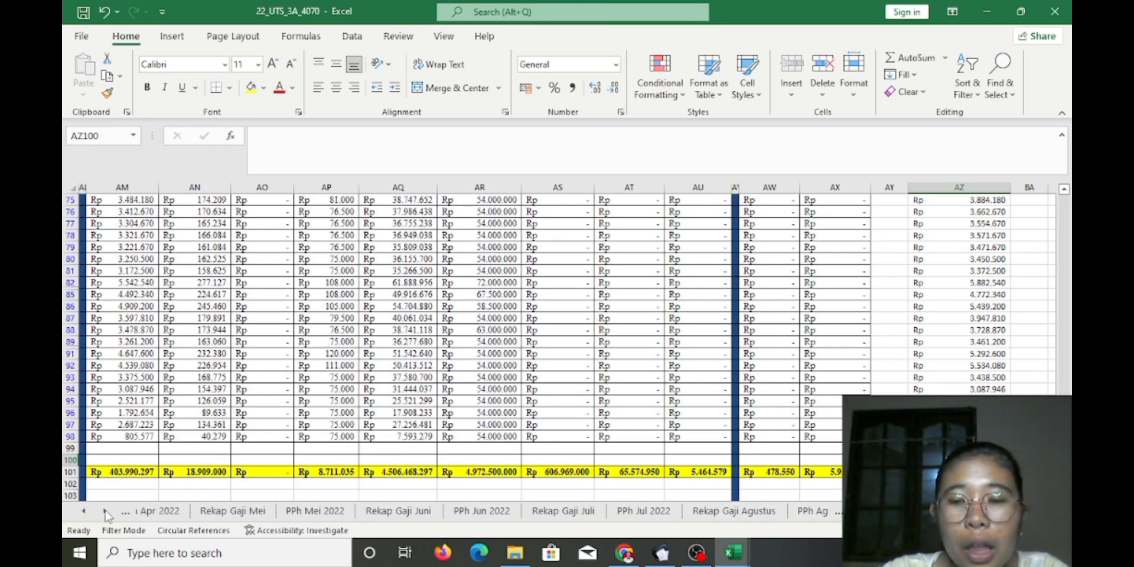
left_click(105, 511)
left_click(105, 511)
left_click(105, 511)
left_click(105, 511)
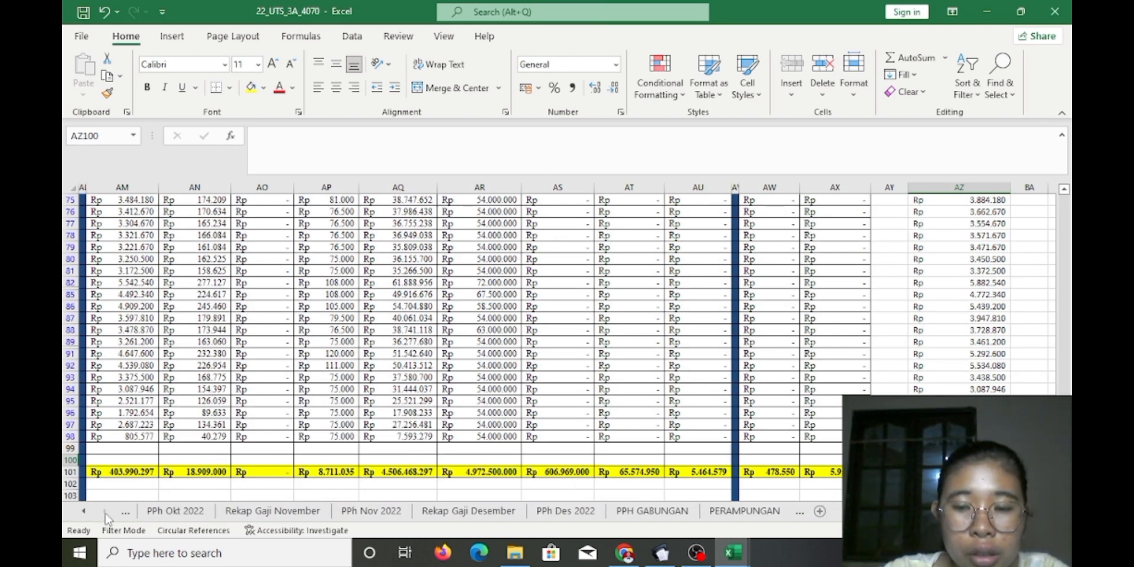
left_click(744, 511)
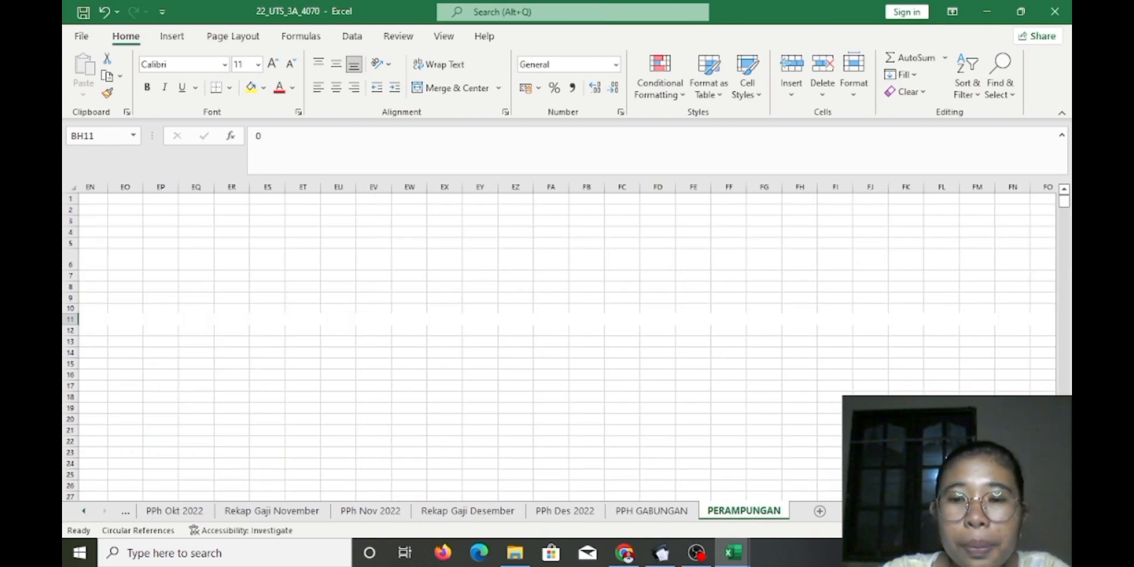
Inspect the Masa Pajak value in AN11 and the Nomor Bukti Potong formula in AQ11
left_click_drag(886, 511, 951, 511)
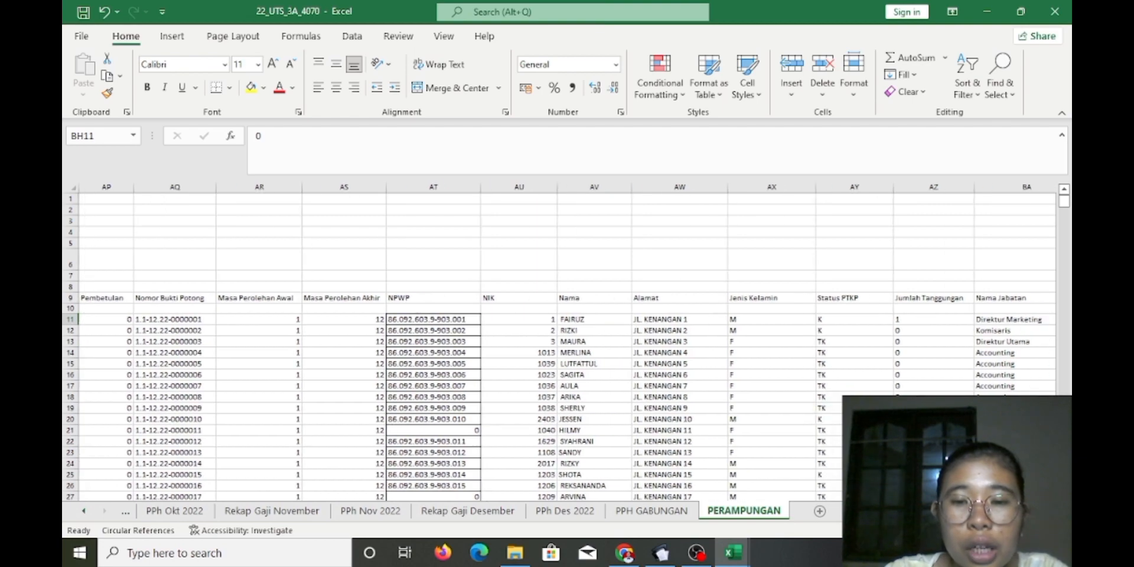
mouse_move(951, 511)
left_mouse_down()
mouse_move(922, 511)
mouse_move(968, 511)
mouse_move(944, 511)
left_mouse_up()
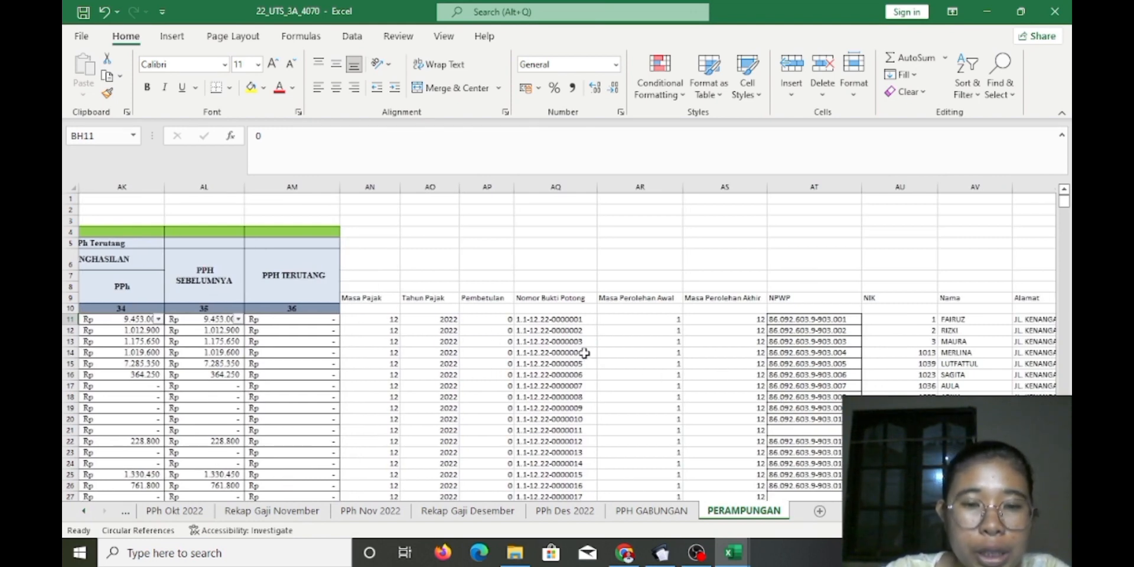
left_click(667, 319)
left_click(531, 318)
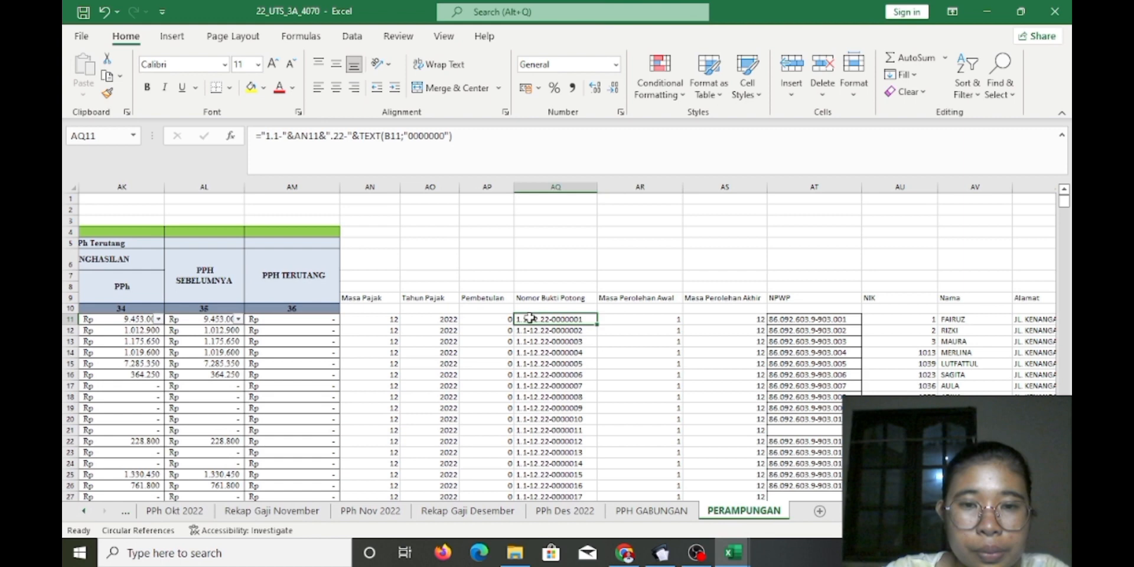
left_click(498, 319)
left_click(449, 322)
left_click(393, 323)
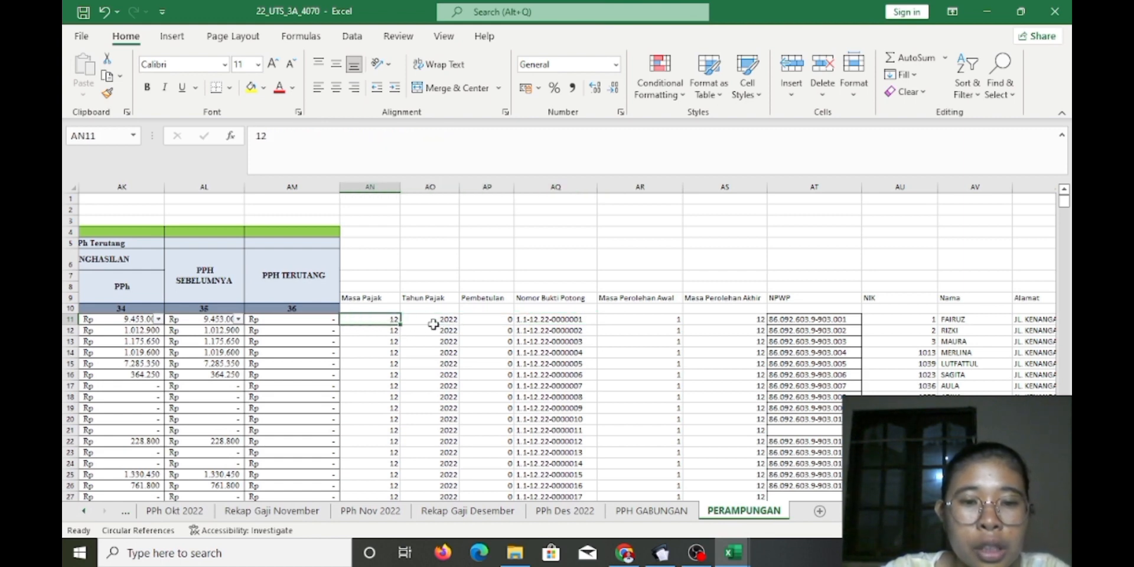
left_click(434, 323)
left_click(491, 320)
left_click(552, 324)
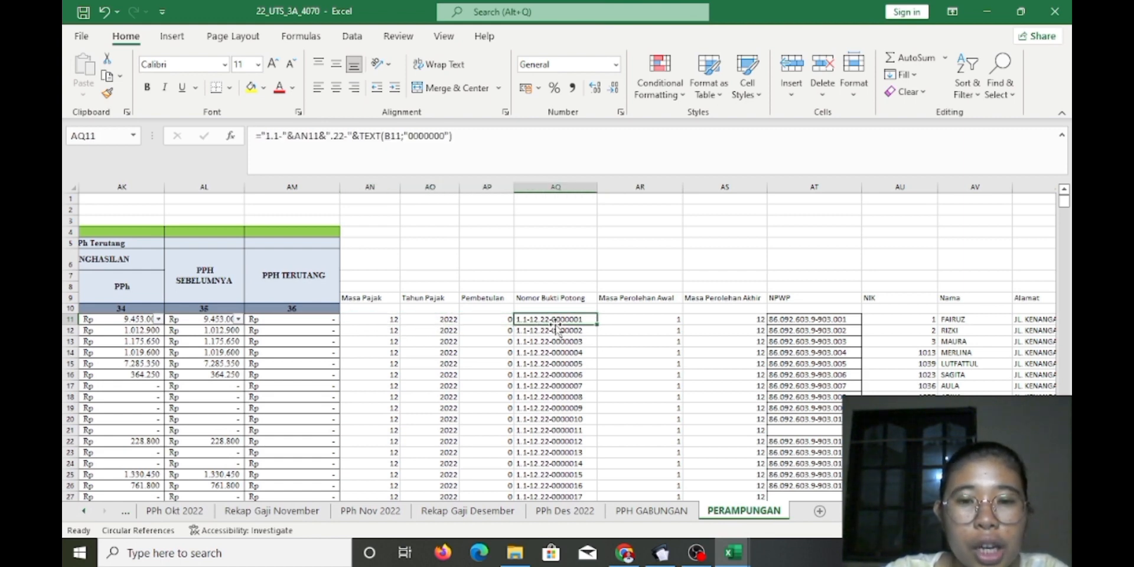
Check Masa Perolehan Akhir in AS11 and Nama in AV11, then return to e-SPT
left_click(652, 323)
left_click(751, 323)
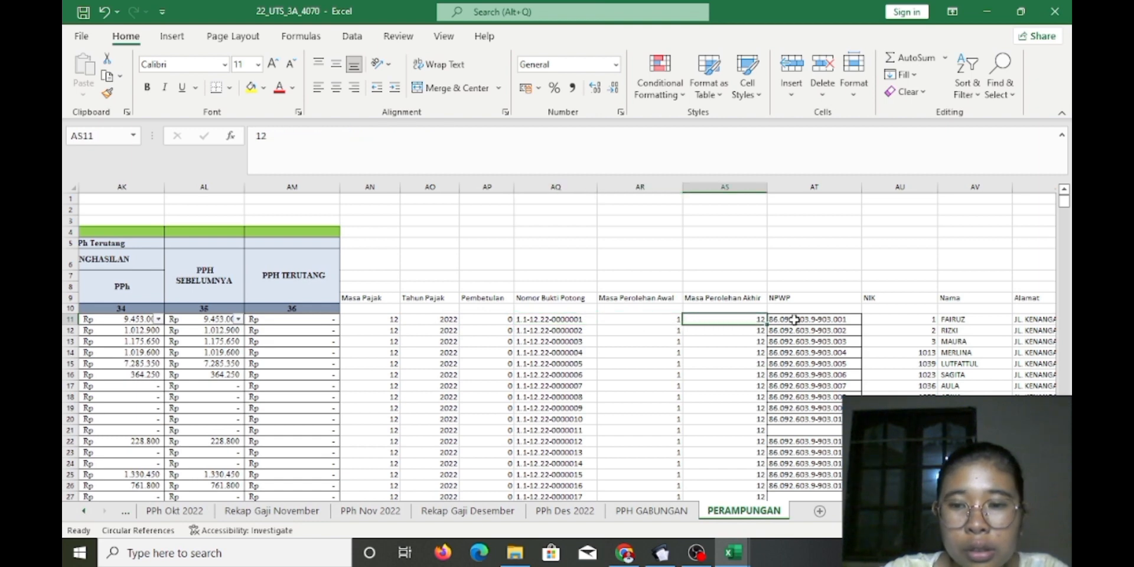
left_click(795, 319)
left_click(898, 321)
left_click(972, 320)
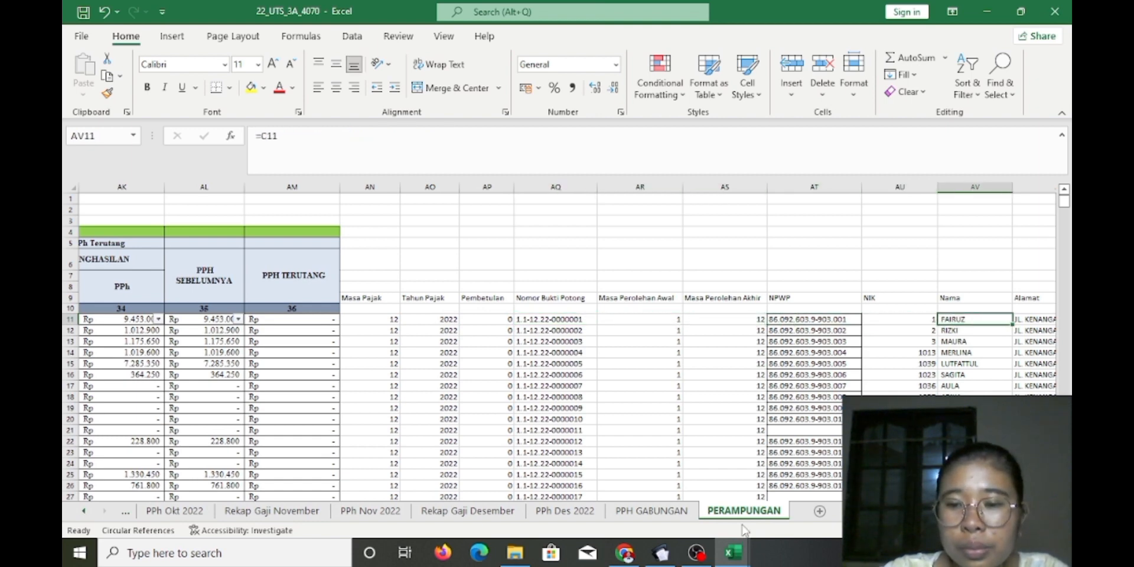
left_click_drag(946, 511, 977, 511)
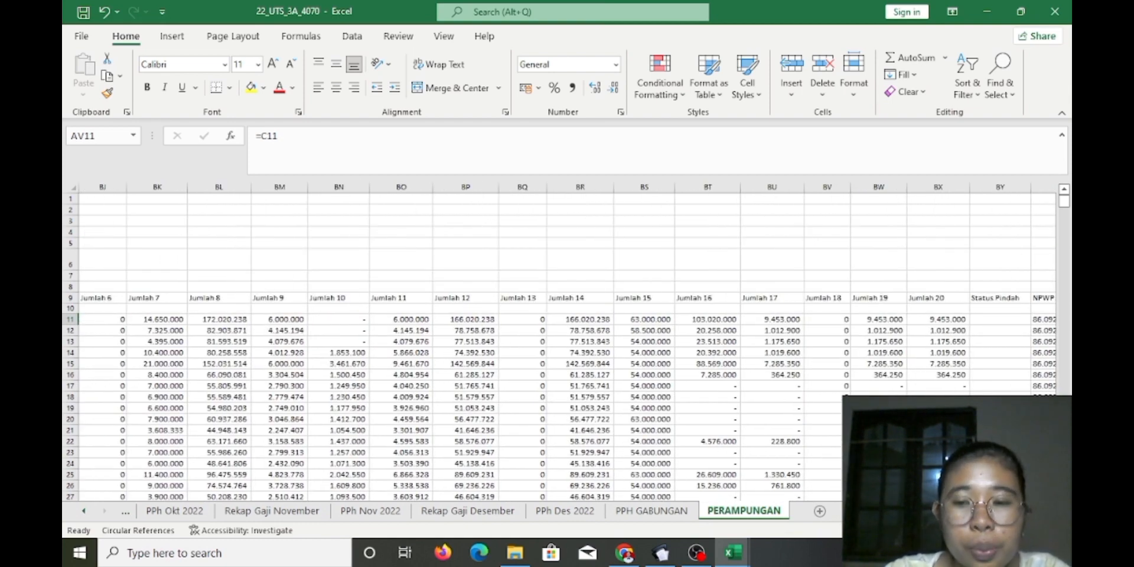
left_click(637, 559)
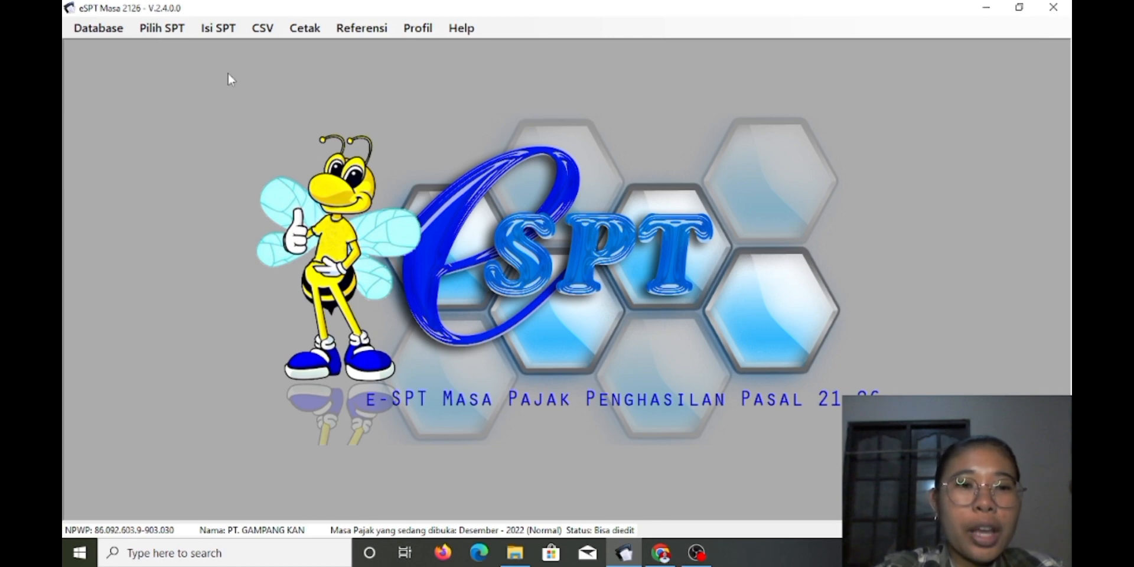
Open the Desember 2022 SPT from the list of created SPTs
left_click(160, 27)
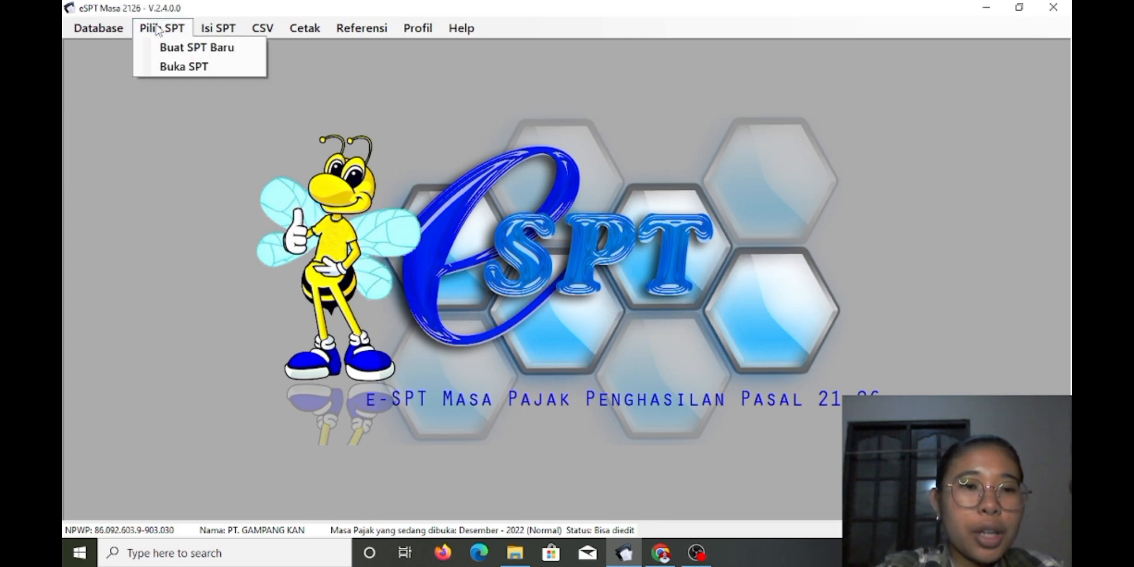
left_click(201, 66)
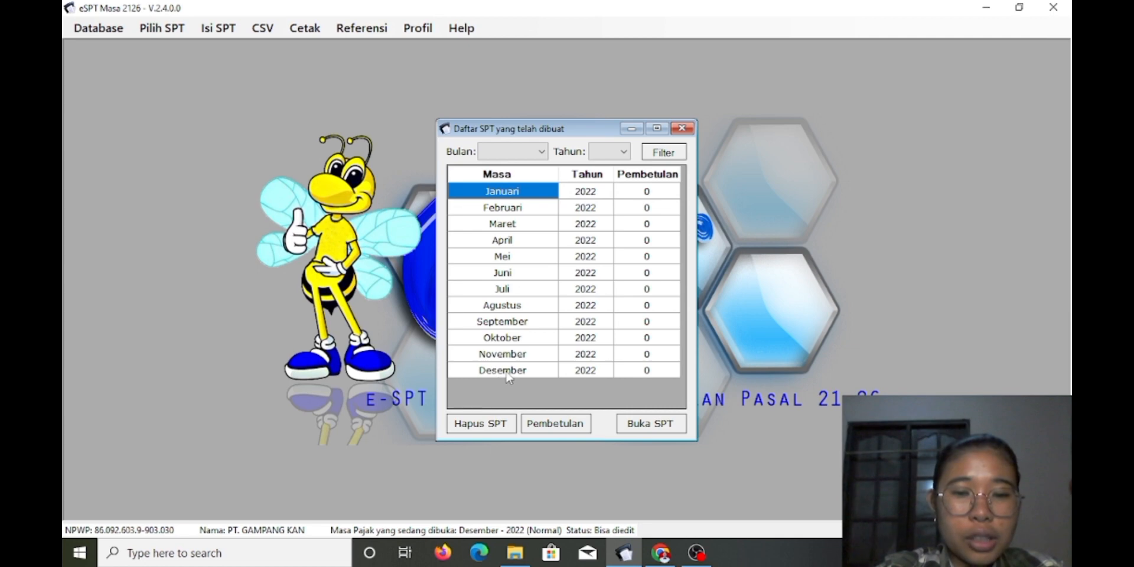
left_click(503, 371)
left_click(650, 423)
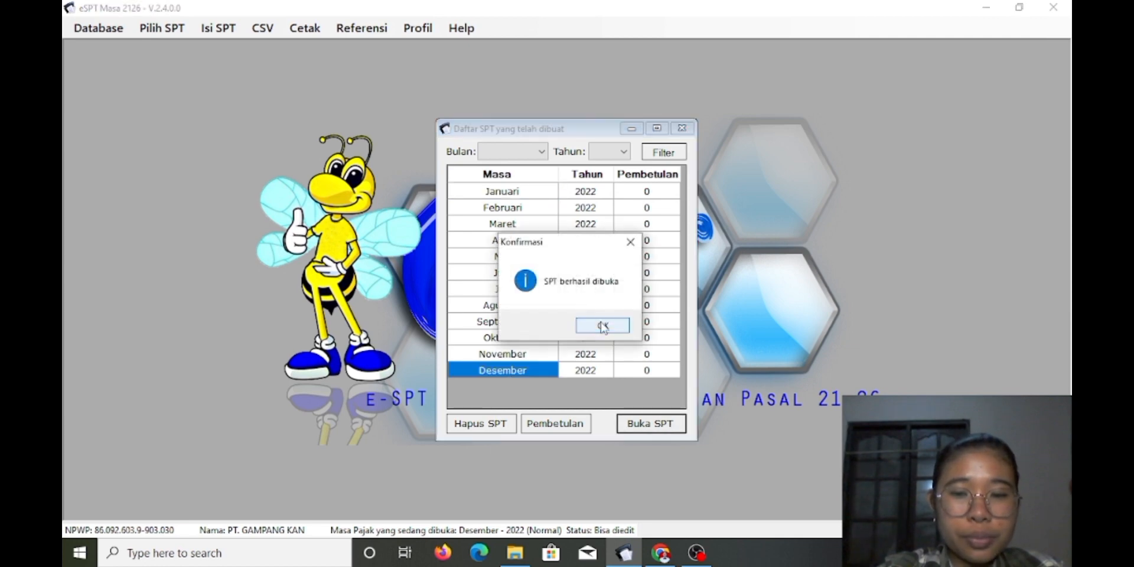
left_click(603, 326)
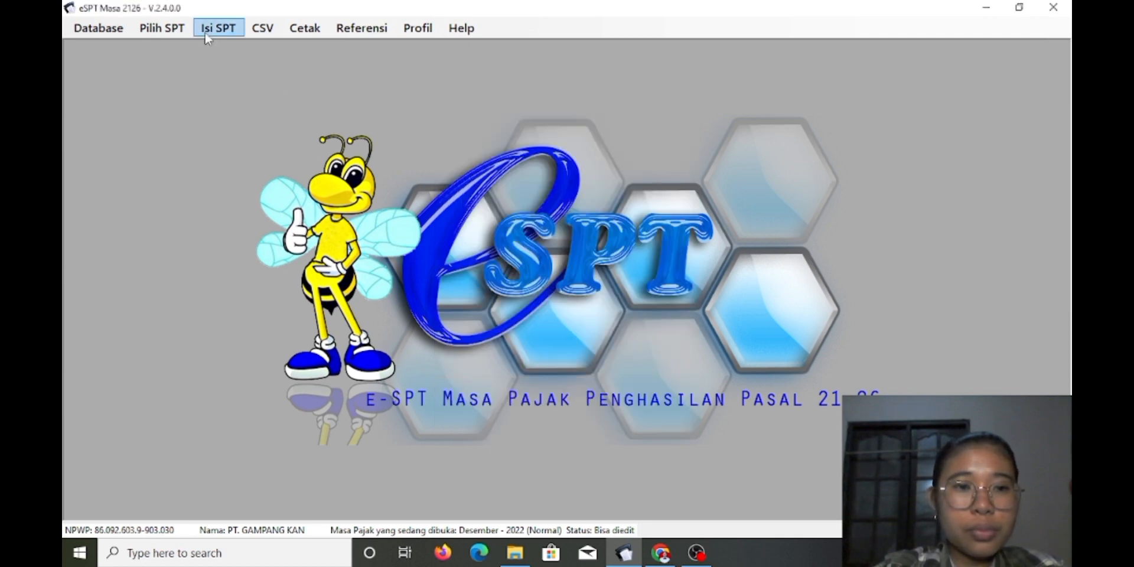
Open the CSV import window for Bukti Potong A1
left_click(262, 36)
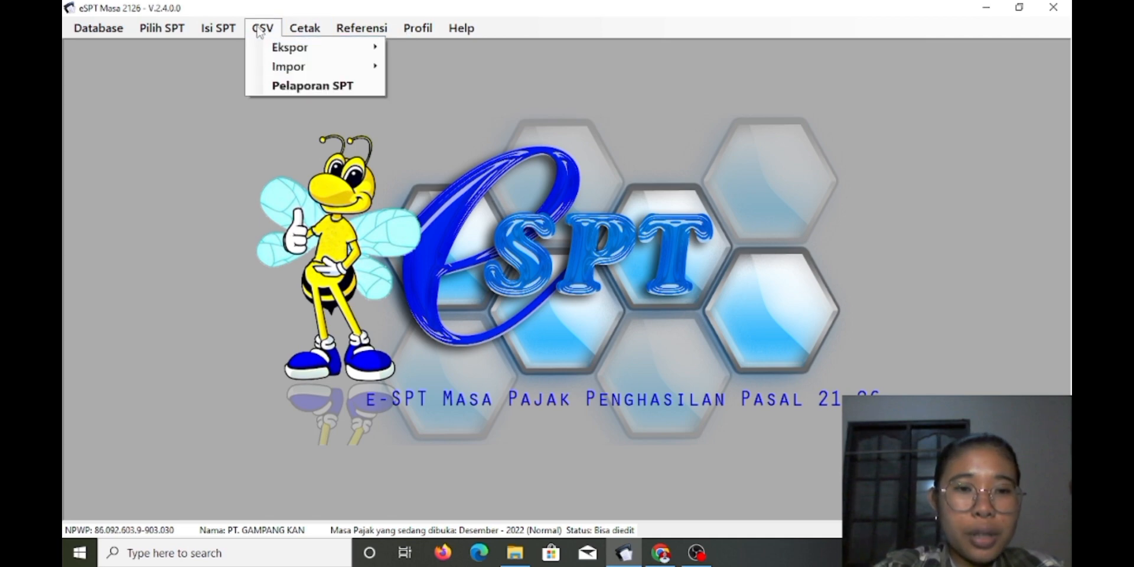
mouse_move(287, 68)
mouse_move(440, 88)
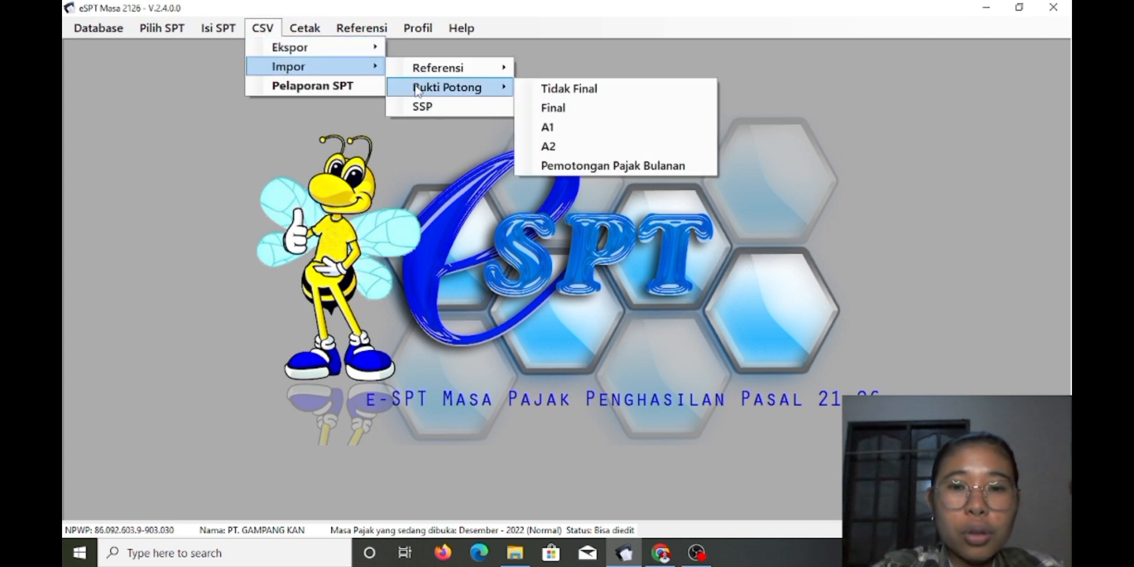
left_click(544, 127)
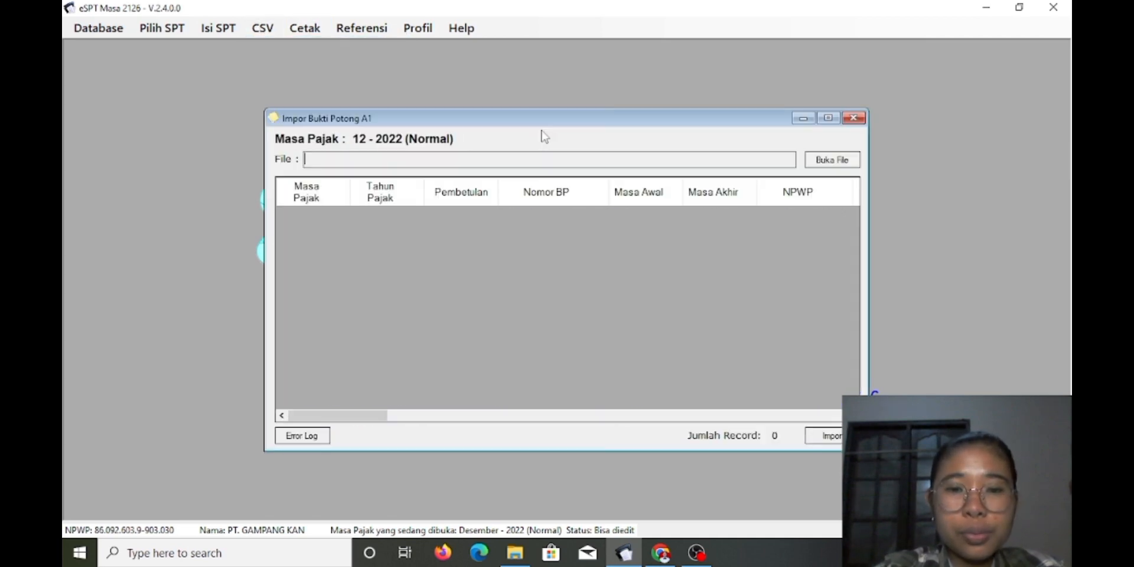
Load 1721_bp_potong A1.csv into the A1 import list
left_click(833, 160)
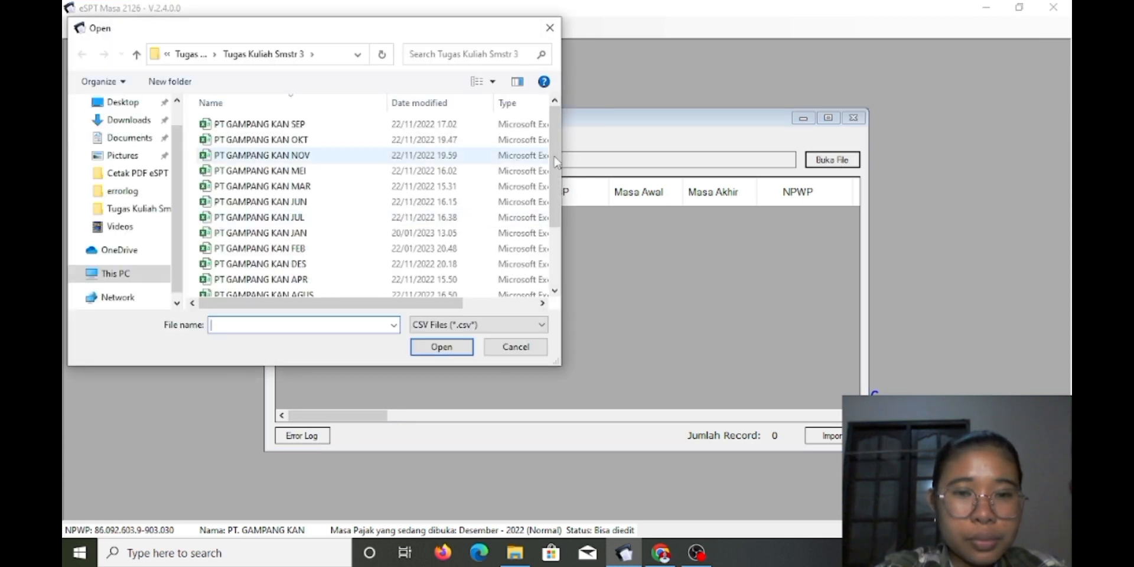
left_click_drag(556, 198, 562, 375)
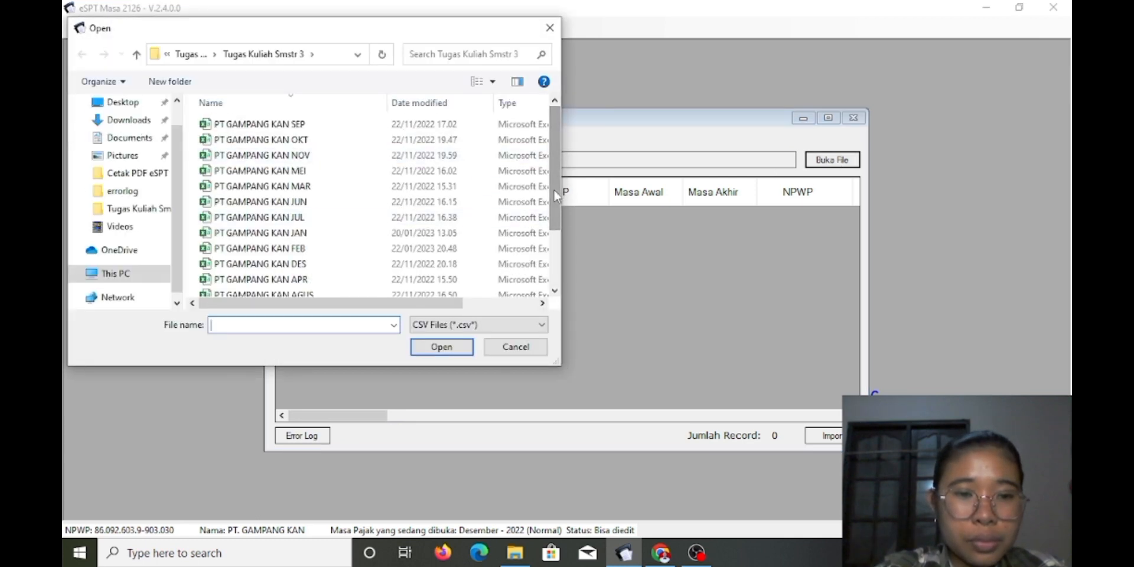
left_click_drag(556, 191, 556, 280)
left_click(417, 247)
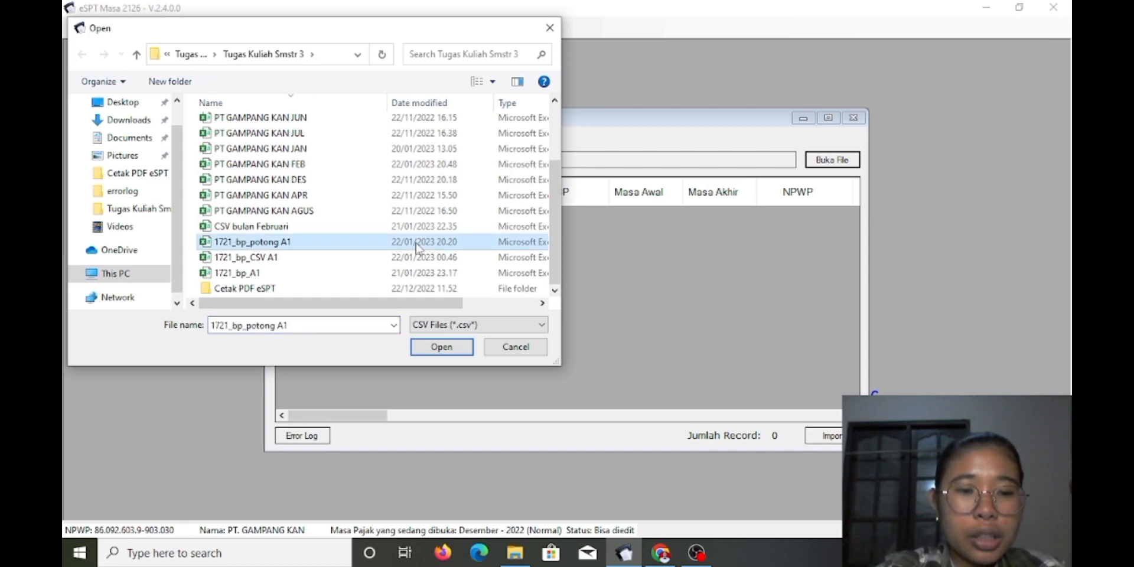
left_click(454, 349)
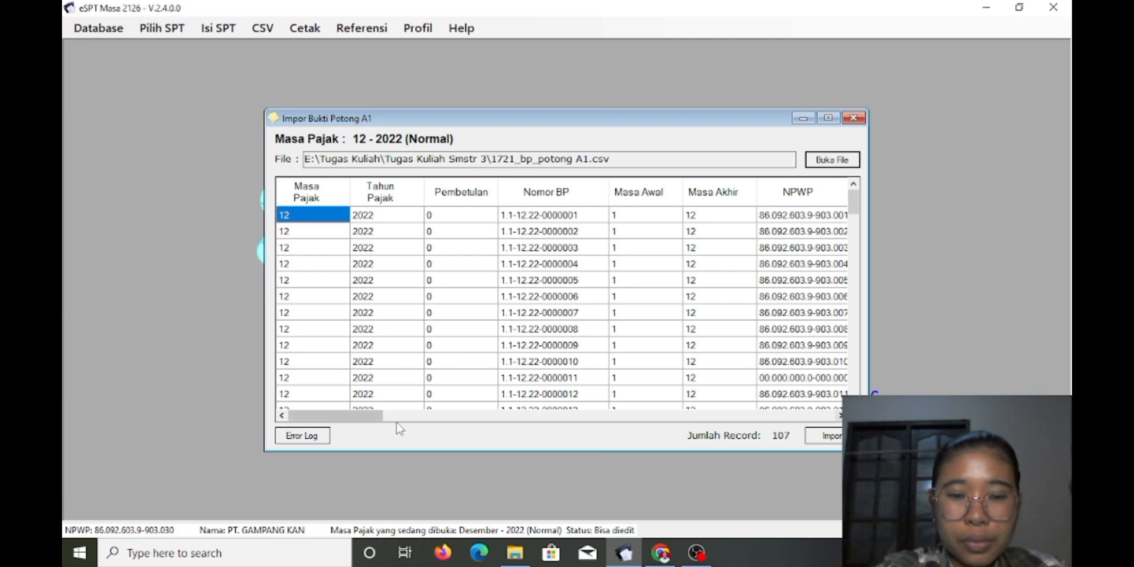
left_click_drag(356, 425, 838, 420)
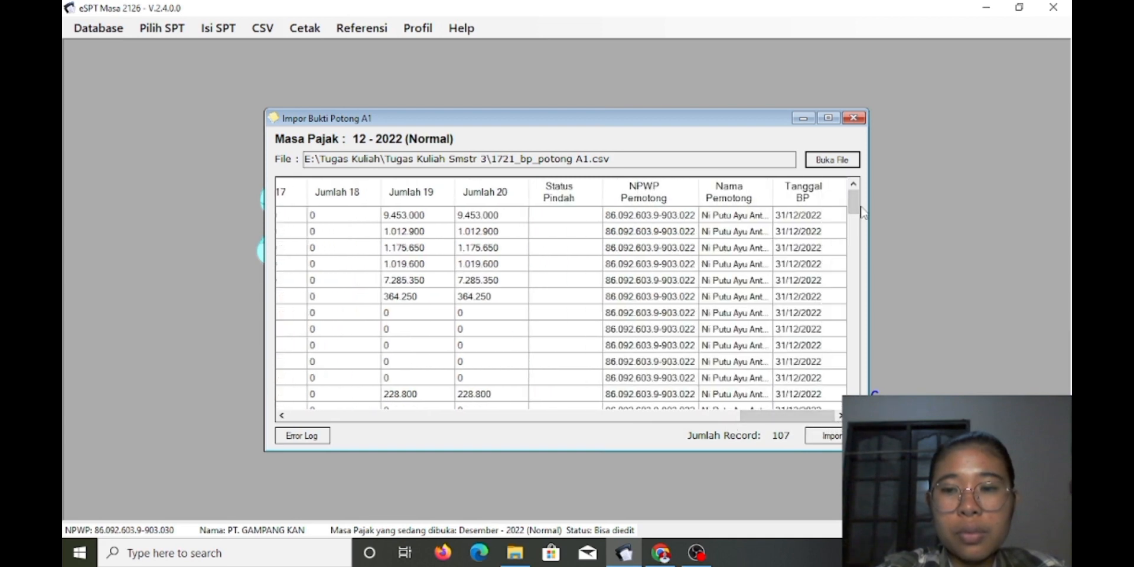
Import the 107 loaded records and close the import window
left_click(832, 436)
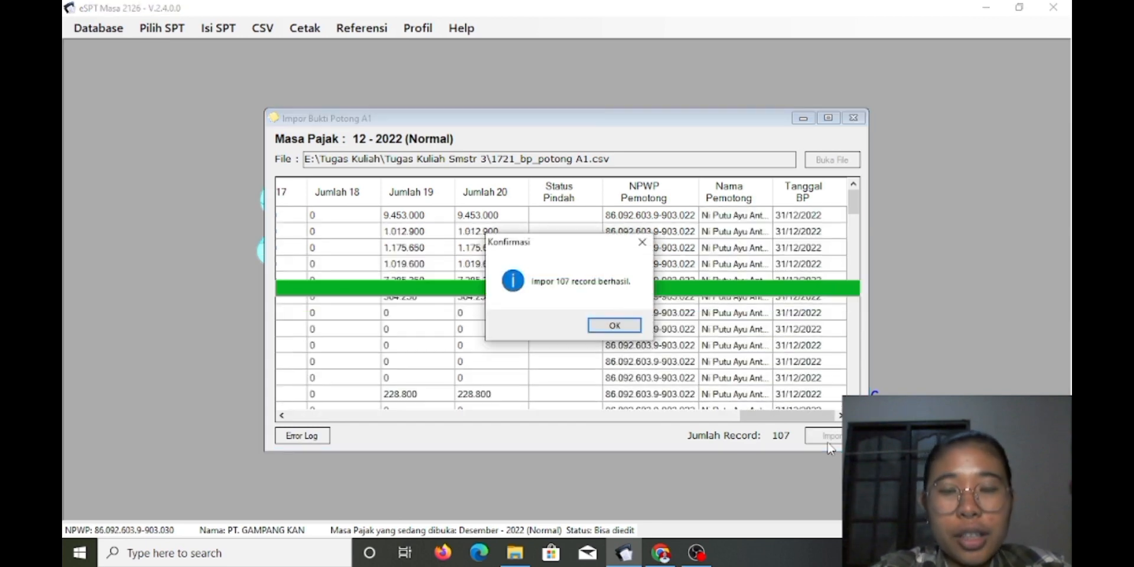
left_click(611, 326)
left_click(853, 118)
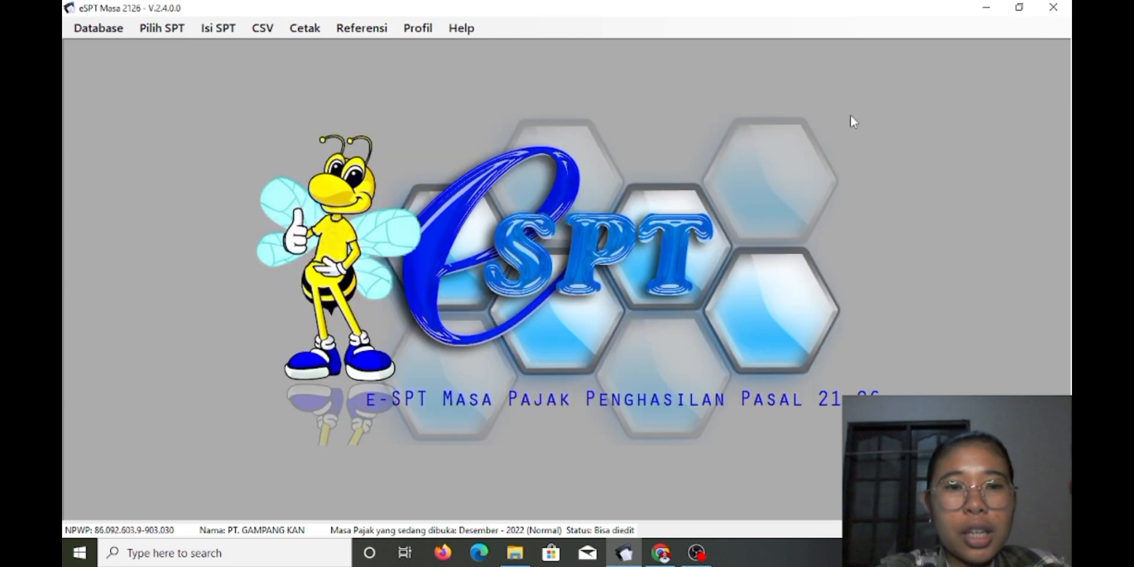
left_click(231, 30)
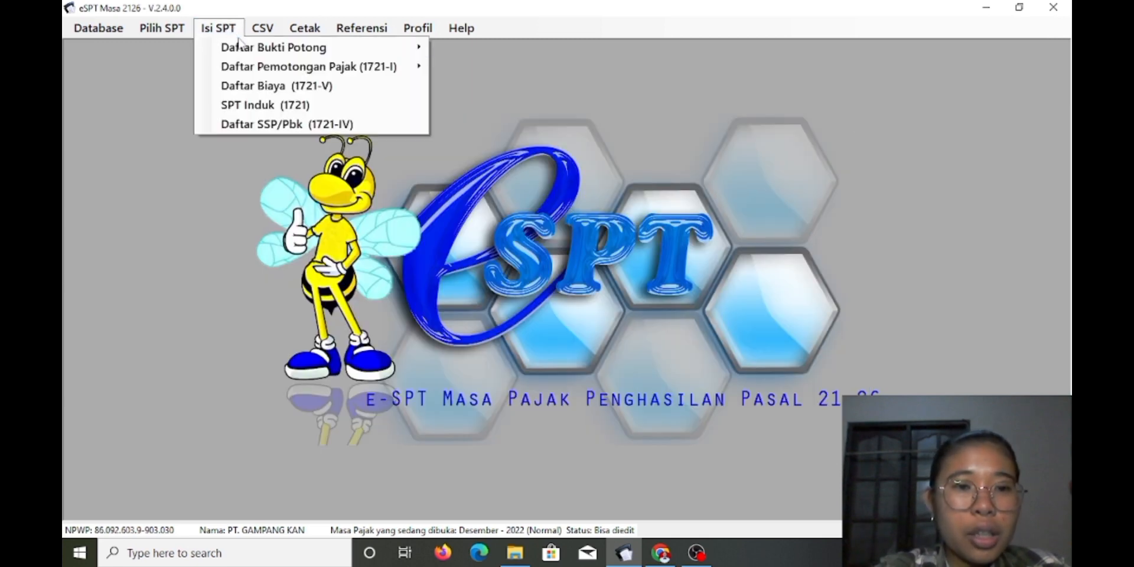
mouse_move(245, 49)
left_click(463, 87)
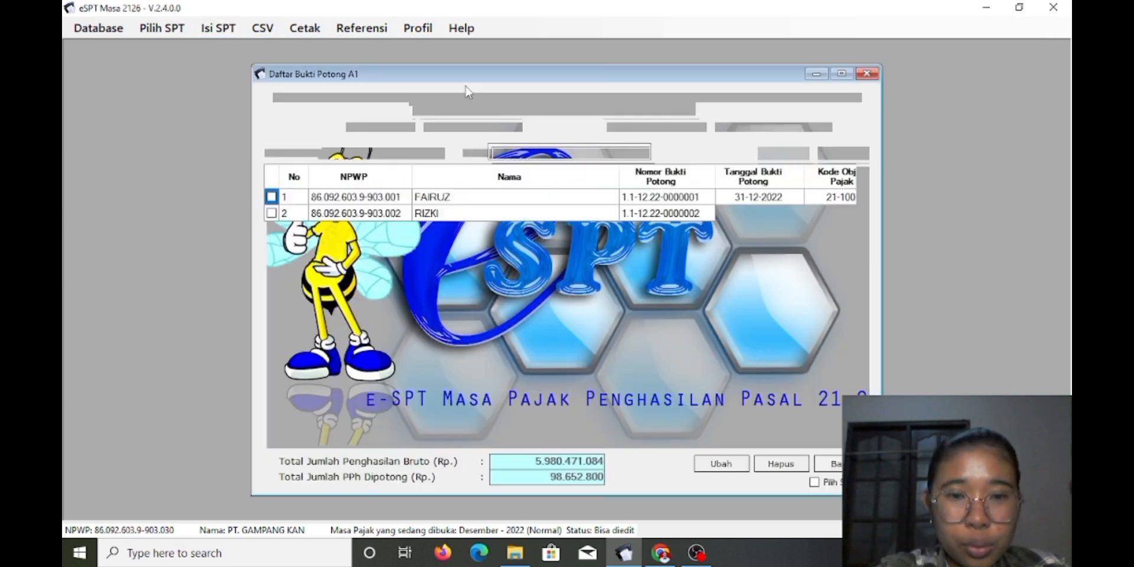
left_click_drag(864, 205, 865, 184)
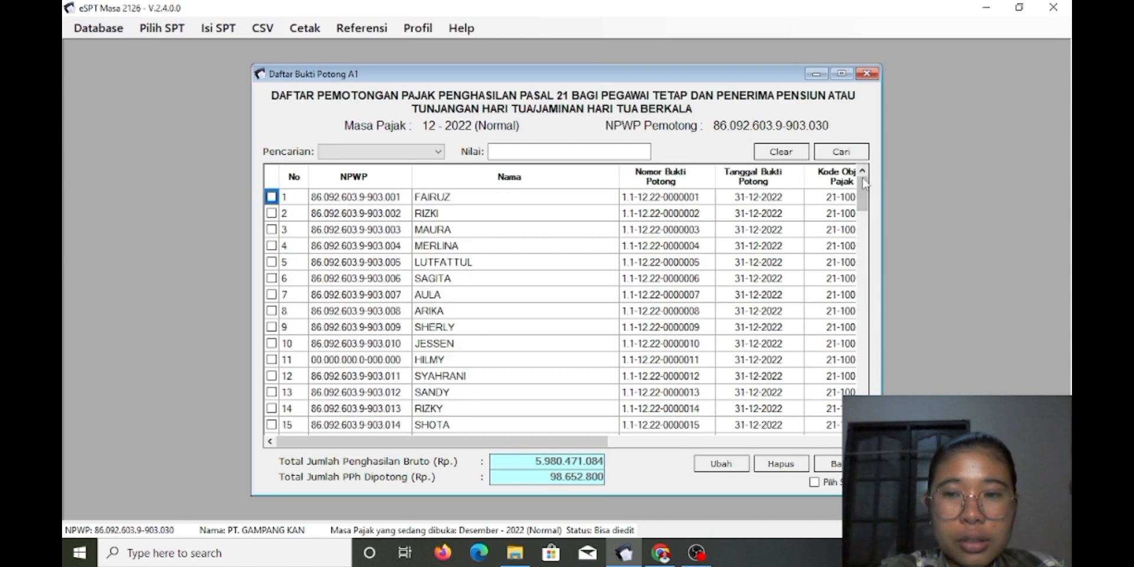
left_click(867, 74)
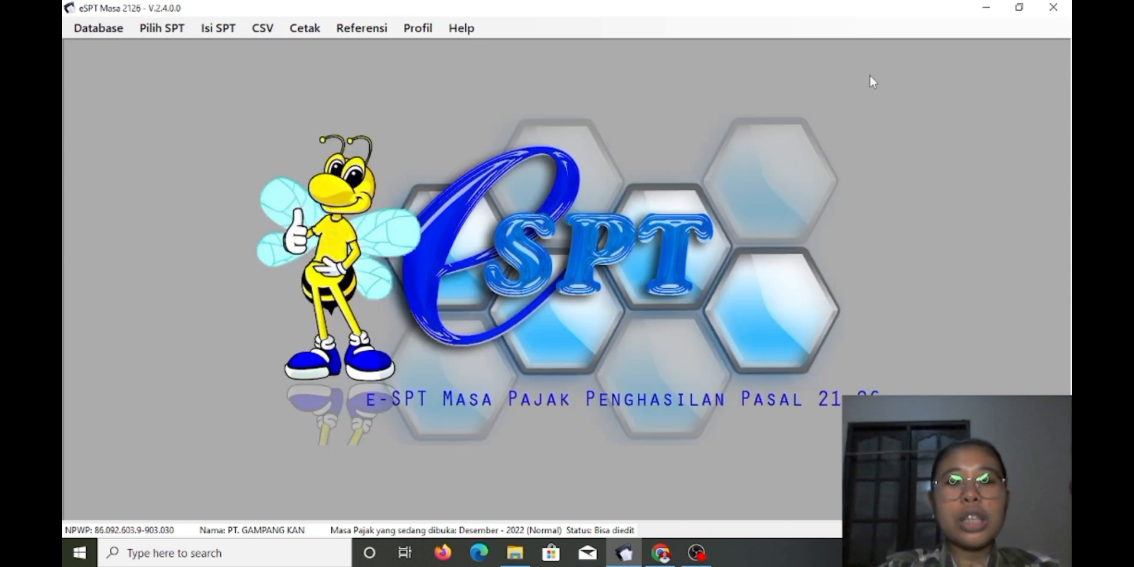